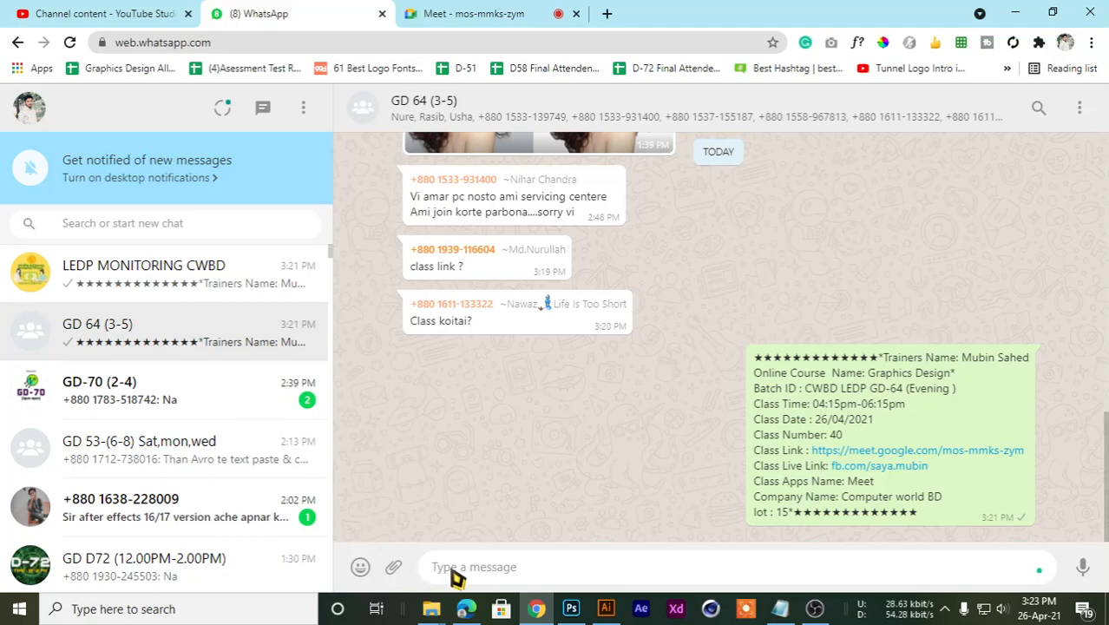
# Step: Send the message "sobai join den" to the GD 64 (3-5) group chat
pyautogui.write('sobai join d')
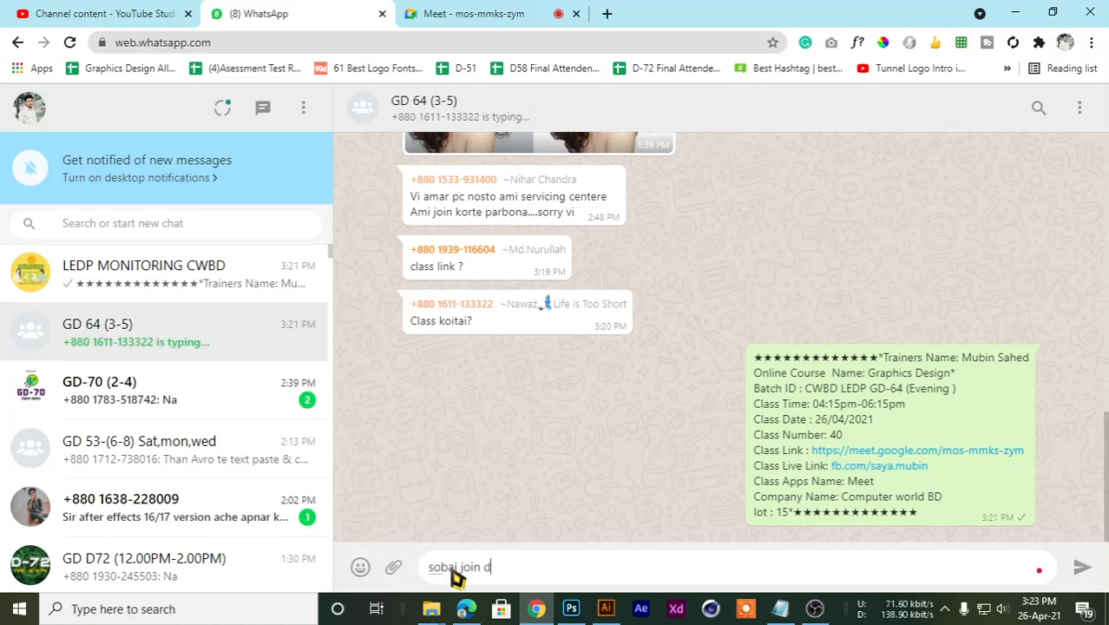
pyautogui.write('en')
pyautogui.press('Return')
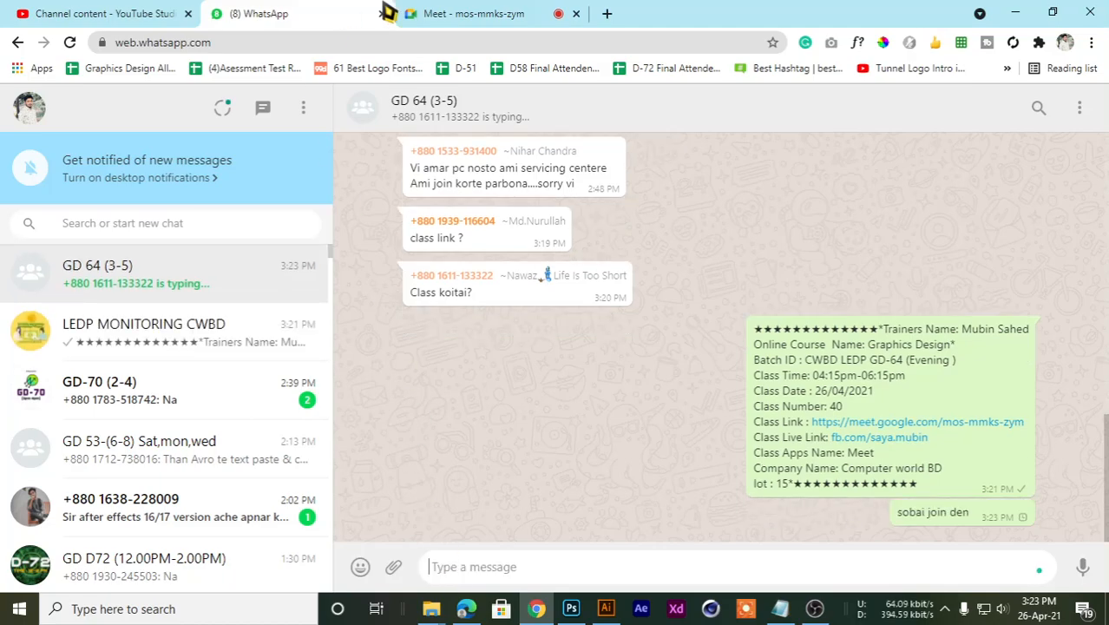
pyautogui.click(401, 15)
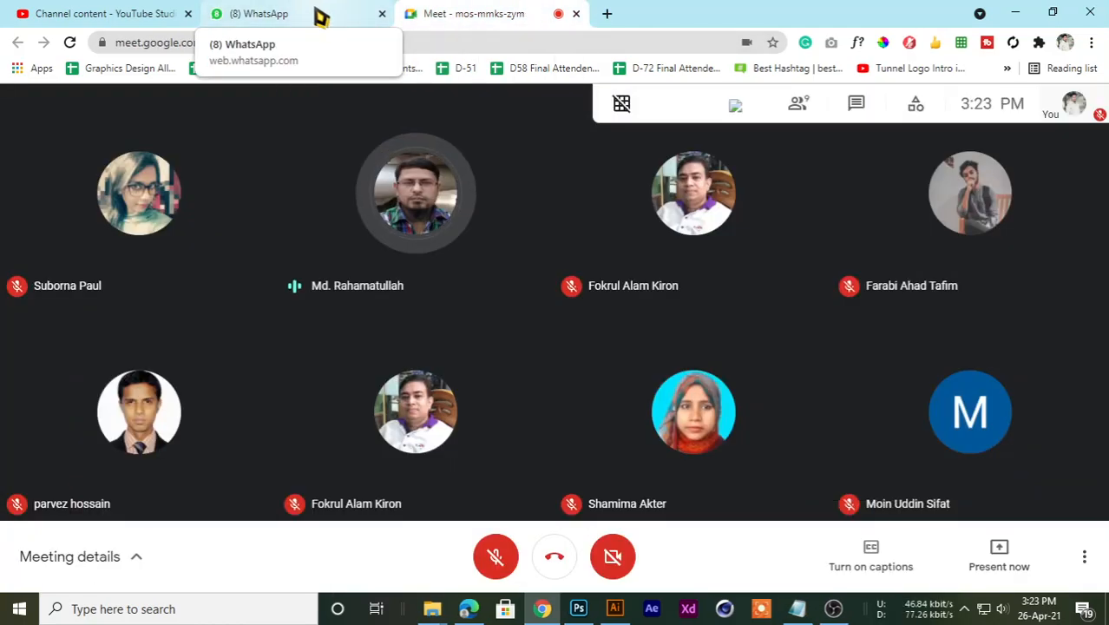
pyautogui.moveTo(256, 306)
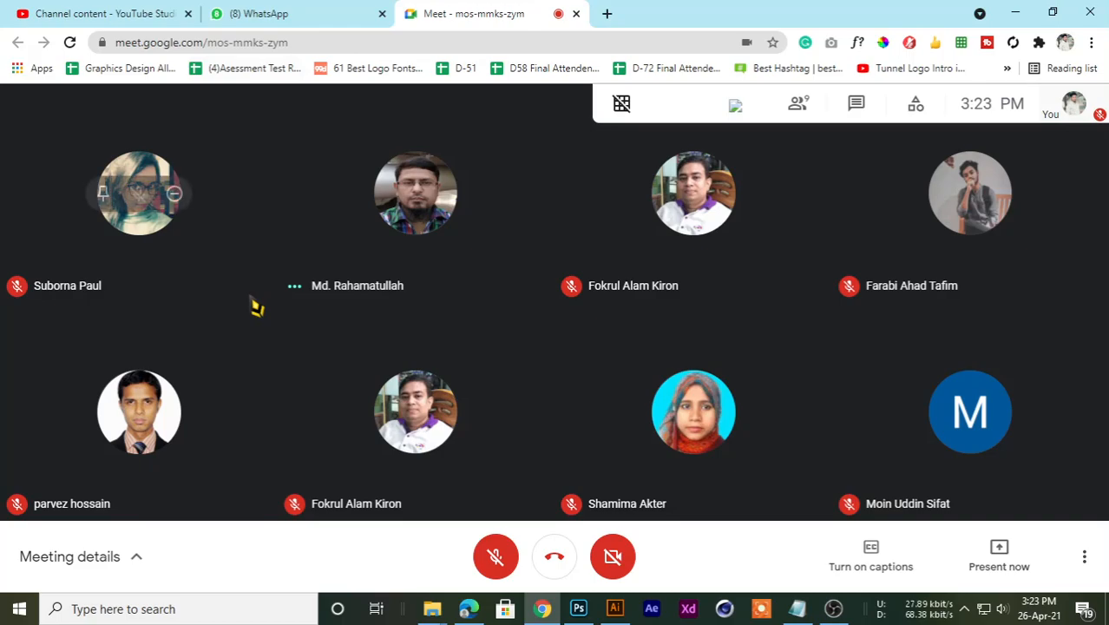
pyautogui.click(278, 12)
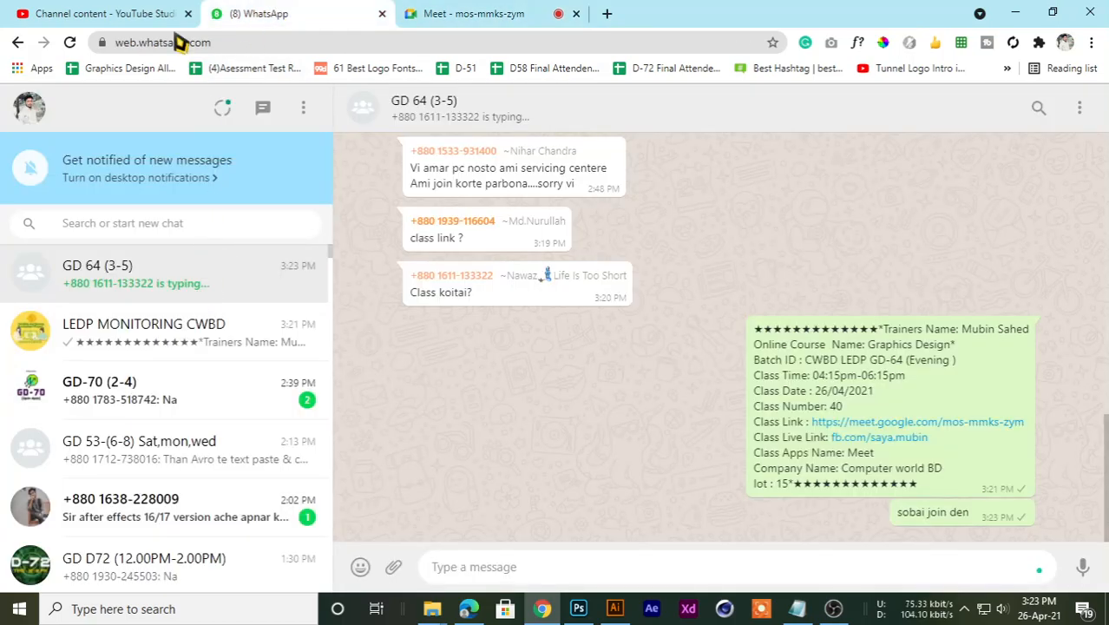
pyautogui.click(91, 12)
pyautogui.moveTo(455, 432)
pyautogui.scroll(-2, 455, 432)
pyautogui.scroll(2, 487, 447)
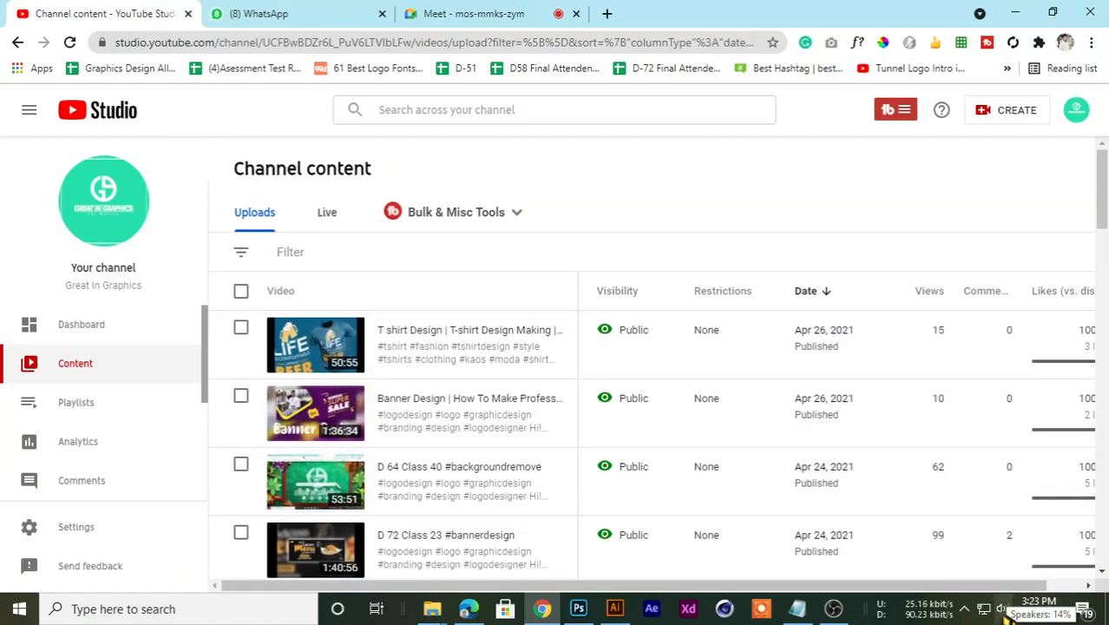
# Step: Lower the system speaker volume to 9
pyautogui.click(1001, 608)
pyautogui.moveTo(898, 573); pyautogui.dragTo(887, 575)
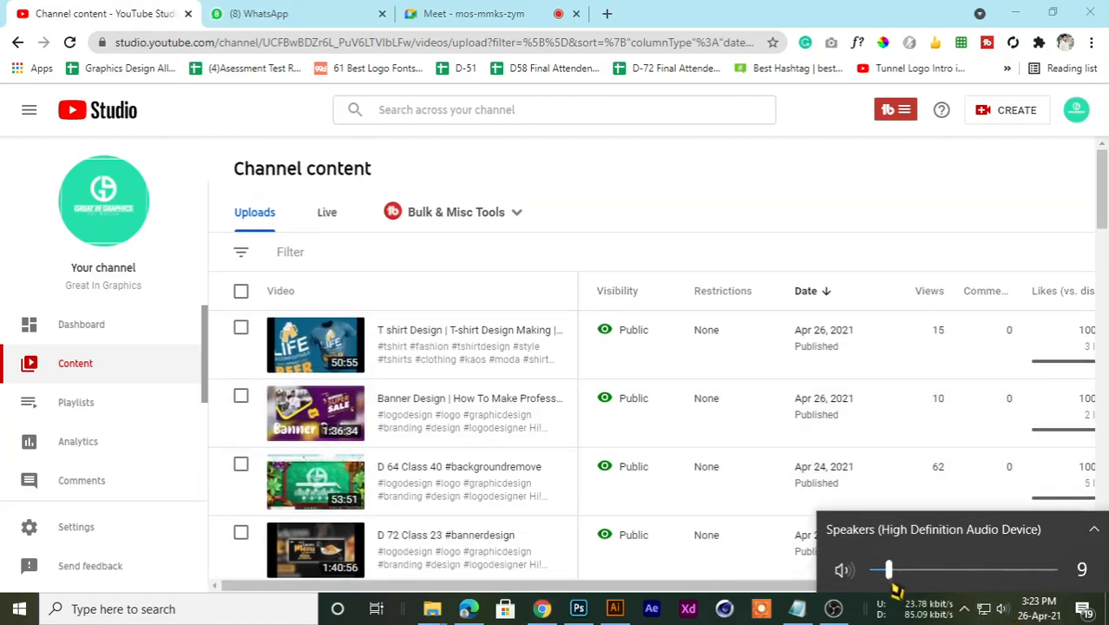
# Step: Read the unread WhatsApp messages in the GD-70 (2-4) and GD 64 (3-5) group chats
pyautogui.click(305, 12)
pyautogui.click(174, 391)
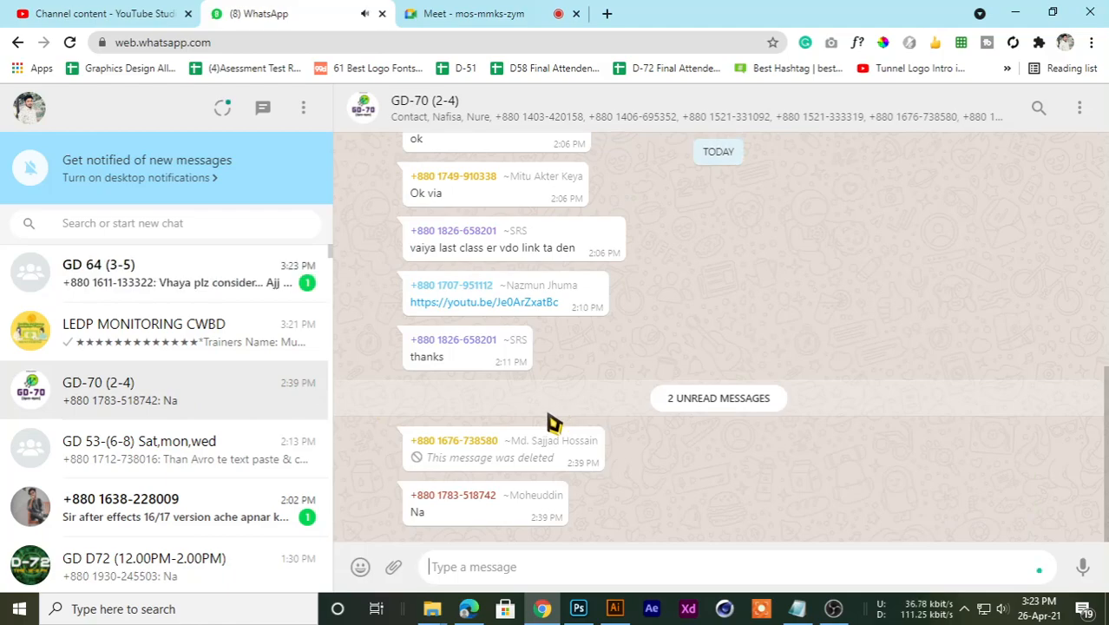
pyautogui.click(223, 269)
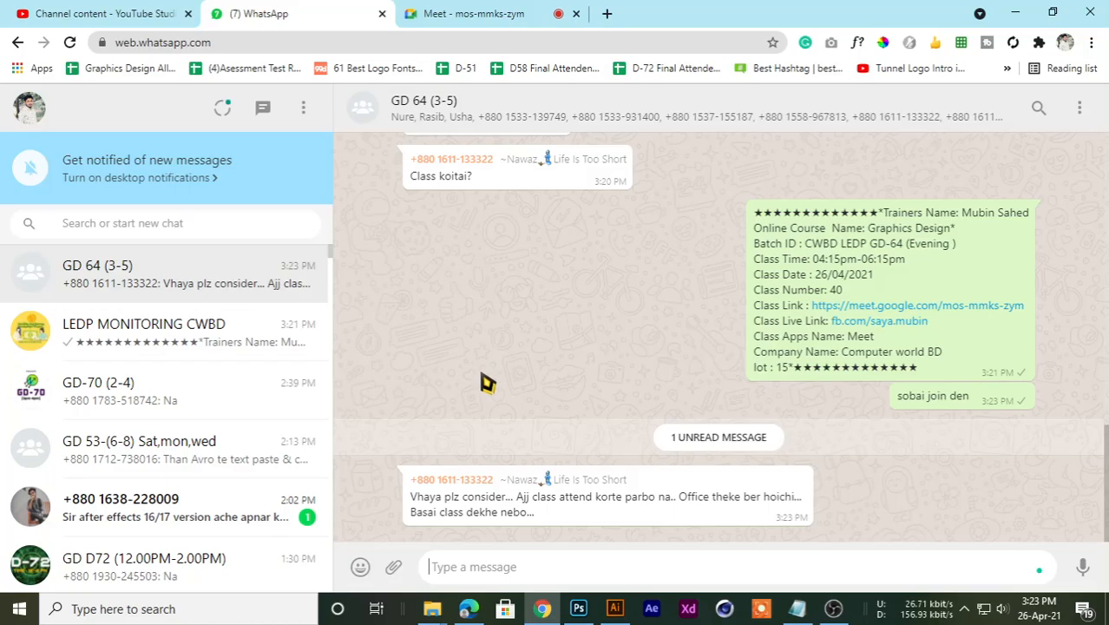
# Step: Return to the Google Meet call and admit the participant asking to join
pyautogui.click(472, 13)
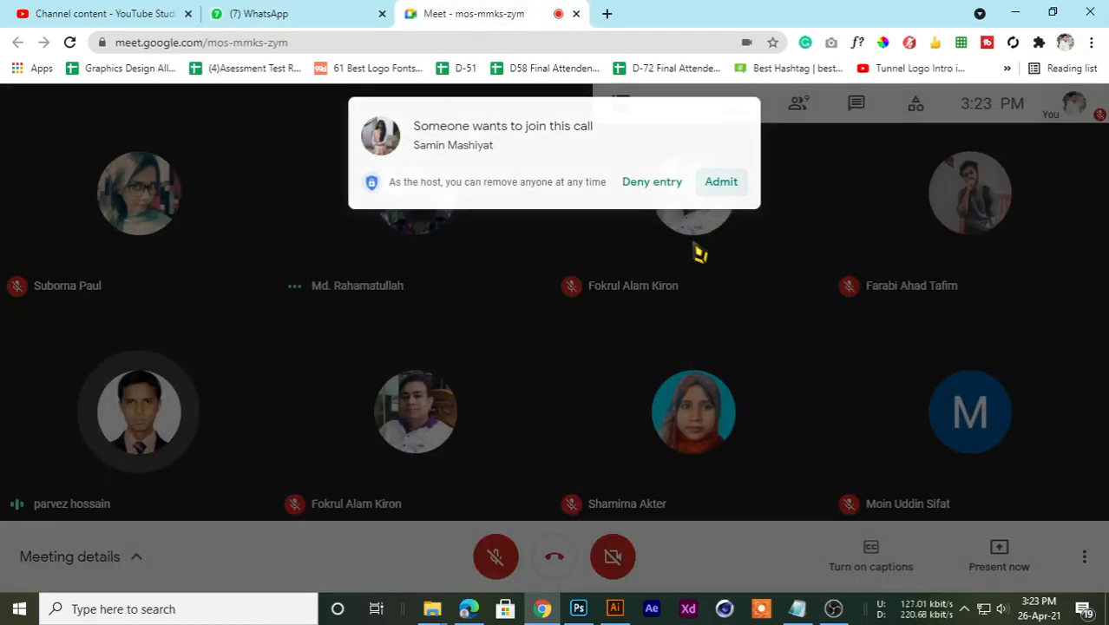
pyautogui.click(721, 182)
pyautogui.click(260, 13)
pyautogui.click(472, 13)
pyautogui.click(11, 12)
pyautogui.click(325, 13)
pyautogui.click(495, 10)
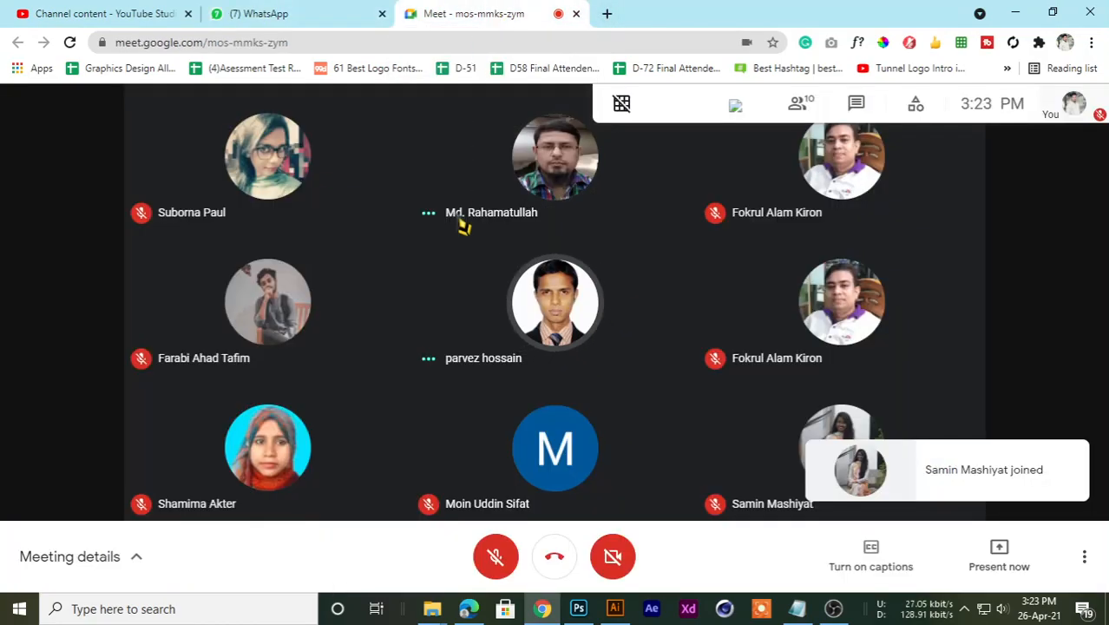
# Step: Admit the next two participants who ask to join the Meet call
pyautogui.moveTo(436, 361)
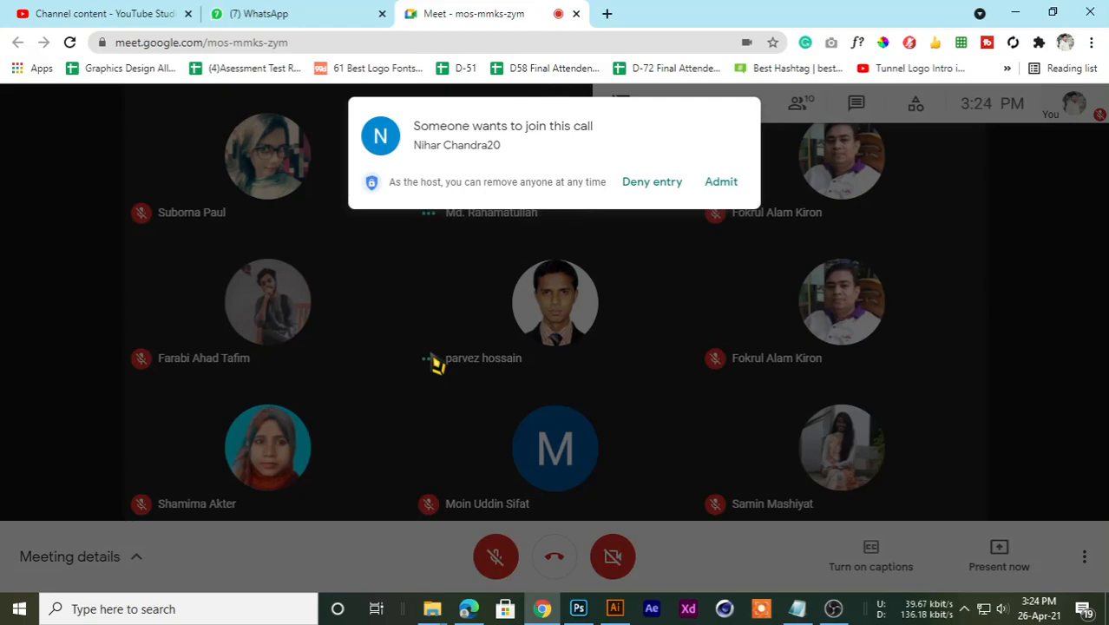
pyautogui.click(721, 184)
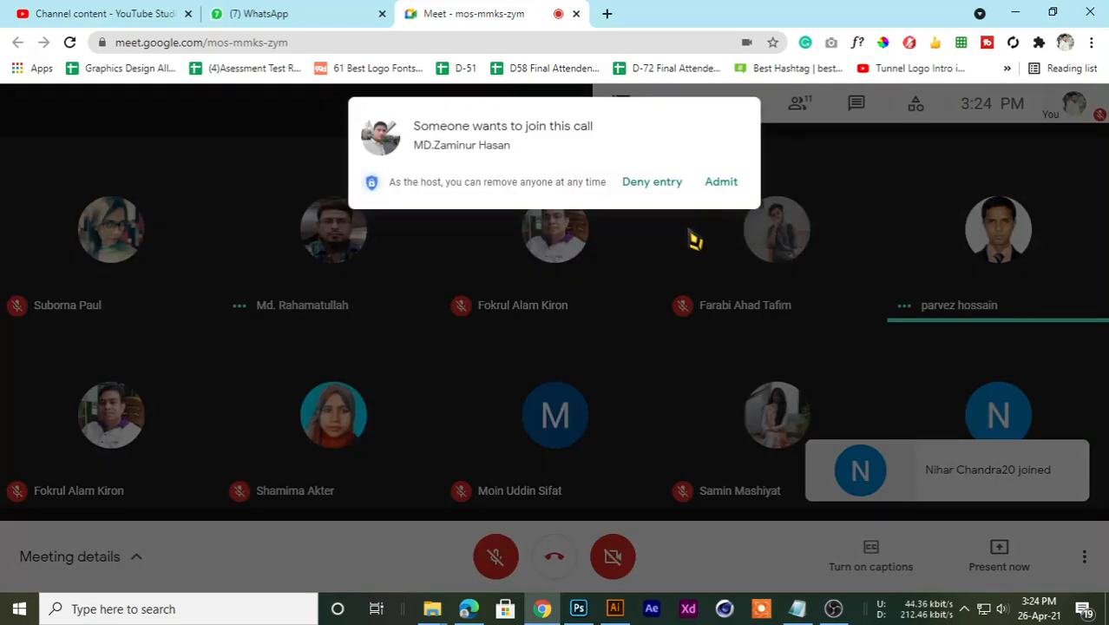
pyautogui.click(722, 183)
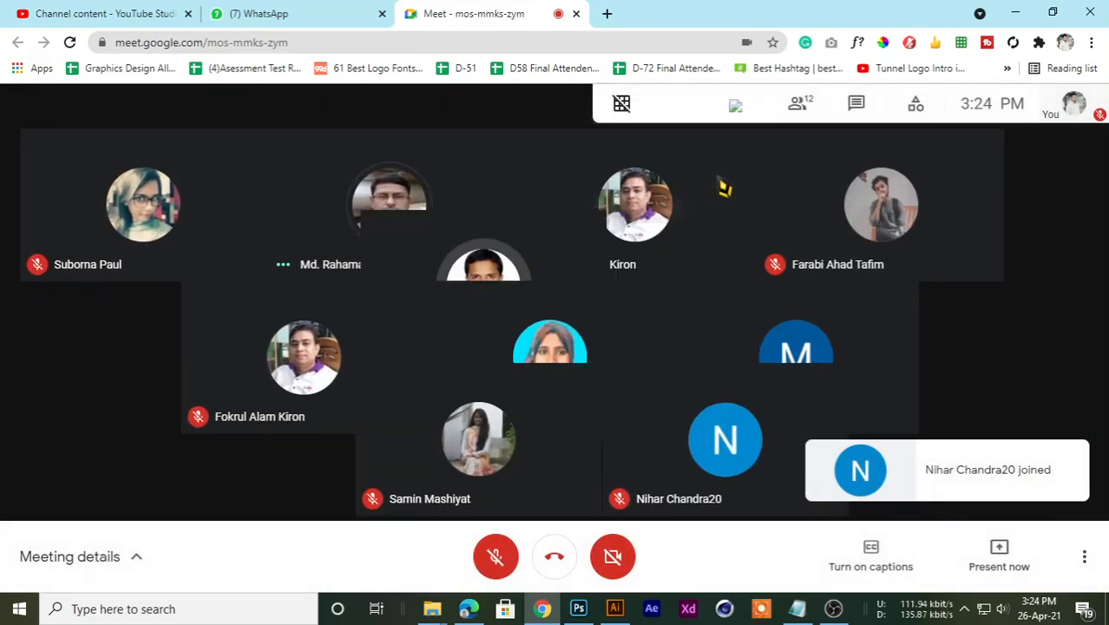
# Step: Switch to Illustrator and close the Untitled-2 T-shirt banner document without saving it
pyautogui.click(615, 608)
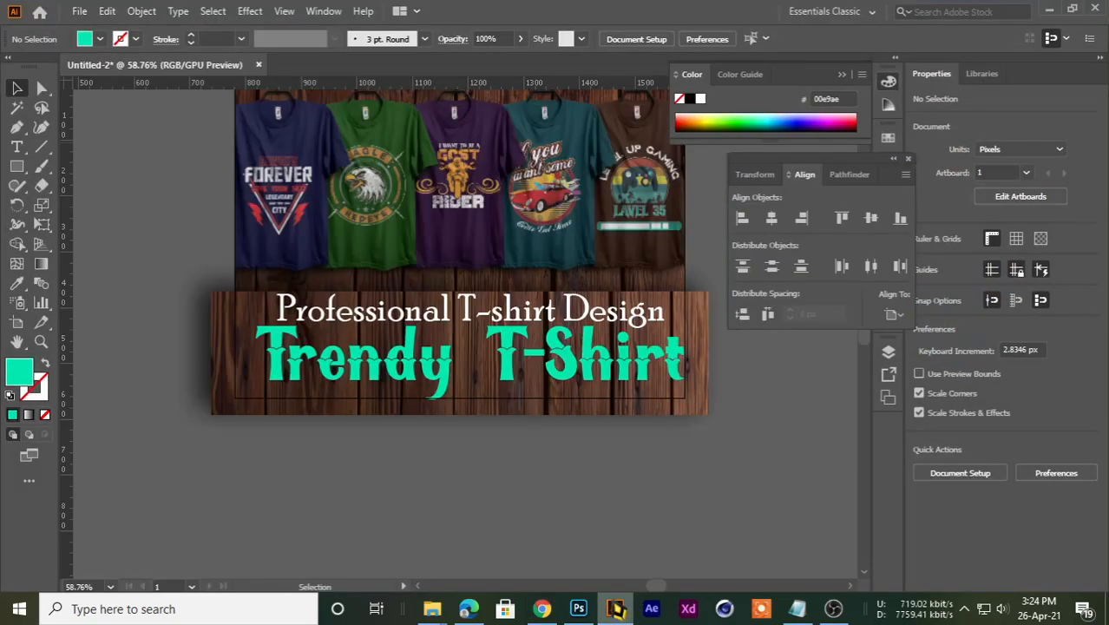
pyautogui.scroll(-3, 400, 346)
pyautogui.scroll(2, 401, 347)
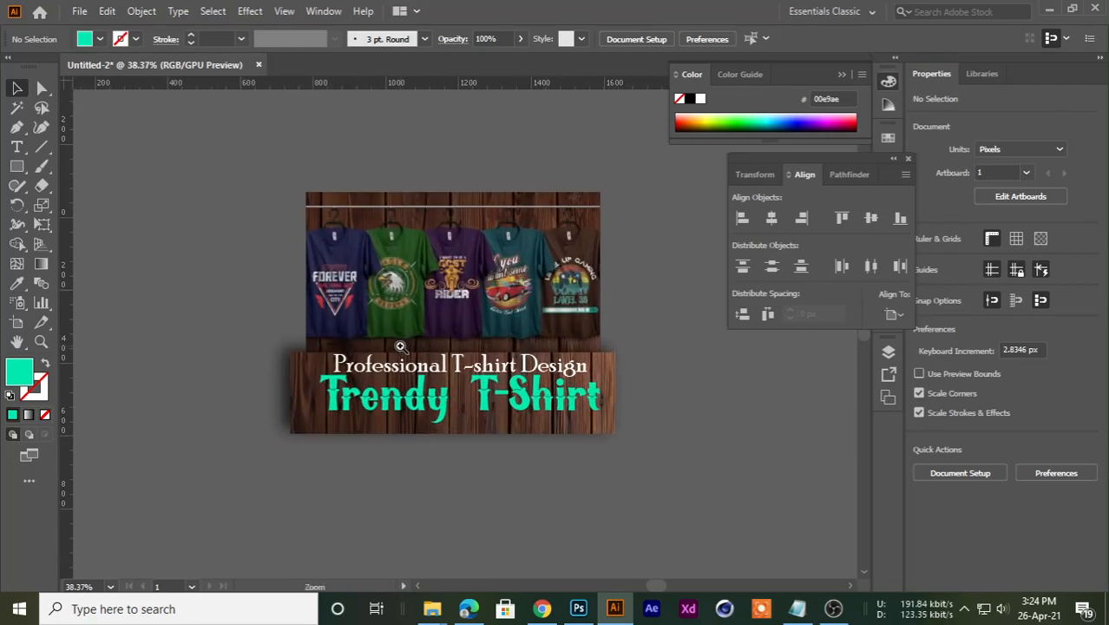
pyautogui.scroll(1, 385, 312)
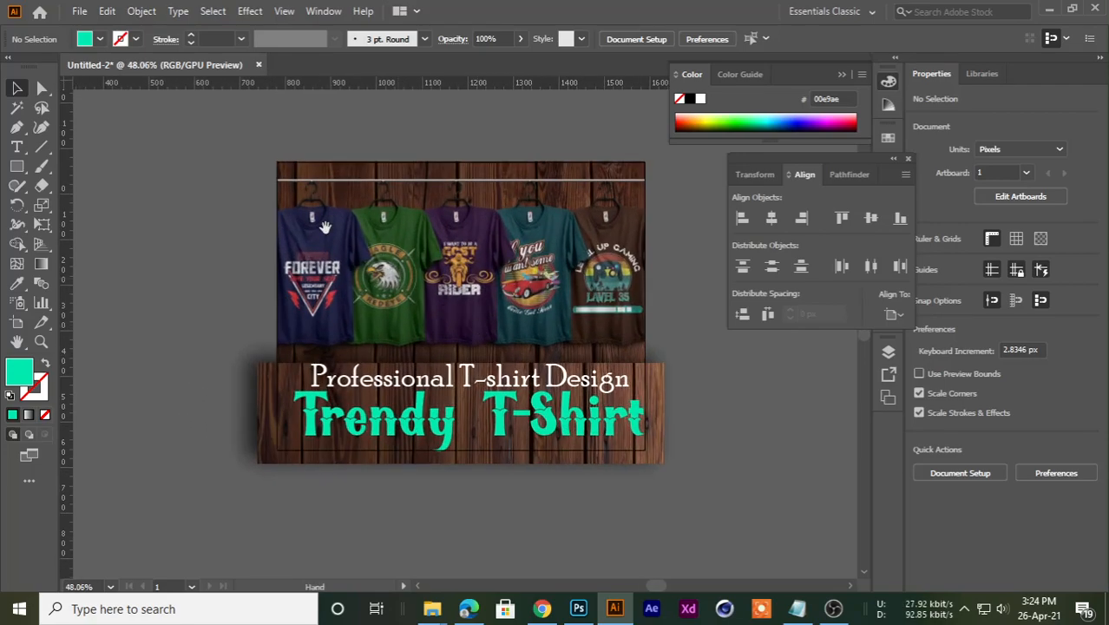
pyautogui.click(259, 65)
pyautogui.click(631, 328)
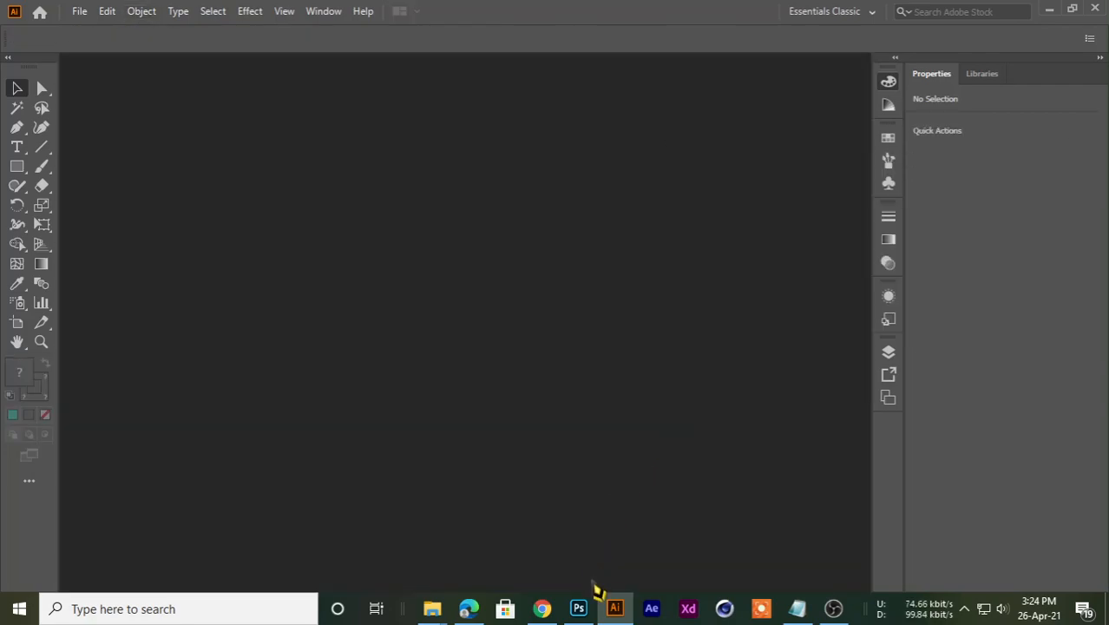
# Step: Switch to Photoshop, close all open IMages PNG documents without saving changes, and minimize its window
pyautogui.click(578, 608)
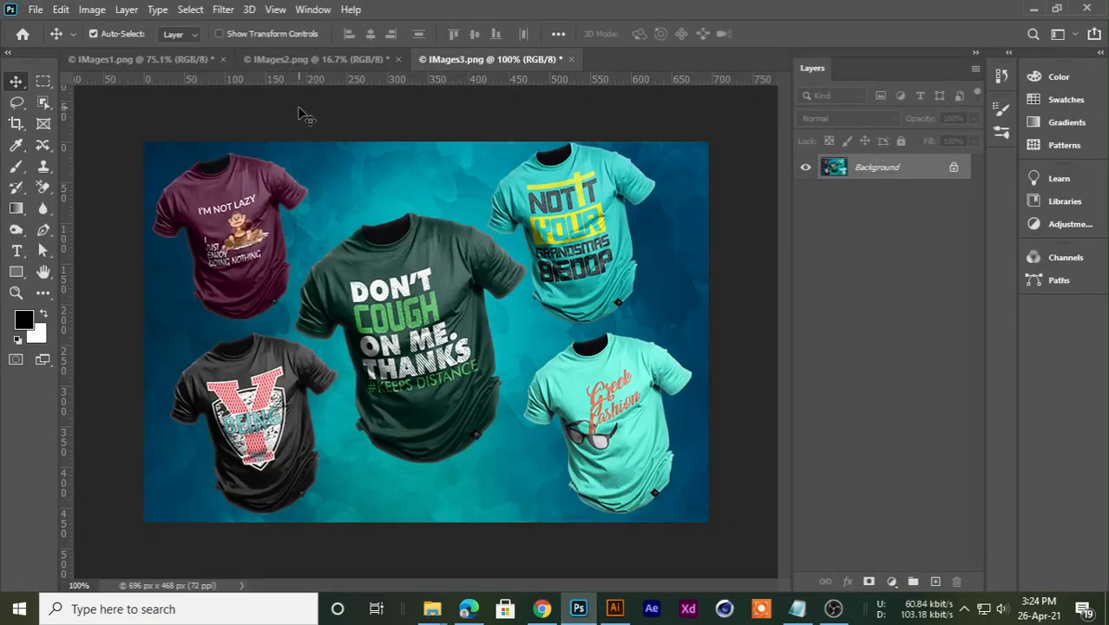
pyautogui.hotkey('ctrl', 'w')
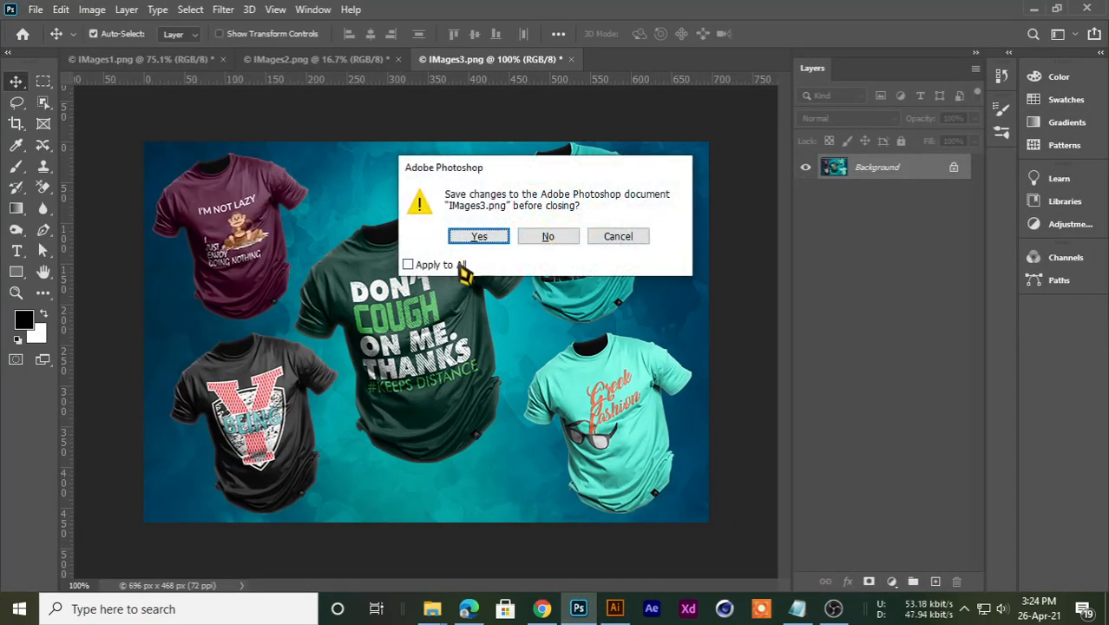
pyautogui.click(460, 266)
pyautogui.click(556, 243)
pyautogui.click(1034, 9)
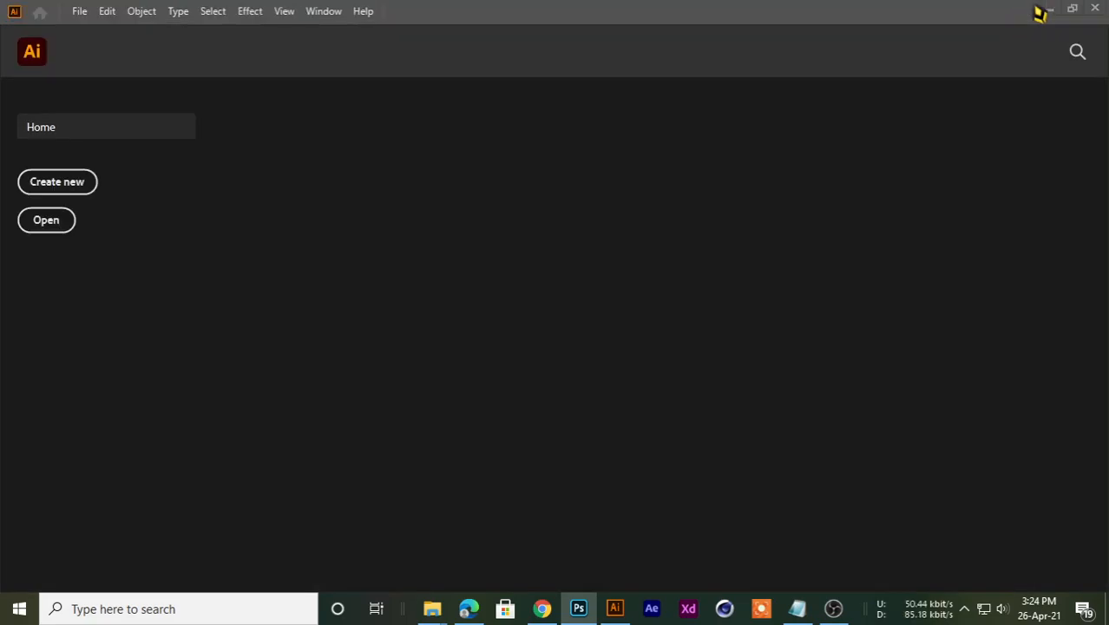
# Step: Switch back to the Meet call in Chrome and admit the waiting participant
pyautogui.click(543, 608)
pyautogui.click(721, 182)
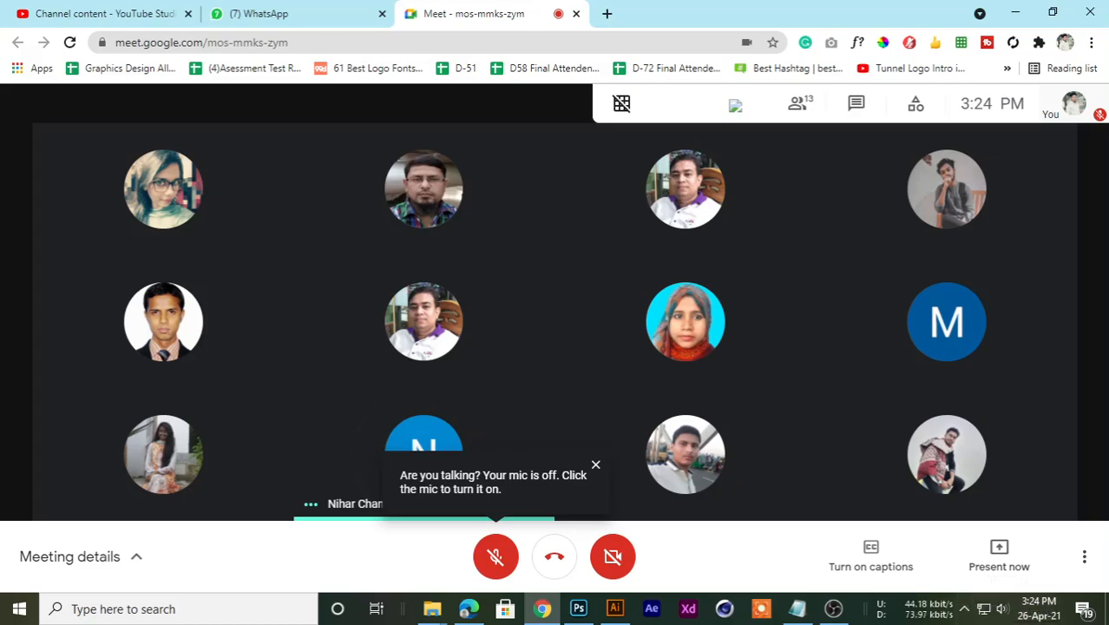
pyautogui.moveTo(905, 610)
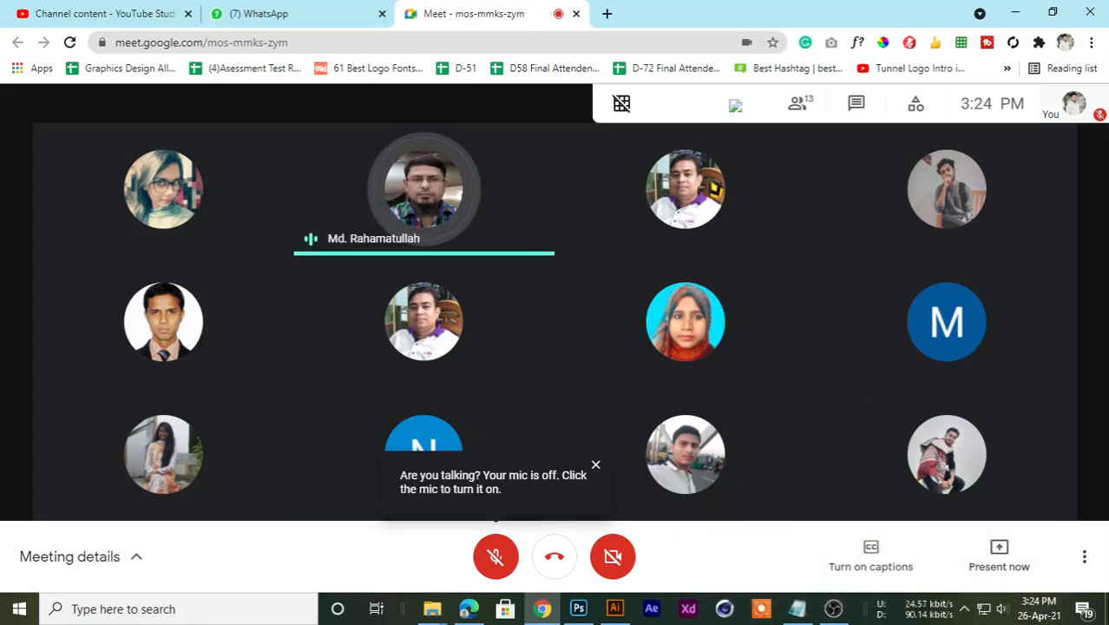
pyautogui.click(275, 13)
pyautogui.click(520, 12)
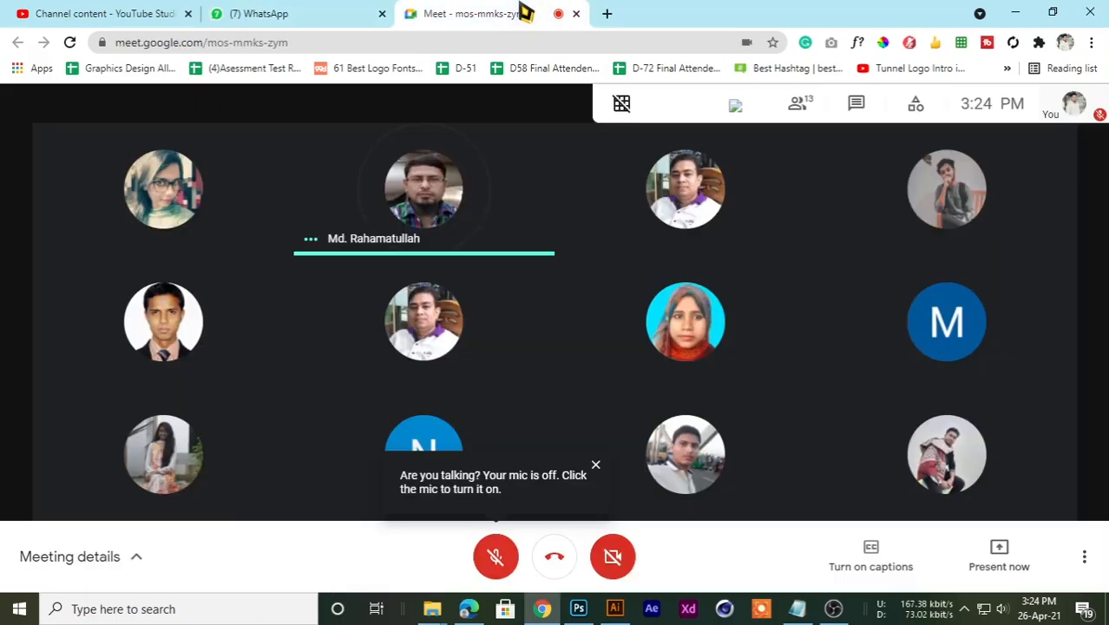
pyautogui.click(242, 11)
# Step: Return to the Meet call and admit the two participants requesting entry one after the other
pyautogui.click(508, 14)
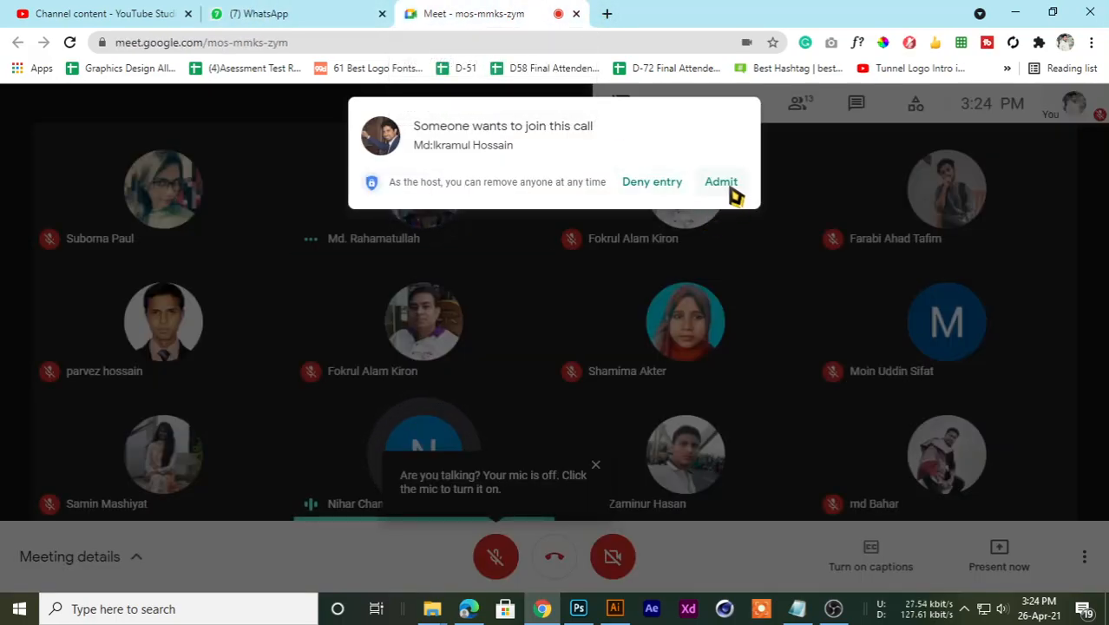
pyautogui.click(728, 185)
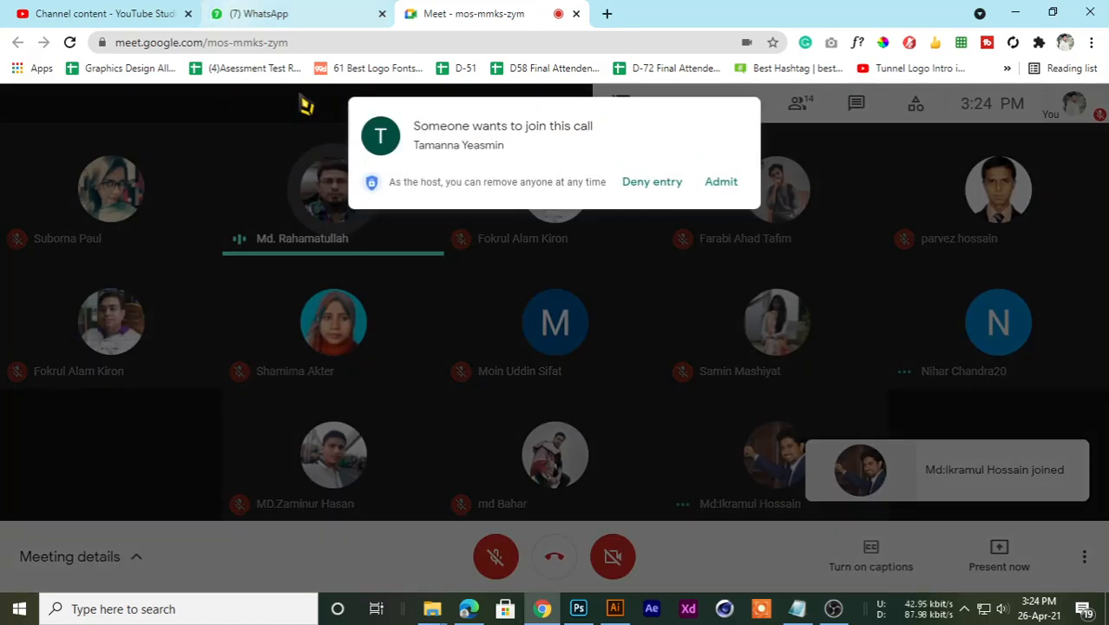
pyautogui.click(720, 186)
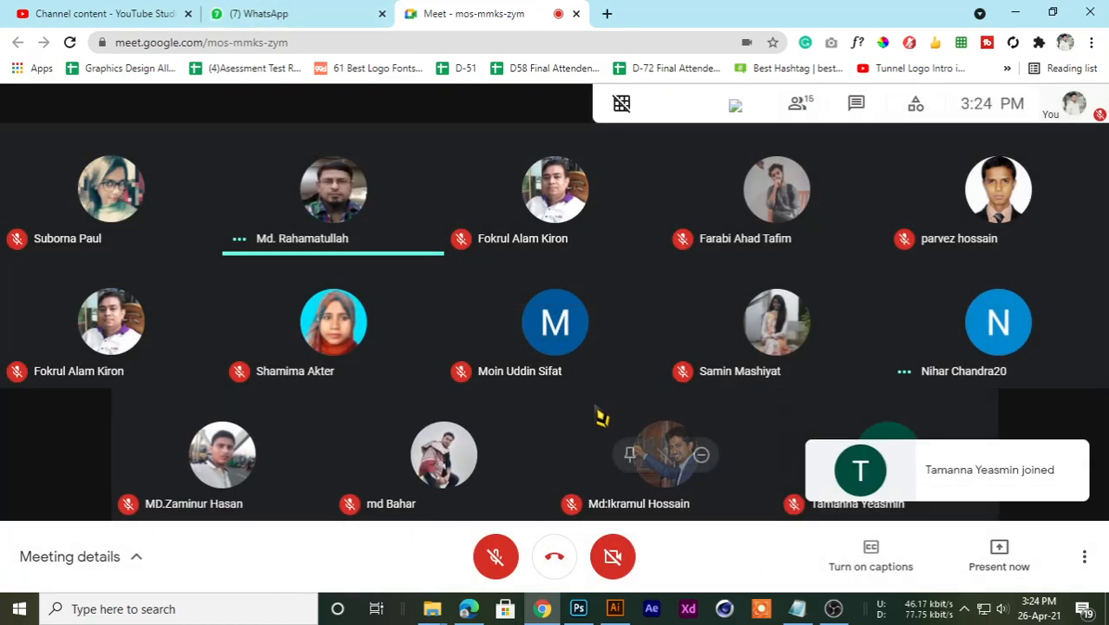
pyautogui.click(295, 13)
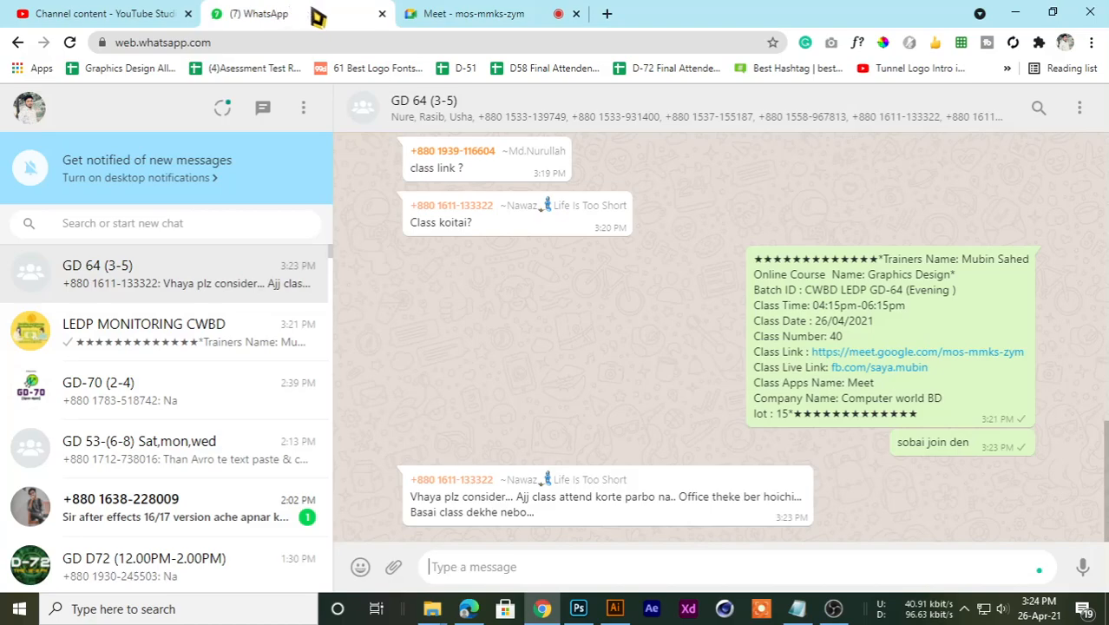
pyautogui.click(448, 11)
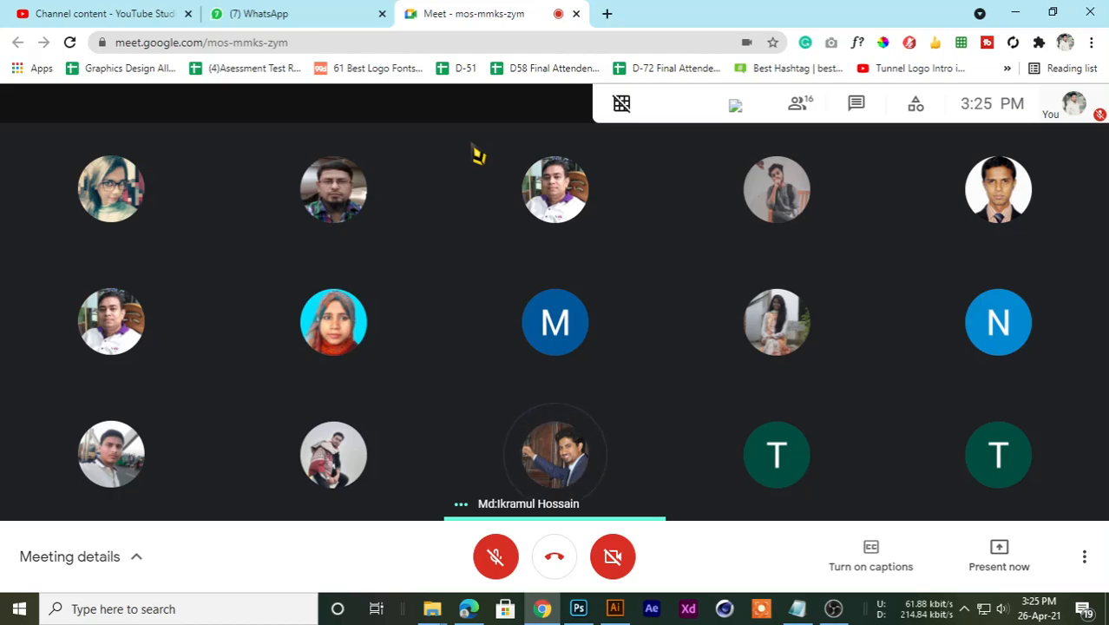
pyautogui.click(241, 10)
pyautogui.click(122, 13)
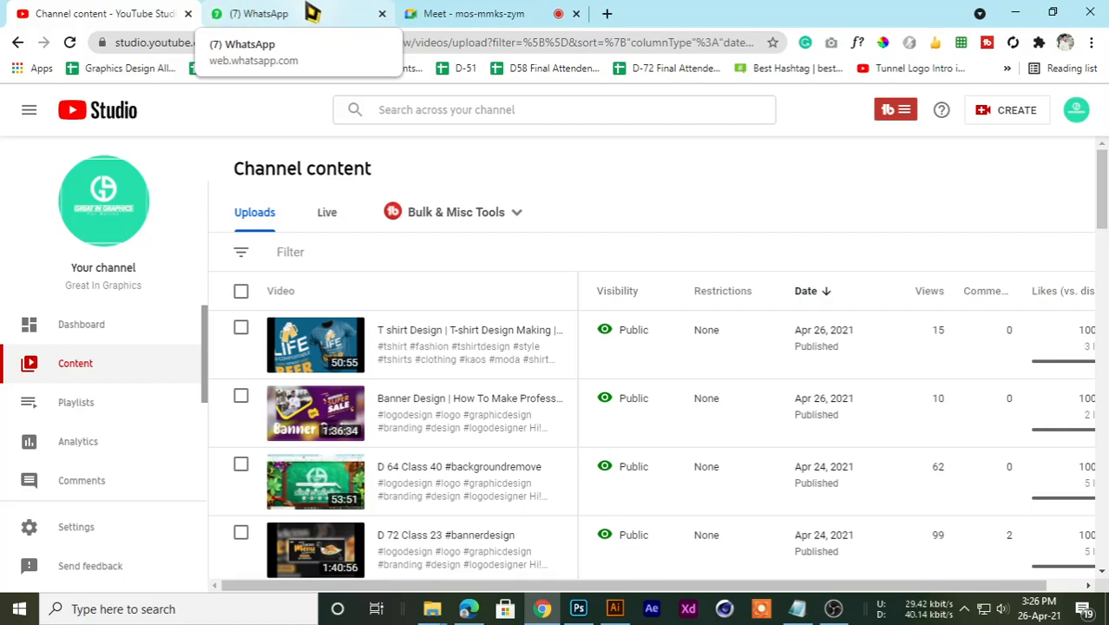
pyautogui.click(276, 12)
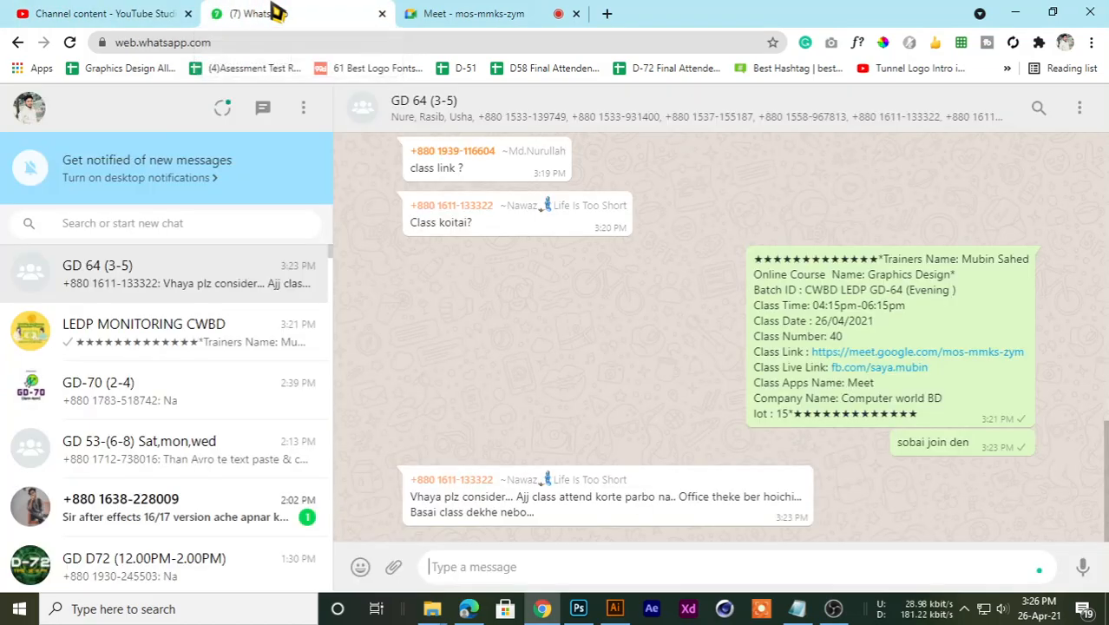
# Step: Open a blank browser tab, then return to the Meet call and admit the participant asking to join
pyautogui.click(470, 13)
pyautogui.click(607, 13)
pyautogui.click(495, 13)
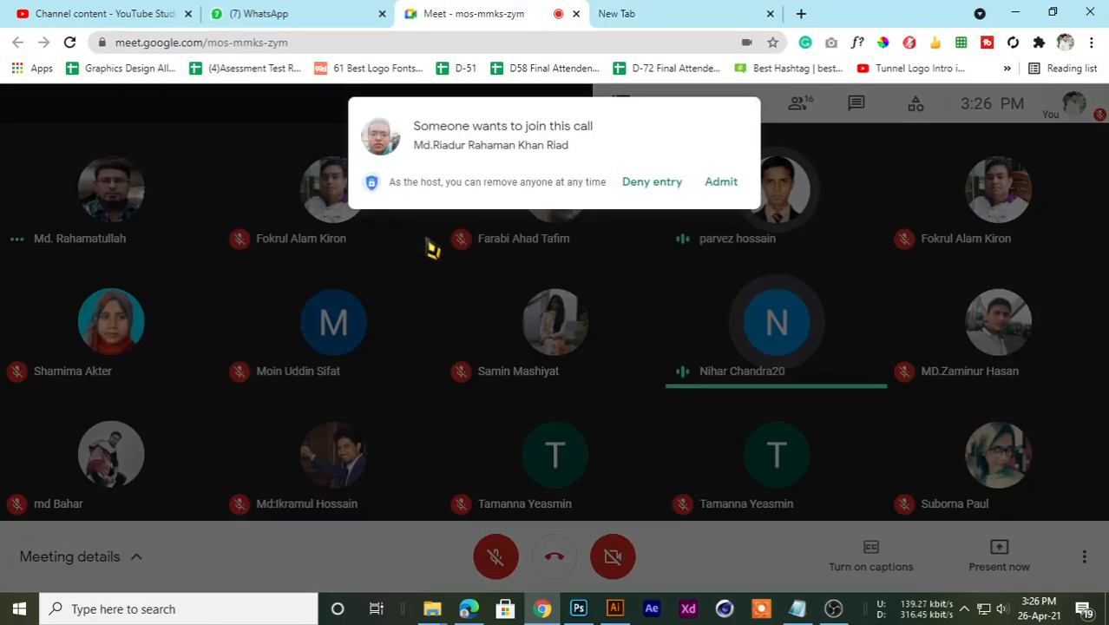
pyautogui.click(721, 184)
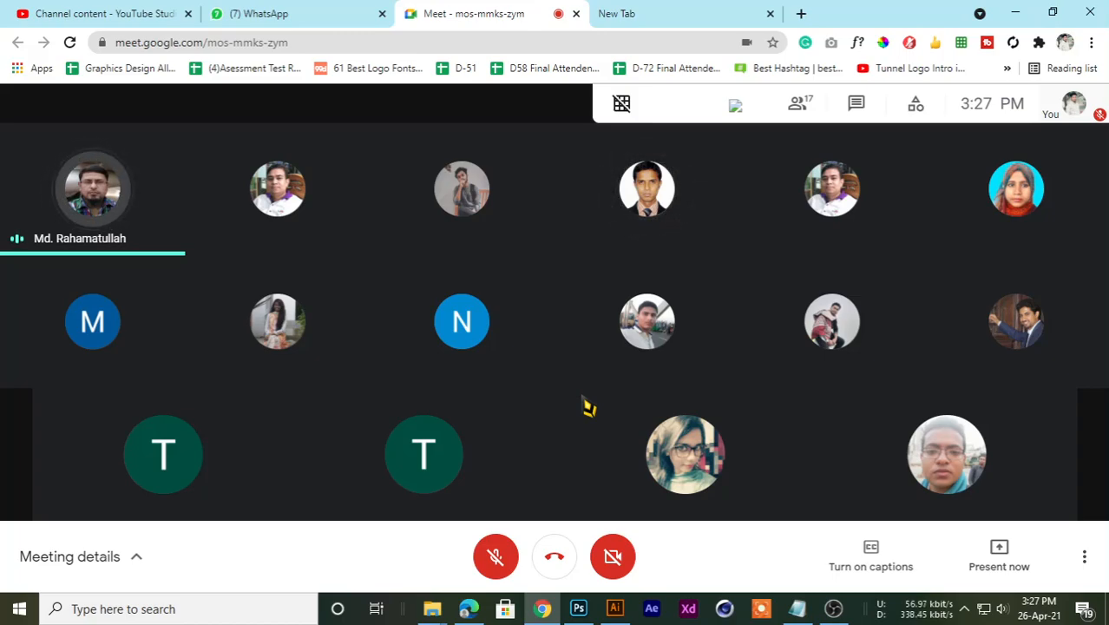
pyautogui.click(280, 16)
pyautogui.click(538, 14)
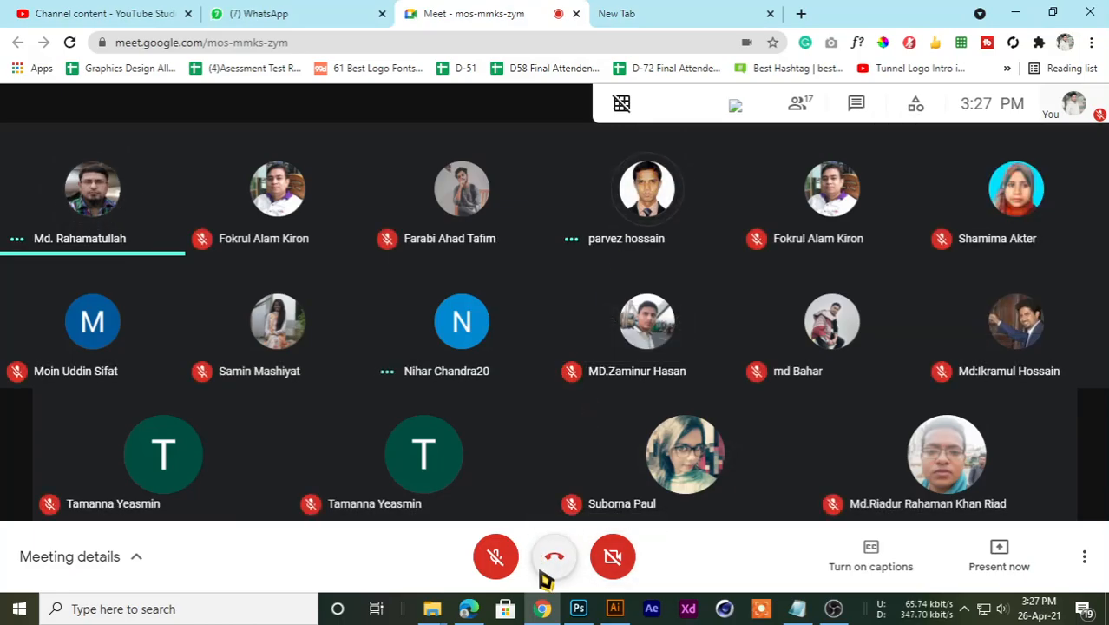
pyautogui.click(580, 610)
pyautogui.click(1030, 13)
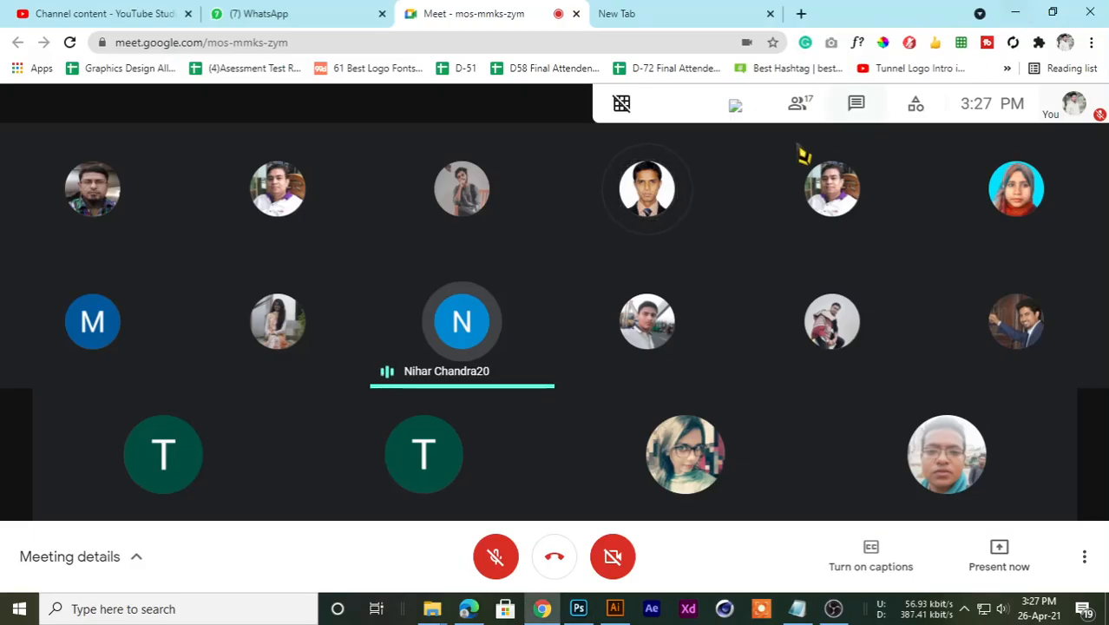
# Step: Minimize the Chrome, Illustrator and File Explorer windows to clear the desktop
pyautogui.click(1011, 11)
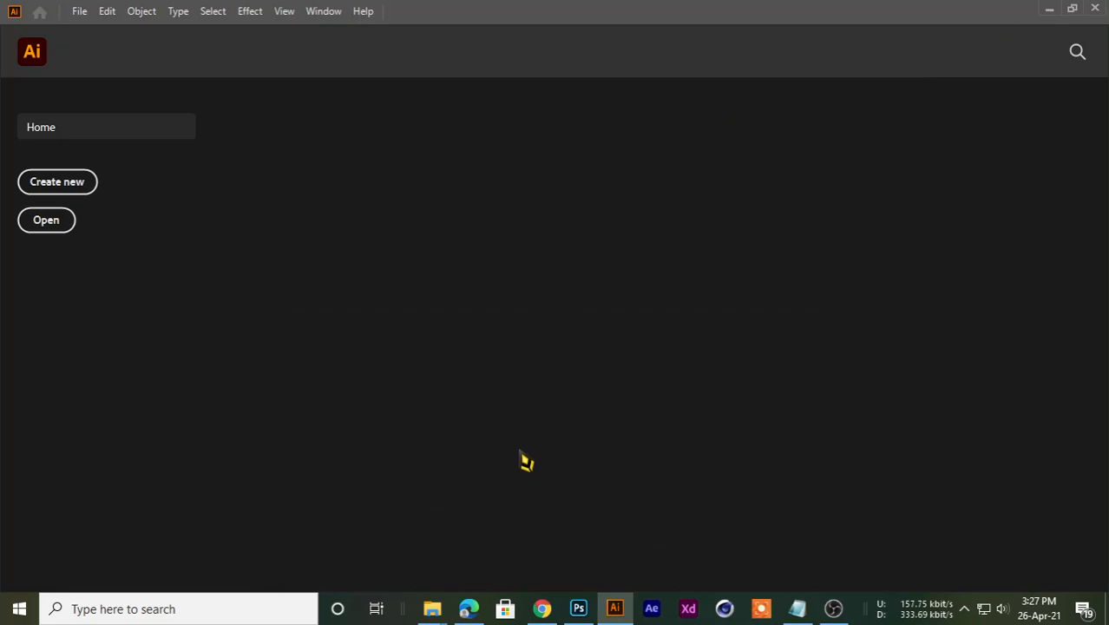
pyautogui.click(1049, 9)
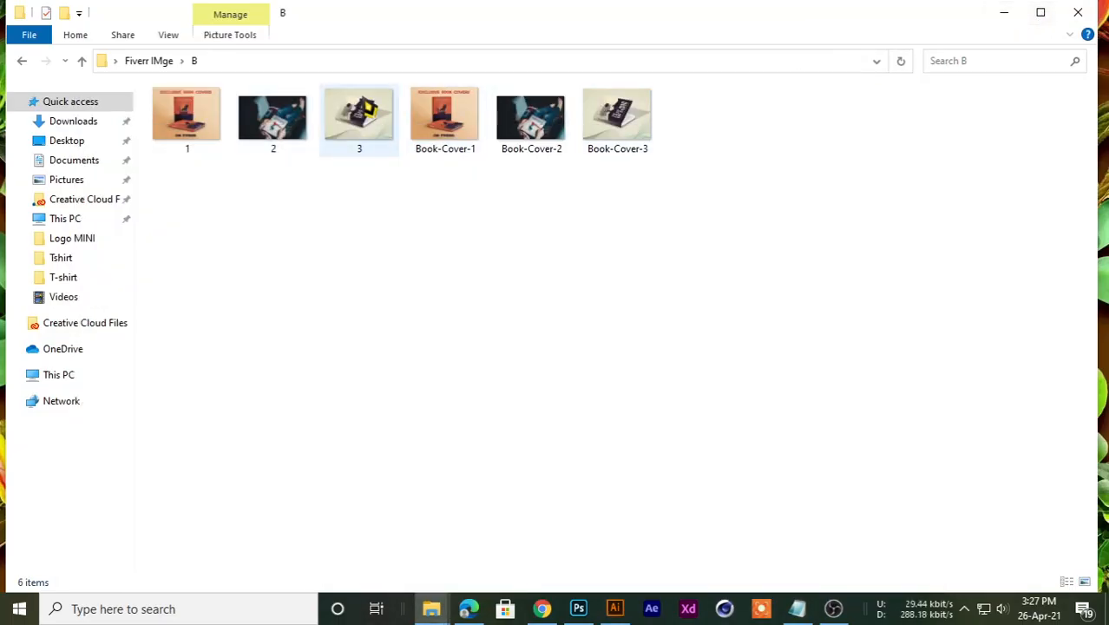
pyautogui.click(1004, 14)
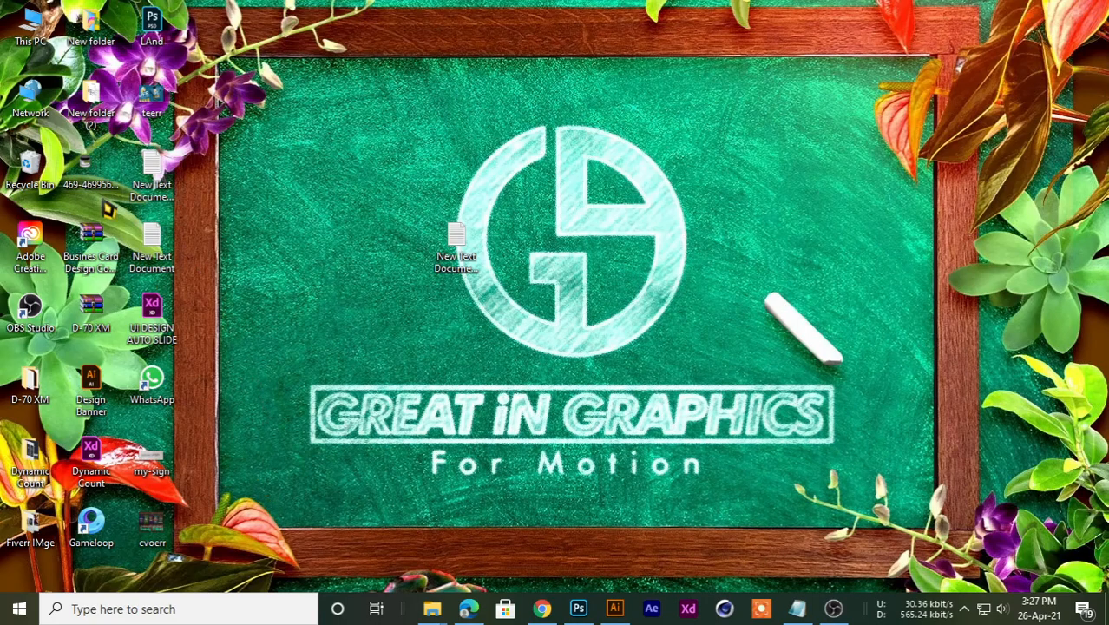
# Step: Browse the PC's drives and open the OSDC ADVANCED CLASS folder on the LEDP CLASS (F:) drive
pyautogui.doubleClick(30, 26)
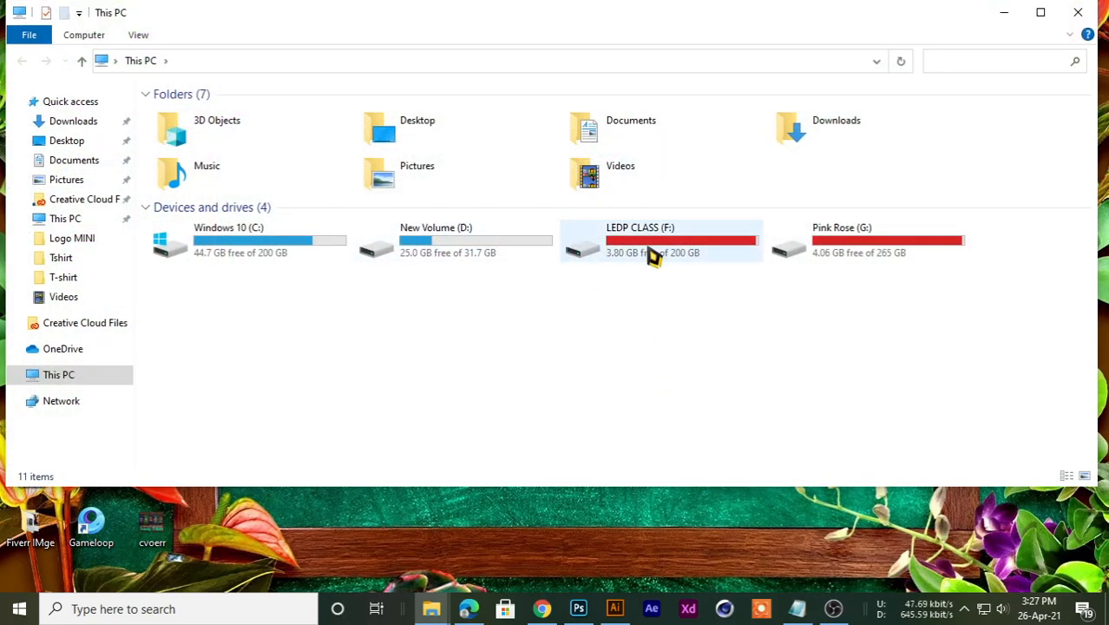
pyautogui.doubleClick(849, 245)
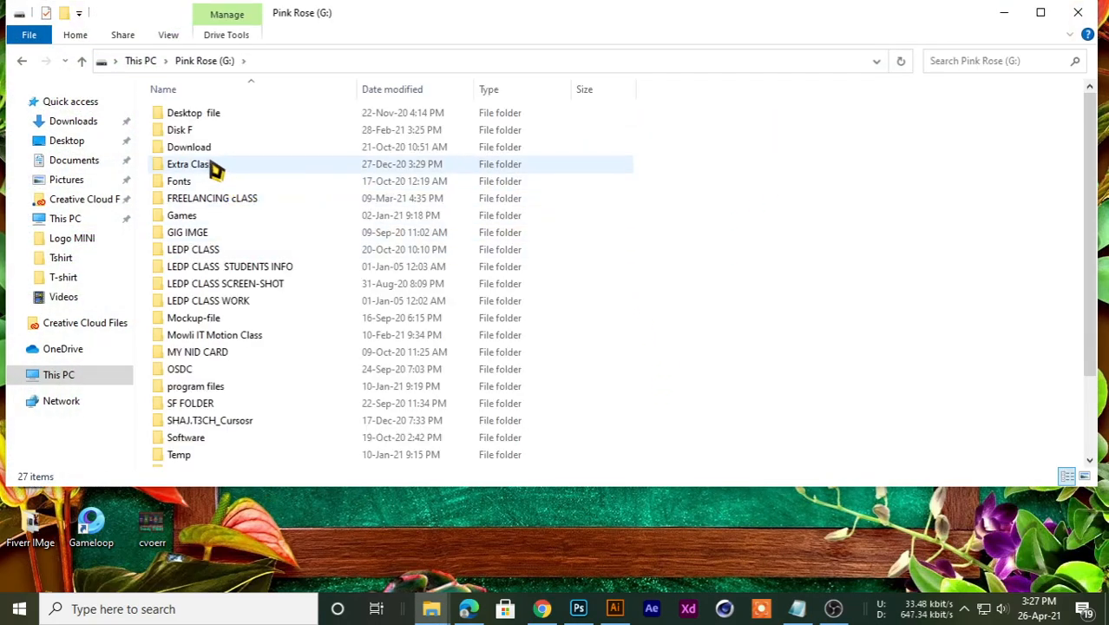
pyautogui.click(21, 61)
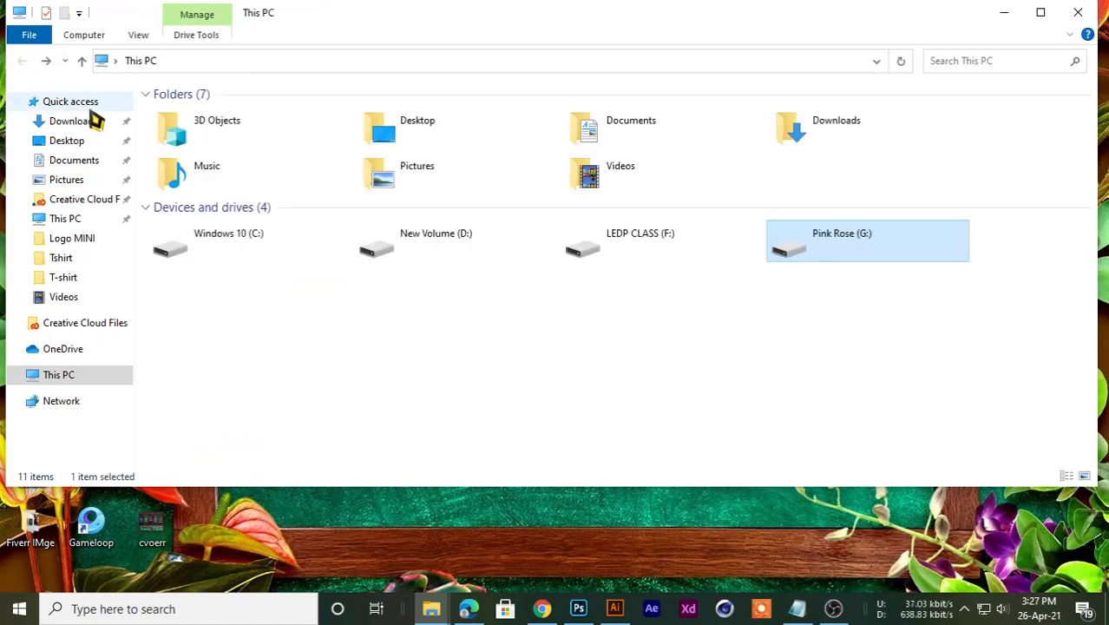
pyautogui.doubleClick(682, 259)
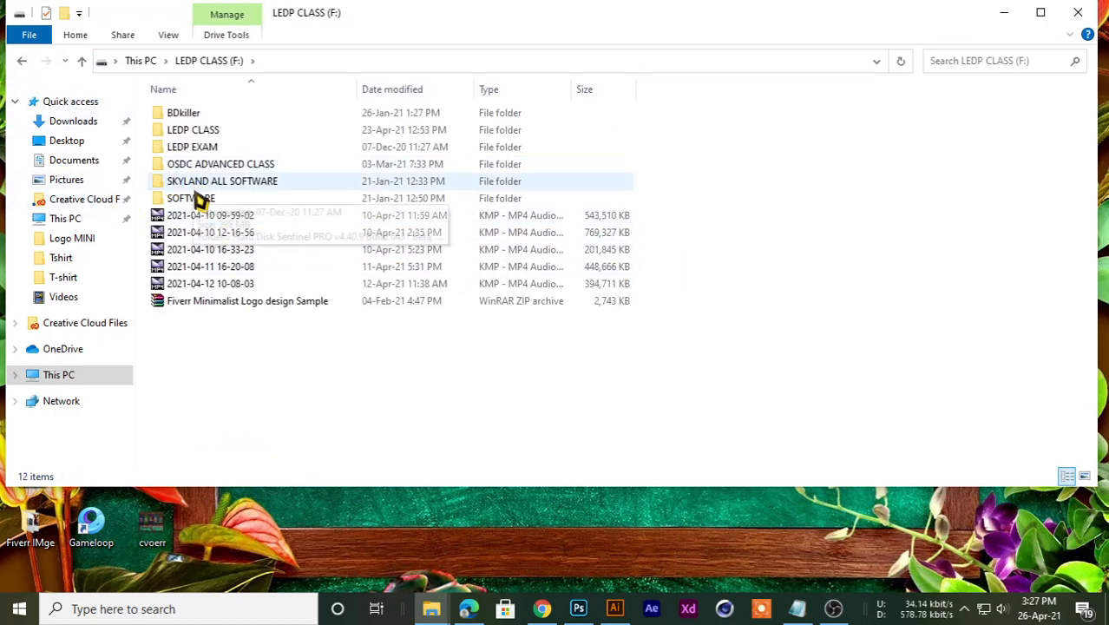
pyautogui.doubleClick(198, 165)
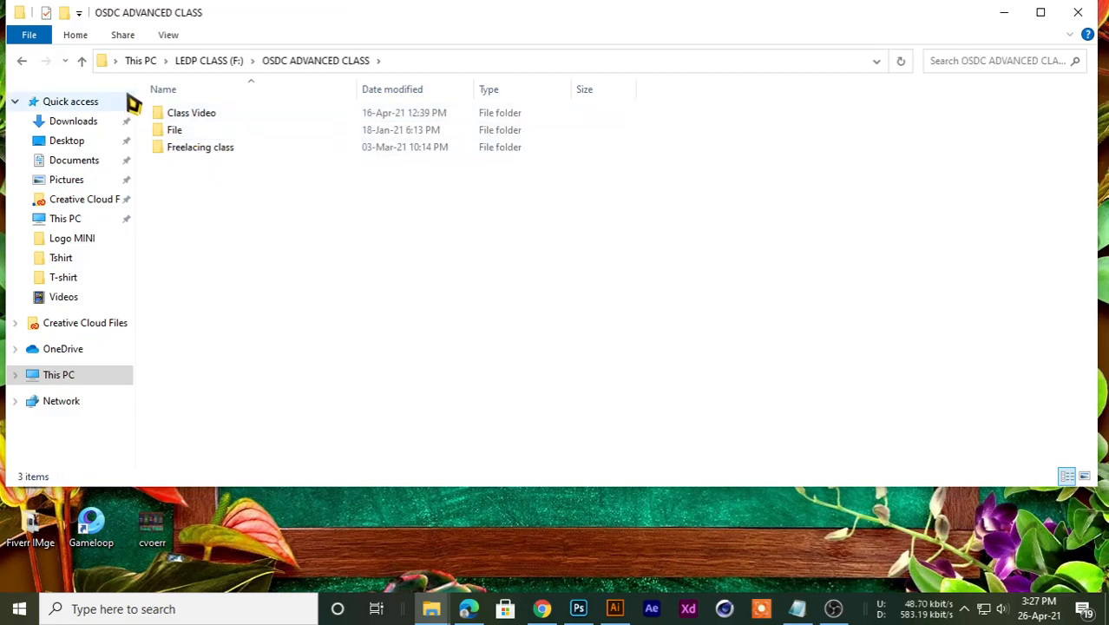
# Step: Check the contents of the File folder, then open the Class Video folder in OSDC ADVANCED CLASS
pyautogui.doubleClick(181, 131)
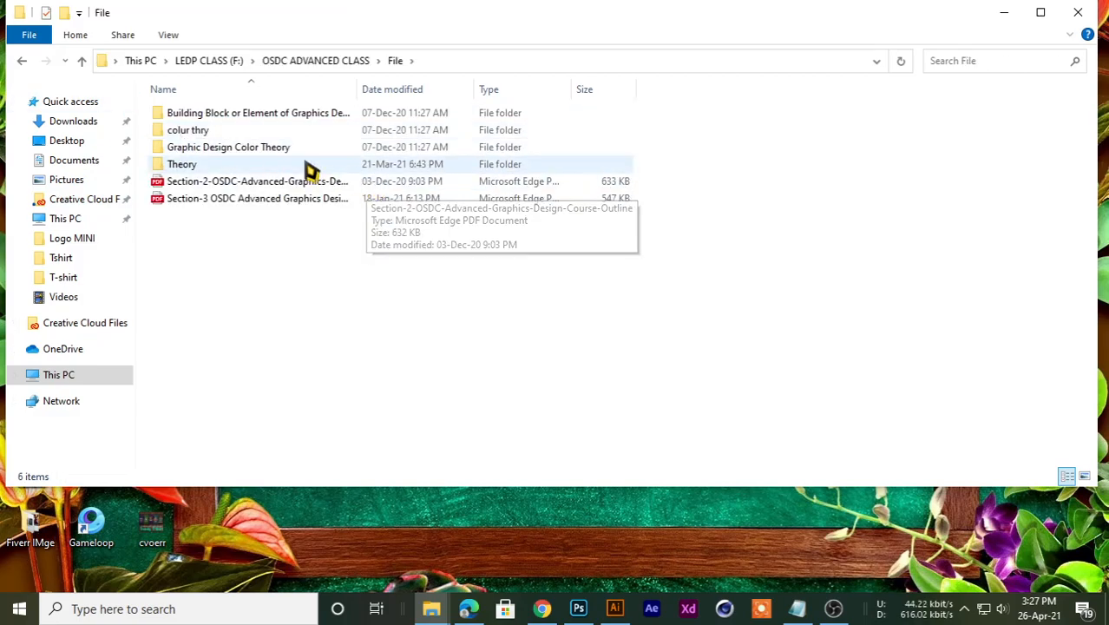
pyautogui.hotkey('alt', 'Left')
pyautogui.doubleClick(201, 116)
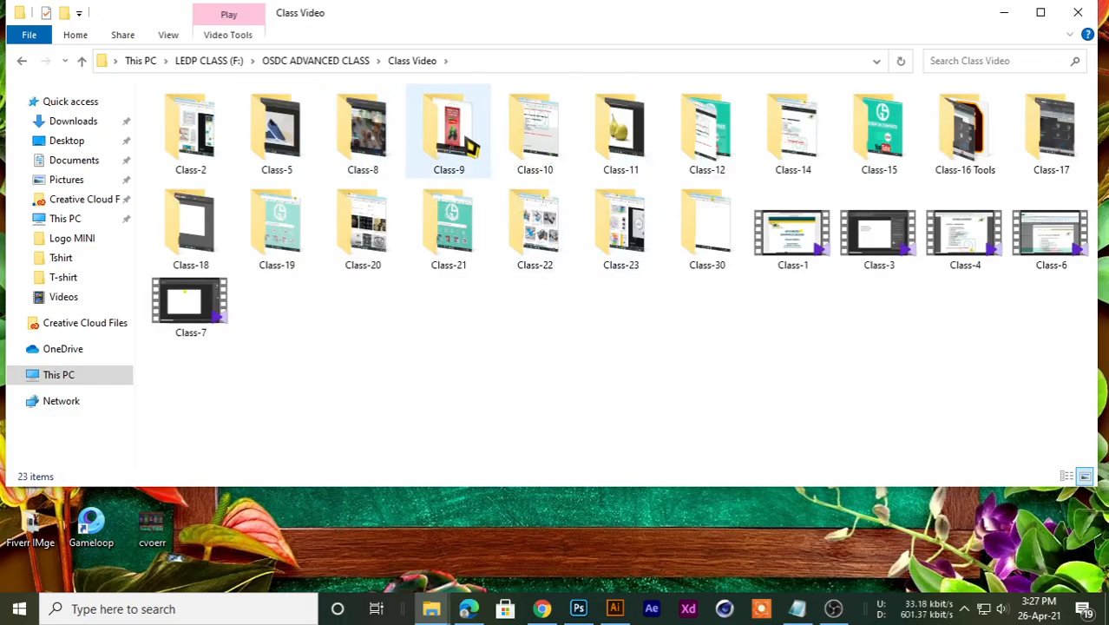
# Step: Look through the practice resources in the Class-9 and Class-10 folders, including the Image Edit & Color Enhancement images, and return to Class Video
pyautogui.doubleClick(476, 141)
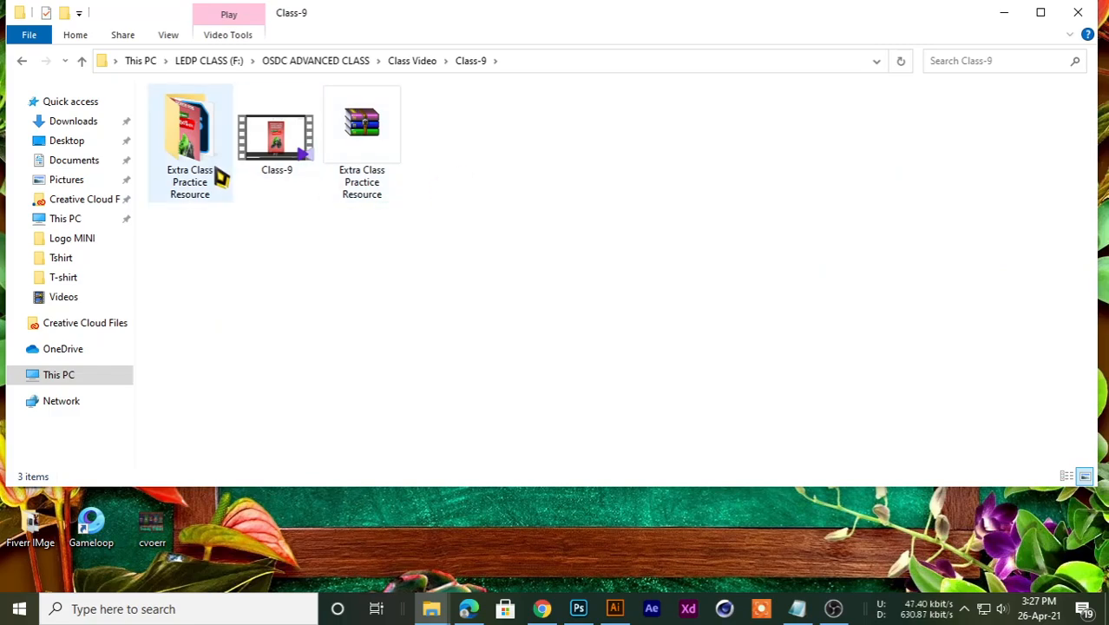
pyautogui.hotkey('alt', 'Left')
pyautogui.doubleClick(532, 137)
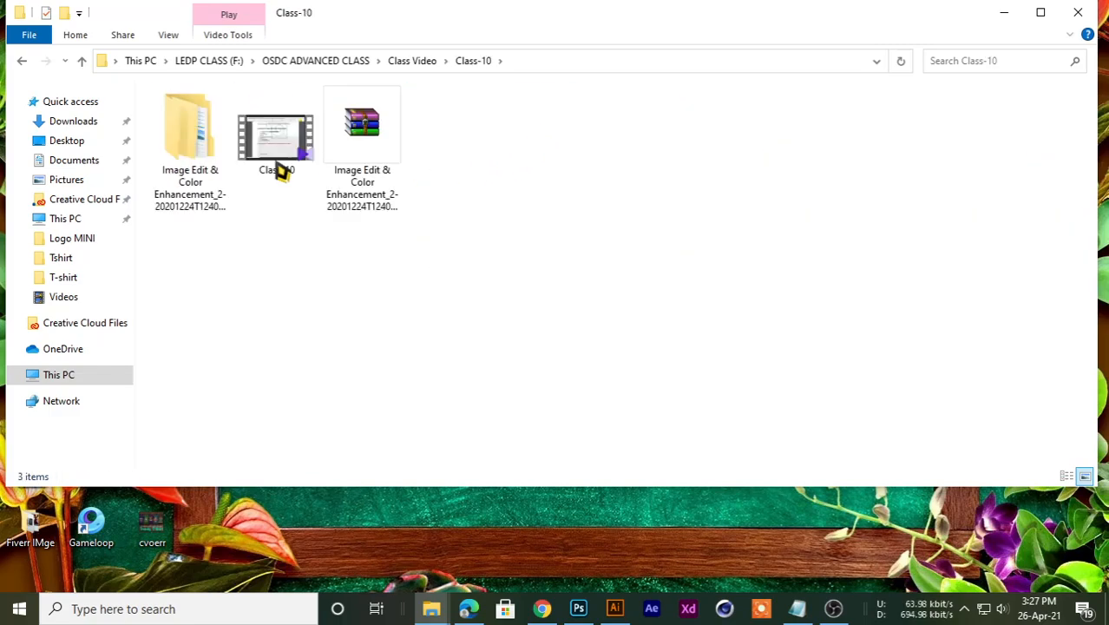
pyautogui.doubleClick(178, 153)
pyautogui.hotkey('alt', 'Left')
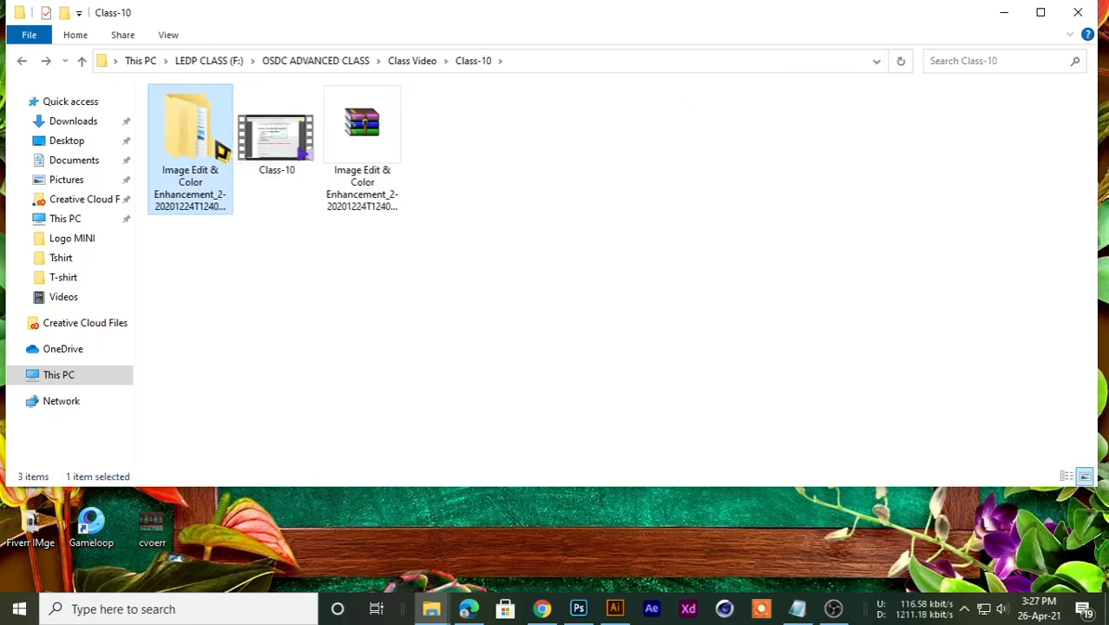
pyautogui.doubleClick(221, 152)
pyautogui.doubleClick(277, 115)
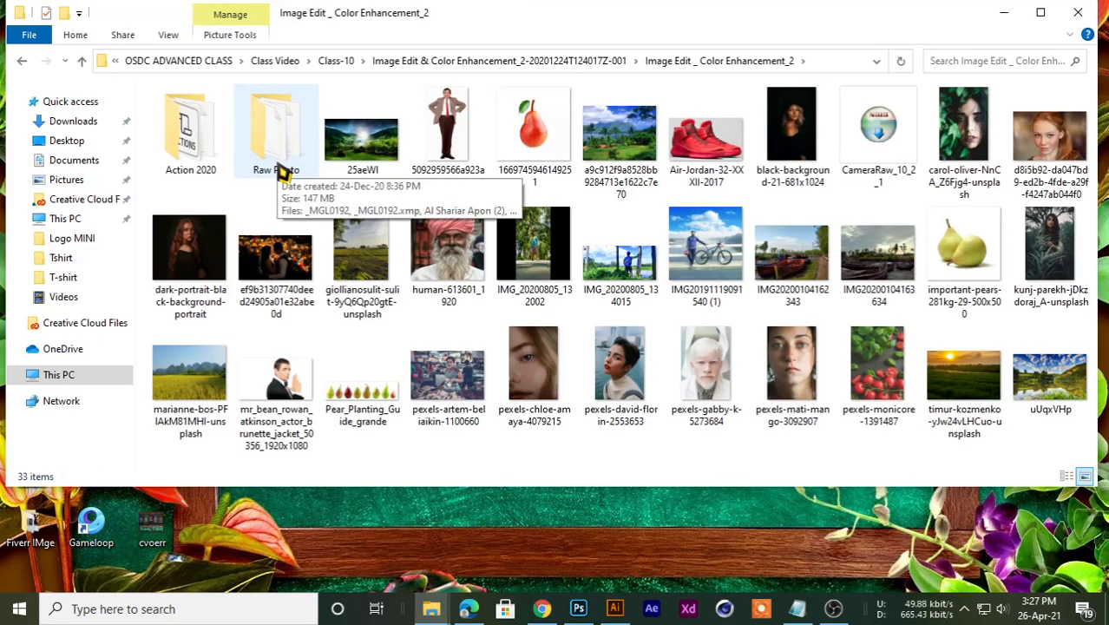
pyautogui.hotkey('alt', 'Left')
pyautogui.hotkey('alt', 'Left')
pyautogui.hotkey('alt', 'Left')
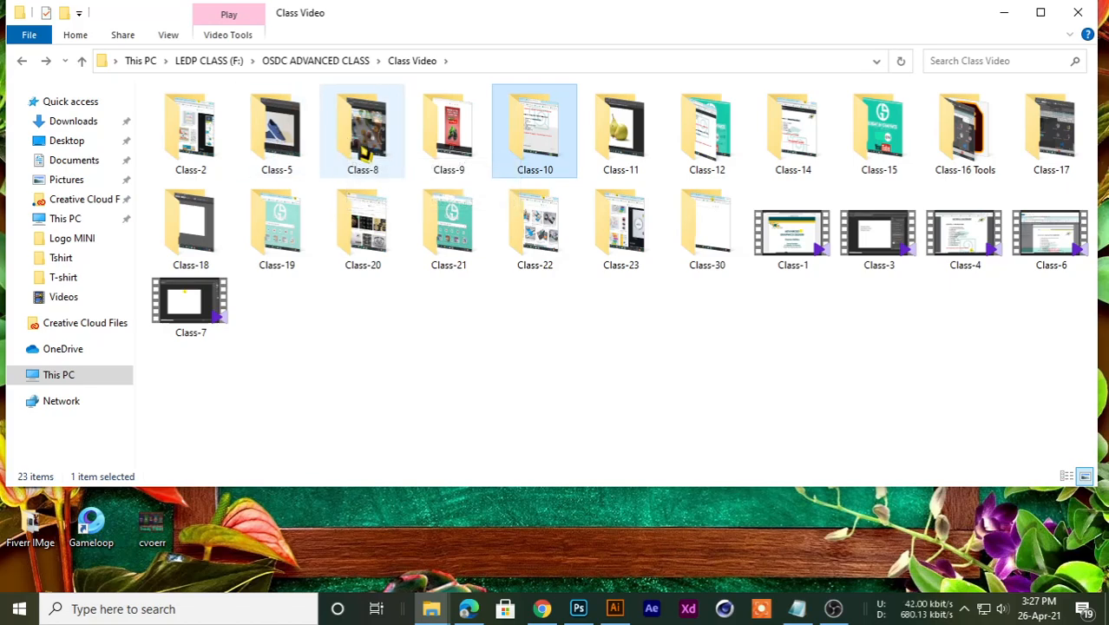
# Step: Open the innermost Hair Masking Sample image folder inside Class-8
pyautogui.doubleClick(364, 138)
pyautogui.doubleClick(198, 139)
pyautogui.click(206, 126)
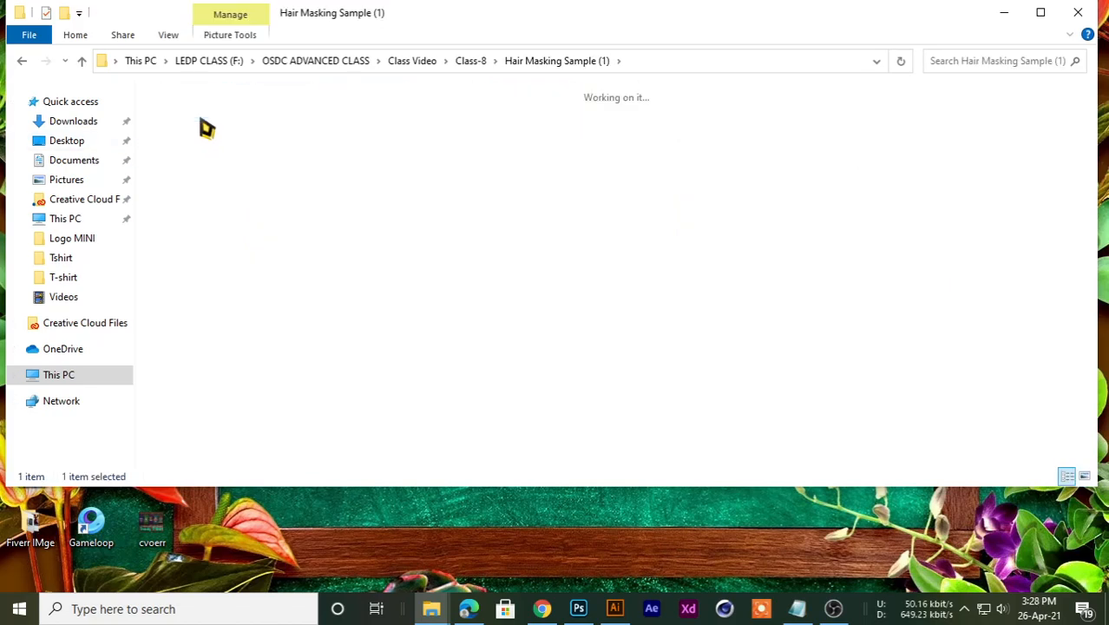
pyautogui.doubleClick(206, 125)
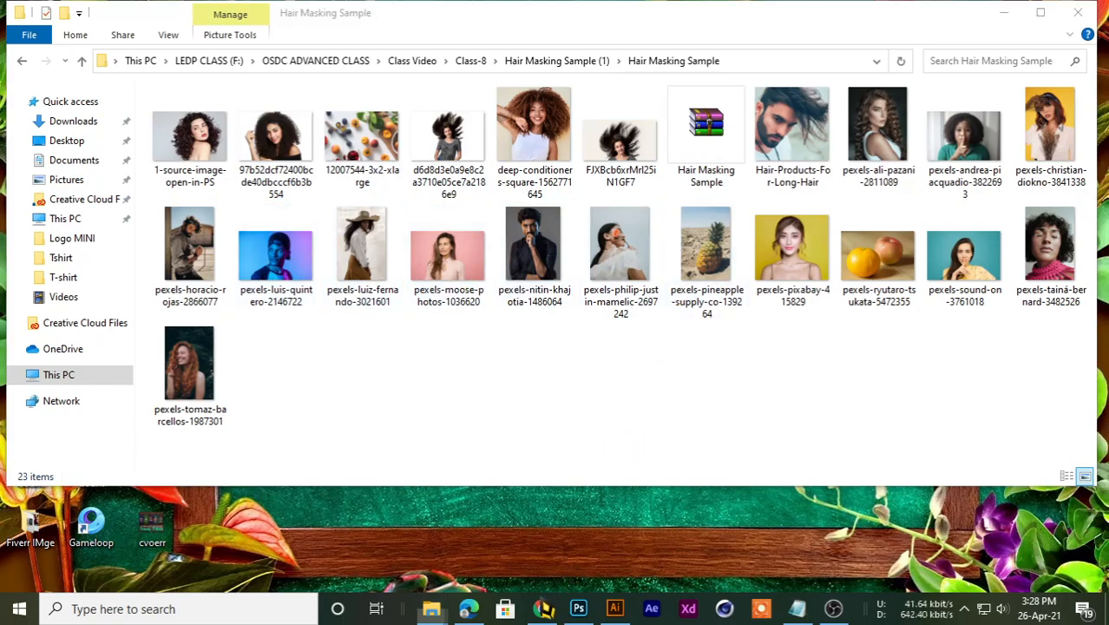
# Step: Return to the Meet call in Chrome and turn on the microphone
pyautogui.click(543, 607)
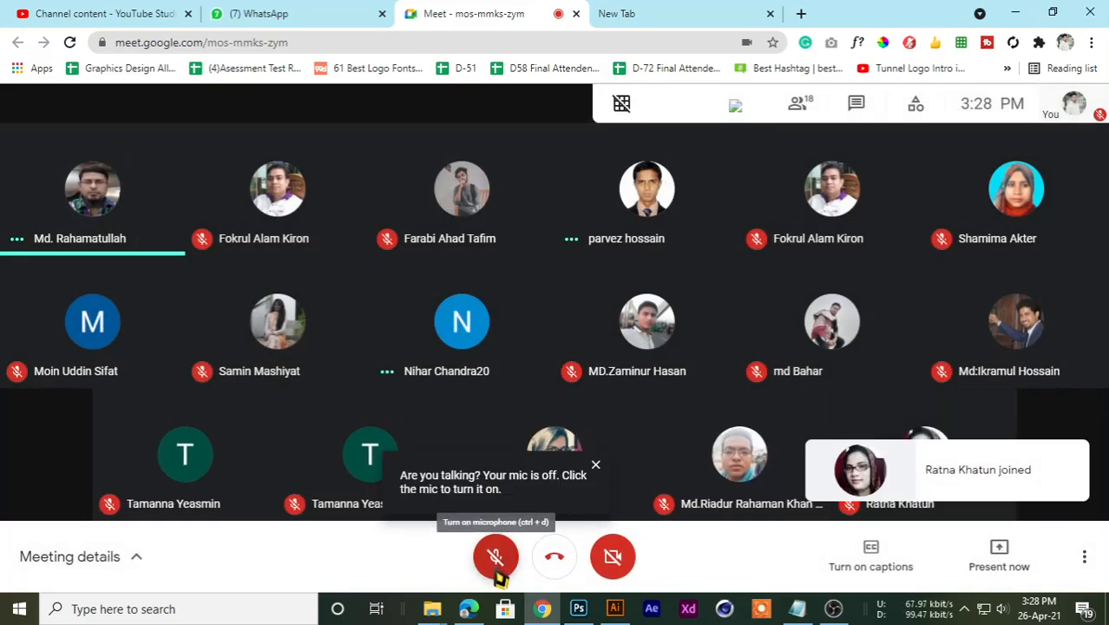
pyautogui.click(495, 569)
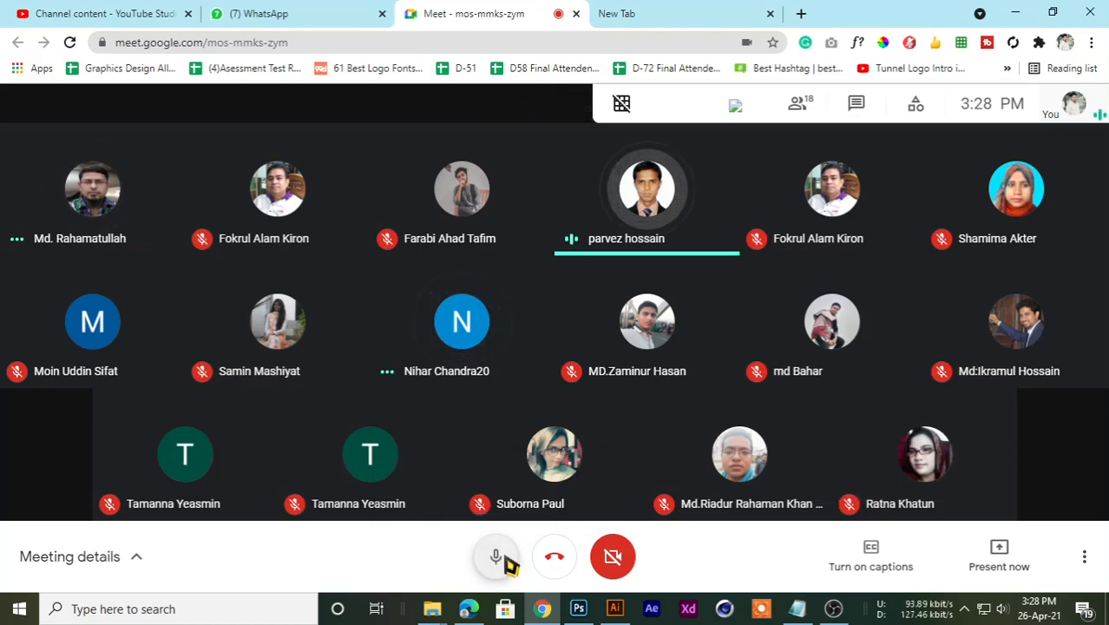
pyautogui.click(279, 12)
pyautogui.click(625, 15)
pyautogui.click(477, 13)
pyautogui.click(250, 13)
pyautogui.click(421, 14)
pyautogui.click(316, 11)
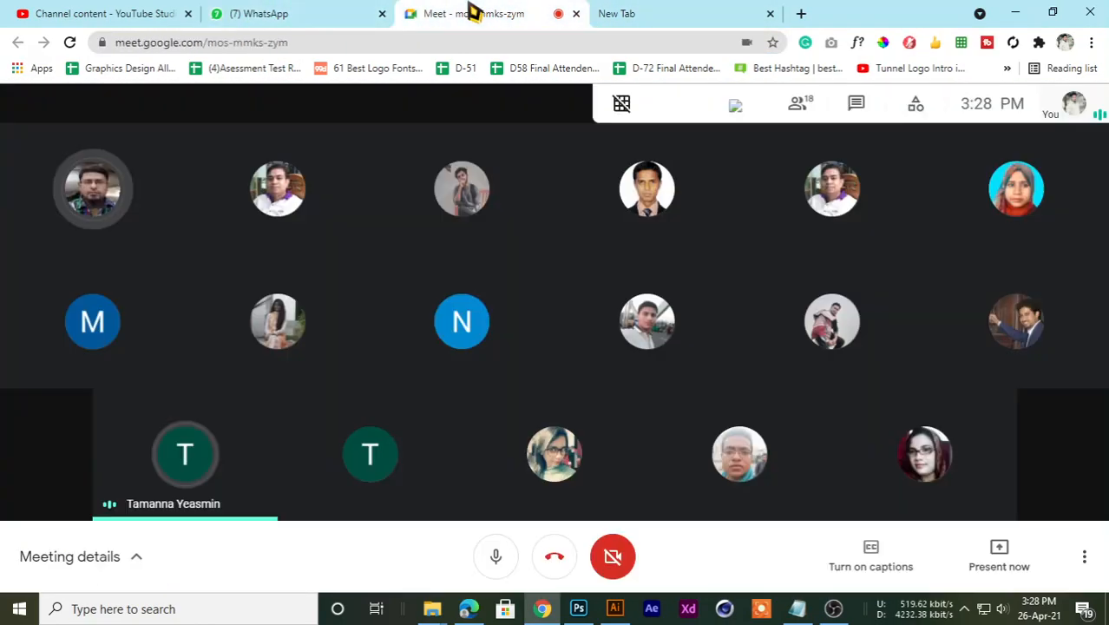
pyautogui.click(469, 13)
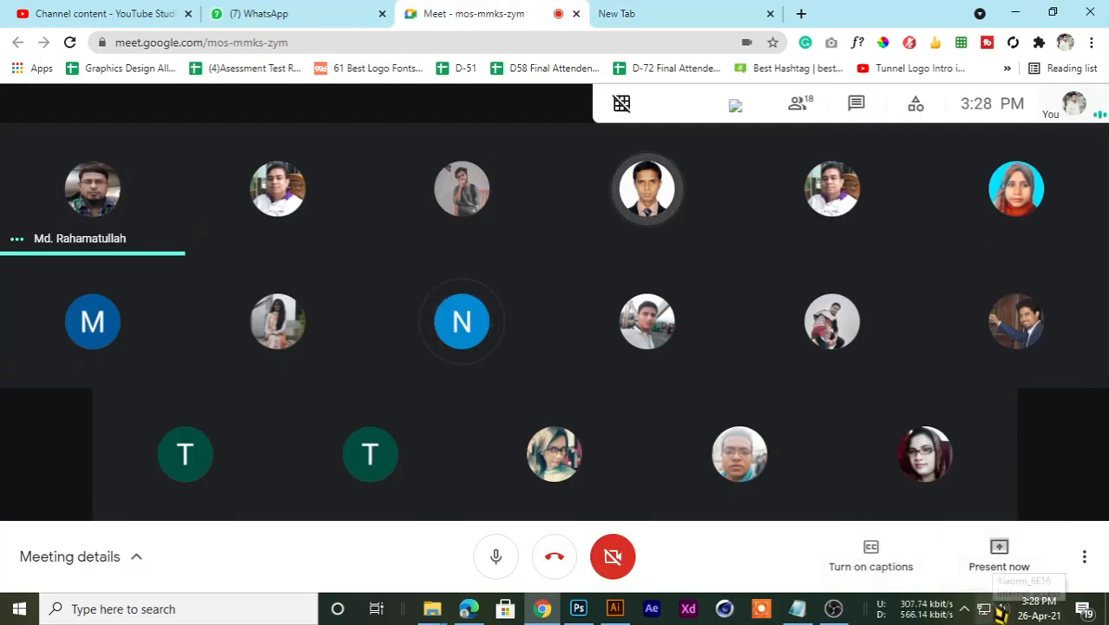
# Step: Check the system speaker volume and the OBS recording window, then return to the Meet call in Chrome
pyautogui.click(1001, 608)
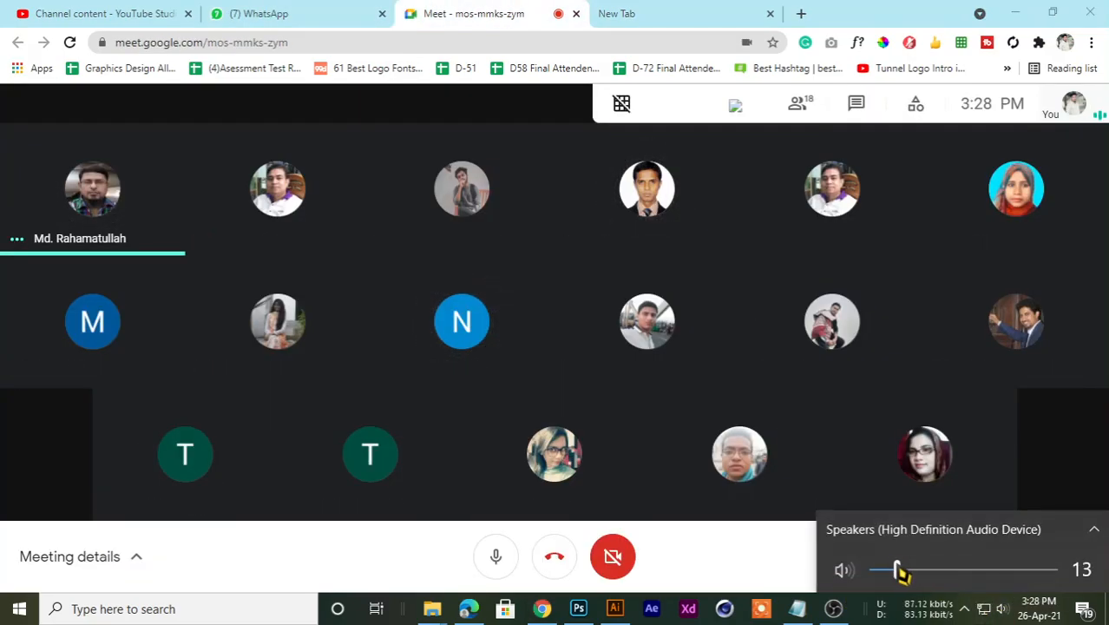
pyautogui.click(662, 13)
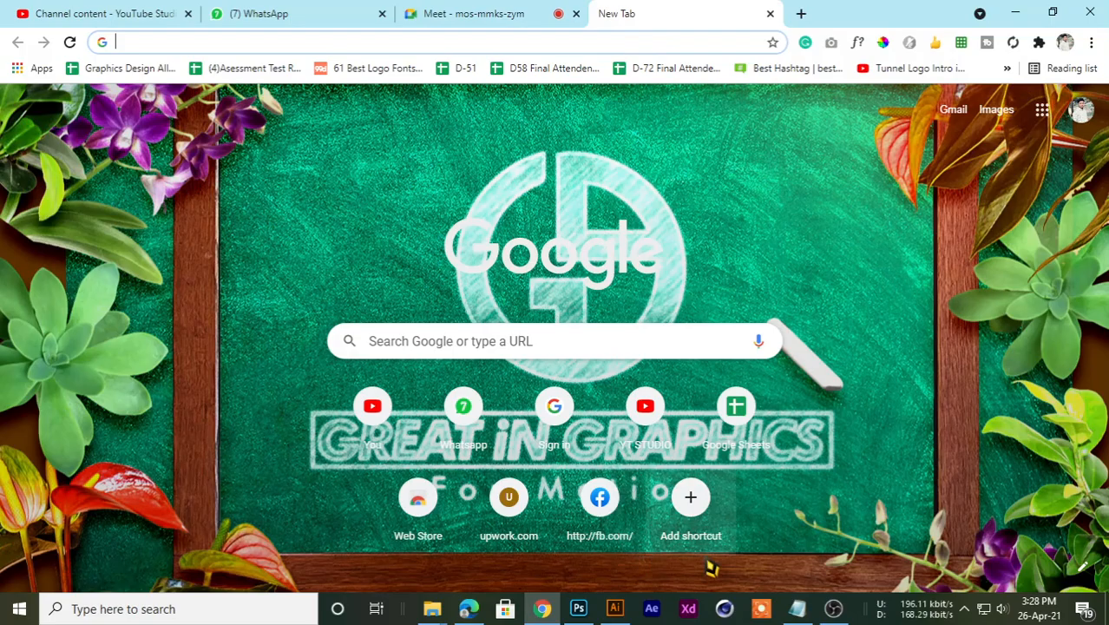
pyautogui.click(832, 608)
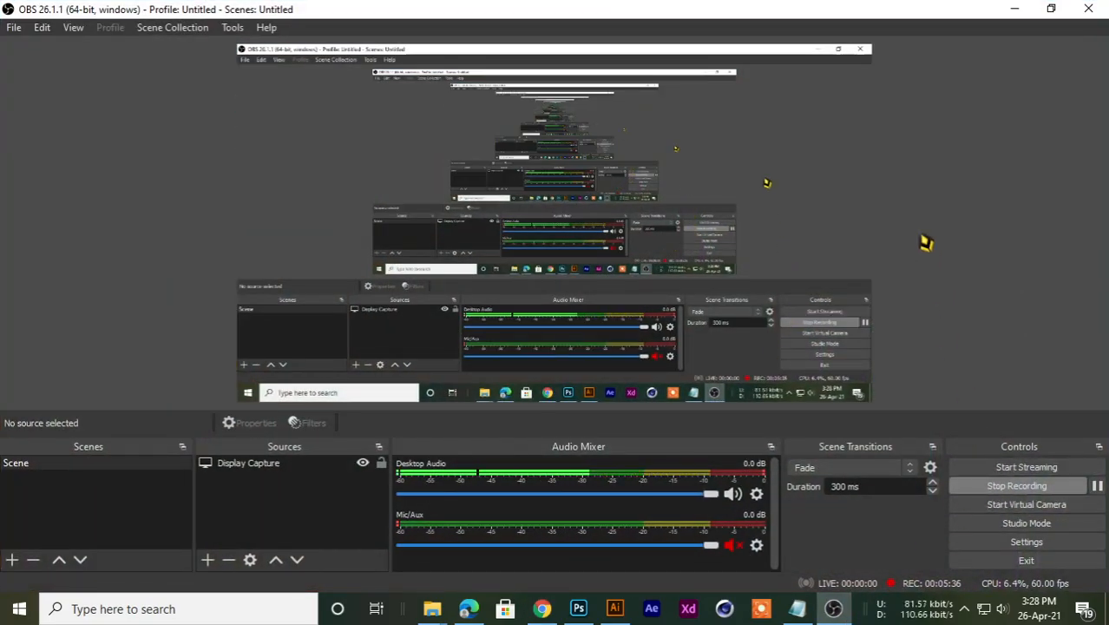
pyautogui.click(1014, 9)
pyautogui.click(471, 13)
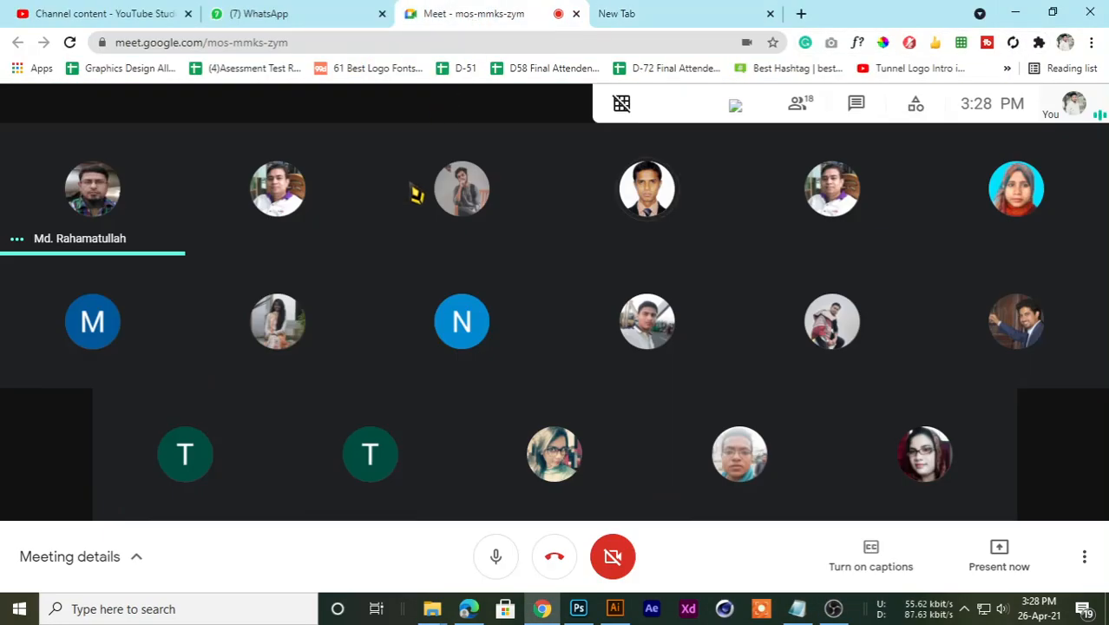
pyautogui.click(282, 13)
pyautogui.click(143, 15)
pyautogui.click(261, 13)
pyautogui.click(486, 12)
pyautogui.click(265, 13)
pyautogui.click(137, 13)
pyautogui.click(286, 13)
pyautogui.click(441, 13)
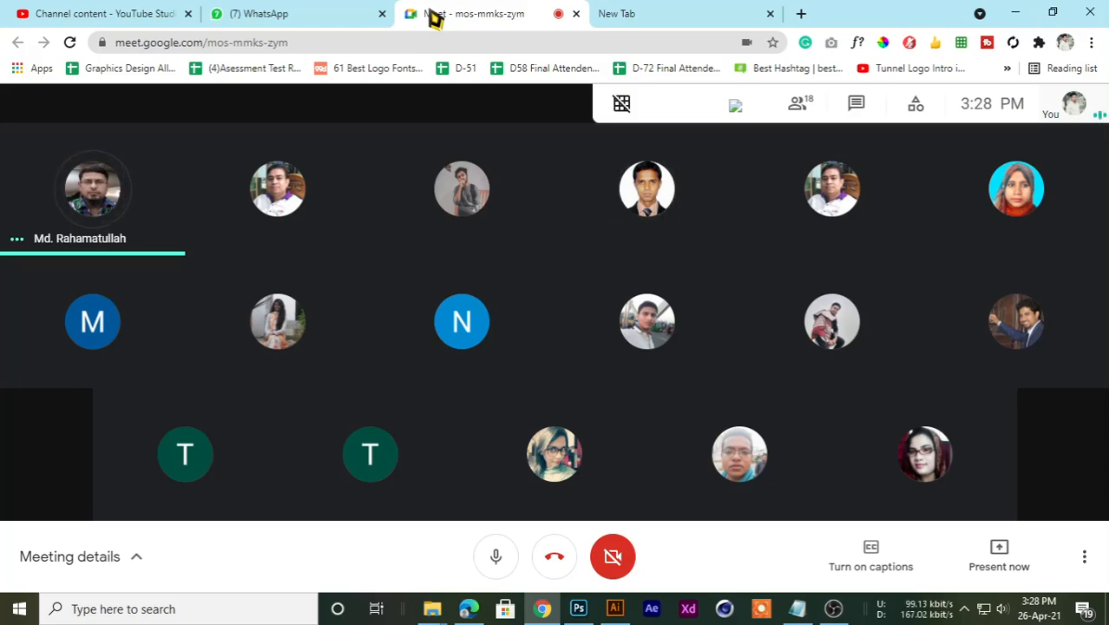
pyautogui.click(322, 13)
pyautogui.click(404, 13)
pyautogui.click(310, 13)
pyautogui.click(453, 13)
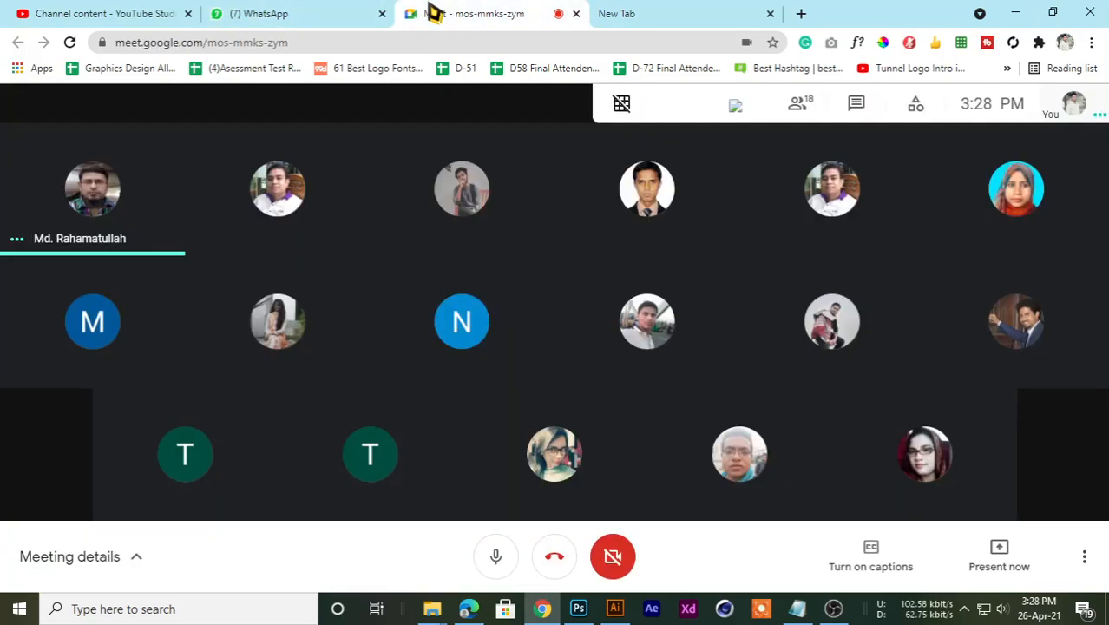
pyautogui.click(287, 13)
pyautogui.click(440, 13)
pyautogui.click(286, 13)
pyautogui.click(440, 13)
pyautogui.click(282, 13)
pyautogui.click(440, 13)
pyautogui.click(309, 13)
pyautogui.click(440, 13)
pyautogui.click(287, 13)
pyautogui.click(439, 13)
pyautogui.click(312, 13)
pyautogui.click(499, 11)
pyautogui.click(317, 13)
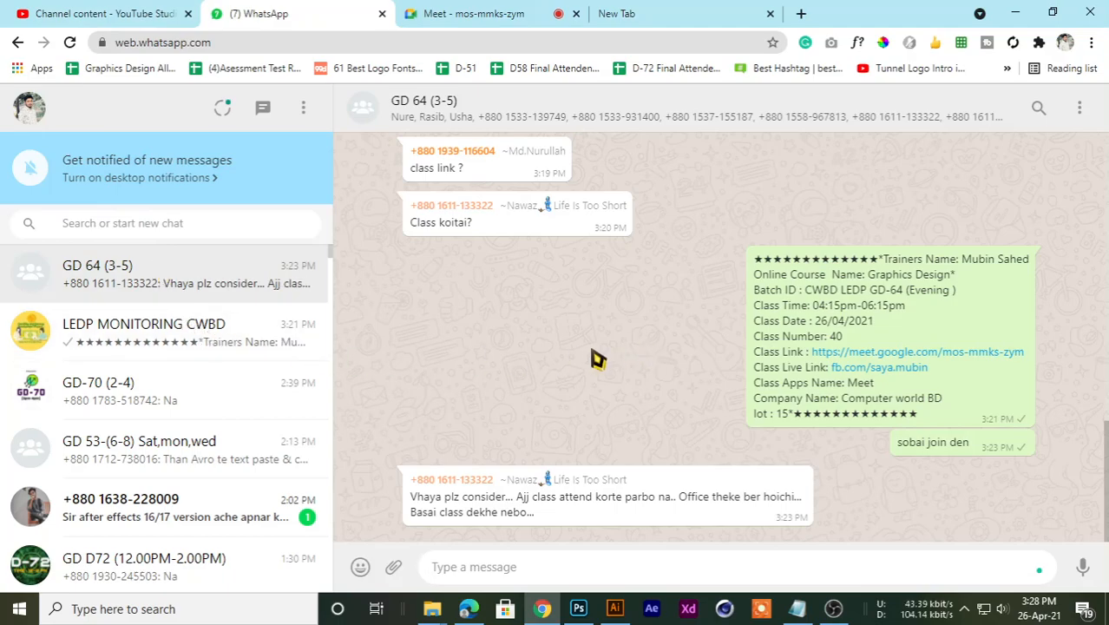
pyautogui.click(478, 13)
pyautogui.click(247, 13)
pyautogui.click(453, 13)
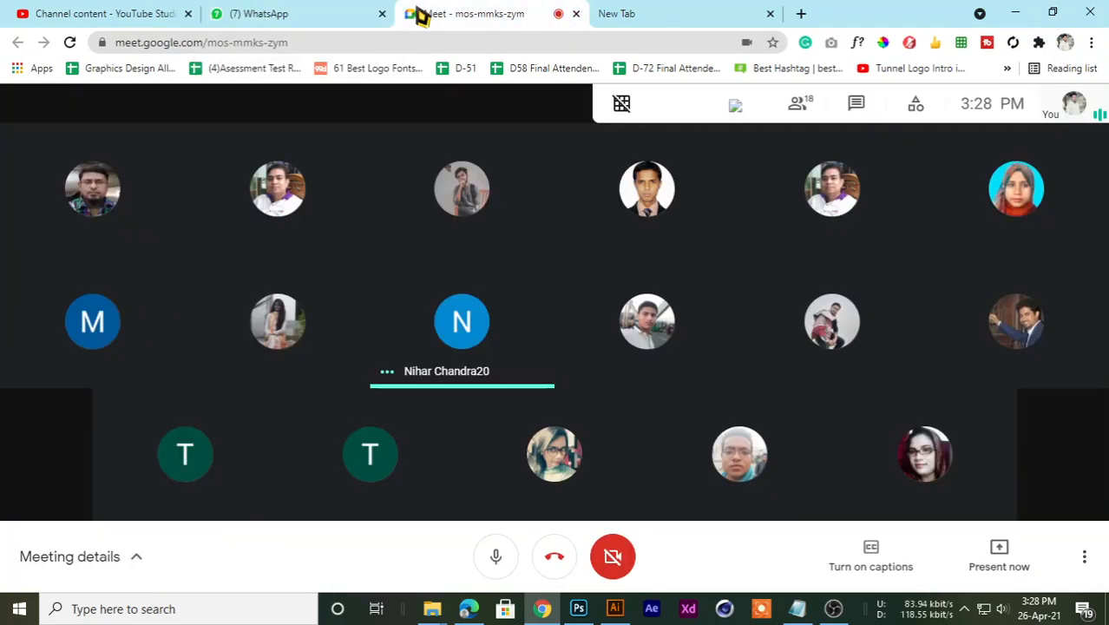
pyautogui.click(316, 13)
pyautogui.click(490, 11)
pyautogui.click(317, 13)
pyautogui.click(70, 13)
pyautogui.click(267, 12)
pyautogui.click(485, 13)
pyautogui.click(323, 18)
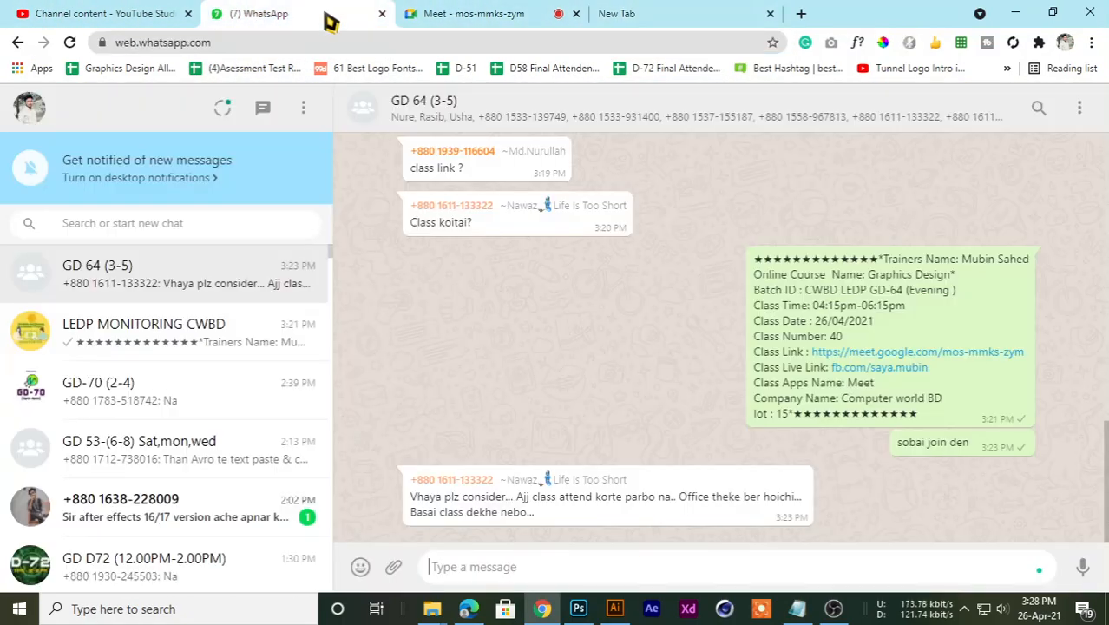
pyautogui.click(431, 13)
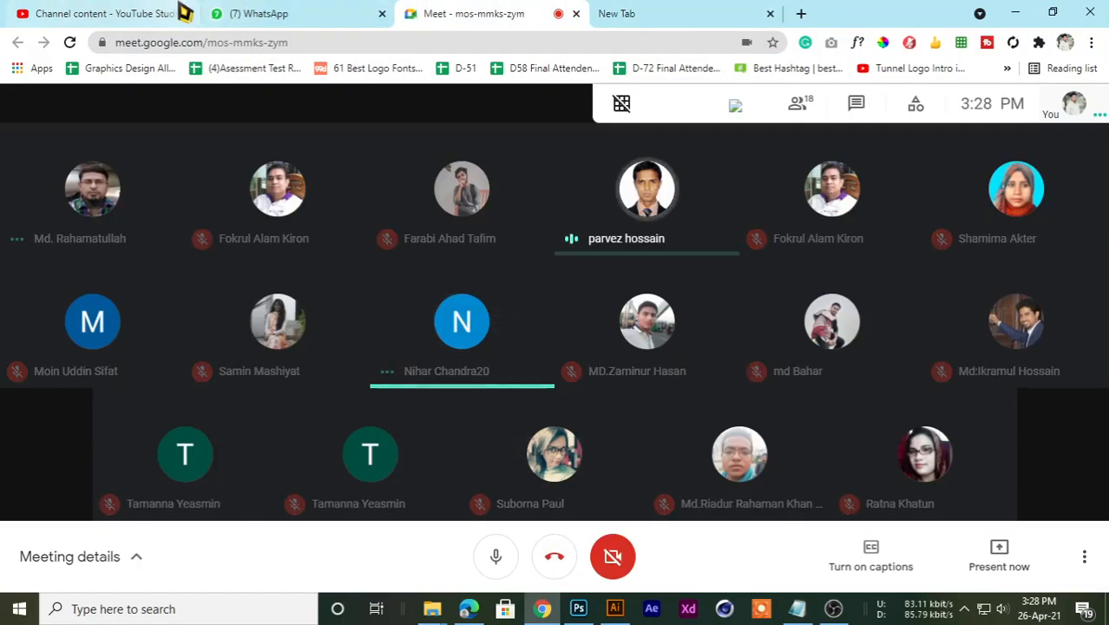
# Step: Review the students' homework images for Class 39 in the GD 64 (3-5) WhatsApp group, then return to the Meet call
pyautogui.click(247, 12)
pyautogui.scroll(10, 628, 379)
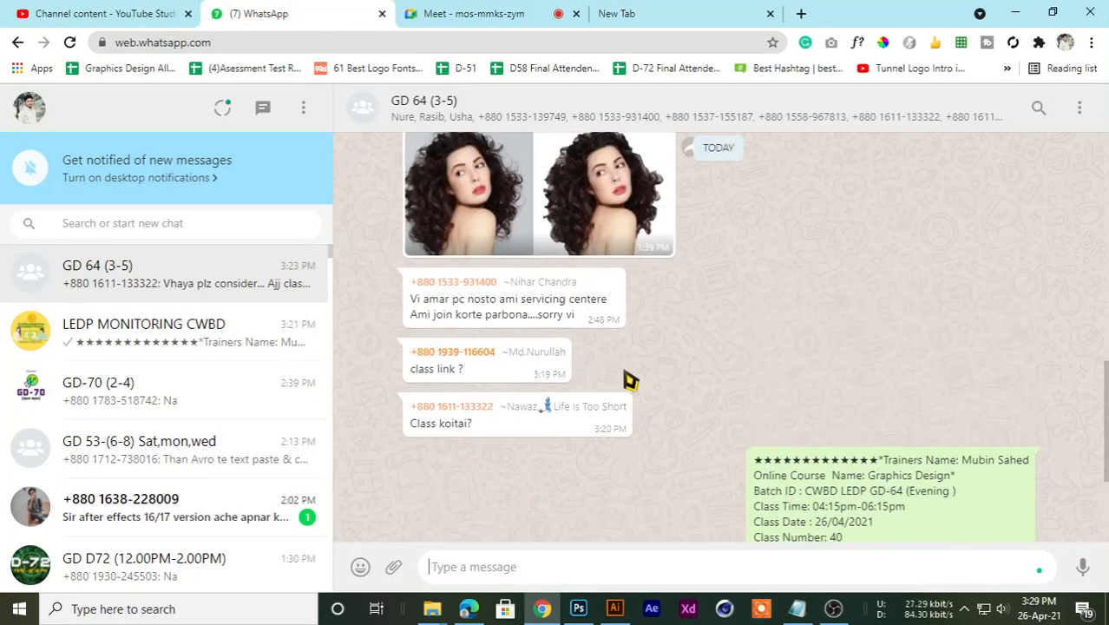
pyautogui.scroll(-3, 633, 375)
pyautogui.scroll(10, 633, 375)
pyautogui.scroll(10, 632, 375)
pyautogui.scroll(-3, 632, 375)
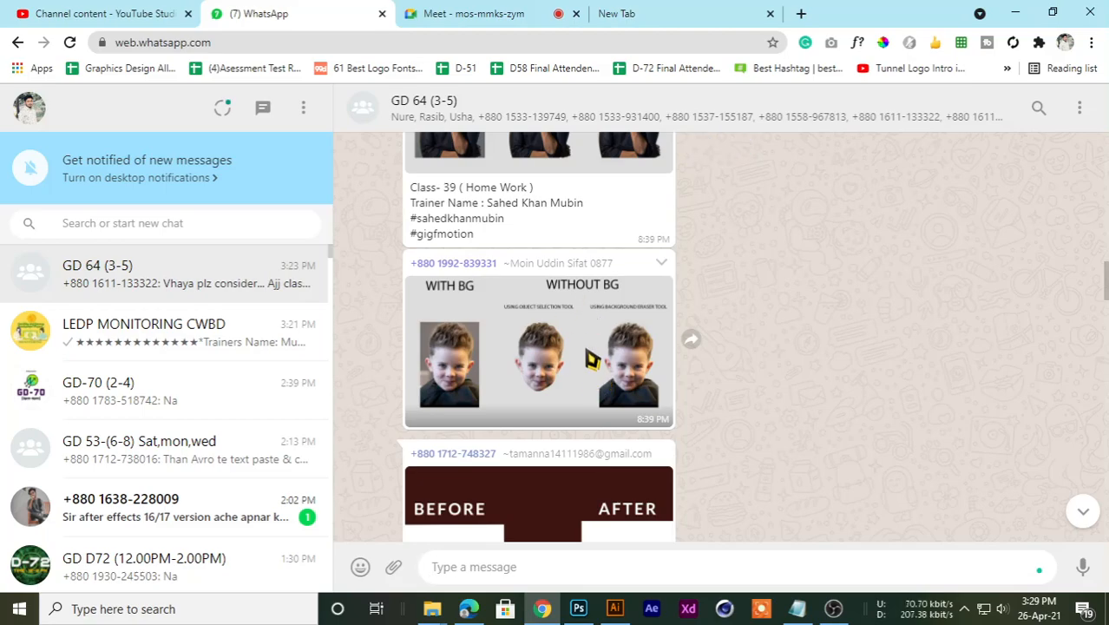
pyautogui.scroll(3, 590, 359)
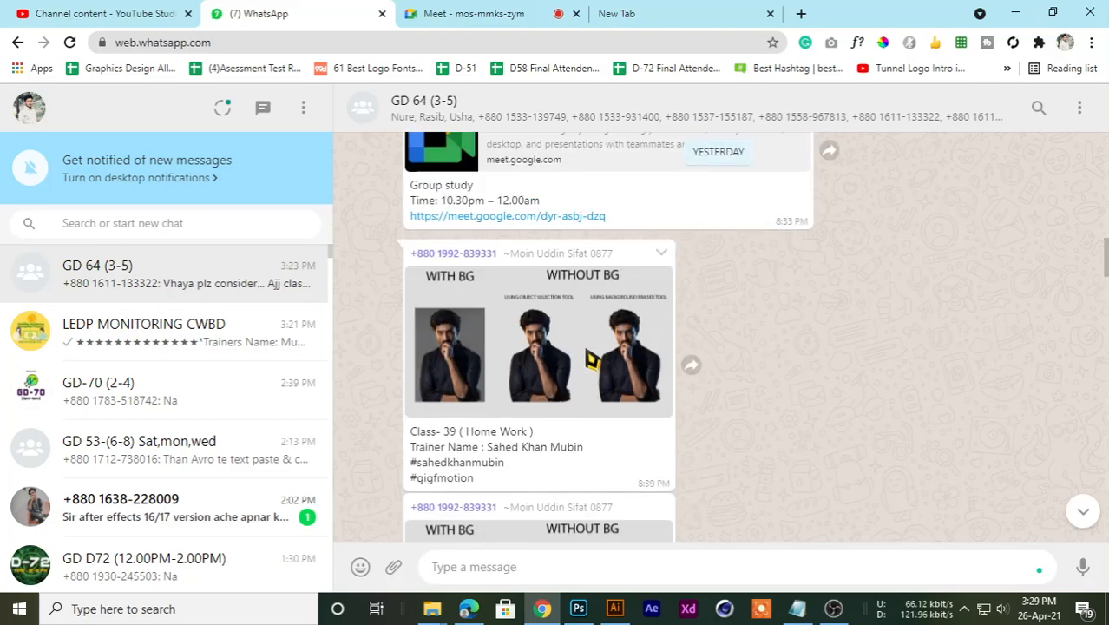
pyautogui.scroll(5, 590, 359)
pyautogui.click(465, 13)
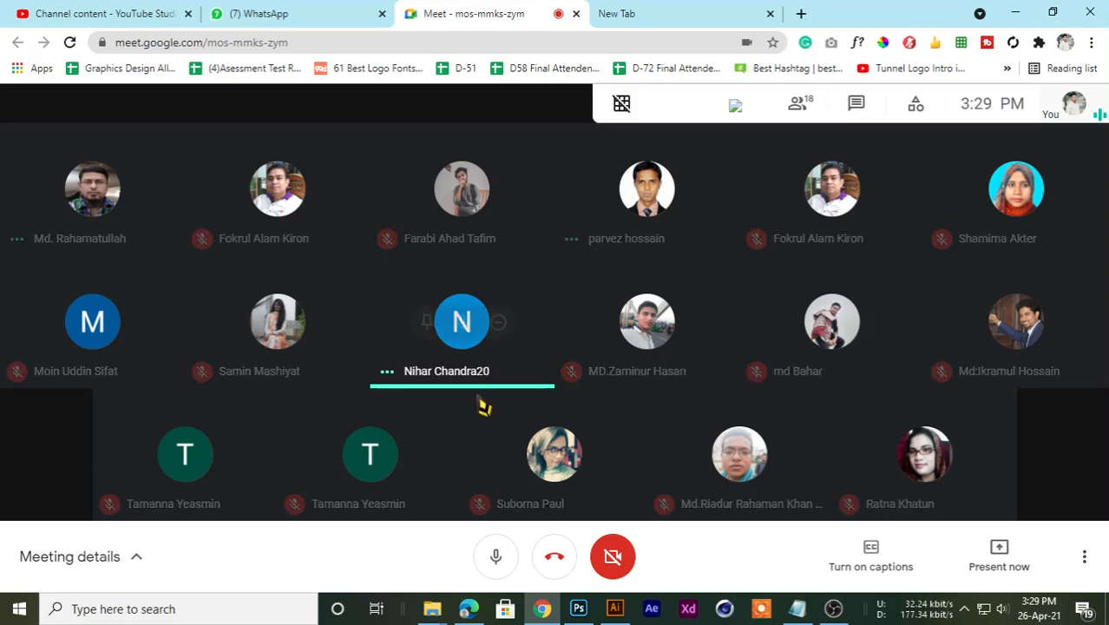
# Step: Review the older before-and-after homework images in the GD 64 (3-5) WhatsApp group, then return to the Meet call
pyautogui.click(334, 12)
pyautogui.scroll(-5, 529, 373)
pyautogui.scroll(10, 556, 406)
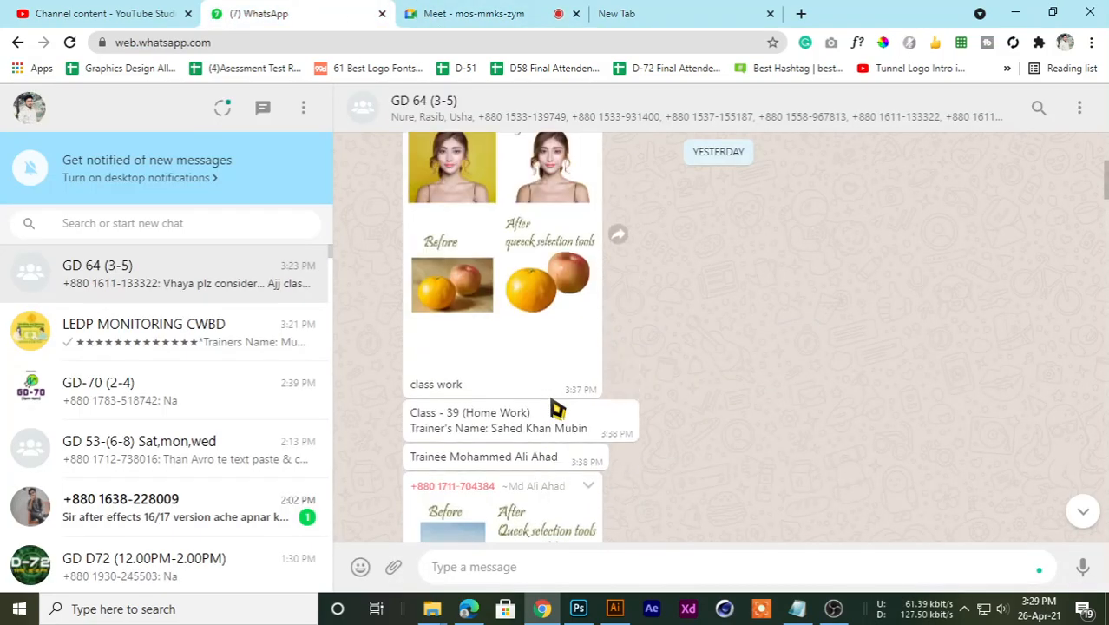
pyautogui.scroll(5, 556, 406)
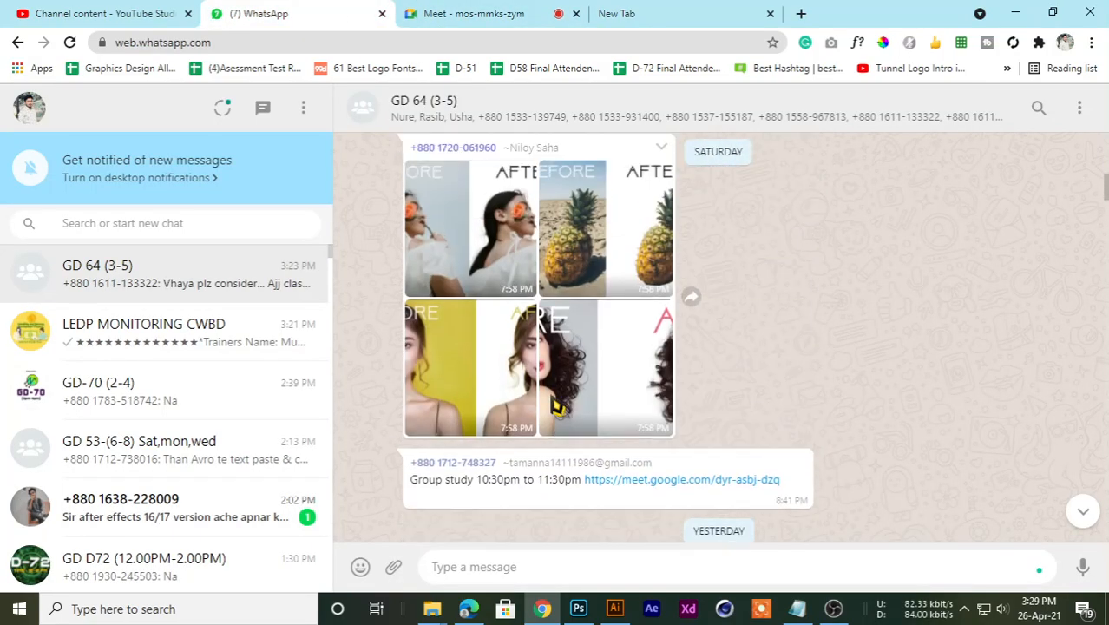
pyautogui.click(470, 12)
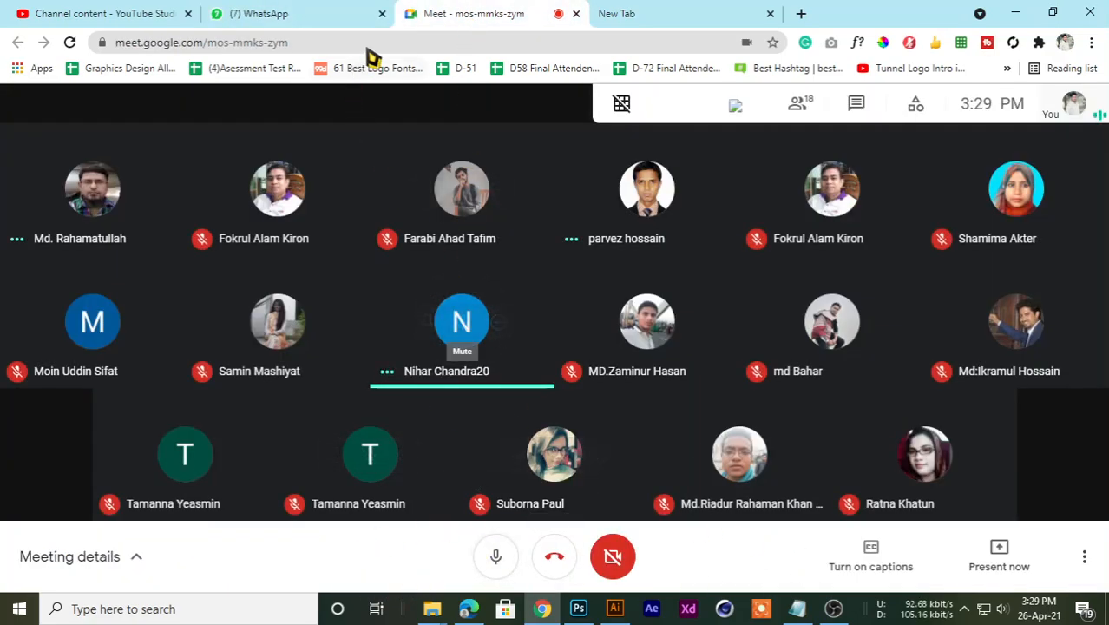
pyautogui.click(330, 19)
pyautogui.click(415, 12)
pyautogui.click(364, 24)
pyautogui.click(502, 9)
pyautogui.click(322, 12)
pyautogui.click(415, 17)
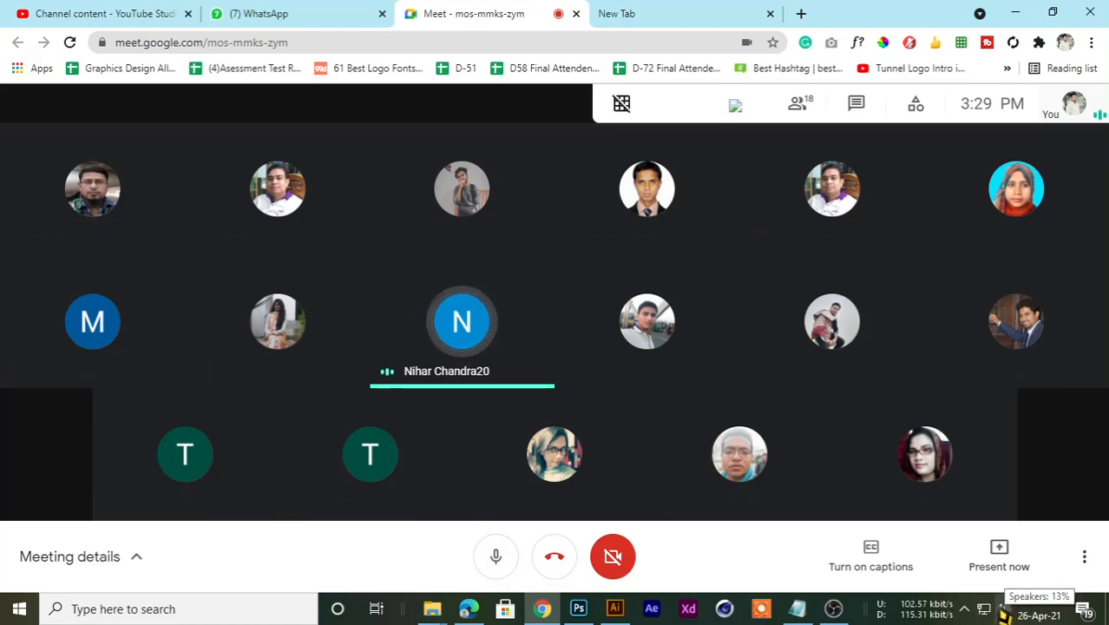
# Step: Mute the microphone and admit the participant waiting to join the Meet call
pyautogui.click(494, 565)
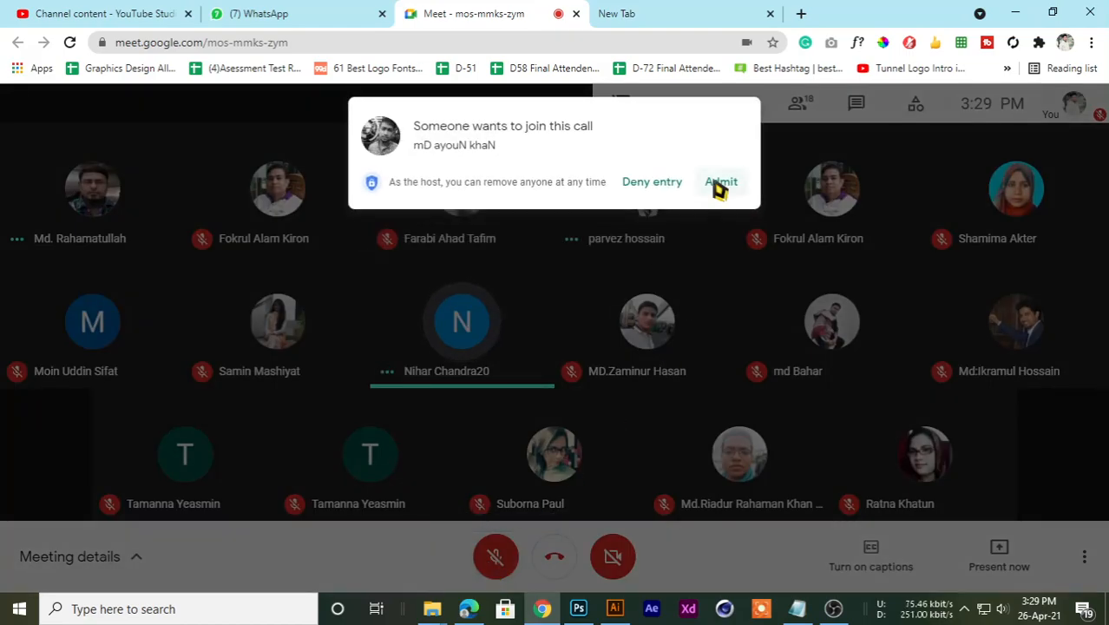
pyautogui.click(719, 183)
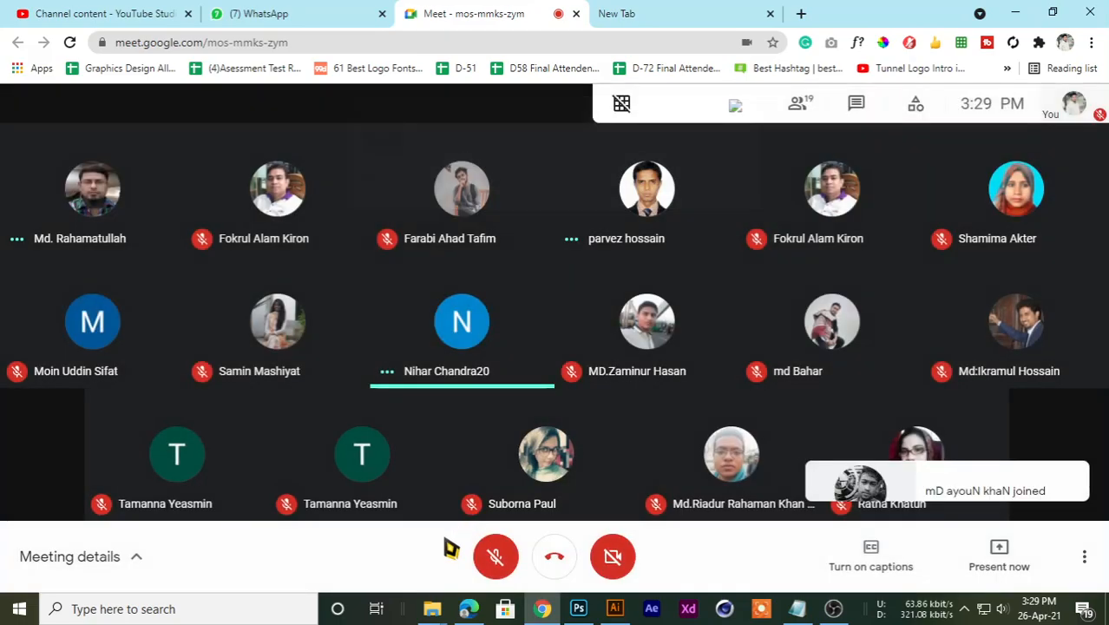
pyautogui.click(381, 12)
pyautogui.click(474, 13)
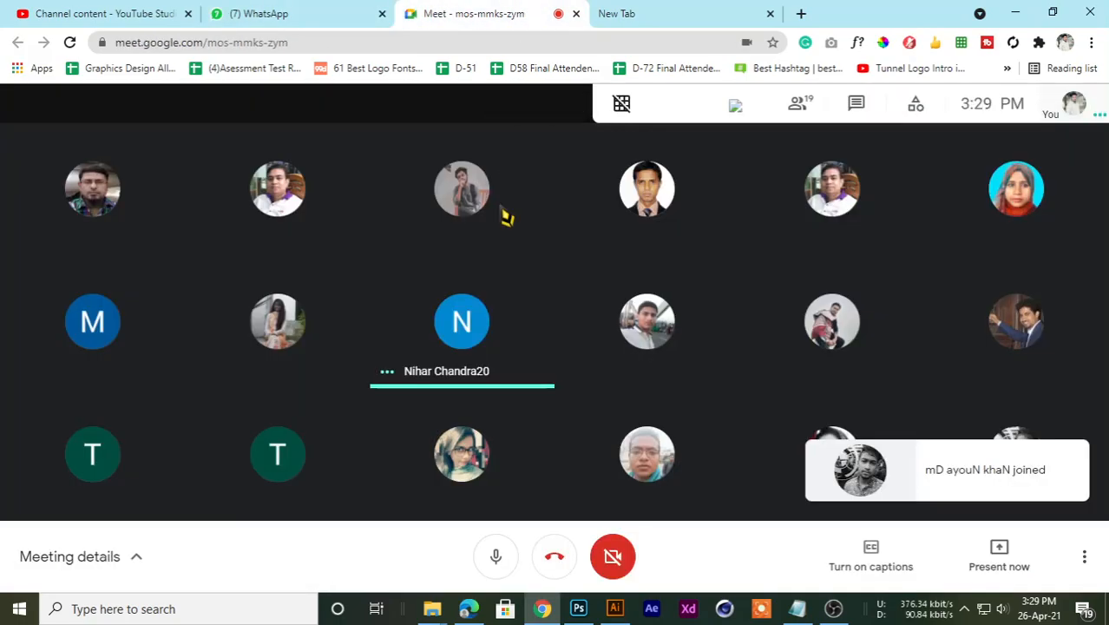
pyautogui.click(251, 13)
pyautogui.click(473, 13)
pyautogui.click(293, 10)
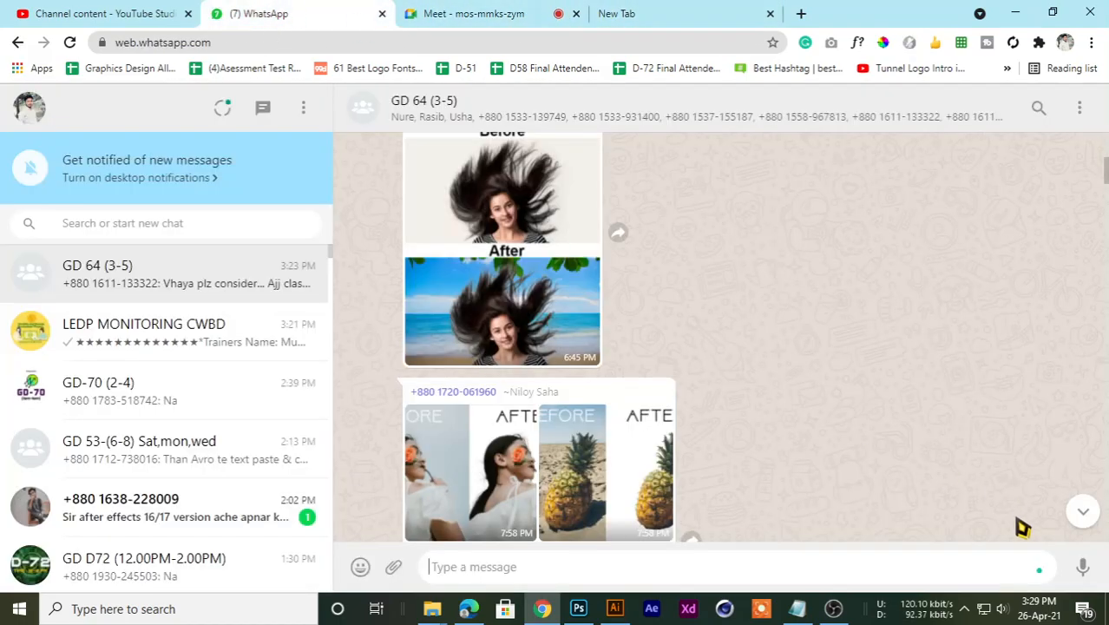
# Step: Present the entire screen to everyone in the Meet call and hide the screen-sharing notice
pyautogui.click(470, 11)
pyautogui.click(1006, 555)
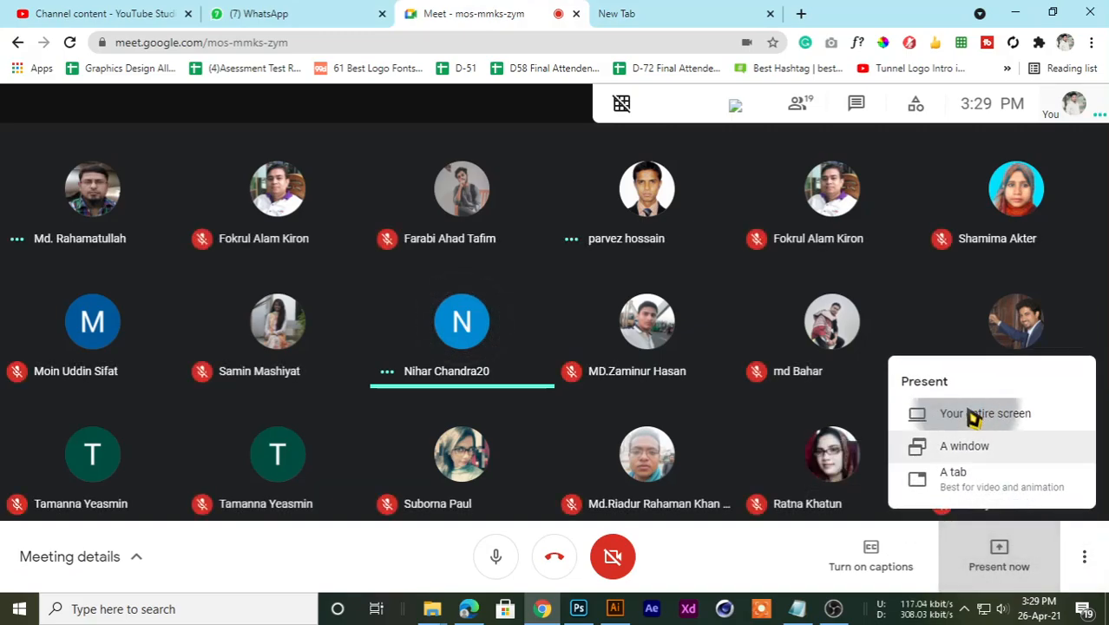
pyautogui.click(973, 416)
pyautogui.click(700, 378)
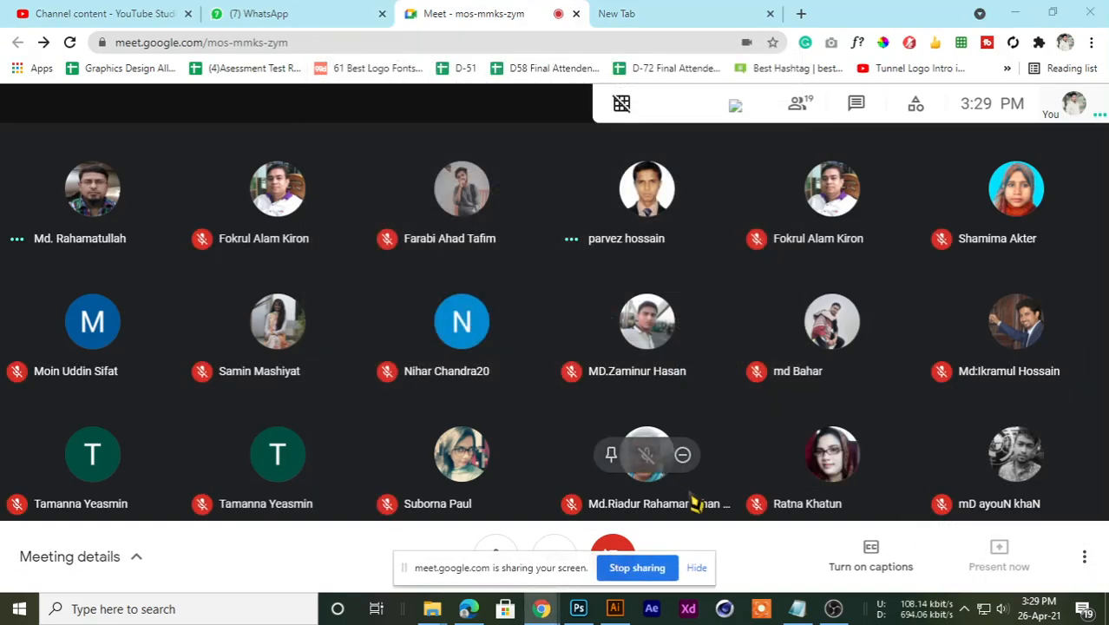
pyautogui.click(699, 567)
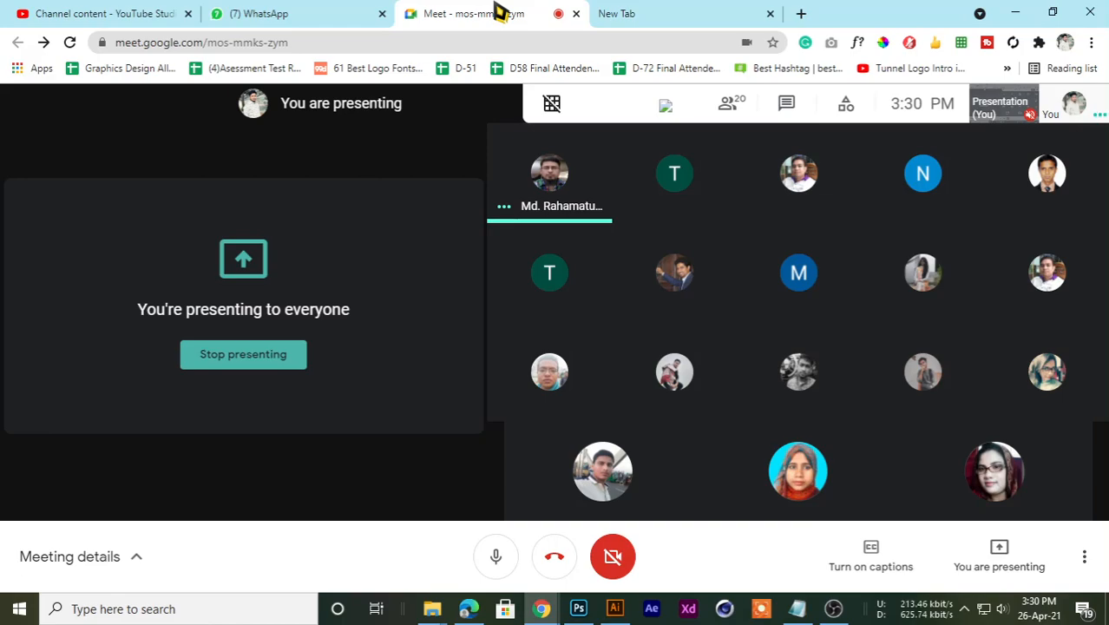
# Step: Minimize Chrome and open the 1-source-image-open-in-PS image from the Hair Masking Sample folder in Photoshop
pyautogui.click(1015, 13)
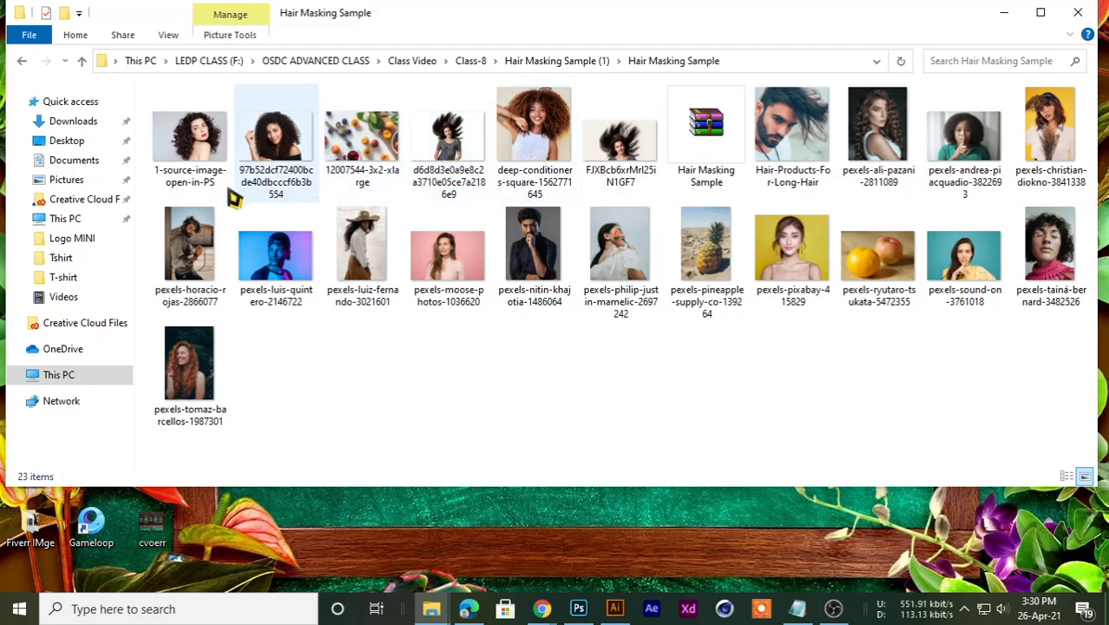
pyautogui.click(191, 173)
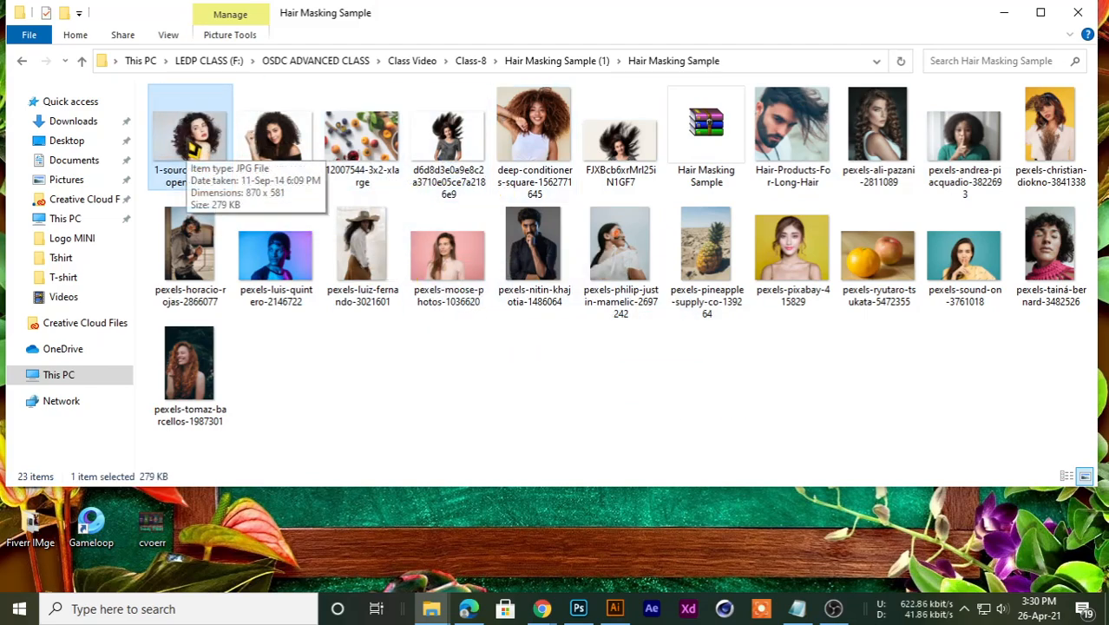
pyautogui.moveTo(178, 143); pyautogui.dragTo(461, 13)
pyautogui.scroll(3, 421, 319)
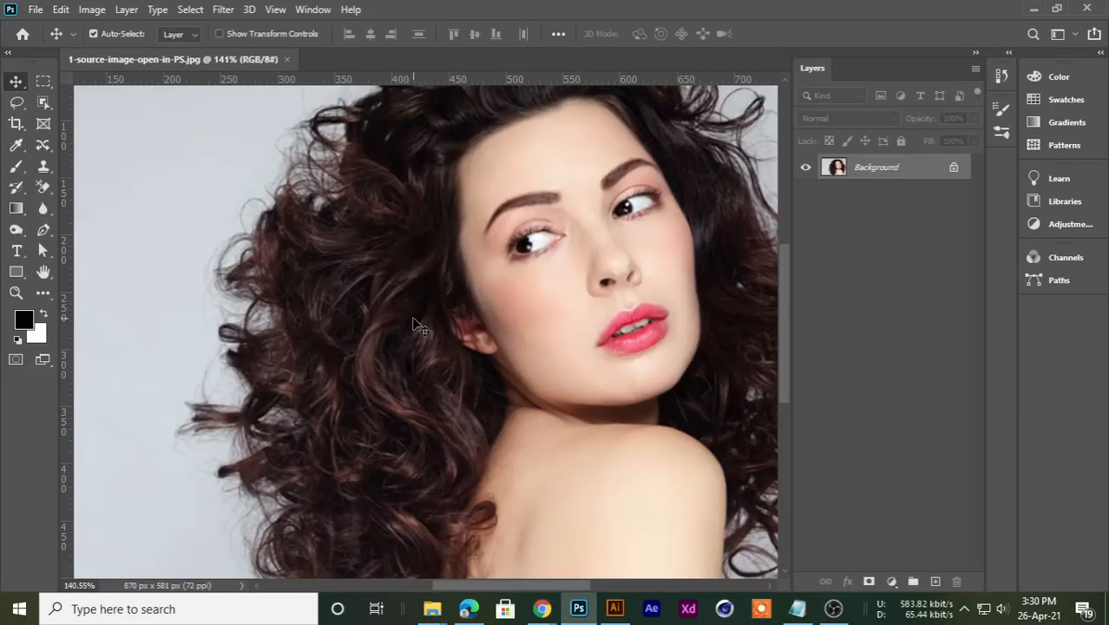
pyautogui.scroll(-2, 416, 323)
pyautogui.scroll(2, 415, 324)
pyautogui.scroll(-3, 422, 326)
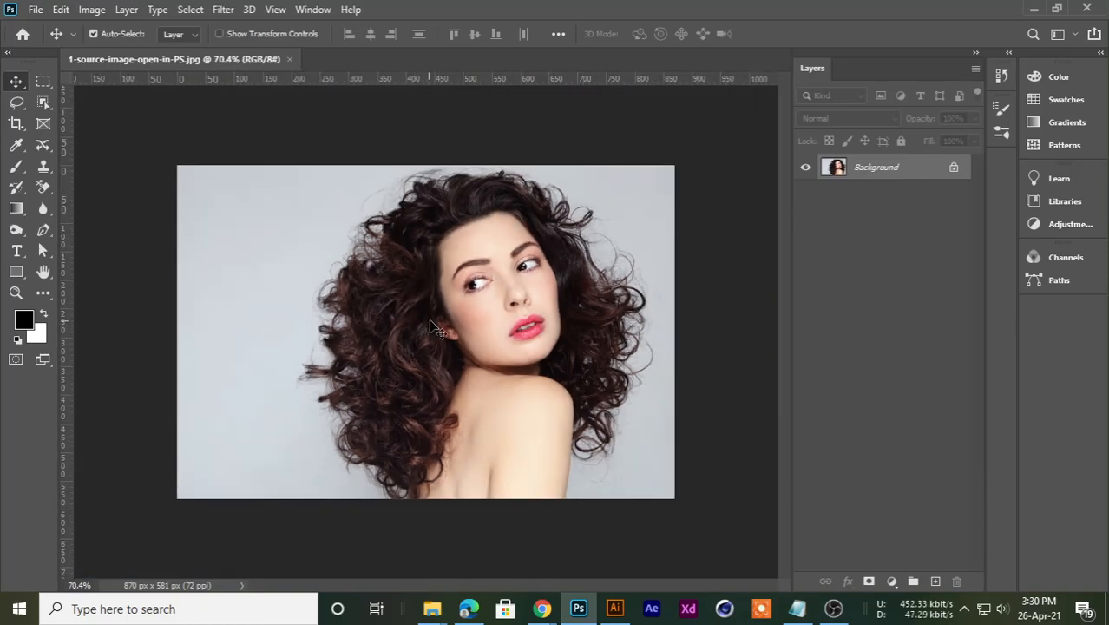
# Step: Duplicate the Background layer, then check the OBS recording window and return to Photoshop
pyautogui.moveTo(896, 171); pyautogui.dragTo(937, 583)
pyautogui.scroll(1, 222, 289)
pyautogui.scroll(-1, 230, 287)
pyautogui.click(834, 608)
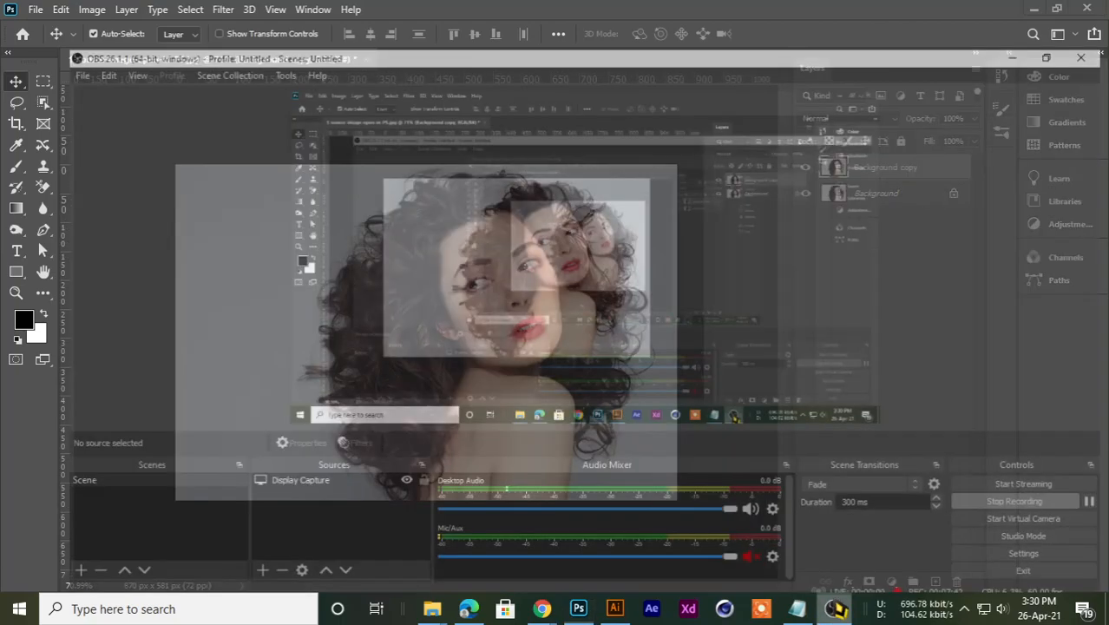
pyautogui.click(1014, 10)
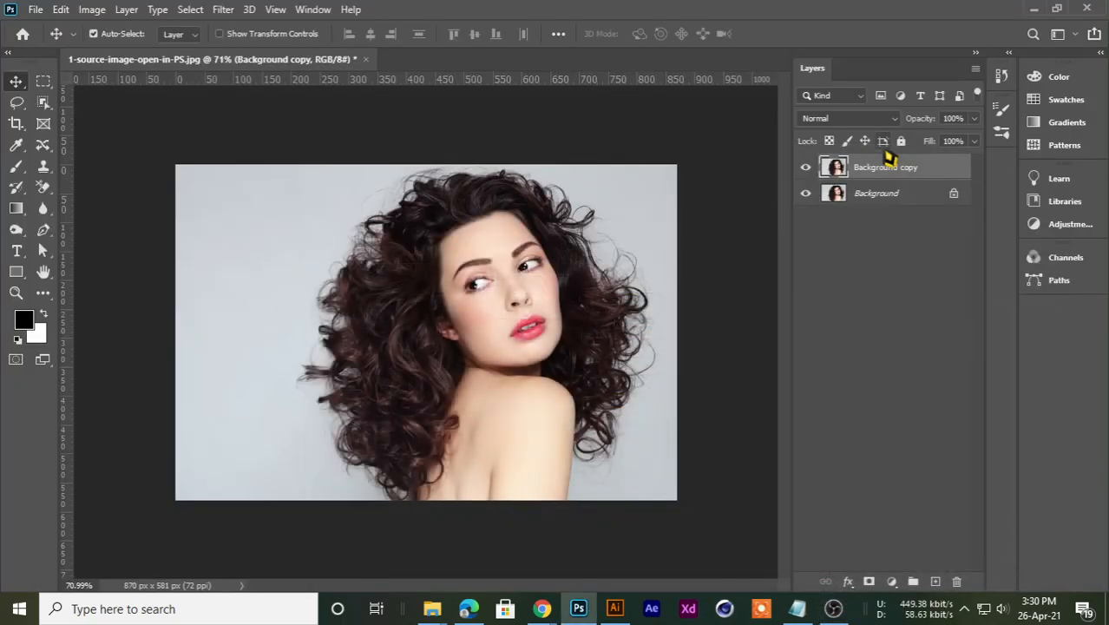
# Step: Add a golden-yellow Solid Color fill layer between the Background and its copy, then select the Background copy layer
pyautogui.scroll(2, 666, 233)
pyautogui.scroll(1, 494, 265)
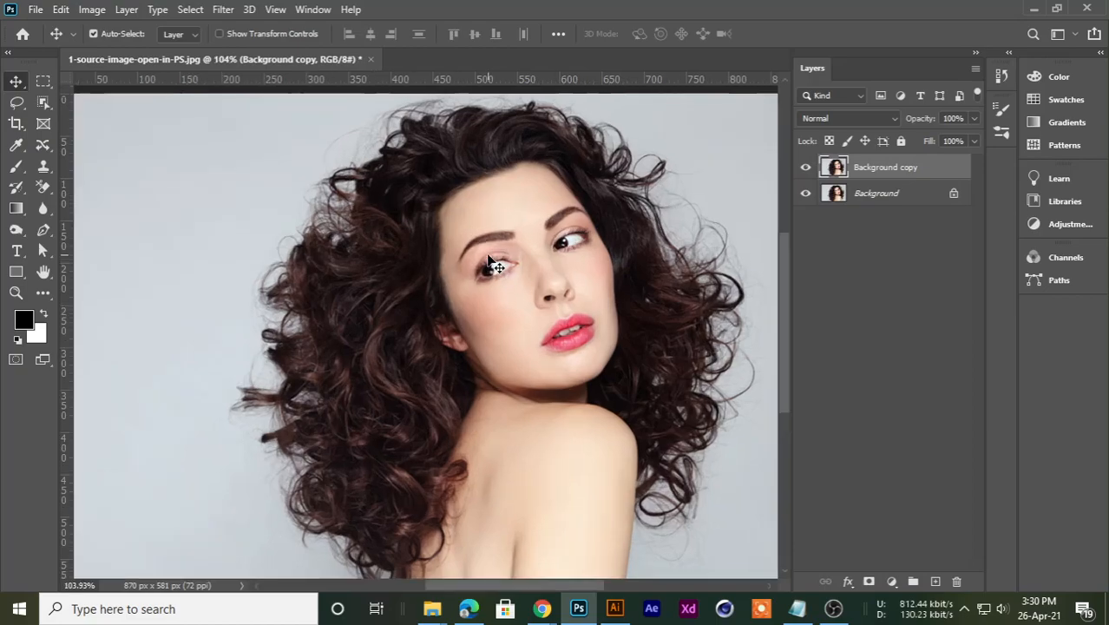
pyautogui.scroll(-3, 494, 262)
pyautogui.scroll(3, 492, 261)
pyautogui.click(911, 207)
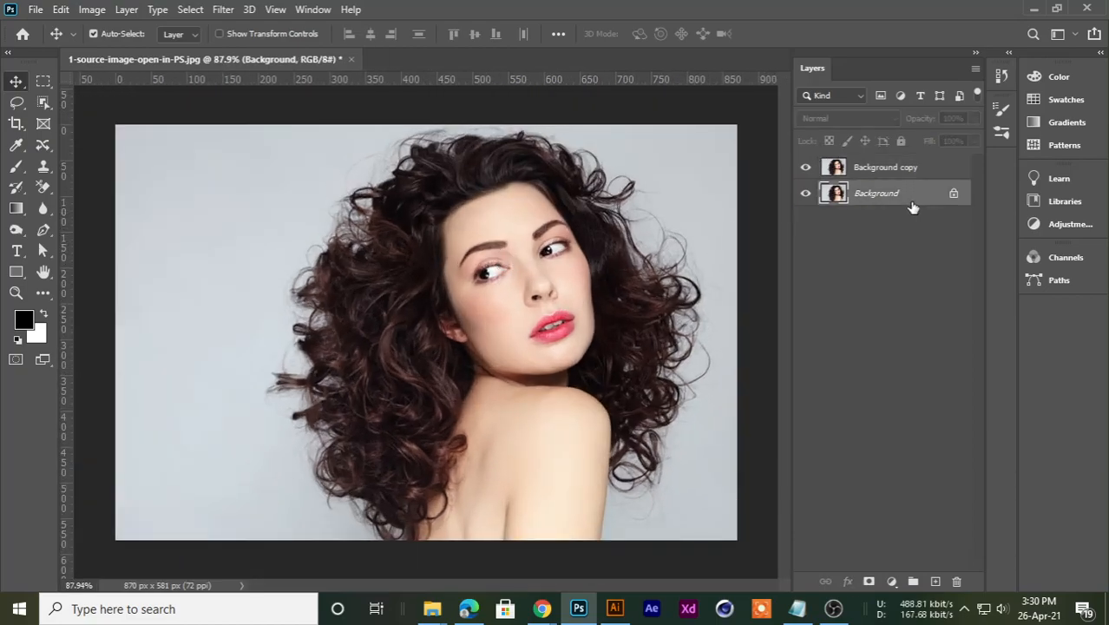
pyautogui.click(891, 581)
pyautogui.click(903, 299)
pyautogui.click(640, 332)
pyautogui.click(657, 272)
pyautogui.moveTo(701, 393); pyautogui.dragTo(701, 382)
pyautogui.moveTo(658, 243); pyautogui.dragTo(675, 225)
pyautogui.click(876, 194)
pyautogui.press('v')
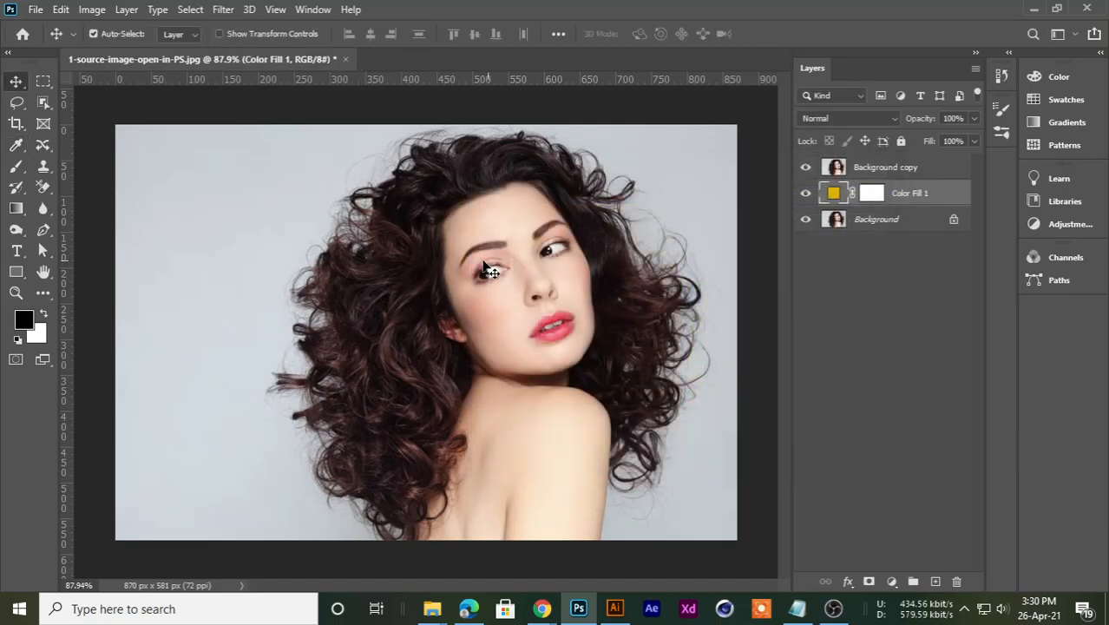
pyautogui.click(834, 173)
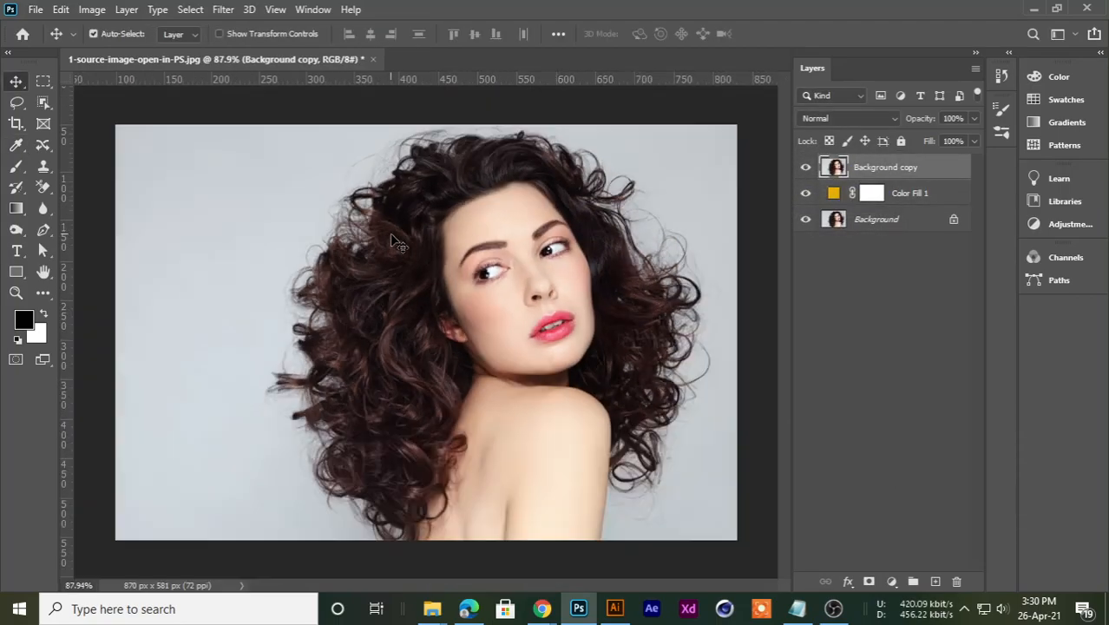
# Step: Switch to the Meet call in Chrome, admit the waiting participant and return to Photoshop
pyautogui.scroll(-1, 397, 244)
pyautogui.click(542, 608)
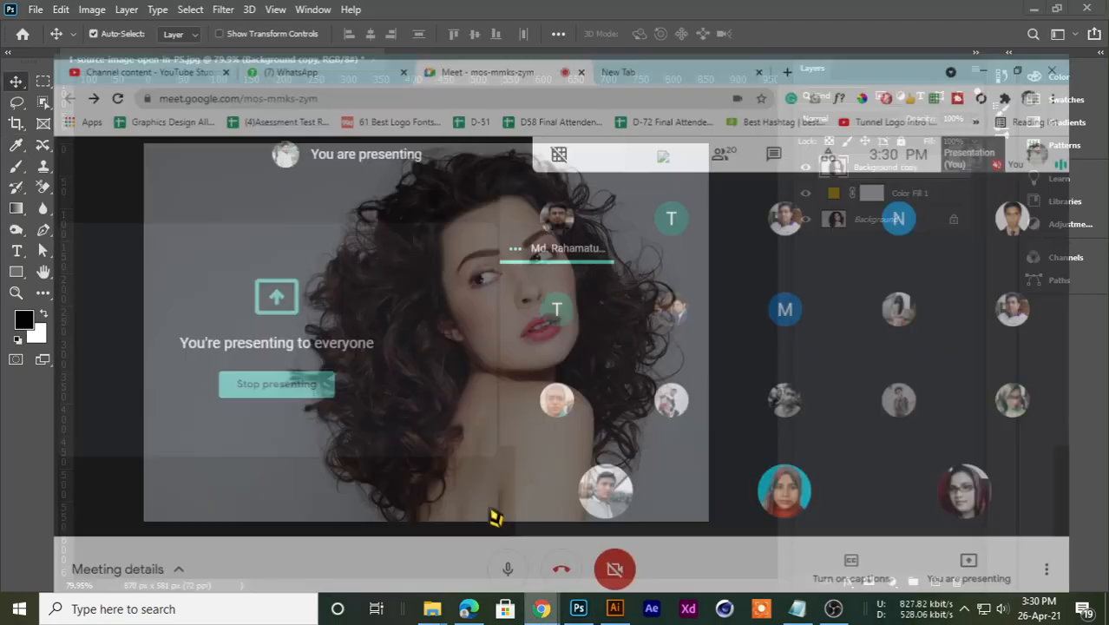
pyautogui.click(718, 182)
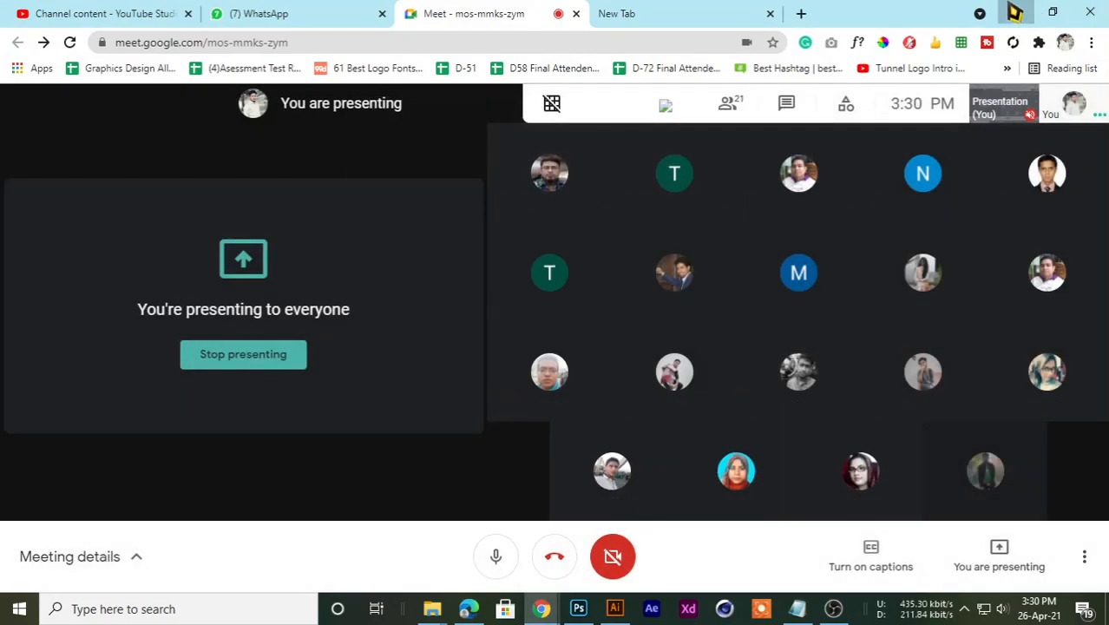
pyautogui.click(1014, 13)
# Step: Select the woman and her hair on the Background copy layer using the Quick Selection Tool with a 40 px brush
pyautogui.scroll(1, 401, 243)
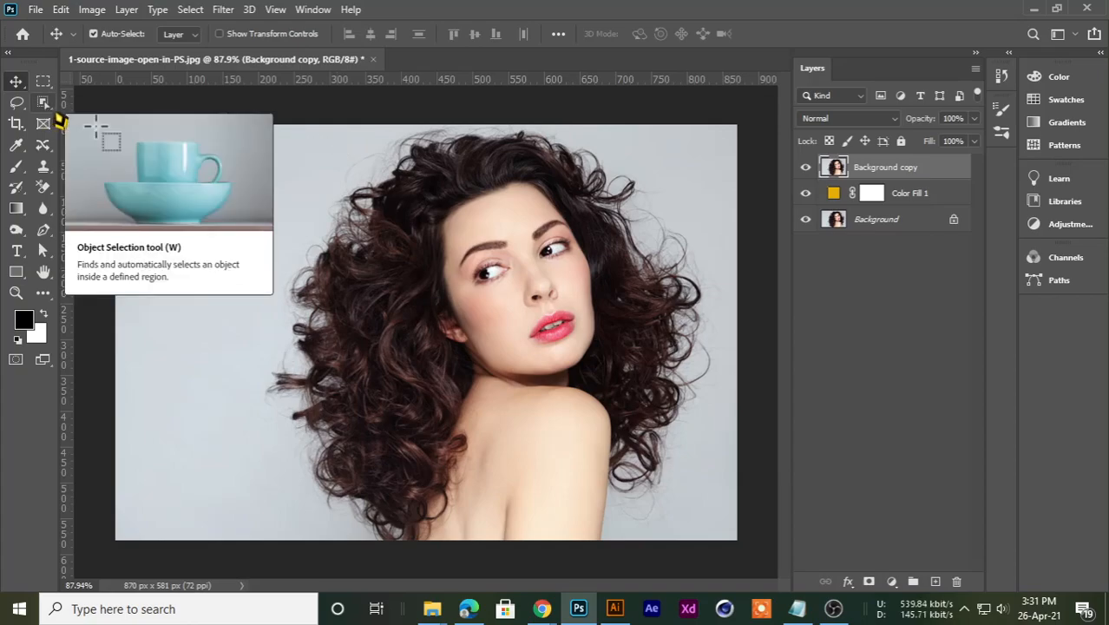
pyautogui.click(45, 104)
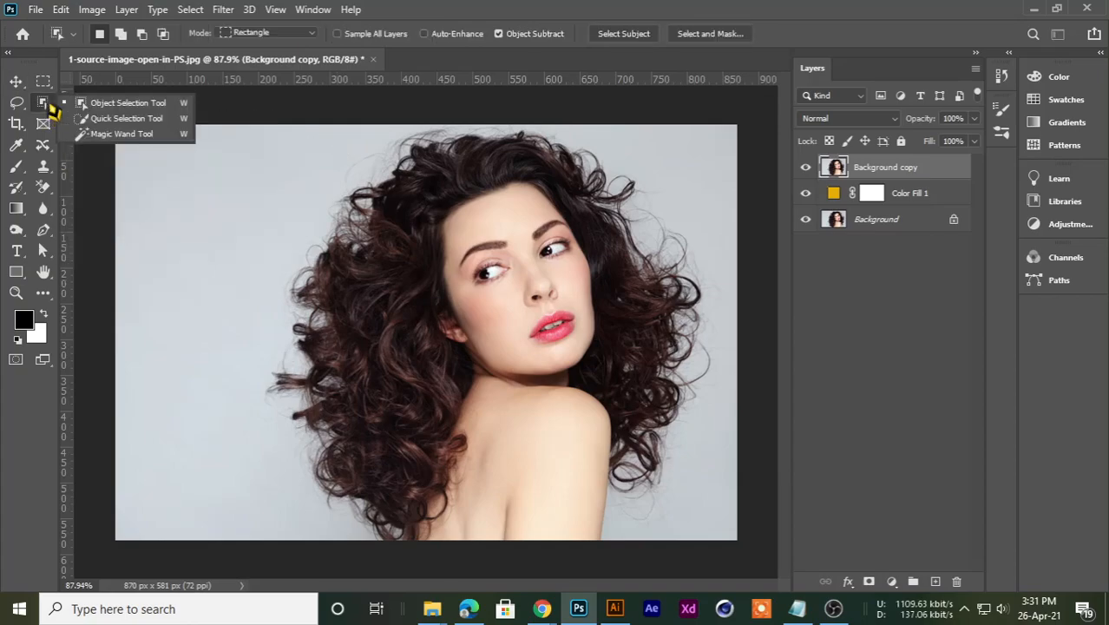
pyautogui.click(100, 120)
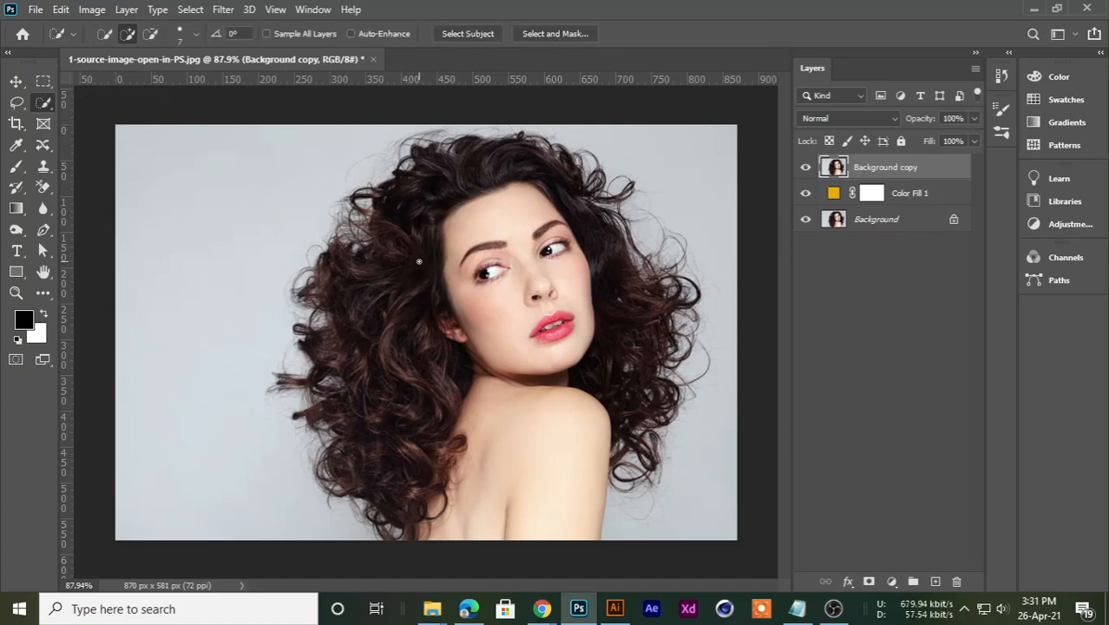
pyautogui.press(']')
pyautogui.moveTo(509, 194)
pyautogui.mouseDown()
pyautogui.moveTo(377, 379)
pyautogui.moveTo(376, 420)
pyautogui.moveTo(409, 275)
pyautogui.moveTo(593, 528)
pyautogui.moveTo(592, 542)
pyautogui.moveTo(549, 438)
pyautogui.moveTo(612, 320)
pyautogui.mouseUp()
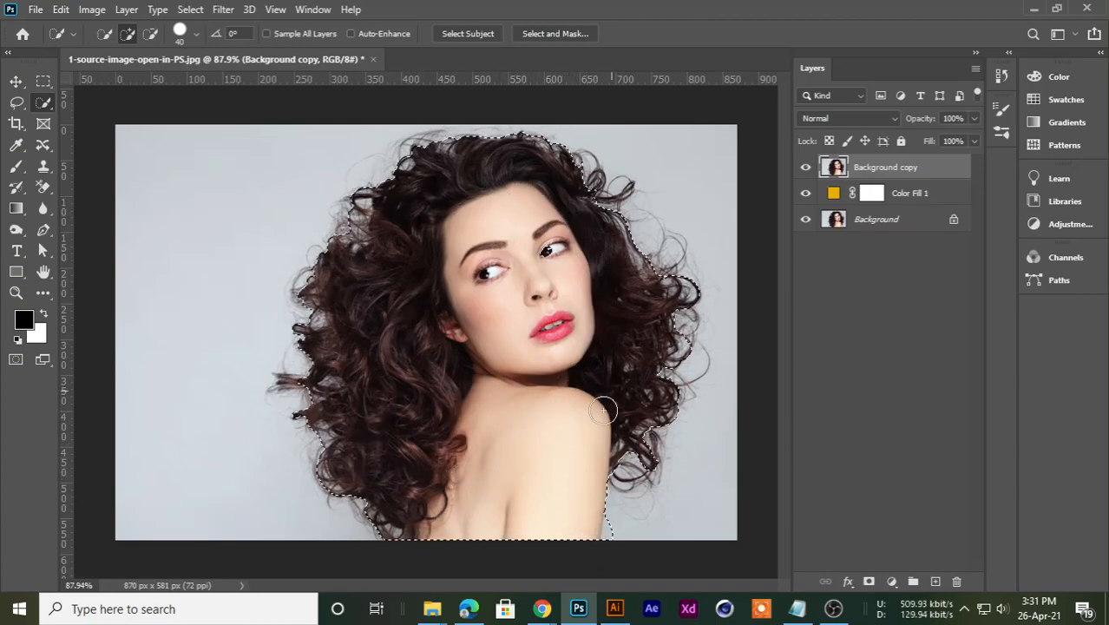
# Step: Subtract the strip of background beside the woman's lower arm from the selection and inspect the selection's outline
pyautogui.scroll(4, 631, 547)
pyautogui.moveTo(631, 513); pyautogui.dragTo(503, 350)
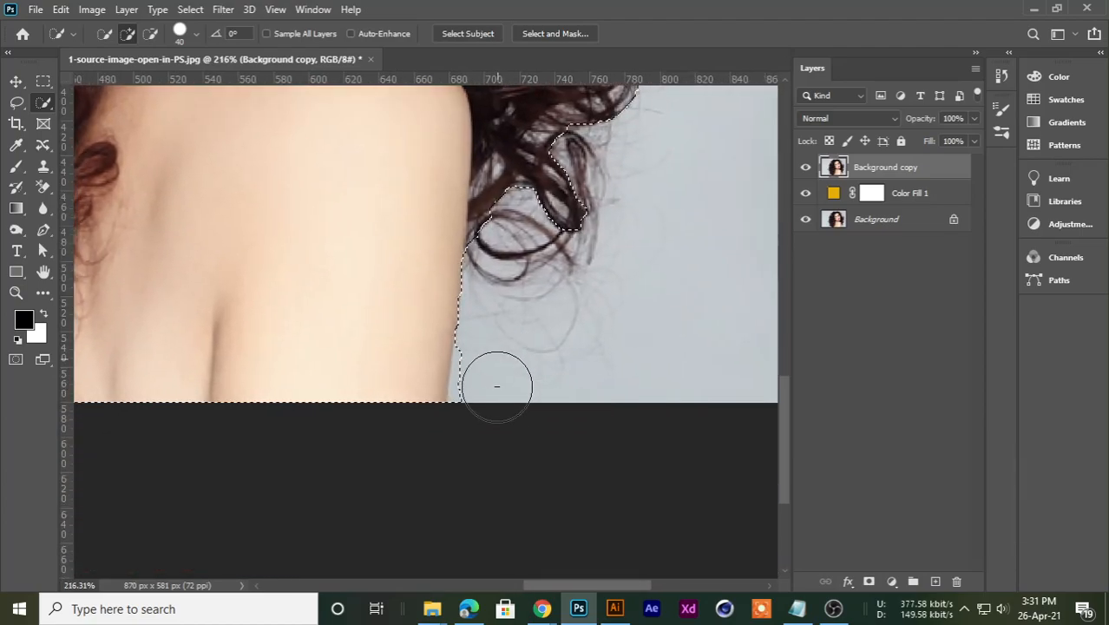
pyautogui.moveTo(496, 364)
pyautogui.mouseDown()
pyautogui.moveTo(488, 387)
pyautogui.moveTo(488, 373)
pyautogui.mouseUp()
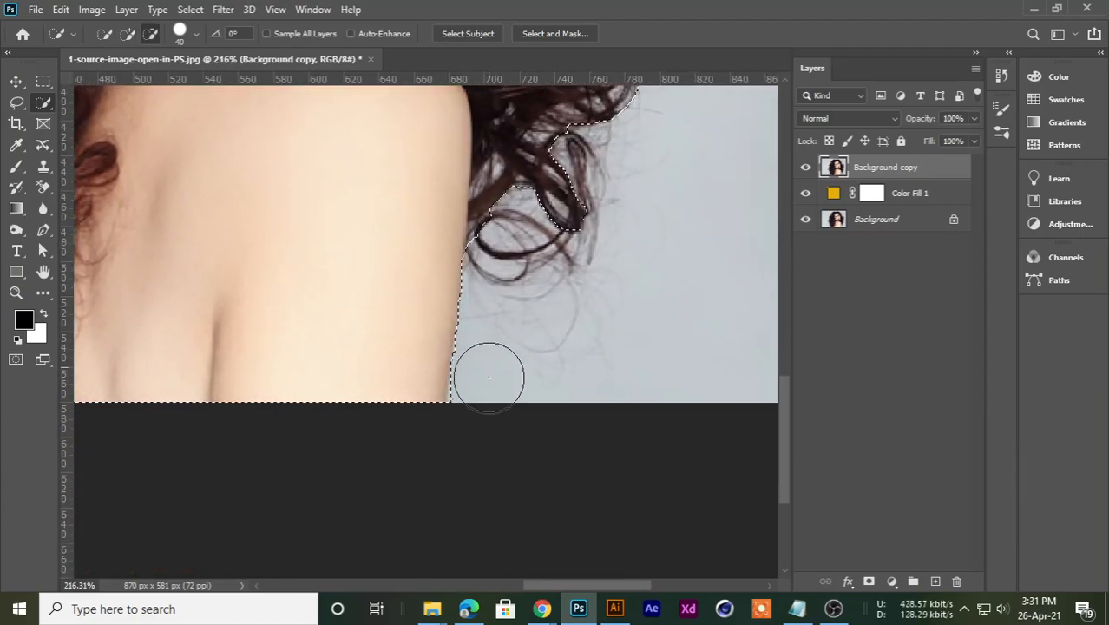
pyautogui.scroll(-5, 483, 384)
pyautogui.scroll(4, 492, 365)
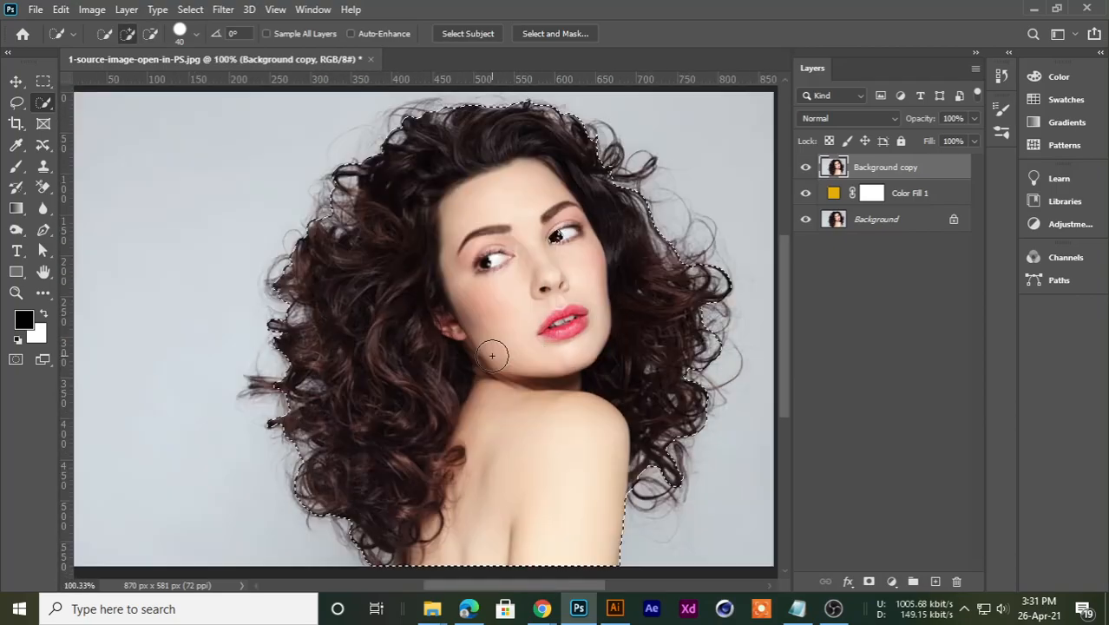
pyautogui.scroll(-3, 496, 353)
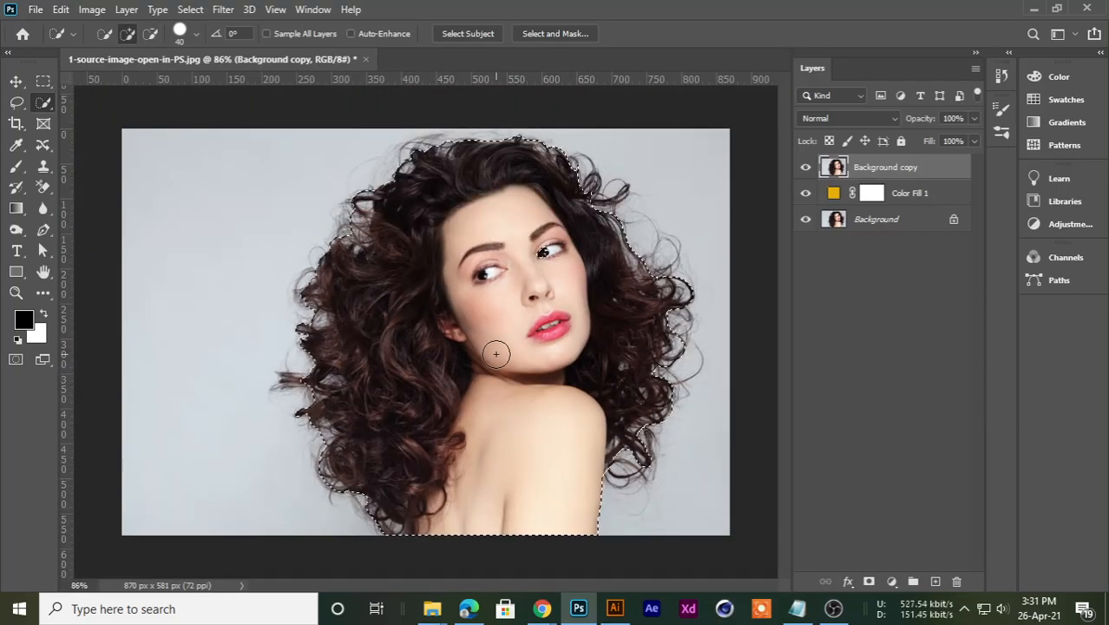
pyautogui.scroll(1, 503, 327)
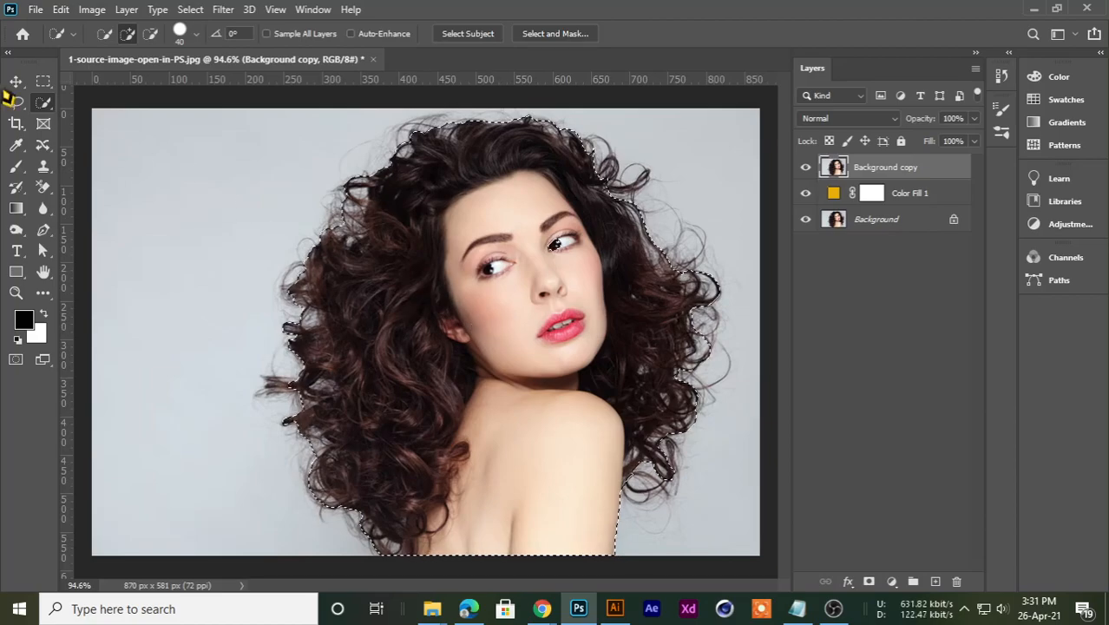
# Step: Choose the Quick Selection Tool again from the selection tools and clear the selection around the woman
pyautogui.rightClick(44, 104)
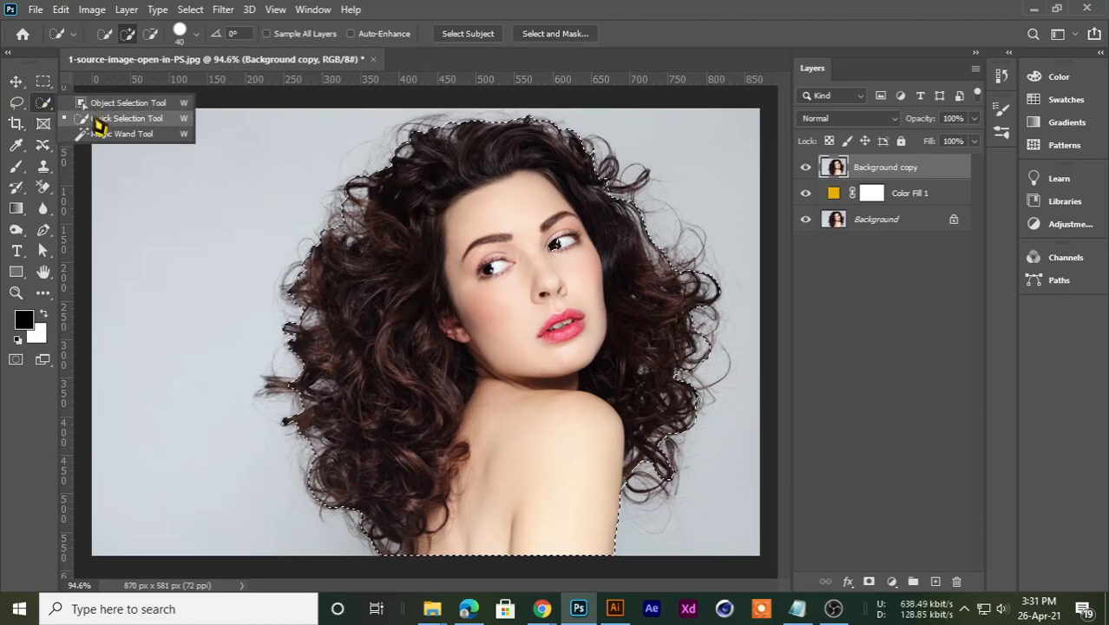
pyautogui.click(122, 118)
pyautogui.scroll(2, 450, 234)
pyautogui.scroll(-3, 450, 234)
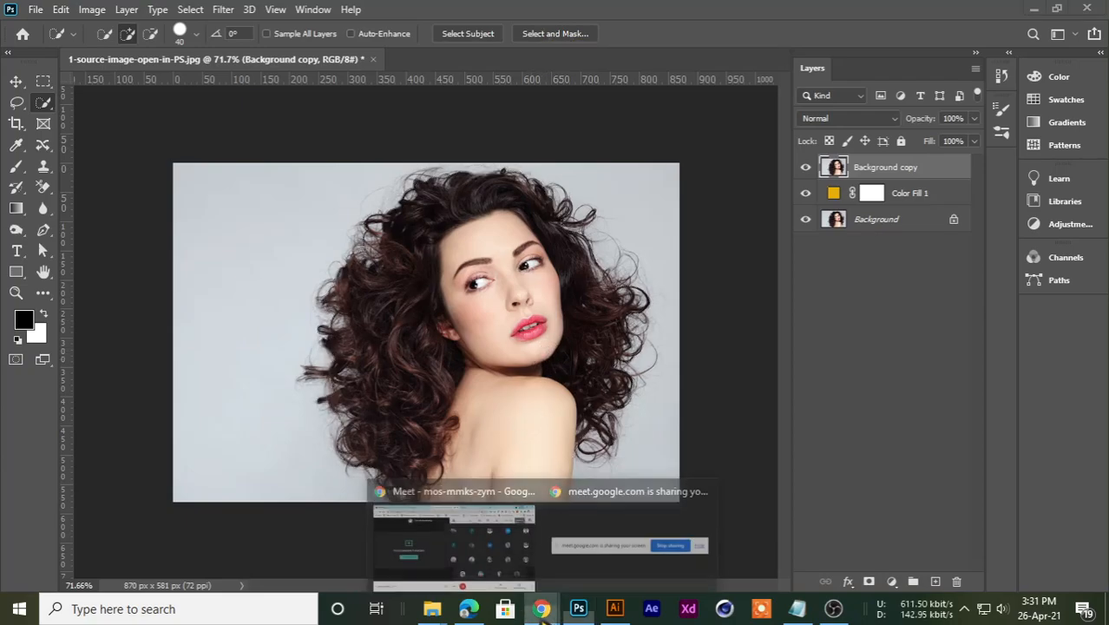
# Step: Switch to the Meet call in Chrome and admit the participant waiting to join
pyautogui.click(483, 540)
pyautogui.click(729, 184)
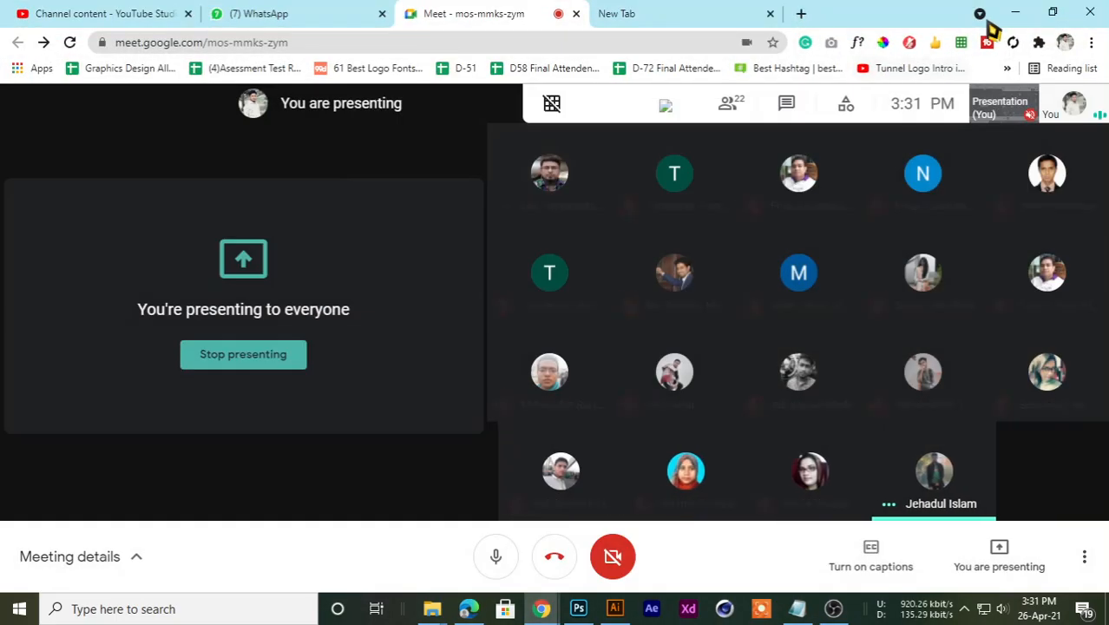
# Step: Go back to the Meet call in Chrome, admit the participant asking to join, and return to Photoshop
pyautogui.hotkey('alt', 'Tab')
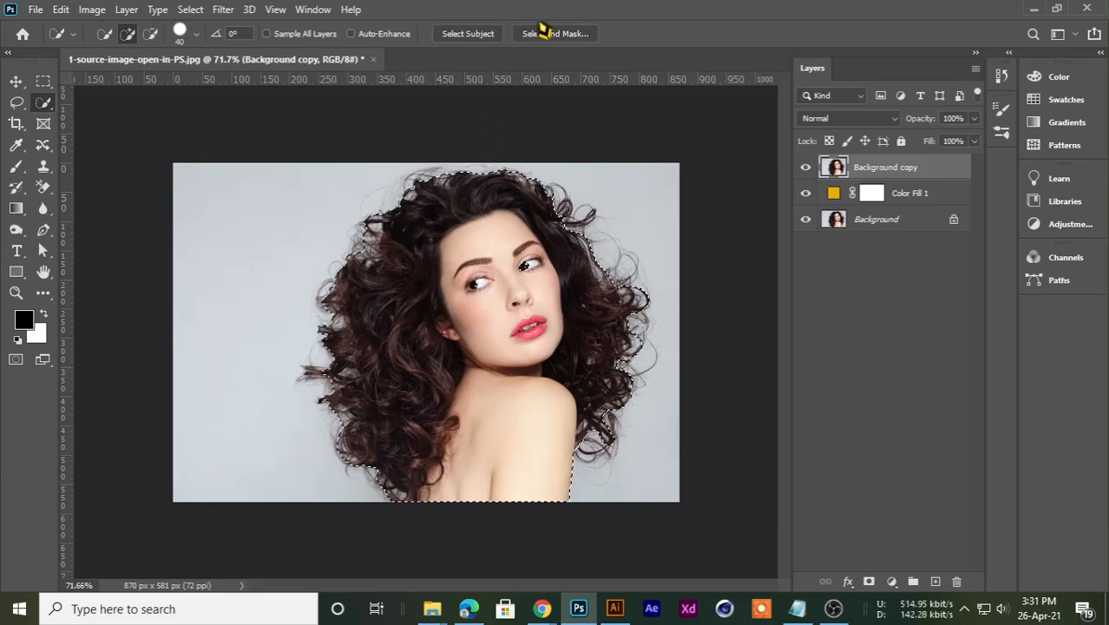
pyautogui.moveTo(541, 608)
pyautogui.click(464, 475)
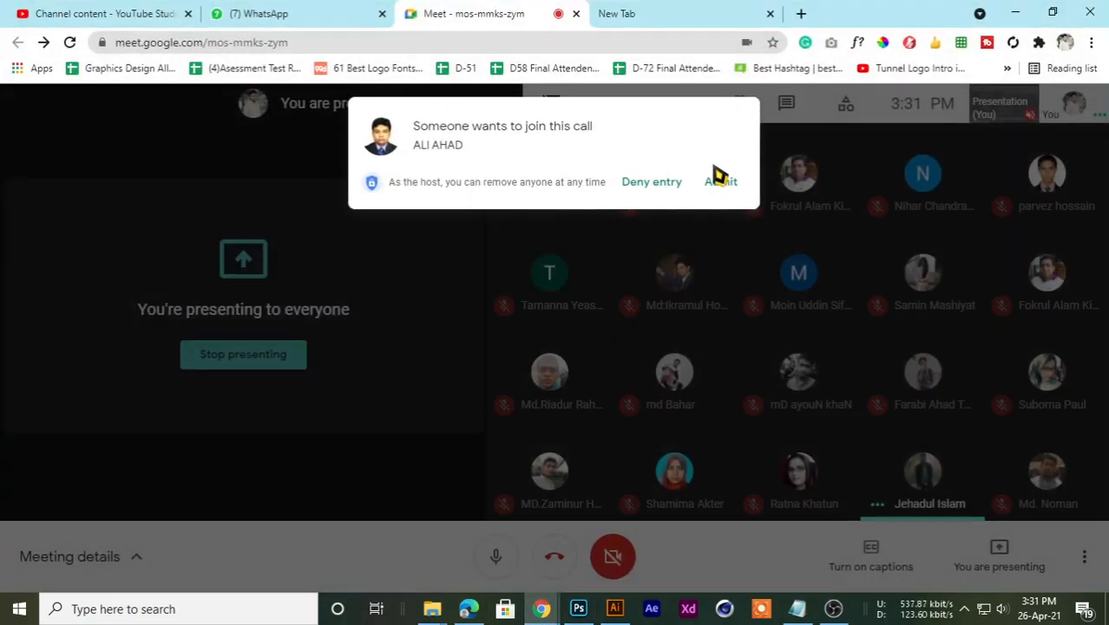
pyautogui.click(731, 184)
pyautogui.click(1015, 13)
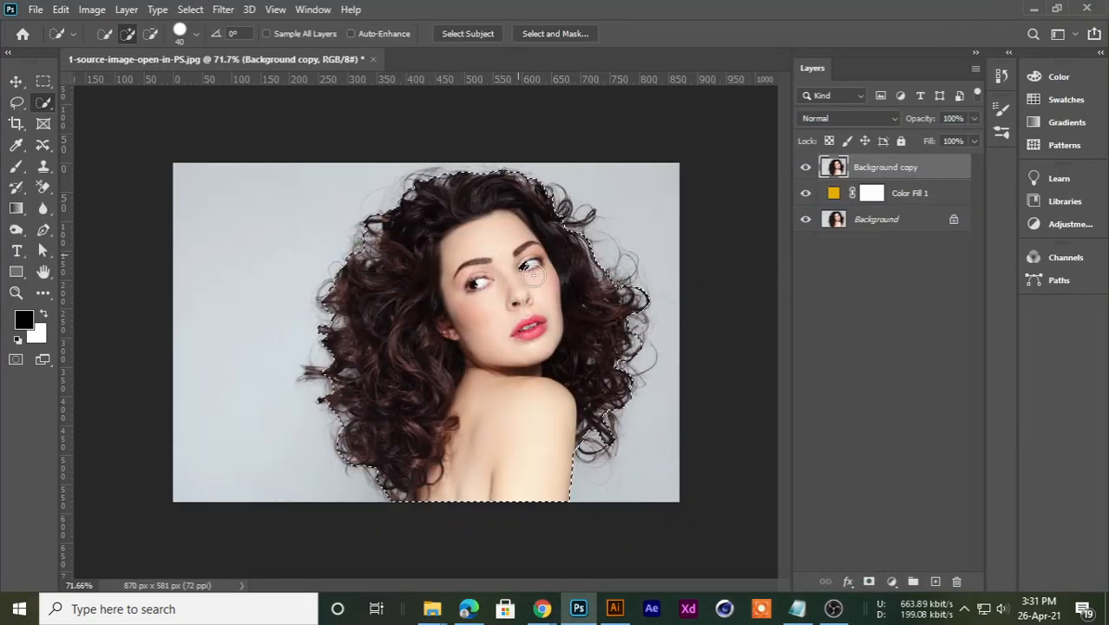
pyautogui.scroll(1, 479, 345)
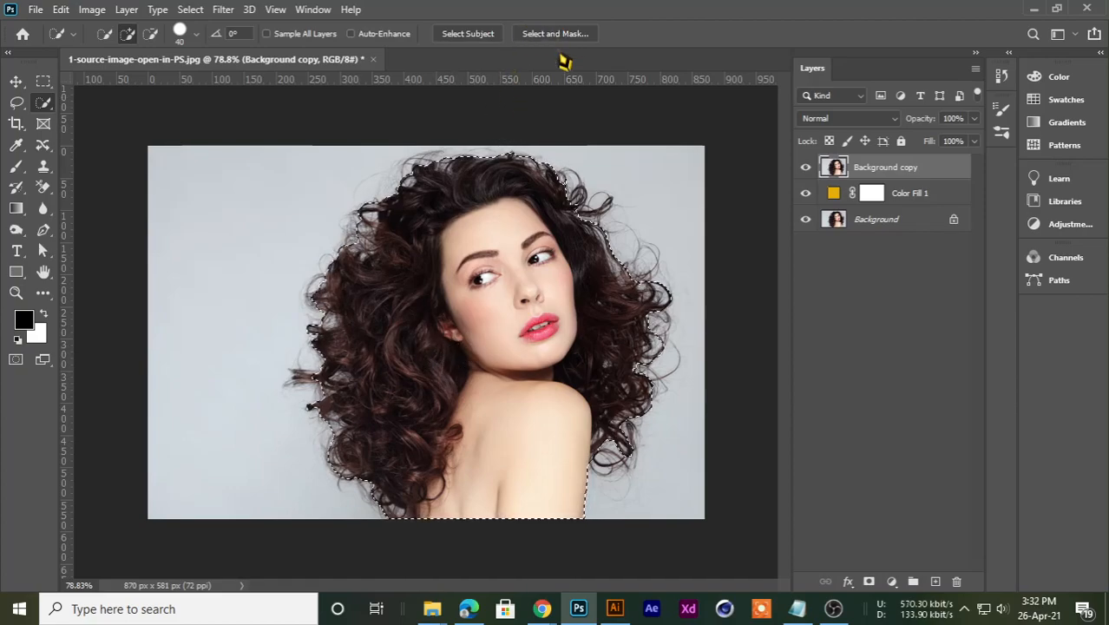
pyautogui.click(554, 34)
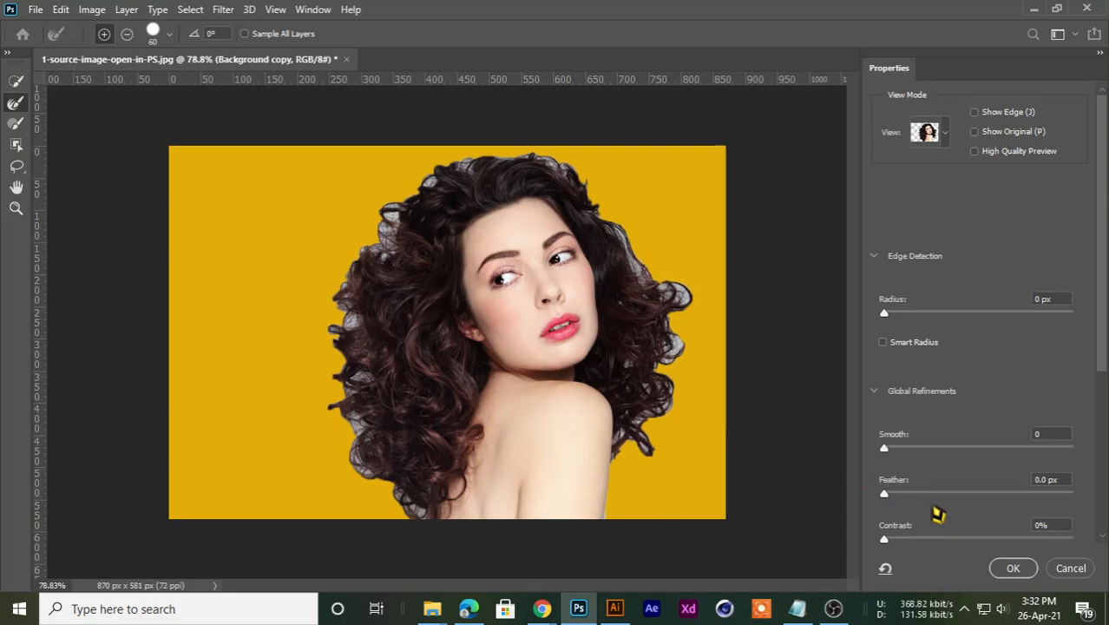
pyautogui.click(1074, 568)
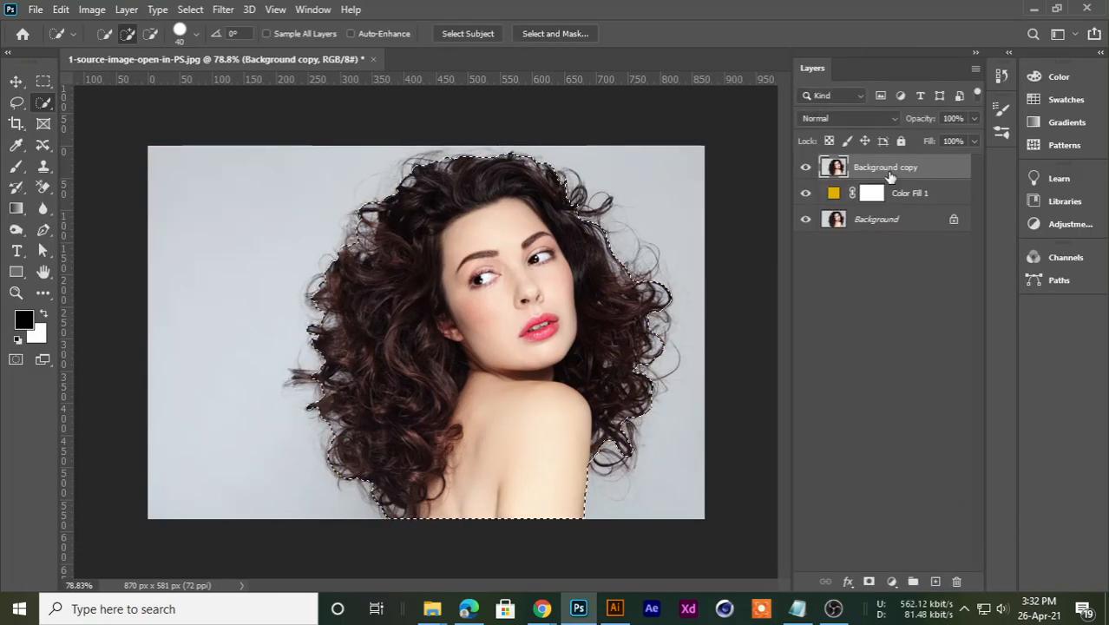
# Step: Open Select and Mask for the woman's selection, preview the view modes and choose On Layers
pyautogui.click(577, 36)
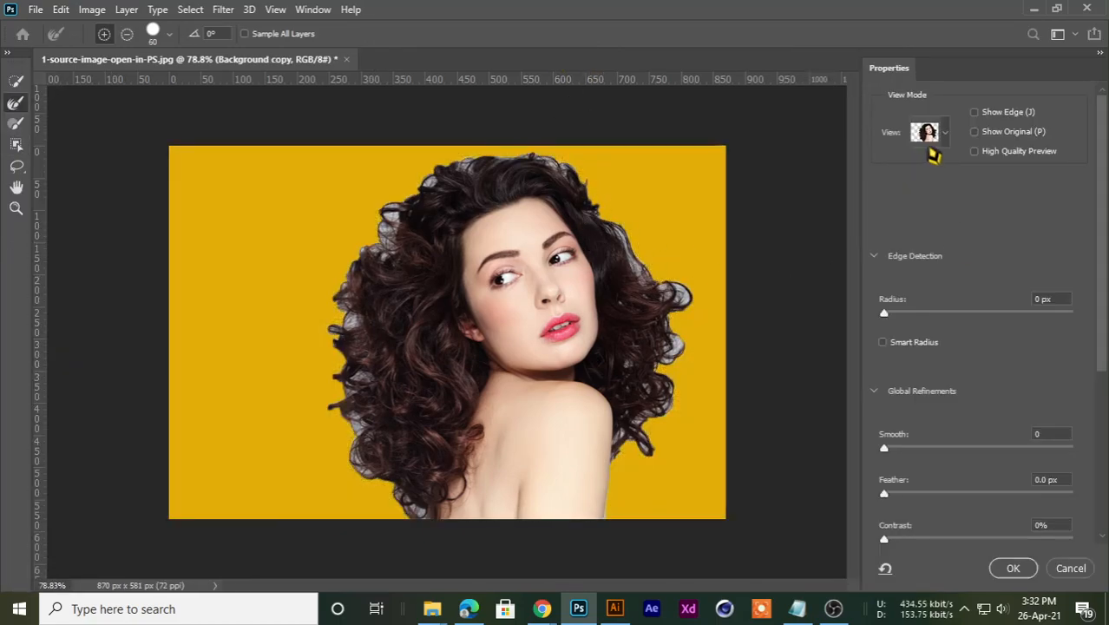
pyautogui.click(946, 132)
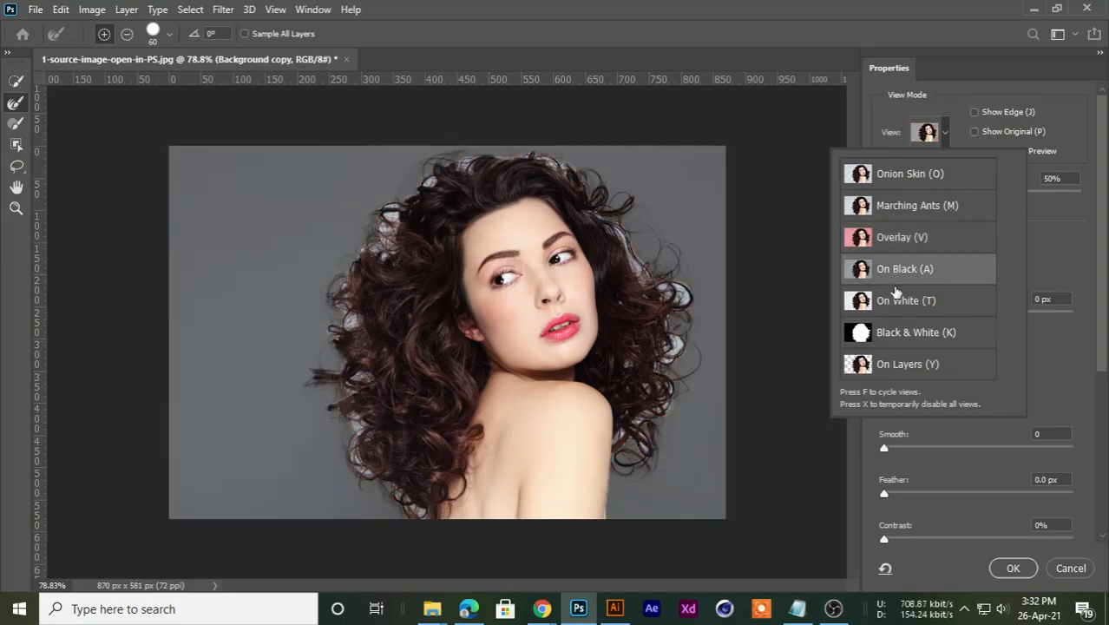
pyautogui.hotkey('ctrl', '-')
pyautogui.hotkey('ctrl', '-')
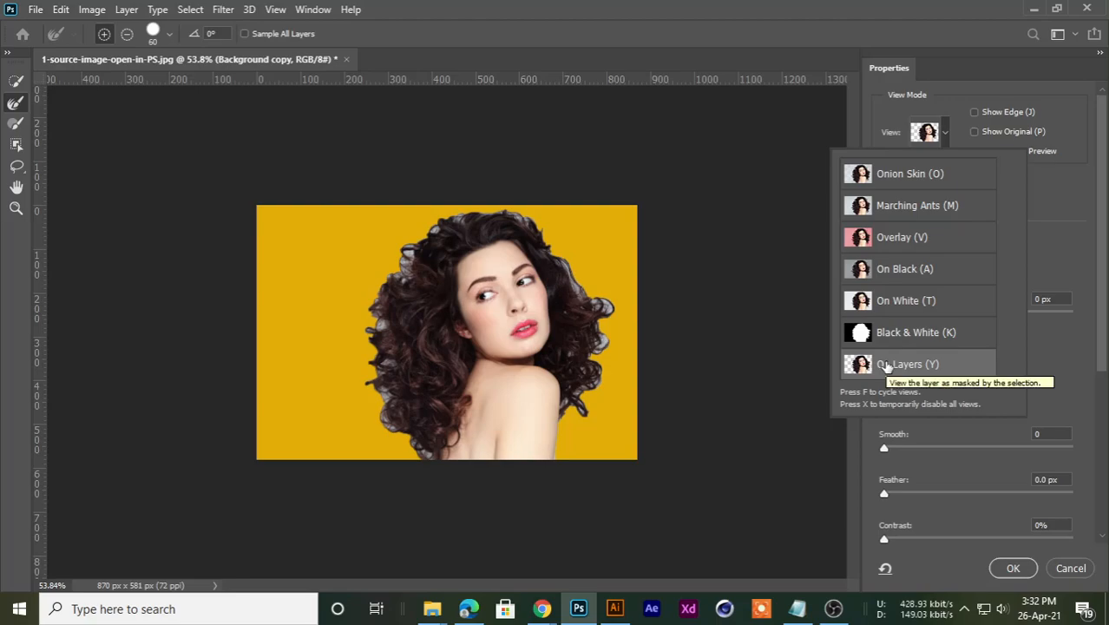
pyautogui.click(885, 365)
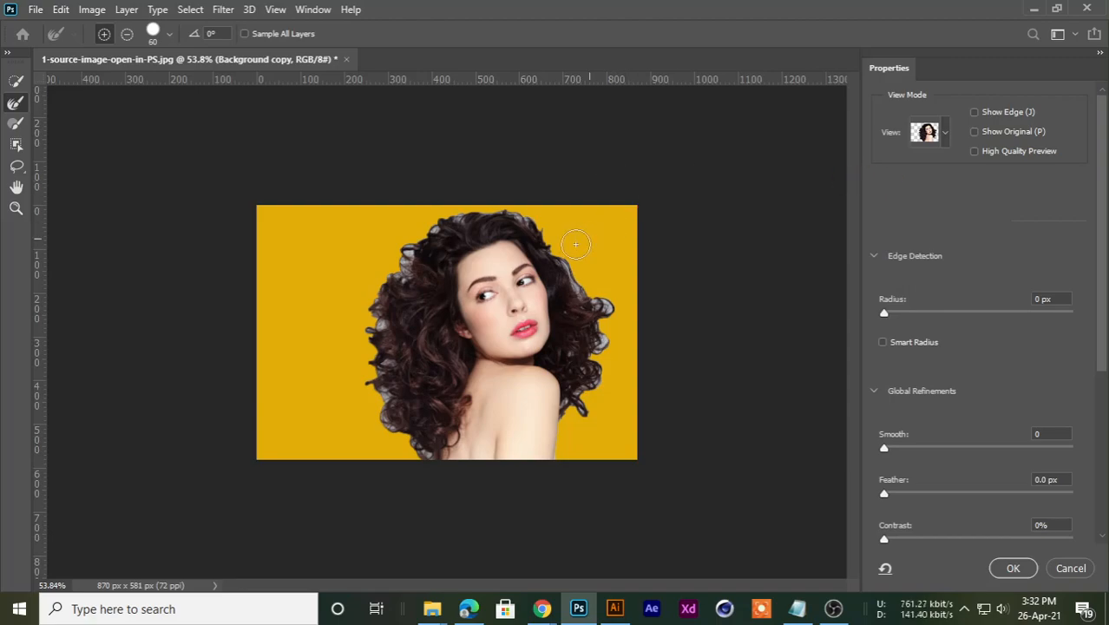
# Step: Show the Select and Mask tools in one and two columns, and activate the Refine Edge Brush Tool
pyautogui.hotkey('ctrl', '+')
pyautogui.hotkey('ctrl', '+')
pyautogui.scroll(-3, 298, 311)
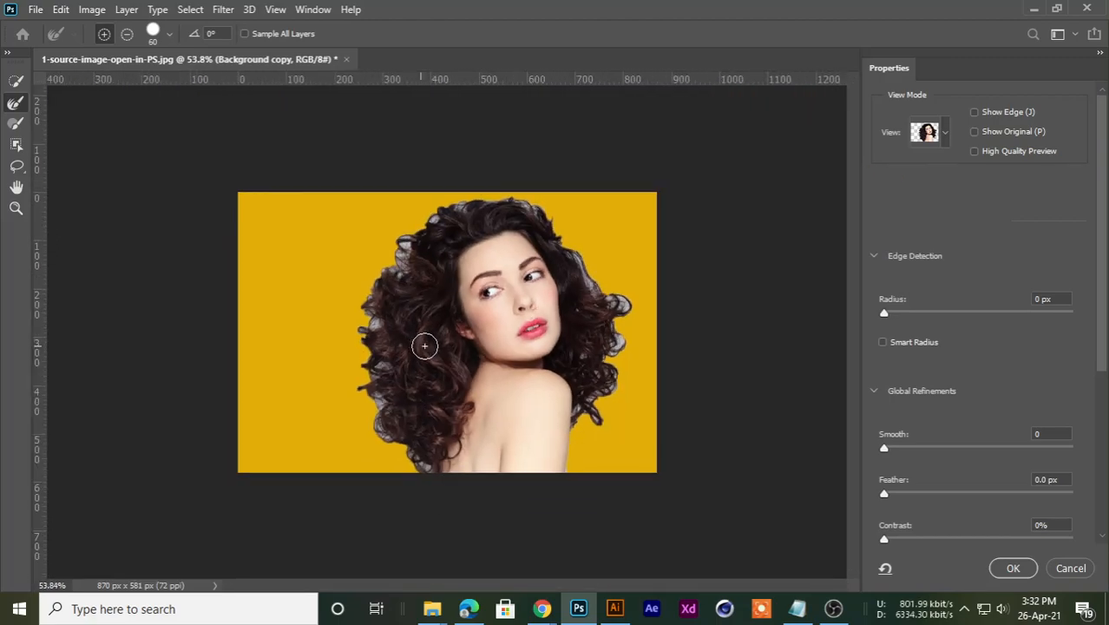
pyautogui.scroll(1, 421, 342)
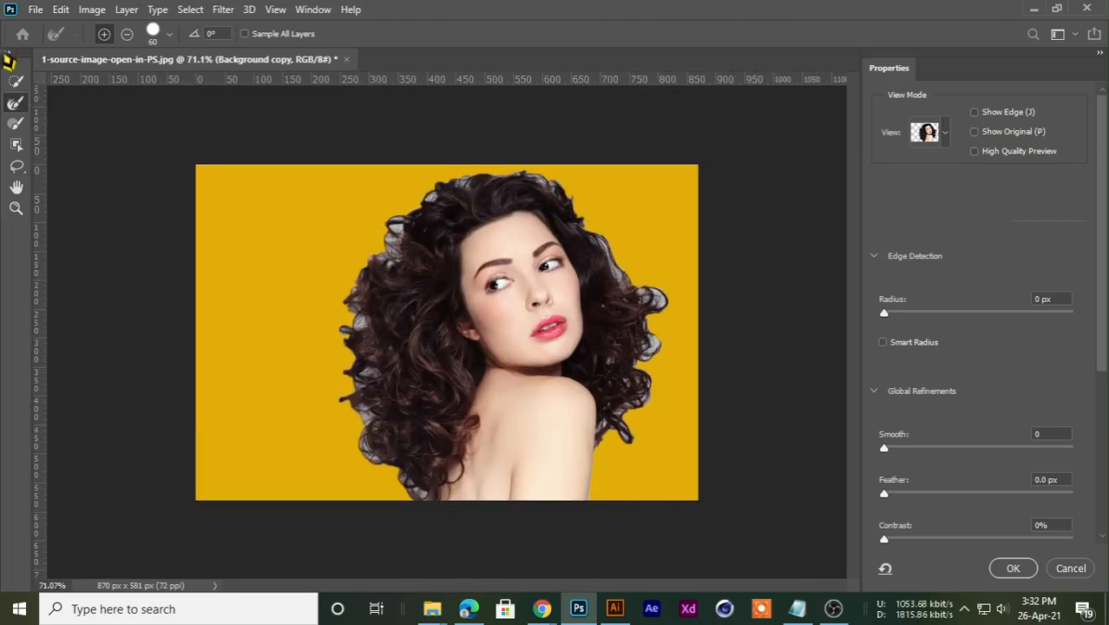
pyautogui.click(7, 55)
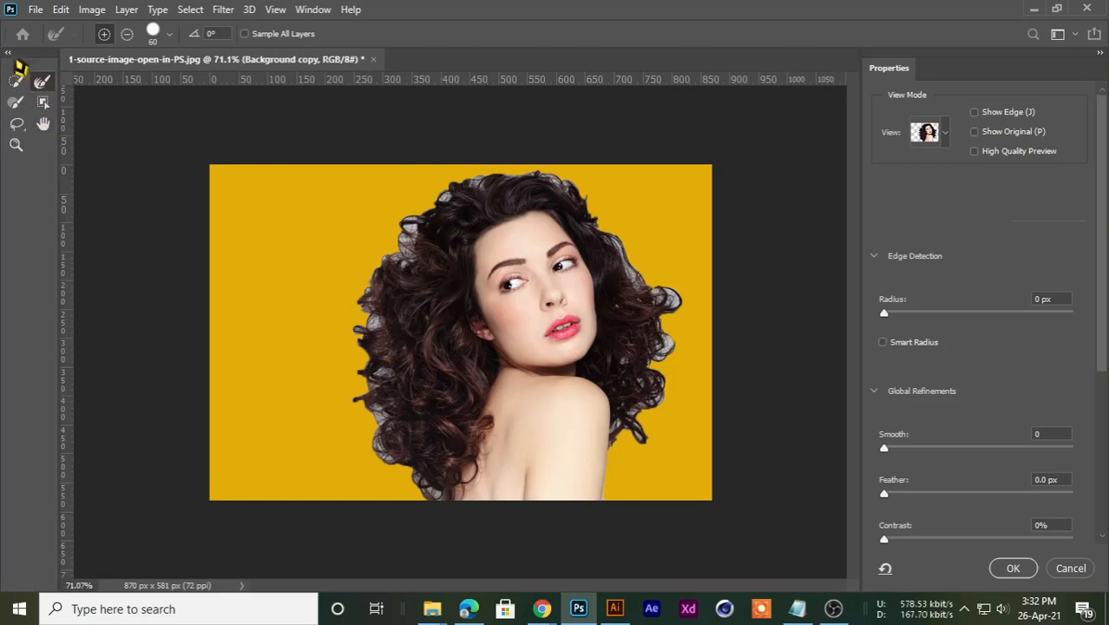
pyautogui.click(10, 54)
pyautogui.click(16, 97)
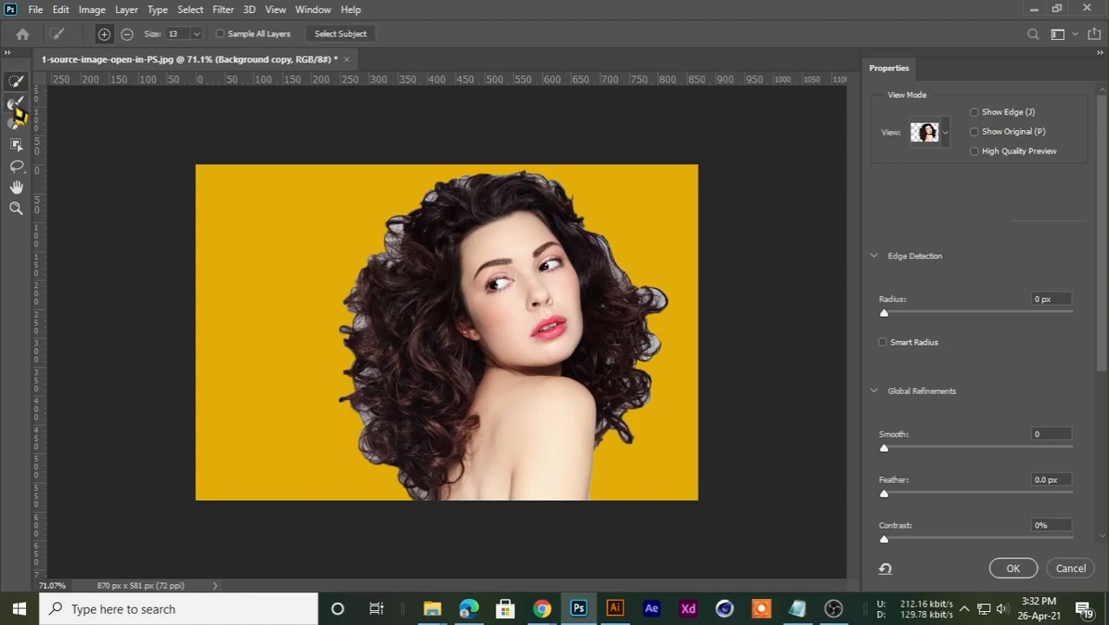
pyautogui.click(16, 104)
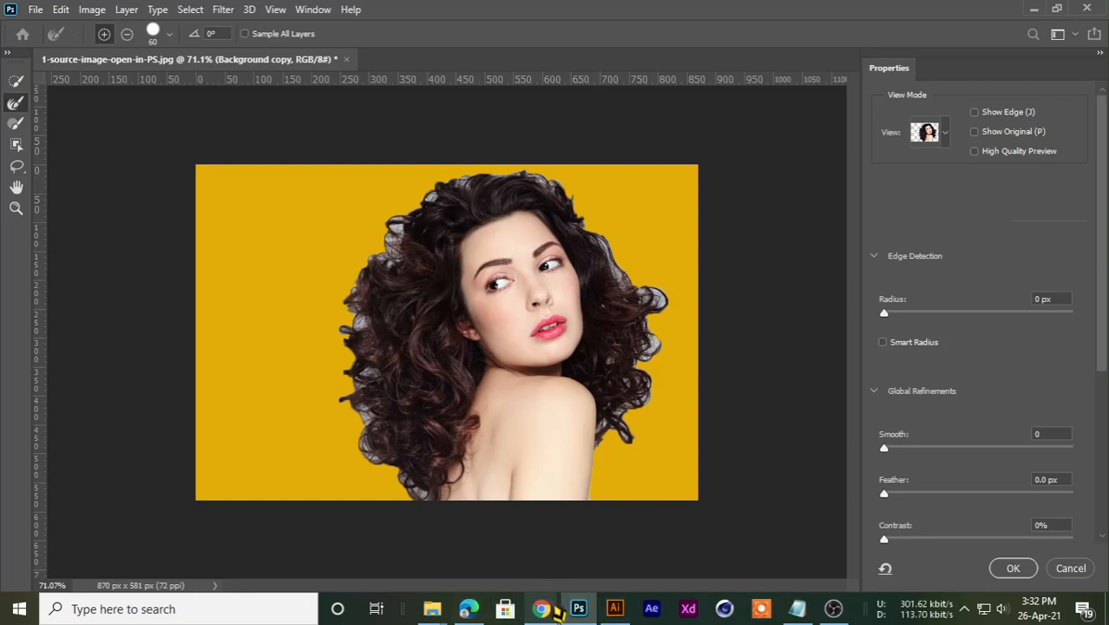
# Step: Admit the next waiting participant in the Chrome Meet call and return to the Select and Mask workspace in Photoshop
pyautogui.moveTo(541, 610)
pyautogui.click(473, 542)
pyautogui.click(721, 184)
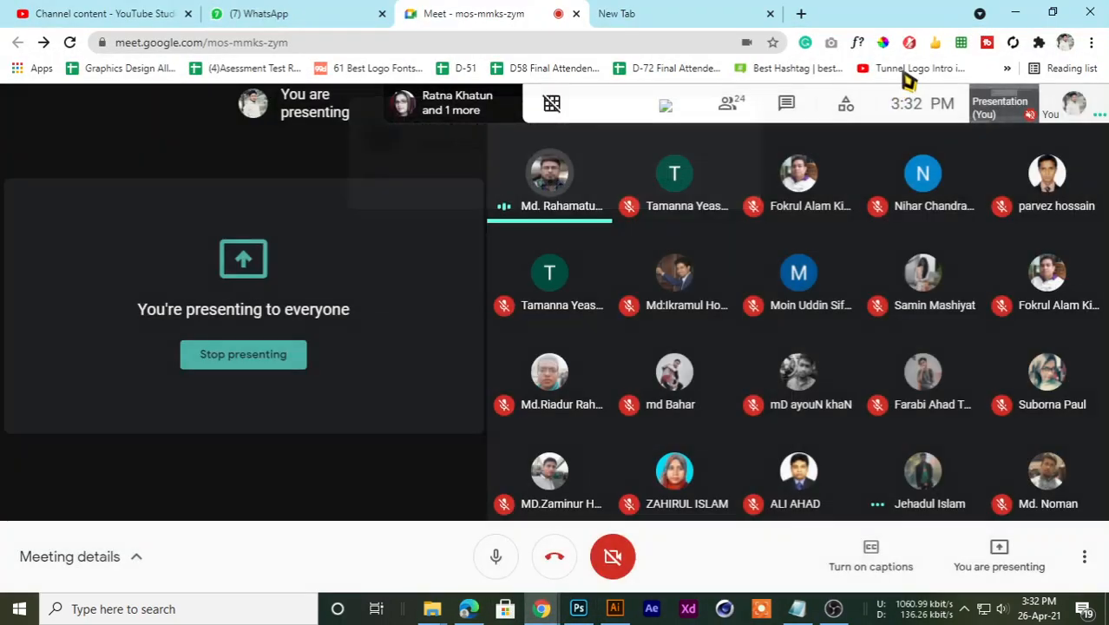
pyautogui.click(1021, 12)
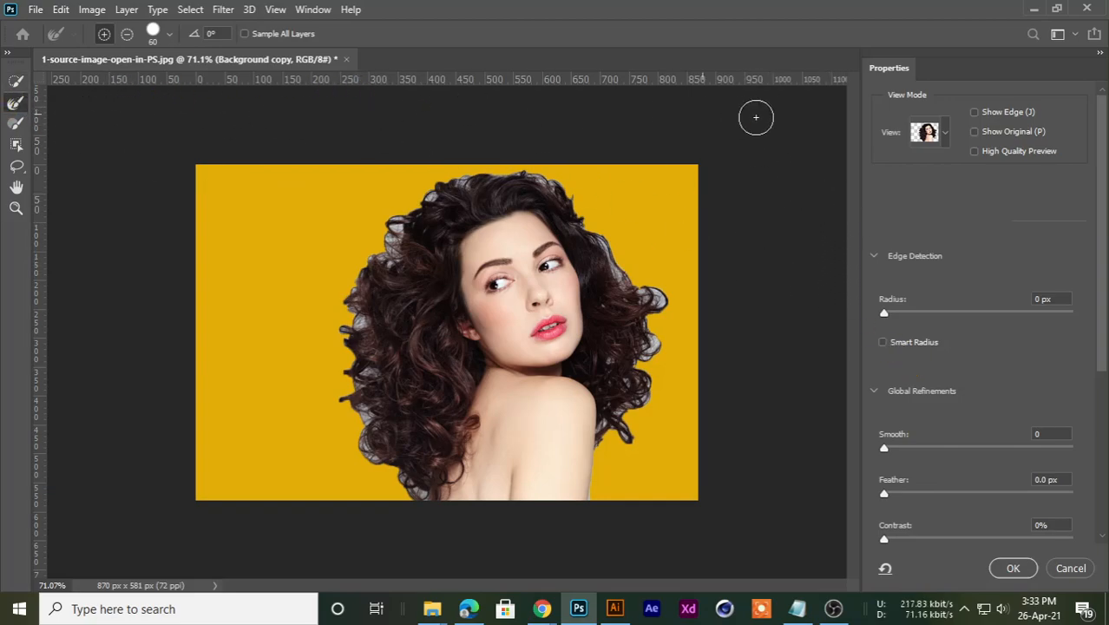
# Step: Set the edge detection radius to 3 px and turn on Smart Radius
pyautogui.moveTo(886, 321); pyautogui.dragTo(900, 324)
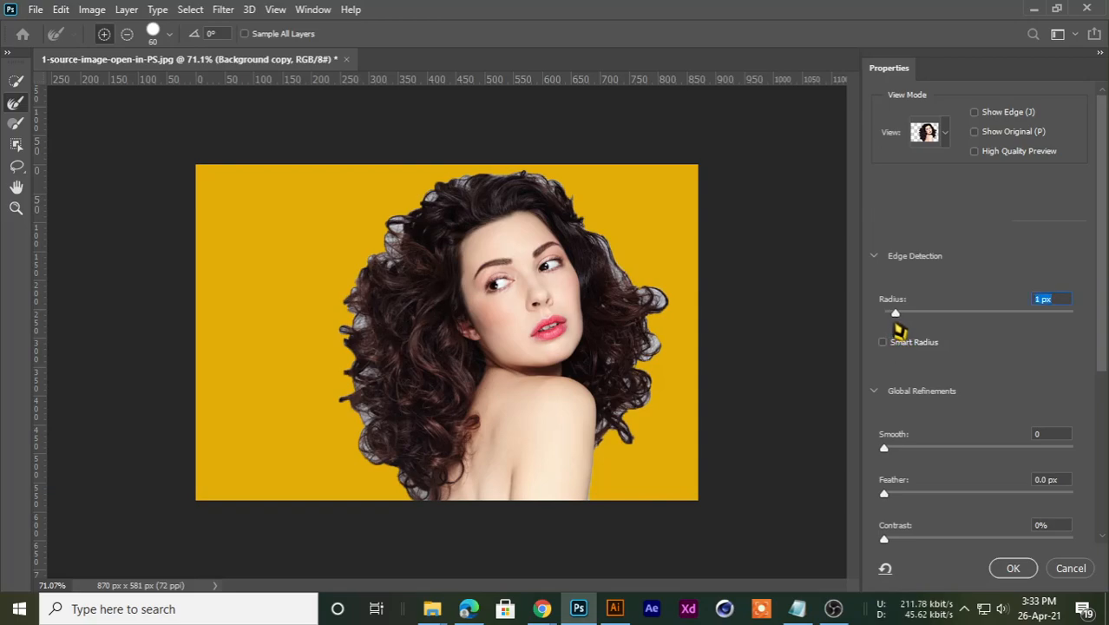
pyautogui.moveTo(895, 316); pyautogui.dragTo(911, 316)
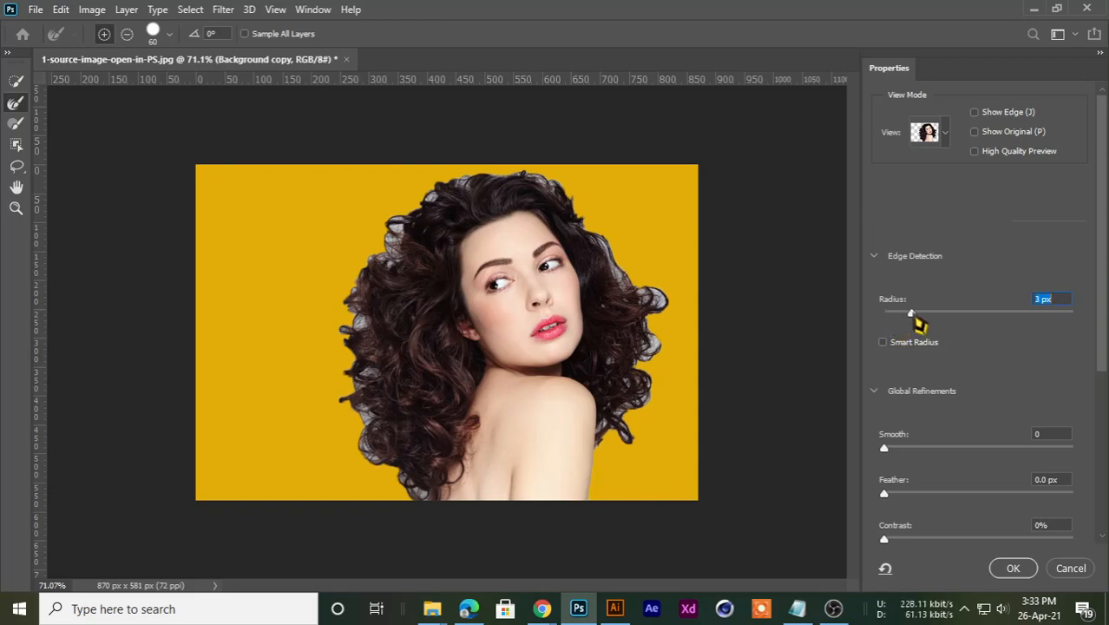
pyautogui.click(882, 342)
pyautogui.scroll(-1, 894, 408)
pyautogui.scroll(-5, 902, 451)
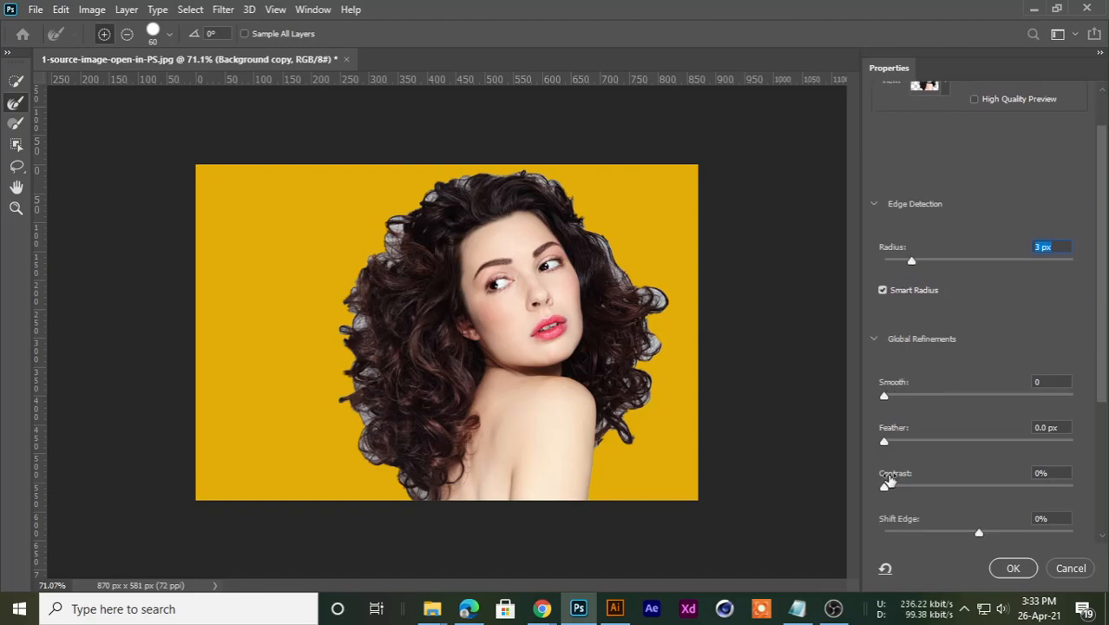
# Step: Set Shift Edge to +25% and turn on Decontaminate Colors in the output settings
pyautogui.scroll(-2, 918, 472)
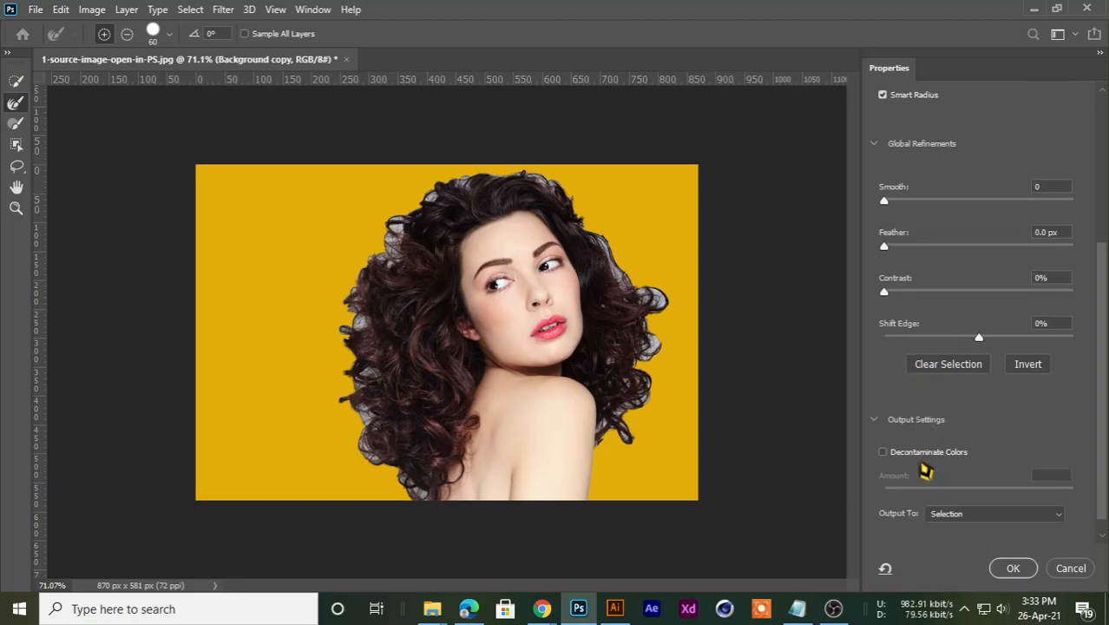
pyautogui.moveTo(983, 367)
pyautogui.mouseDown()
pyautogui.moveTo(995, 367)
pyautogui.moveTo(993, 380)
pyautogui.mouseUp()
pyautogui.scroll(1, 913, 264)
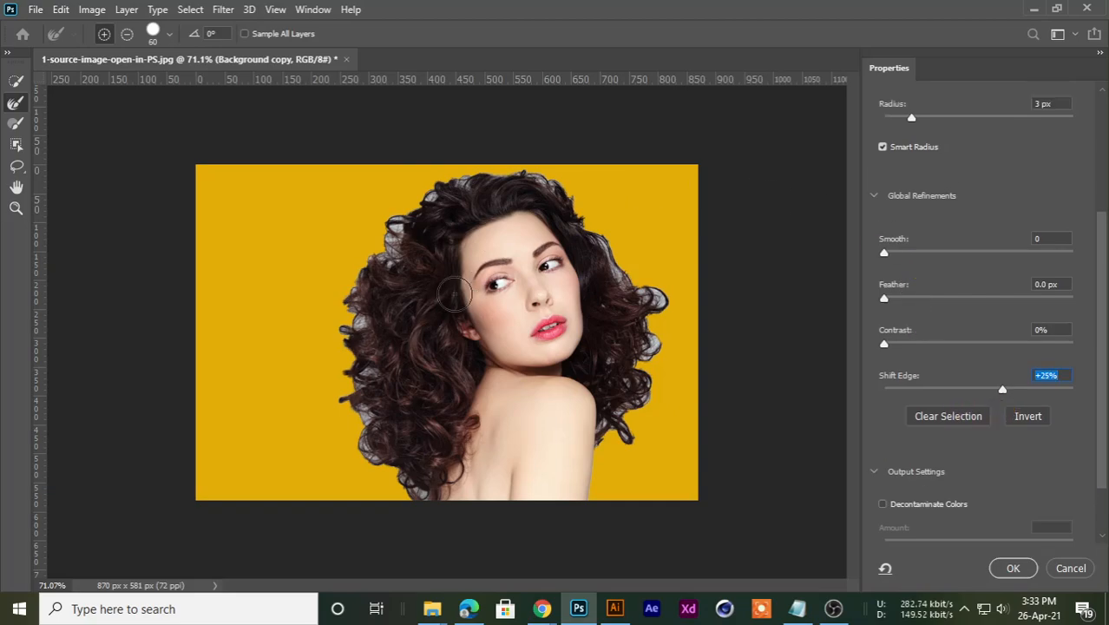
pyautogui.scroll(-1, 910, 480)
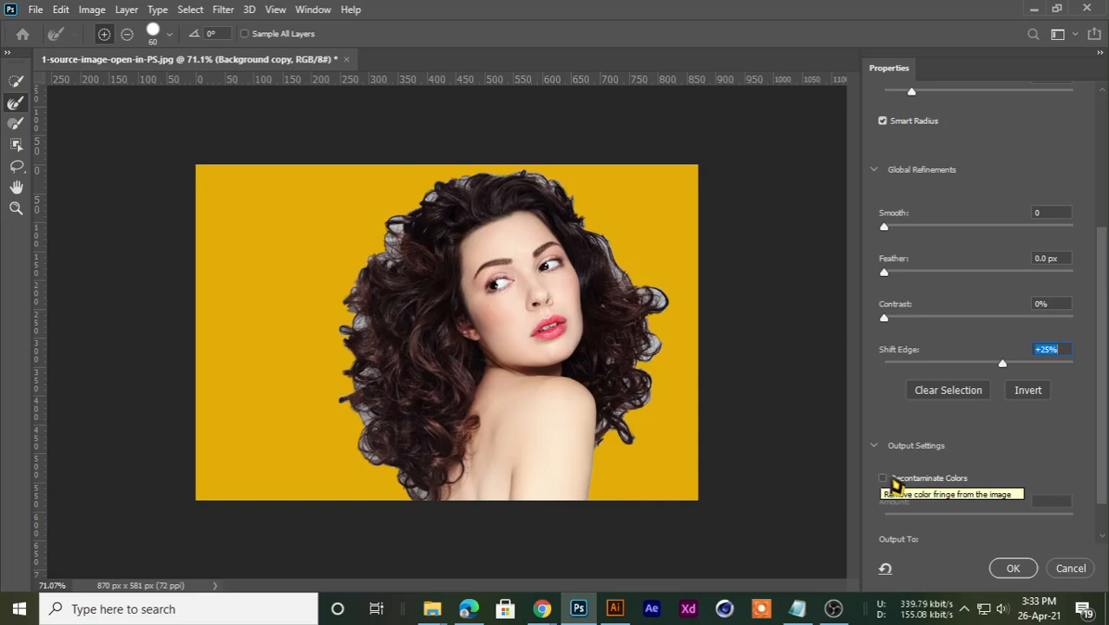
pyautogui.click(883, 478)
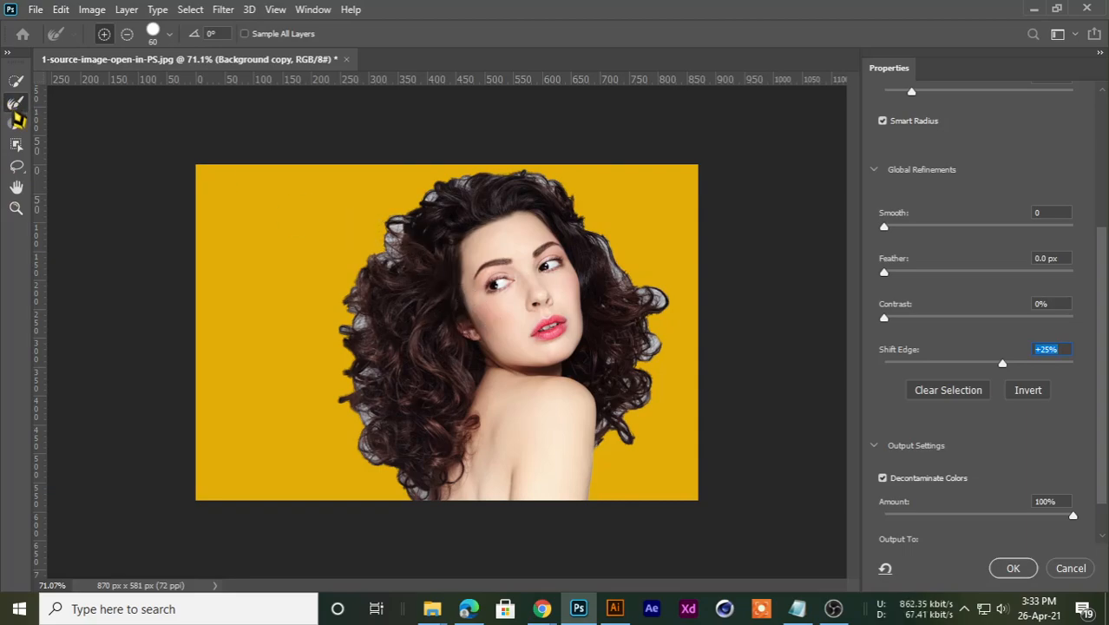
# Step: Paint around the whole outer edge of the woman's hair with the Refine Edge Brush at 60 px
pyautogui.click(15, 102)
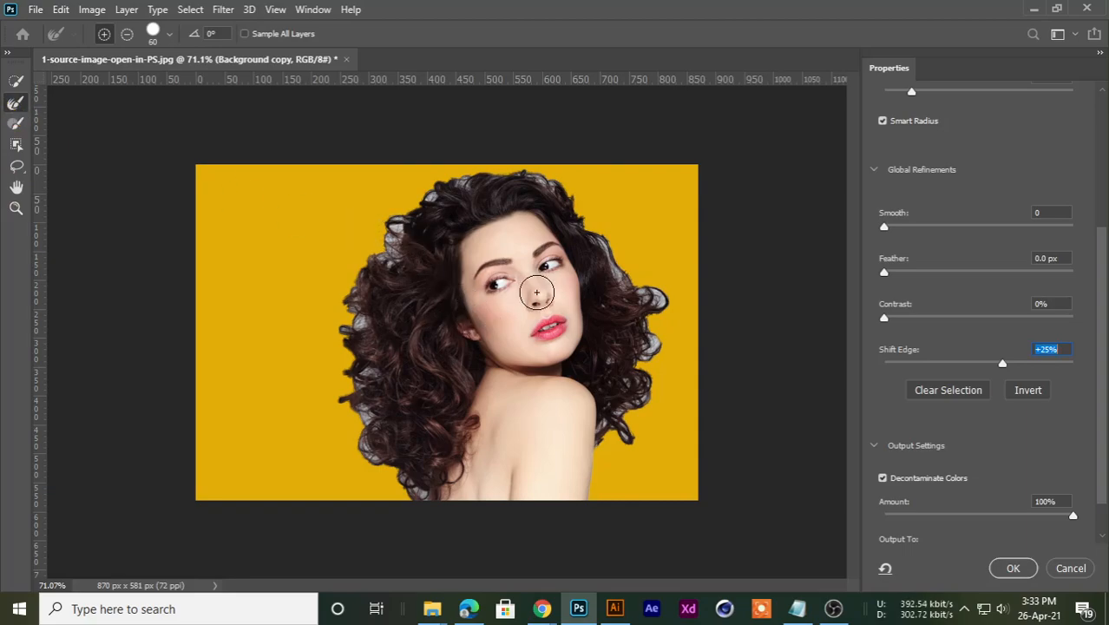
pyautogui.moveTo(629, 286)
pyautogui.mouseDown()
pyautogui.moveTo(647, 362)
pyautogui.moveTo(620, 421)
pyautogui.moveTo(656, 274)
pyautogui.moveTo(657, 317)
pyautogui.mouseUp()
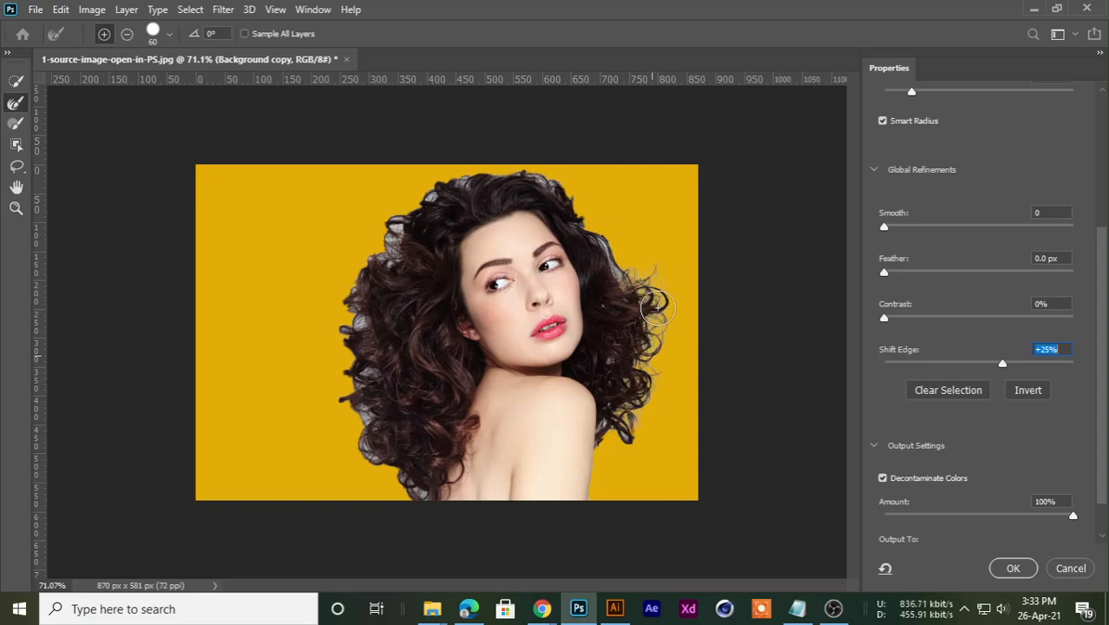
pyautogui.moveTo(573, 198)
pyautogui.mouseDown()
pyautogui.moveTo(550, 163)
pyautogui.moveTo(579, 186)
pyautogui.mouseUp()
pyautogui.moveTo(508, 180)
pyautogui.mouseDown()
pyautogui.moveTo(419, 210)
pyautogui.moveTo(335, 301)
pyautogui.moveTo(333, 397)
pyautogui.moveTo(383, 494)
pyautogui.moveTo(337, 356)
pyautogui.moveTo(384, 454)
pyautogui.mouseUp()
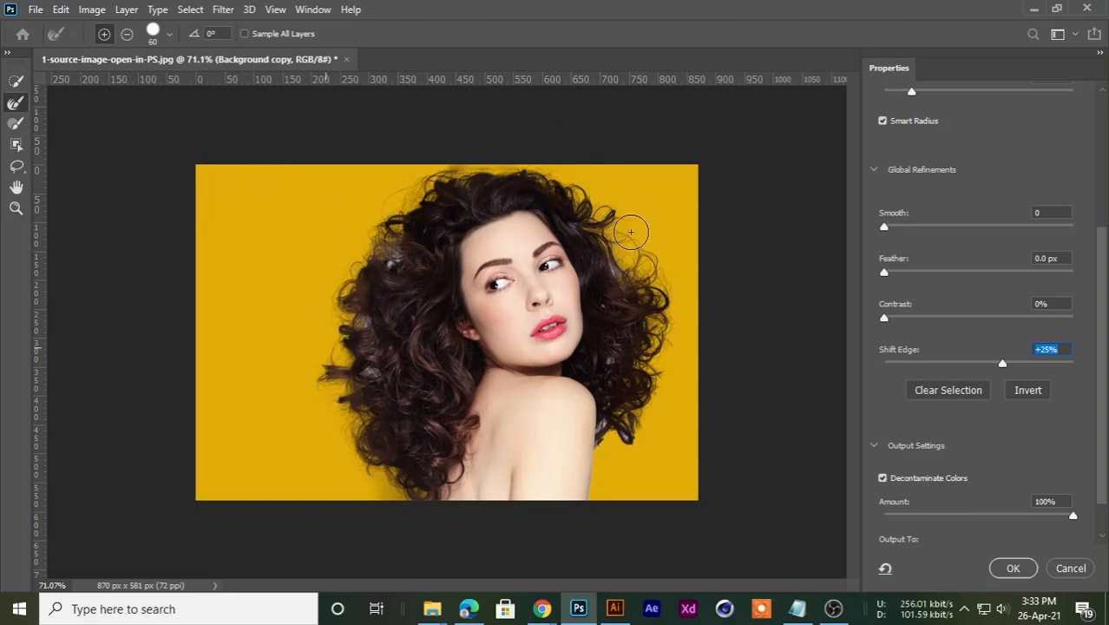
pyautogui.moveTo(461, 165)
pyautogui.mouseDown()
pyautogui.moveTo(395, 281)
pyautogui.moveTo(379, 381)
pyautogui.moveTo(373, 321)
pyautogui.mouseUp()
pyautogui.moveTo(392, 256); pyautogui.dragTo(389, 310)
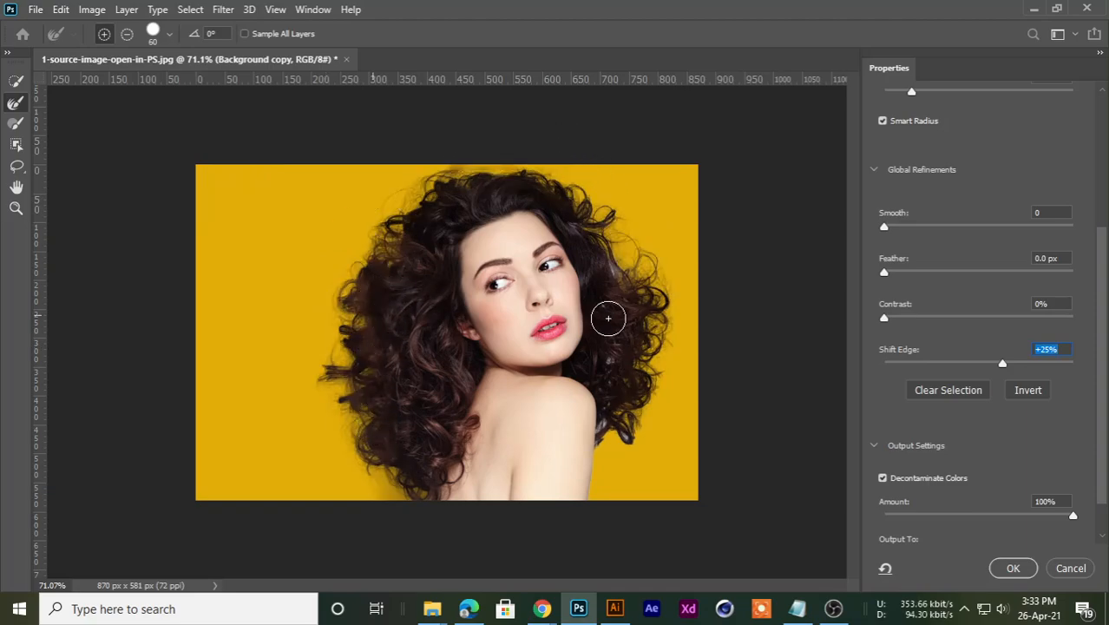
pyautogui.moveTo(646, 374)
pyautogui.mouseDown()
pyautogui.moveTo(610, 454)
pyautogui.moveTo(653, 532)
pyautogui.mouseUp()
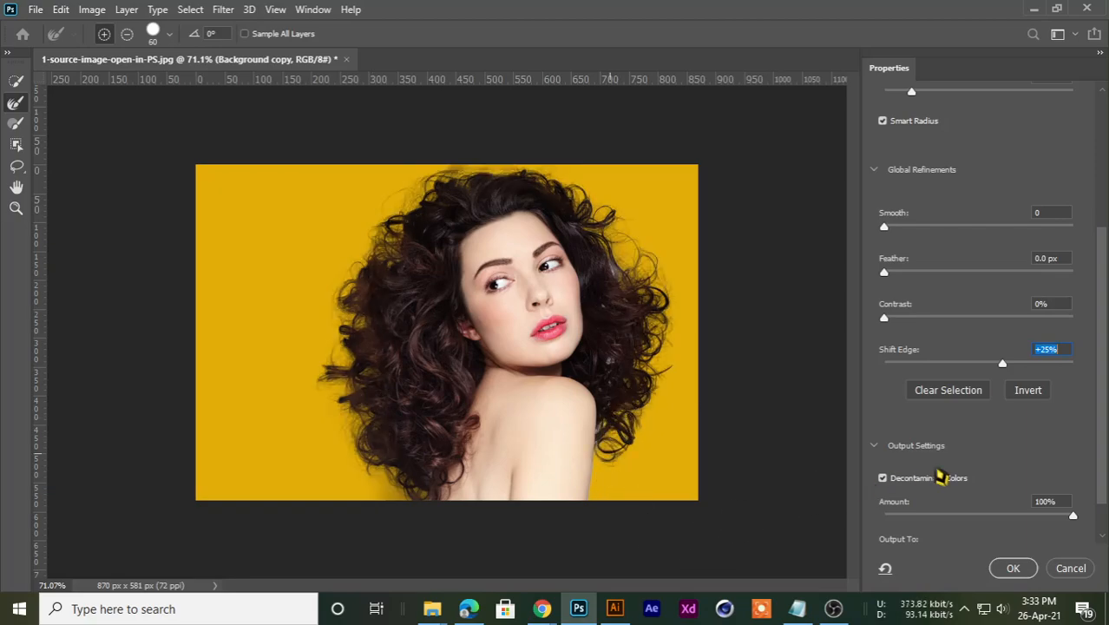
# Step: Check the output settings, brush over the curls on both sides of the hair again, and undo all the refinement strokes
pyautogui.scroll(-1, 931, 432)
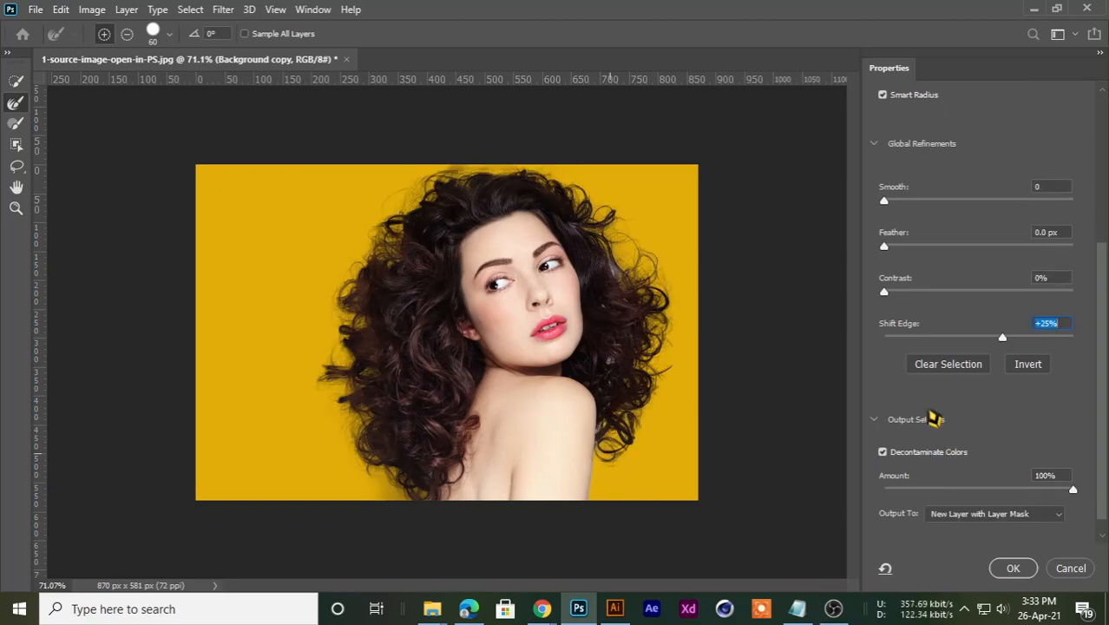
pyautogui.scroll(-1, 953, 454)
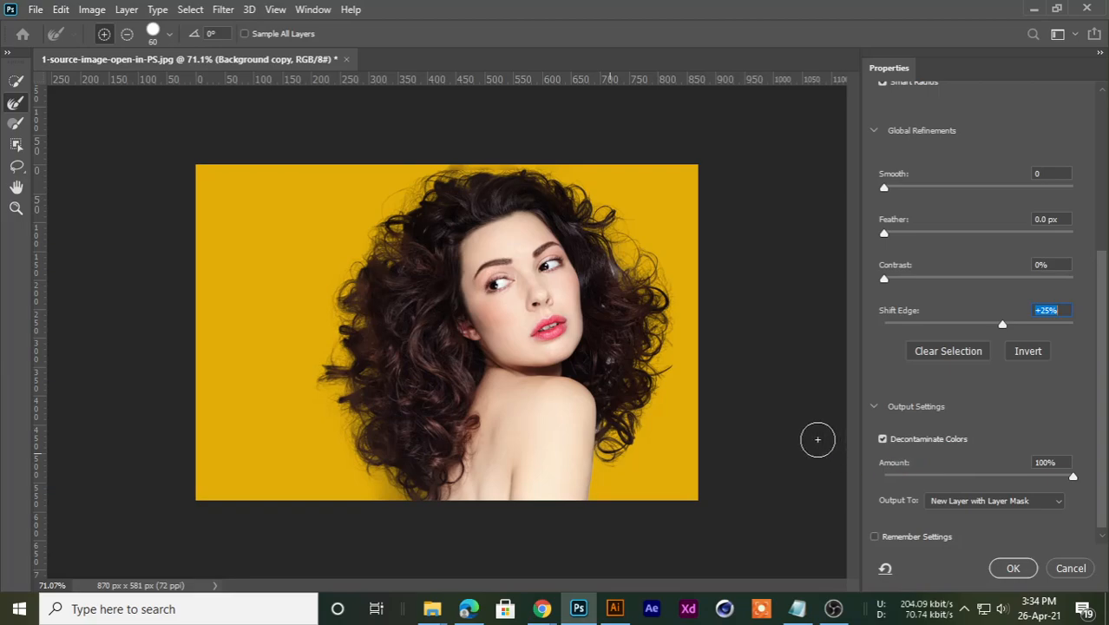
pyautogui.moveTo(671, 383)
pyautogui.mouseDown()
pyautogui.moveTo(648, 361)
pyautogui.moveTo(615, 264)
pyautogui.mouseUp()
pyautogui.moveTo(624, 410)
pyautogui.mouseDown()
pyautogui.moveTo(626, 383)
pyautogui.moveTo(623, 429)
pyautogui.moveTo(658, 449)
pyautogui.mouseUp()
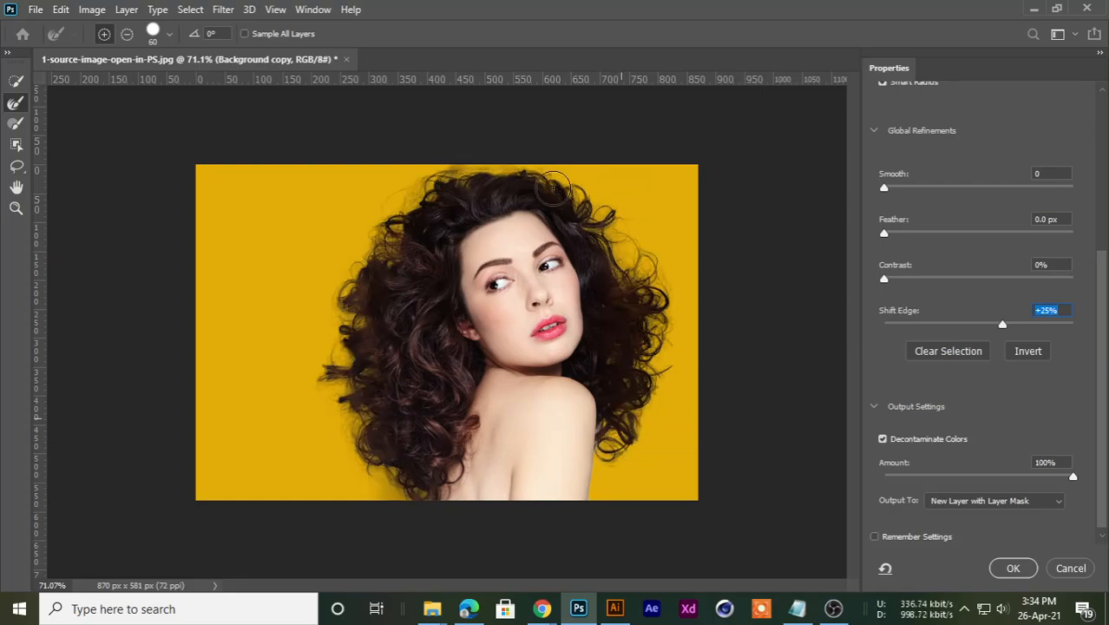
pyautogui.moveTo(339, 299)
pyautogui.mouseDown()
pyautogui.moveTo(441, 376)
pyautogui.moveTo(316, 351)
pyautogui.moveTo(398, 278)
pyautogui.moveTo(490, 329)
pyautogui.moveTo(502, 359)
pyautogui.moveTo(350, 293)
pyautogui.mouseUp()
pyautogui.hotkey('ctrl', '0')
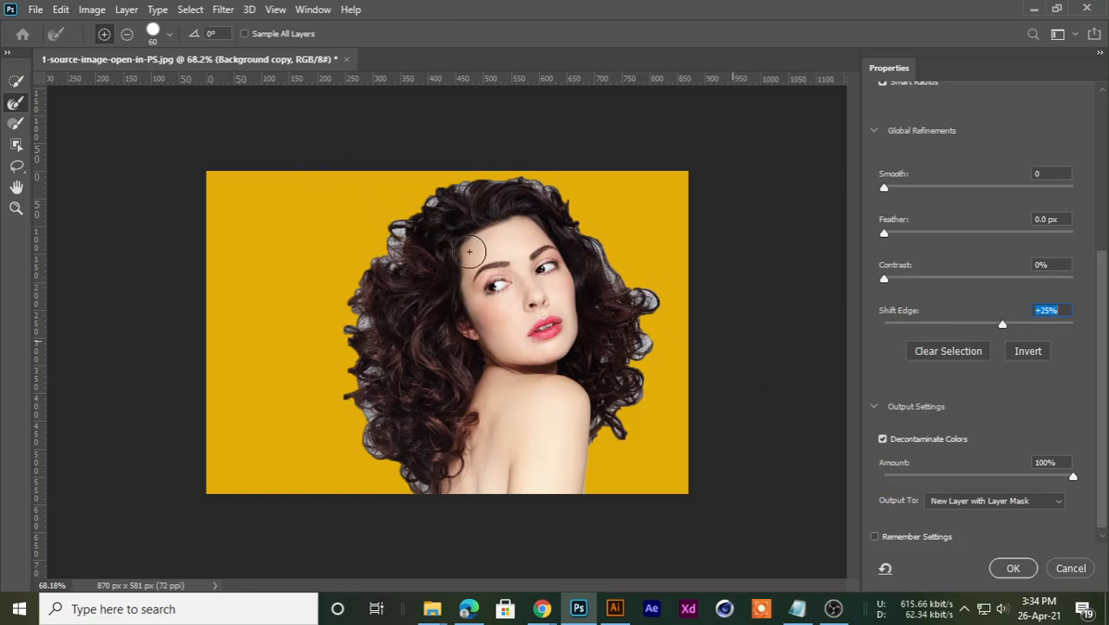
# Step: Repaint the hair's outline with the 60 px Refine Edge Brush, covering the top and the curls on both sides
pyautogui.moveTo(369, 257)
pyautogui.mouseDown()
pyautogui.moveTo(394, 448)
pyautogui.moveTo(384, 456)
pyautogui.moveTo(346, 319)
pyautogui.moveTo(382, 277)
pyautogui.moveTo(382, 338)
pyautogui.moveTo(382, 280)
pyautogui.moveTo(446, 187)
pyautogui.moveTo(515, 185)
pyautogui.moveTo(593, 227)
pyautogui.moveTo(633, 283)
pyautogui.moveTo(661, 357)
pyautogui.moveTo(606, 427)
pyautogui.mouseUp()
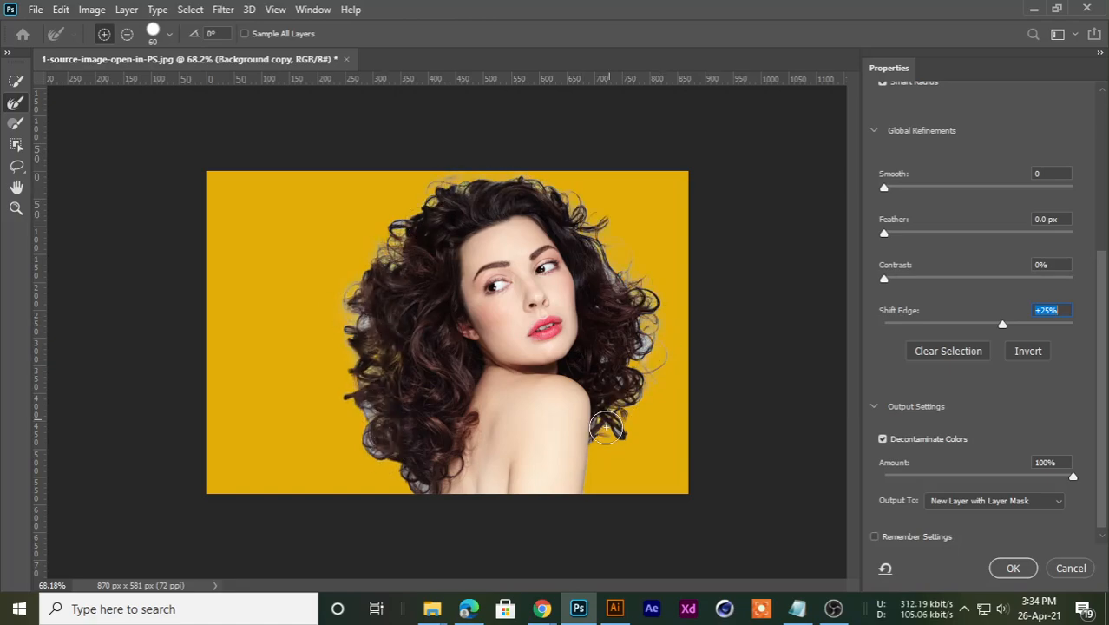
pyautogui.moveTo(670, 327)
pyautogui.mouseDown()
pyautogui.moveTo(636, 463)
pyautogui.moveTo(589, 391)
pyautogui.moveTo(635, 361)
pyautogui.moveTo(635, 300)
pyautogui.moveTo(623, 264)
pyautogui.moveTo(636, 388)
pyautogui.moveTo(577, 215)
pyautogui.moveTo(632, 310)
pyautogui.moveTo(634, 375)
pyautogui.mouseUp()
pyautogui.moveTo(359, 302)
pyautogui.mouseDown()
pyautogui.moveTo(369, 400)
pyautogui.moveTo(413, 478)
pyautogui.moveTo(330, 368)
pyautogui.mouseUp()
pyautogui.moveTo(386, 219)
pyautogui.mouseDown()
pyautogui.moveTo(386, 386)
pyautogui.moveTo(333, 360)
pyautogui.moveTo(336, 331)
pyautogui.moveTo(367, 374)
pyautogui.moveTo(370, 413)
pyautogui.moveTo(347, 366)
pyautogui.moveTo(354, 273)
pyautogui.moveTo(399, 224)
pyautogui.moveTo(433, 209)
pyautogui.moveTo(350, 344)
pyautogui.mouseUp()
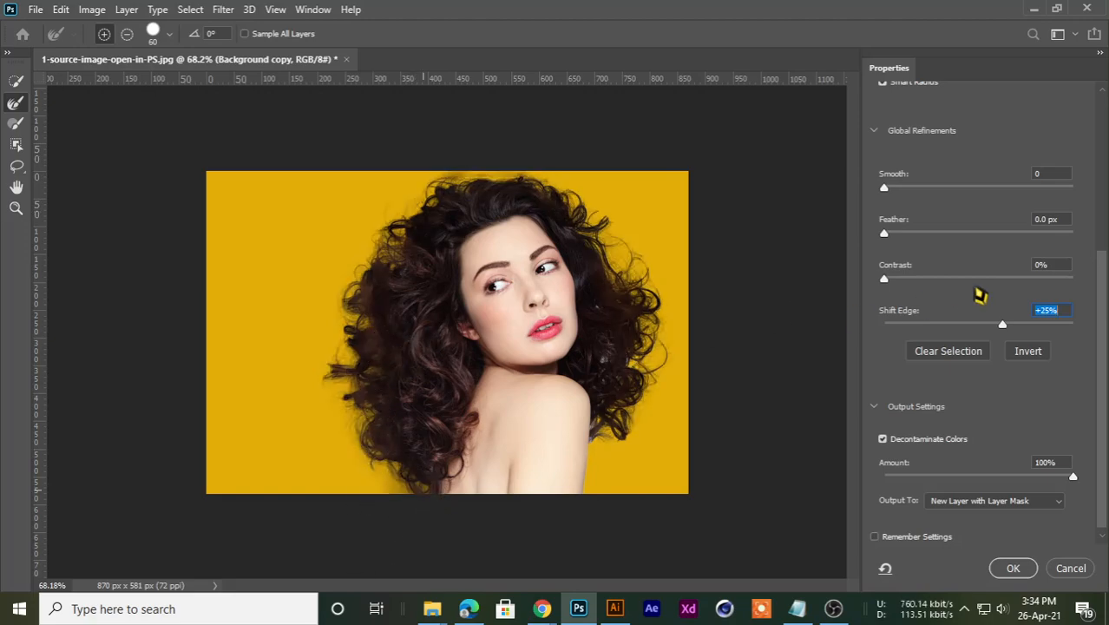
# Step: Try a Contrast of 39% on the hair mask, then set Contrast back to 0%
pyautogui.click(957, 278)
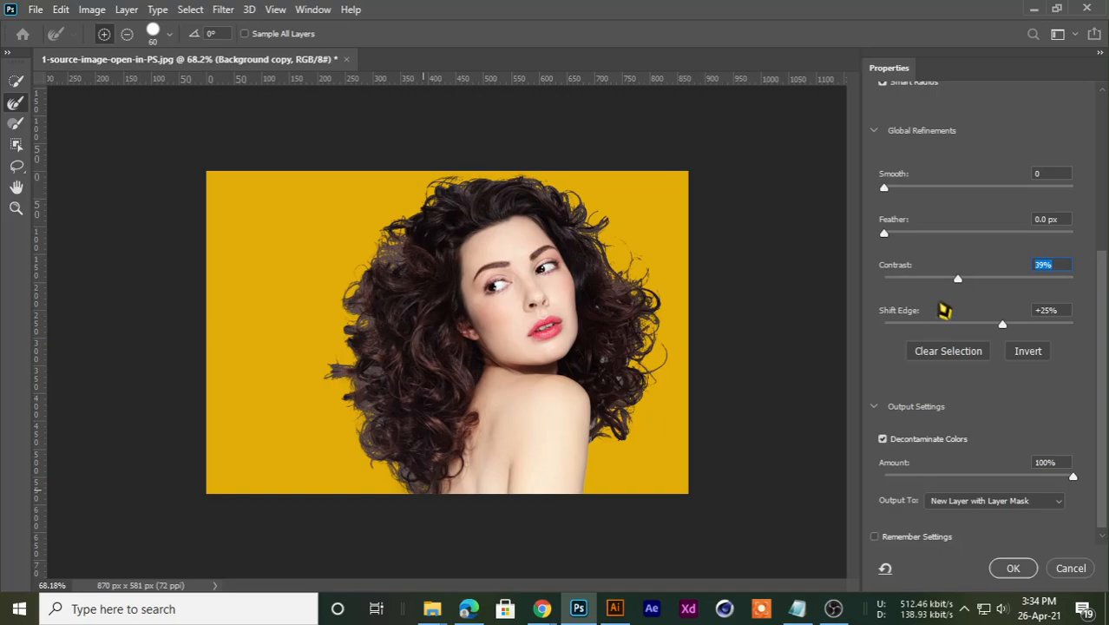
pyautogui.write('0')
pyautogui.press('Return')
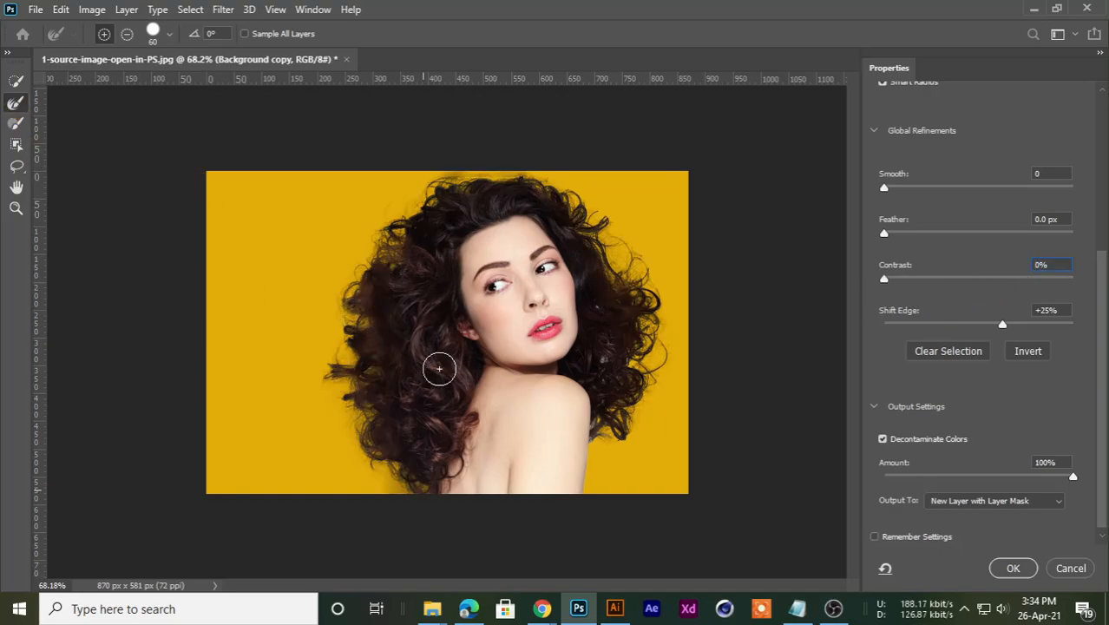
# Step: Brush over the curls on both sides with the 60 px Refine Edge Brush, then cancel Select and Mask
pyautogui.moveTo(621, 383); pyautogui.dragTo(604, 390)
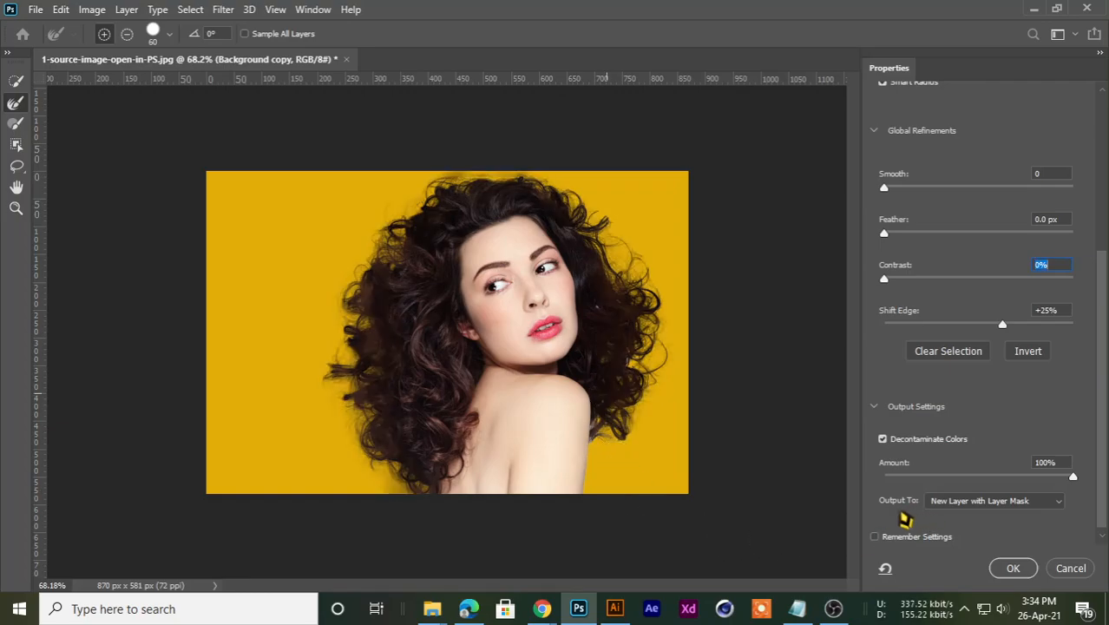
pyautogui.moveTo(346, 350); pyautogui.dragTo(348, 352)
pyautogui.moveTo(336, 375); pyautogui.dragTo(338, 374)
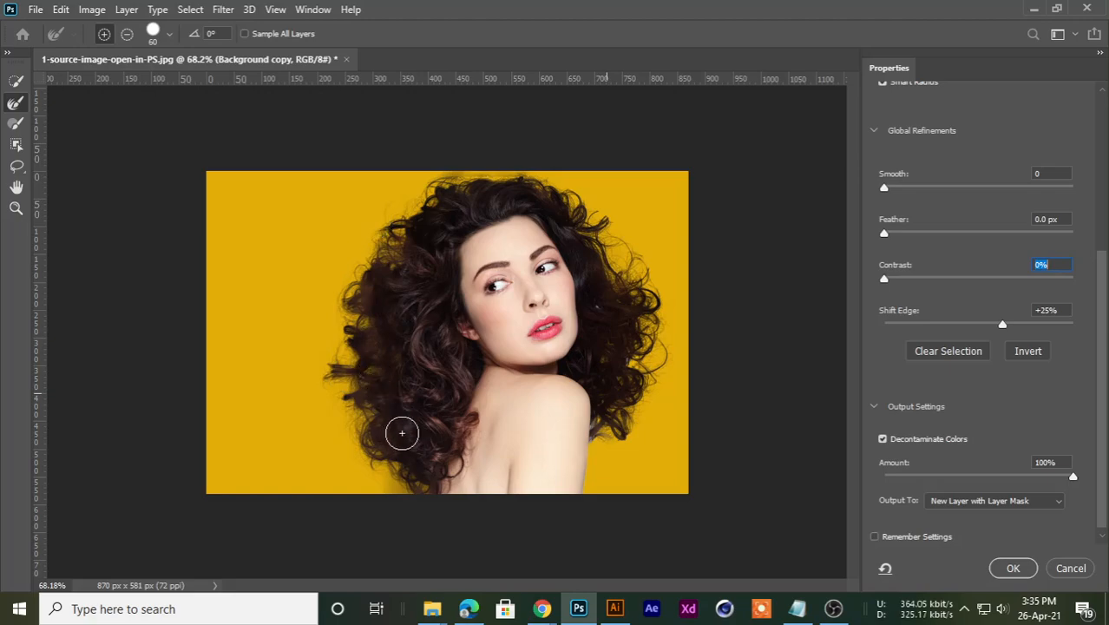
pyautogui.moveTo(360, 322); pyautogui.dragTo(379, 322)
pyautogui.moveTo(389, 272)
pyautogui.mouseDown()
pyautogui.moveTo(395, 244)
pyautogui.moveTo(355, 333)
pyautogui.mouseUp()
pyautogui.moveTo(628, 252); pyautogui.dragTo(631, 367)
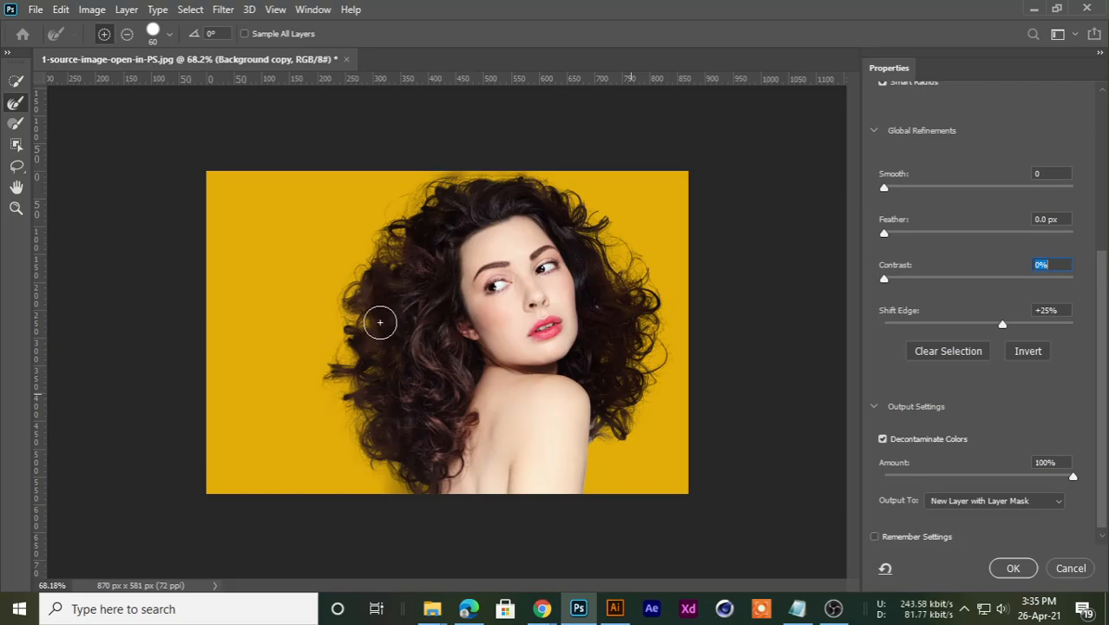
pyautogui.moveTo(378, 322); pyautogui.dragTo(362, 334)
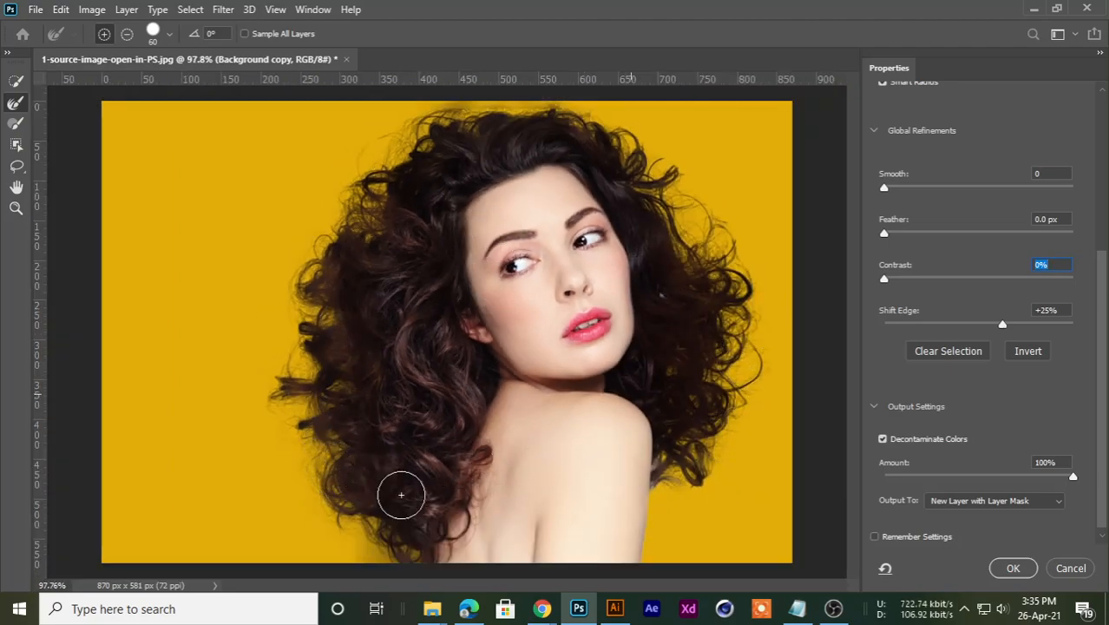
pyautogui.click(1067, 569)
pyautogui.hotkey('ctrl', '-')
pyautogui.hotkey('ctrl', '-')
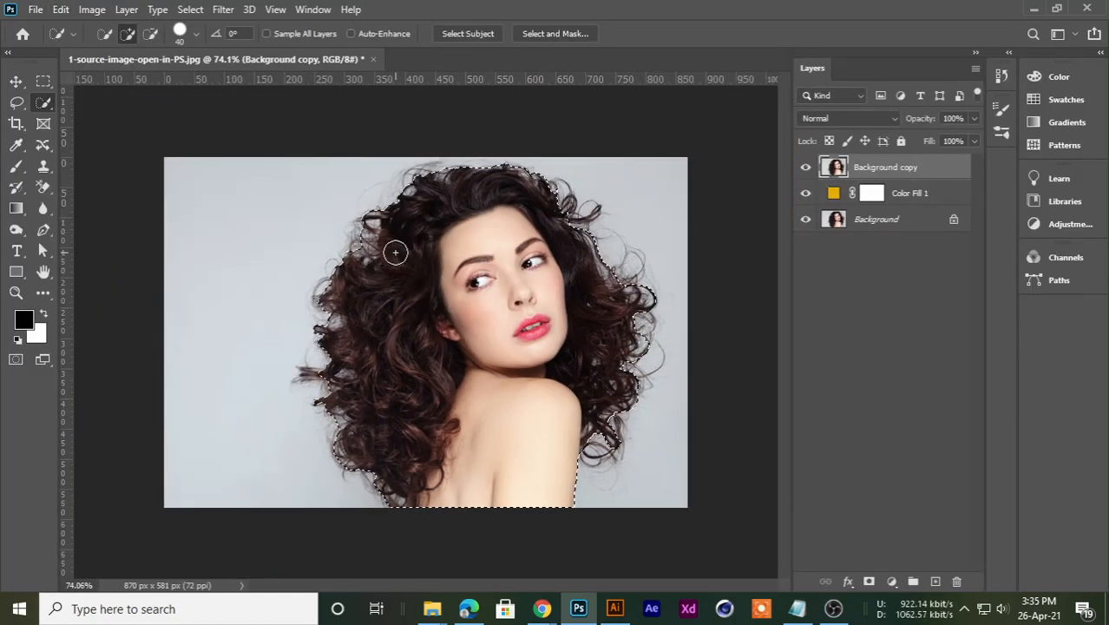
# Step: Toggle the Color Fill 1 layer's visibility off and back on
pyautogui.click(807, 193)
pyautogui.click(806, 192)
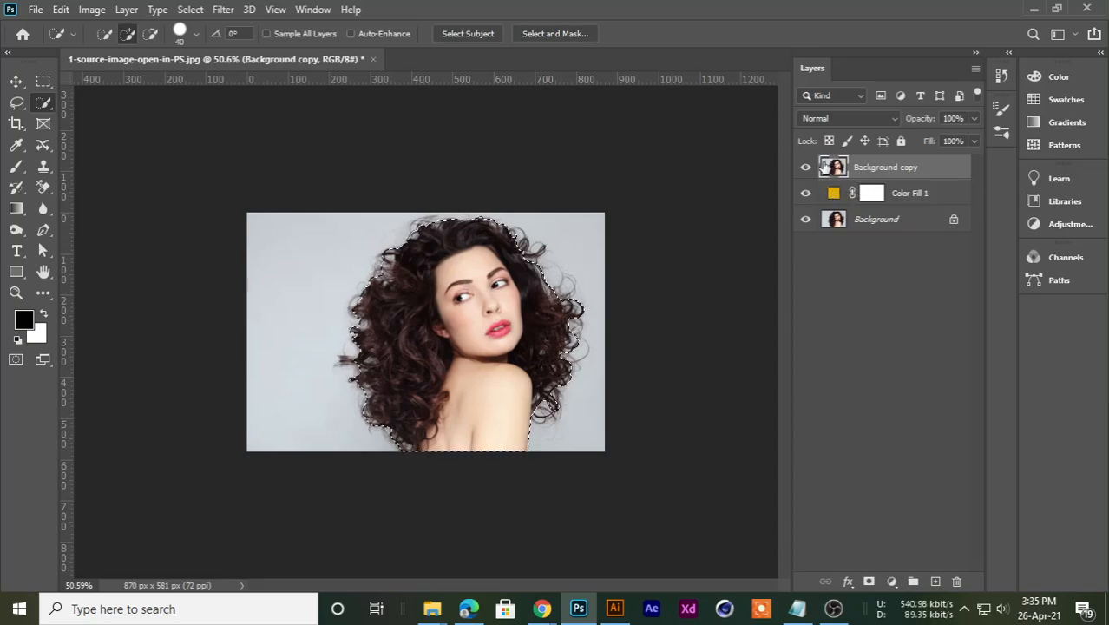
pyautogui.scroll(3, 449, 268)
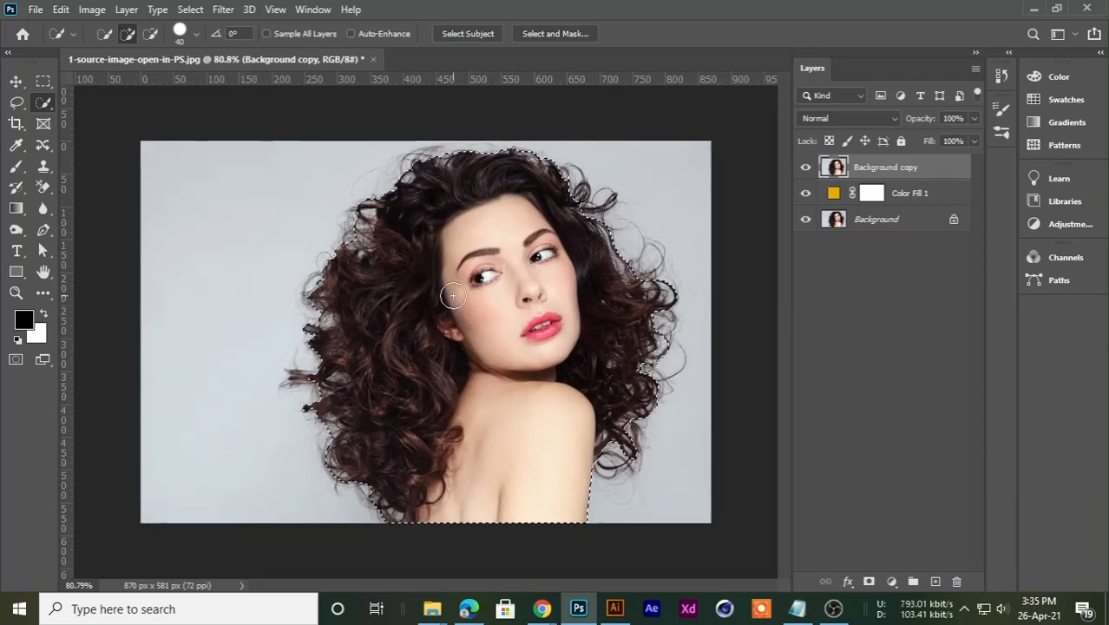
pyautogui.moveTo(43, 103); pyautogui.dragTo(104, 113)
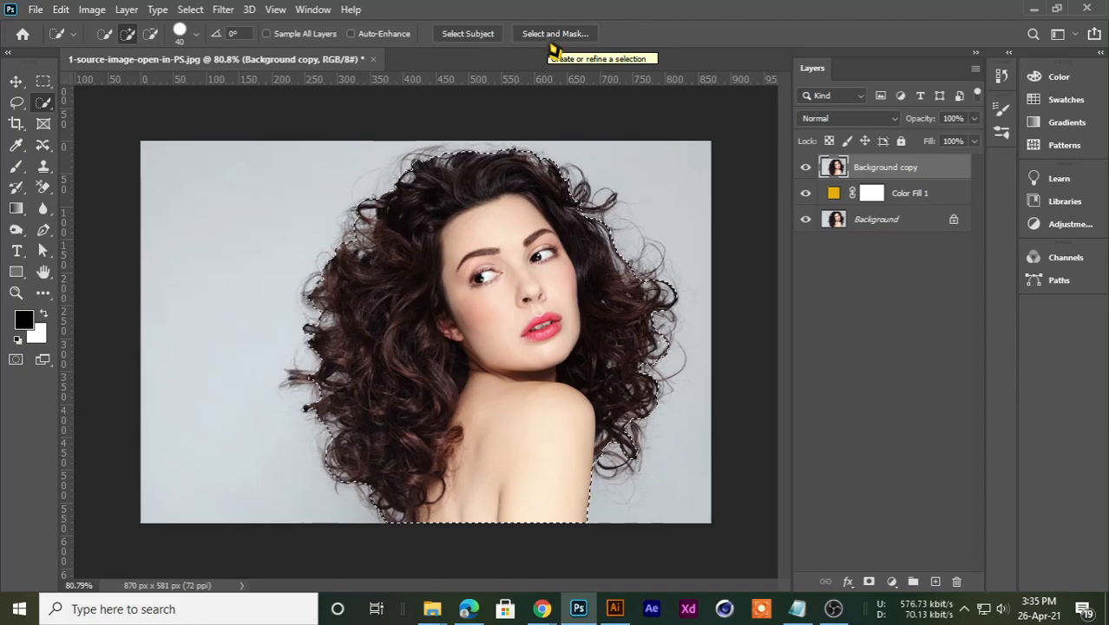
# Step: Reopen Select and Mask for the woman's selection and keep the view mode at On Layers
pyautogui.click(551, 38)
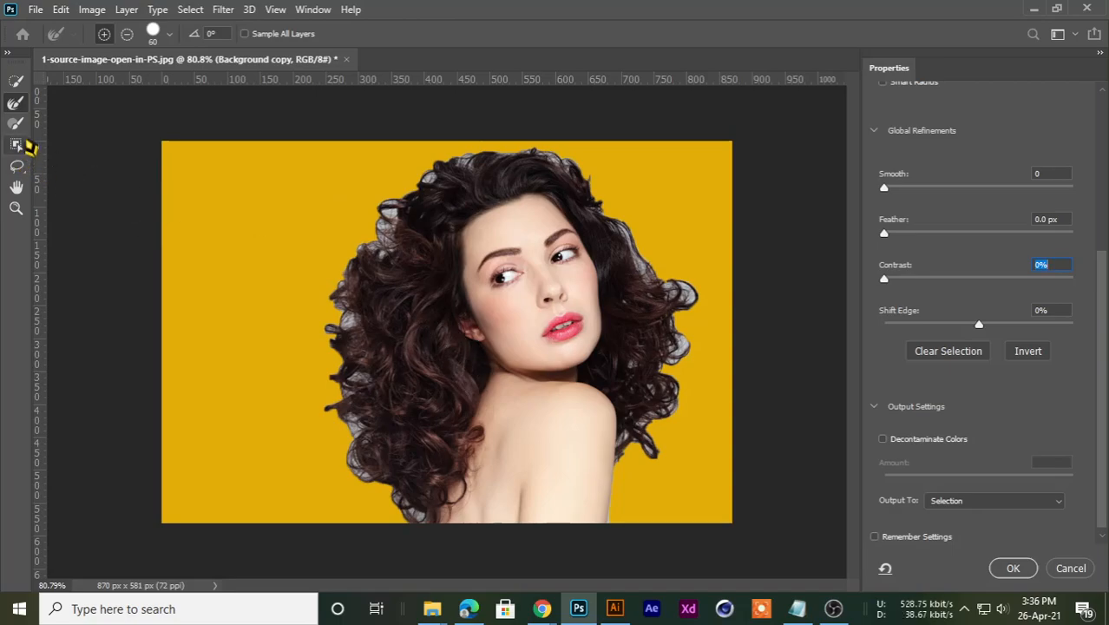
pyautogui.scroll(5, 915, 178)
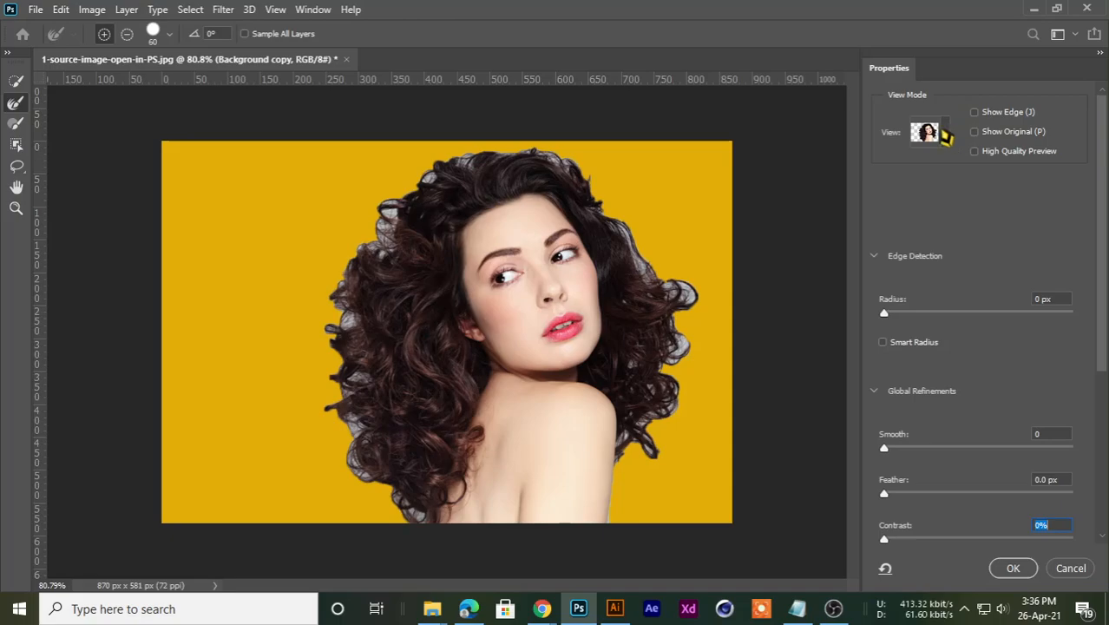
pyautogui.click(944, 132)
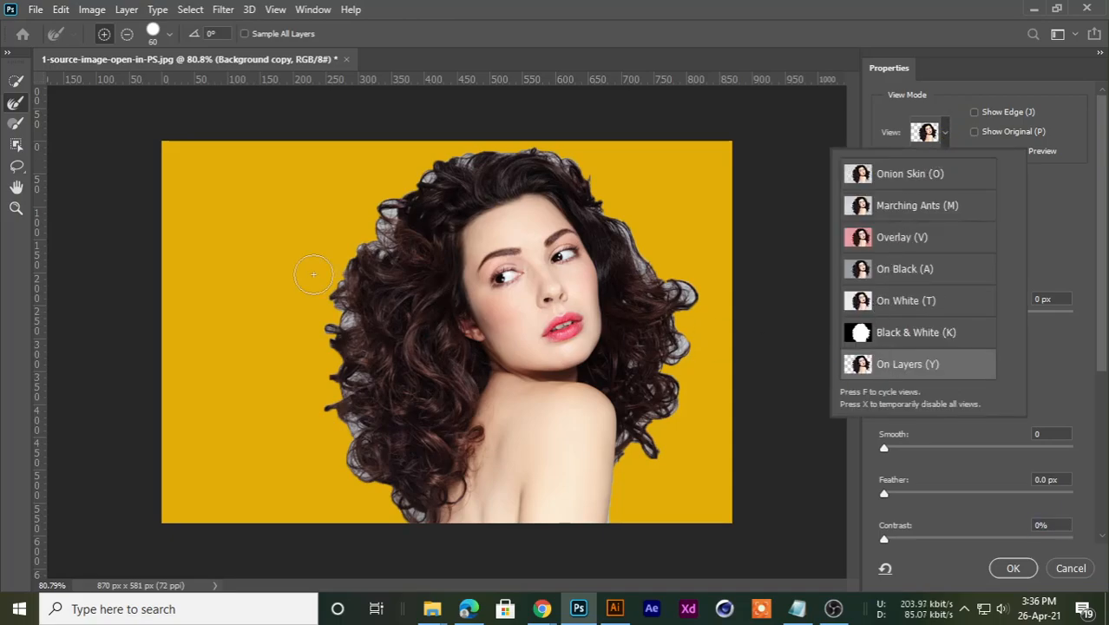
pyautogui.click(913, 334)
pyautogui.click(885, 373)
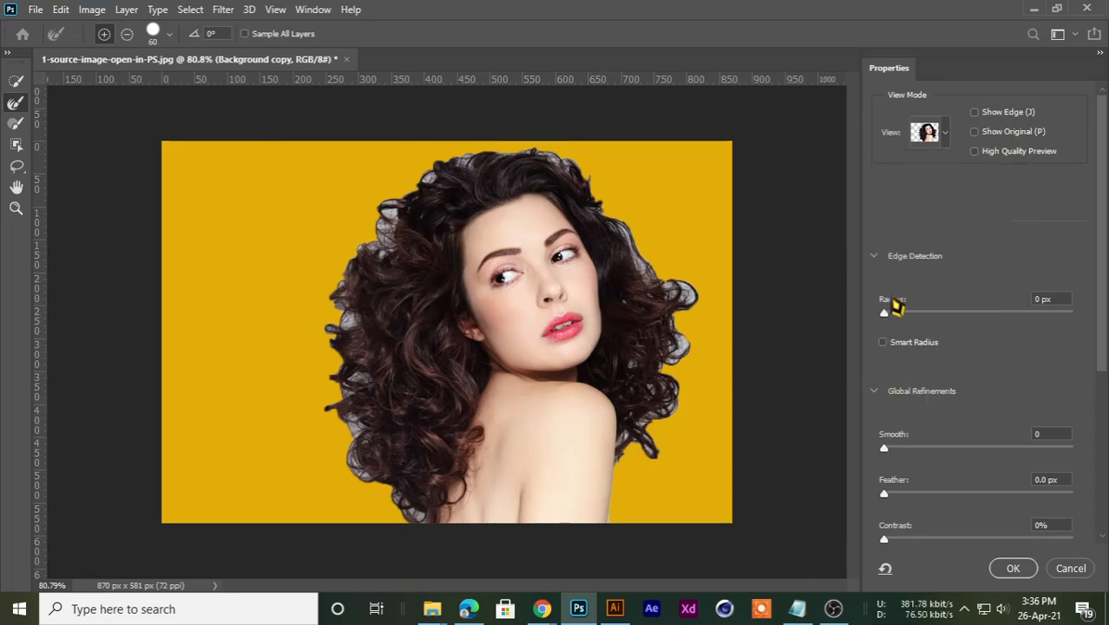
# Step: Set the edge detection Radius to 4 px with Smart Radius turned on
pyautogui.moveTo(885, 314); pyautogui.dragTo(914, 317)
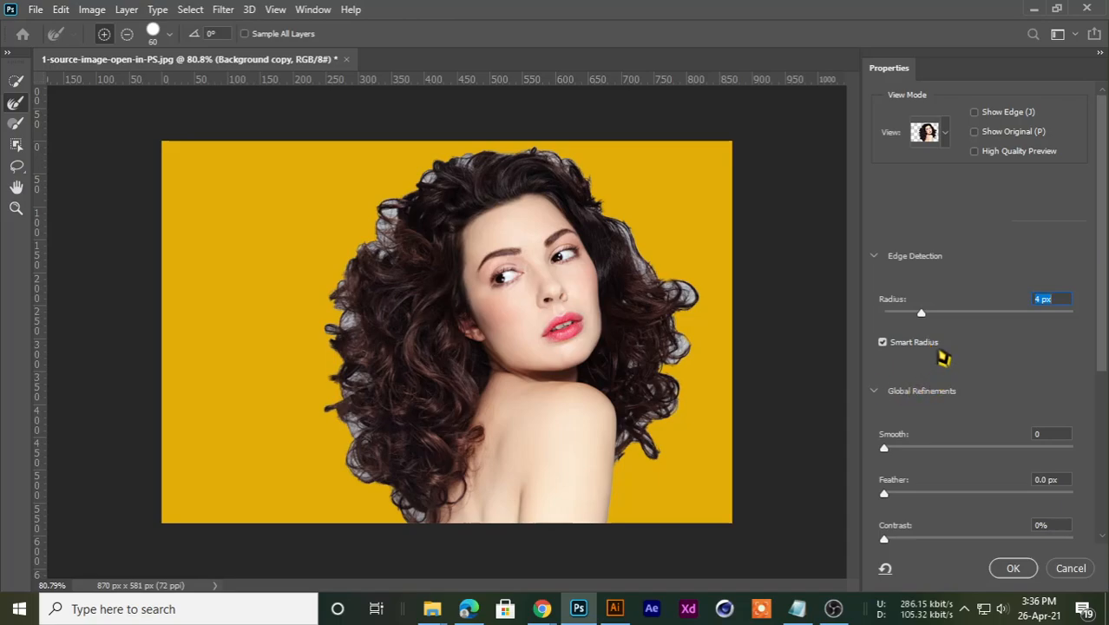
pyautogui.scroll(-4, 975, 370)
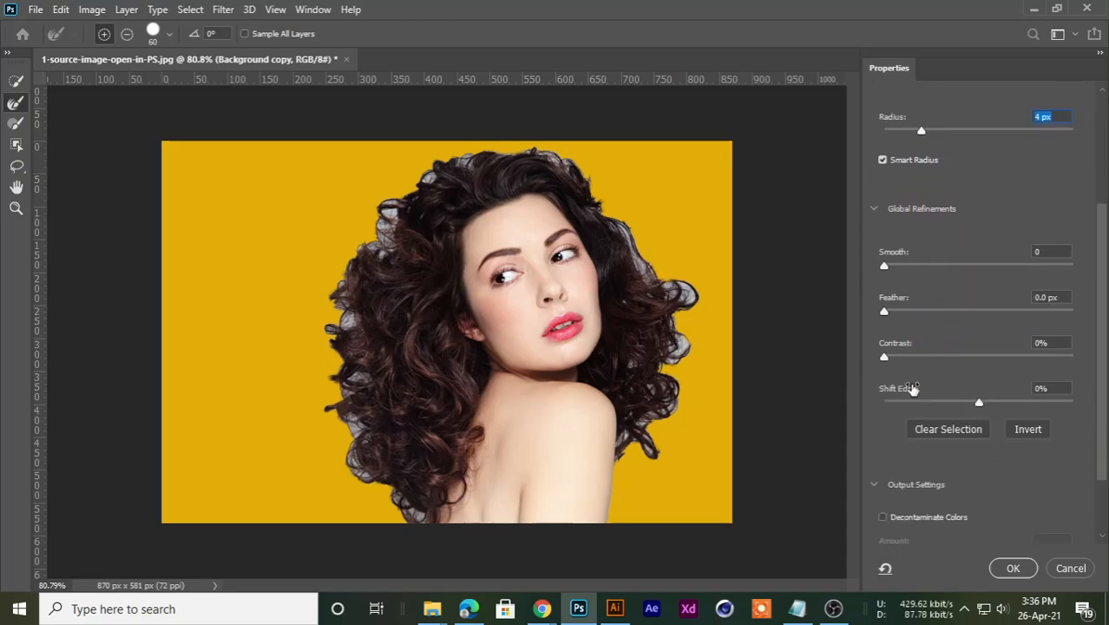
pyautogui.scroll(-2, 993, 451)
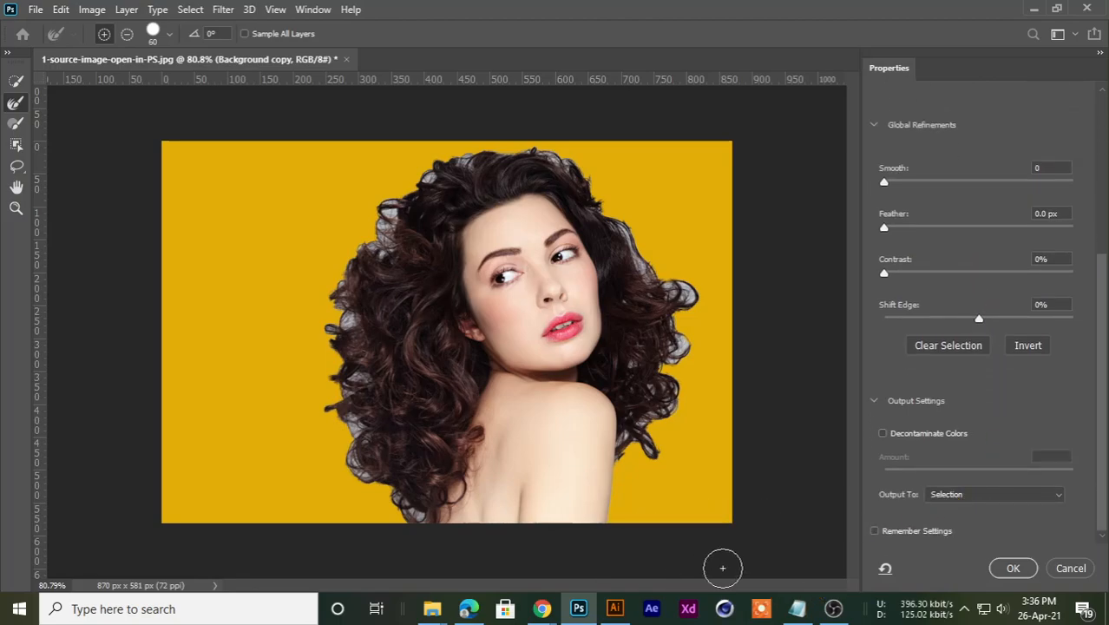
pyautogui.click(503, 542)
pyautogui.click(719, 190)
pyautogui.click(1025, 11)
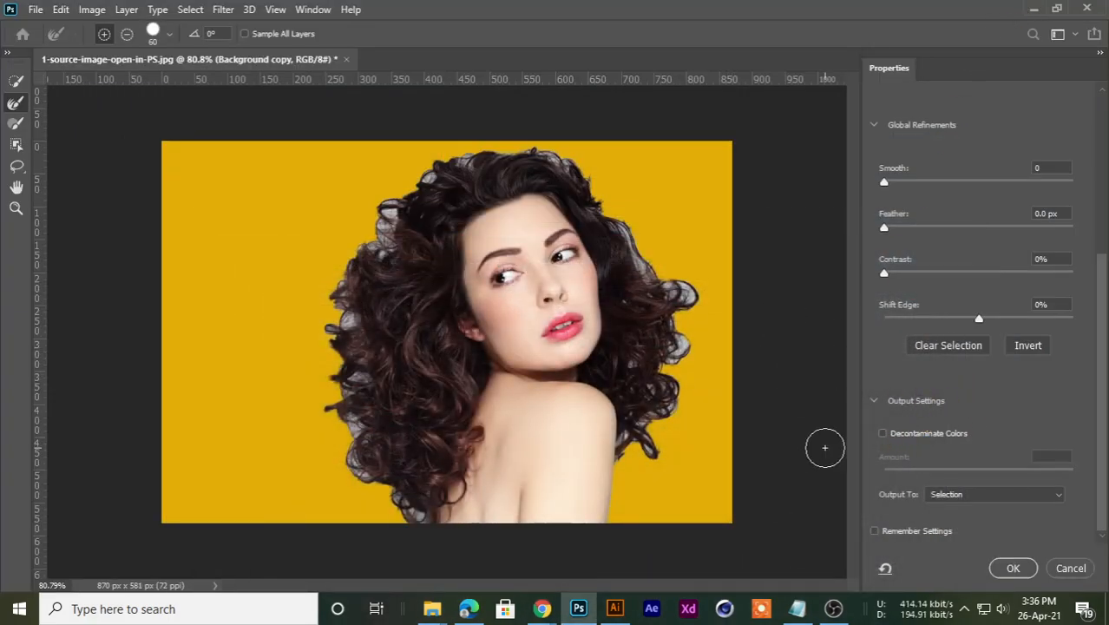
# Step: Turn on Decontaminate Colors and paint around the hair's whole outline with the 60 px Refine Edge Brush
pyautogui.click(883, 434)
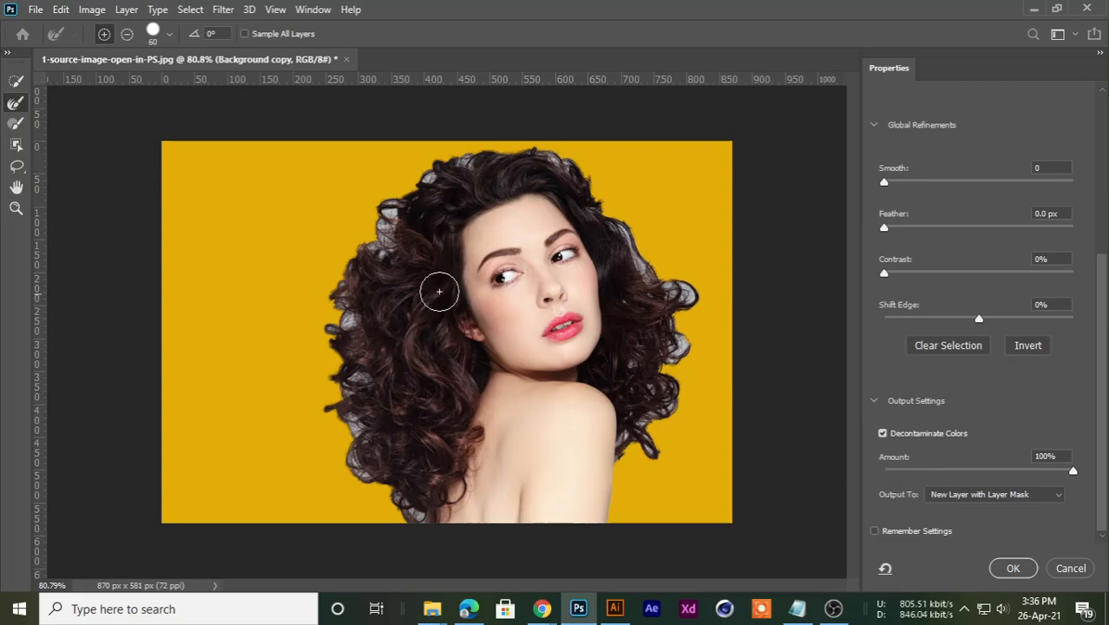
pyautogui.moveTo(396, 309)
pyautogui.mouseDown()
pyautogui.moveTo(391, 212)
pyautogui.moveTo(423, 194)
pyautogui.moveTo(330, 275)
pyautogui.moveTo(339, 428)
pyautogui.moveTo(397, 530)
pyautogui.moveTo(360, 457)
pyautogui.moveTo(368, 368)
pyautogui.moveTo(343, 425)
pyautogui.moveTo(370, 272)
pyautogui.moveTo(417, 184)
pyautogui.moveTo(532, 171)
pyautogui.moveTo(608, 253)
pyautogui.moveTo(686, 380)
pyautogui.moveTo(650, 212)
pyautogui.moveTo(697, 317)
pyautogui.moveTo(674, 414)
pyautogui.moveTo(691, 269)
pyautogui.mouseUp()
pyautogui.moveTo(658, 363)
pyautogui.mouseDown()
pyautogui.moveTo(660, 271)
pyautogui.moveTo(659, 287)
pyautogui.moveTo(570, 161)
pyautogui.moveTo(627, 225)
pyautogui.moveTo(675, 333)
pyautogui.moveTo(672, 409)
pyautogui.moveTo(649, 453)
pyautogui.moveTo(681, 295)
pyautogui.moveTo(598, 174)
pyautogui.moveTo(533, 153)
pyautogui.moveTo(464, 155)
pyautogui.moveTo(392, 199)
pyautogui.moveTo(355, 253)
pyautogui.moveTo(332, 320)
pyautogui.moveTo(334, 379)
pyautogui.moveTo(372, 480)
pyautogui.moveTo(405, 518)
pyautogui.moveTo(328, 334)
pyautogui.mouseUp()
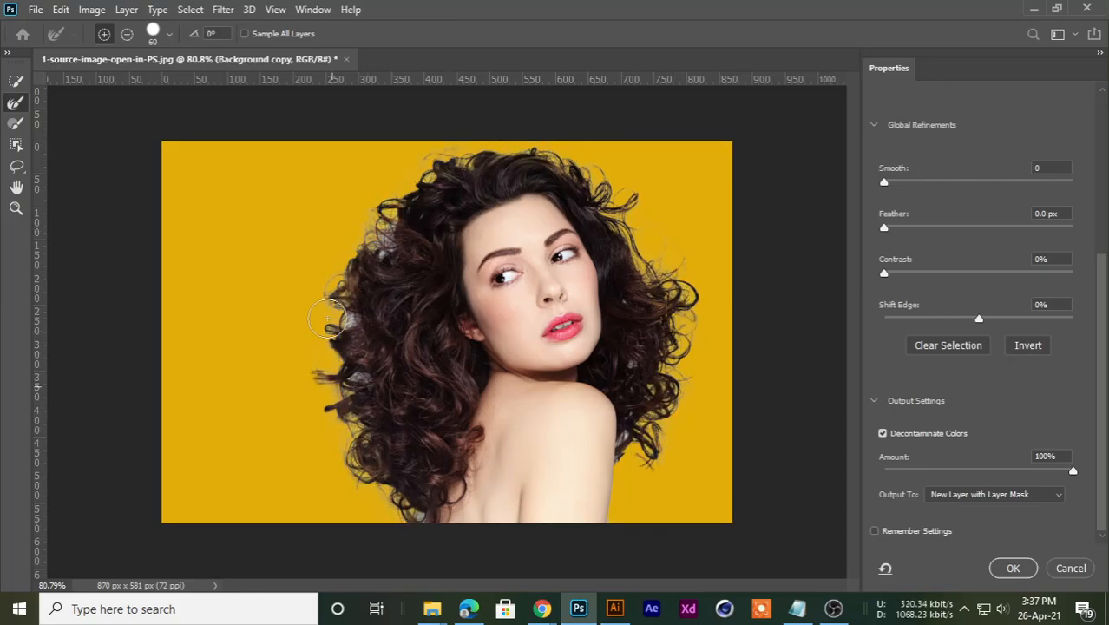
pyautogui.moveTo(336, 288); pyautogui.dragTo(359, 404)
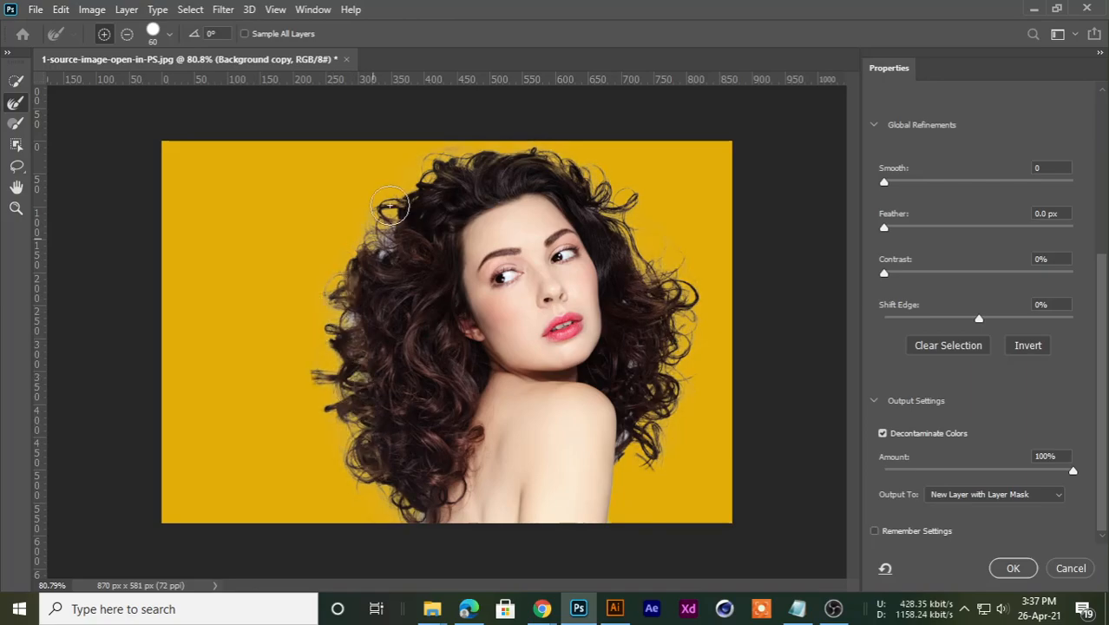
pyautogui.moveTo(352, 351)
pyautogui.mouseDown()
pyautogui.moveTo(395, 214)
pyautogui.moveTo(435, 149)
pyautogui.moveTo(343, 325)
pyautogui.moveTo(362, 263)
pyautogui.mouseUp()
pyautogui.moveTo(436, 177); pyautogui.dragTo(455, 148)
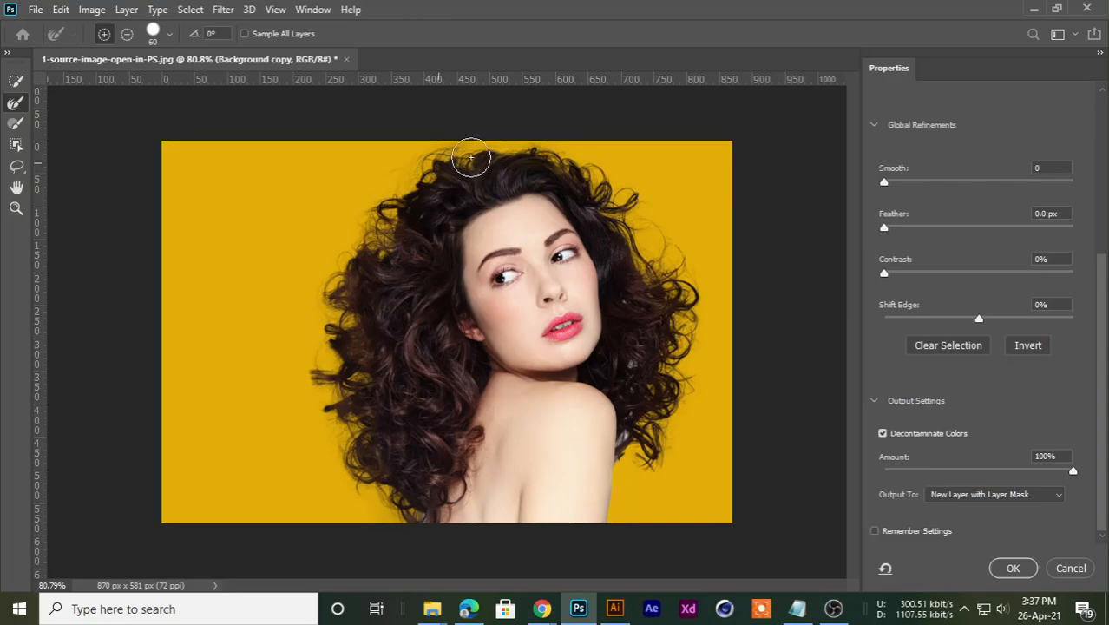
pyautogui.moveTo(649, 391)
pyautogui.mouseDown()
pyautogui.moveTo(673, 302)
pyautogui.moveTo(679, 364)
pyautogui.mouseUp()
pyautogui.moveTo(647, 447); pyautogui.dragTo(647, 463)
# Step: Refine the curls beside the shoulder, reducing the Refine Edge Brush to 10 px for the gap between the arm and hair
pyautogui.scroll(4, 641, 429)
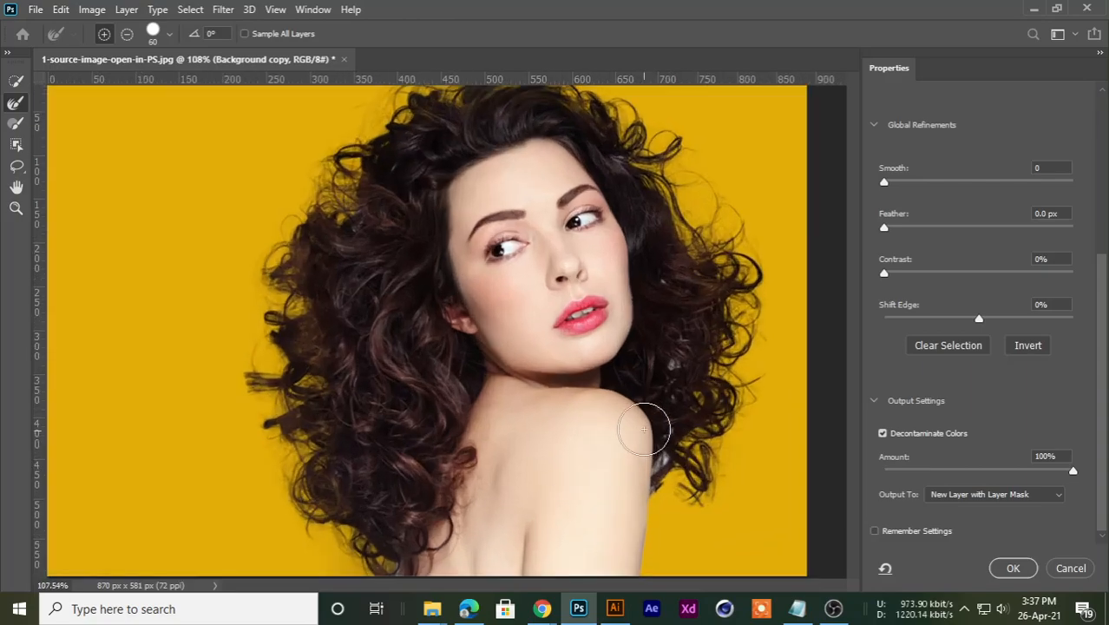
pyautogui.moveTo(700, 371); pyautogui.dragTo(696, 431)
pyautogui.scroll(4, 701, 460)
pyautogui.scroll(1, 700, 460)
pyautogui.press('[')
pyautogui.press('[')
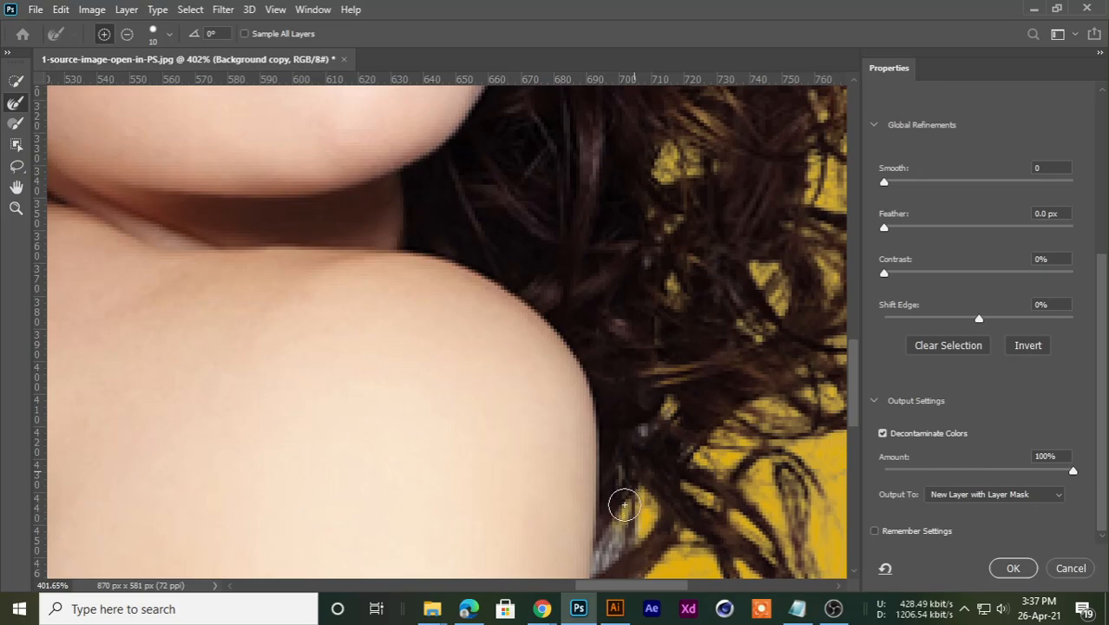
pyautogui.moveTo(617, 550); pyautogui.dragTo(614, 568)
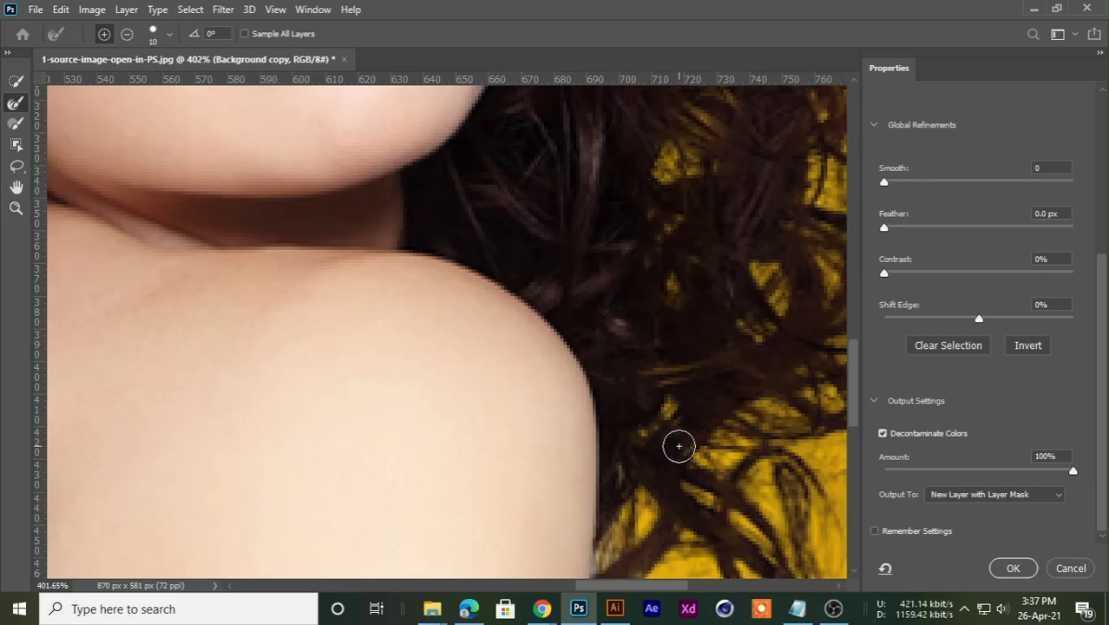
pyautogui.scroll(-4, 676, 443)
pyautogui.scroll(-5, 358, 328)
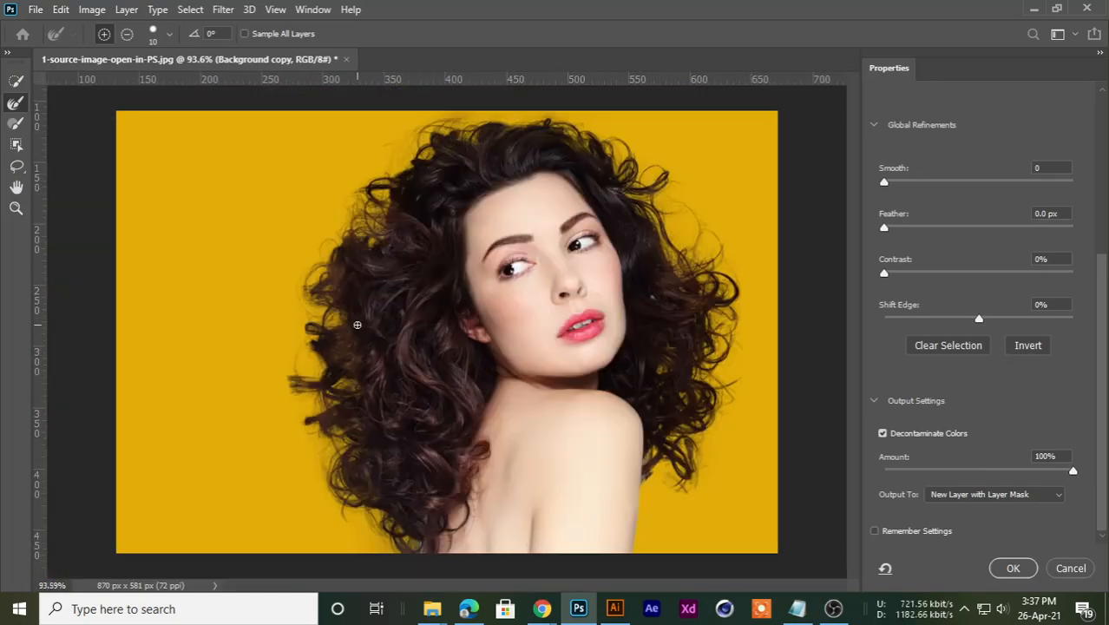
# Step: Enlarge the Refine Edge Brush to 35 px and set Shift Edge to +19%
pyautogui.scroll(1, 357, 341)
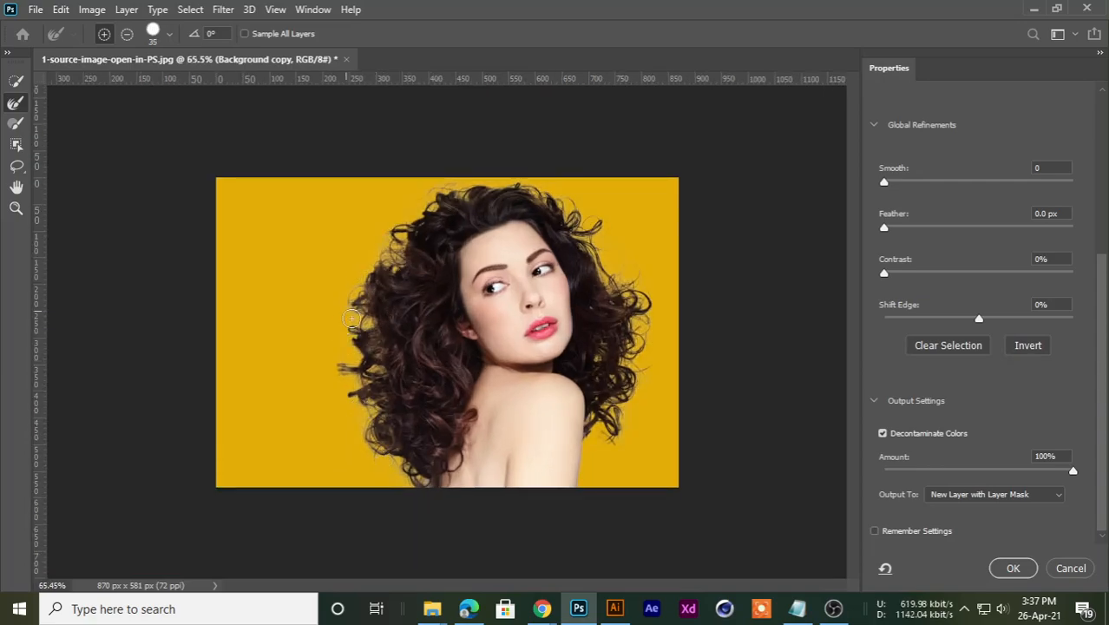
pyautogui.scroll(3, 366, 247)
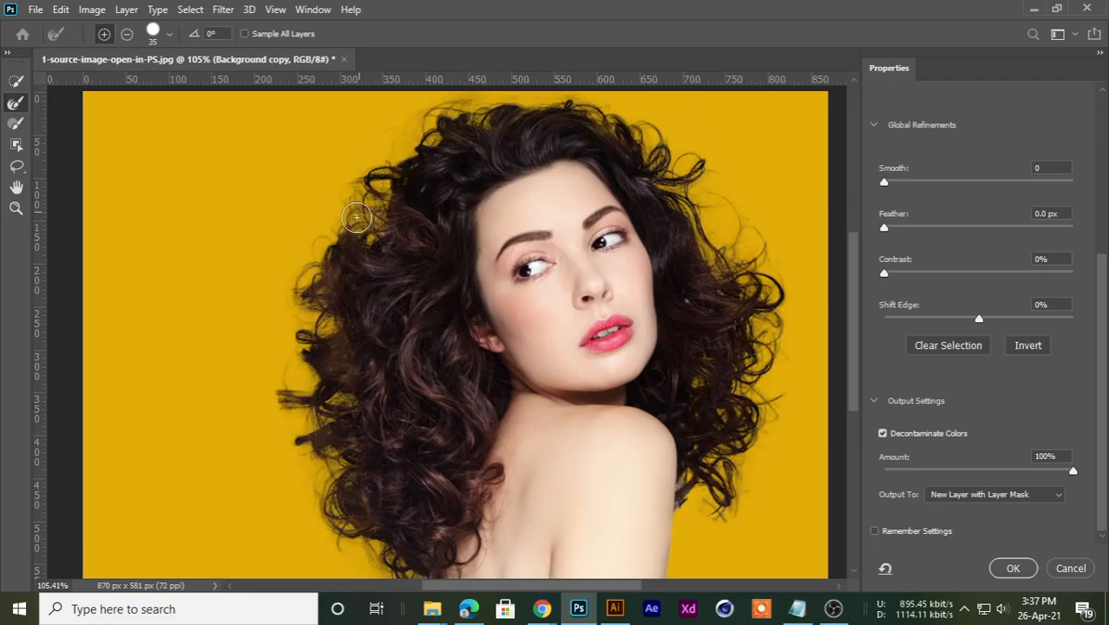
pyautogui.scroll(-4, 329, 126)
pyautogui.scroll(1, 424, 257)
pyautogui.scroll(-1, 365, 285)
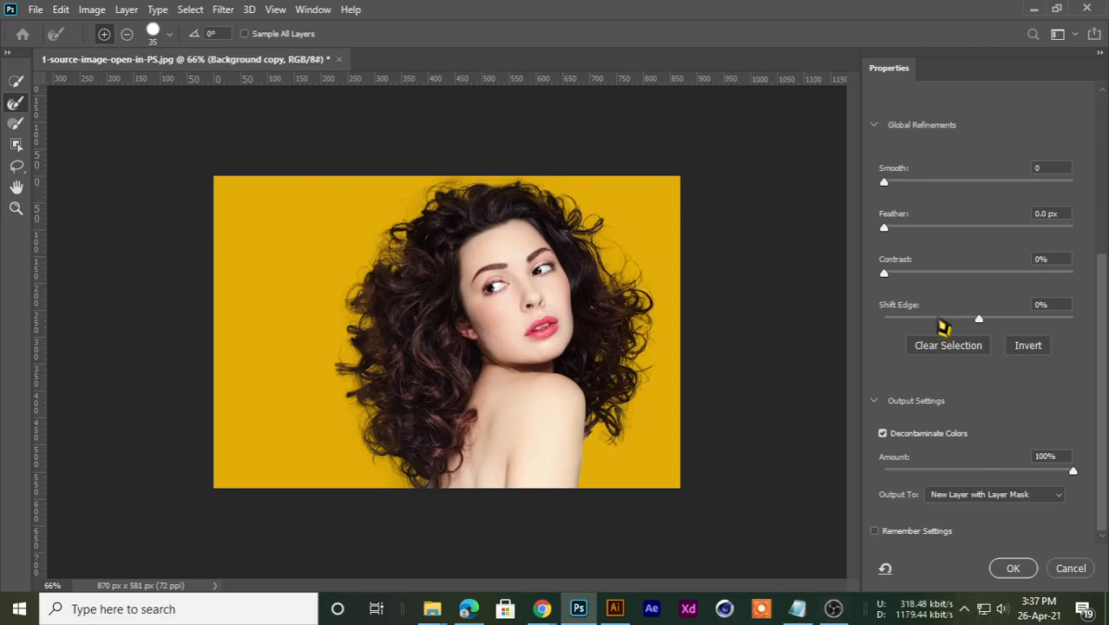
pyautogui.scroll(2, 937, 313)
pyautogui.scroll(3, 436, 317)
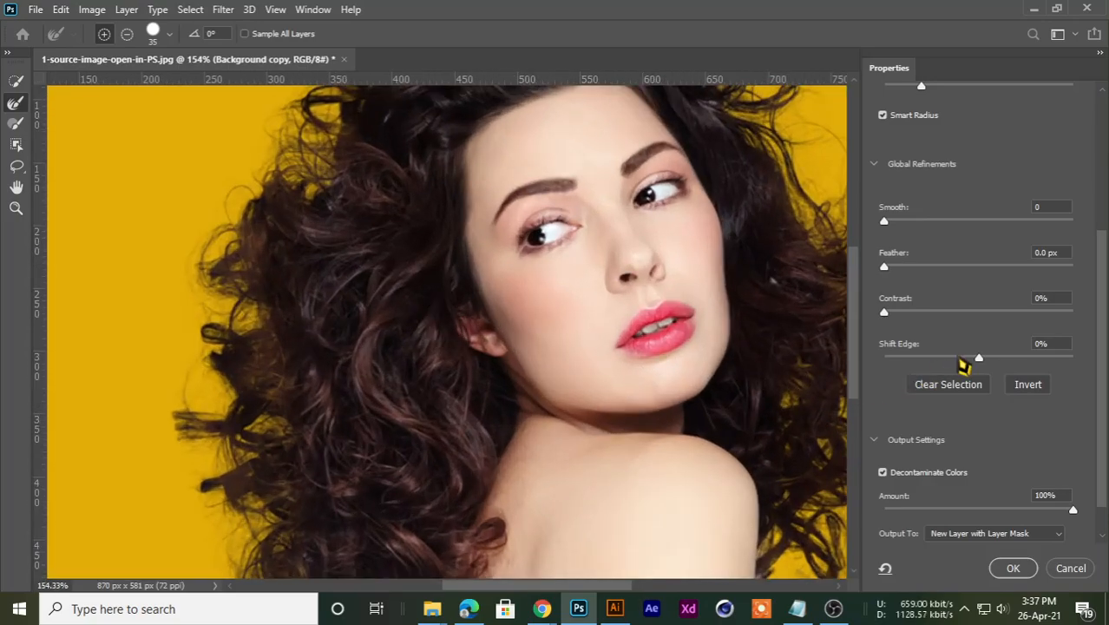
pyautogui.moveTo(980, 361); pyautogui.dragTo(997, 365)
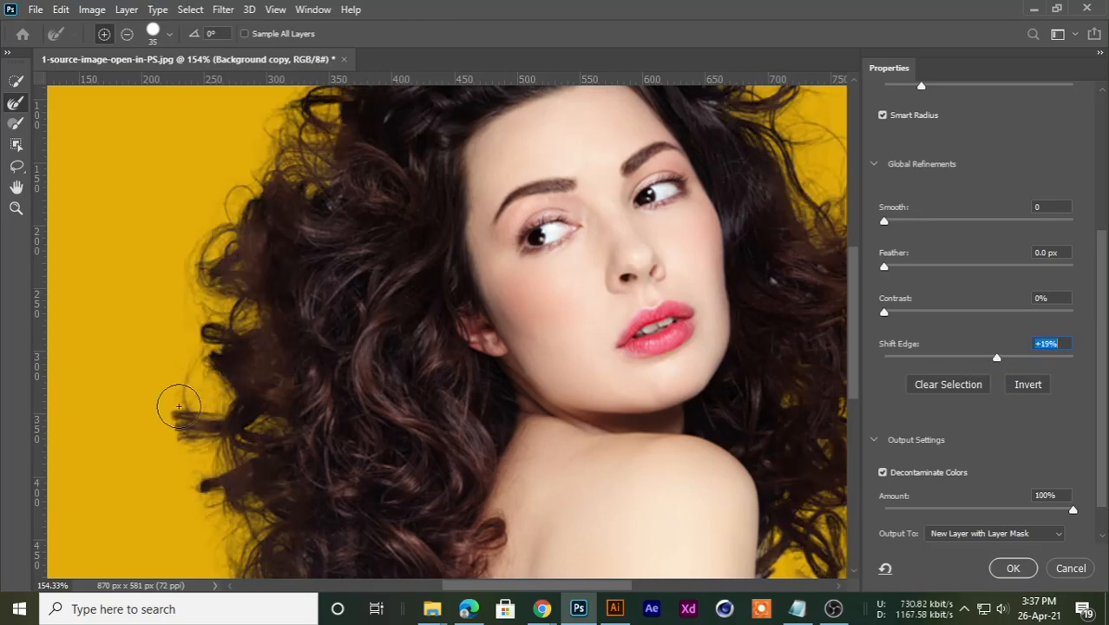
# Step: Set the mask's Feather to 1.0 px to soften the edges of the curls
pyautogui.scroll(-4, 411, 367)
pyautogui.scroll(3, 414, 380)
pyautogui.scroll(-1, 414, 380)
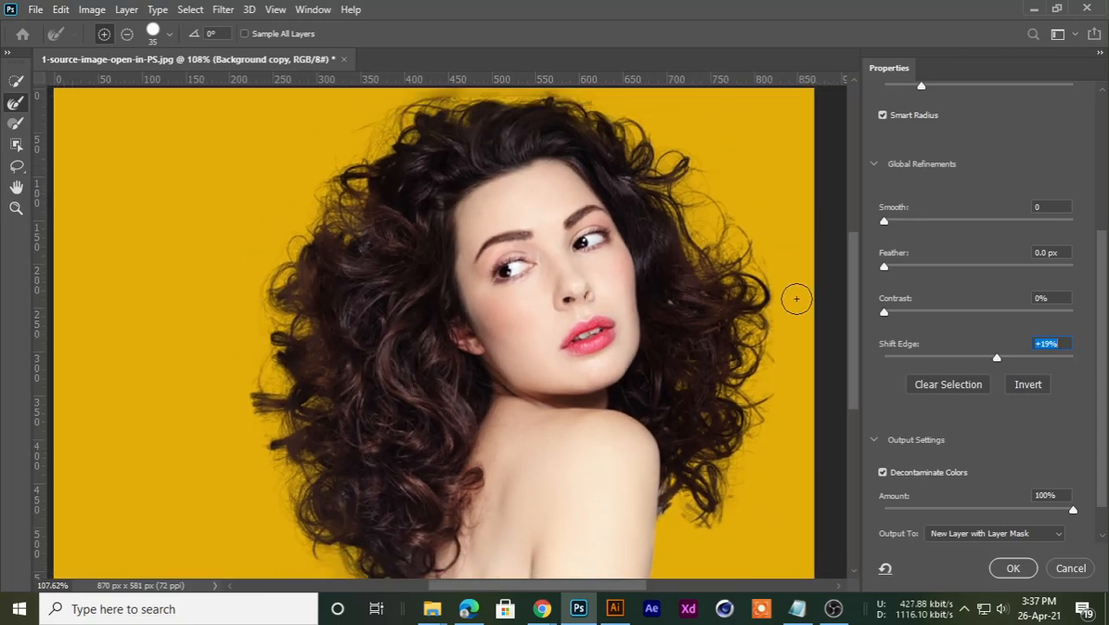
pyautogui.scroll(5, 347, 248)
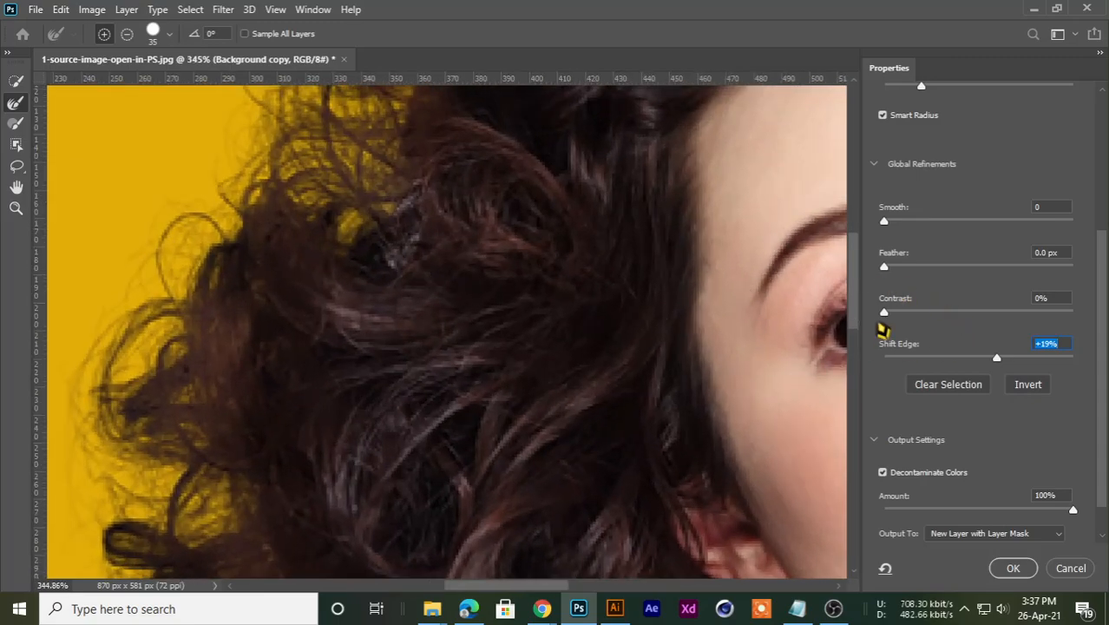
pyautogui.moveTo(885, 276); pyautogui.dragTo(899, 274)
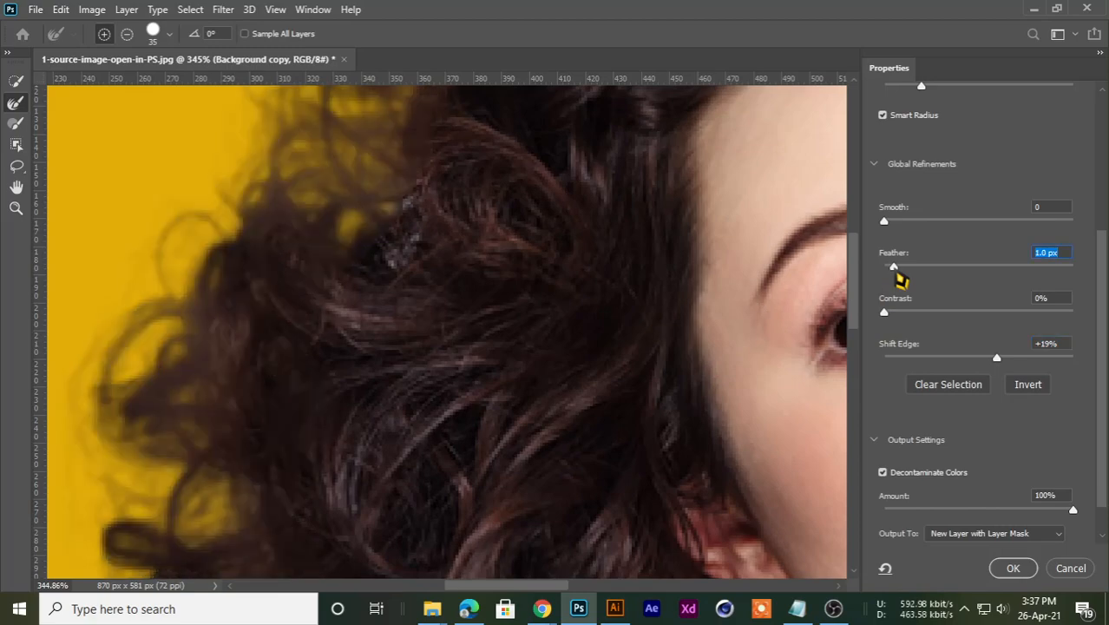
pyautogui.click(544, 237)
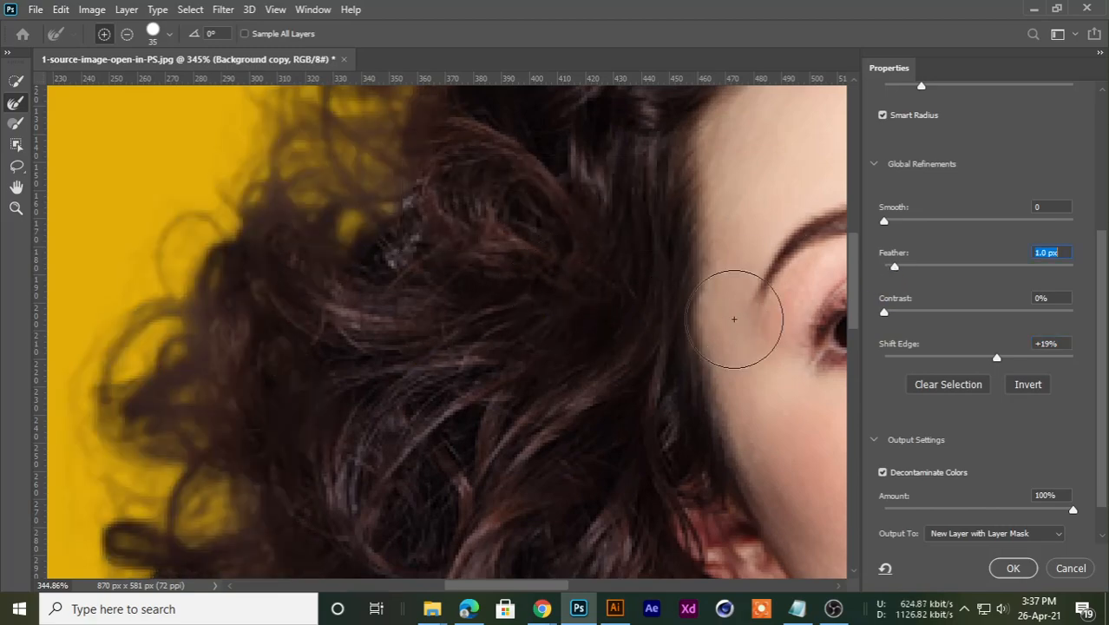
# Step: Output the refined hair selection as a New Layer with Layer Mask and finish Select and Mask
pyautogui.click(537, 346)
pyautogui.click(538, 239)
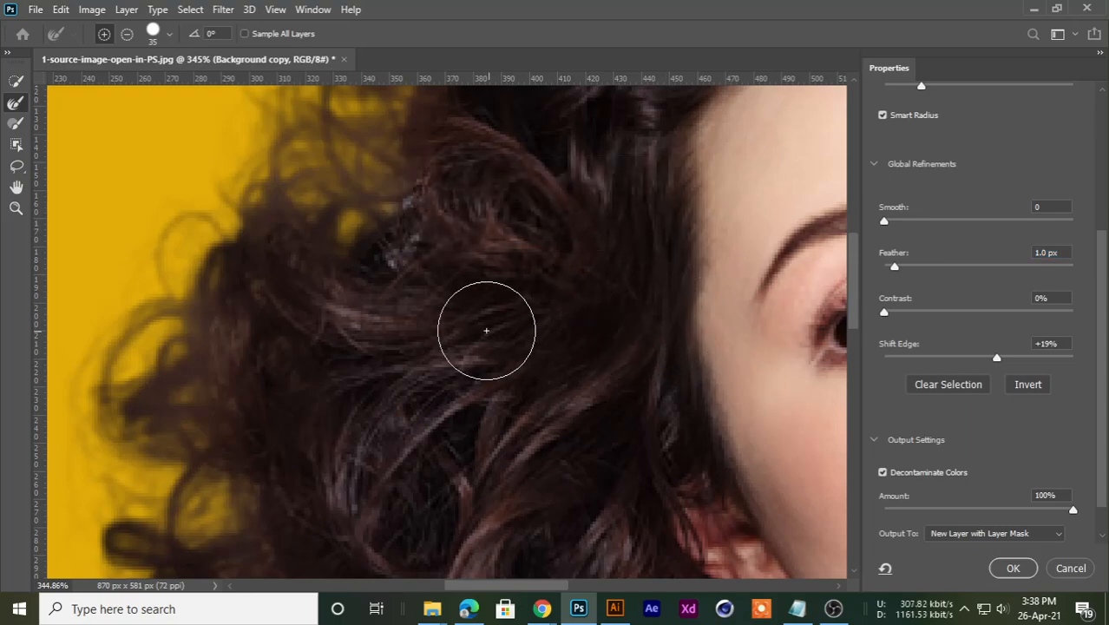
pyautogui.scroll(-5, 434, 330)
pyautogui.scroll(3, 590, 390)
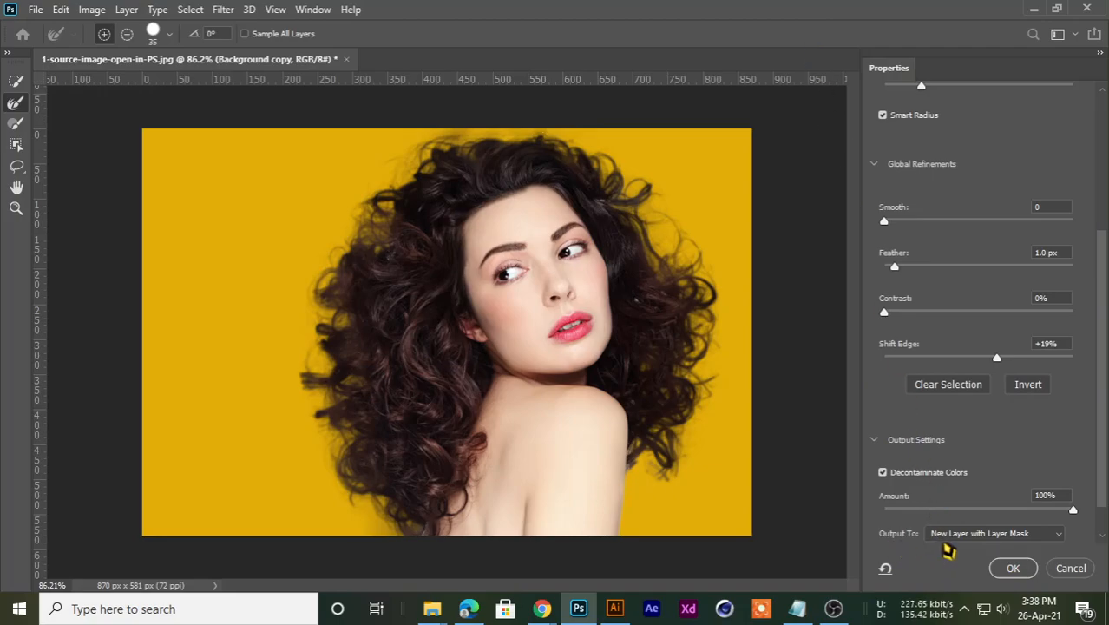
pyautogui.click(950, 536)
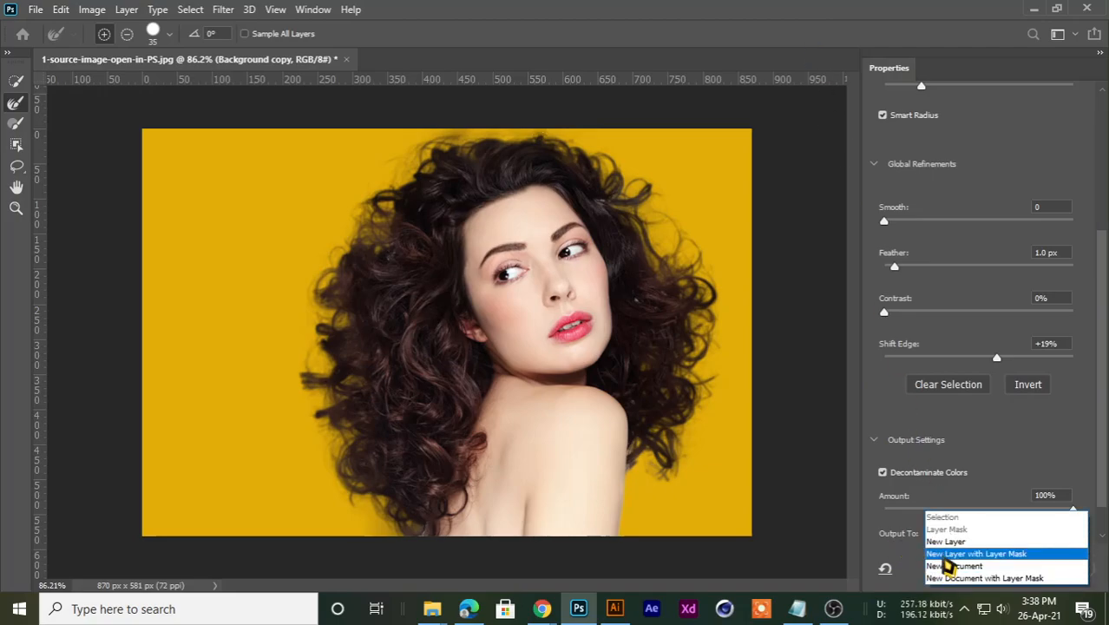
pyautogui.click(946, 556)
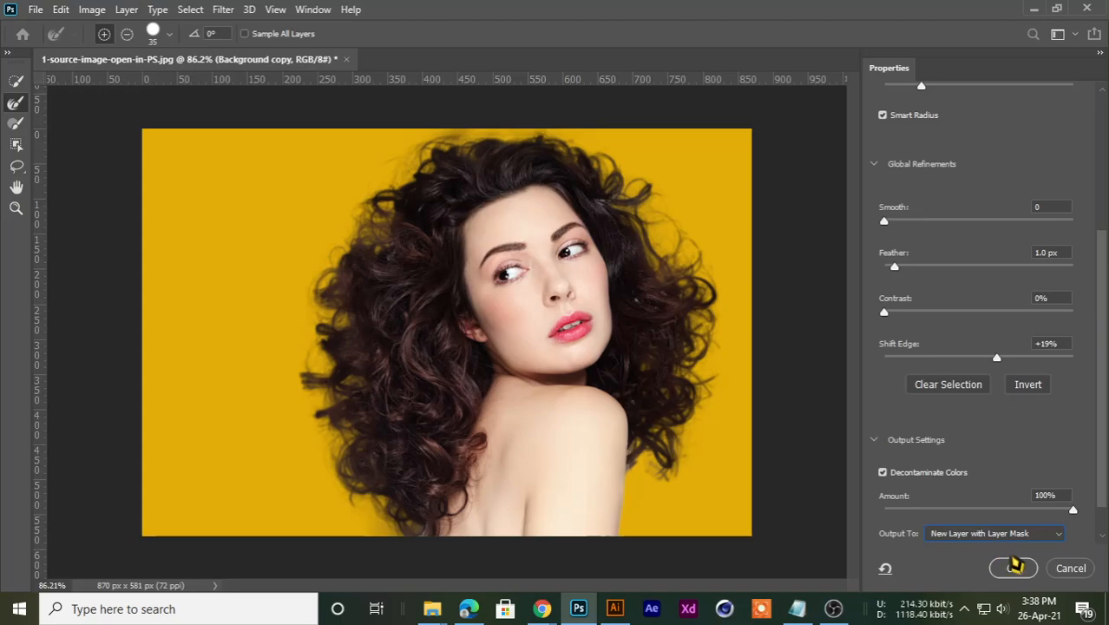
pyautogui.click(1012, 567)
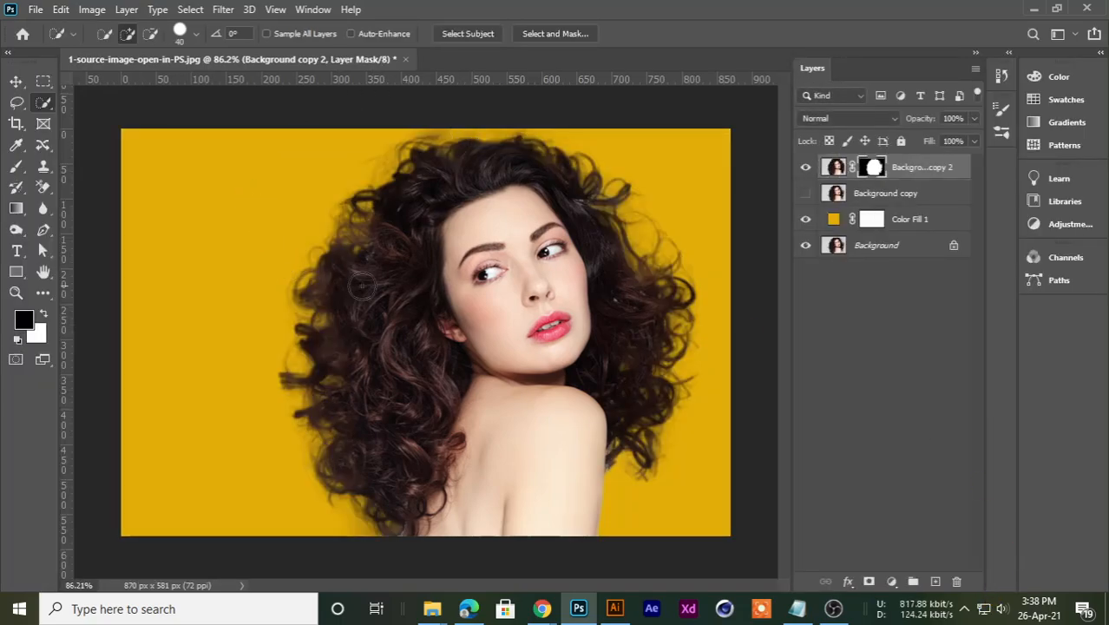
# Step: Compare the masked hair with the original photo by toggling the two background copy layers, and examine the curl edges against the yellow fill
pyautogui.scroll(-3, 351, 286)
pyautogui.click(800, 173)
pyautogui.click(800, 176)
pyautogui.click(805, 194)
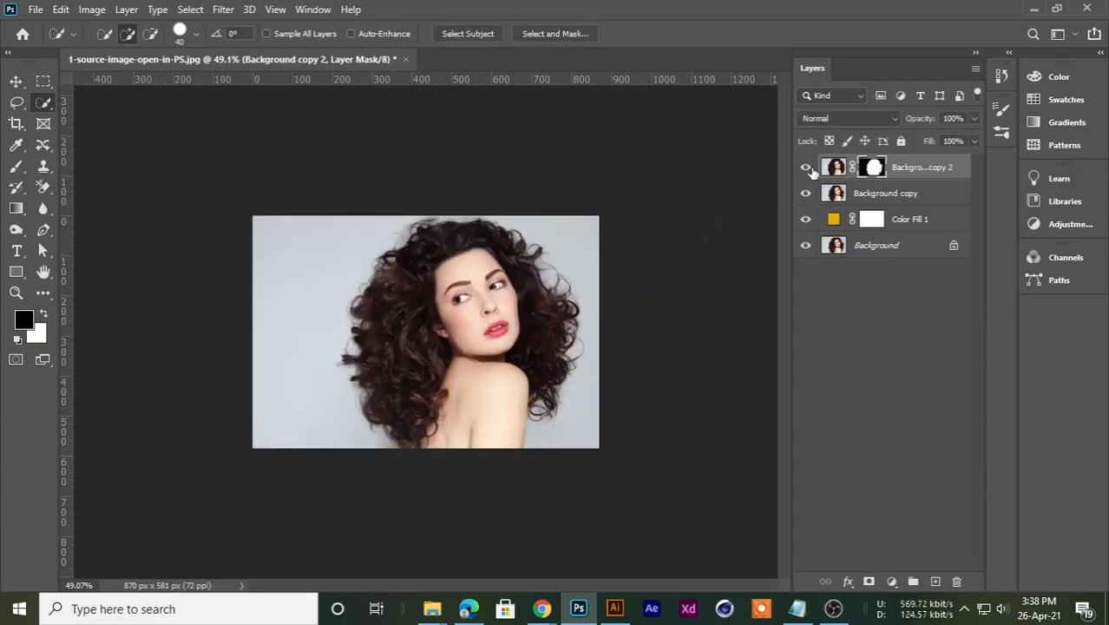
pyautogui.click(807, 168)
pyautogui.click(806, 168)
pyautogui.click(805, 194)
pyautogui.hotkey('ctrl', '+')
pyautogui.hotkey('ctrl', '+')
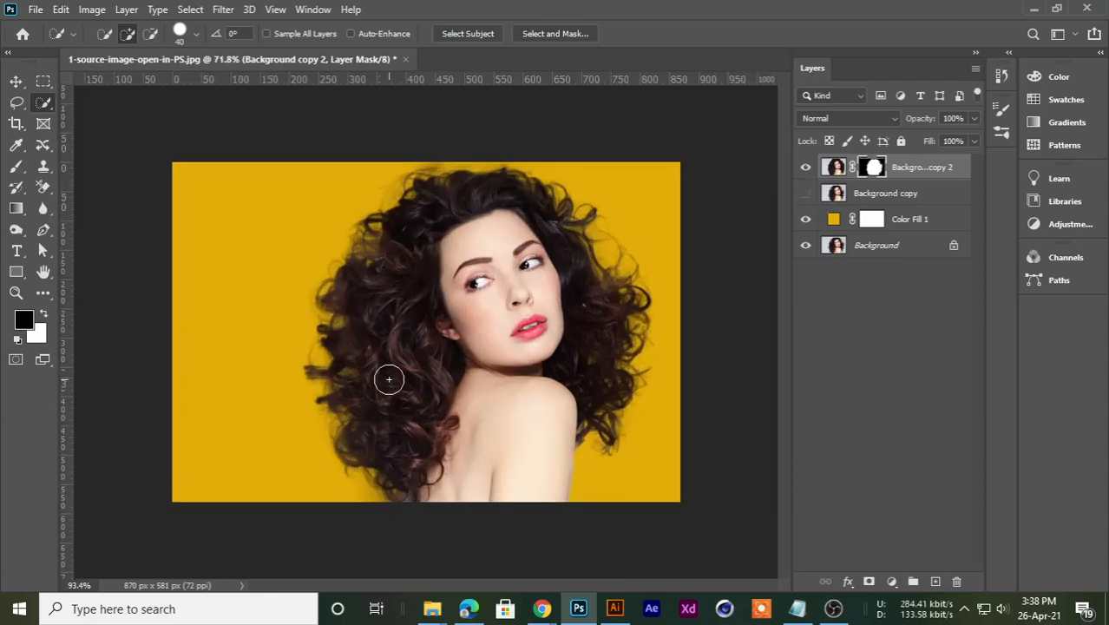
pyautogui.hotkey('ctrl', '-')
pyautogui.hotkey('ctrl', '0')
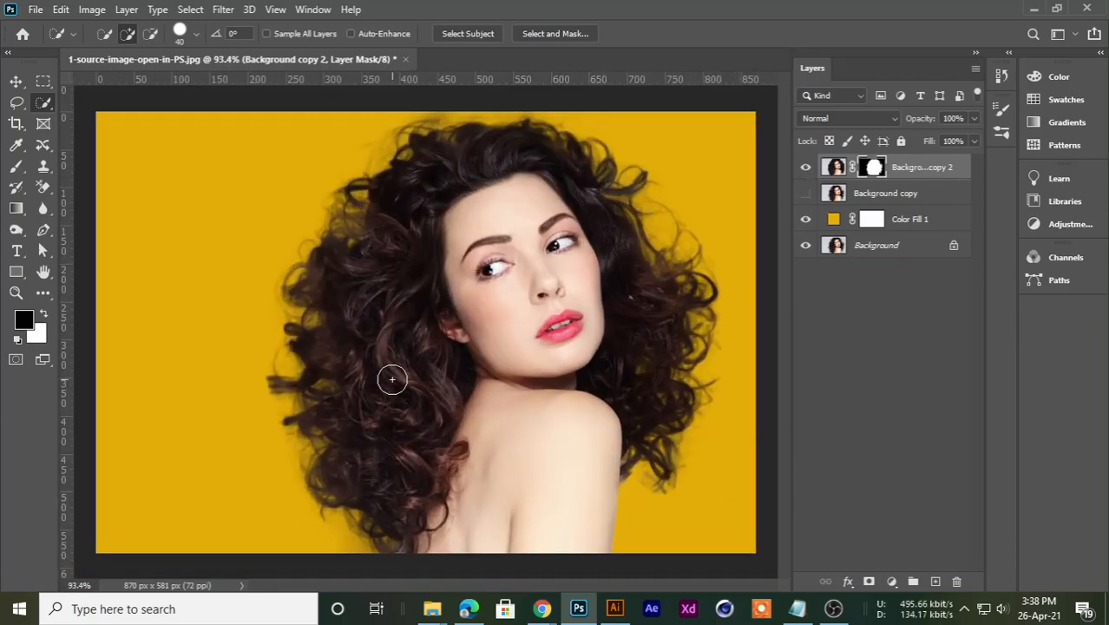
pyautogui.scroll(-2, 362, 367)
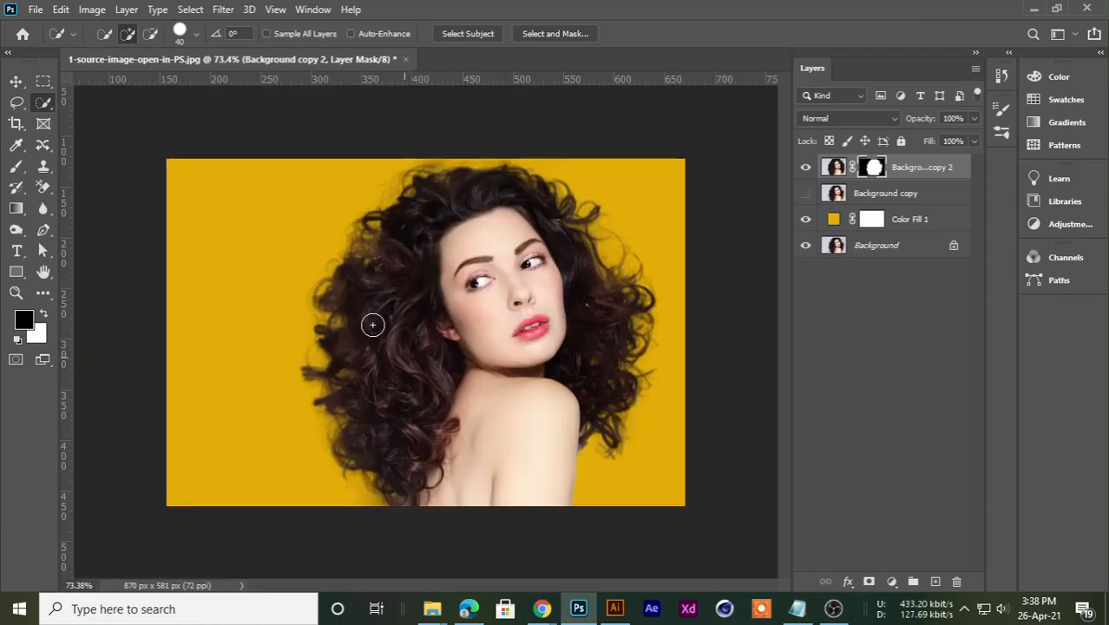
pyautogui.scroll(2, 393, 301)
pyautogui.scroll(-1, 402, 300)
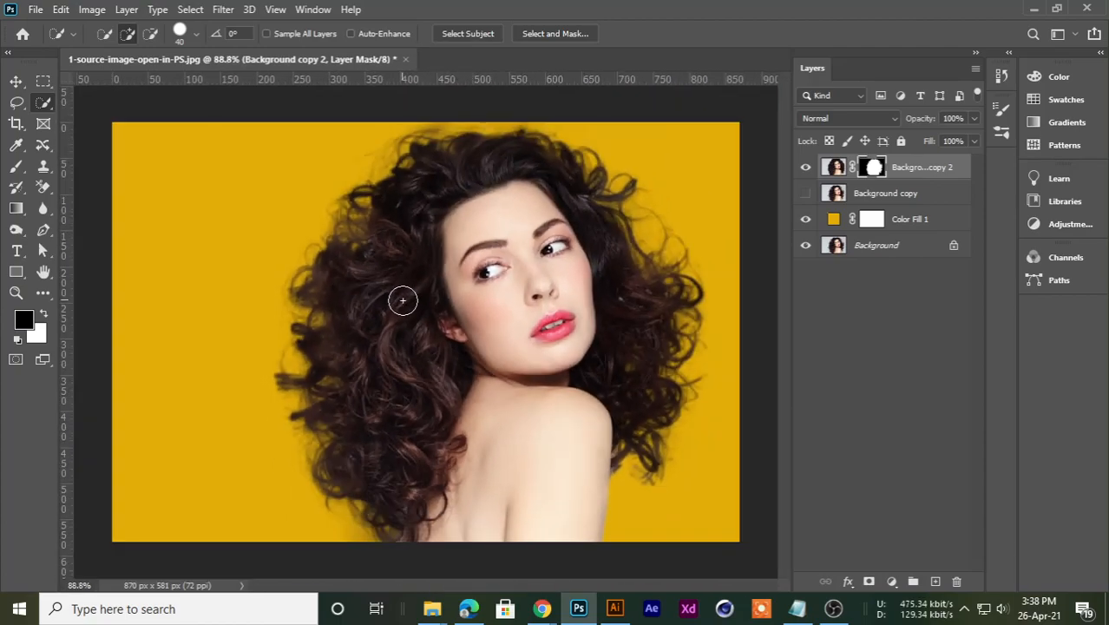
# Step: Switch to the Move tool and deselect all layers
pyautogui.click(16, 80)
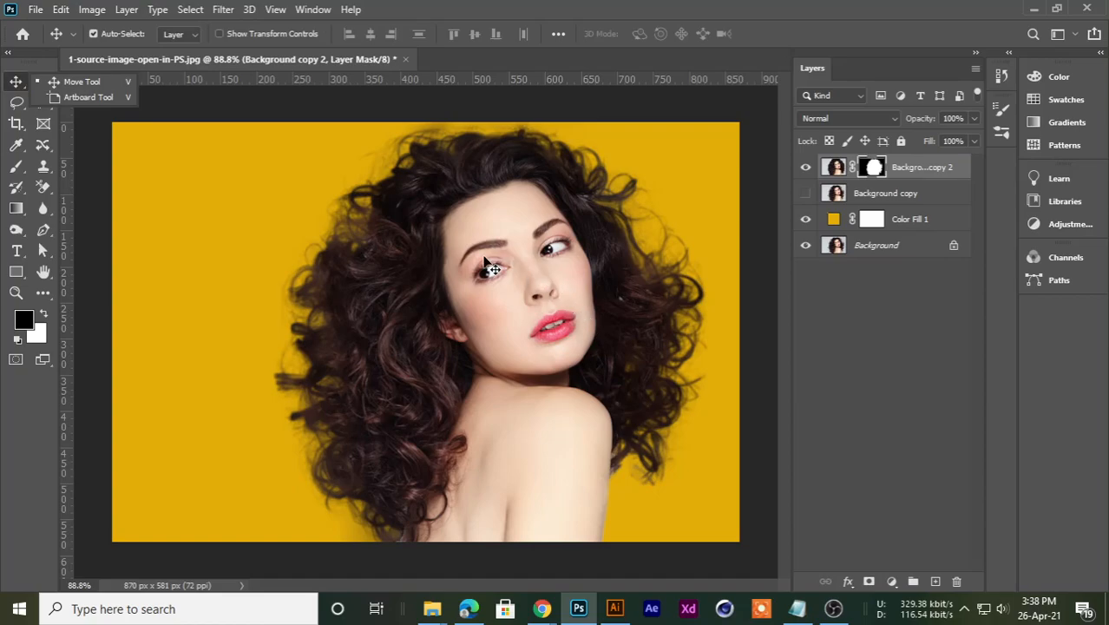
pyautogui.scroll(1, 486, 256)
pyautogui.scroll(-2, 486, 259)
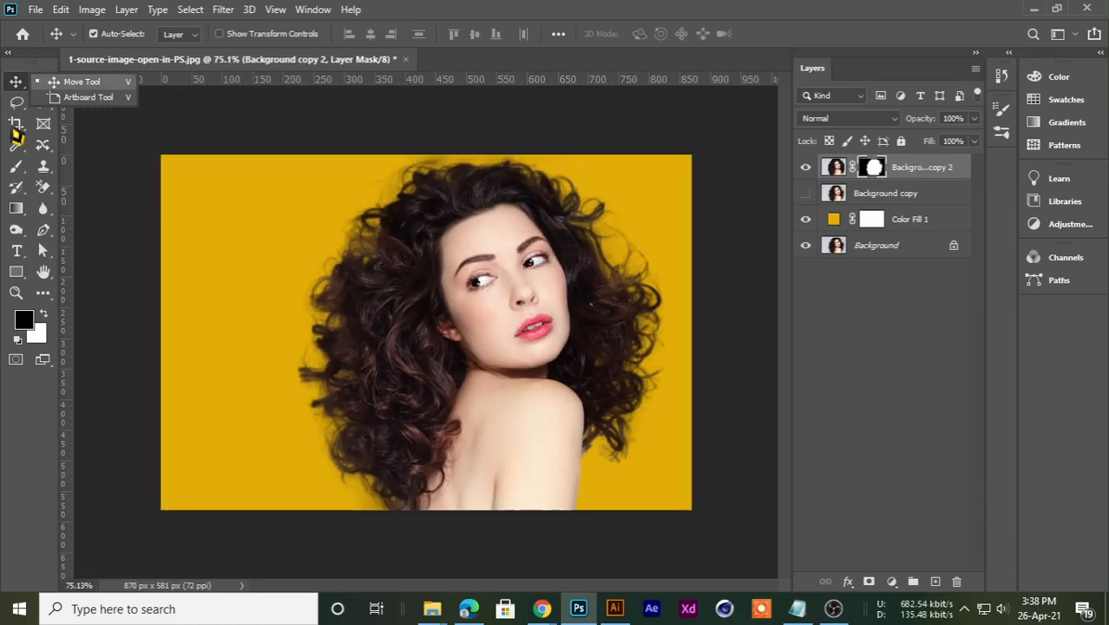
pyautogui.click(161, 134)
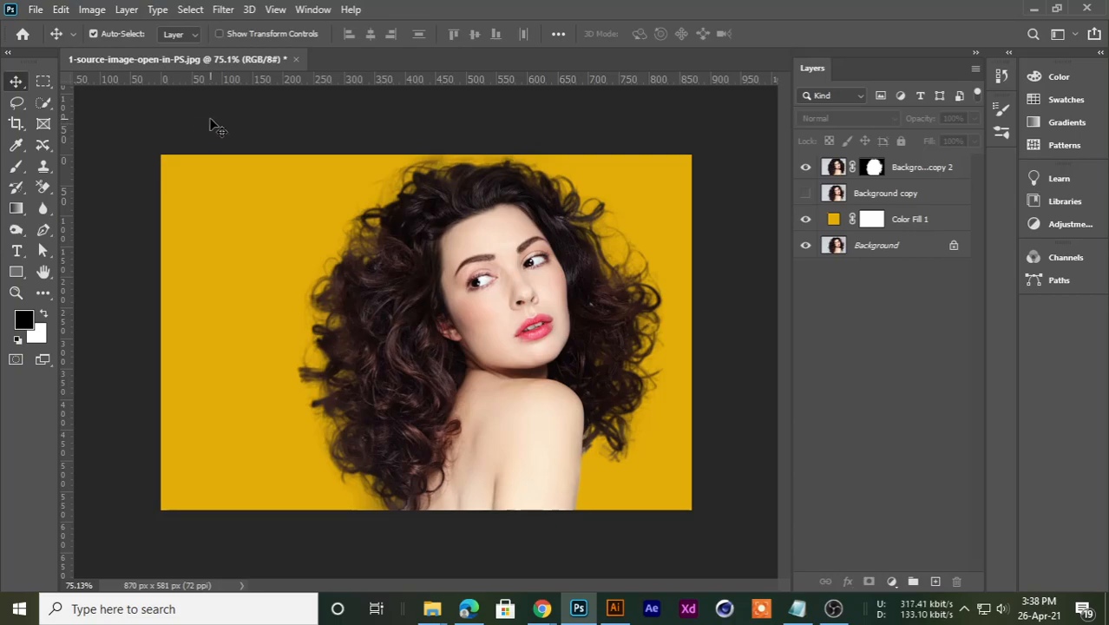
pyautogui.scroll(2, 476, 356)
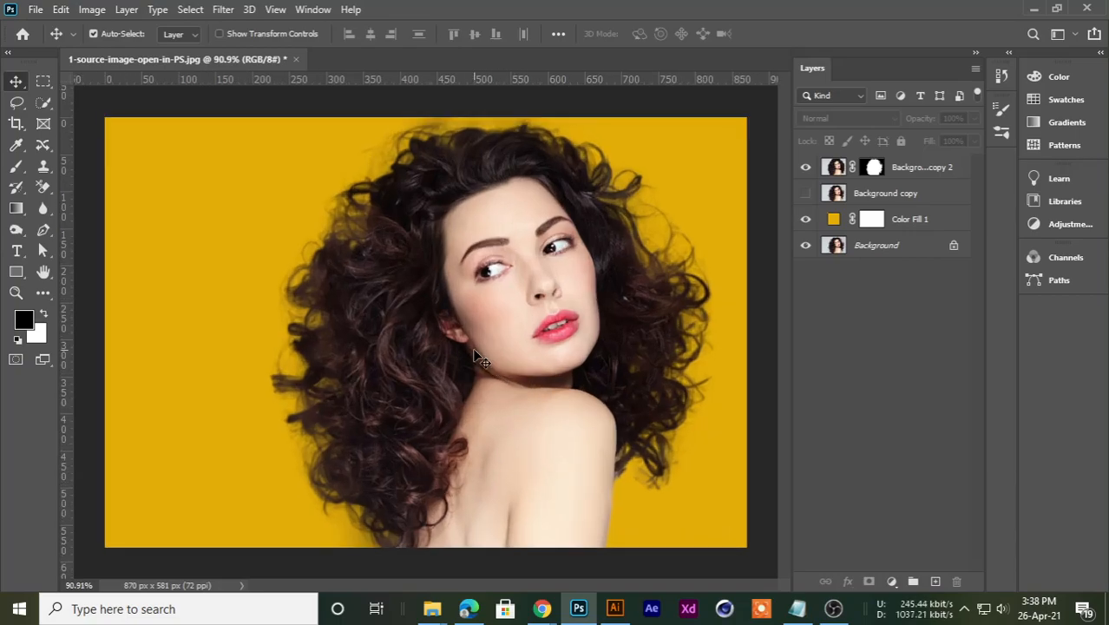
pyautogui.scroll(-2, 476, 356)
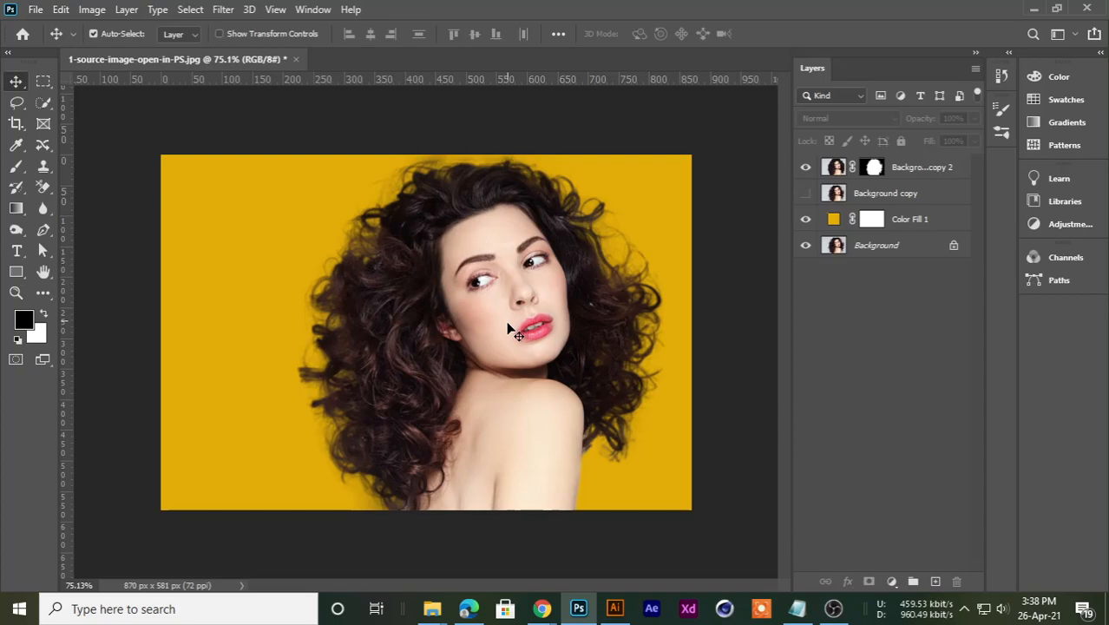
pyautogui.scroll(2, 560, 317)
pyautogui.scroll(-3, 544, 247)
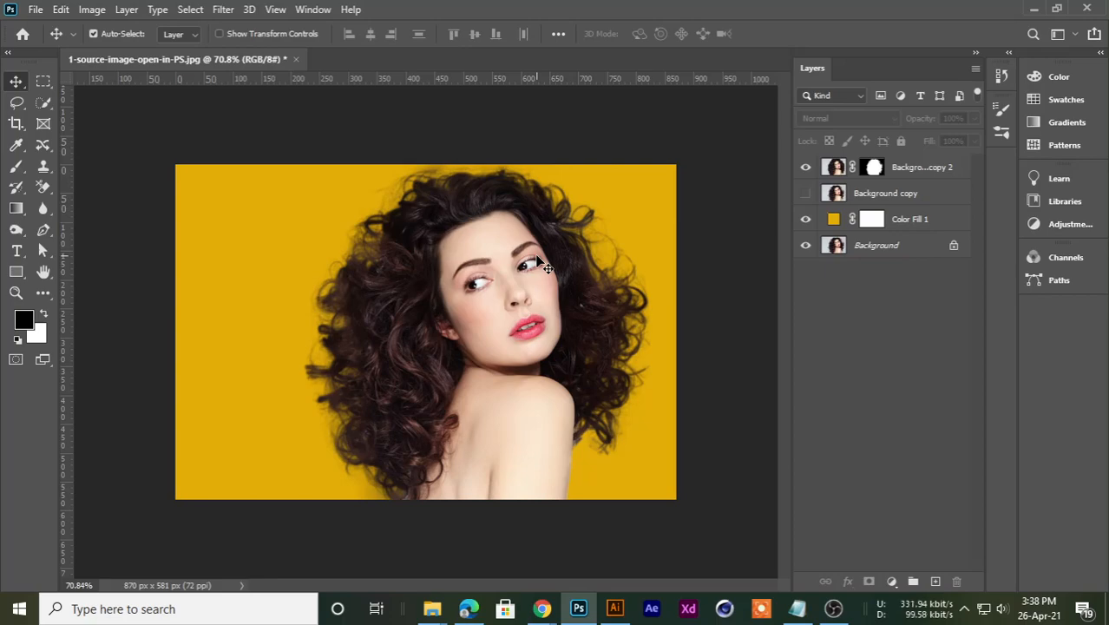
pyautogui.scroll(2, 451, 278)
pyautogui.scroll(-2, 460, 312)
pyautogui.scroll(2, 443, 300)
pyautogui.scroll(-2, 508, 234)
# Step: Create a new A4 document in landscape orientation, 297 x 210 mm at 300 ppi with a white background
pyautogui.hotkey('ctrl', 'n')
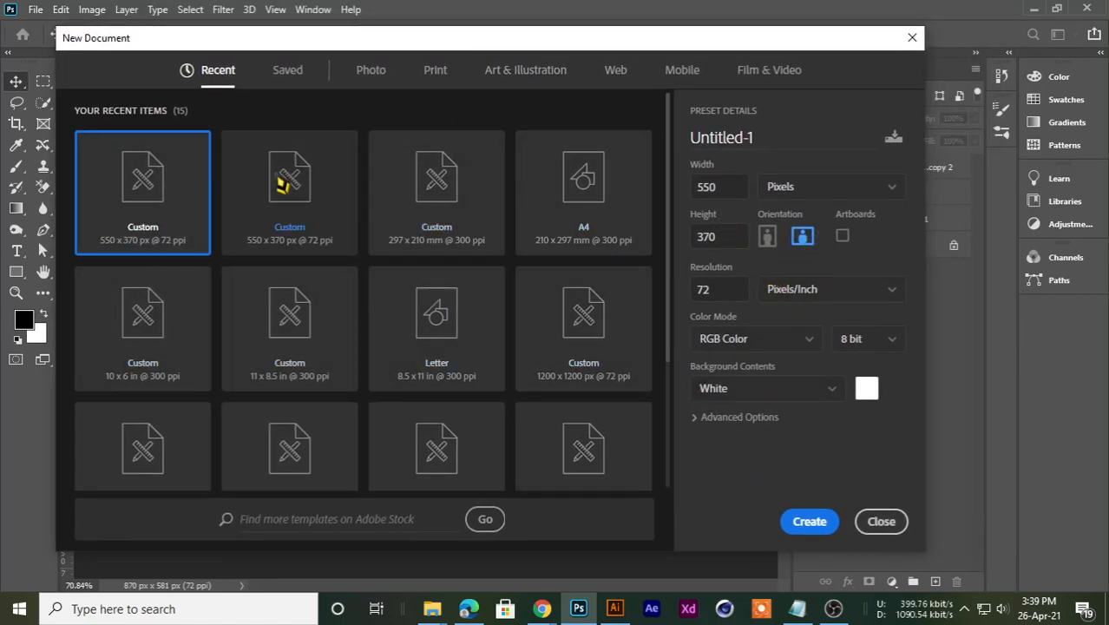
pyautogui.click(594, 222)
pyautogui.click(802, 235)
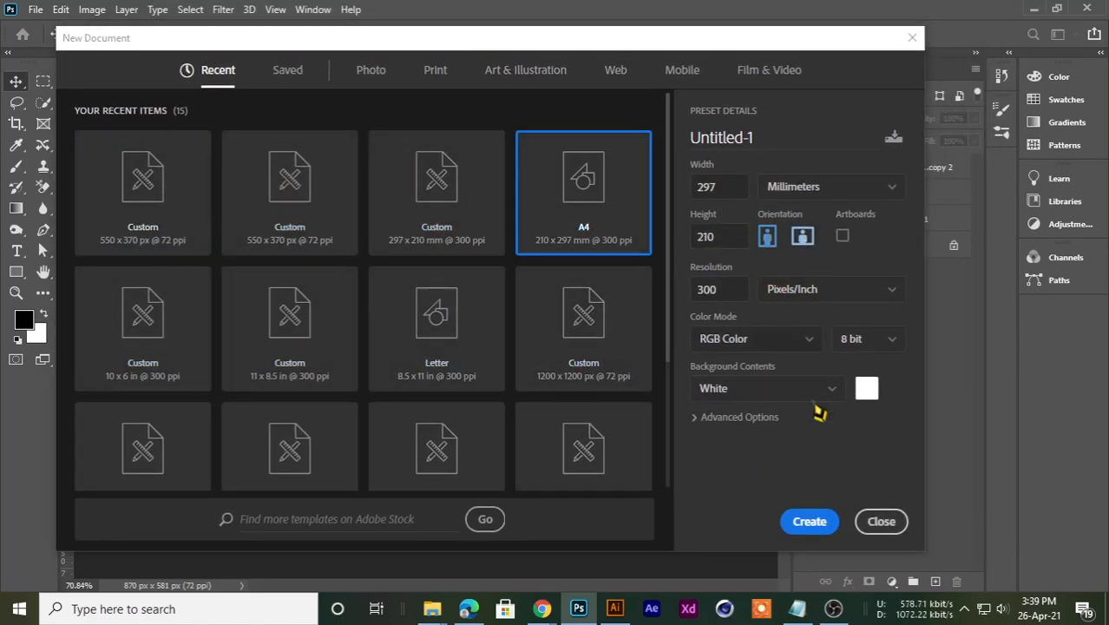
pyautogui.click(816, 524)
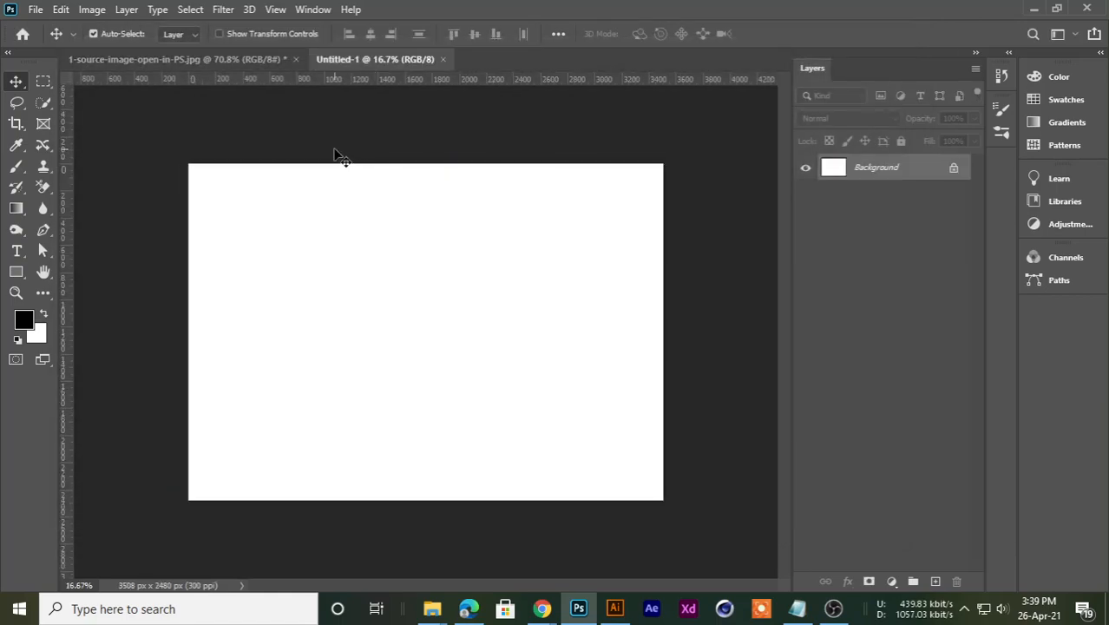
# Step: Return to the portrait document, switch to Chrome and open a new browser tab
pyautogui.click(180, 61)
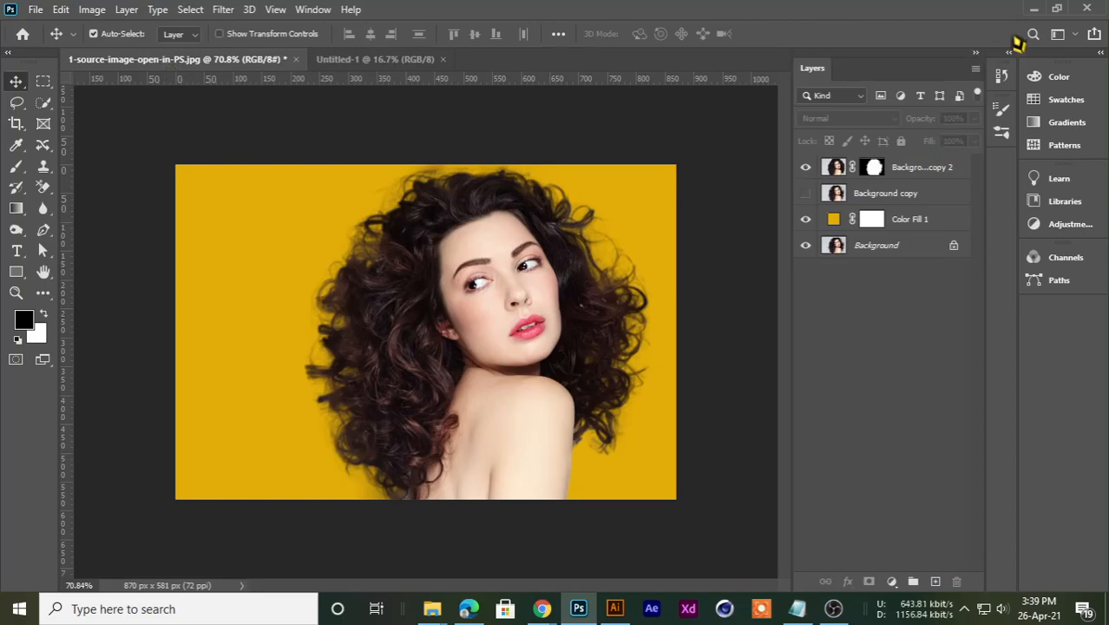
pyautogui.click(1034, 9)
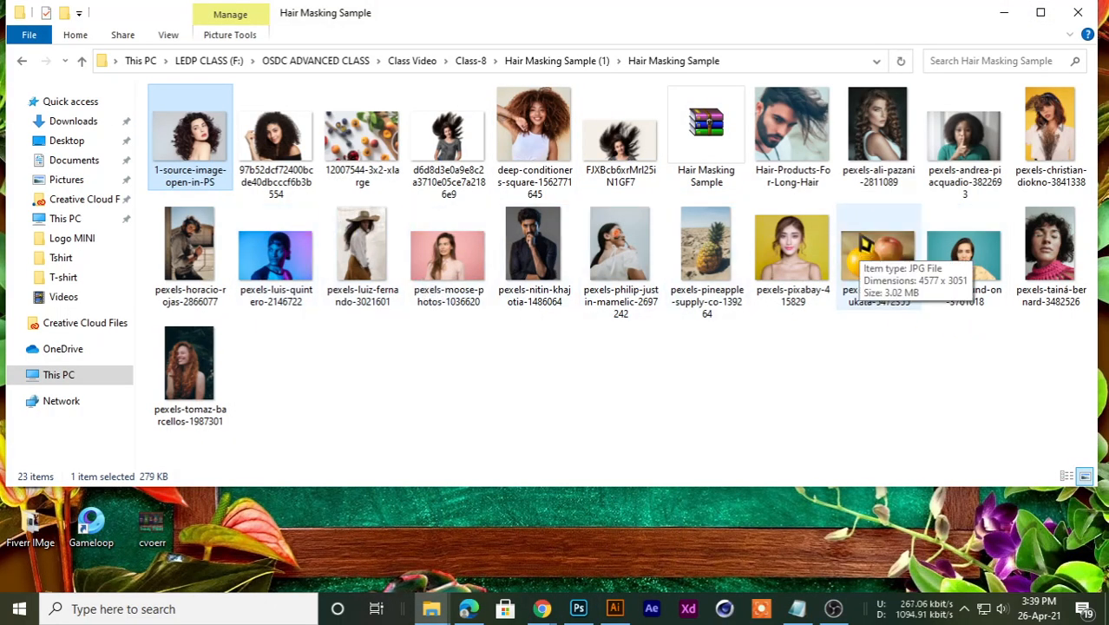
pyautogui.click(541, 608)
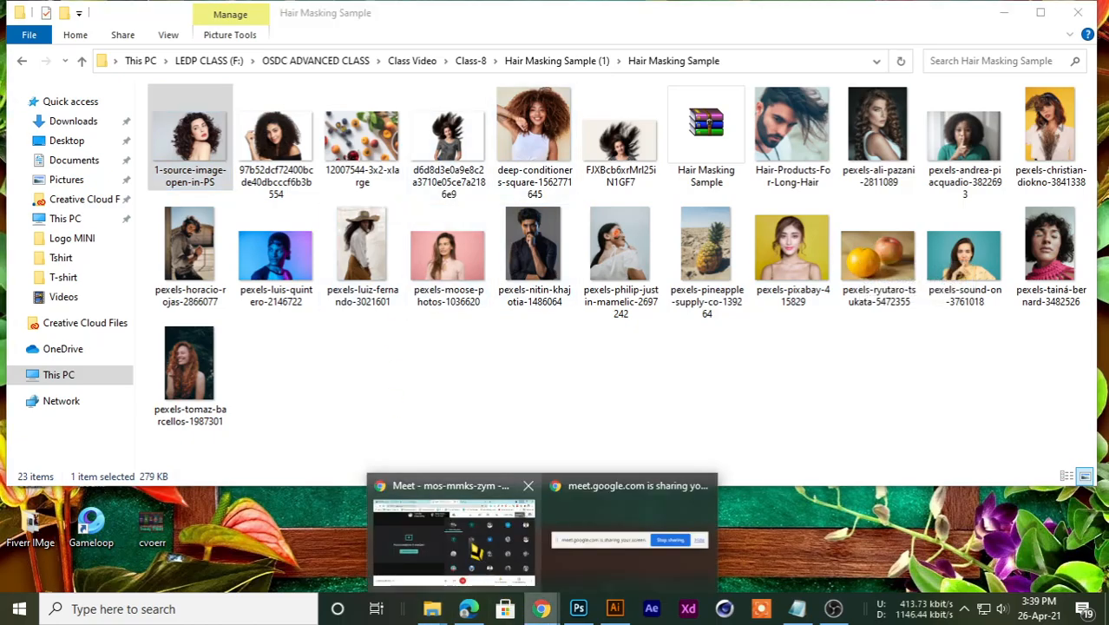
pyautogui.click(486, 563)
pyautogui.click(656, 12)
# Step: Search Google for "product jpg" and show the image results
pyautogui.click(434, 42)
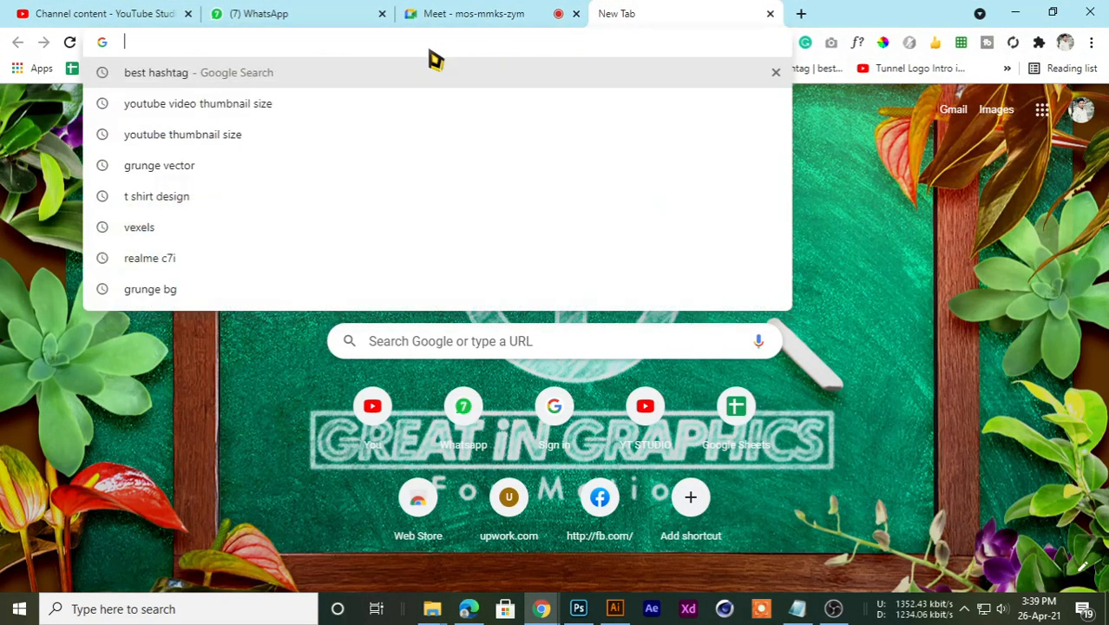
pyautogui.write('pr')
pyautogui.press('BackSpace')
pyautogui.press('BackSpace')
pyautogui.write('product')
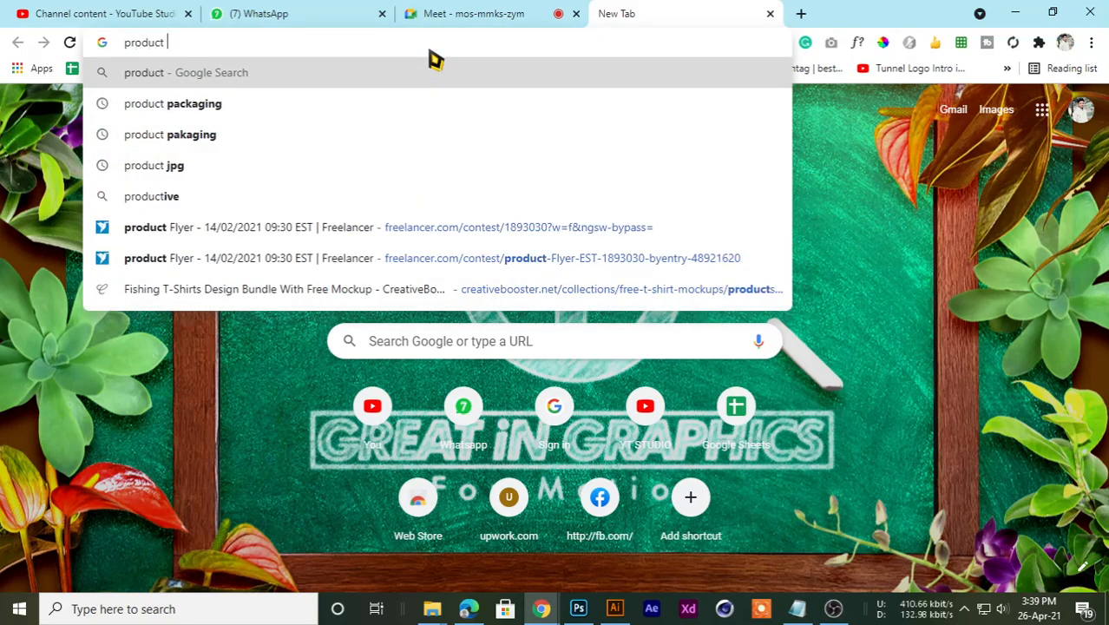
pyautogui.press('Down')
pyautogui.press('Down')
pyautogui.press('Down')
pyautogui.press('Down')
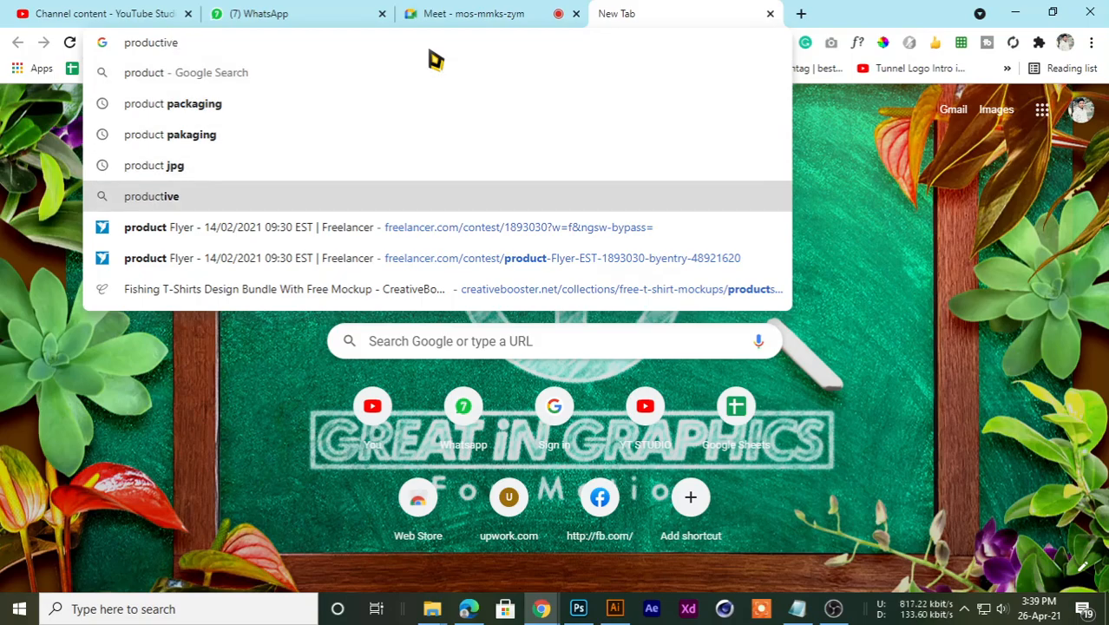
pyautogui.press('Up')
pyautogui.press('Return')
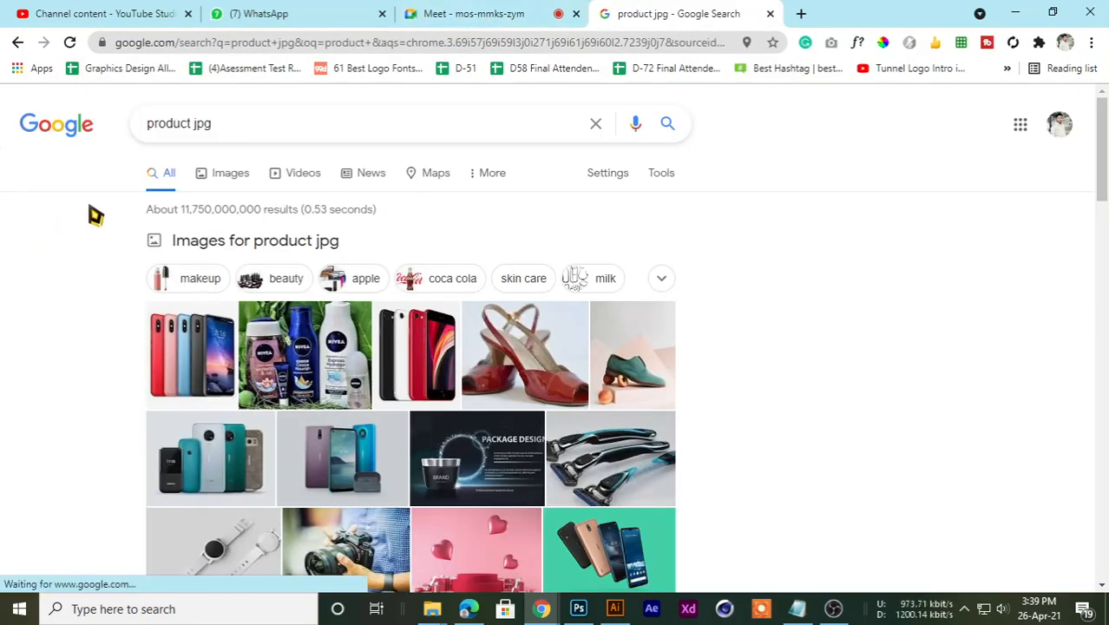
pyautogui.click(225, 180)
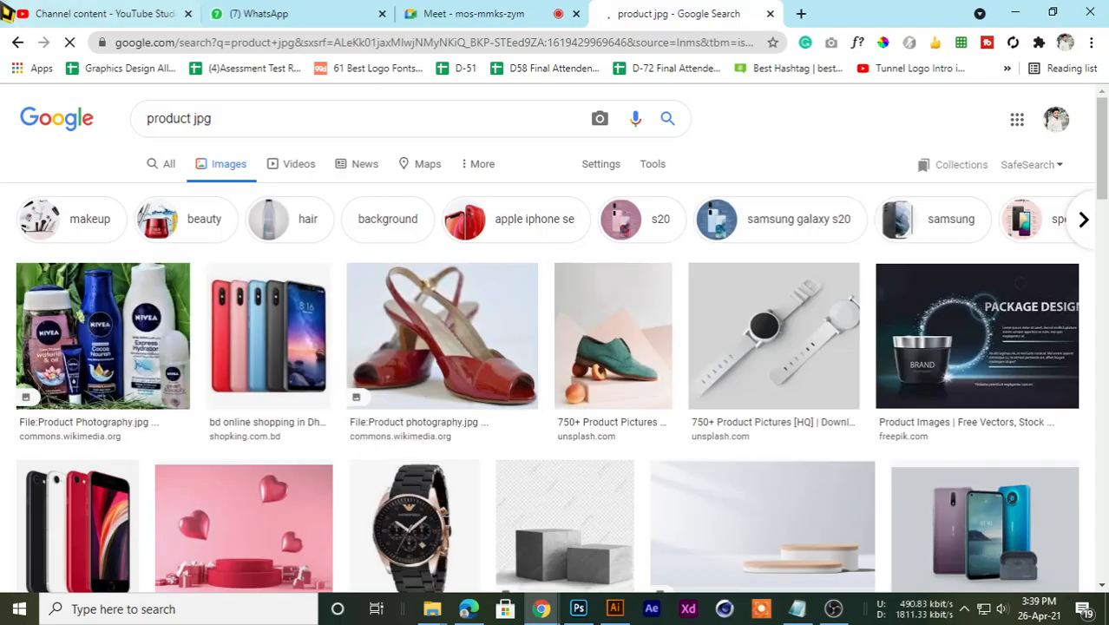
# Step: Open the preview of the wristwatch with the brown leather strap and copy the image
pyautogui.scroll(-5, 496, 427)
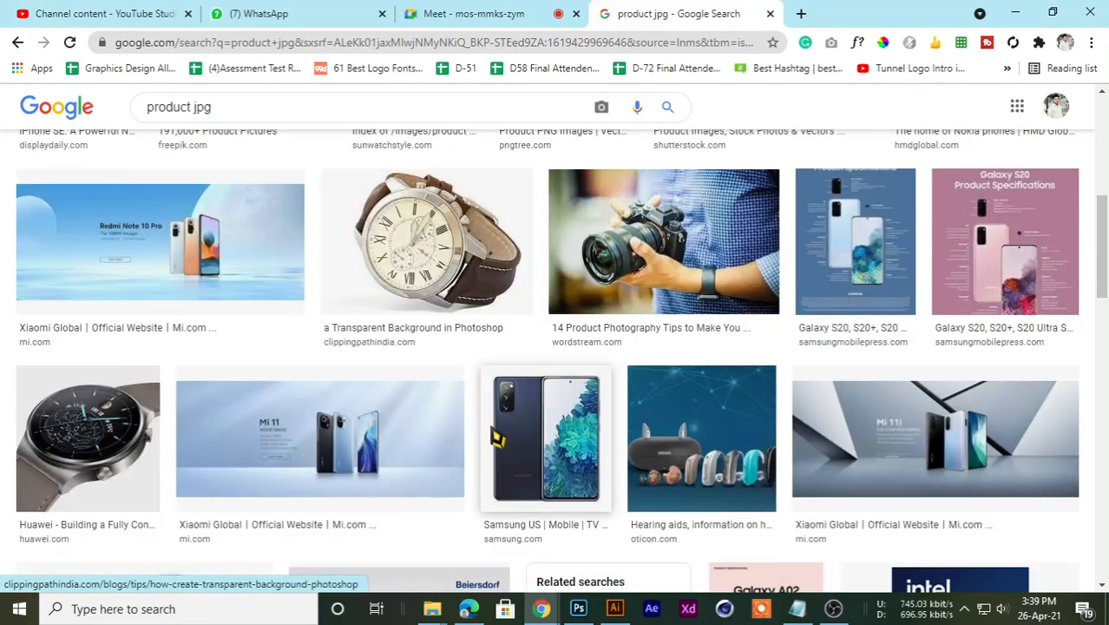
pyautogui.click(426, 266)
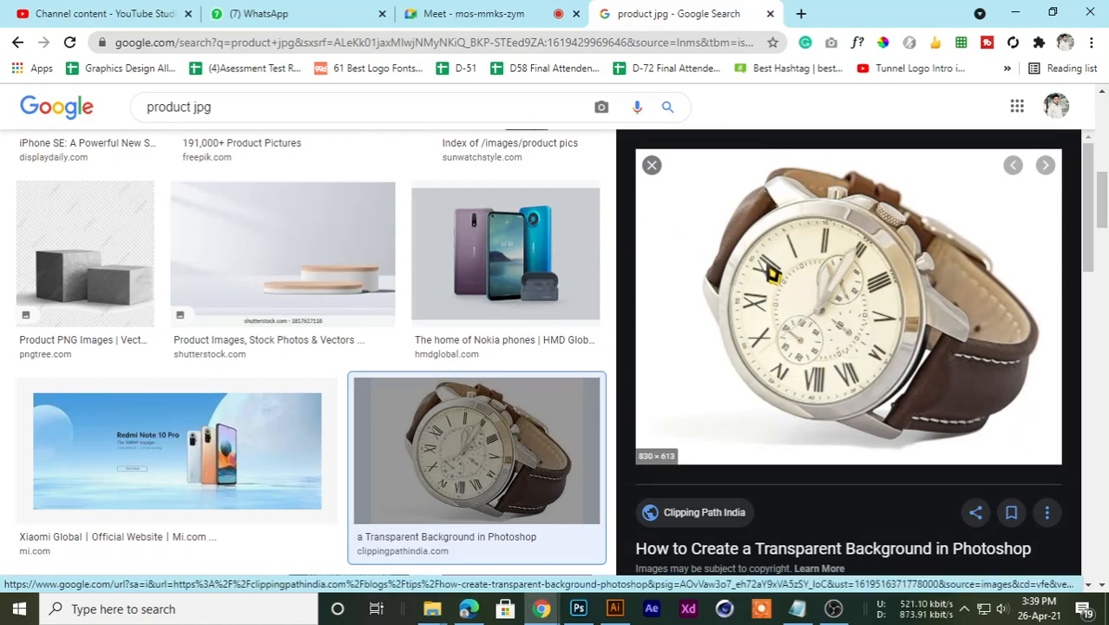
pyautogui.scroll(-4, 771, 272)
pyautogui.scroll(4, 769, 272)
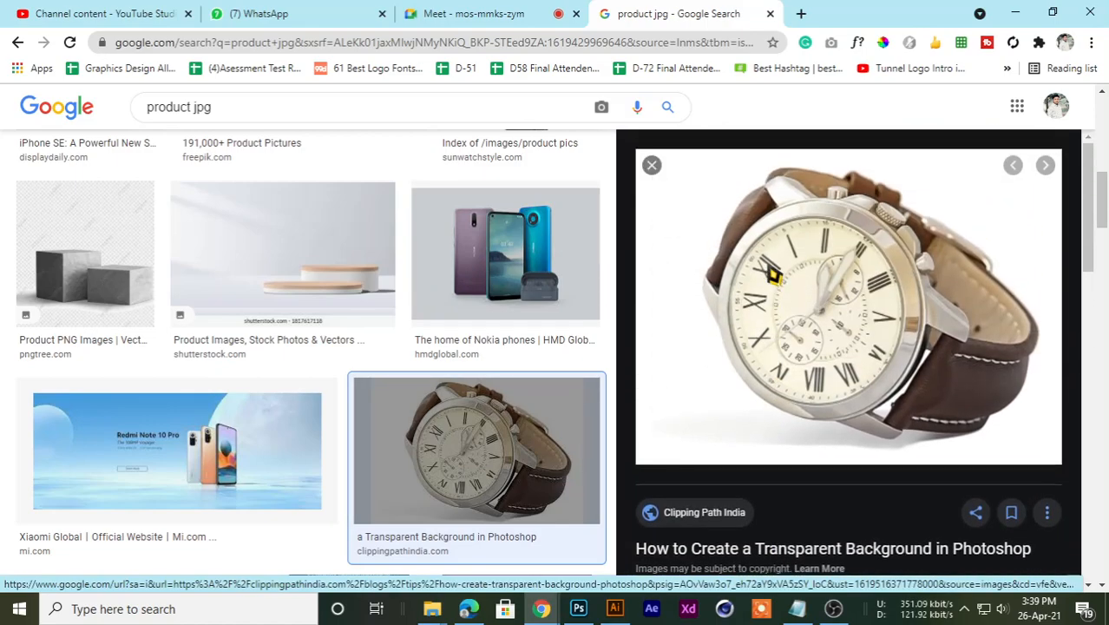
pyautogui.rightClick(777, 229)
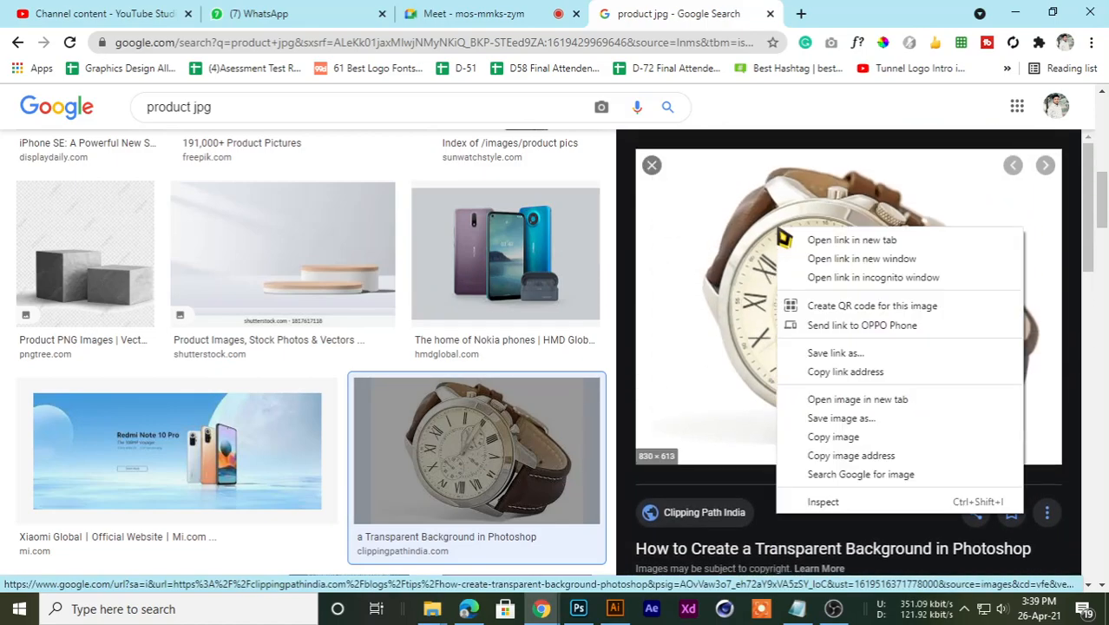
pyautogui.click(826, 439)
# Step: Save the wristwatch image from Google Images to the Desktop as the JPEG file CPI-0158-inline-img-01
pyautogui.click(578, 609)
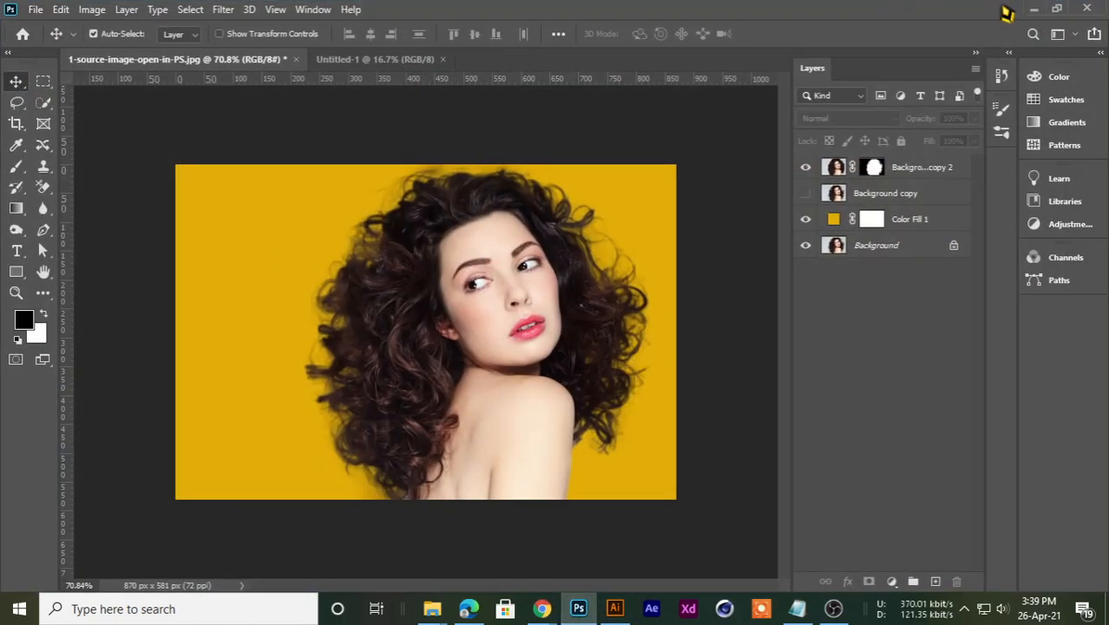
pyautogui.click(1034, 8)
pyautogui.rightClick(751, 207)
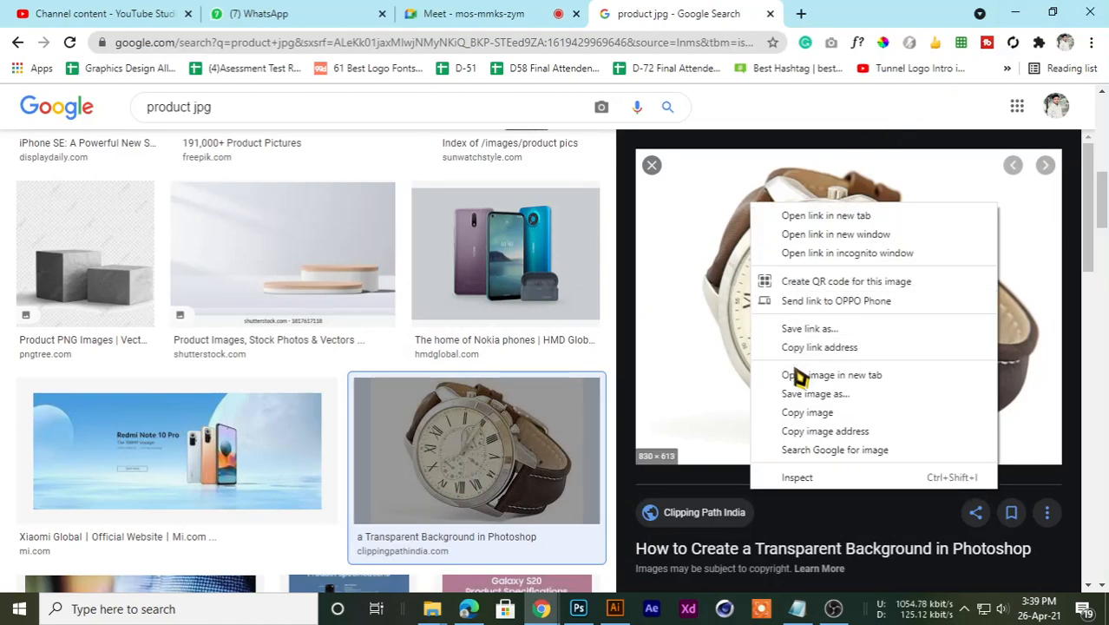
pyautogui.click(812, 412)
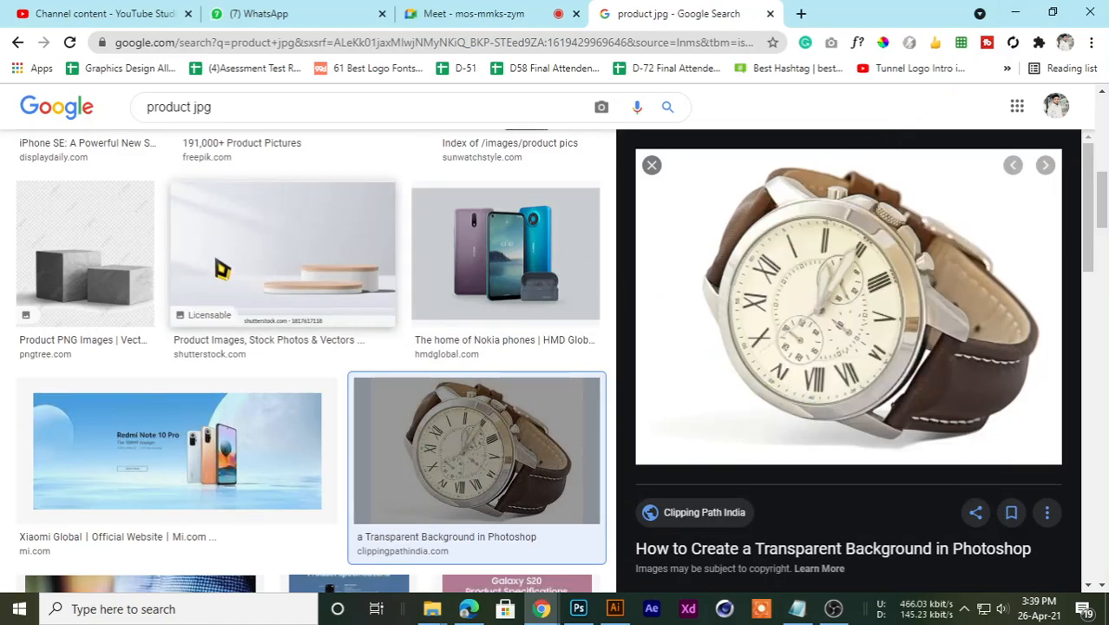
pyautogui.moveTo(122, 178); pyautogui.dragTo(130, 119)
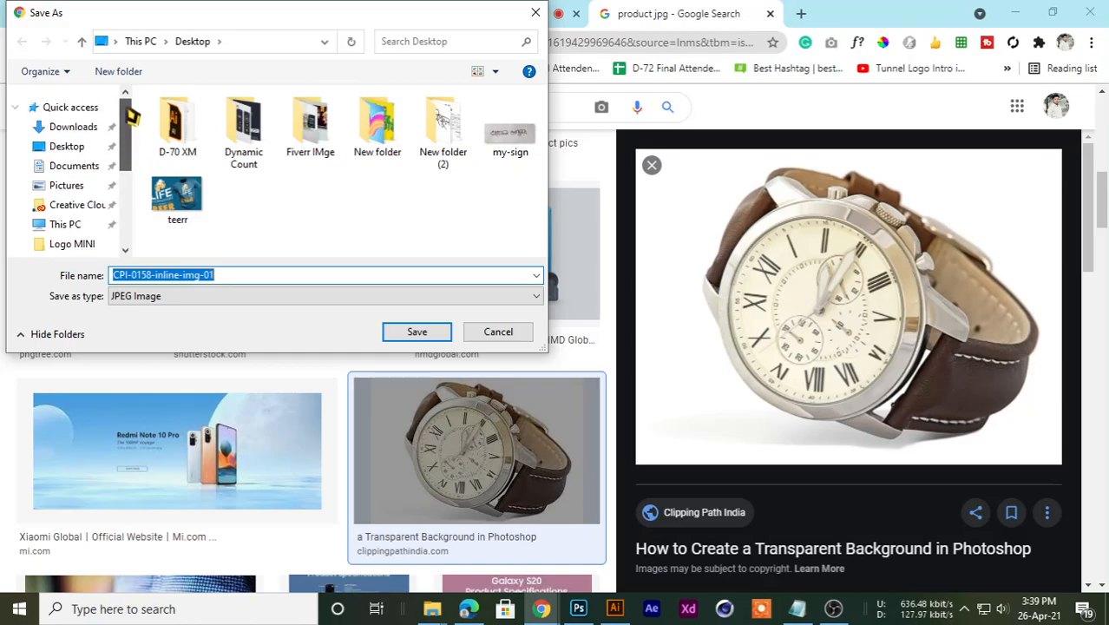
pyautogui.click(67, 146)
pyautogui.click(415, 332)
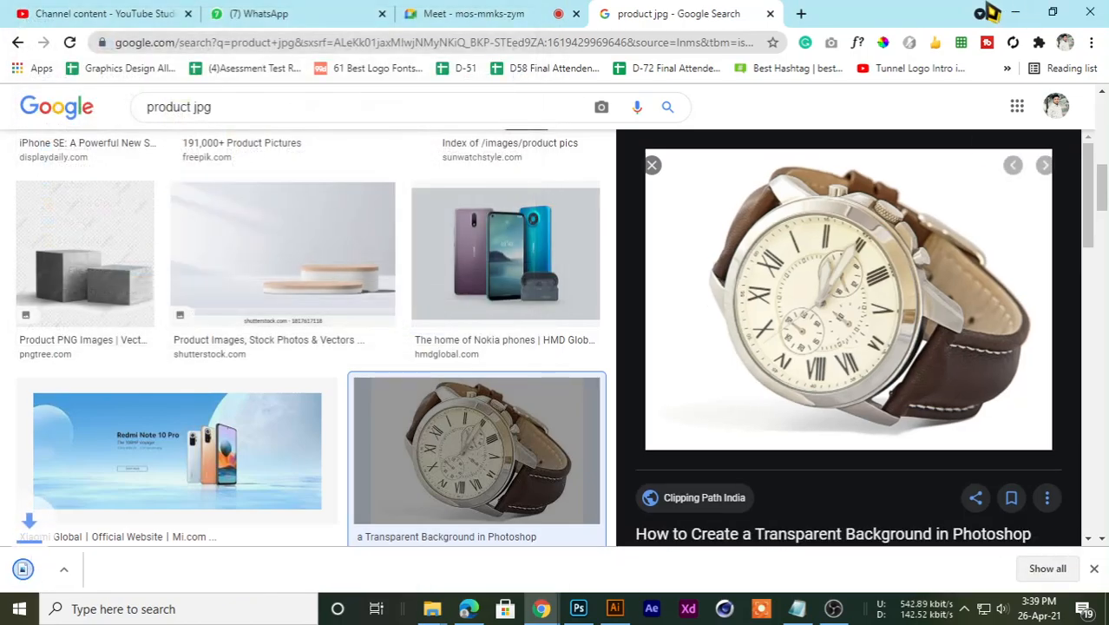
# Step: Open the saved CPI-0158-inline-img-01 file from the desktop as its own document in Photoshop
pyautogui.click(1016, 12)
pyautogui.click(1004, 12)
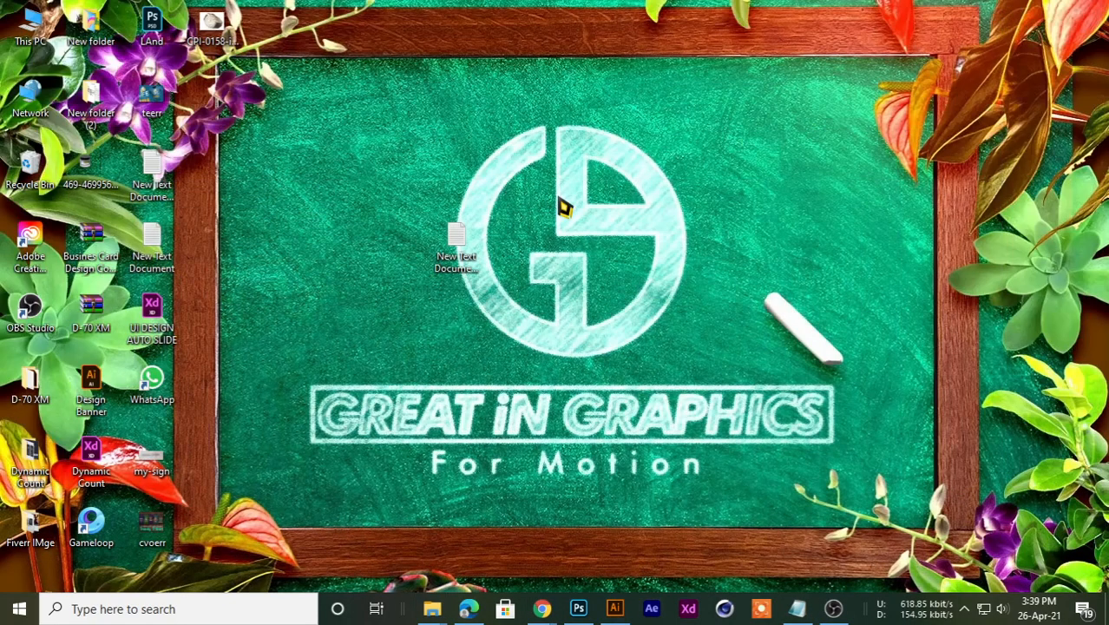
pyautogui.moveTo(211, 26); pyautogui.dragTo(578, 608)
pyautogui.scroll(3, 419, 323)
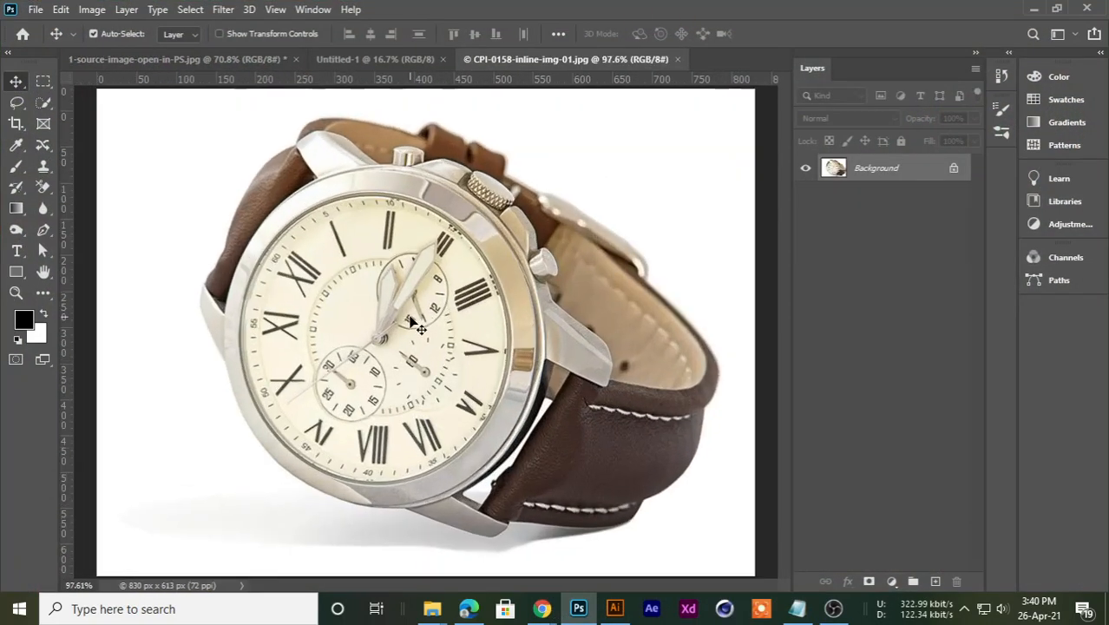
pyautogui.scroll(-3, 419, 322)
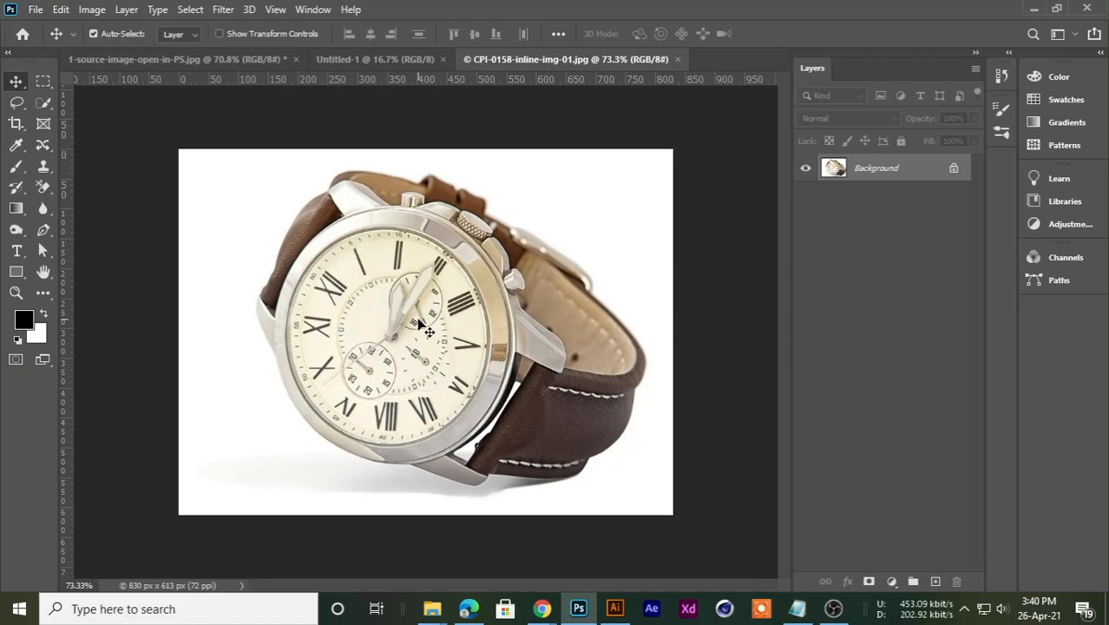
pyautogui.scroll(1, 421, 329)
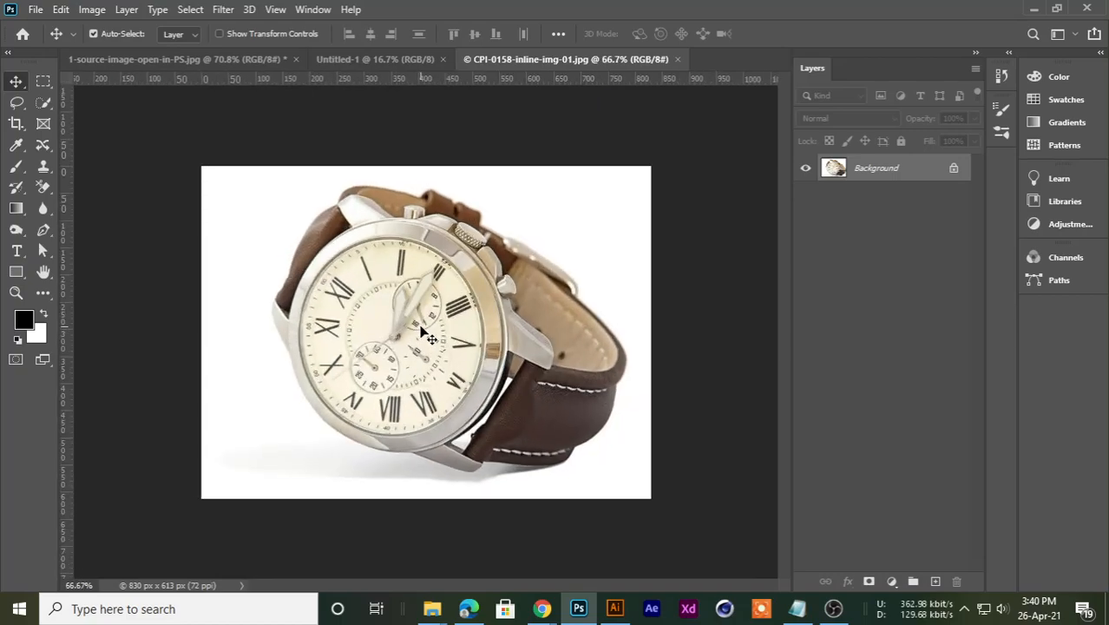
pyautogui.scroll(1, 430, 330)
pyautogui.scroll(-2, 451, 334)
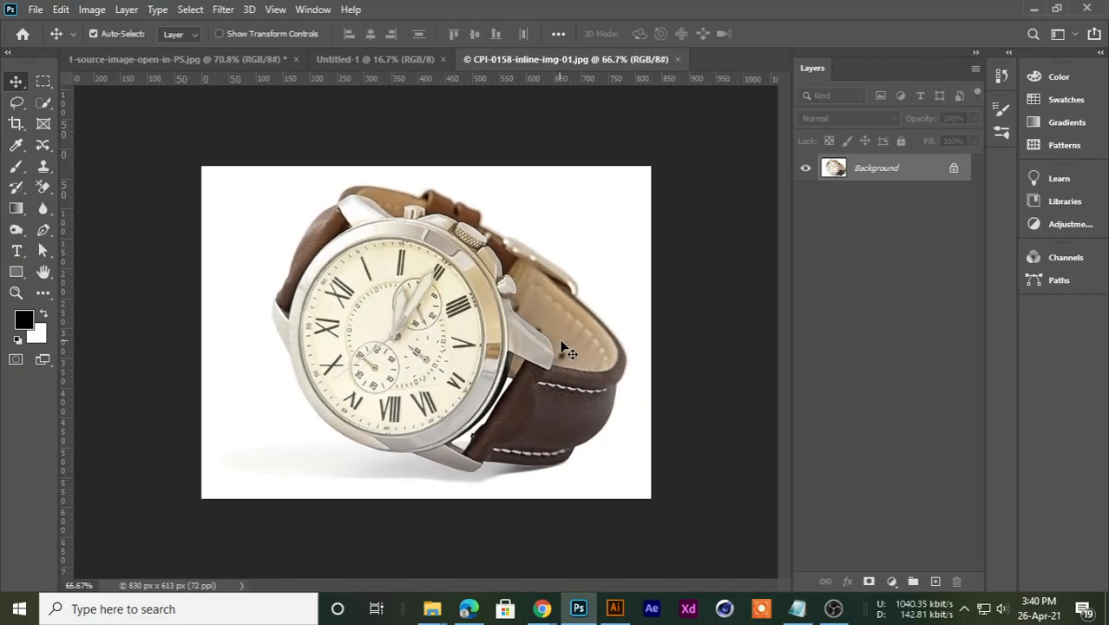
# Step: Select the watch automatically using the Object Selection tool's Select Subject command
pyautogui.click(48, 110)
pyautogui.click(113, 102)
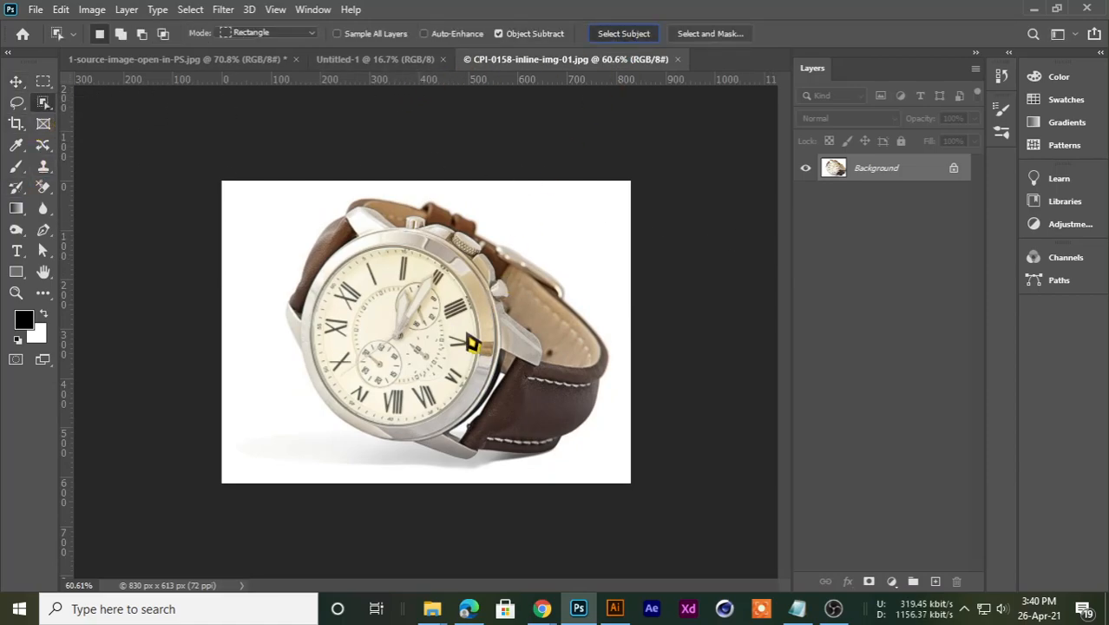
pyautogui.click(623, 33)
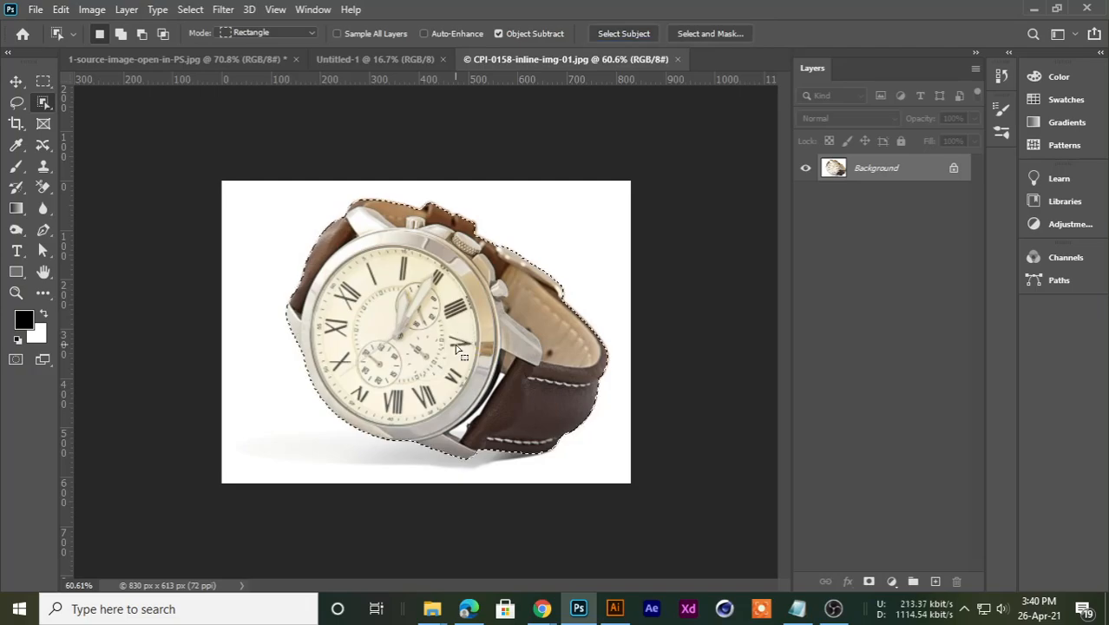
# Step: Check the selection edges around the watch, copy the selection to a new layer and hide the Background layer
pyautogui.scroll(4, 425, 271)
pyautogui.scroll(-3, 425, 271)
pyautogui.scroll(6, 754, 398)
pyautogui.scroll(-5, 754, 398)
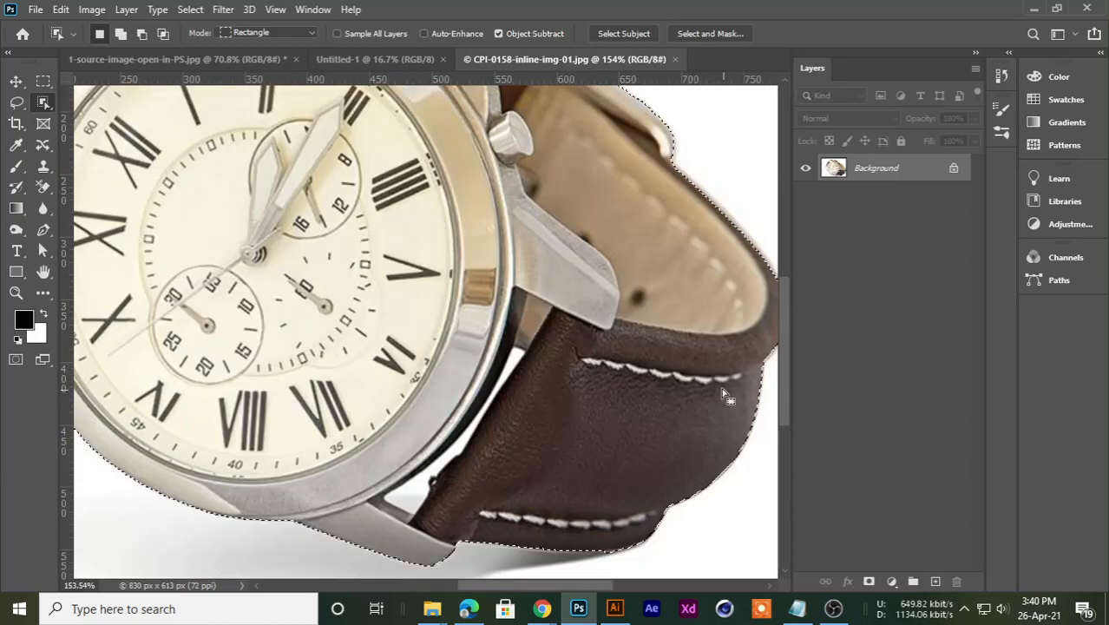
pyautogui.scroll(2, 314, 257)
pyautogui.scroll(-3, 314, 257)
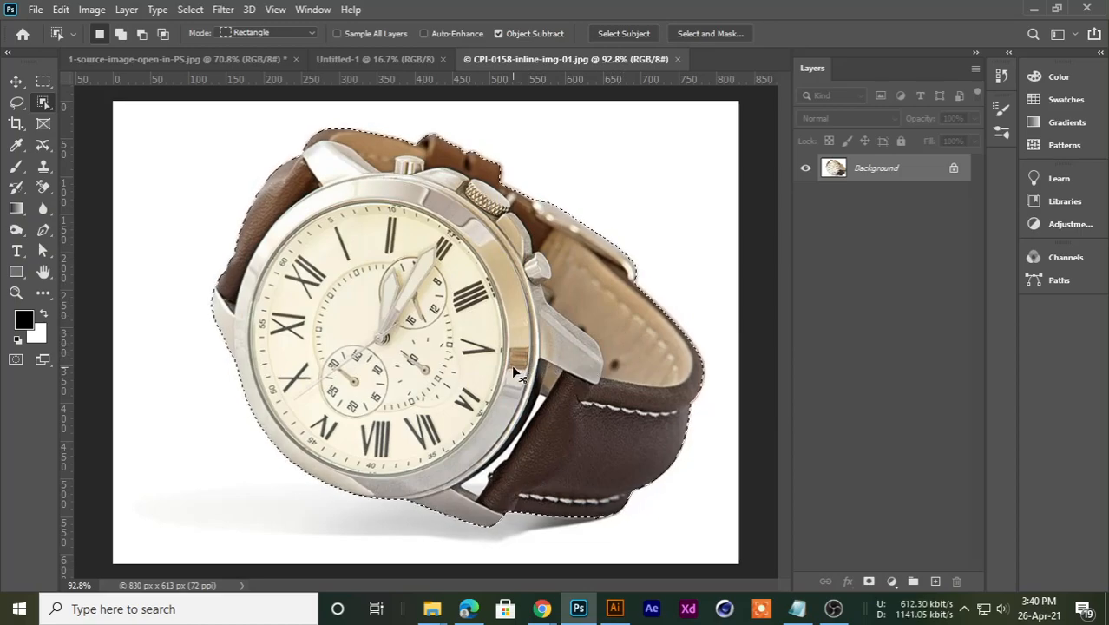
pyautogui.hotkey('ctrl', 'j')
pyautogui.click(805, 198)
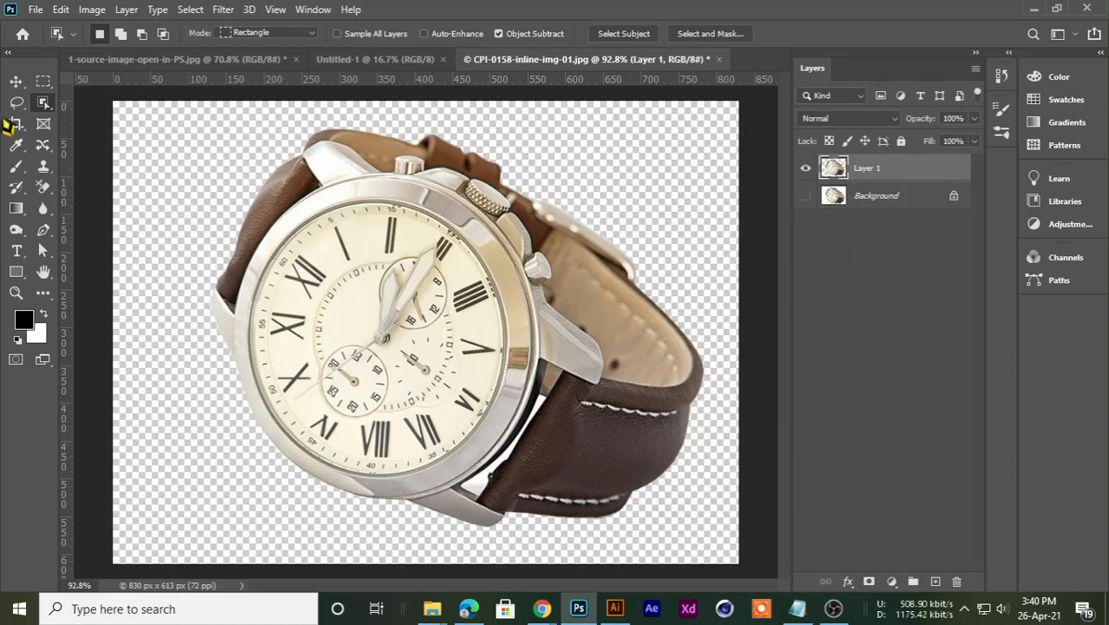
# Step: Bring the cut-out watch into the Untitled-1 document and resize and position it near the middle of the canvas with Free Transform
pyautogui.click(16, 82)
pyautogui.moveTo(447, 293); pyautogui.dragTo(540, 421)
pyautogui.scroll(-3, 440, 349)
pyautogui.hotkey('ctrl', 't')
pyautogui.moveTo(453, 383); pyautogui.dragTo(444, 350)
pyautogui.press('Return')
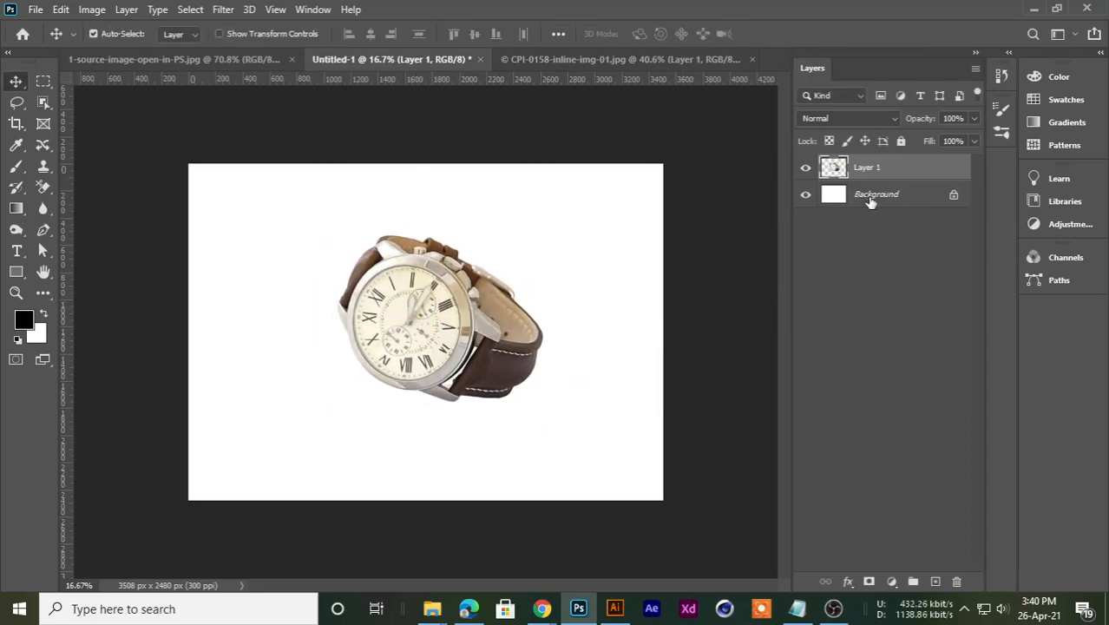
pyautogui.click(870, 198)
pyautogui.click(891, 583)
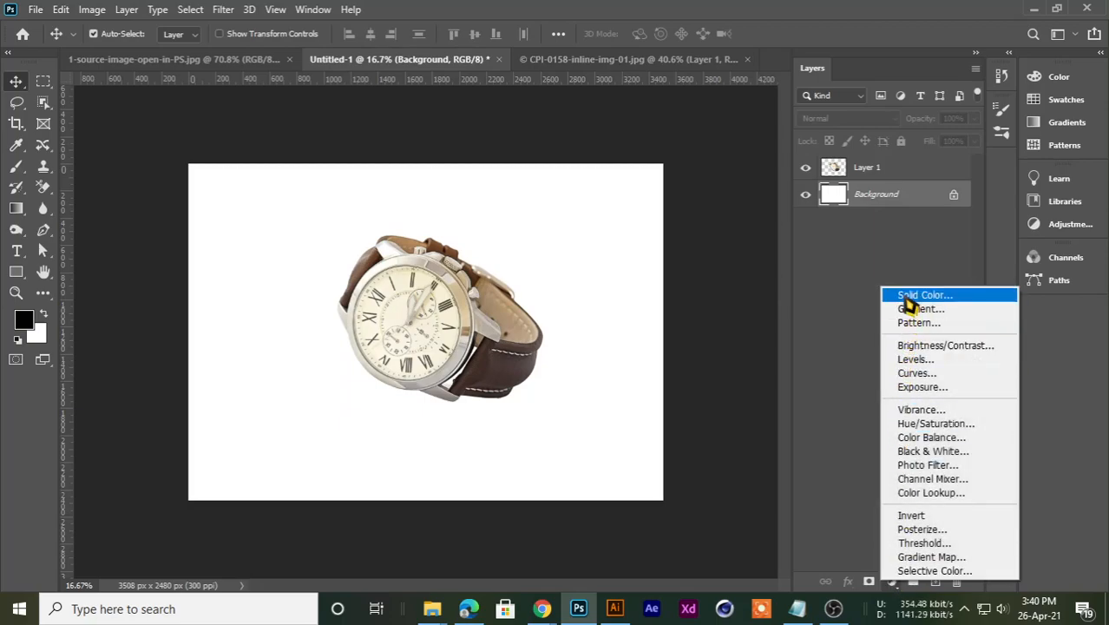
pyautogui.click(907, 295)
pyautogui.click(831, 229)
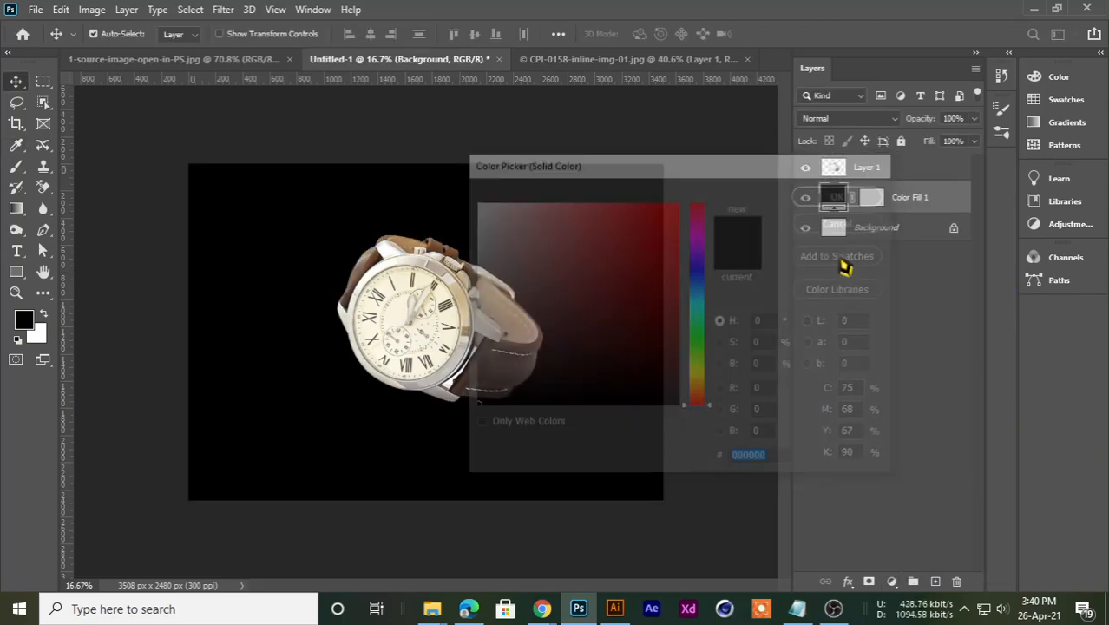
# Step: Add an empty layer between the watch and the Background, set the foreground colour to teal and fill the layer with it
pyautogui.click(935, 582)
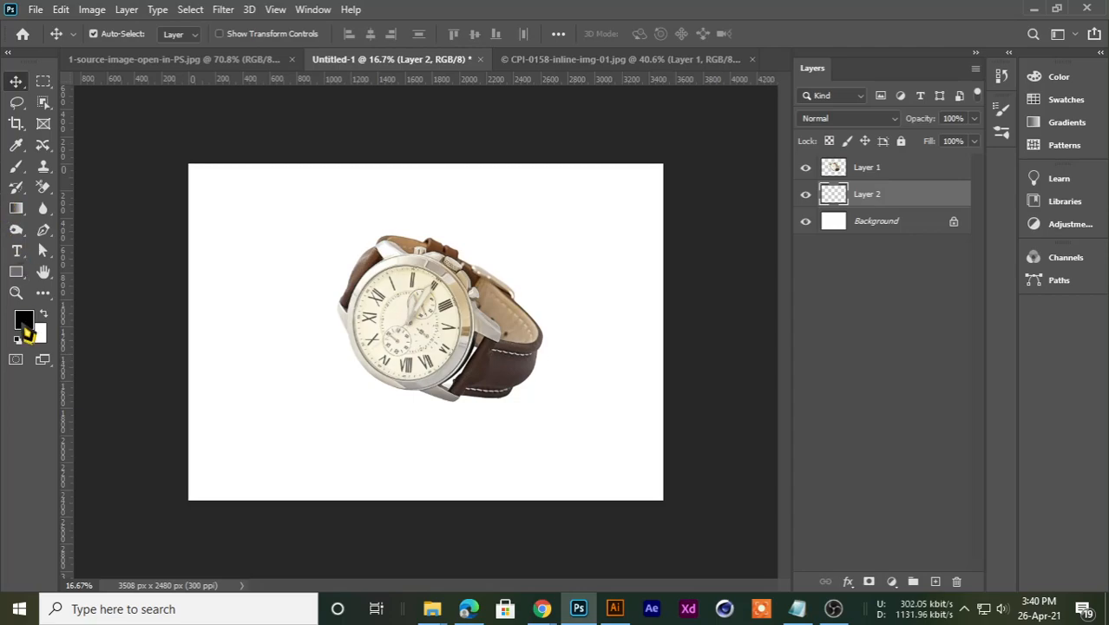
pyautogui.click(24, 321)
pyautogui.click(660, 336)
pyautogui.click(692, 383)
pyautogui.click(669, 228)
pyautogui.moveTo(701, 339); pyautogui.dragTo(705, 314)
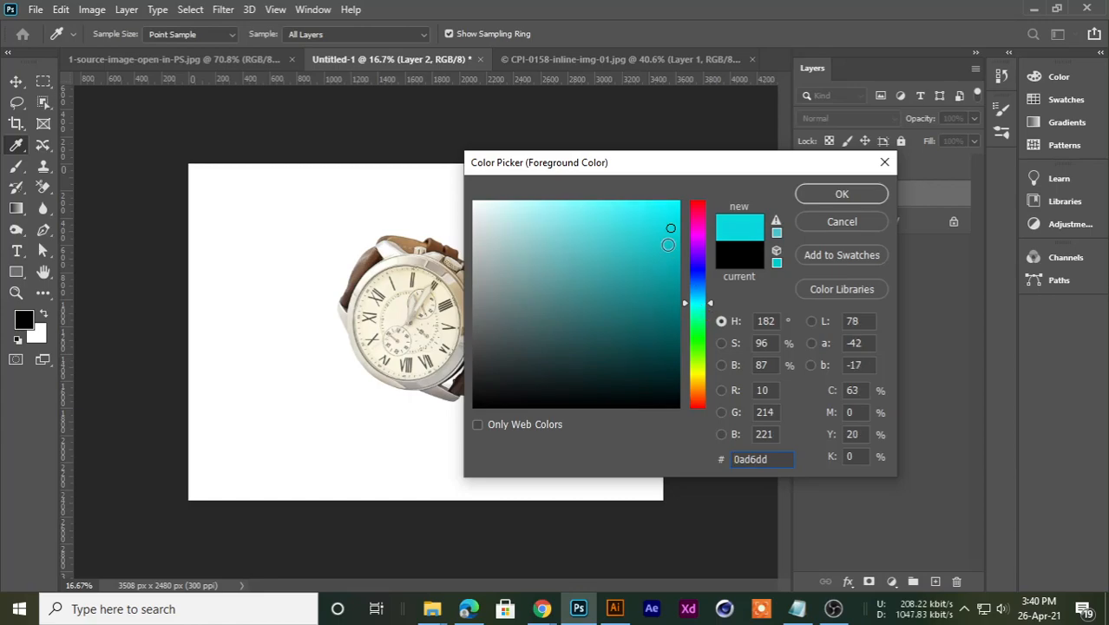
pyautogui.click(671, 260)
pyautogui.click(815, 200)
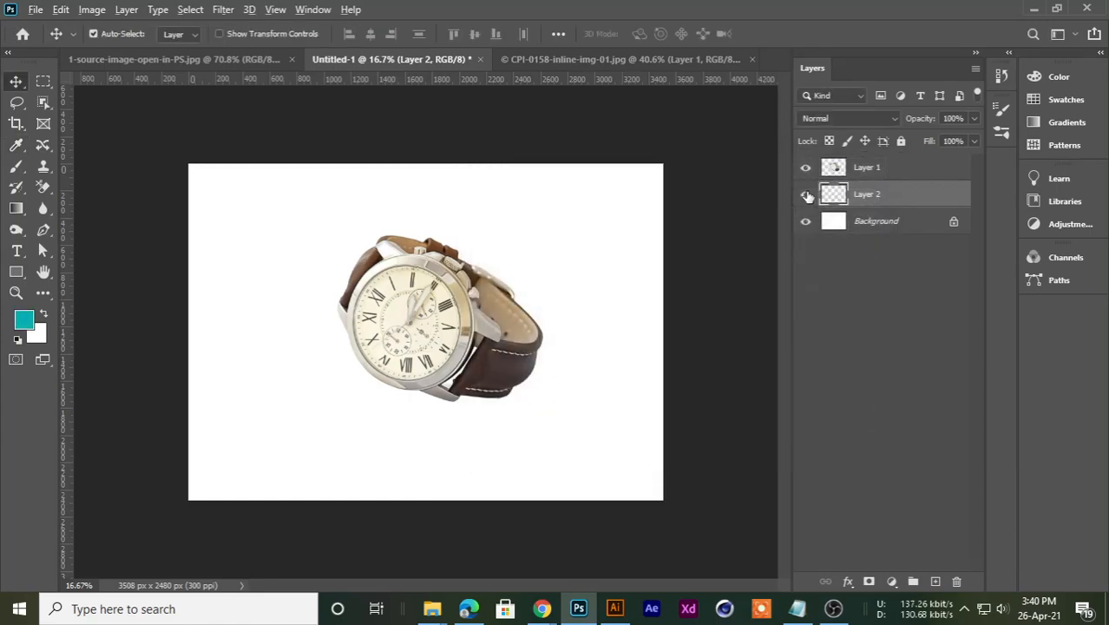
pyautogui.hotkey('alt', 'BackSpace')
# Step: Move the watch slightly down and to the right on the teal background
pyautogui.scroll(5, 423, 239)
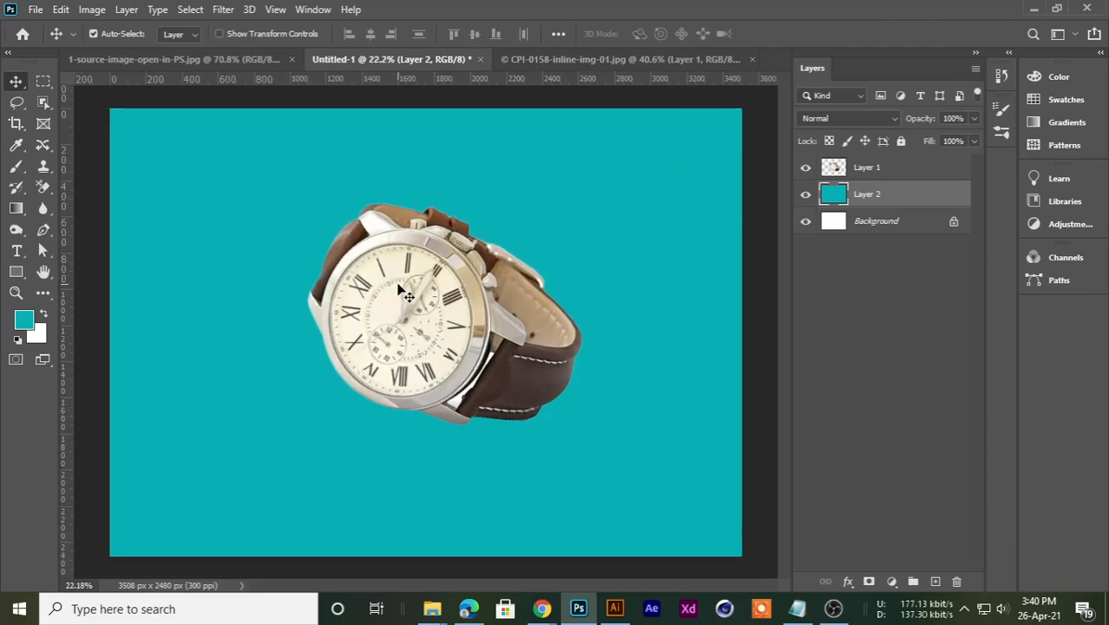
pyautogui.scroll(-3, 427, 295)
pyautogui.moveTo(434, 334); pyautogui.dragTo(491, 360)
# Step: Examine the watch's lower cut-out edge and the gap between case and strap at close range
pyautogui.scroll(2, 511, 369)
pyautogui.scroll(8, 510, 369)
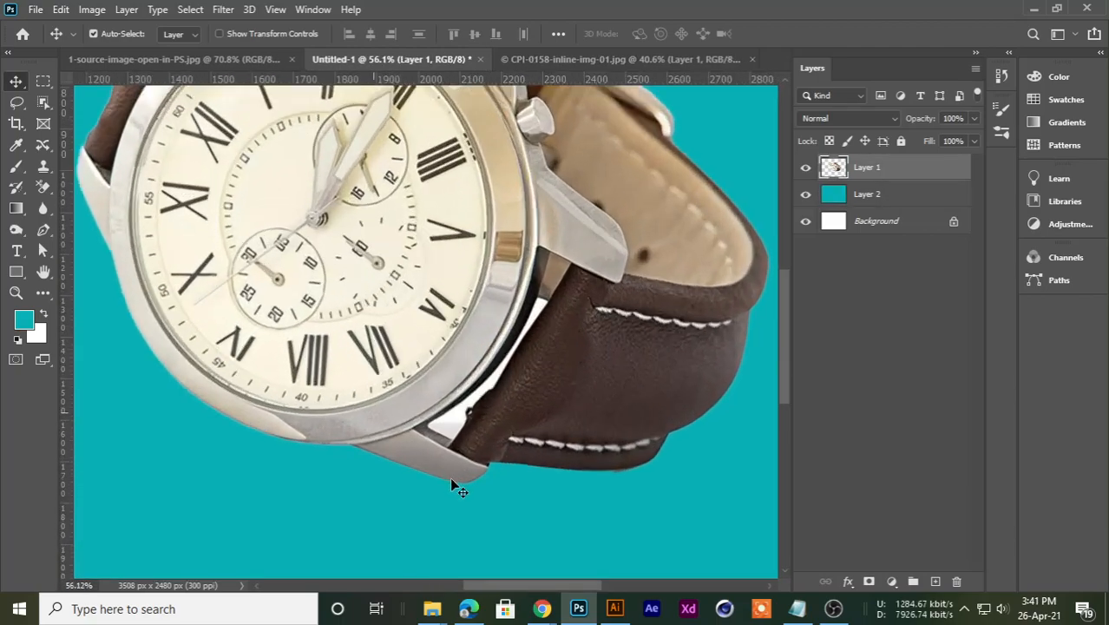
pyautogui.scroll(3, 272, 440)
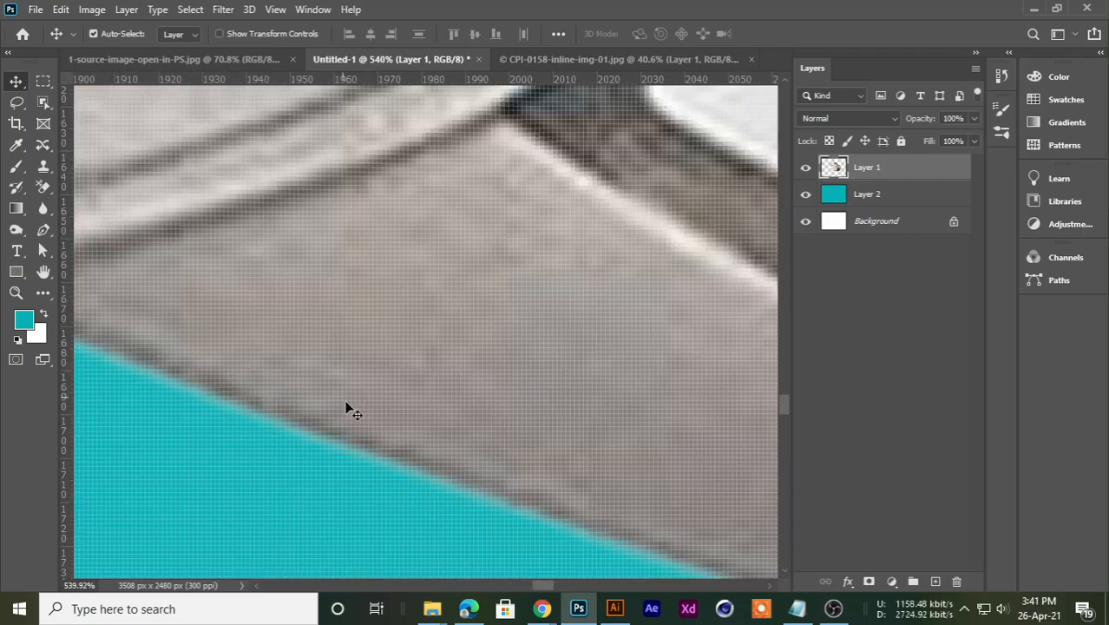
pyautogui.scroll(-9, 349, 409)
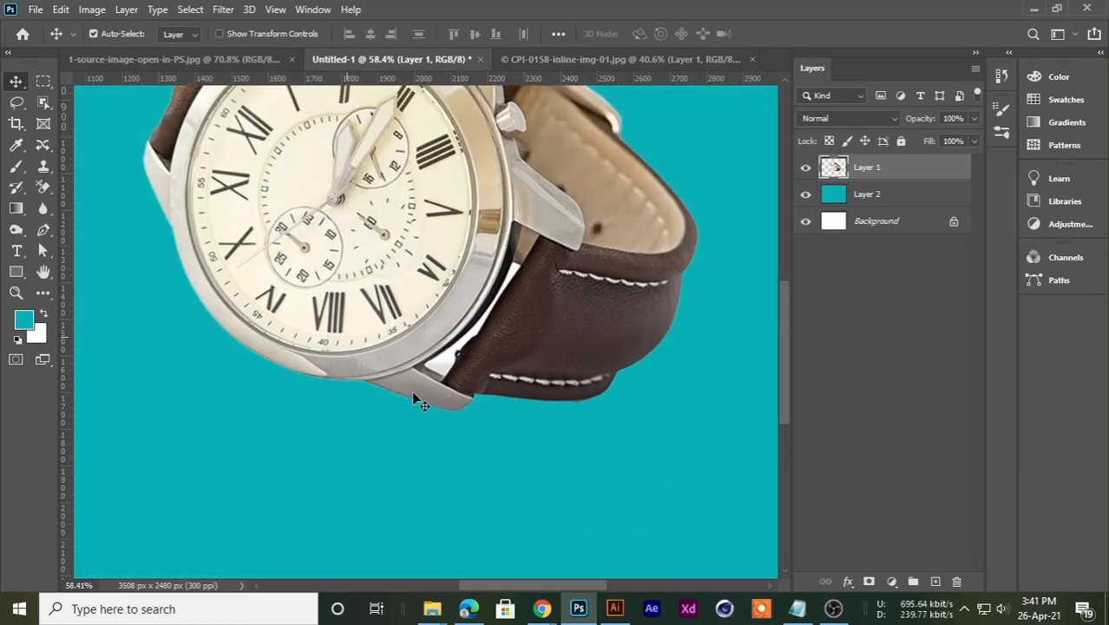
pyautogui.scroll(2, 411, 391)
pyautogui.scroll(2, 413, 424)
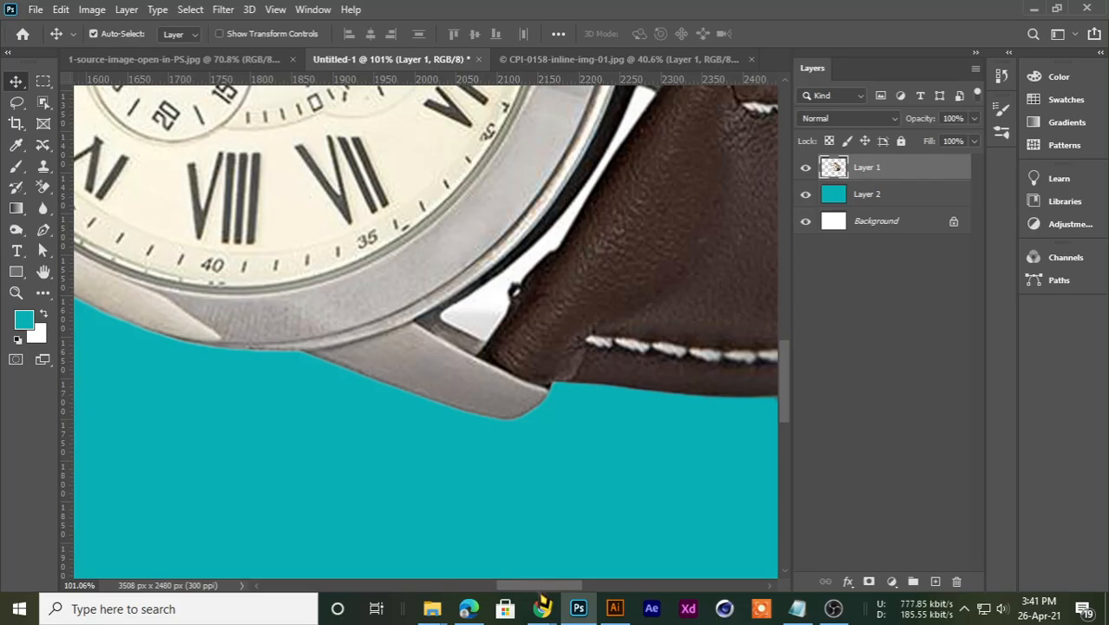
# Step: Open the blue-lit portrait from the Hair Masking Sample folder and examine its edges up close
pyautogui.moveTo(432, 608)
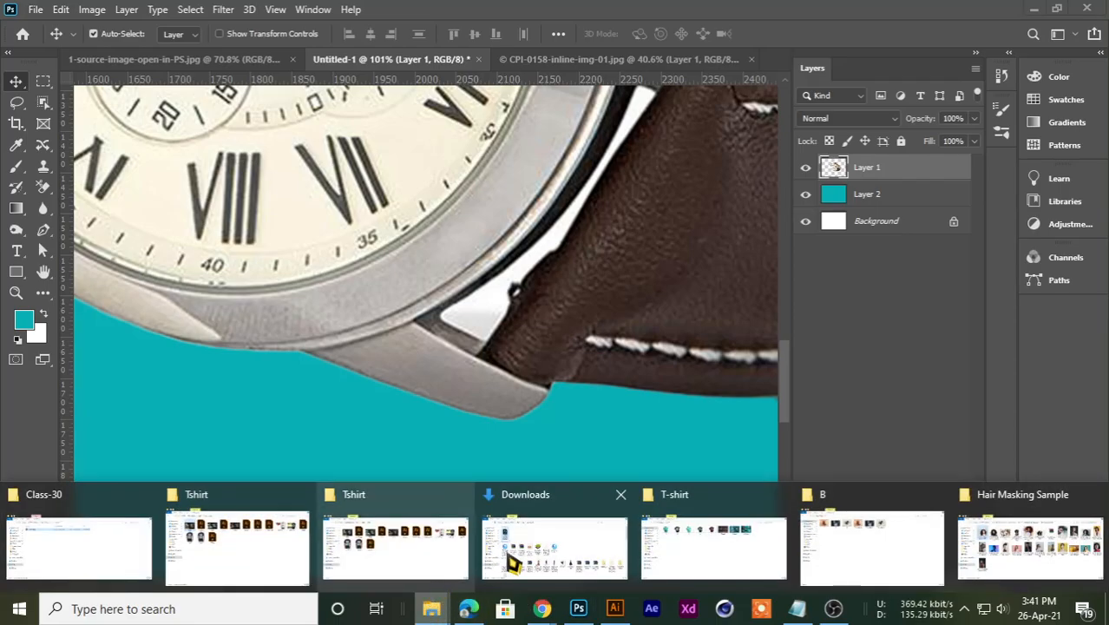
pyautogui.click(1009, 550)
pyautogui.click(282, 276)
pyautogui.scroll(8, 497, 300)
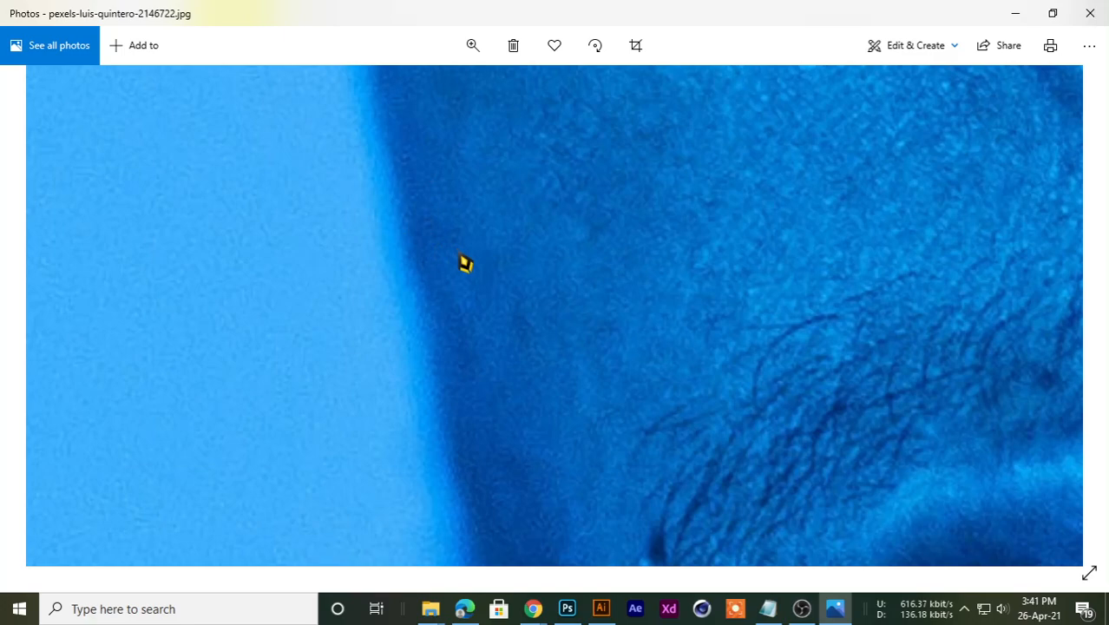
pyautogui.scroll(-8, 465, 264)
pyautogui.click(1017, 14)
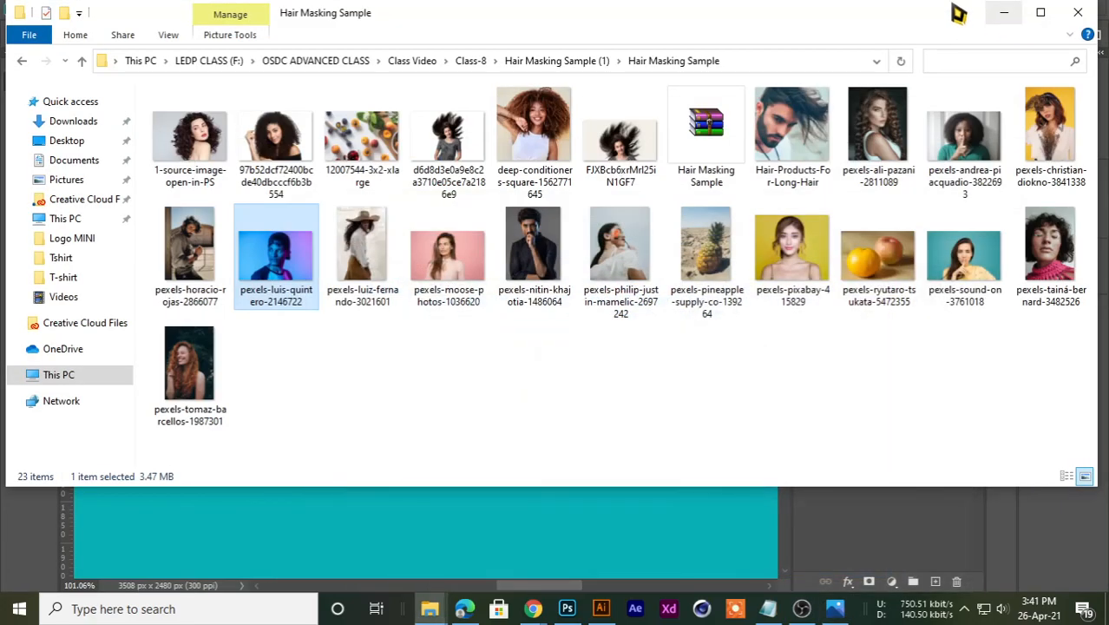
# Step: Open the pexels-sound-on-3761018 photo and examine the fine hair edges against its teal backdrop
pyautogui.doubleClick(978, 280)
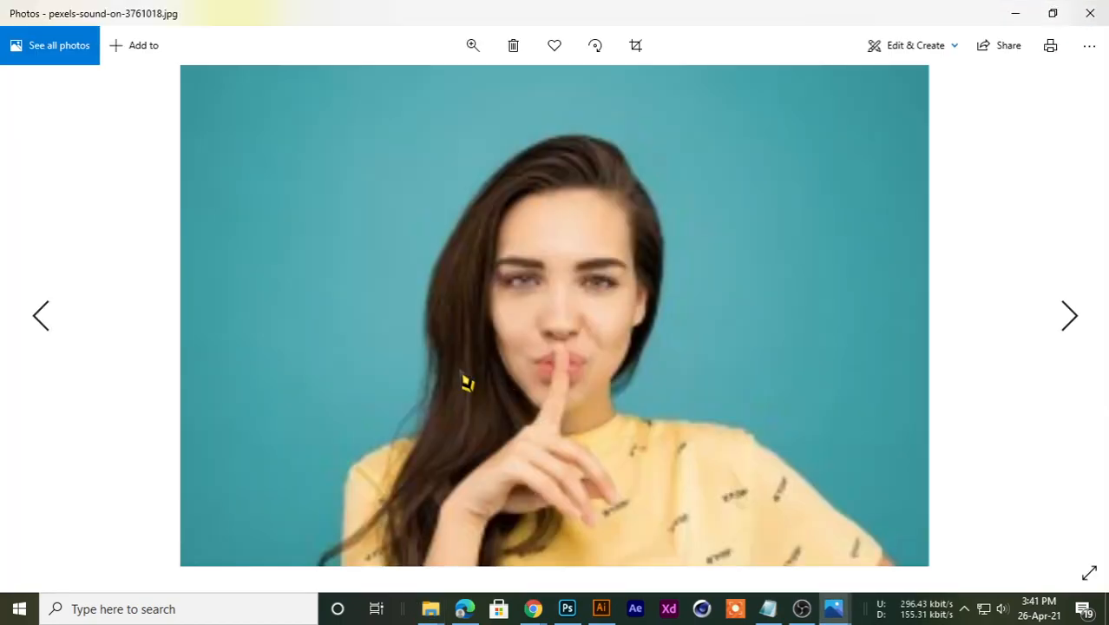
pyautogui.scroll(10, 686, 276)
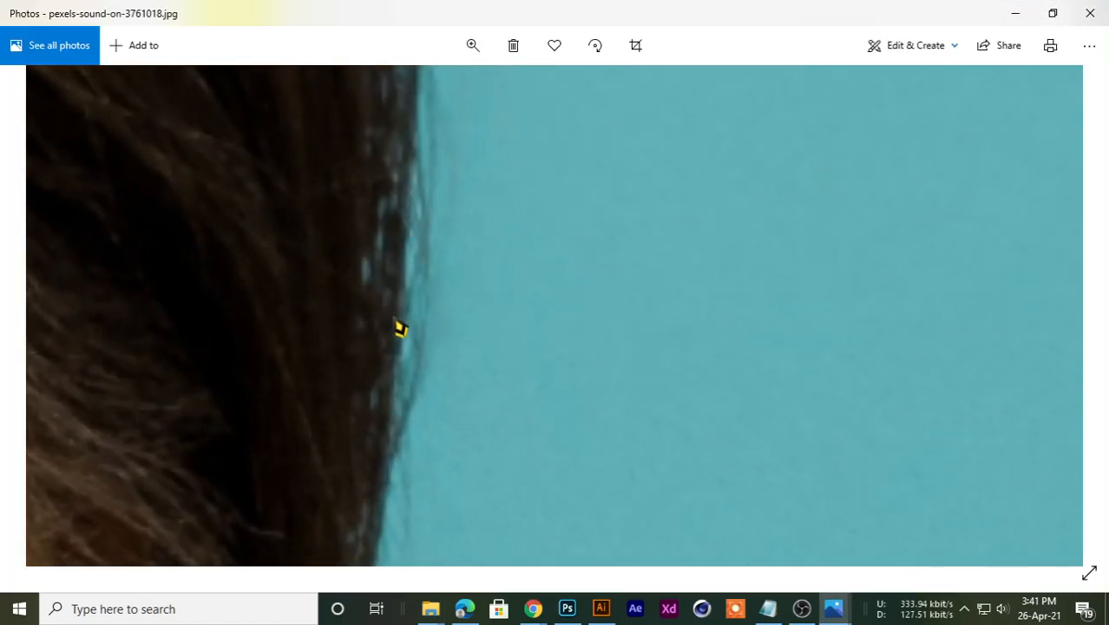
pyautogui.scroll(-10, 382, 401)
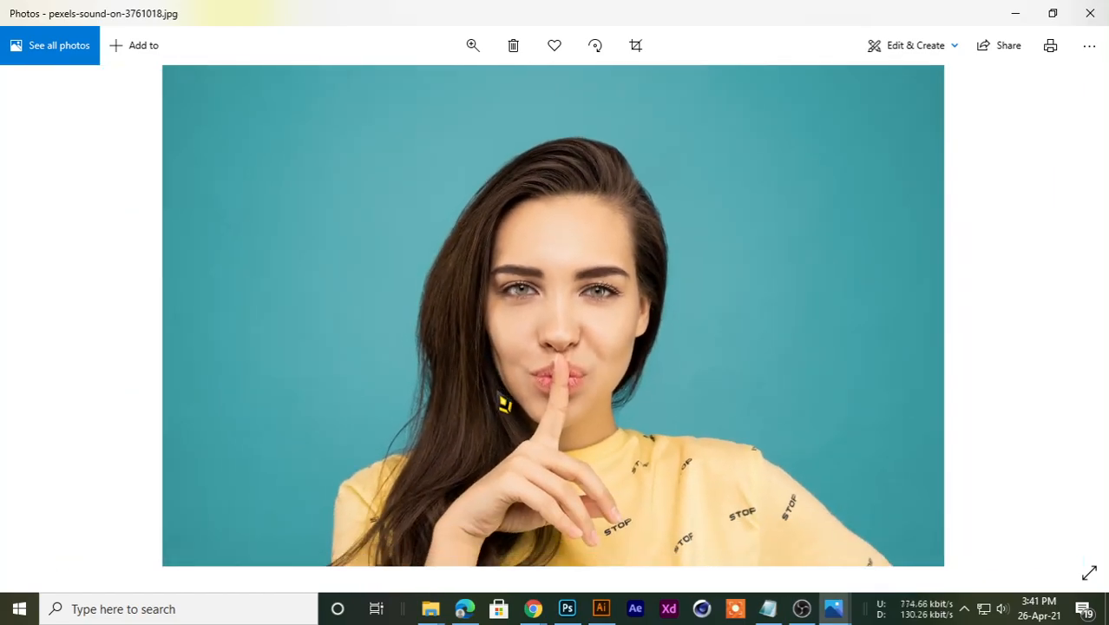
pyautogui.click(1048, 12)
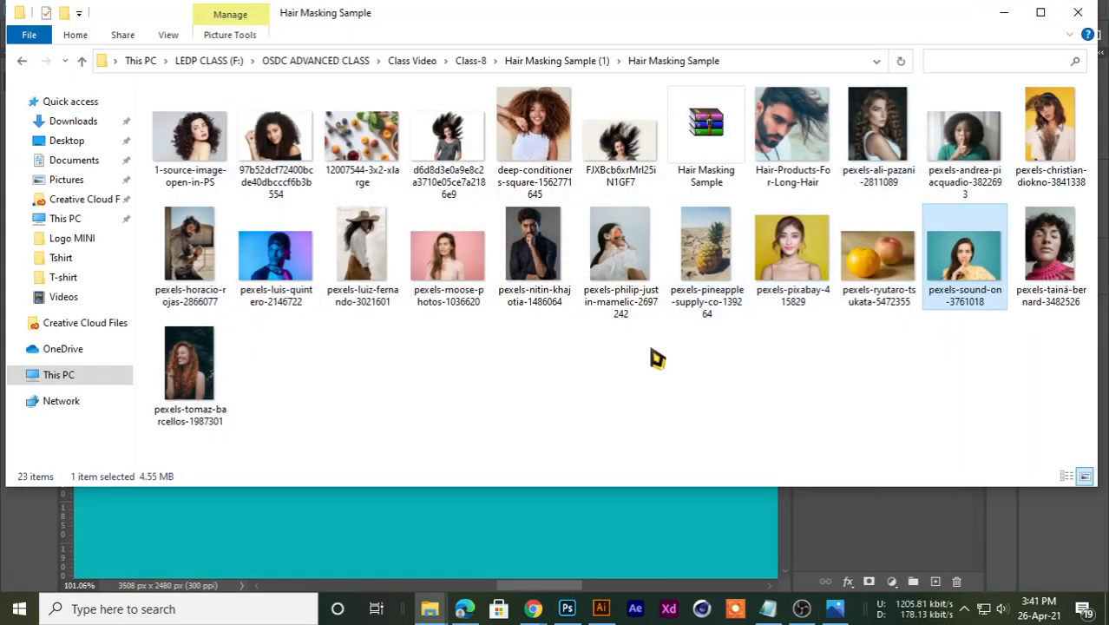
# Step: Return to the Untitled-1 document in Photoshop and move the watch back toward the centre of the canvas
pyautogui.click(1004, 12)
pyautogui.scroll(-6, 455, 328)
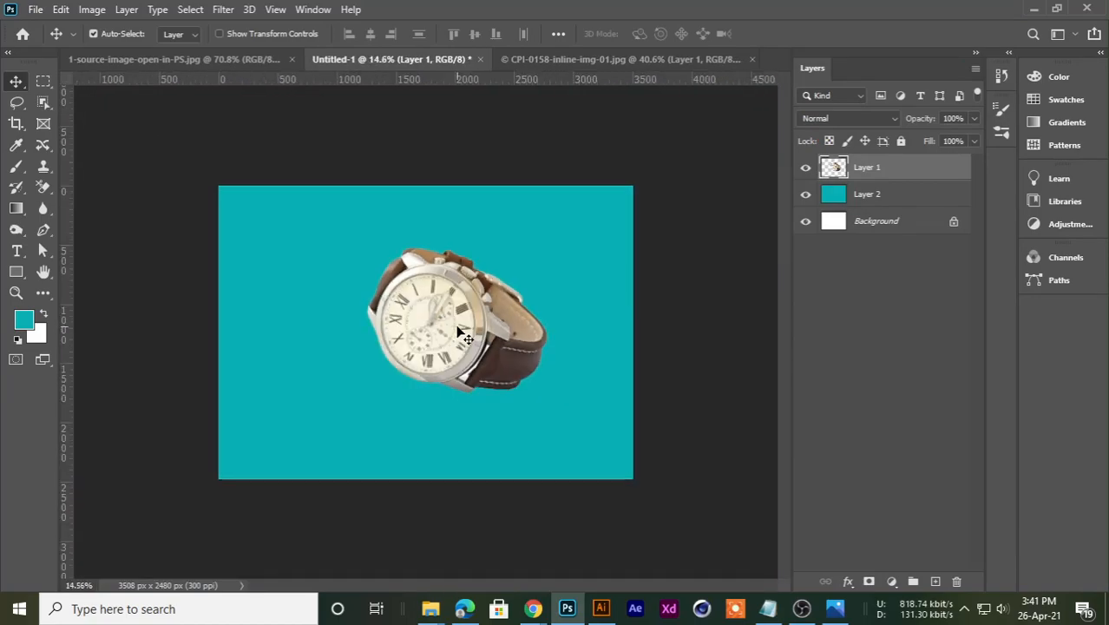
pyautogui.scroll(3, 459, 333)
pyautogui.moveTo(466, 325); pyautogui.dragTo(429, 319)
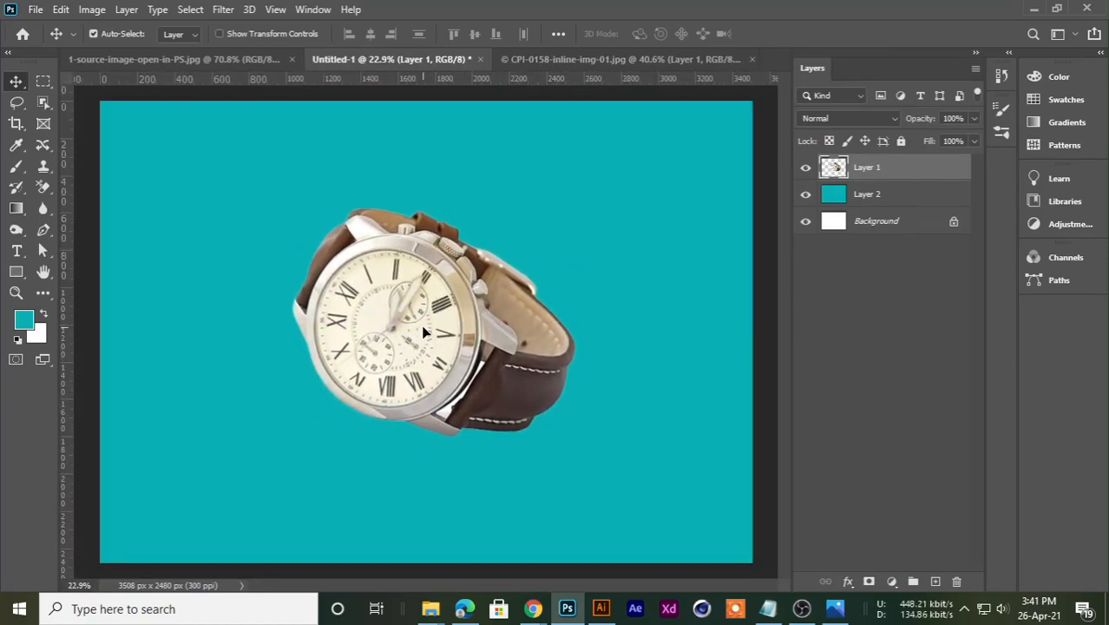
# Step: Examine the watch's cut-out edges along the lower strap and the upper strap beside the case at close range
pyautogui.scroll(2, 475, 459)
pyautogui.scroll(10, 476, 459)
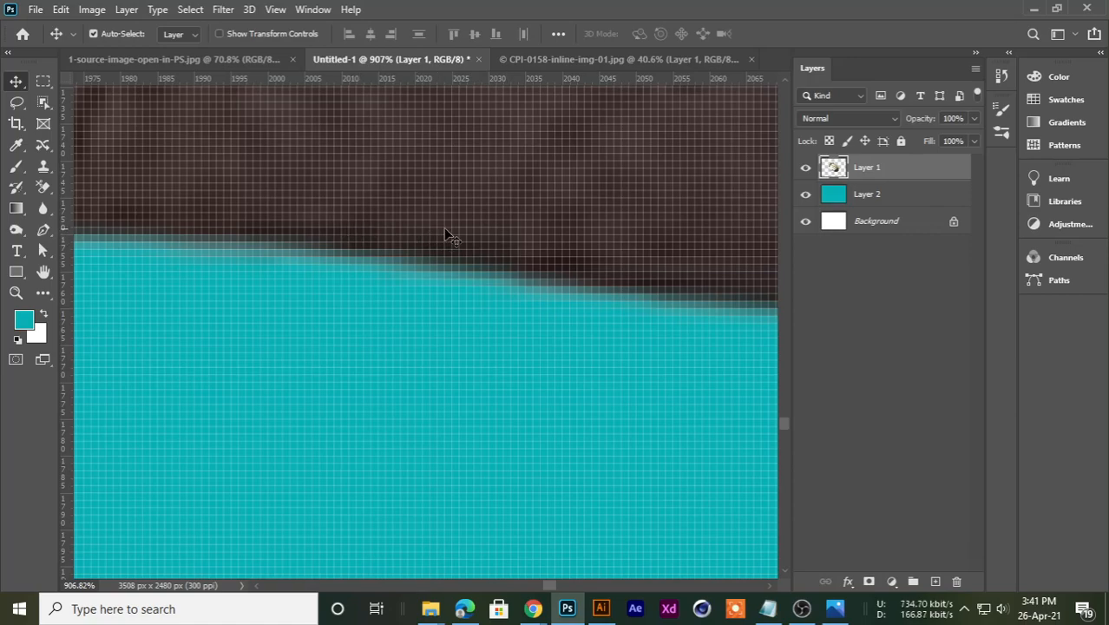
pyautogui.scroll(-9, 445, 229)
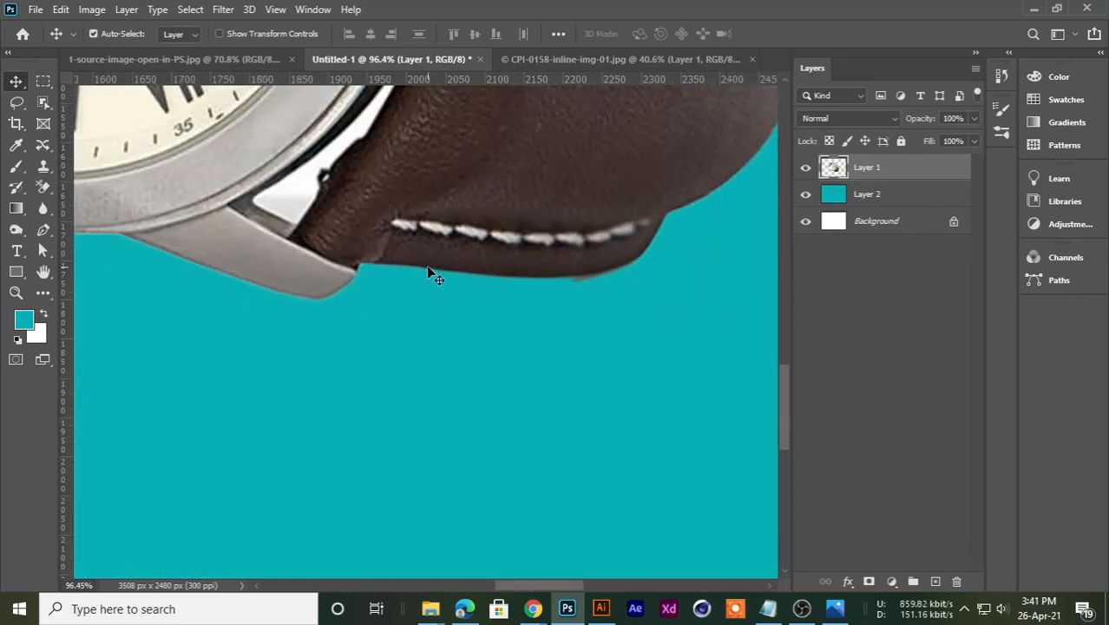
pyautogui.scroll(-6, 429, 274)
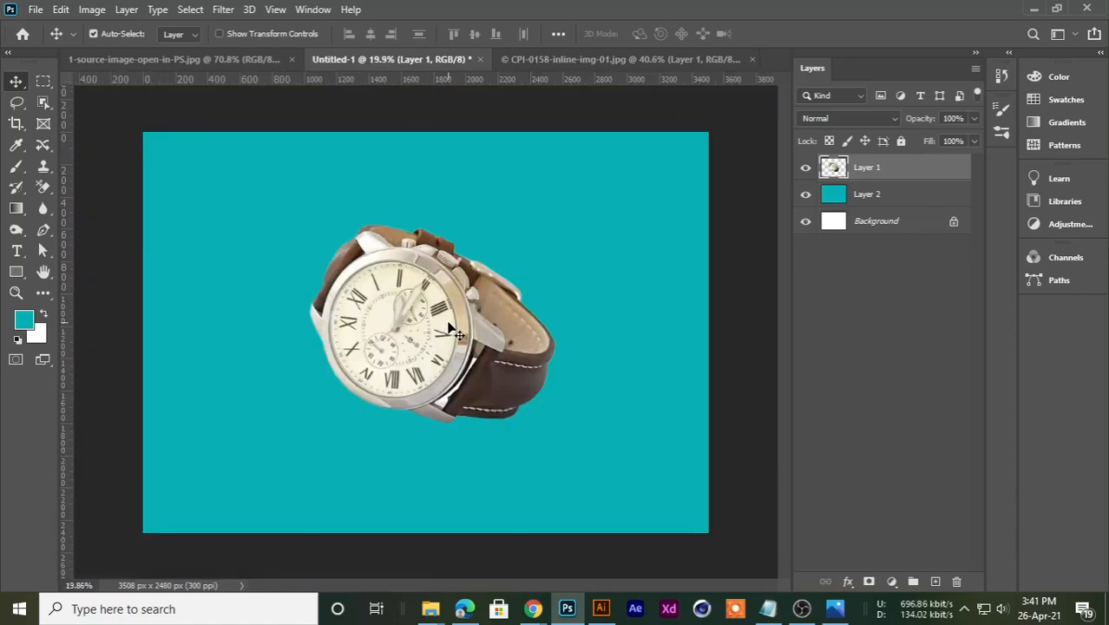
pyautogui.scroll(1, 438, 334)
pyautogui.moveTo(439, 334)
pyautogui.mouseDown()
pyautogui.moveTo(414, 322)
pyautogui.moveTo(433, 329)
pyautogui.moveTo(421, 342)
pyautogui.mouseUp()
pyautogui.scroll(-1, 421, 343)
pyautogui.scroll(2, 420, 343)
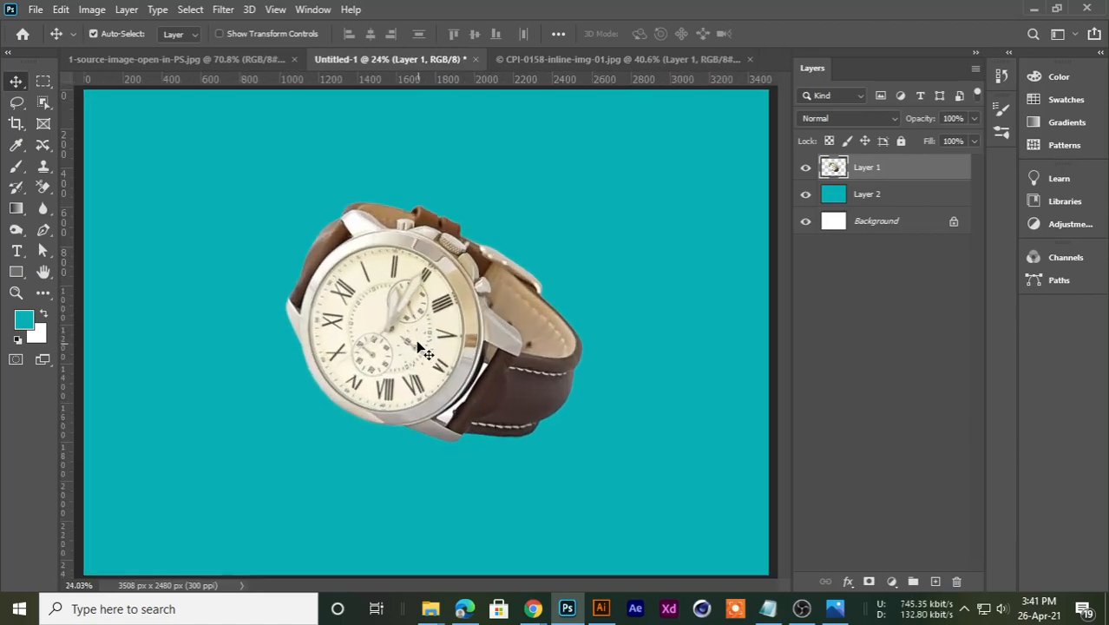
pyautogui.scroll(7, 276, 237)
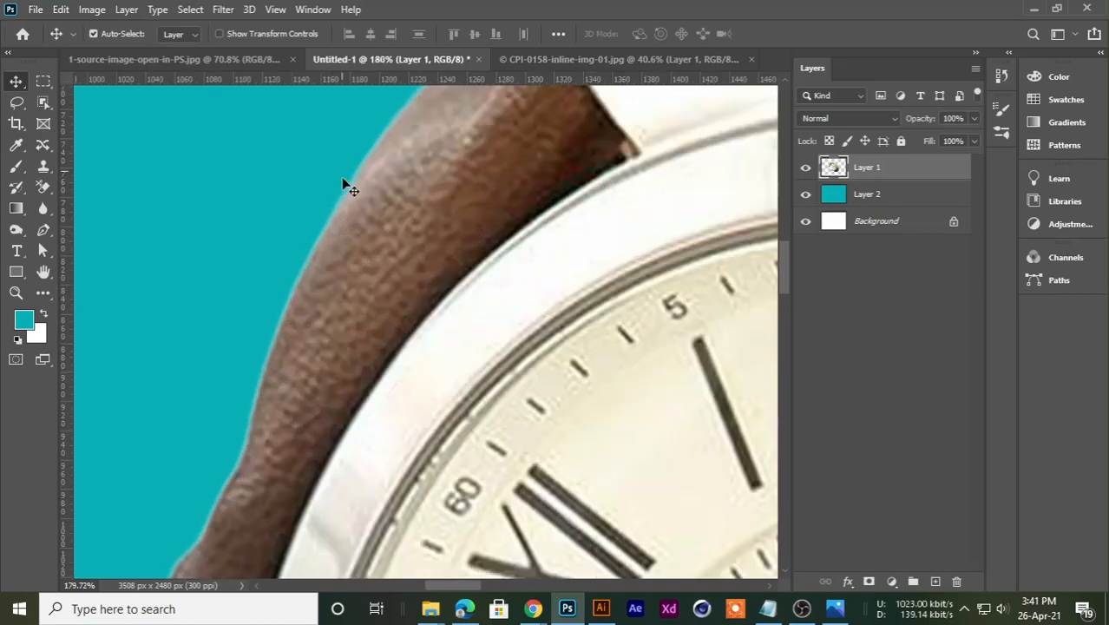
pyautogui.scroll(-6, 277, 354)
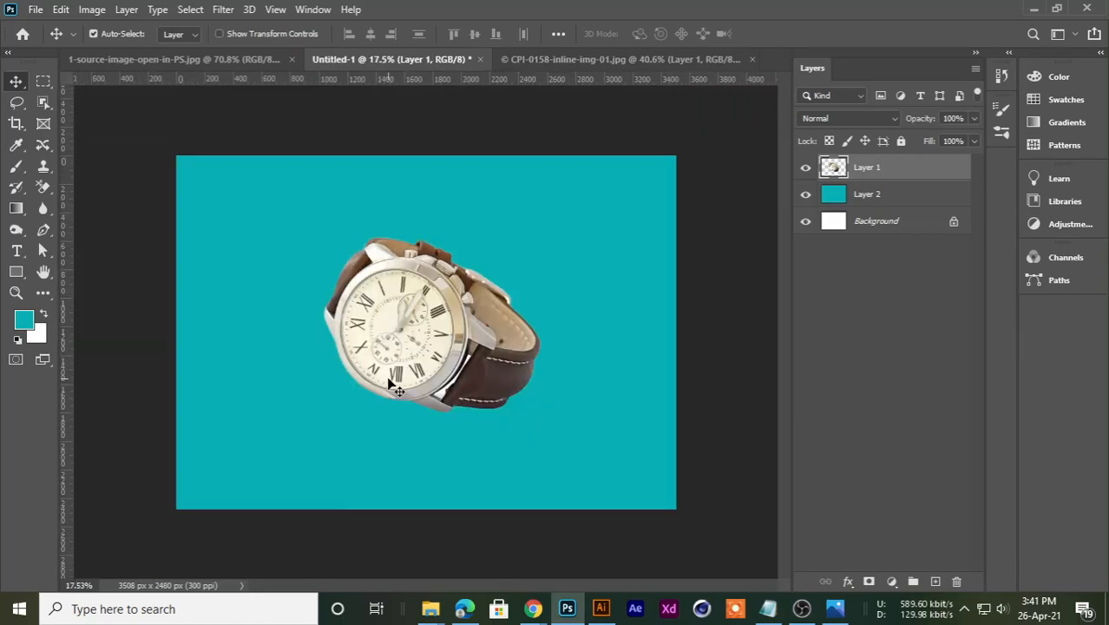
# Step: Nudge the watch slightly left on the teal canvas, then hide Layer 1 and show it again
pyautogui.moveTo(434, 336); pyautogui.dragTo(429, 335)
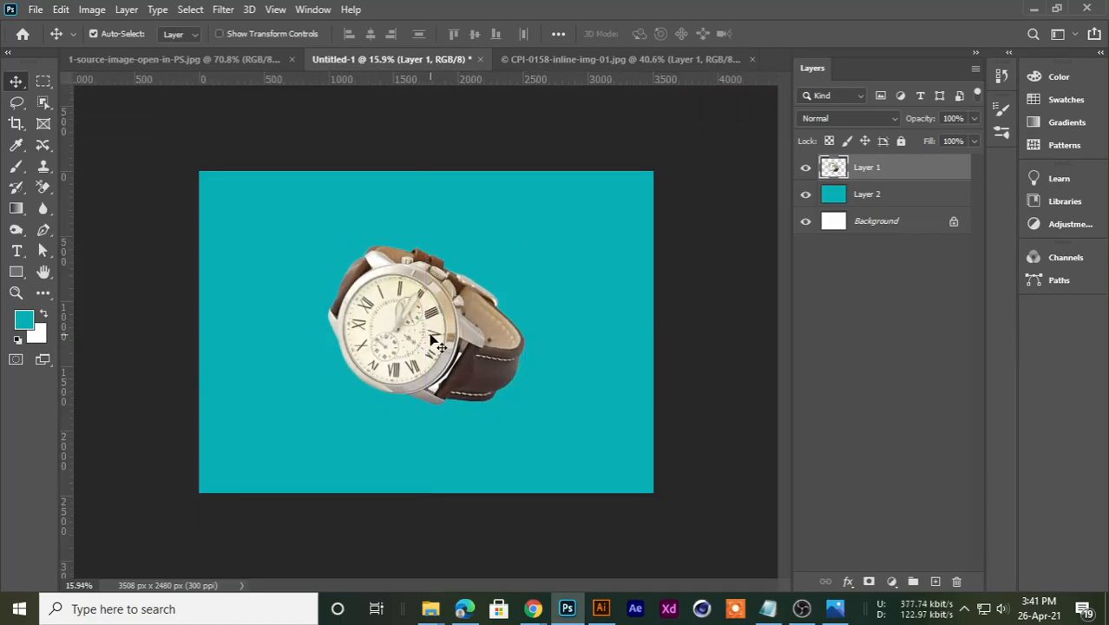
pyautogui.scroll(2, 432, 340)
pyautogui.scroll(-1, 425, 334)
pyautogui.click(806, 168)
pyautogui.click(805, 168)
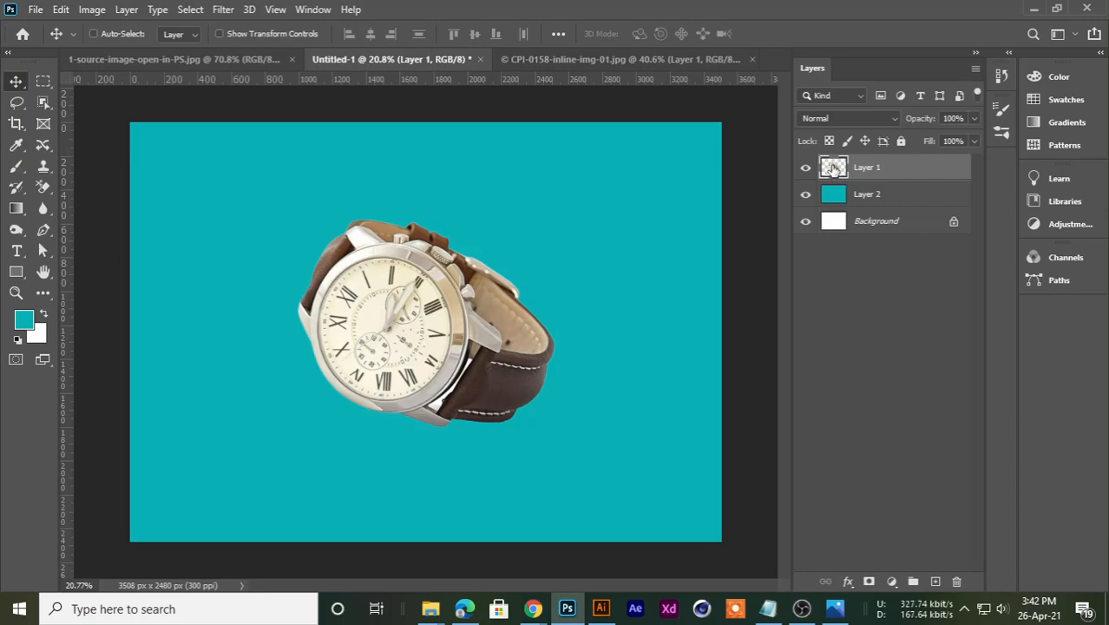
# Step: Try loading the watch outline from Layer 1 as a selection and inverting it, then deselect
pyautogui.keyDown('ctrl'); pyautogui.click(834, 169); pyautogui.keyUp('ctrl')
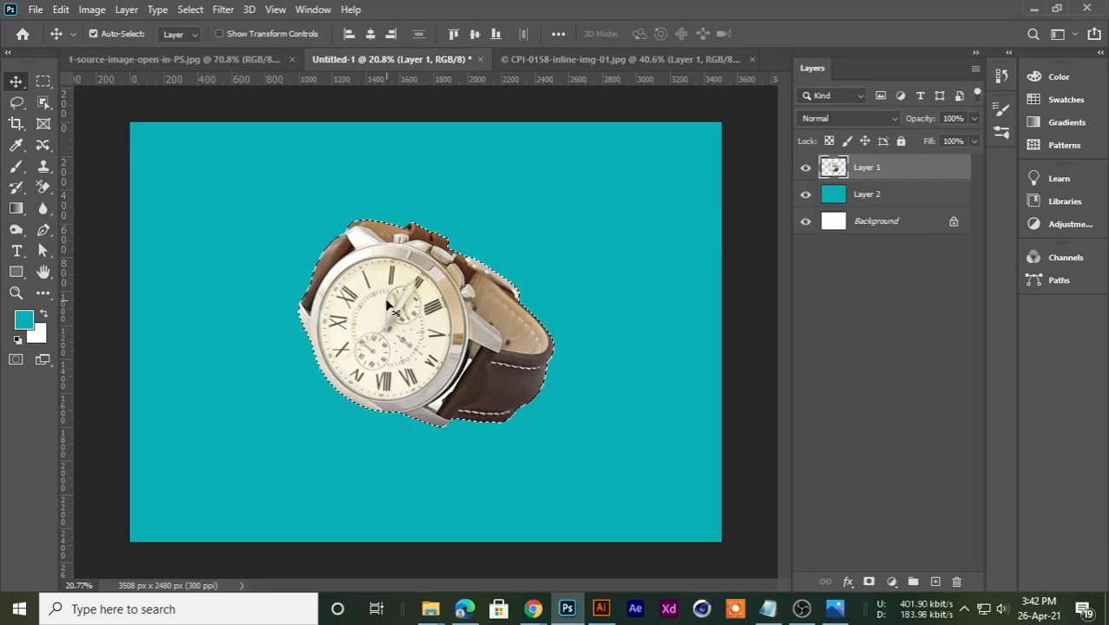
pyautogui.scroll(3, 450, 294)
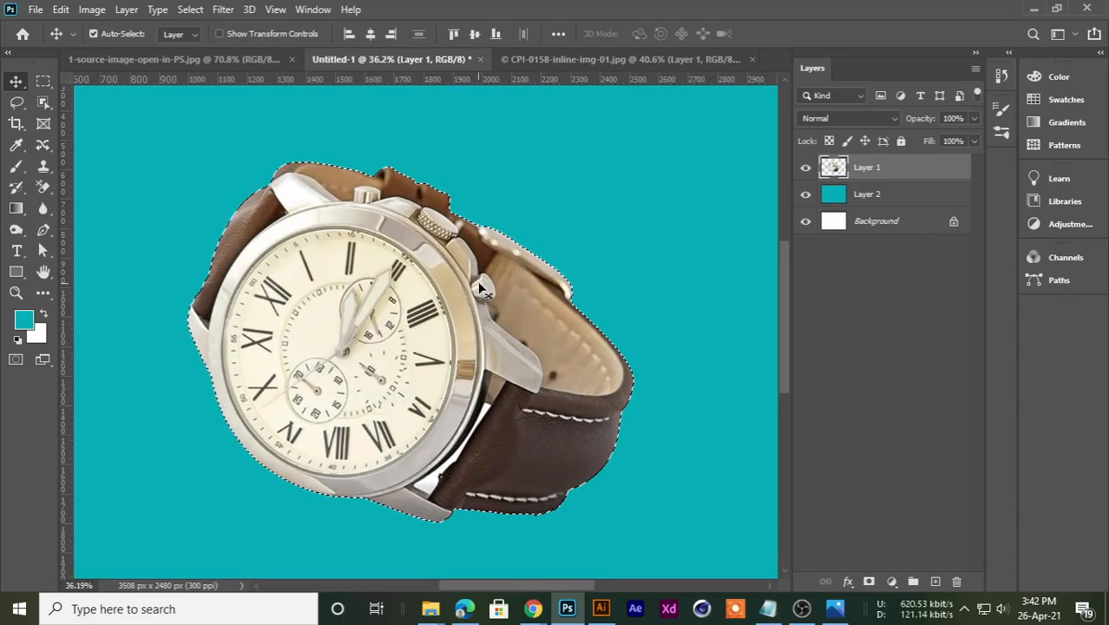
pyautogui.scroll(-3, 479, 289)
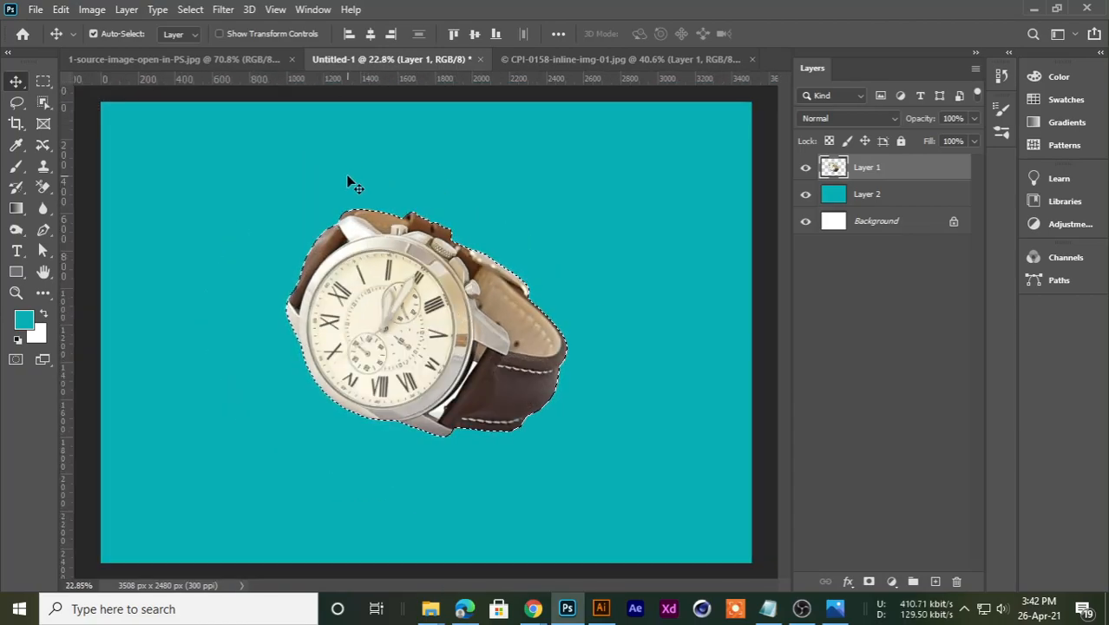
pyautogui.click(190, 10)
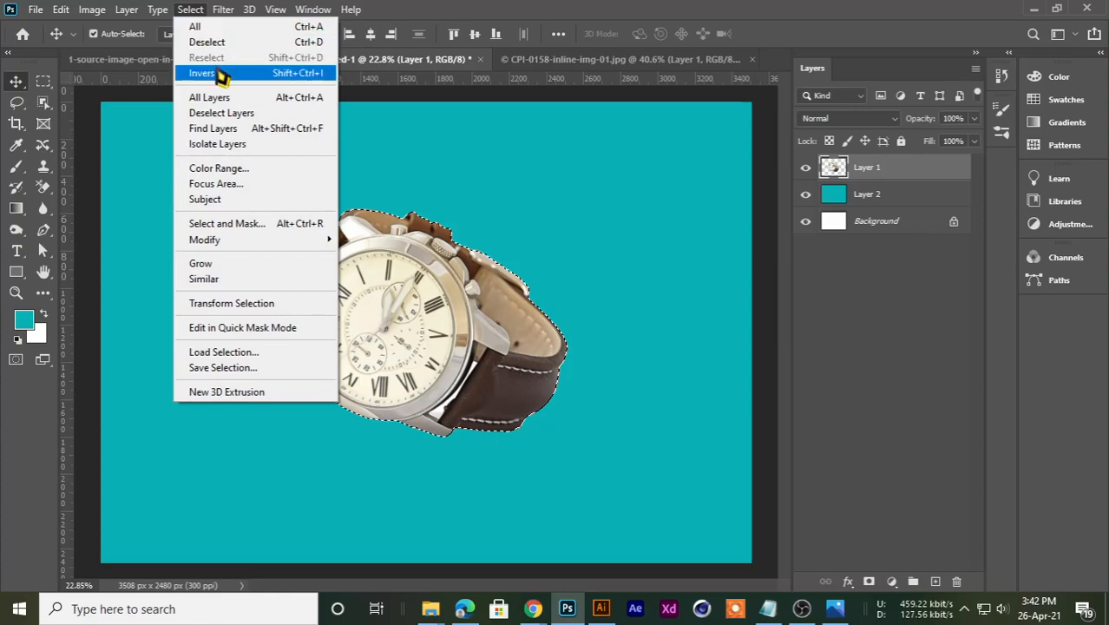
pyautogui.click(299, 74)
pyautogui.scroll(-2, 358, 252)
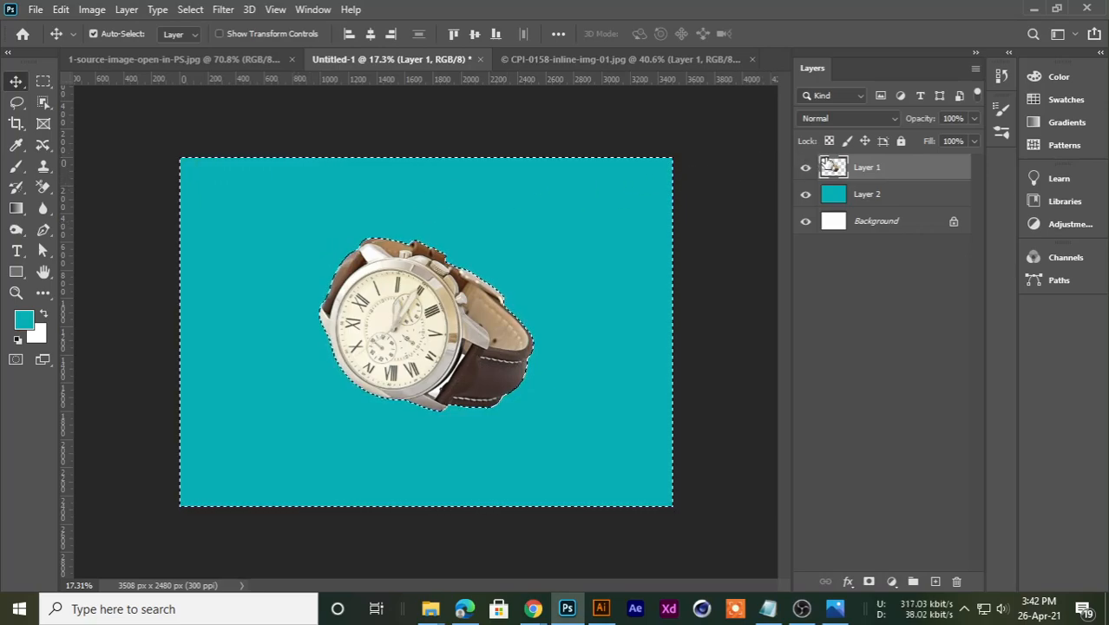
pyautogui.hotkey('ctrl', 'd')
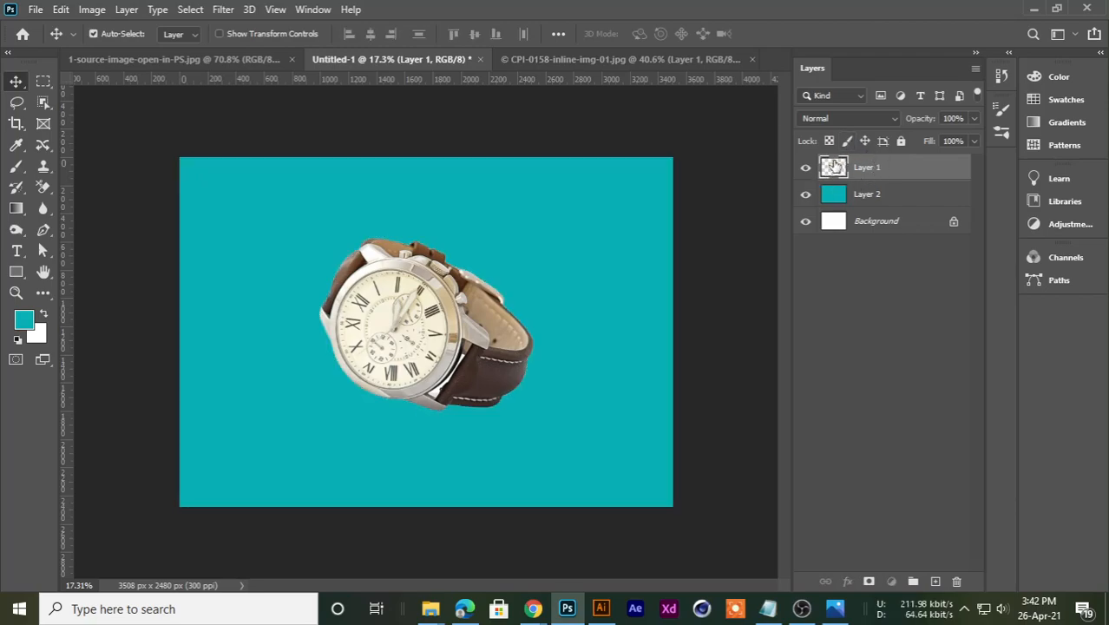
# Step: Load the watch outline on Layer 1 as a selection and invert it to cover the surrounding canvas
pyautogui.hotkey('ctrl', '+')
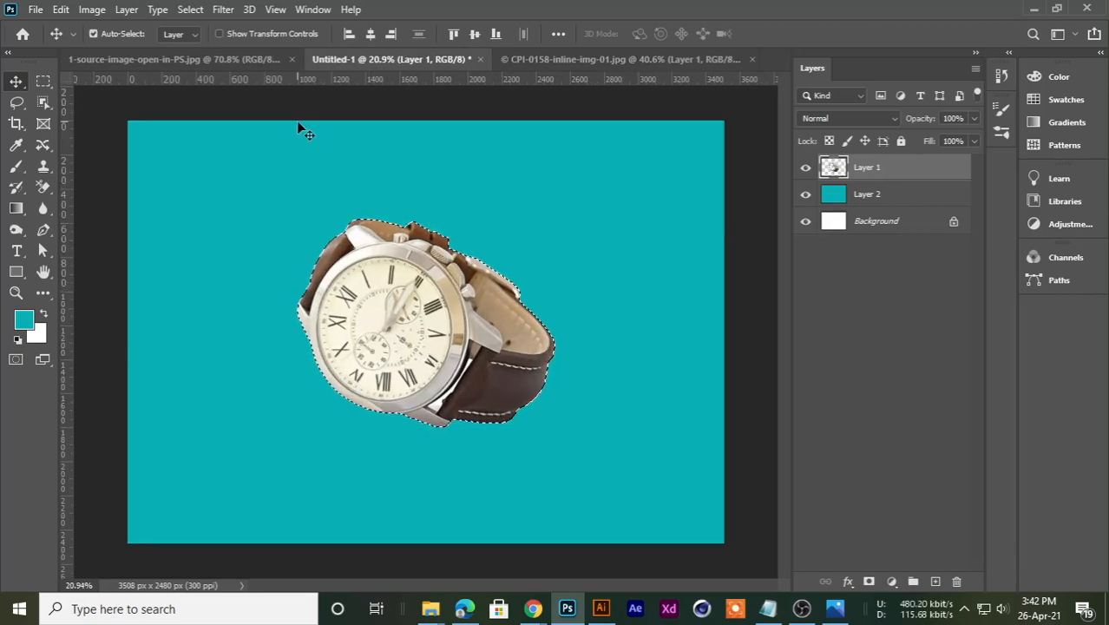
pyautogui.hotkey('ctrl', 'shift', 'i')
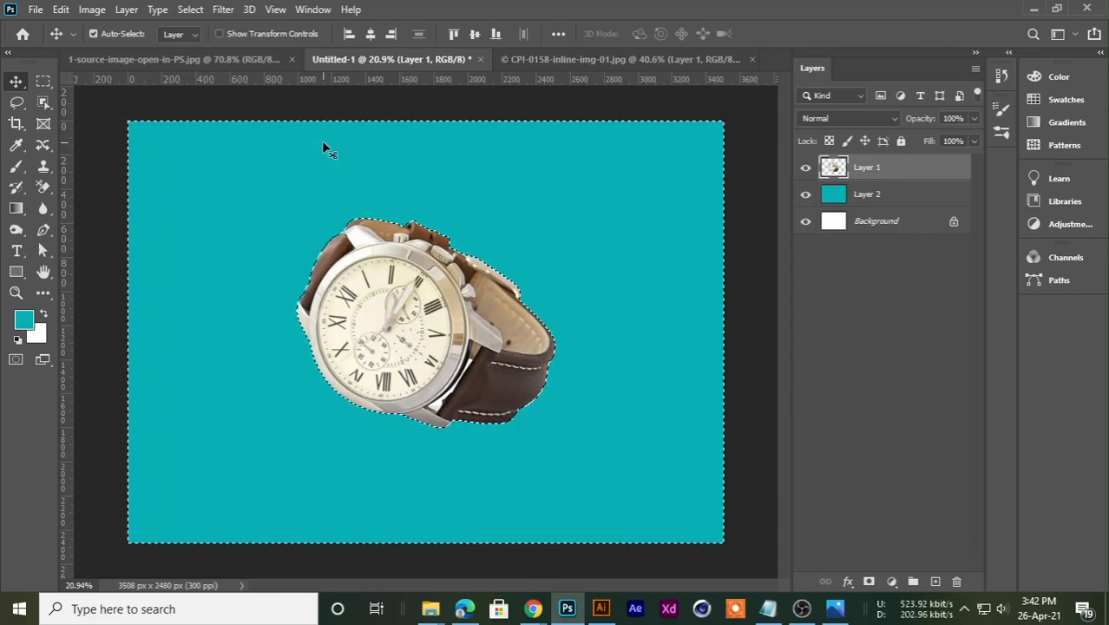
pyautogui.hotkey('ctrl', '-')
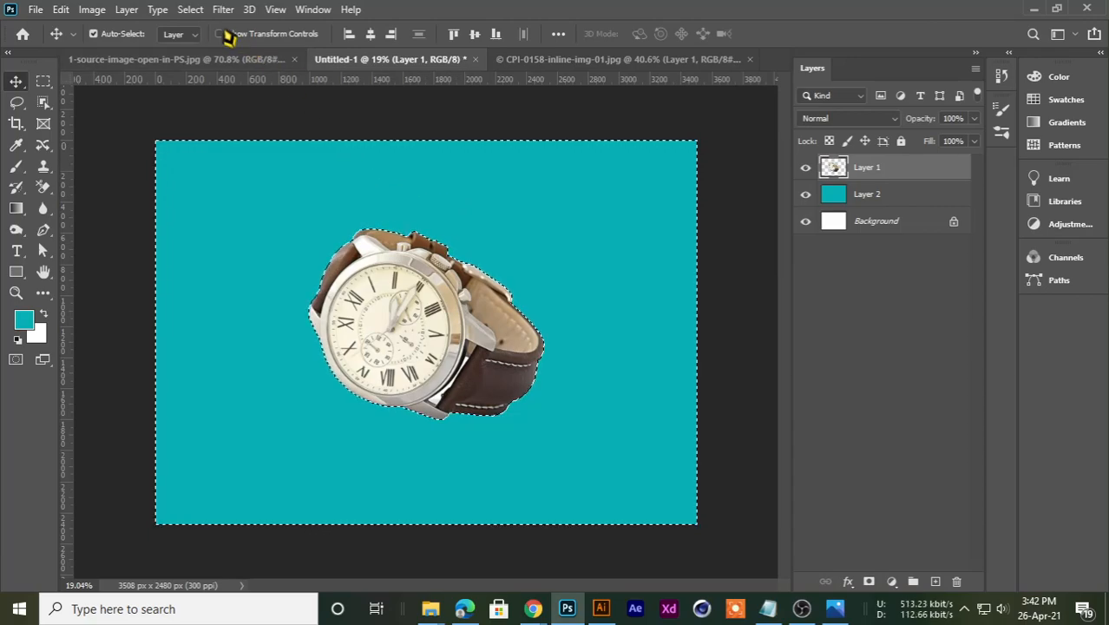
pyautogui.click(192, 10)
pyautogui.moveTo(235, 246)
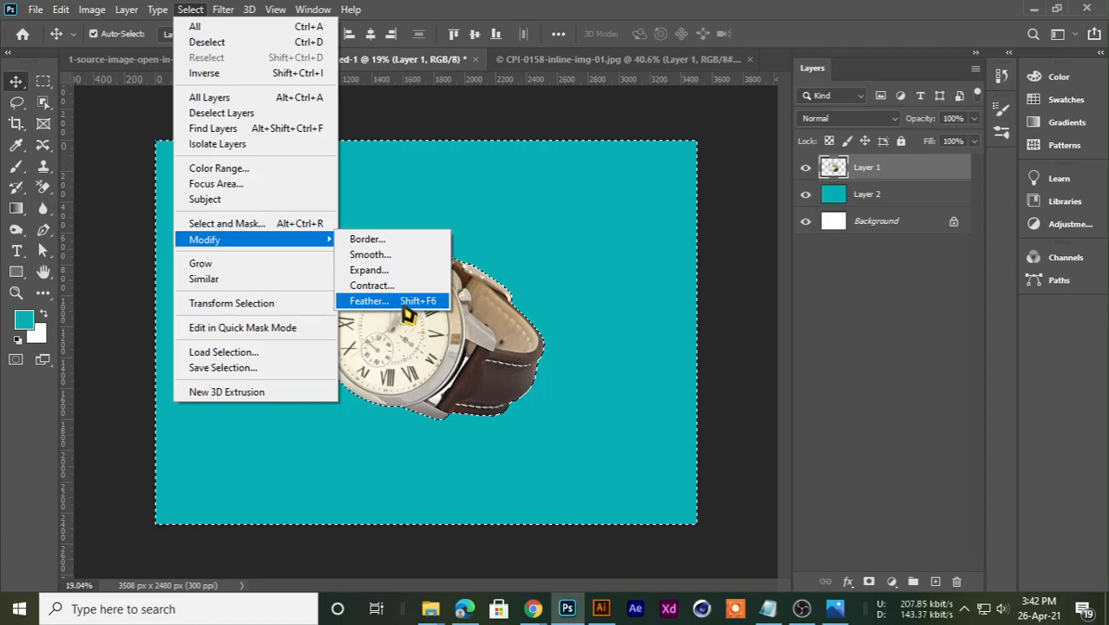
pyautogui.click(801, 608)
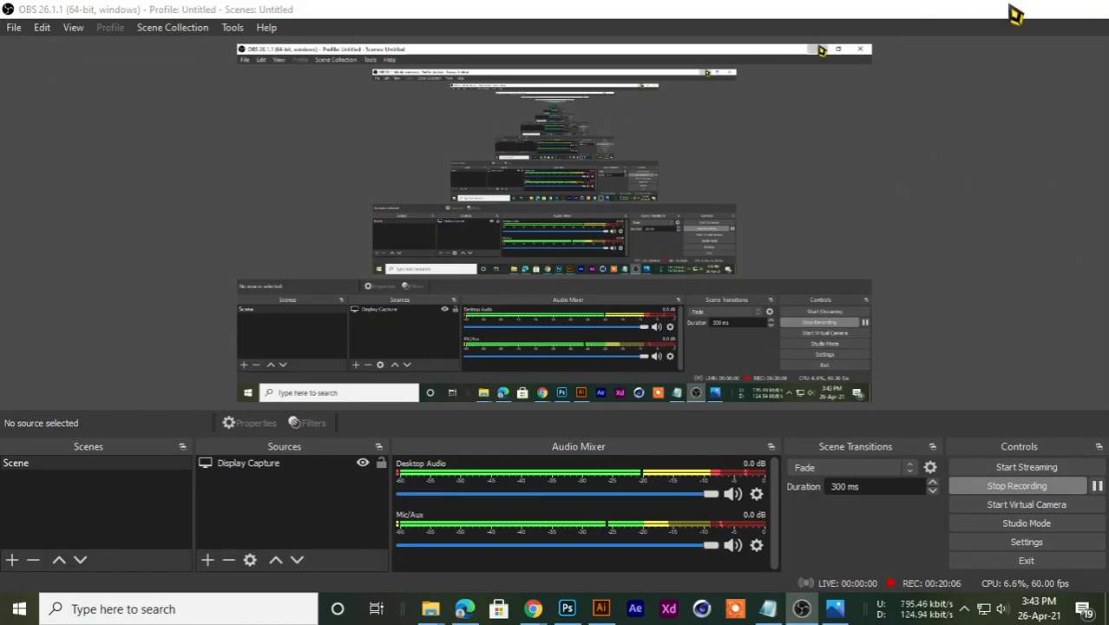
pyautogui.click(1013, 9)
# Step: Feather the inverted selection around the watch with a radius of 3 pixels
pyautogui.click(190, 10)
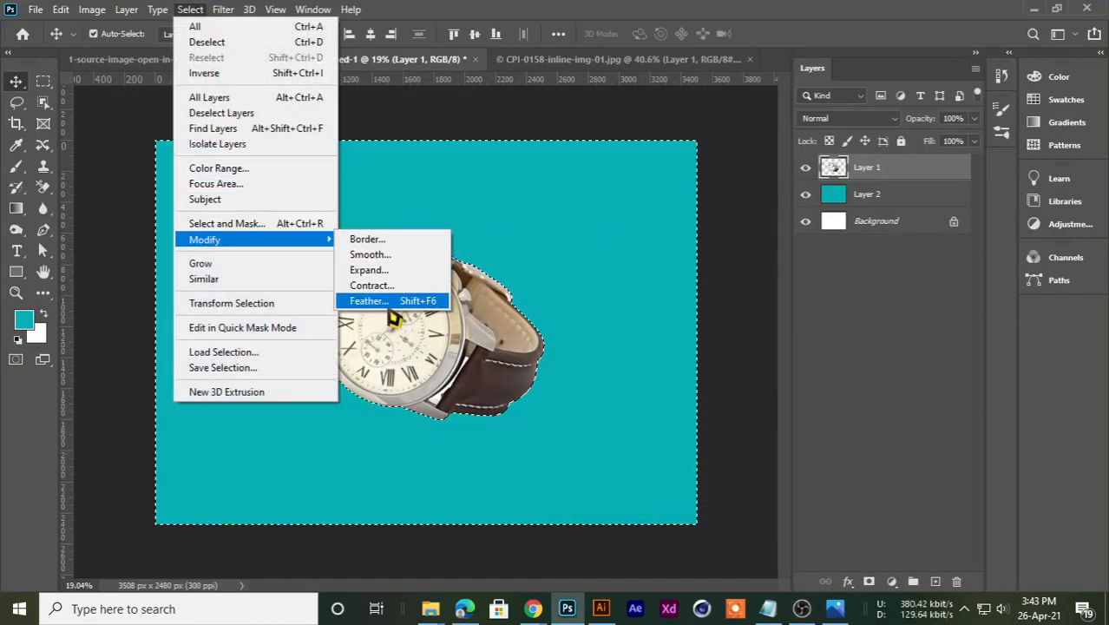
pyautogui.click(389, 303)
pyautogui.moveTo(560, 180); pyautogui.dragTo(441, 185)
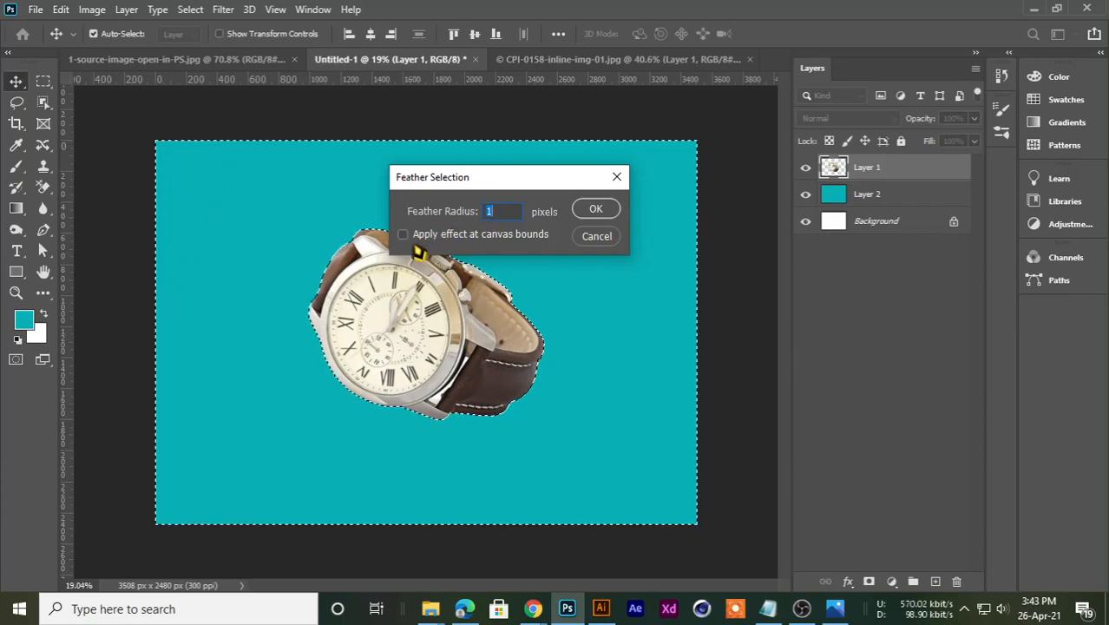
pyautogui.write('3')
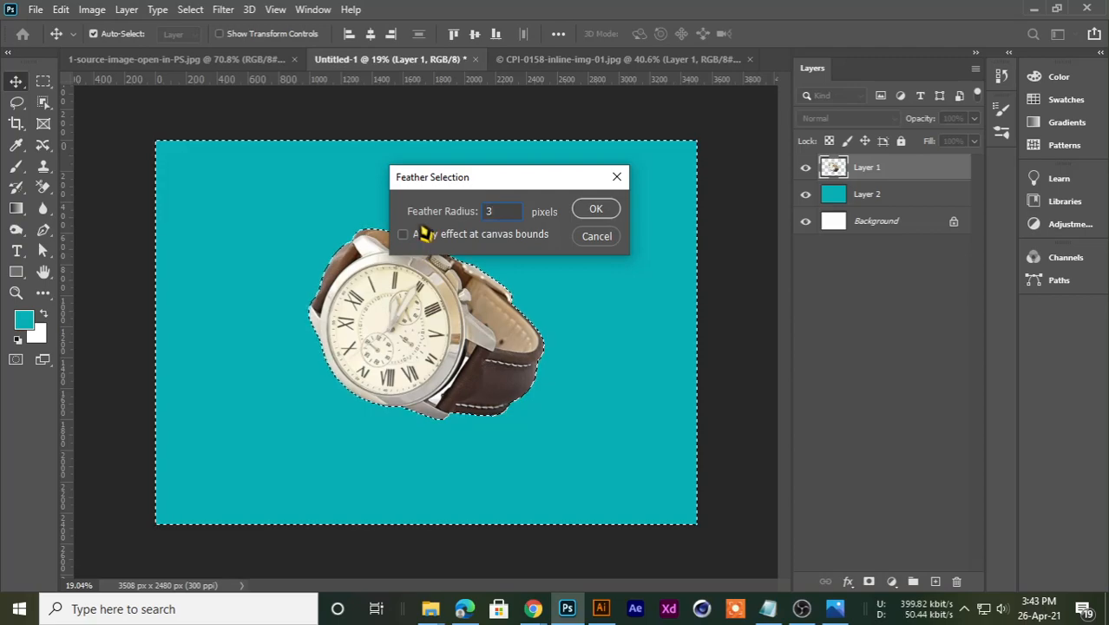
pyautogui.click(595, 210)
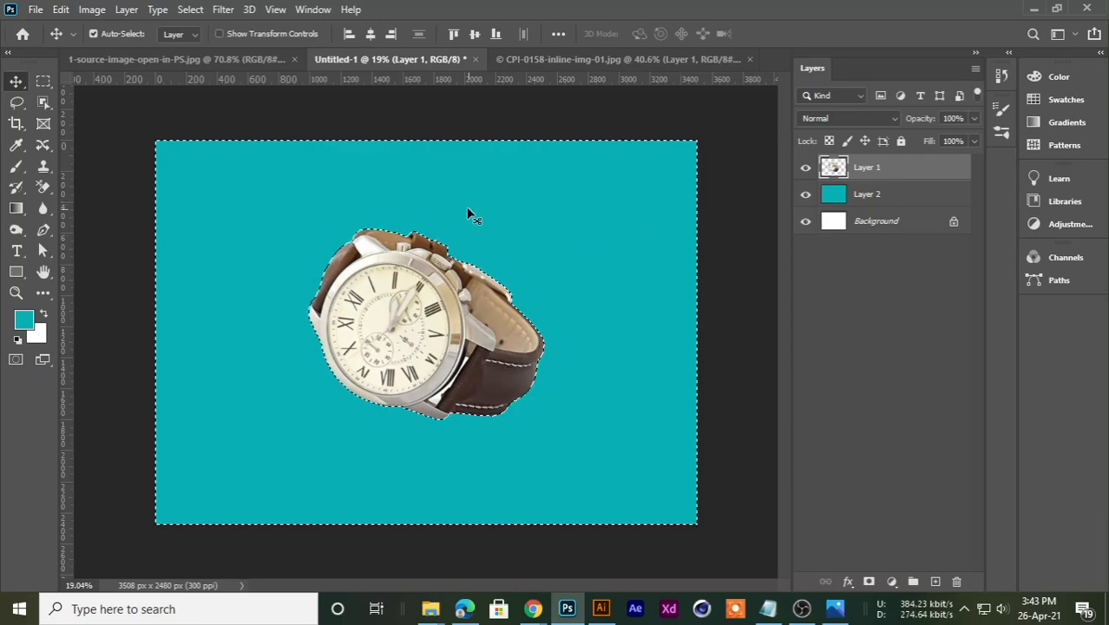
# Step: Delete the feathered selection from Layer 1 to soften the watch's outline, checking the buckle and lower strap edges up close
pyautogui.scroll(8, 499, 269)
pyautogui.scroll(6, 527, 362)
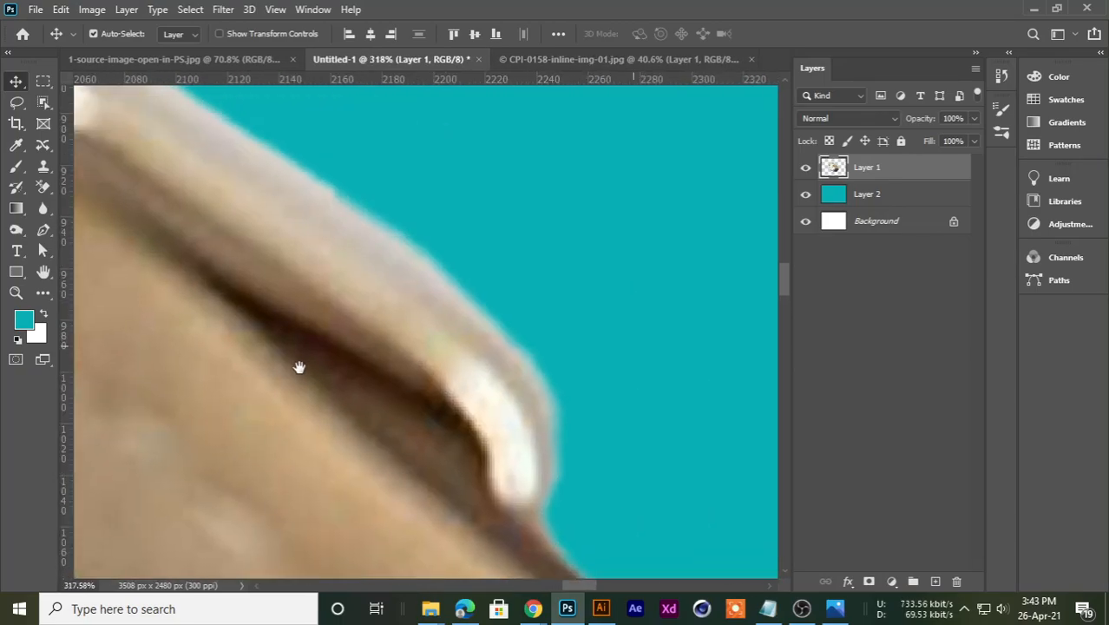
pyautogui.scroll(-10, 347, 364)
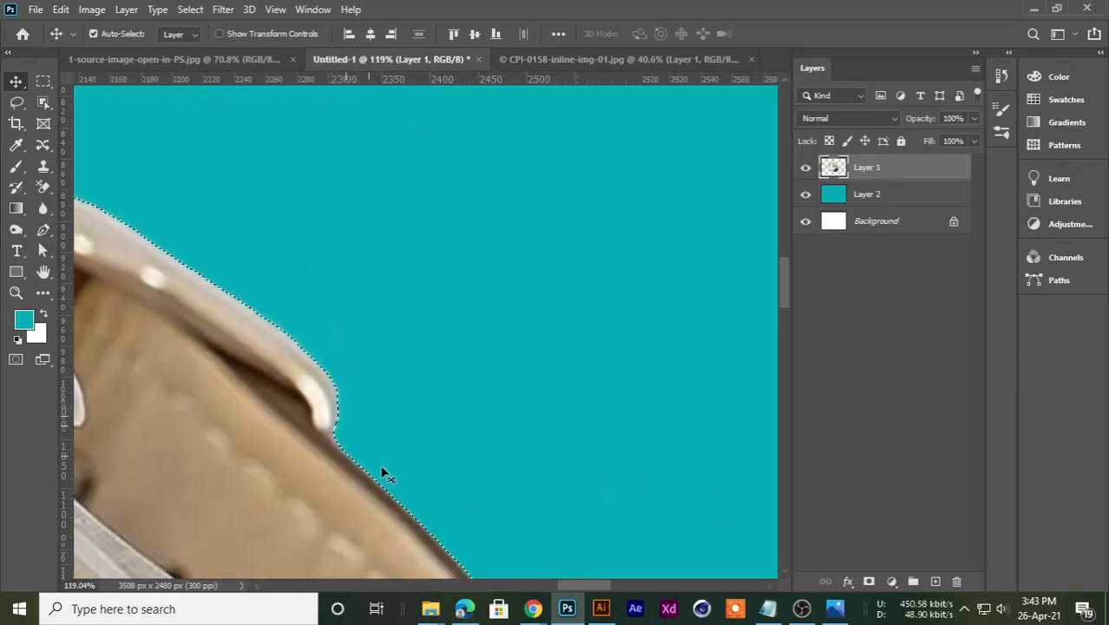
pyautogui.scroll(-3, 369, 391)
pyautogui.scroll(7, 369, 390)
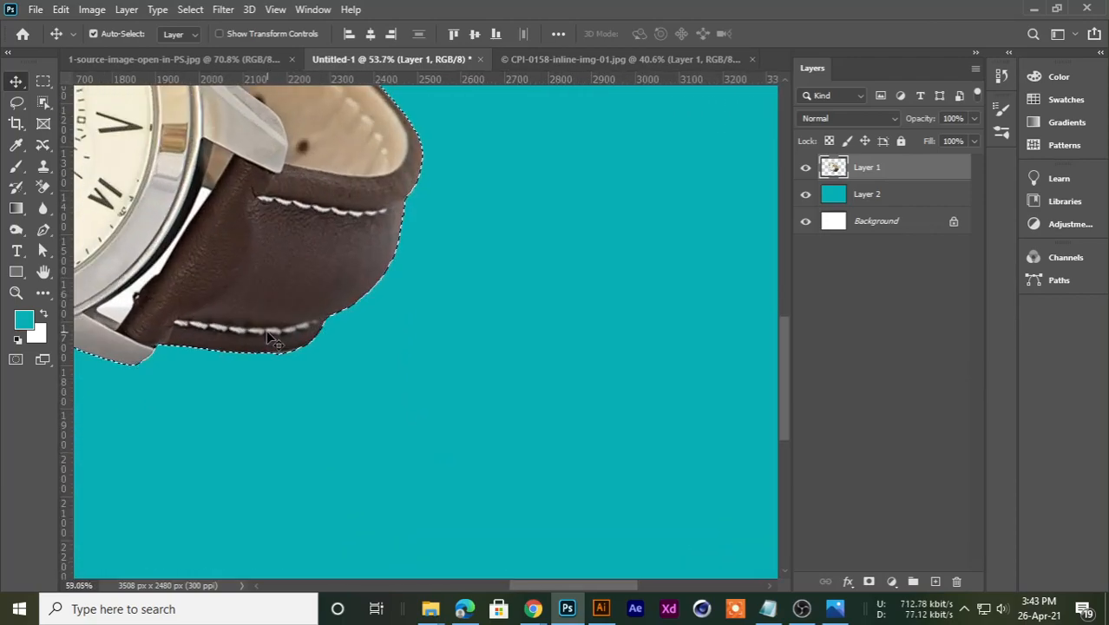
pyautogui.scroll(1, 351, 317)
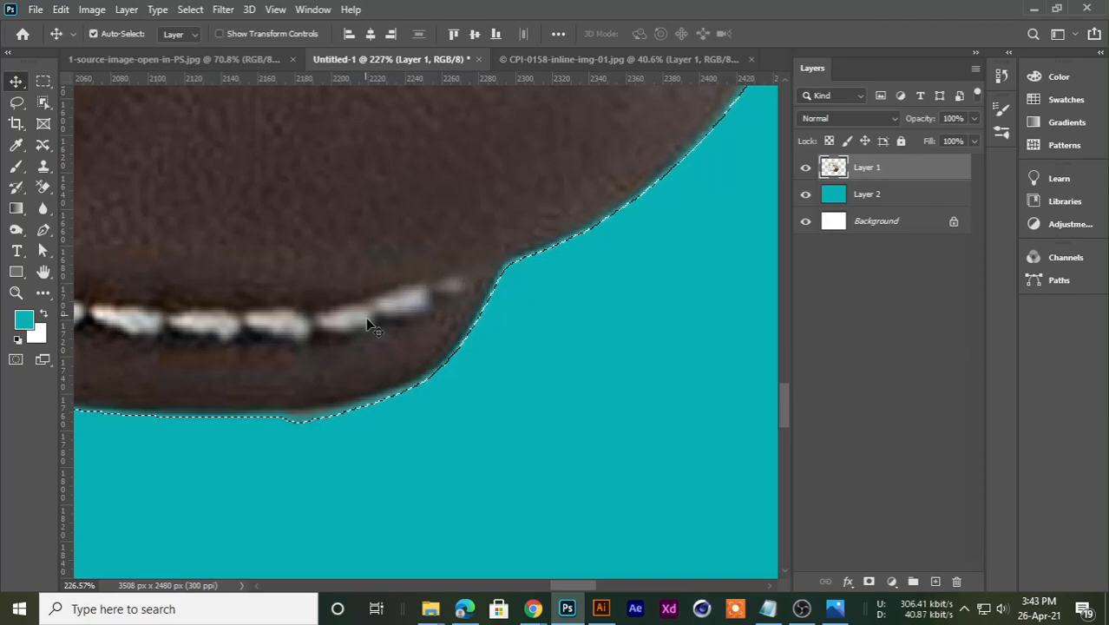
pyautogui.scroll(5, 472, 382)
pyautogui.scroll(1, 413, 336)
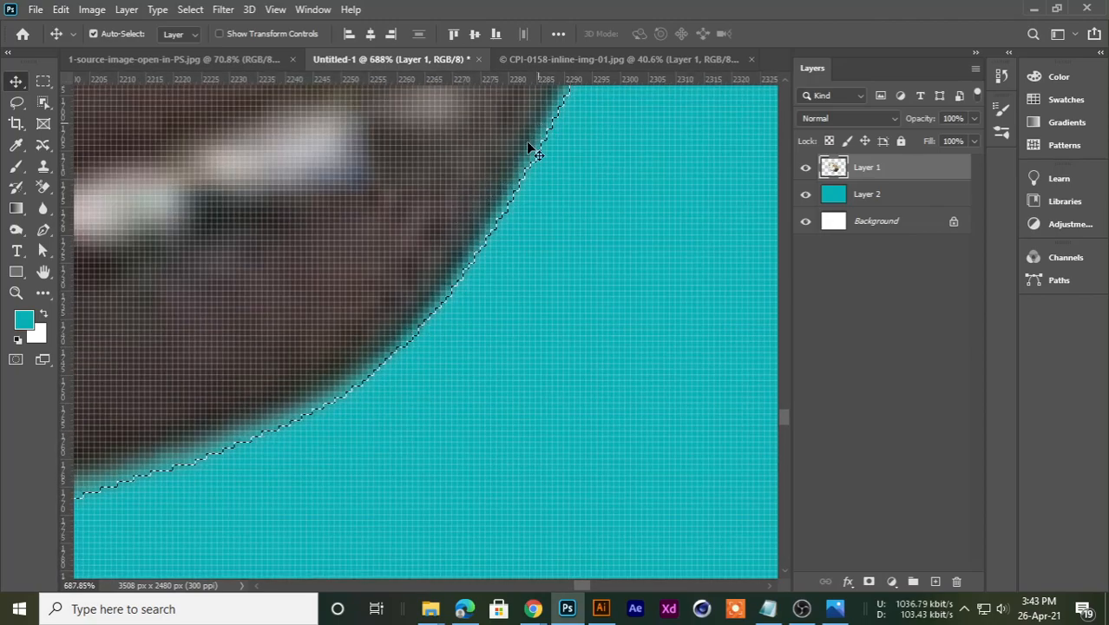
pyautogui.scroll(-12, 434, 256)
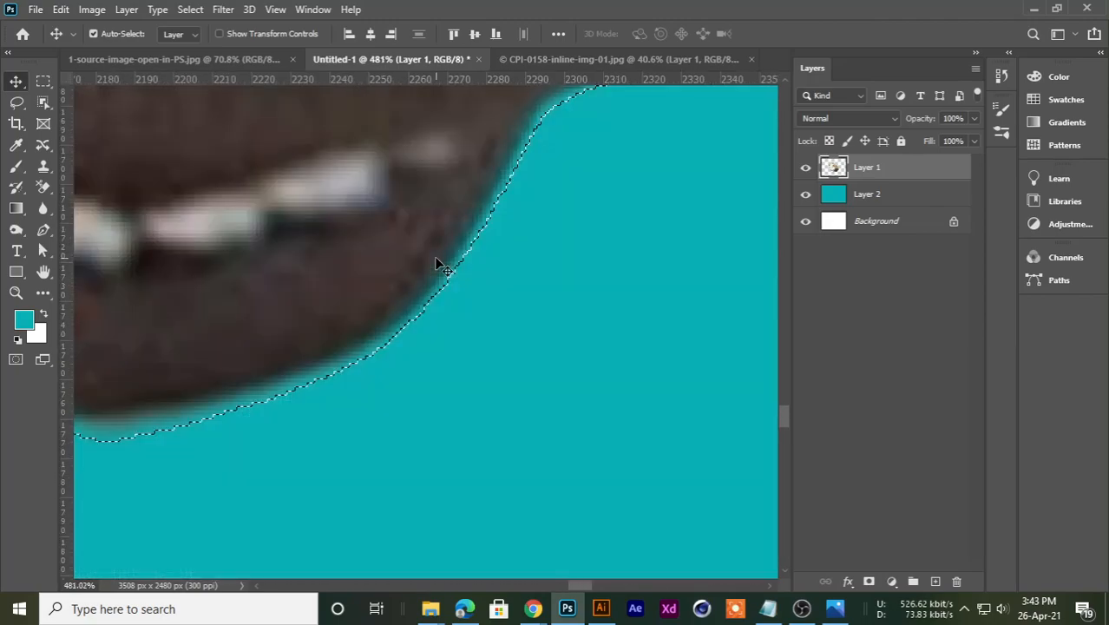
pyautogui.scroll(-6, 469, 337)
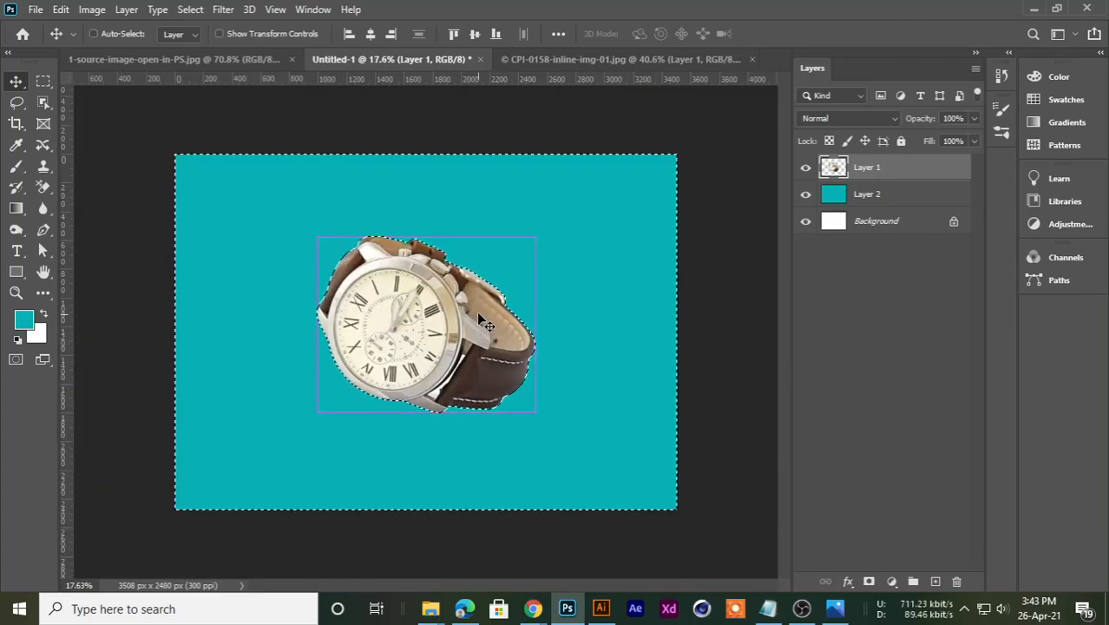
# Step: Clear the selection and examine the watch's outer edges around the strap and case at close range
pyautogui.hotkey('ctrl', 'd')
pyautogui.scroll(-1, 473, 302)
pyautogui.scroll(1, 478, 297)
pyautogui.scroll(2, 482, 304)
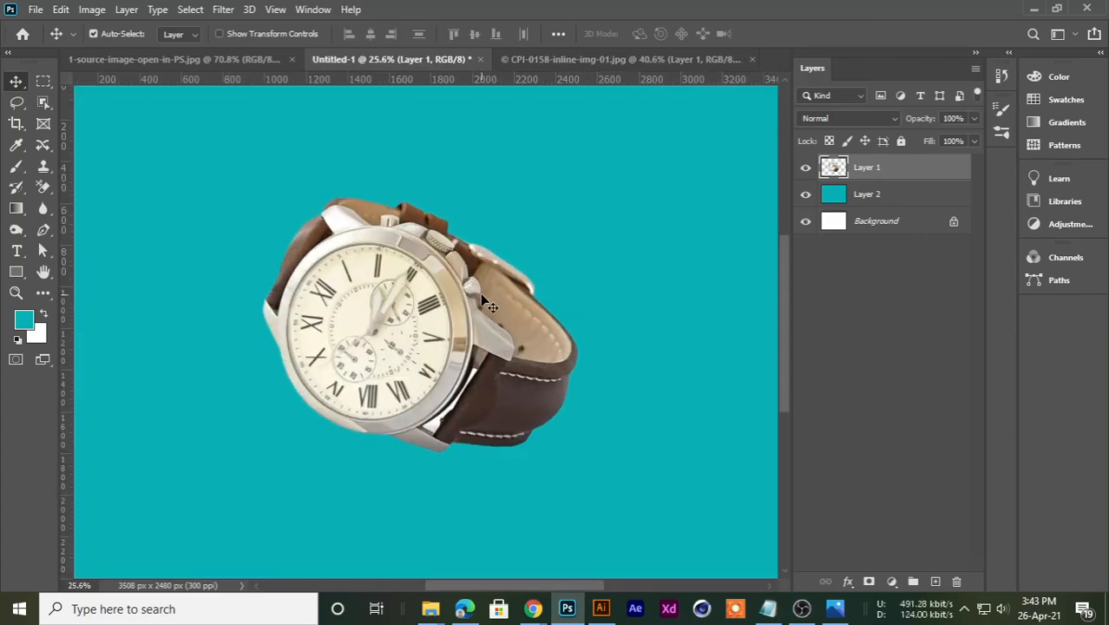
pyautogui.scroll(3, 486, 295)
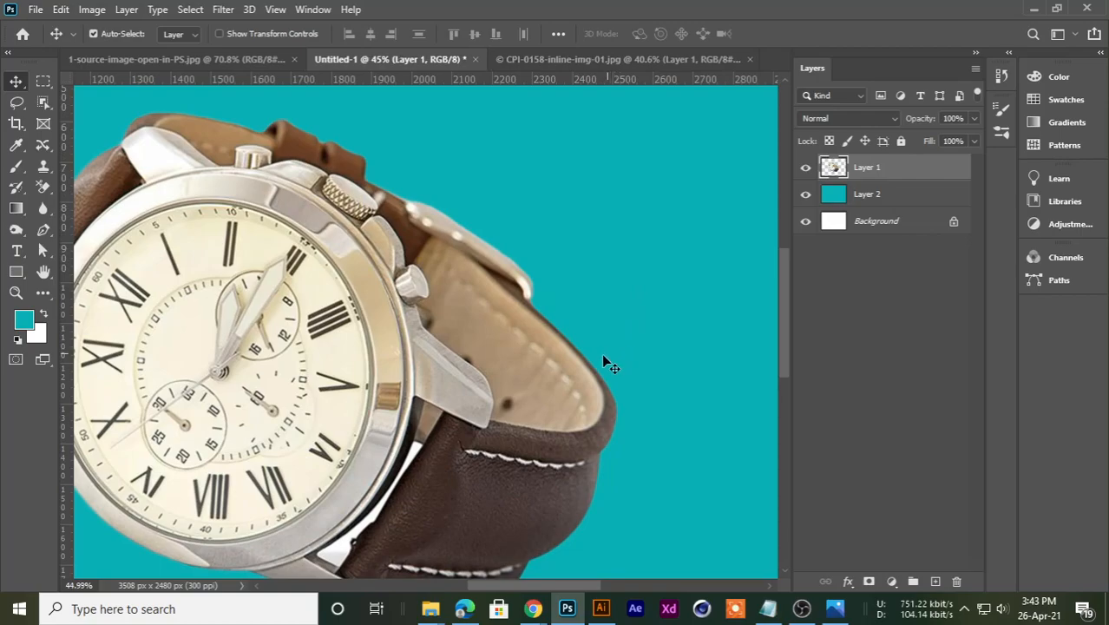
pyautogui.scroll(-2, 573, 347)
pyautogui.scroll(5, 216, 314)
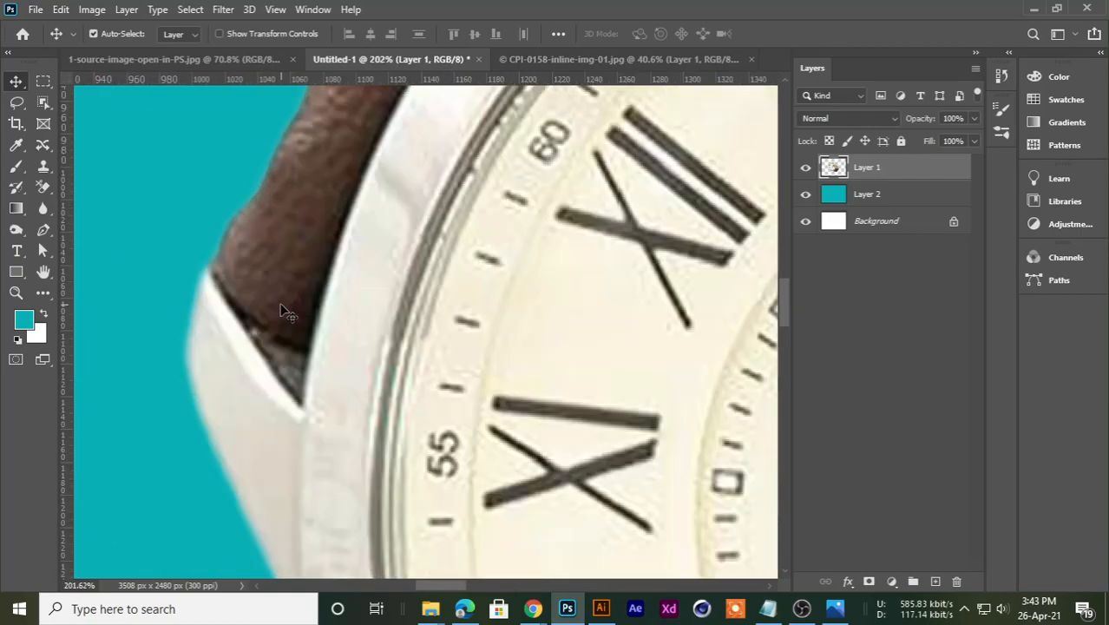
pyautogui.scroll(3, 180, 272)
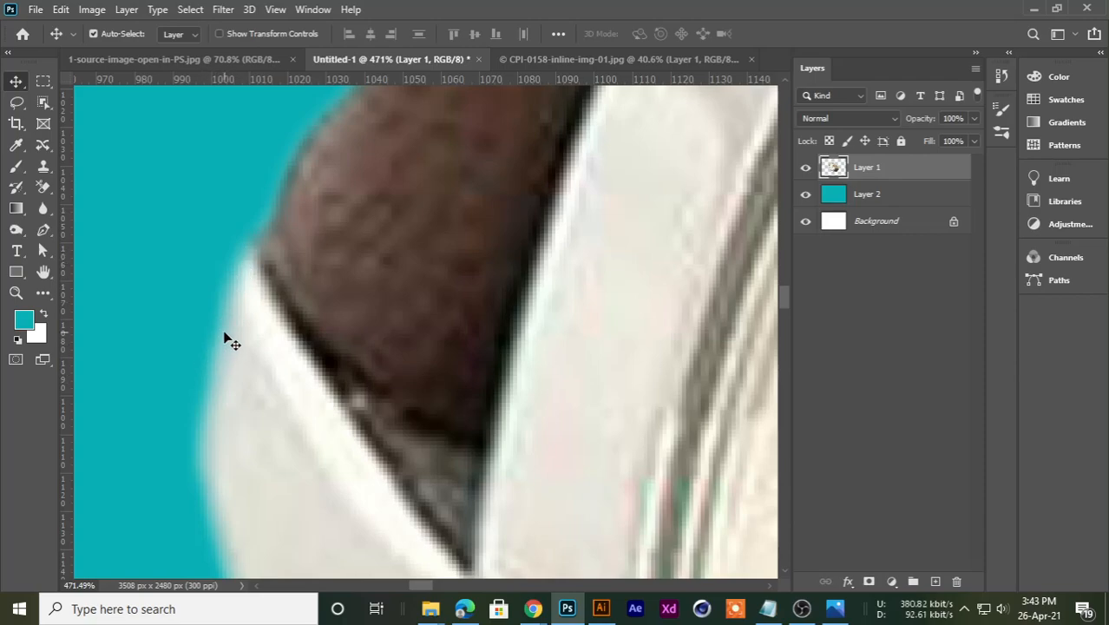
pyautogui.scroll(-10, 224, 338)
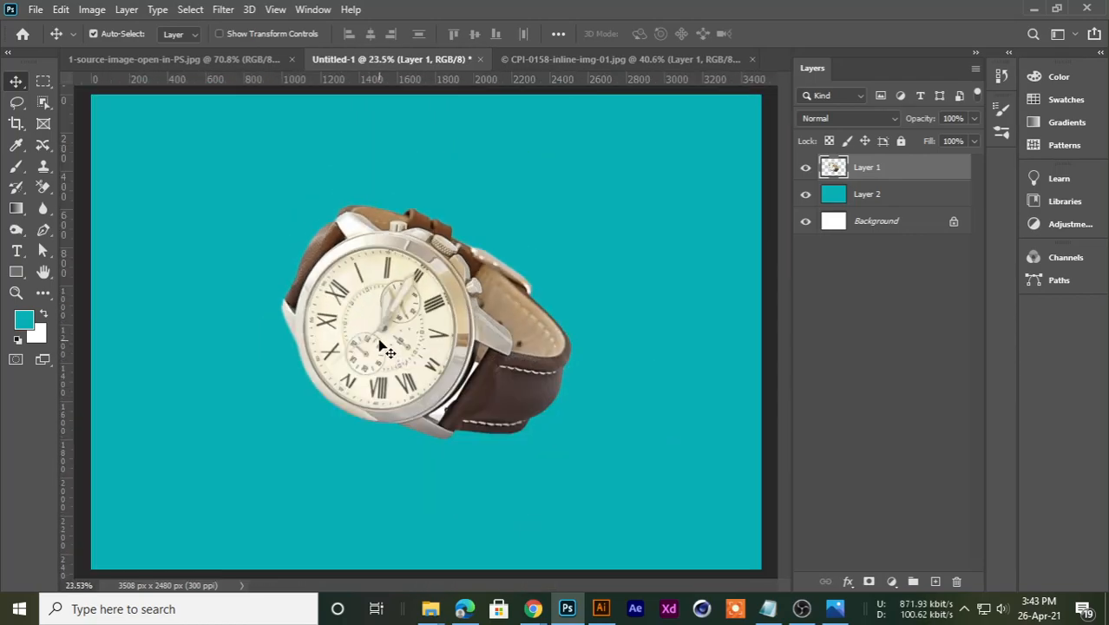
# Step: Review the finished watch composition from a distance and look over the source watch and portrait documents
pyautogui.moveTo(426, 352)
pyautogui.mouseDown()
pyautogui.moveTo(413, 341)
pyautogui.moveTo(529, 286)
pyautogui.moveTo(521, 282)
pyautogui.moveTo(465, 387)
pyautogui.moveTo(446, 330)
pyautogui.moveTo(438, 339)
pyautogui.mouseUp()
pyautogui.scroll(1, 520, 279)
pyautogui.scroll(-2, 521, 279)
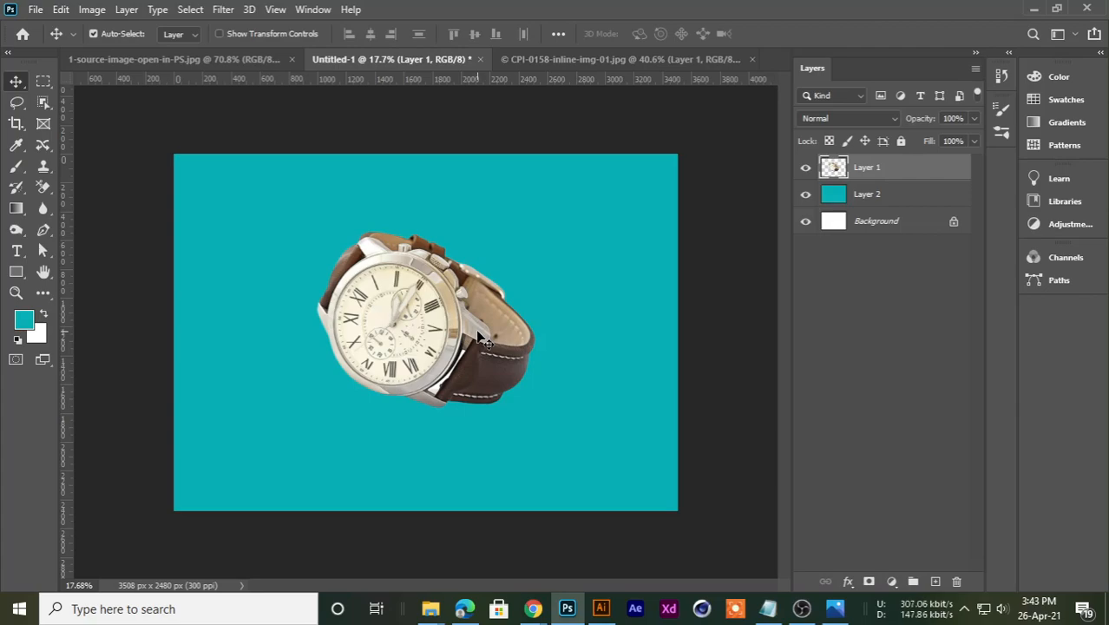
pyautogui.scroll(-2, 425, 330)
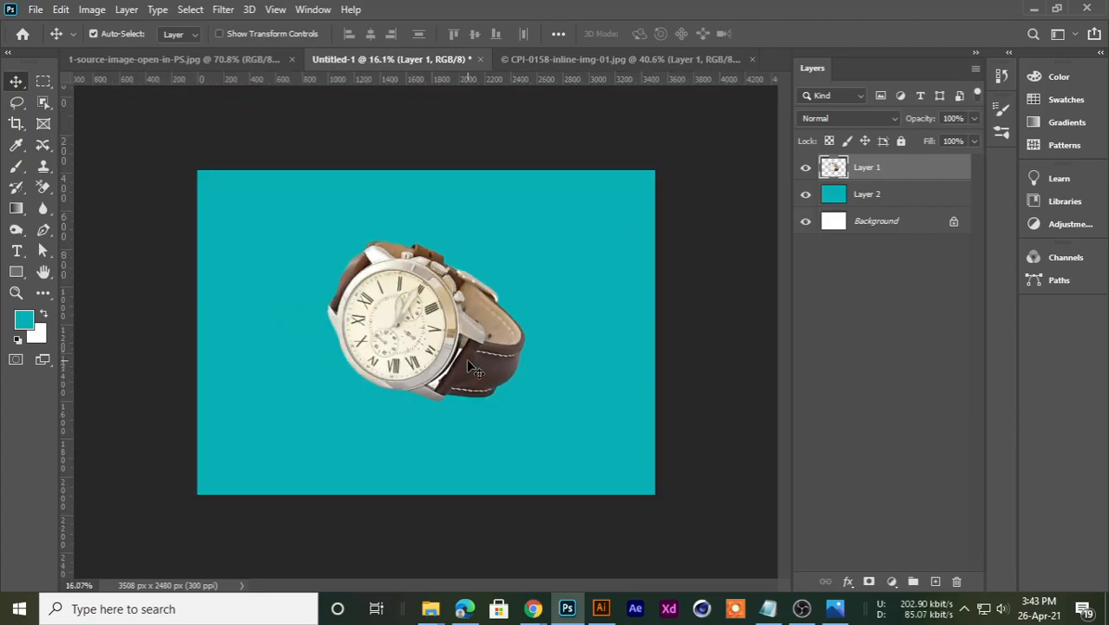
pyautogui.moveTo(422, 330)
pyautogui.mouseDown()
pyautogui.moveTo(443, 330)
pyautogui.moveTo(423, 330)
pyautogui.mouseUp()
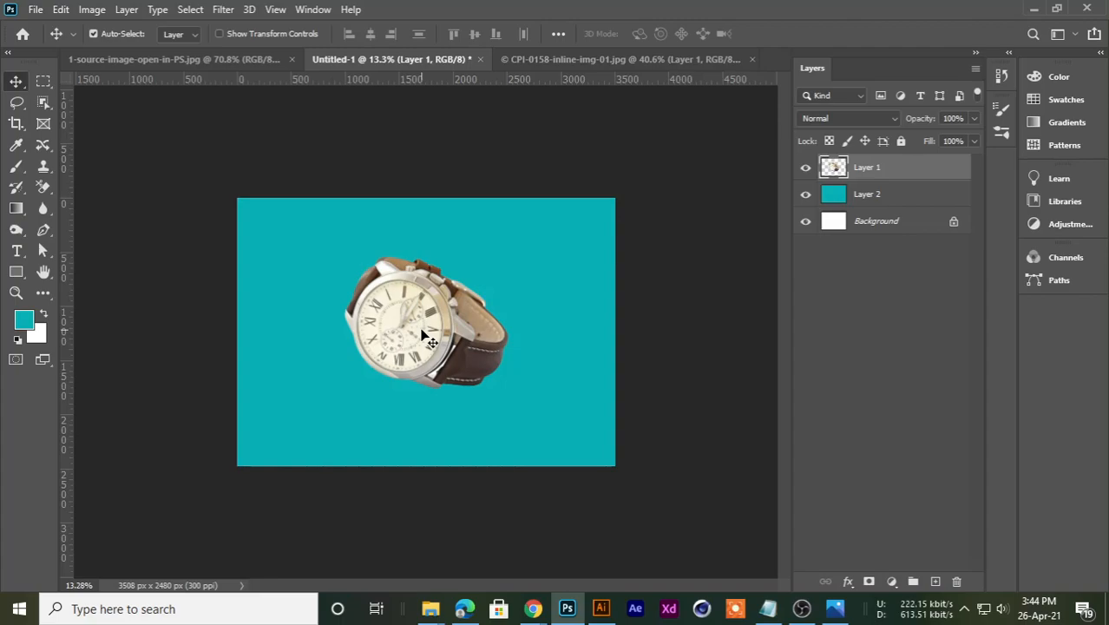
pyautogui.click(547, 60)
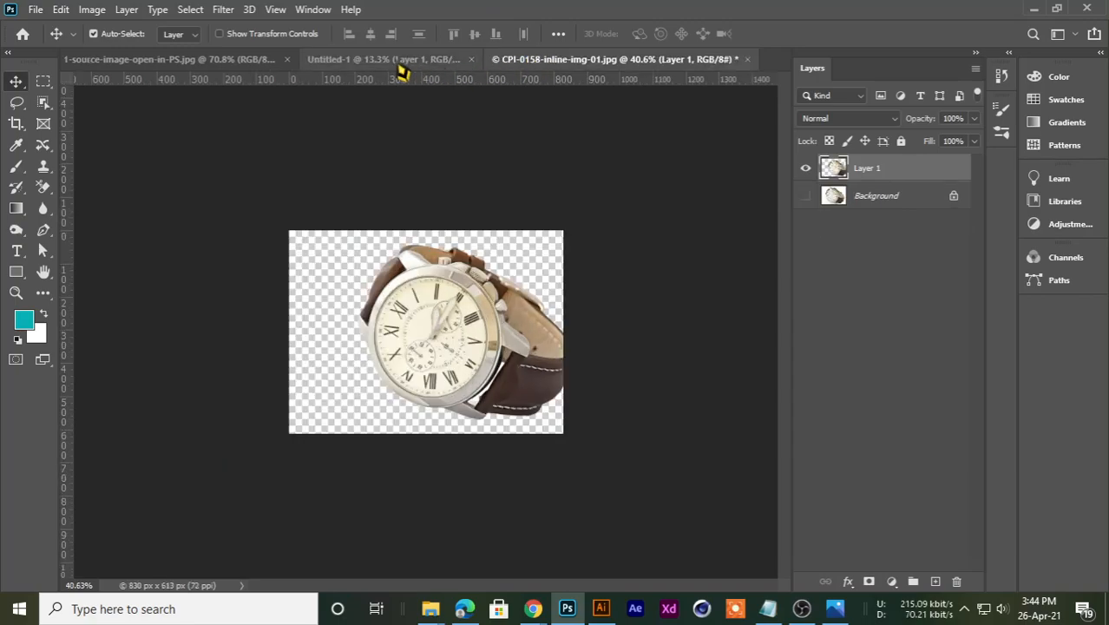
pyautogui.click(373, 62)
pyautogui.click(217, 62)
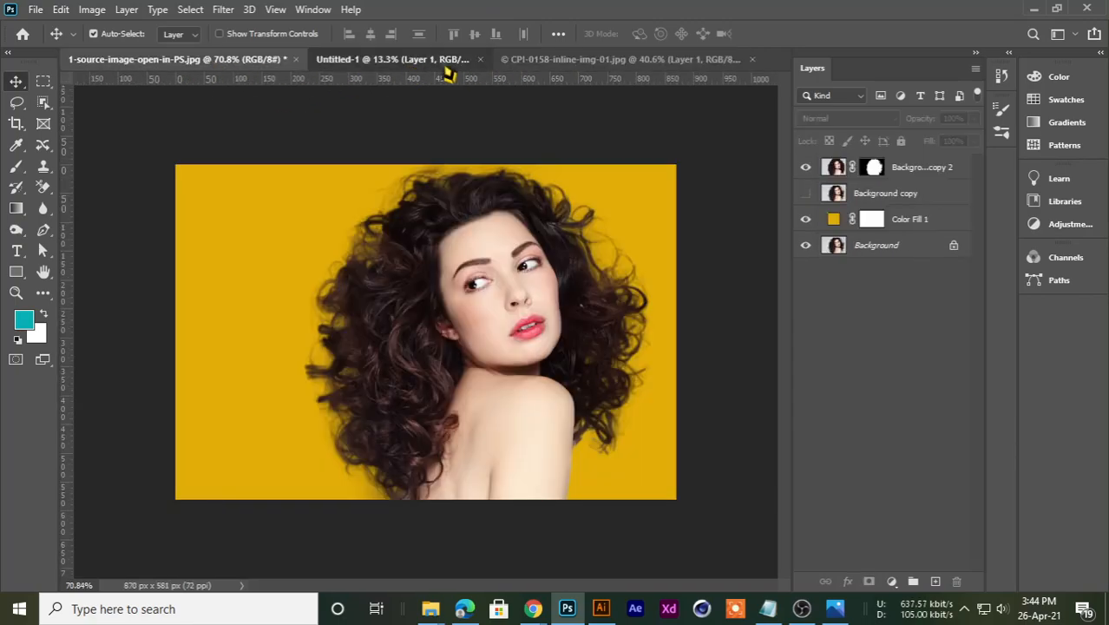
pyautogui.click(430, 62)
pyautogui.click(549, 63)
pyautogui.click(421, 61)
pyautogui.click(243, 60)
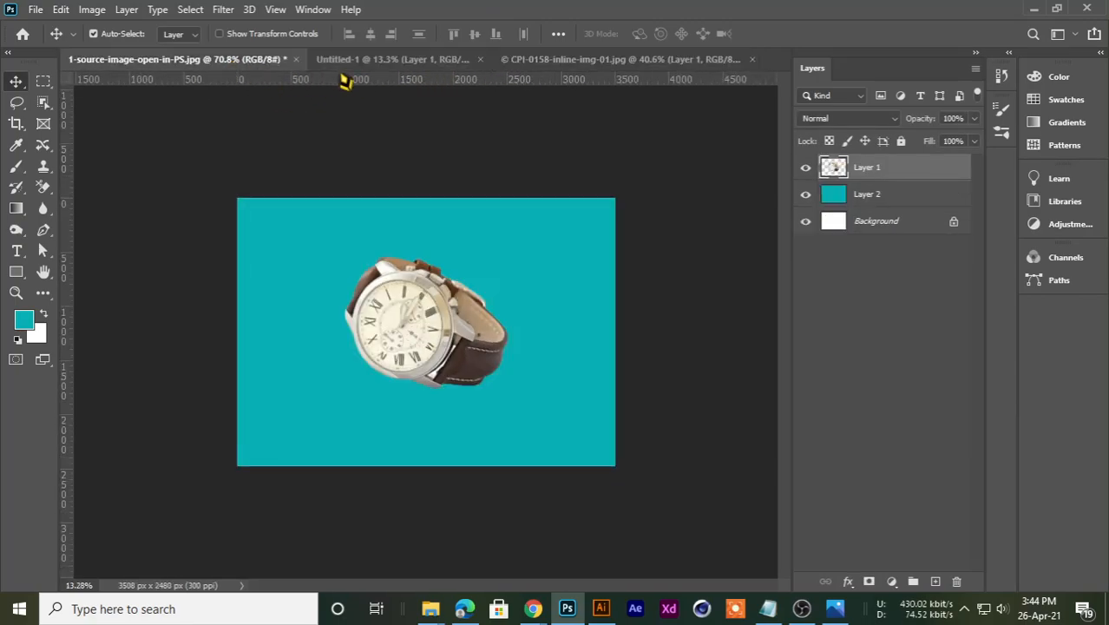
# Step: Close the watch source document CPI-0158-inline-img-01.jpg without saving its changes
pyautogui.moveTo(569, 201); pyautogui.dragTo(550, 76)
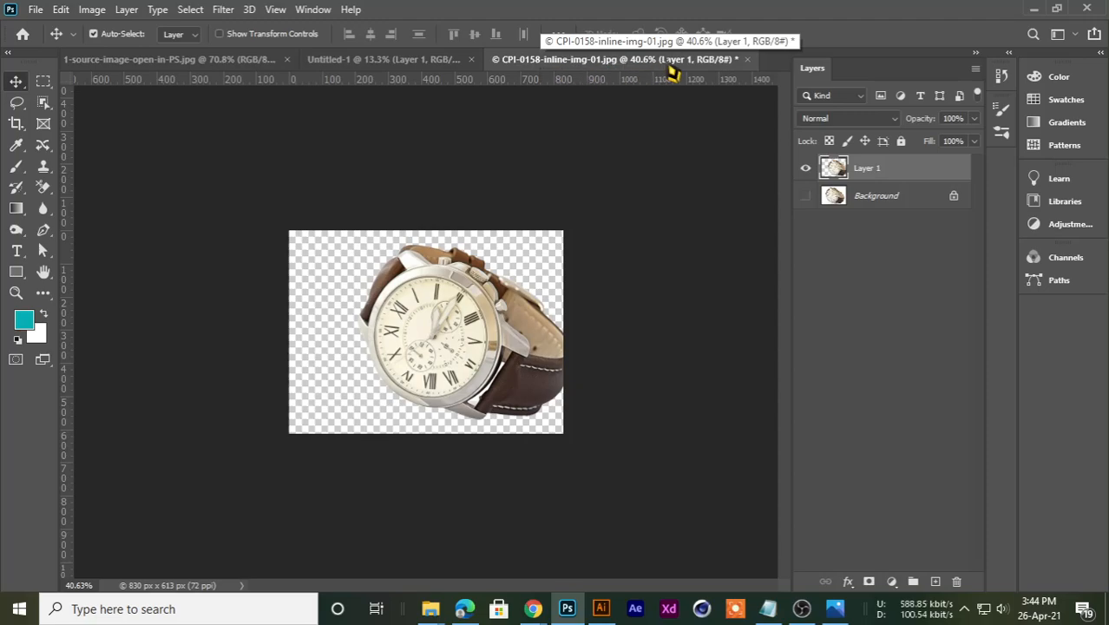
pyautogui.moveTo(671, 69); pyautogui.dragTo(740, 80)
pyautogui.click(747, 59)
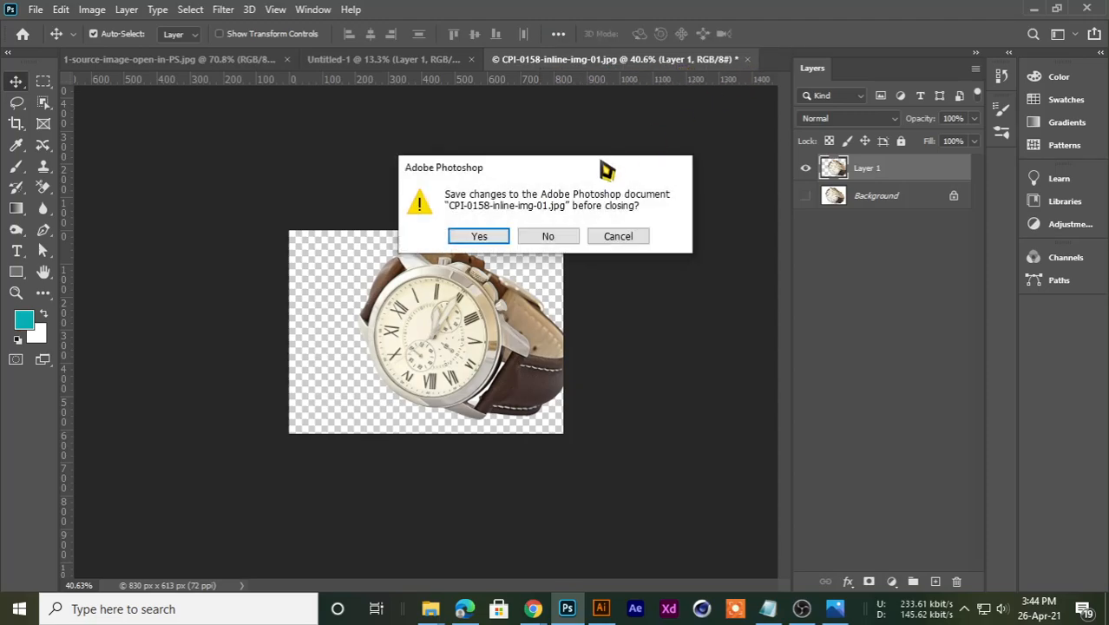
pyautogui.click(550, 240)
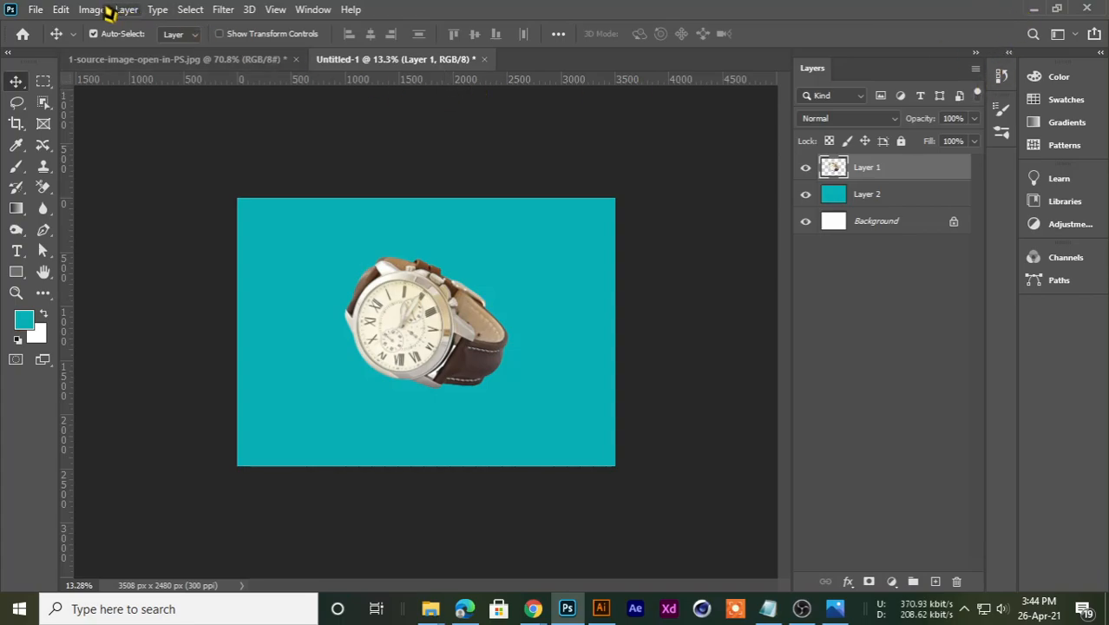
# Step: Create a new document from the Clipboard preset at 830 x 613 px and 72 ppi with a white background
pyautogui.click(37, 9)
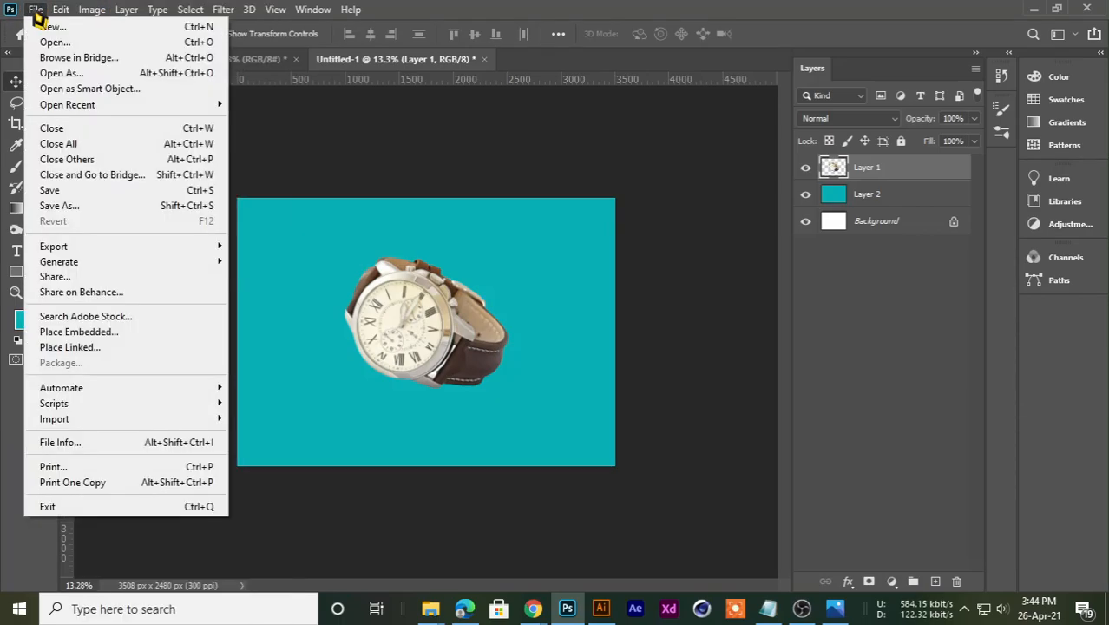
pyautogui.click(56, 33)
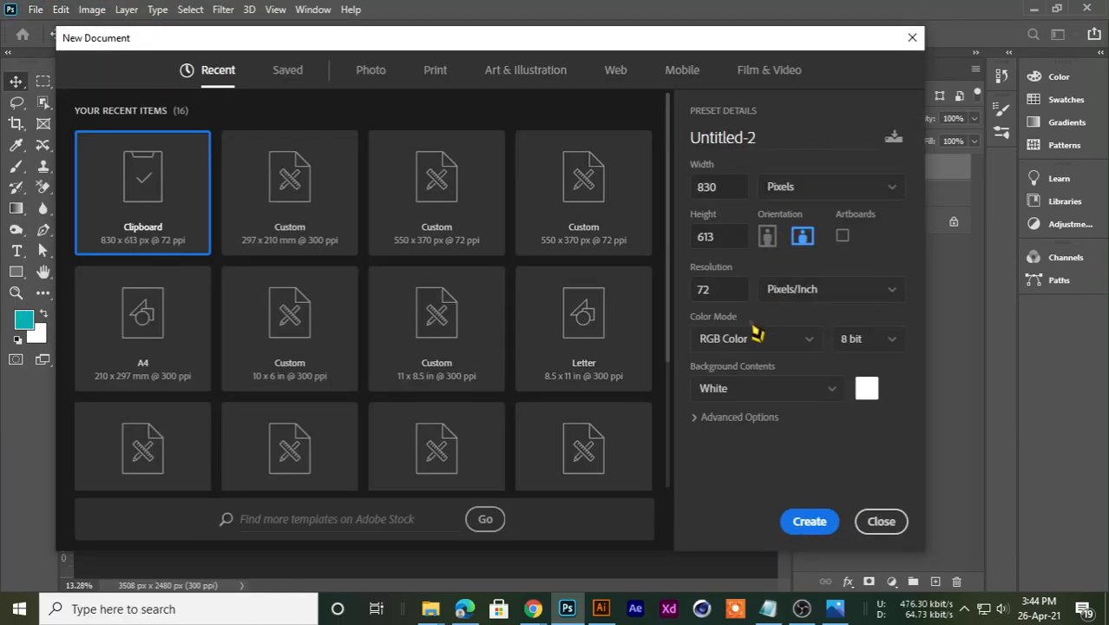
pyautogui.click(572, 218)
pyautogui.click(308, 224)
pyautogui.click(142, 223)
pyautogui.click(810, 524)
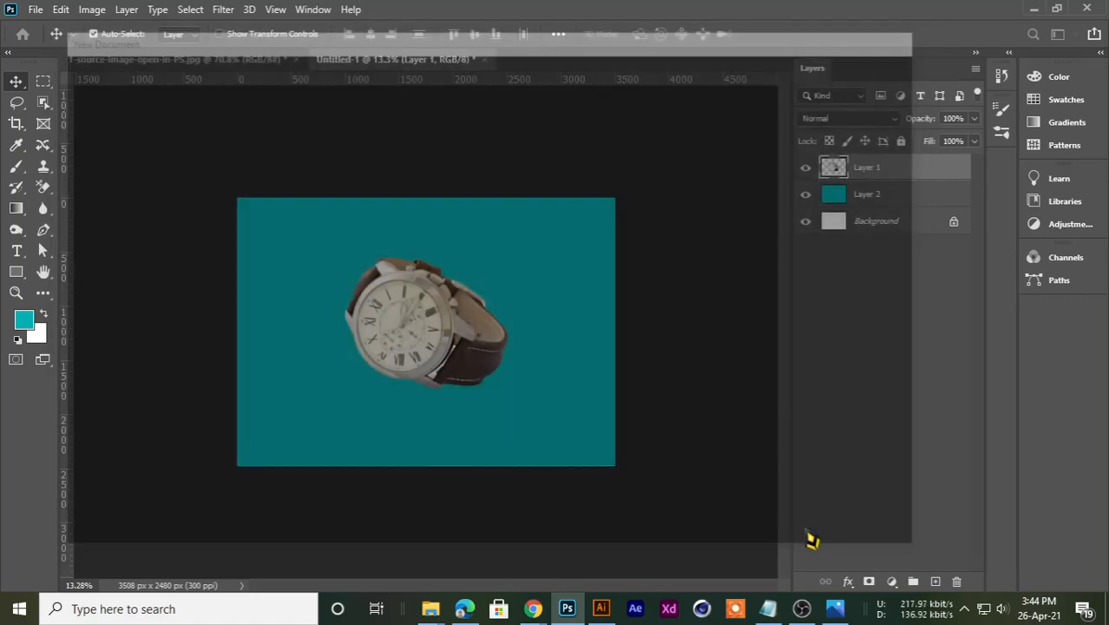
# Step: Switch to Chrome, browse the product pictures and search Google Images for "mobile product jpg"
pyautogui.moveTo(532, 608)
pyautogui.click(445, 532)
pyautogui.scroll(-10, 382, 331)
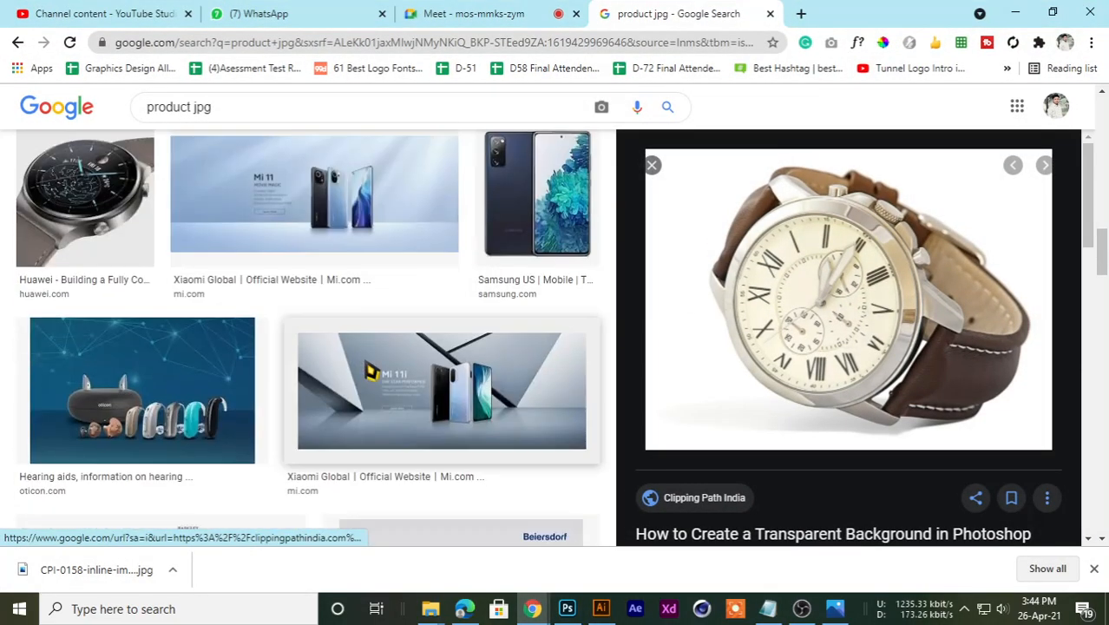
pyautogui.scroll(-7, 387, 471)
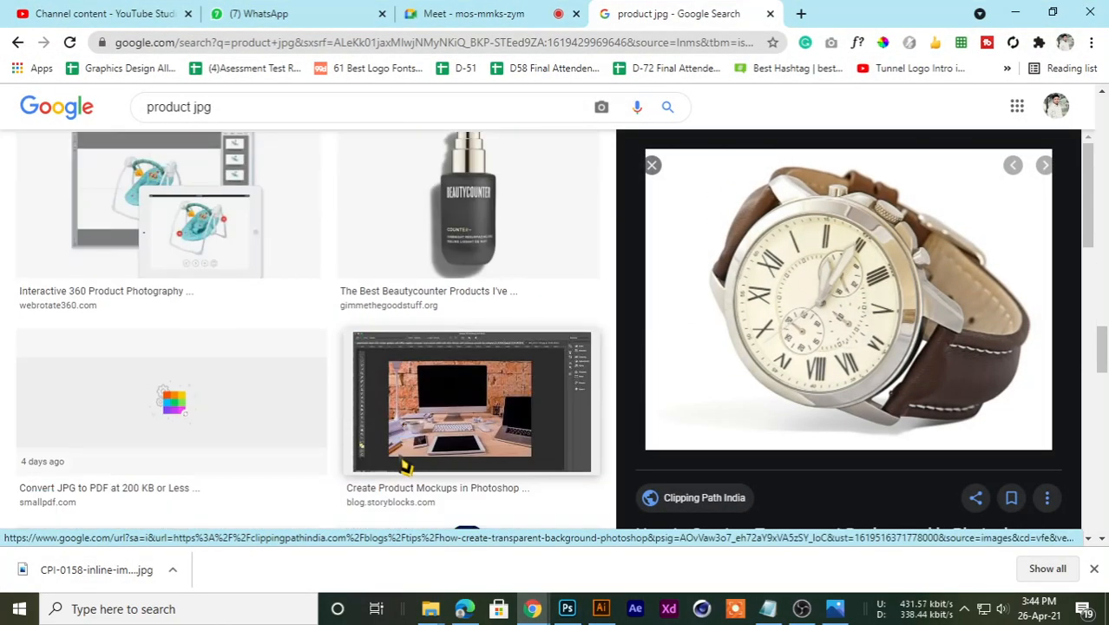
pyautogui.scroll(8, 413, 461)
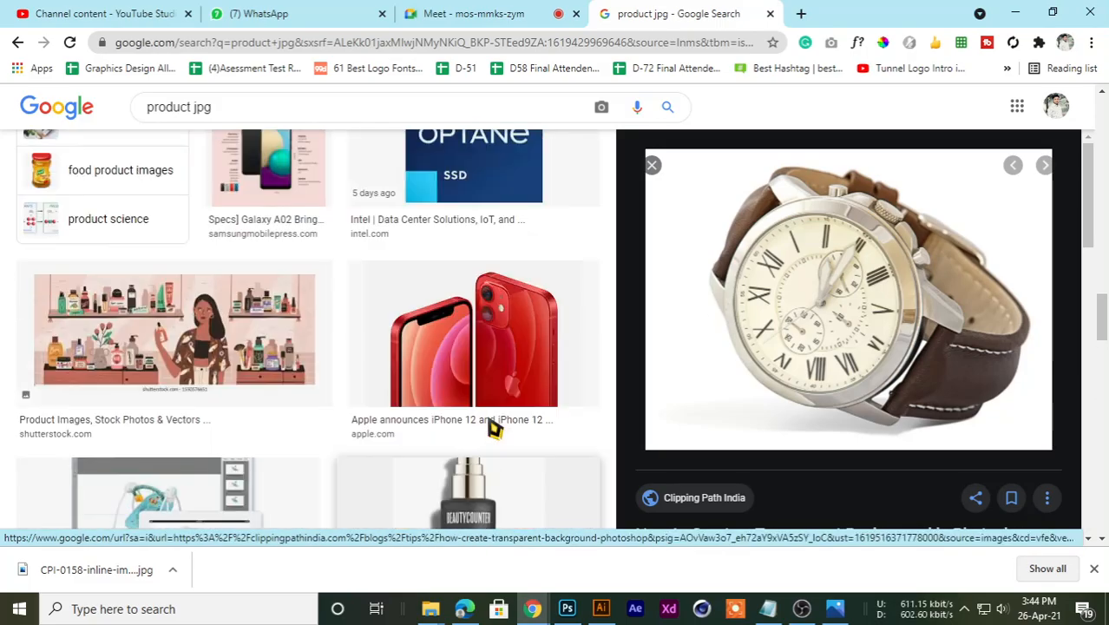
pyautogui.scroll(10, 491, 428)
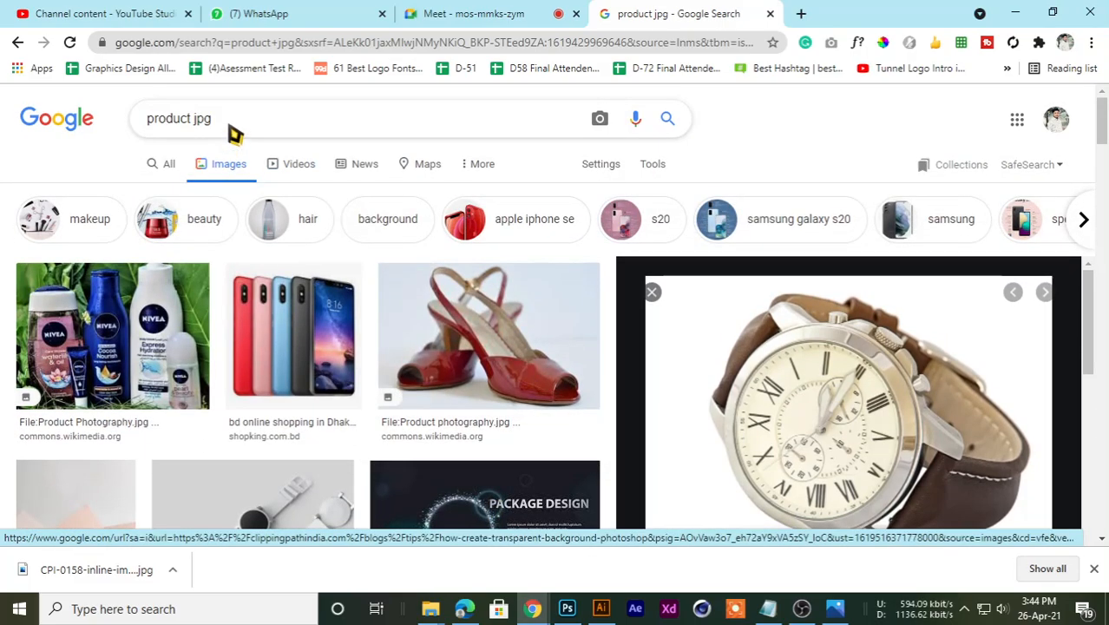
pyautogui.scroll(-4, 149, 130)
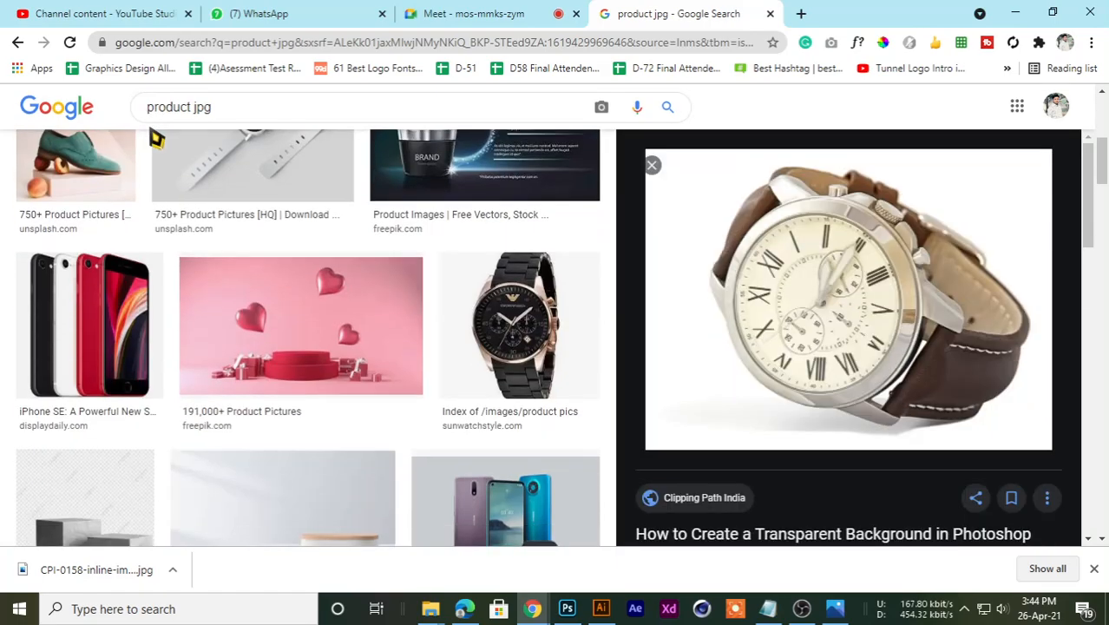
pyautogui.scroll(3, 152, 134)
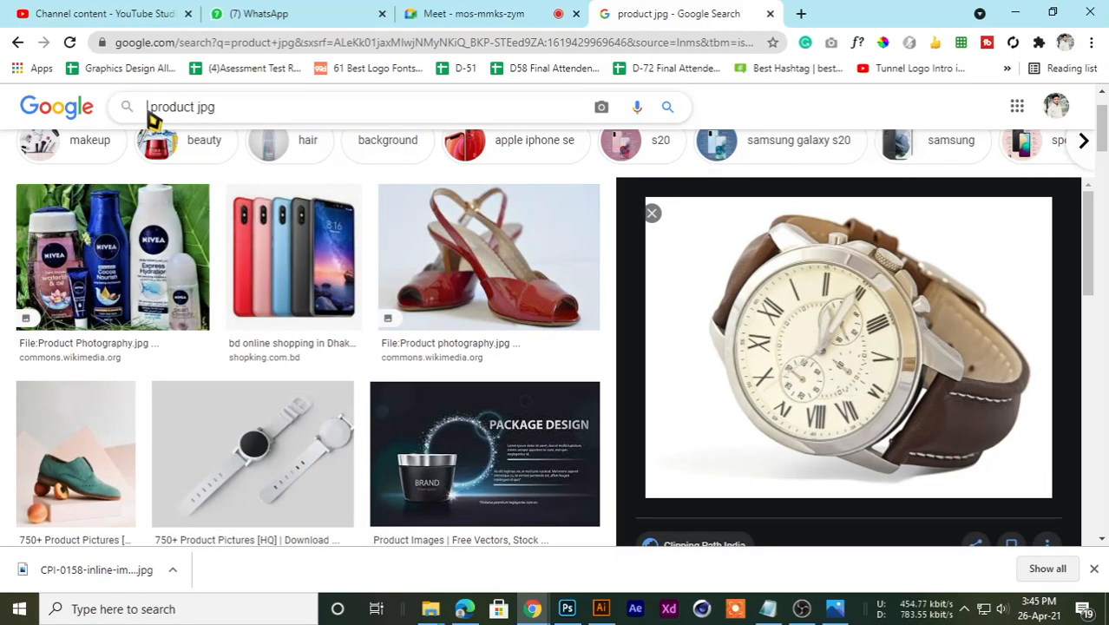
pyautogui.write('bile')
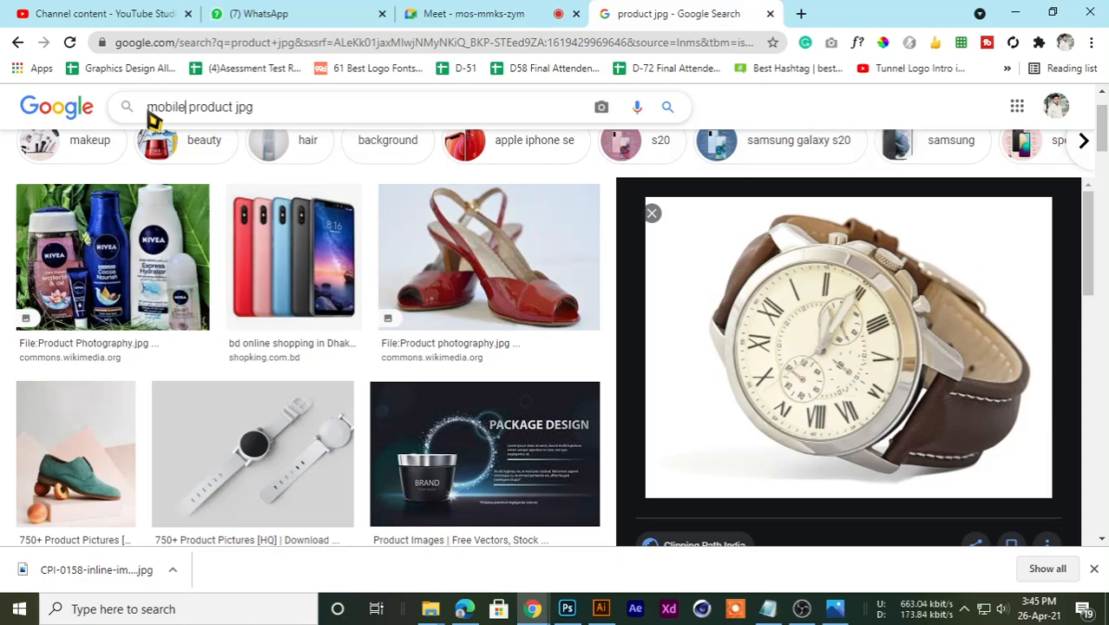
pyautogui.press('Return')
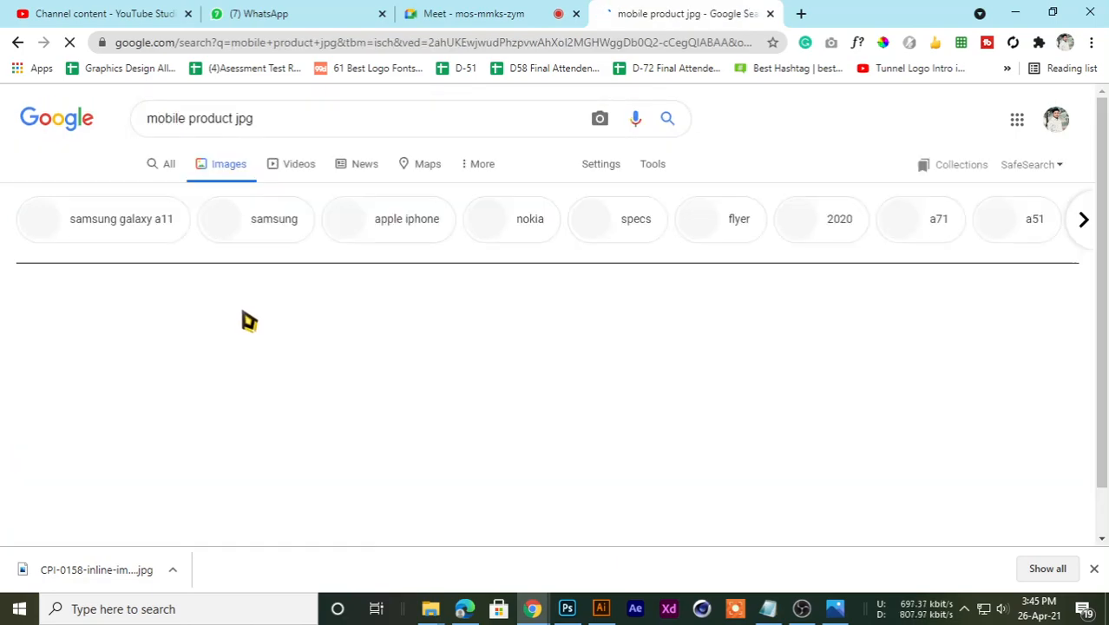
# Step: Open the Galaxy A11 result and copy the related Chorley Xchange picture showing the phone's back and front
pyautogui.scroll(-2, 249, 329)
pyautogui.scroll(1, 260, 269)
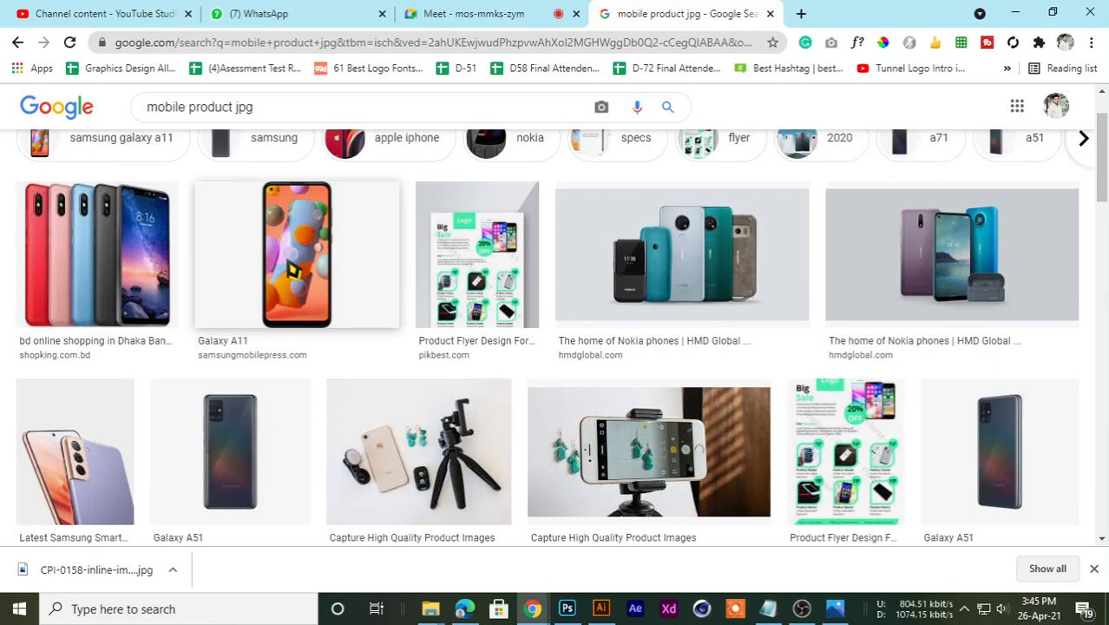
pyautogui.click(295, 260)
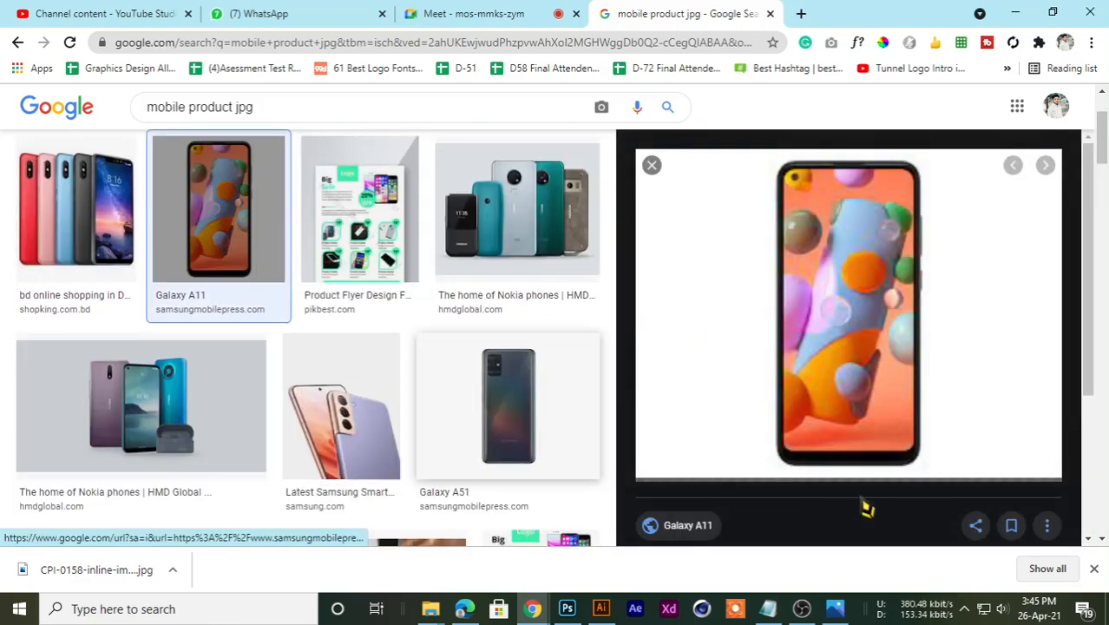
pyautogui.scroll(-3, 833, 298)
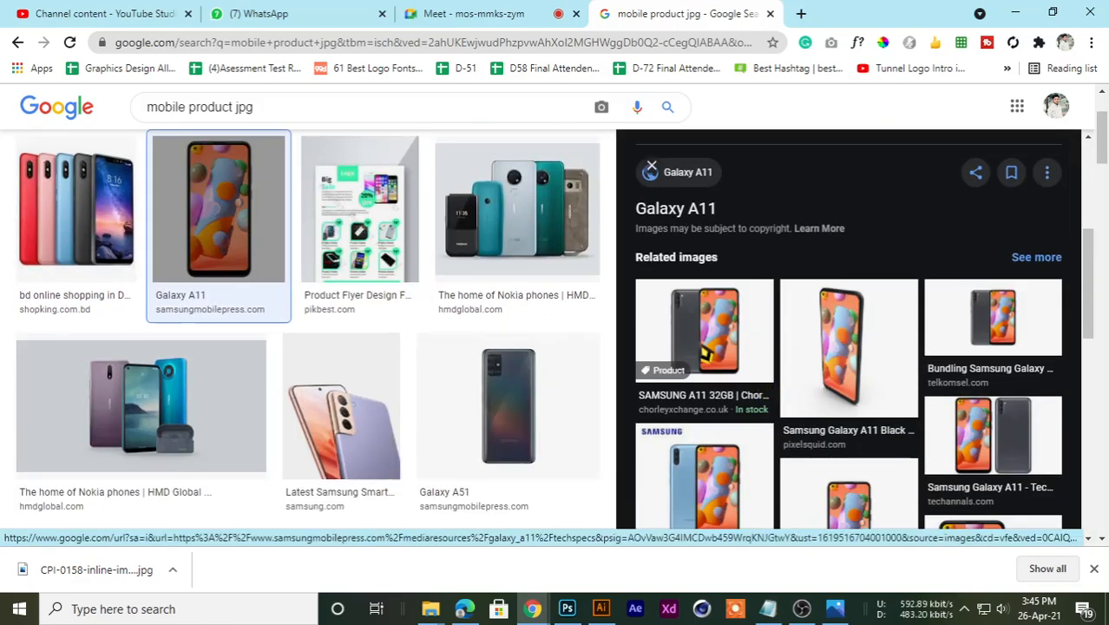
pyautogui.click(720, 356)
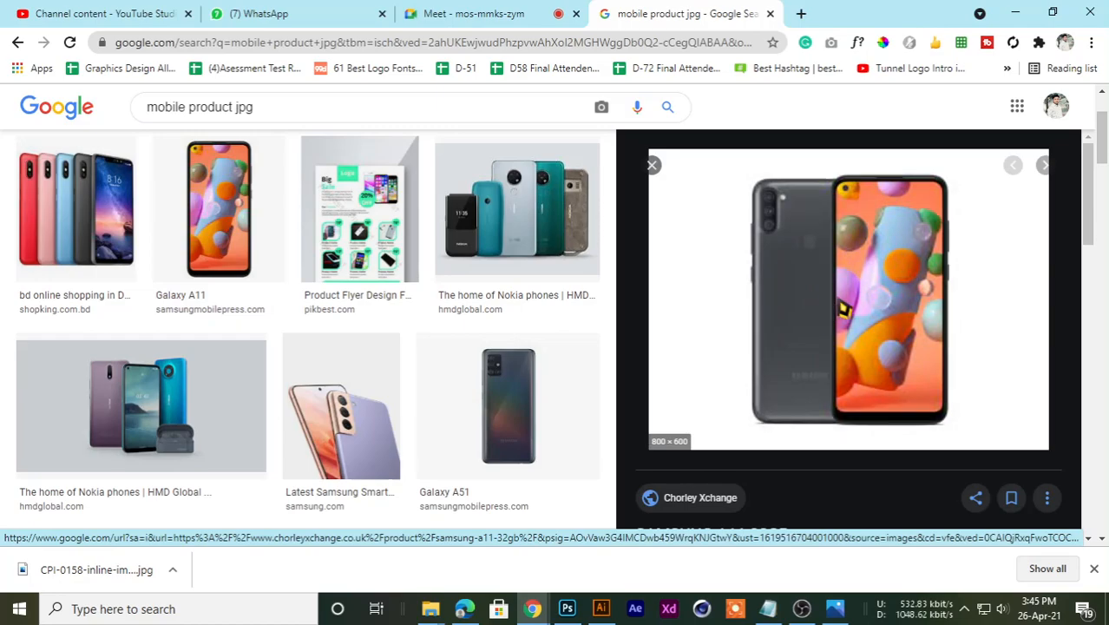
pyautogui.rightClick(839, 274)
pyautogui.click(911, 488)
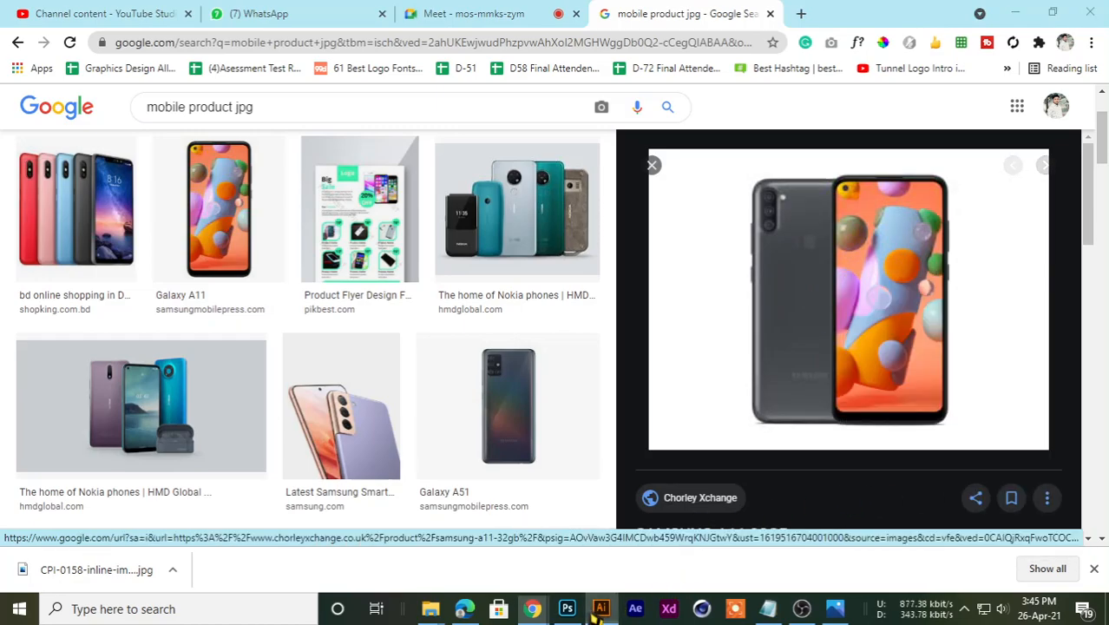
# Step: Switch back to Photoshop, paste the copied phone picture into the new blank document and adjust its placement with Free Transform
pyautogui.click(600, 608)
pyautogui.click(566, 608)
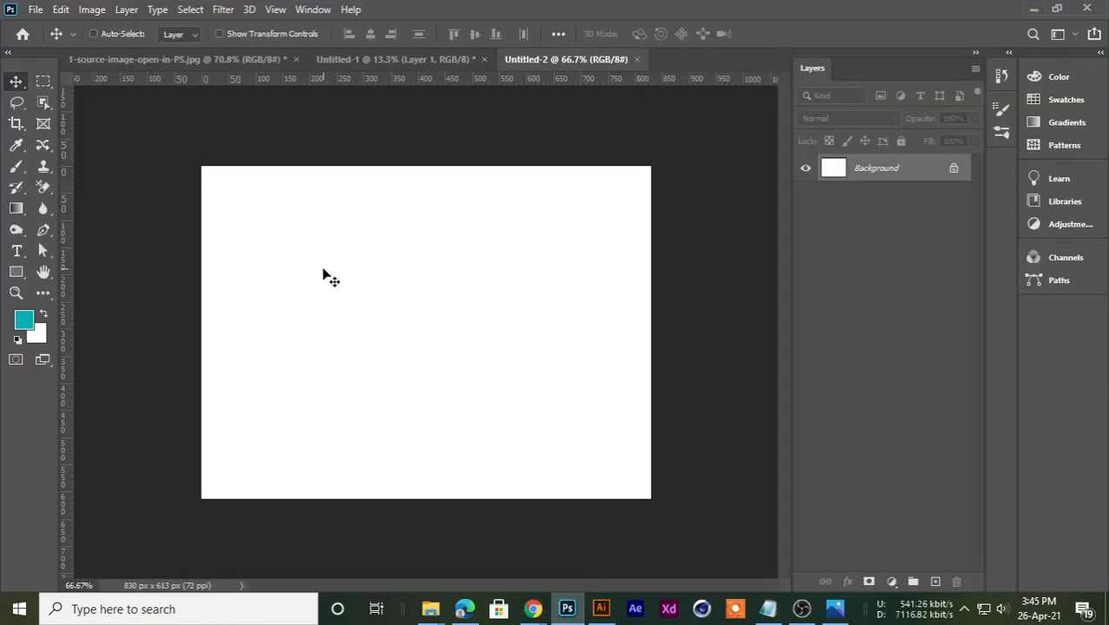
pyautogui.hotkey('ctrl', 'v')
pyautogui.moveTo(504, 346); pyautogui.dragTo(504, 329)
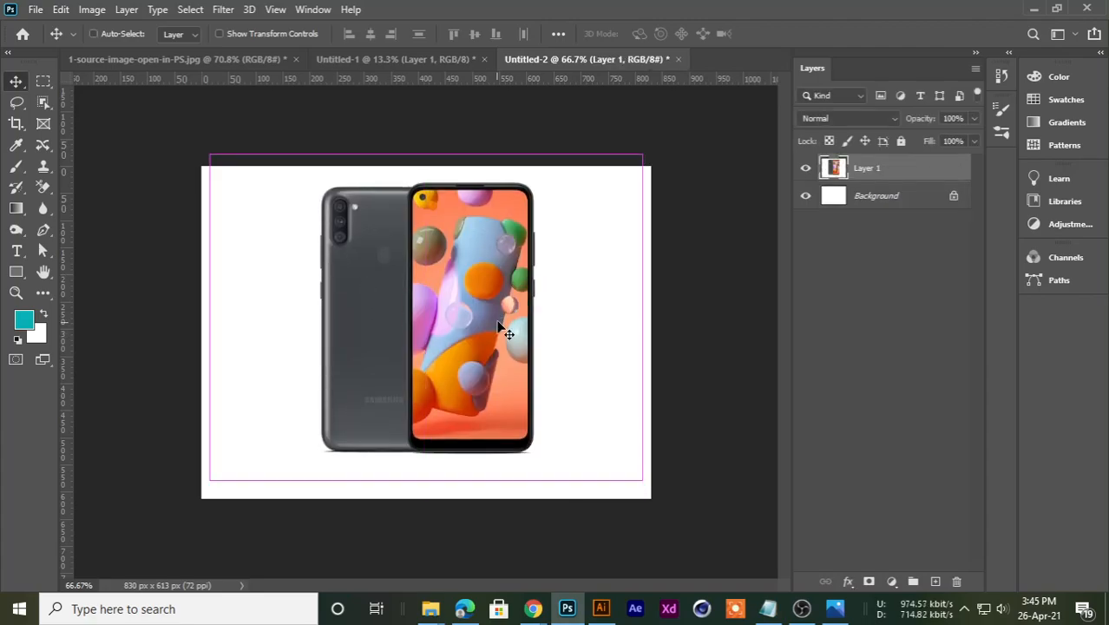
pyautogui.hotkey('ctrl', 't')
pyautogui.moveTo(595, 208); pyautogui.dragTo(598, 230)
pyautogui.press('Return')
# Step: Hide the Background layer, shift the phone picture slightly and add an empty layer directly above the Background
pyautogui.click(805, 195)
pyautogui.moveTo(426, 364)
pyautogui.mouseDown()
pyautogui.moveTo(425, 299)
pyautogui.moveTo(433, 352)
pyautogui.mouseUp()
pyautogui.click(874, 198)
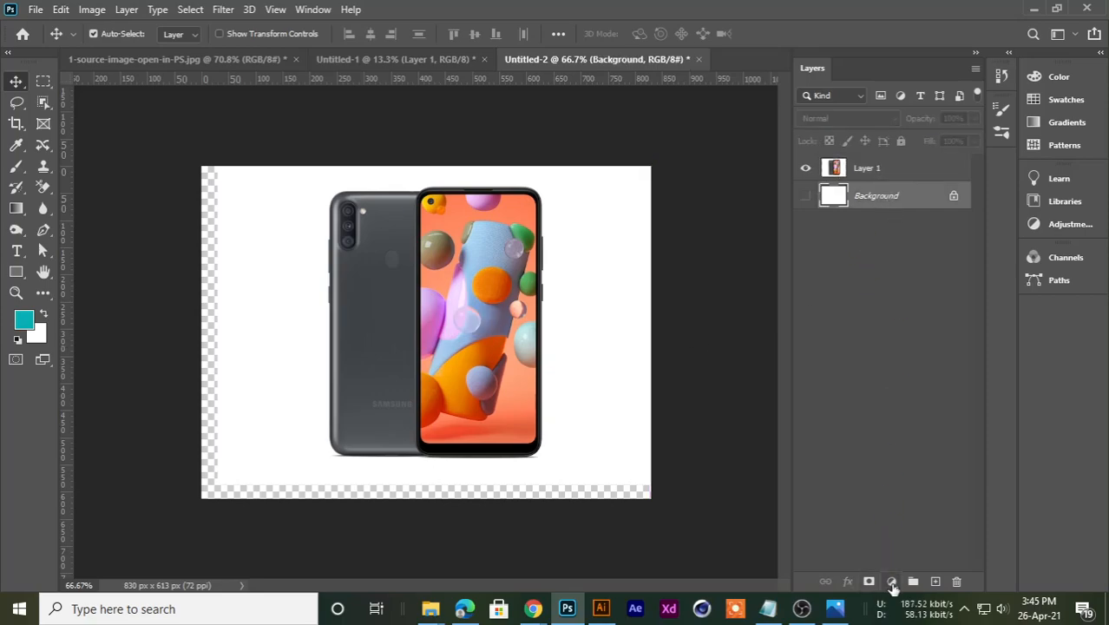
pyautogui.click(935, 581)
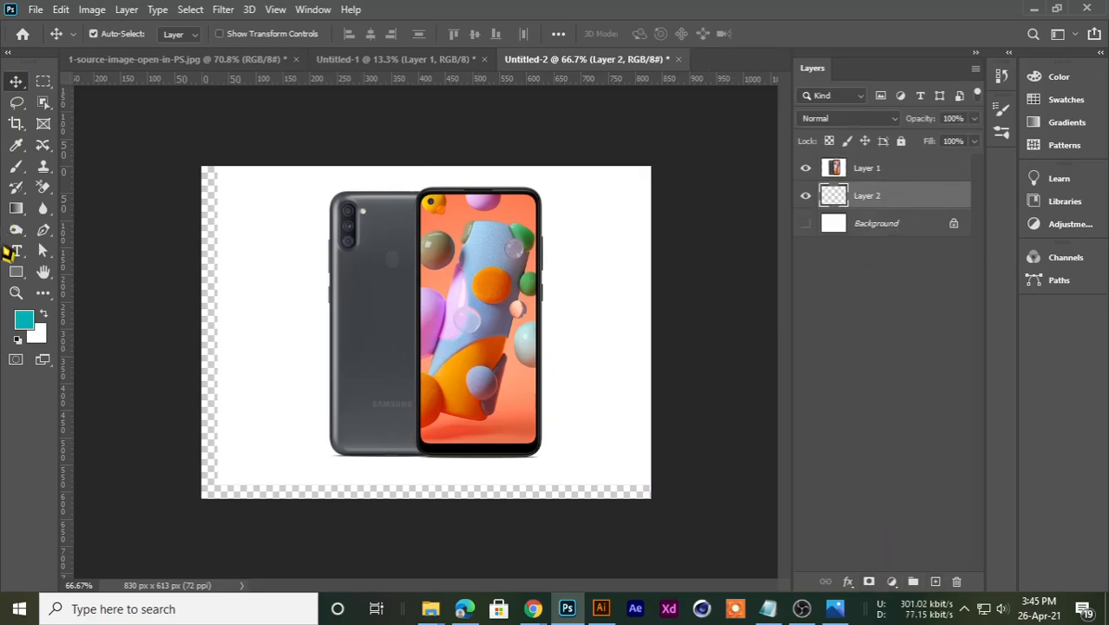
# Step: Sample the orange #fe875f from the phone's screen as the foreground color and fill the empty Layer 2 with it
pyautogui.click(23, 319)
pyautogui.moveTo(500, 166); pyautogui.dragTo(621, 197)
pyautogui.click(452, 208)
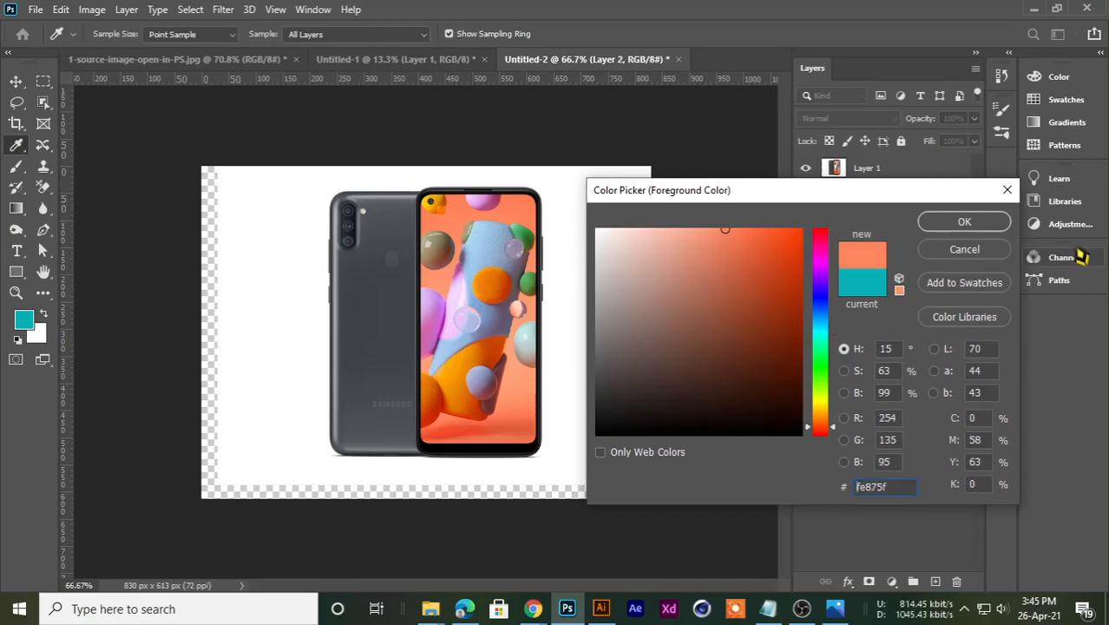
pyautogui.click(963, 222)
pyautogui.hotkey('alt', 'BackSpace')
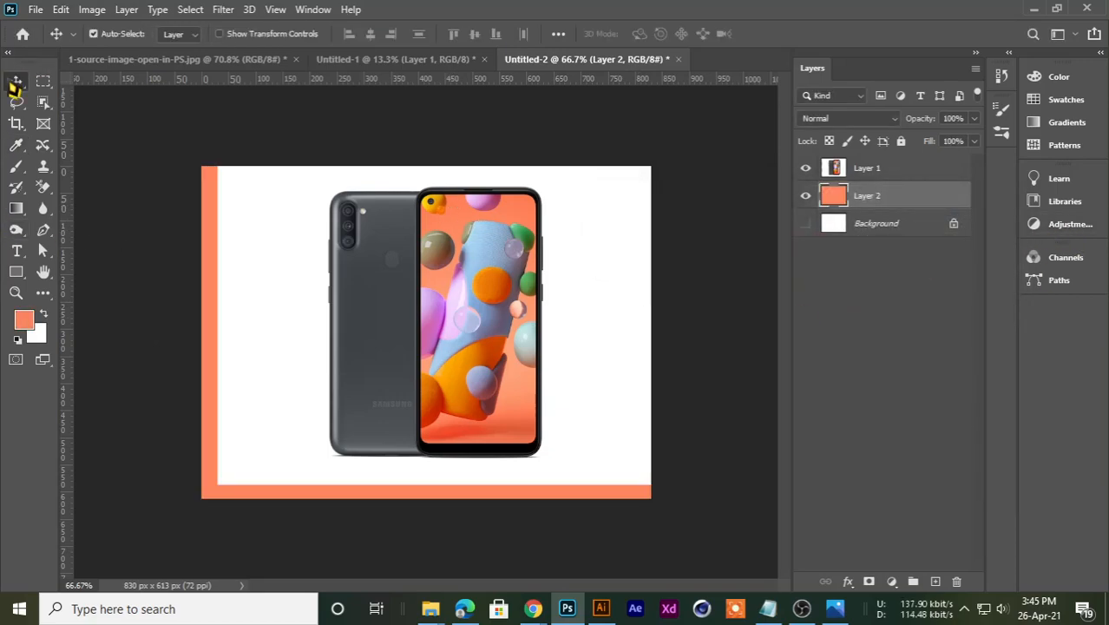
# Step: Center the phone picture on the canvas so the orange layer borders it evenly
pyautogui.hotkey('ctrl', '+')
pyautogui.hotkey('ctrl', '0')
pyautogui.moveTo(471, 318)
pyautogui.mouseDown()
pyautogui.moveTo(455, 294)
pyautogui.moveTo(476, 299)
pyautogui.mouseUp()
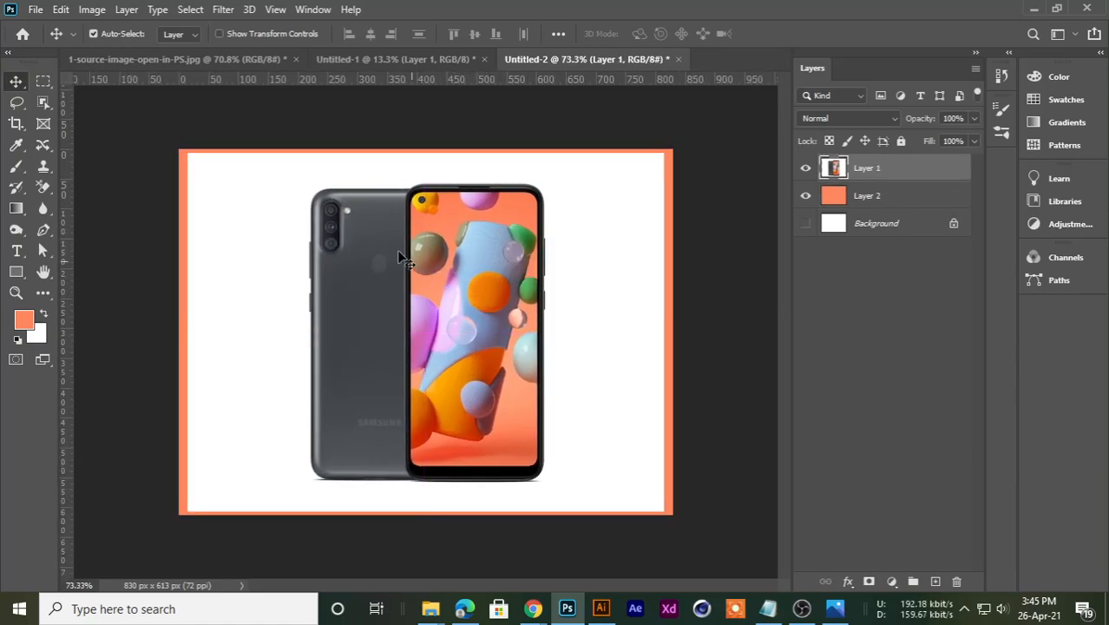
pyautogui.hotkey('ctrl', '+')
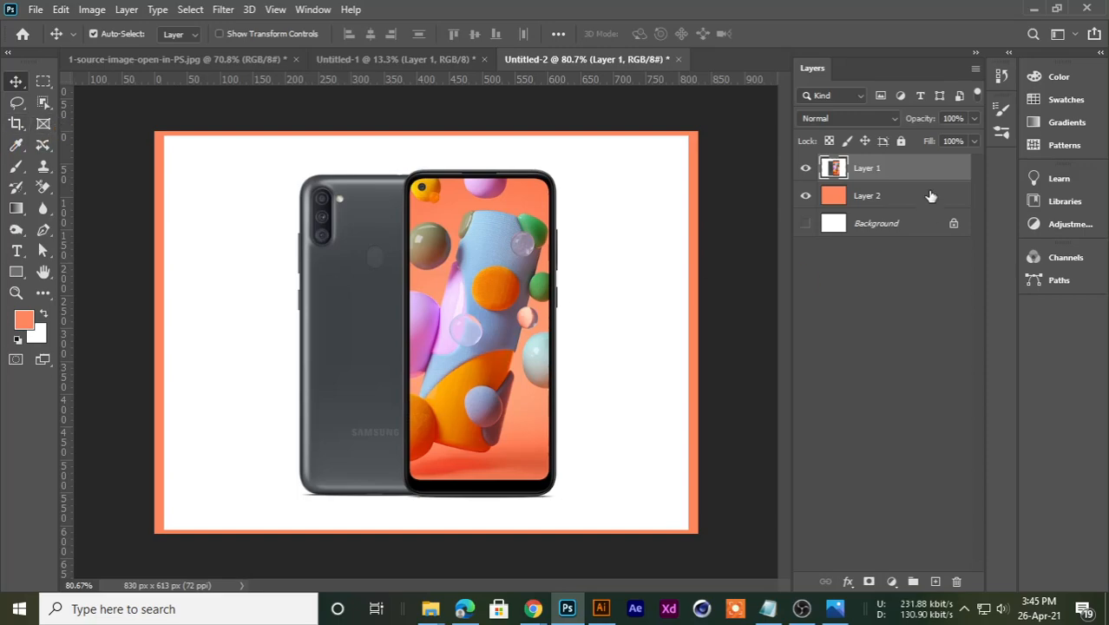
# Step: Select the two phones on Layer 1 as the subject with the Object Selection tool and check the outline up close
pyautogui.rightClick(43, 104)
pyautogui.click(113, 107)
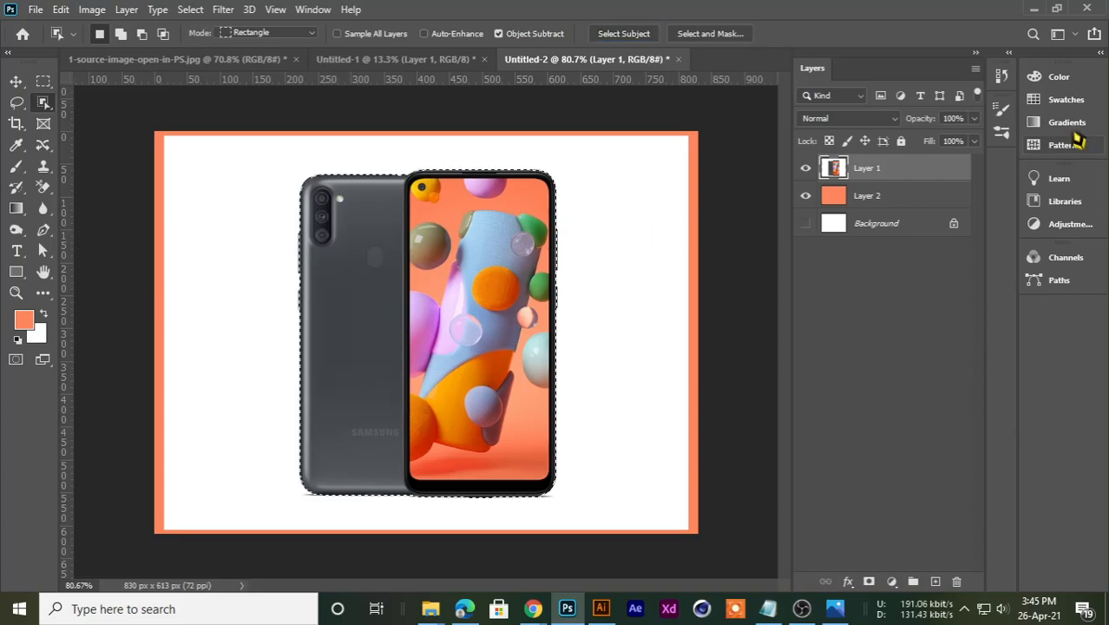
pyautogui.scroll(3, 469, 224)
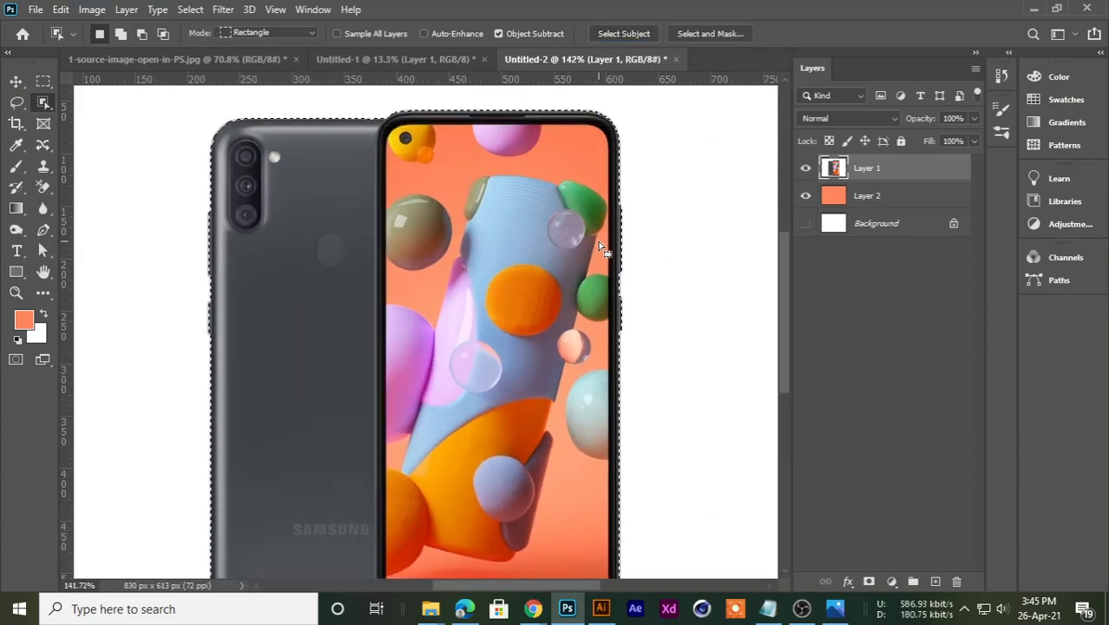
# Step: Copy the selected phones onto their own layer, then hide and delete the original Layer 1 picture with the white background
pyautogui.scroll(5, 598, 243)
pyautogui.scroll(-6, 664, 319)
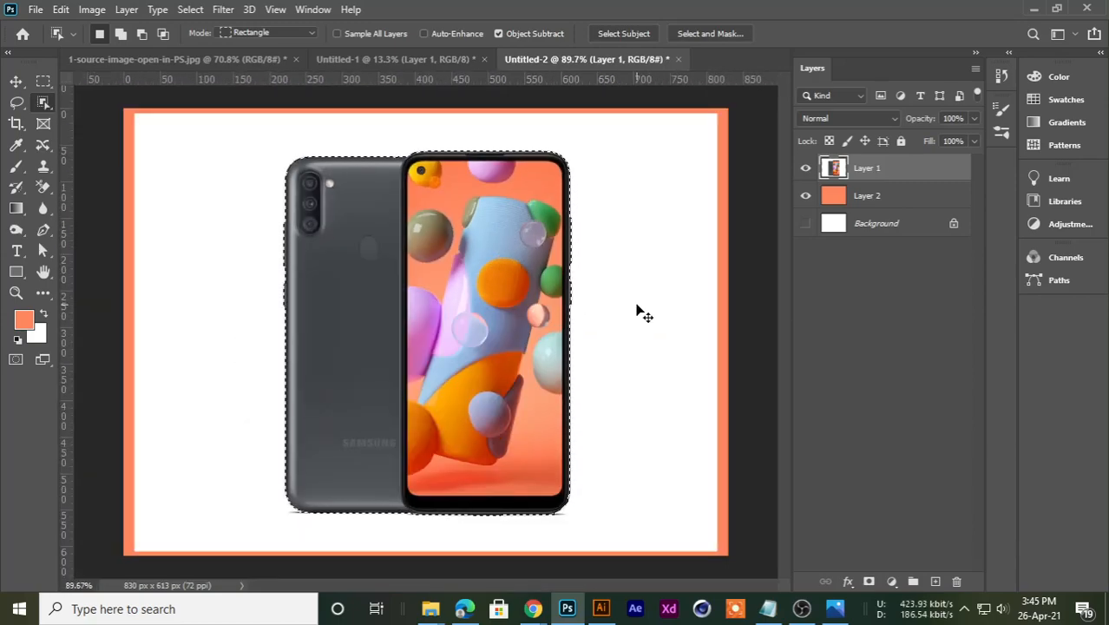
pyautogui.hotkey('ctrl', 'j')
pyautogui.click(806, 196)
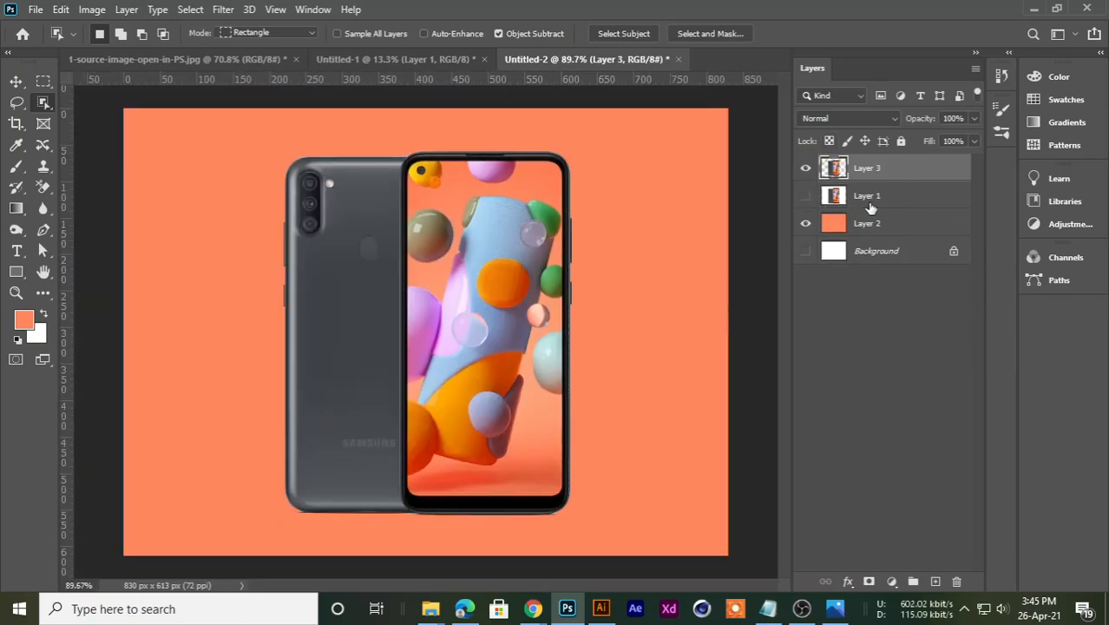
pyautogui.click(863, 200)
pyautogui.press('Delete')
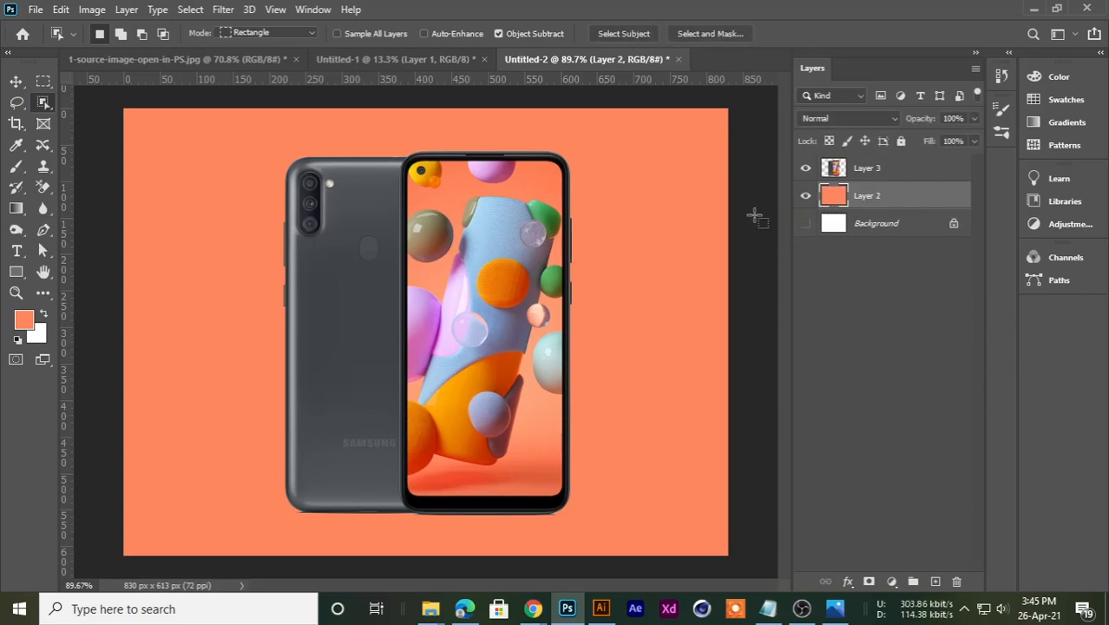
# Step: Scale the cut-out phones on Layer 3 down and place them in the upper middle of the orange canvas
pyautogui.scroll(-2, 475, 284)
pyautogui.click(15, 81)
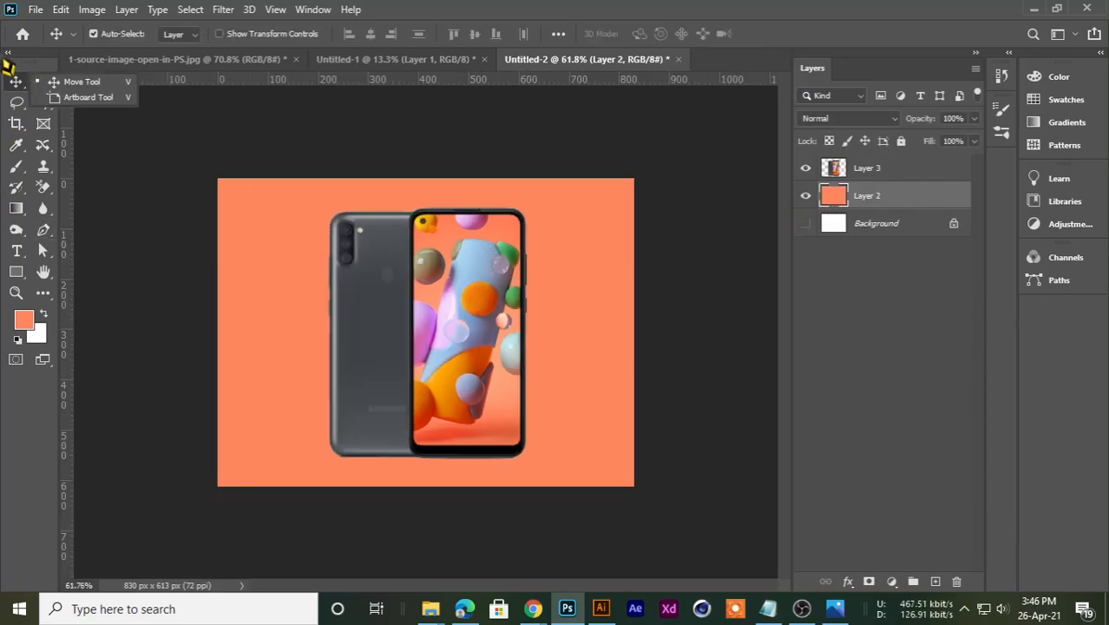
pyautogui.click(52, 82)
pyautogui.moveTo(404, 291); pyautogui.dragTo(399, 272)
pyautogui.hotkey('ctrl', 't')
pyautogui.moveTo(517, 190); pyautogui.dragTo(478, 192)
pyautogui.moveTo(408, 286); pyautogui.dragTo(439, 276)
pyautogui.press('Return')
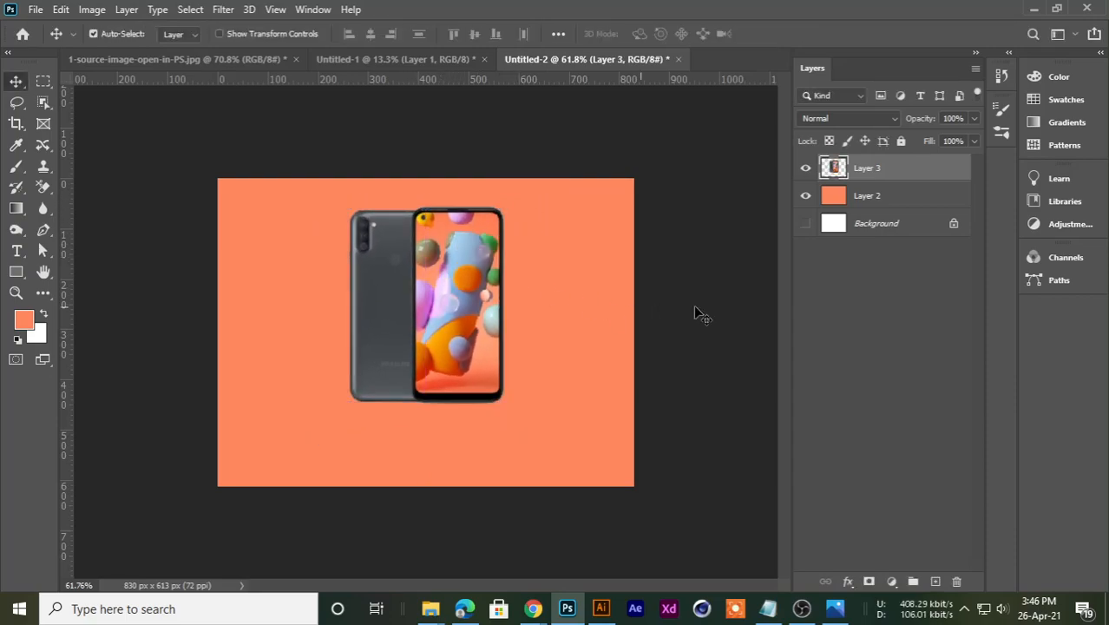
# Step: Fill Layer 2 with a deeper, more saturated orange and shift the phones slightly up and to the right
pyautogui.click(307, 270)
pyautogui.click(23, 322)
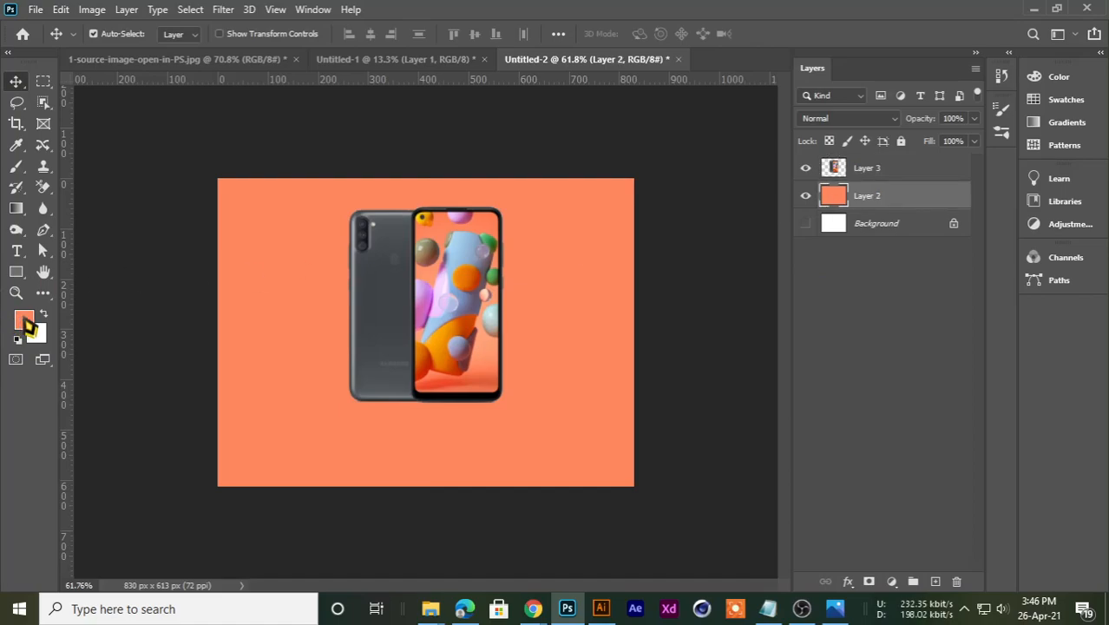
pyautogui.moveTo(725, 229); pyautogui.dragTo(771, 232)
pyautogui.click(958, 228)
pyautogui.hotkey('alt', 'BackSpace')
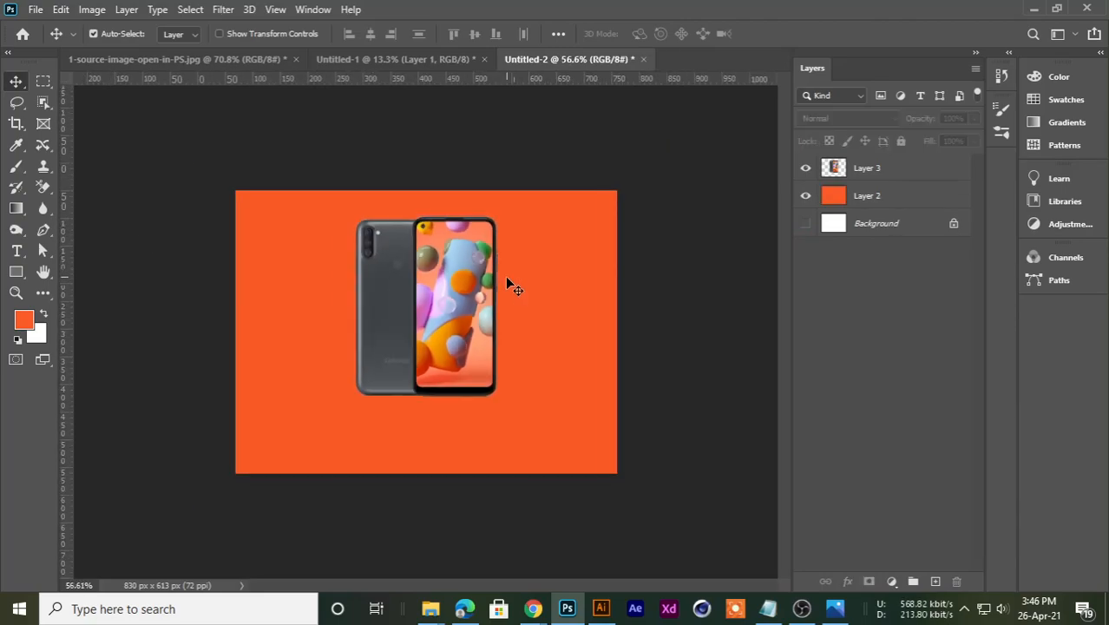
pyautogui.moveTo(449, 316); pyautogui.dragTo(475, 297)
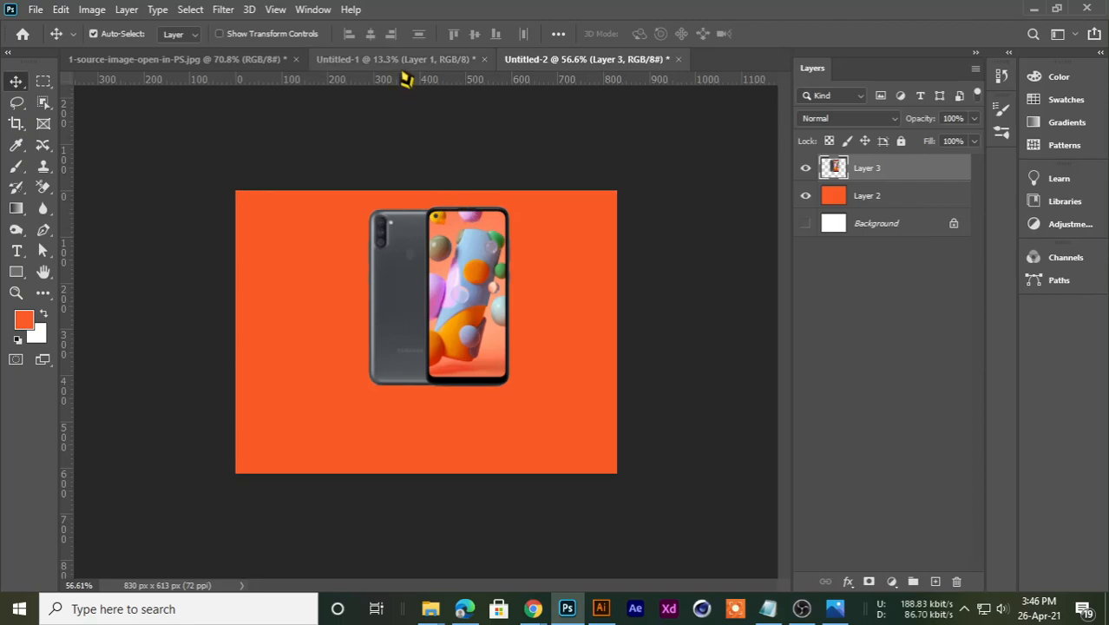
# Step: Switch to the Untitled-1 watch document and reposition the watch on the teal canvas
pyautogui.click(401, 59)
pyautogui.moveTo(538, 325); pyautogui.dragTo(475, 323)
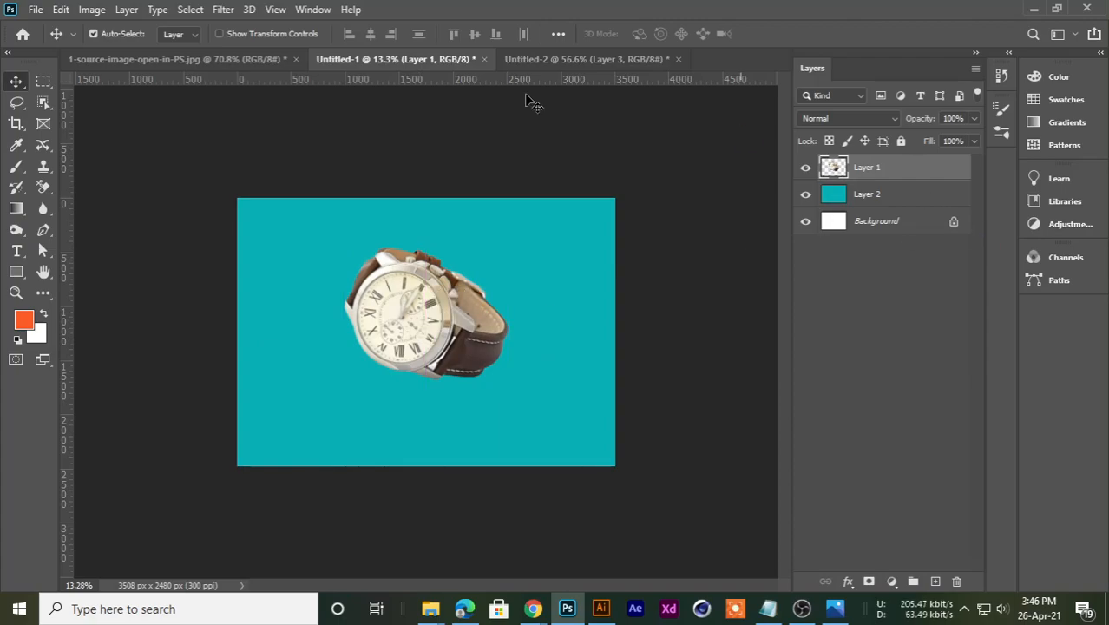
# Step: Try erasing most of the watch on Layer 1 with the Eraser at size 1000, and undo the strokes
pyautogui.click(44, 187)
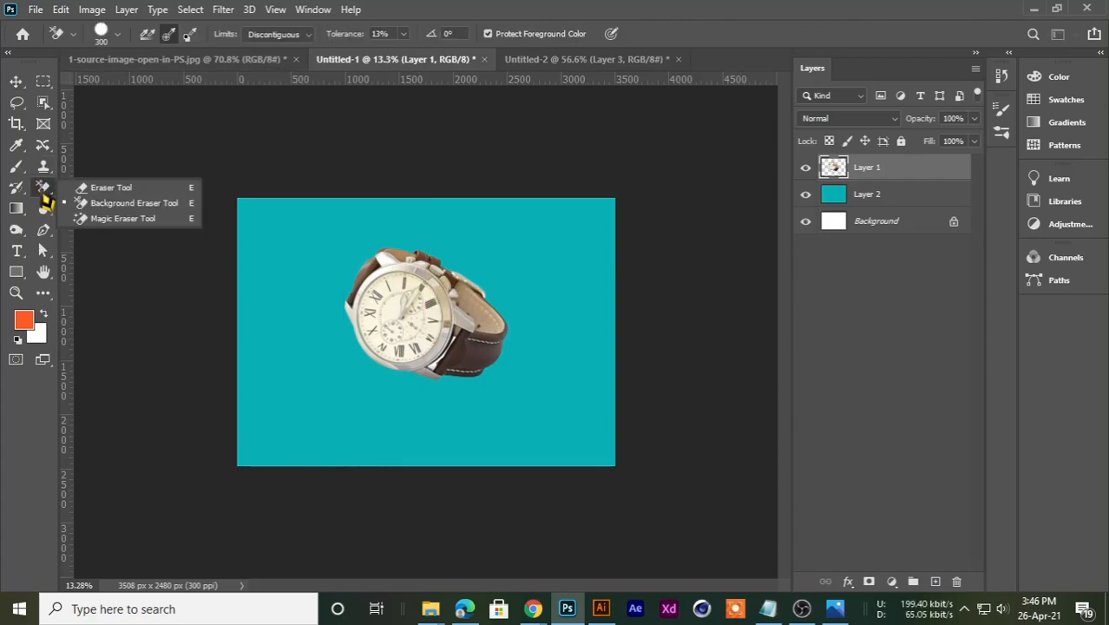
pyautogui.click(100, 187)
pyautogui.moveTo(569, 367)
pyautogui.mouseDown()
pyautogui.moveTo(458, 379)
pyautogui.moveTo(511, 326)
pyautogui.moveTo(417, 344)
pyautogui.moveTo(471, 280)
pyautogui.mouseUp()
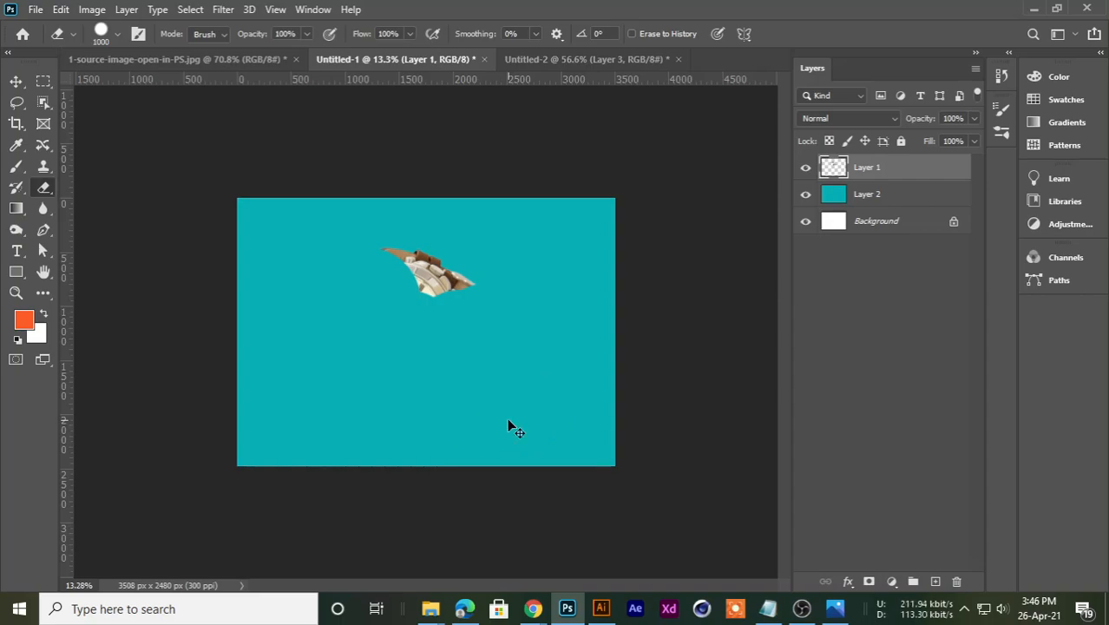
pyautogui.hotkey('ctrl', 'z')
pyautogui.hotkey('ctrl', 'z')
pyautogui.hotkey('ctrl', 'z')
pyautogui.hotkey('ctrl', 'z')
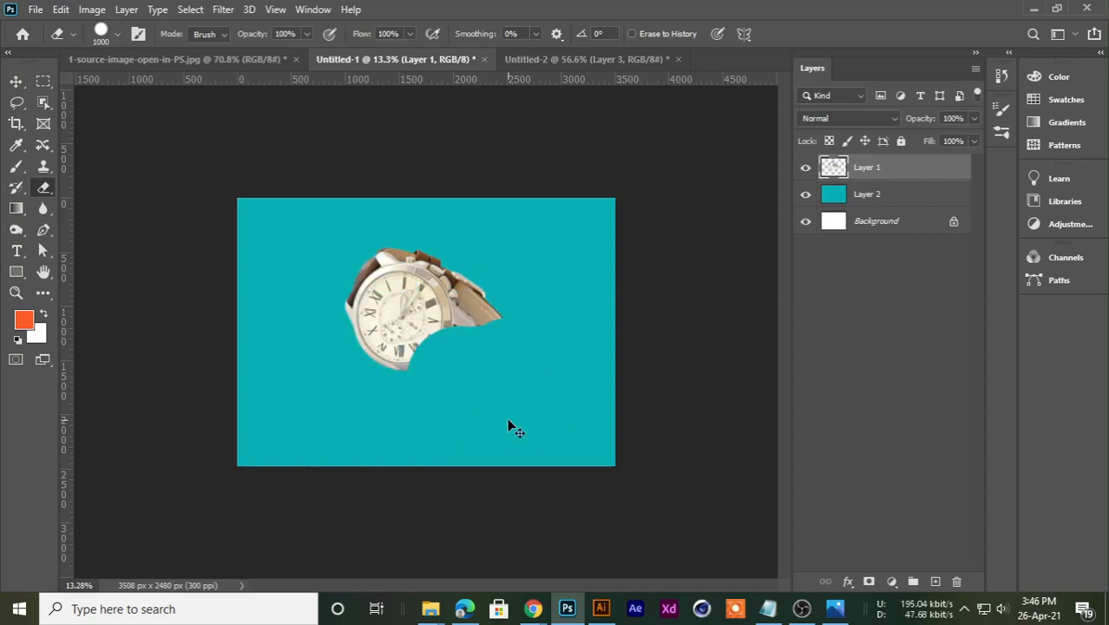
pyautogui.hotkey('ctrl', 'z')
pyautogui.hotkey('ctrl', 'z')
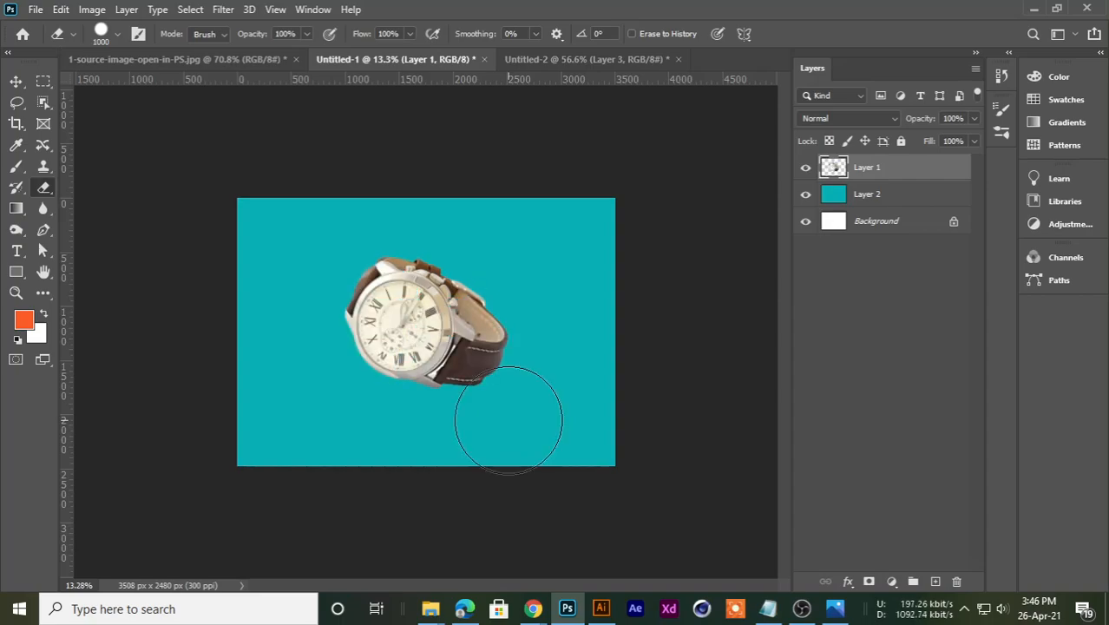
# Step: Set the Eraser to a soft round brush with 0% hardness and a size of 800 px
pyautogui.press('[')
pyautogui.press('[')
pyautogui.press('[')
pyautogui.press('[')
pyautogui.press('[')
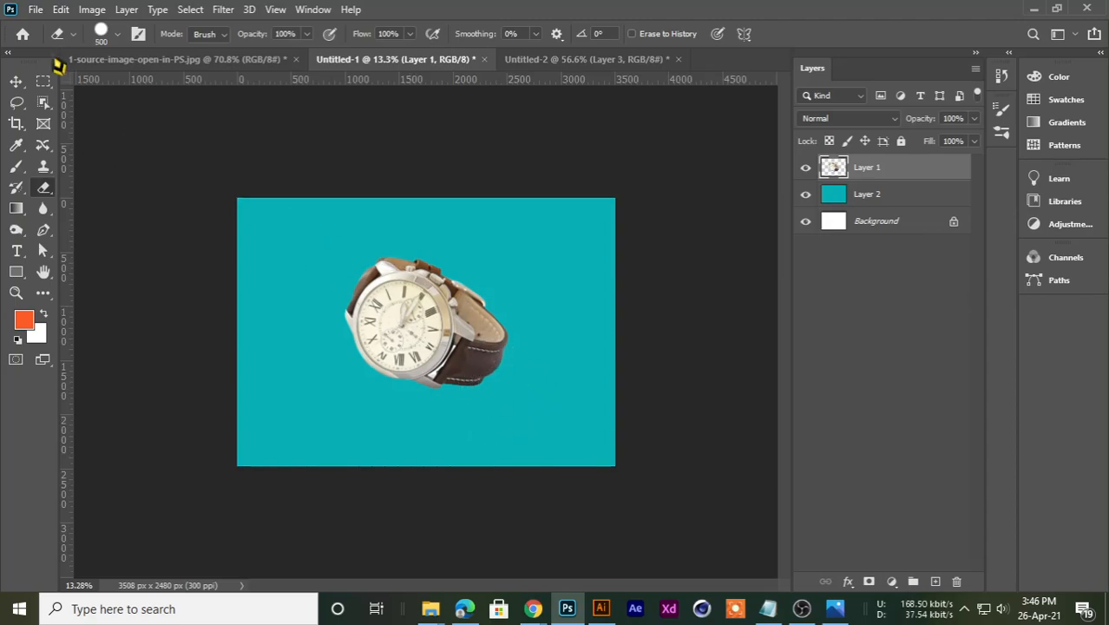
pyautogui.click(119, 37)
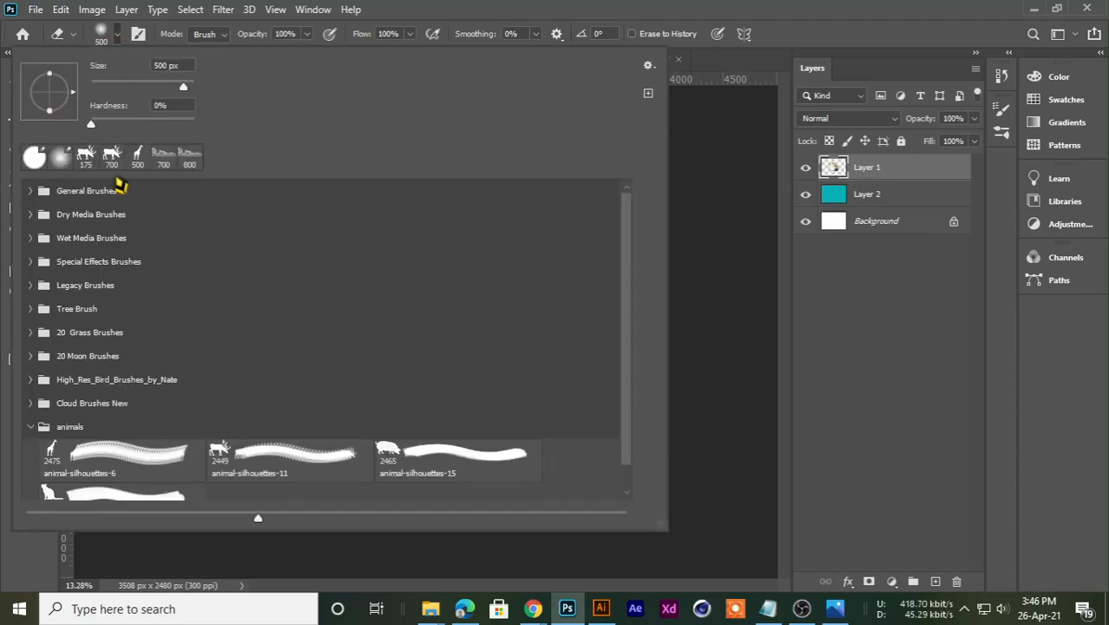
pyautogui.doubleClick(35, 158)
pyautogui.press(']')
pyautogui.press(']')
pyautogui.press(']')
# Step: Try fading out the lower half of the watch with the soft Eraser, undoing the stroke that cuts its right side
pyautogui.moveTo(520, 371)
pyautogui.mouseDown()
pyautogui.moveTo(402, 372)
pyautogui.moveTo(478, 370)
pyautogui.moveTo(532, 343)
pyautogui.moveTo(543, 316)
pyautogui.moveTo(473, 368)
pyautogui.moveTo(331, 329)
pyautogui.mouseUp()
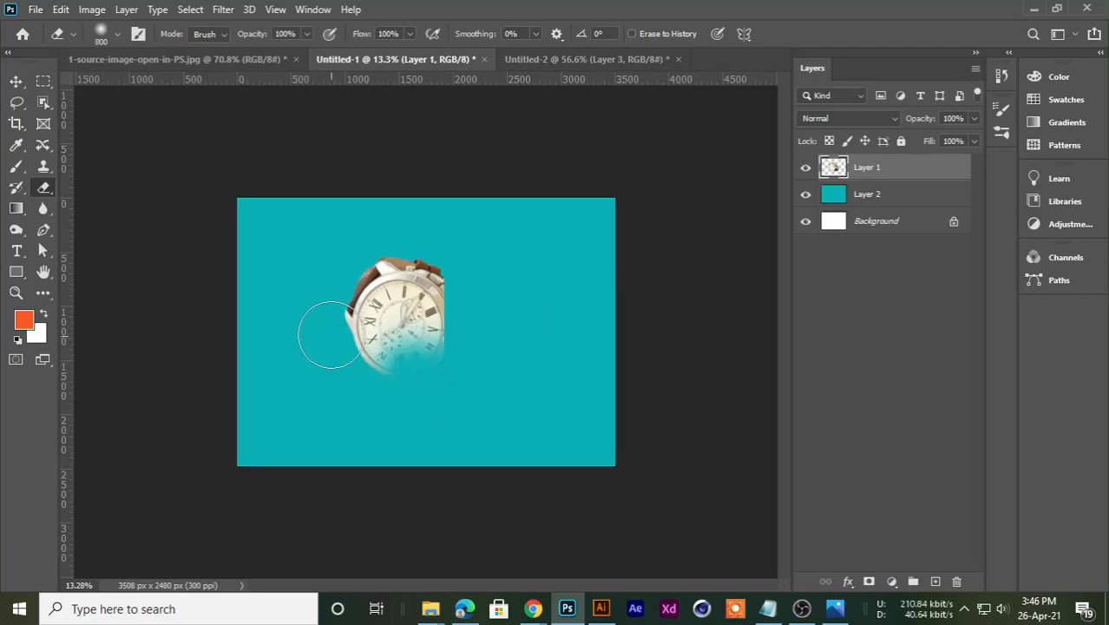
pyautogui.hotkey('ctrl', 'z')
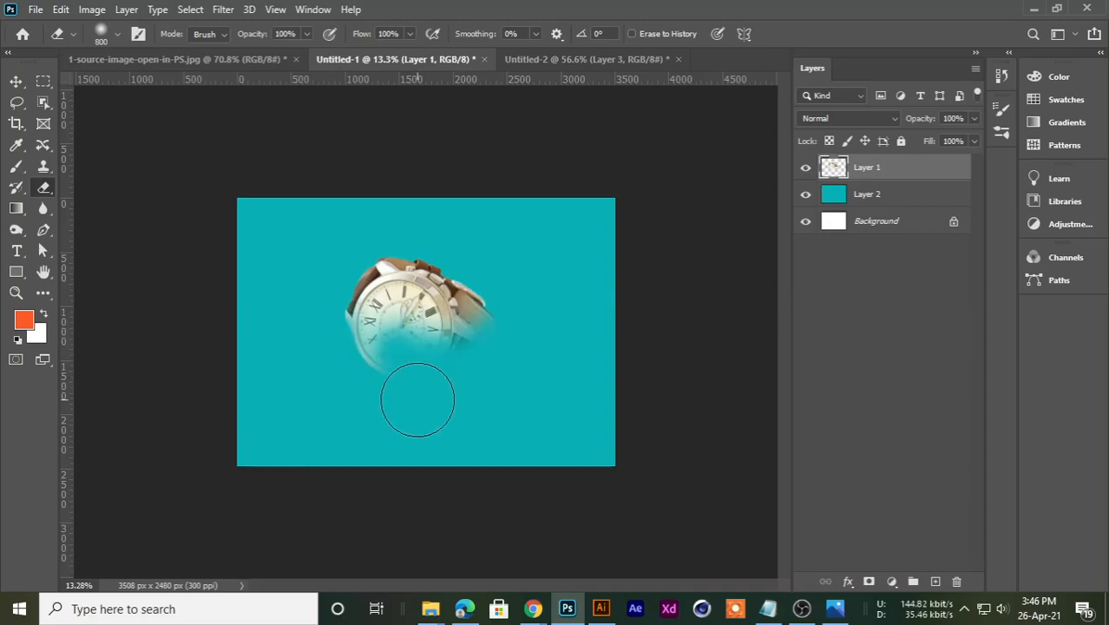
pyautogui.scroll(5, 408, 390)
pyautogui.moveTo(390, 369)
pyautogui.mouseDown()
pyautogui.moveTo(325, 366)
pyautogui.moveTo(381, 412)
pyautogui.mouseUp()
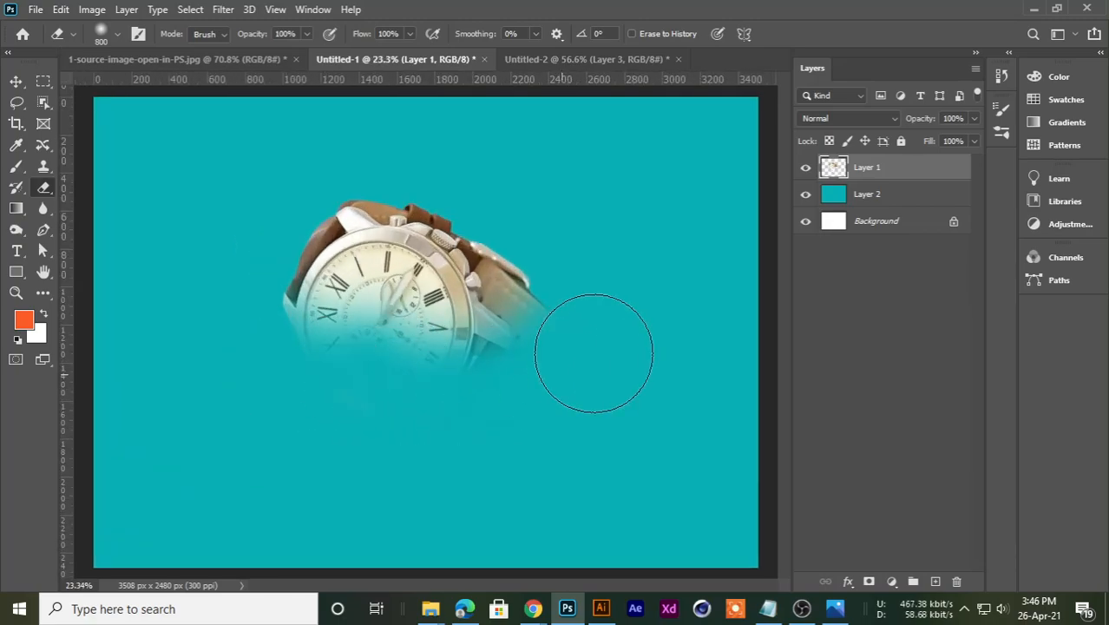
pyautogui.moveTo(508, 334); pyautogui.dragTo(404, 339)
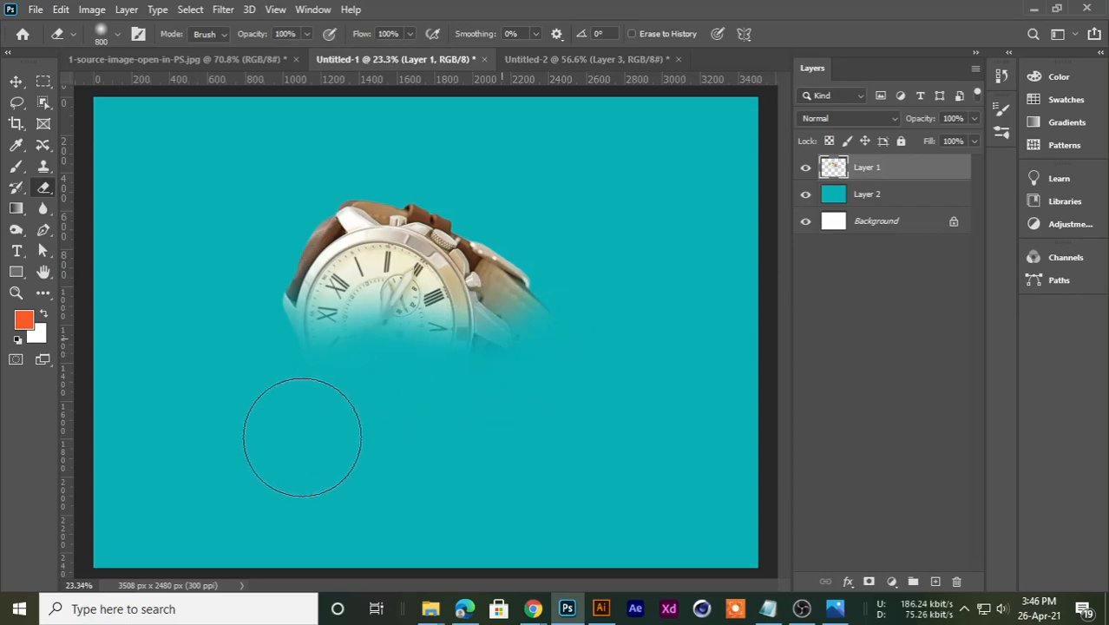
# Step: Deselect the layer with the Move tool and examine the softly erased edge of the watch at different magnifications
pyautogui.click(16, 83)
pyautogui.scroll(-4, 435, 337)
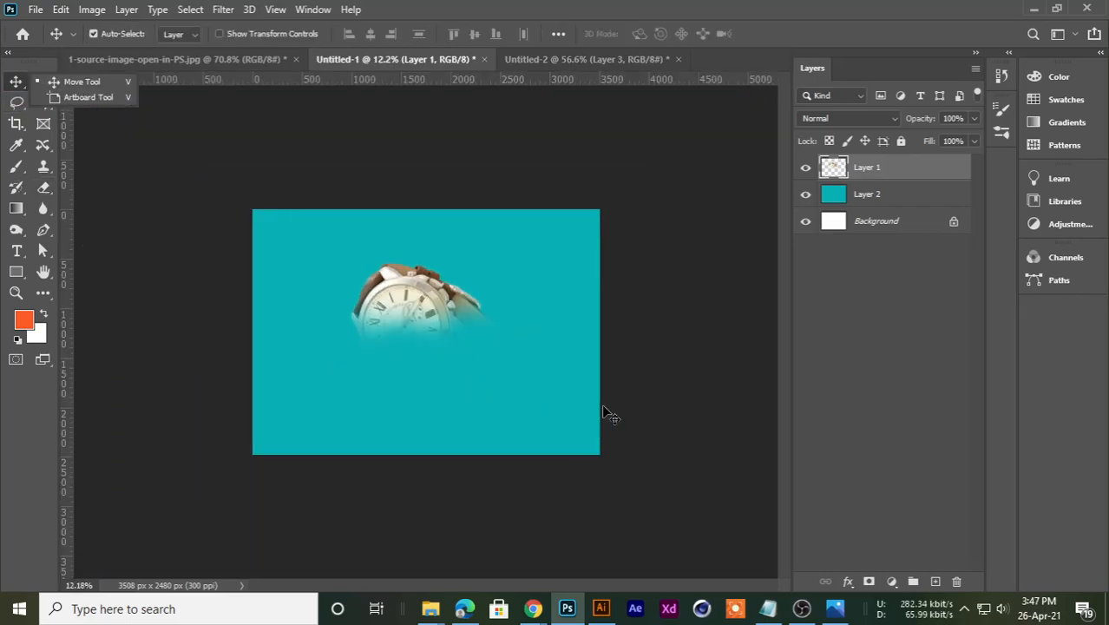
pyautogui.click(705, 323)
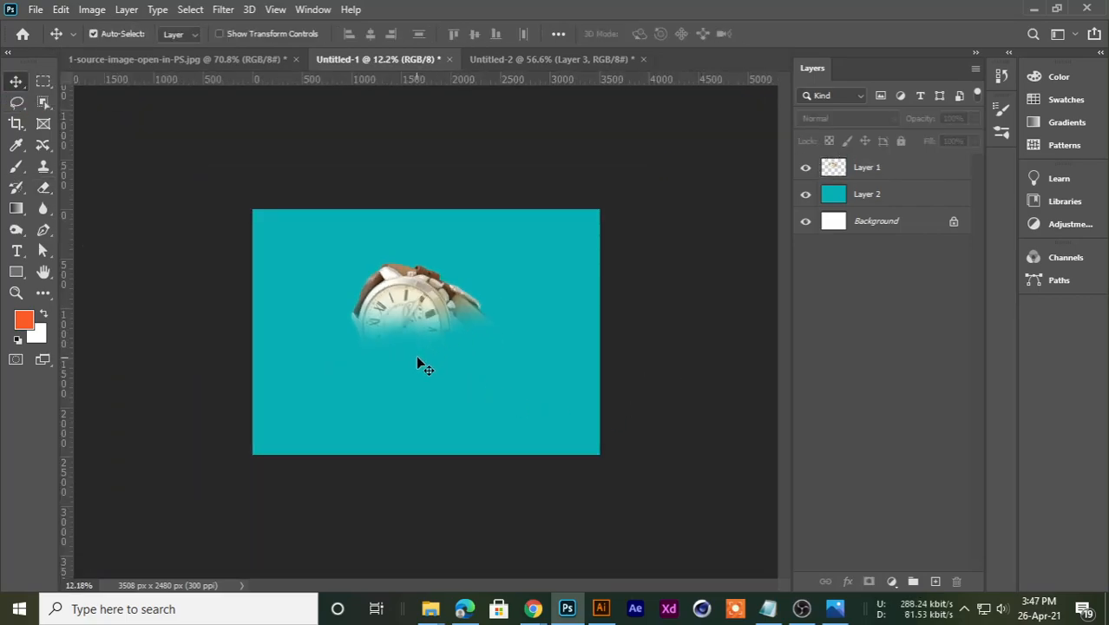
pyautogui.scroll(2, 400, 319)
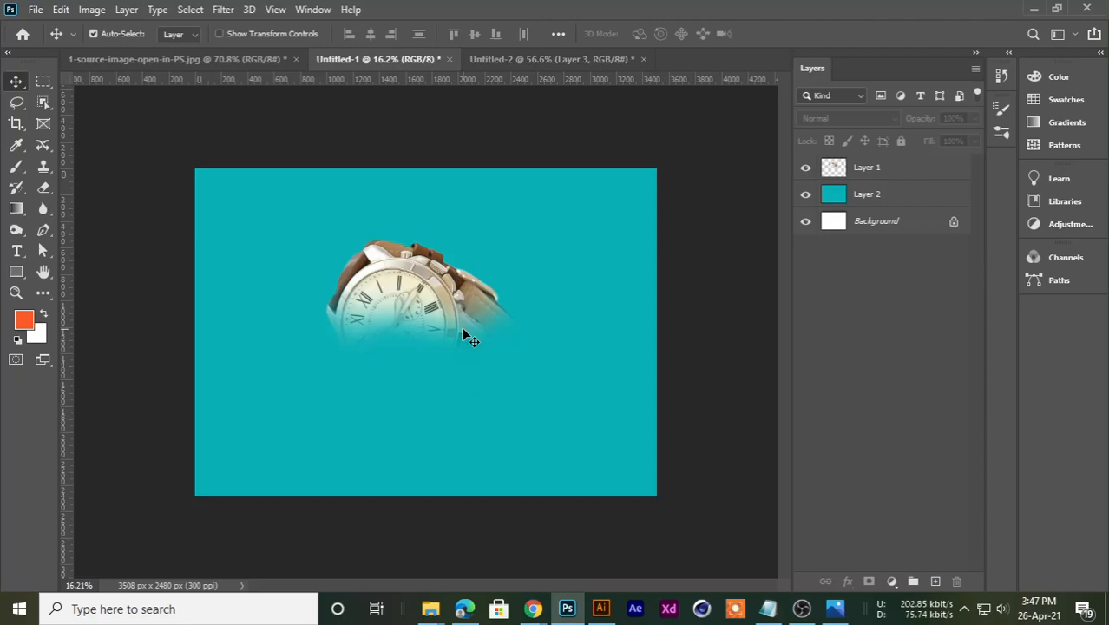
pyautogui.scroll(2, 557, 243)
pyautogui.scroll(-2, 556, 253)
pyautogui.scroll(1, 556, 252)
pyautogui.scroll(-2, 556, 252)
pyautogui.scroll(1, 560, 256)
pyautogui.scroll(-1, 559, 255)
# Step: Select Layer 1 and undo all the soft eraser strokes on the watch
pyautogui.click(868, 174)
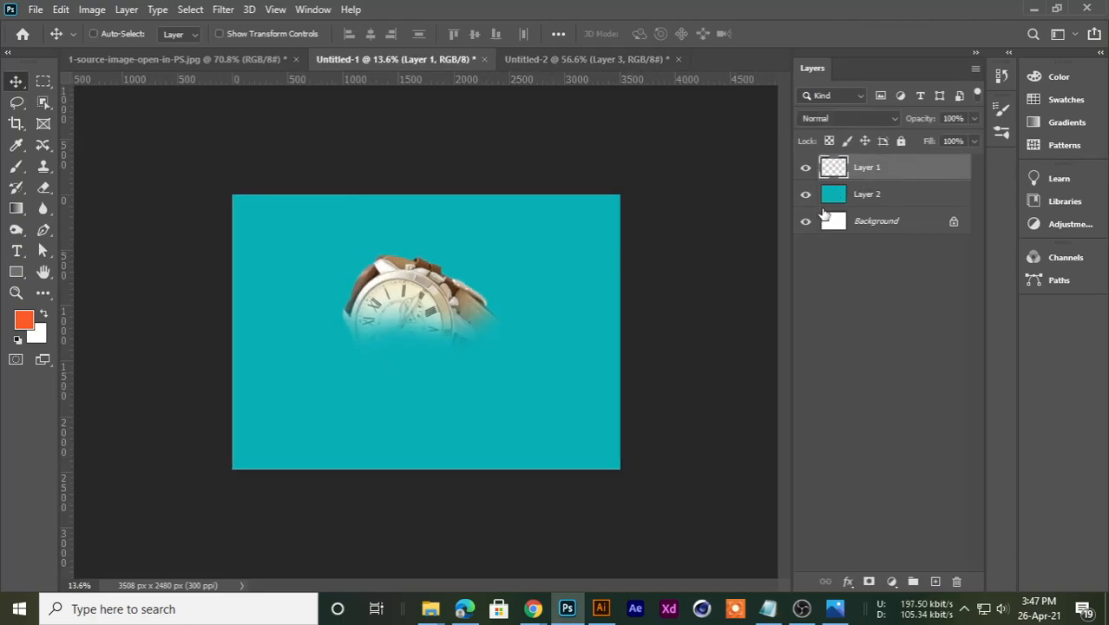
pyautogui.hotkey('ctrl', 'z')
pyautogui.hotkey('ctrl', 'z')
pyautogui.hotkey('ctrl', 'z')
pyautogui.hotkey('ctrl', 'z')
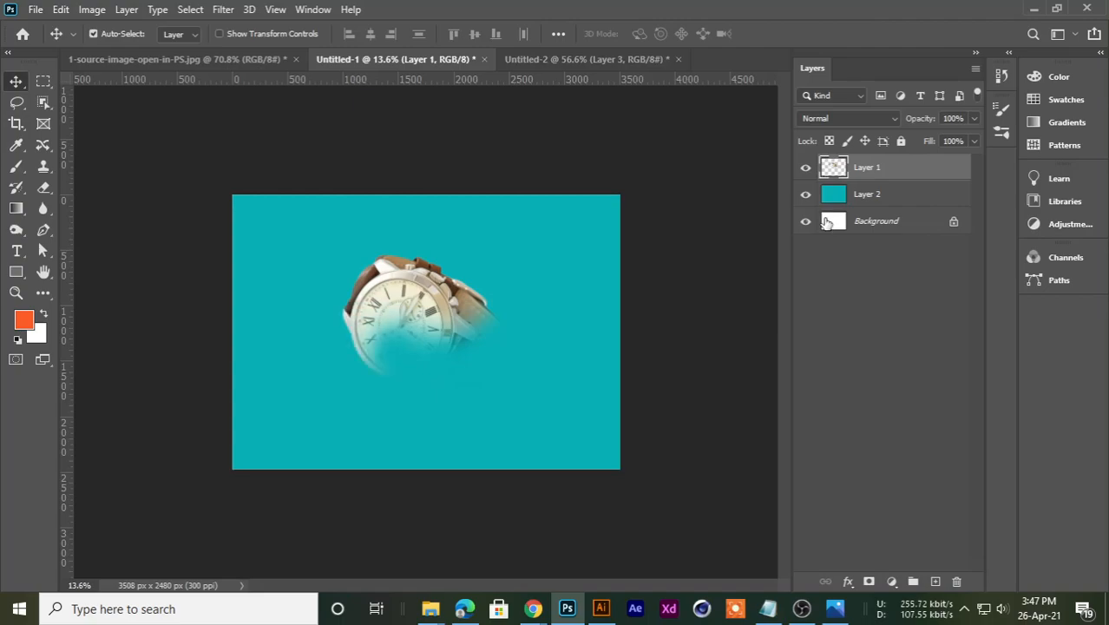
pyautogui.hotkey('ctrl', 'z')
pyautogui.hotkey('ctrl', 'z')
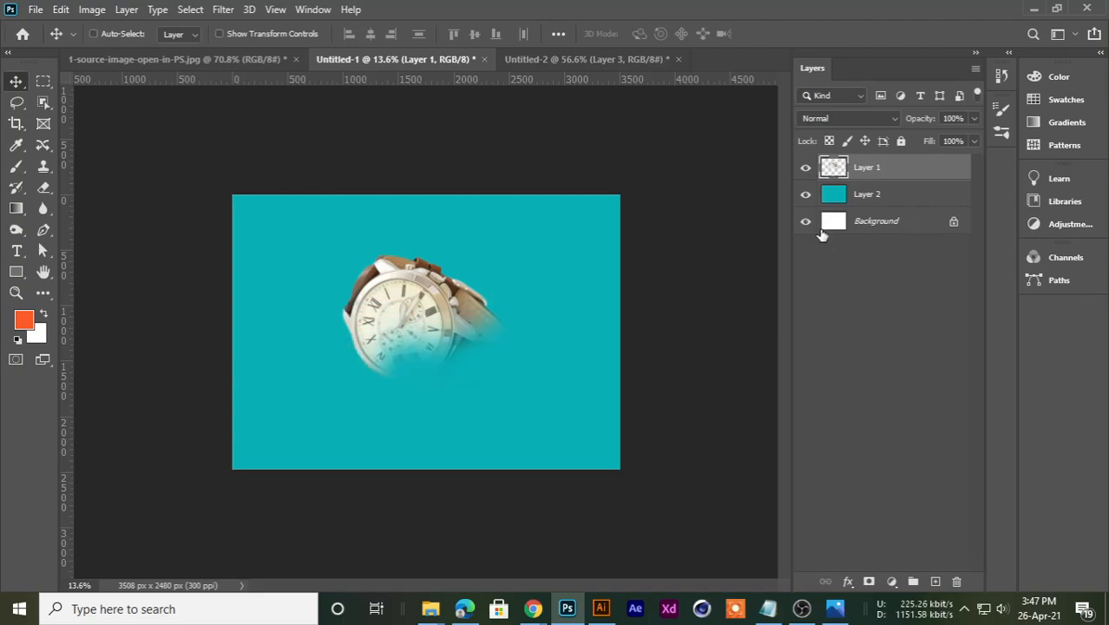
pyautogui.hotkey('ctrl', 'z')
pyautogui.hotkey('ctrl', 'z')
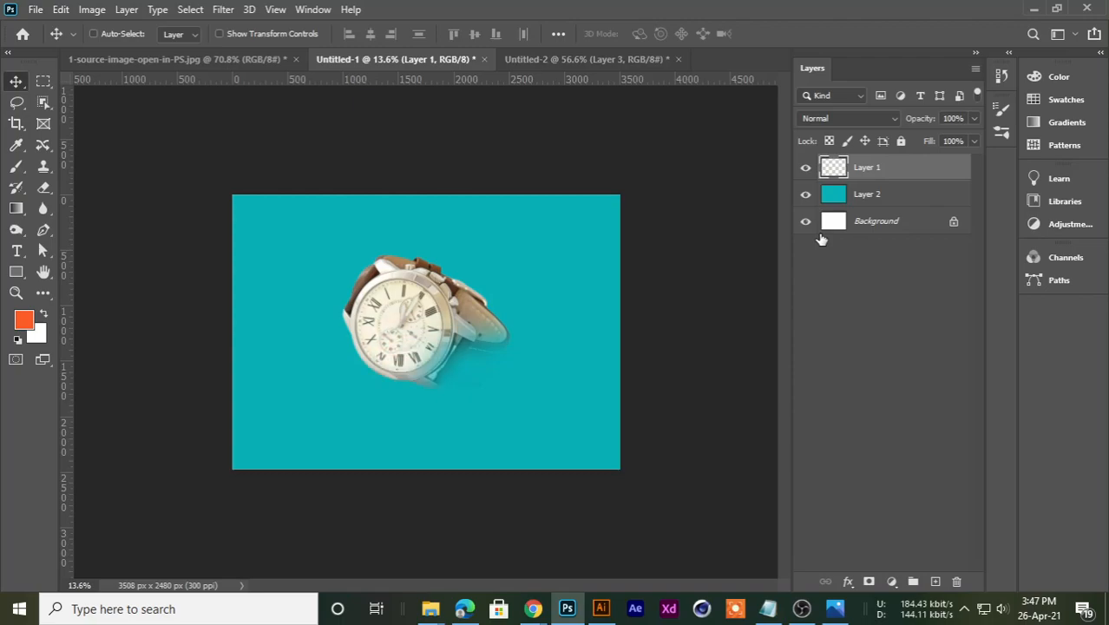
pyautogui.press('z')
pyautogui.hotkey('ctrl', 'z')
pyautogui.hotkey('ctrl', 'z')
pyautogui.hotkey('ctrl', 'z')
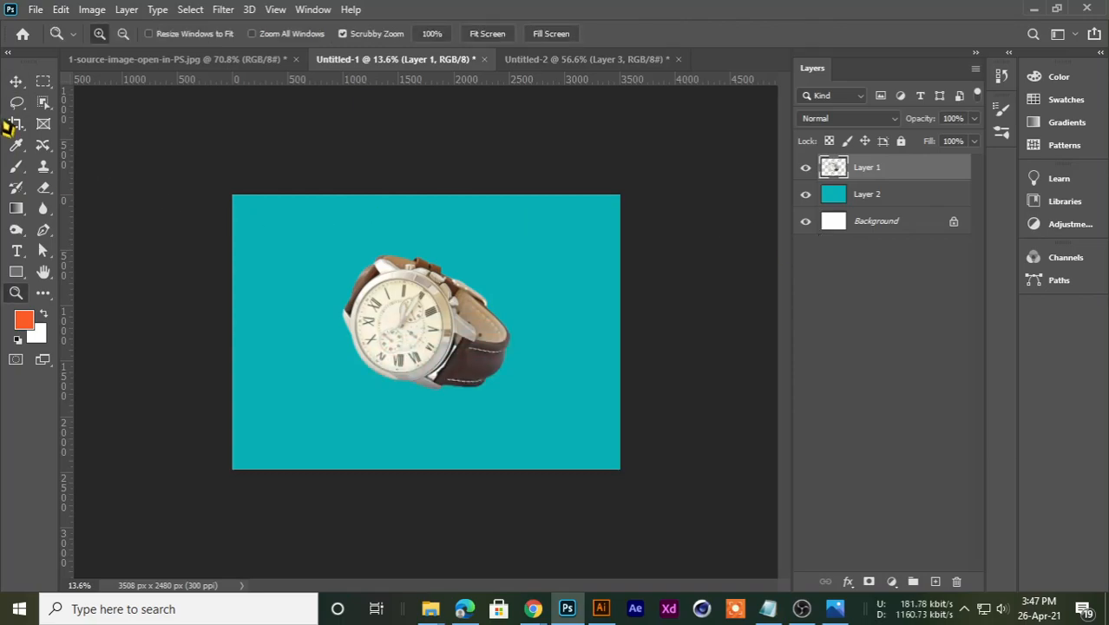
# Step: Move the watch slightly up and to the right on the teal canvas with the Move tool
pyautogui.click(15, 81)
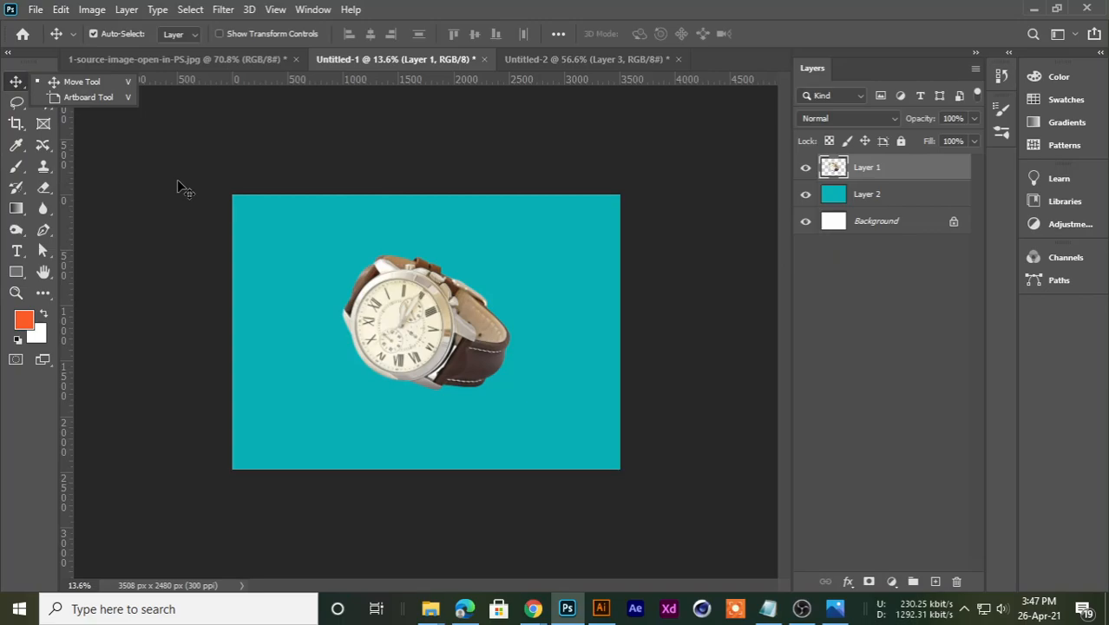
pyautogui.click(77, 84)
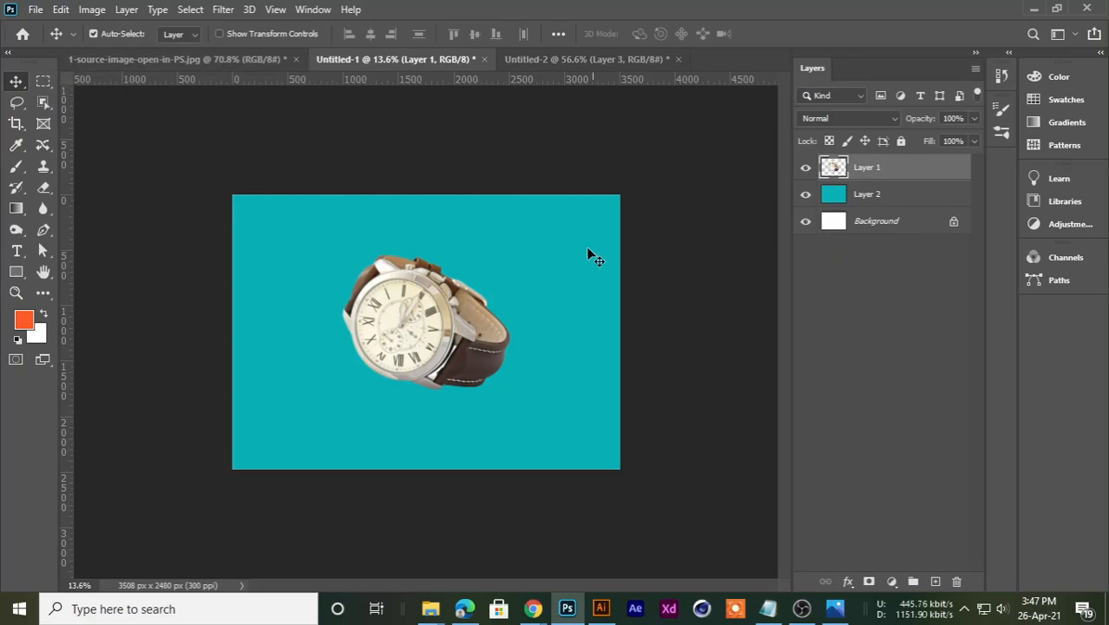
pyautogui.moveTo(445, 329)
pyautogui.mouseDown()
pyautogui.moveTo(408, 310)
pyautogui.moveTo(446, 322)
pyautogui.mouseUp()
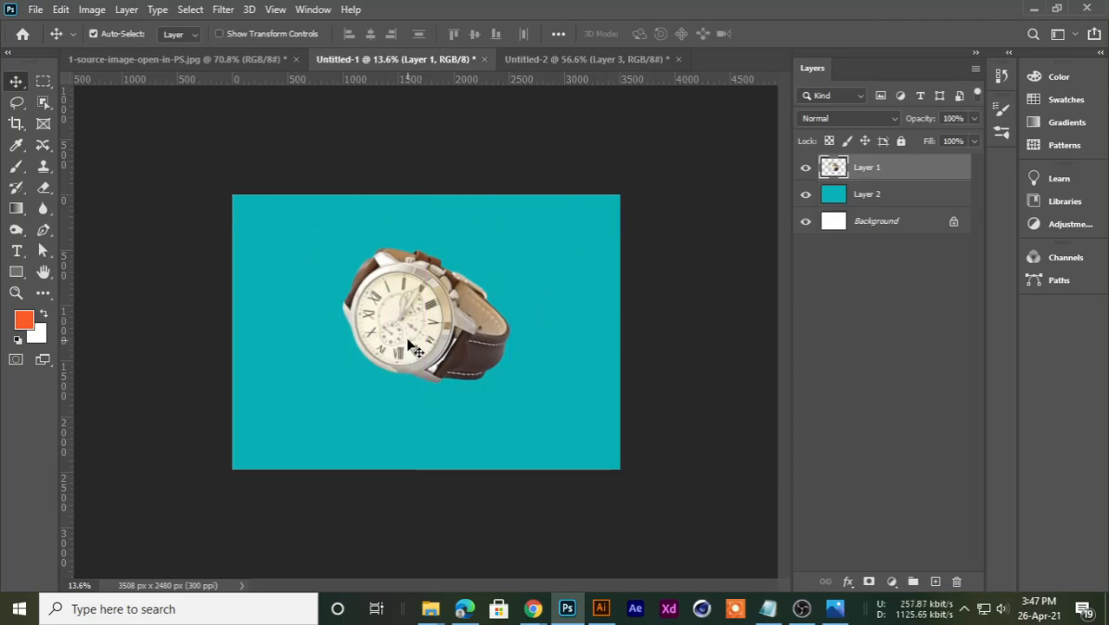
pyautogui.scroll(1, 436, 322)
pyautogui.moveTo(427, 312)
pyautogui.mouseDown()
pyautogui.moveTo(455, 276)
pyautogui.moveTo(443, 305)
pyautogui.mouseUp()
# Step: Hide and show Layer 1 twice to compare the canvas with and without the watch
pyautogui.click(806, 167)
pyautogui.click(805, 167)
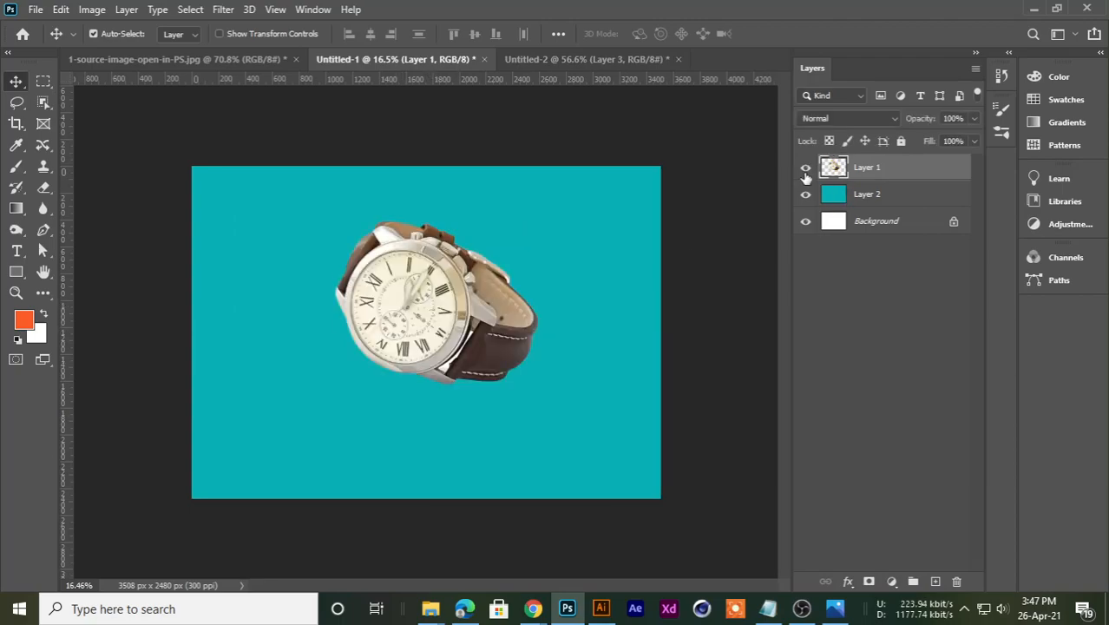
pyautogui.click(806, 168)
pyautogui.click(806, 168)
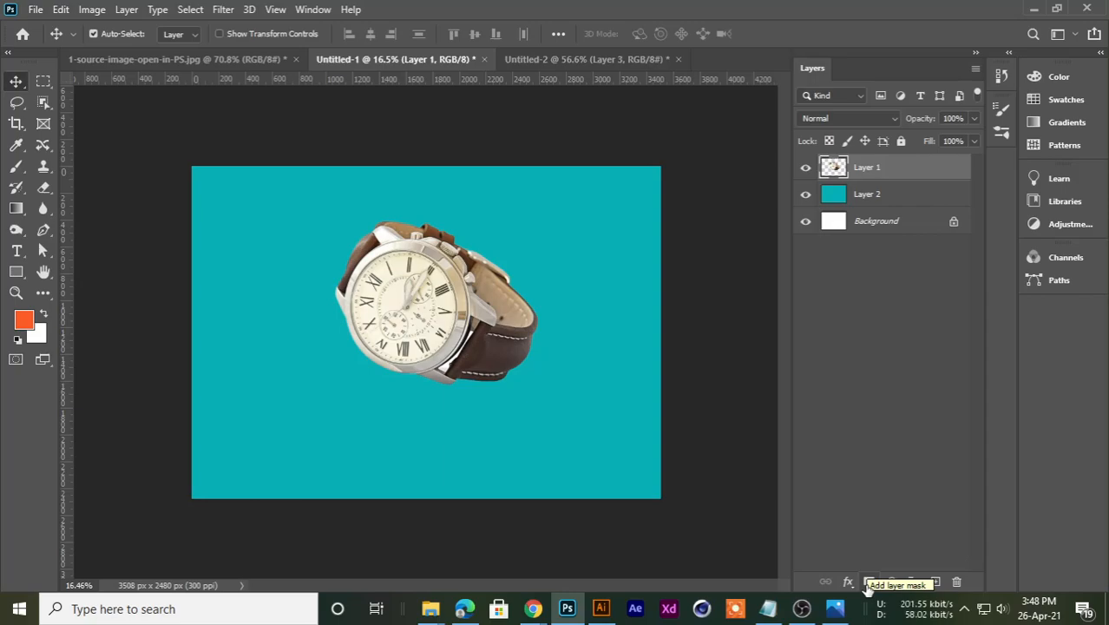
# Step: Add a layer mask to the watch's Layer 1 and make the mask active for editing
pyautogui.click(866, 583)
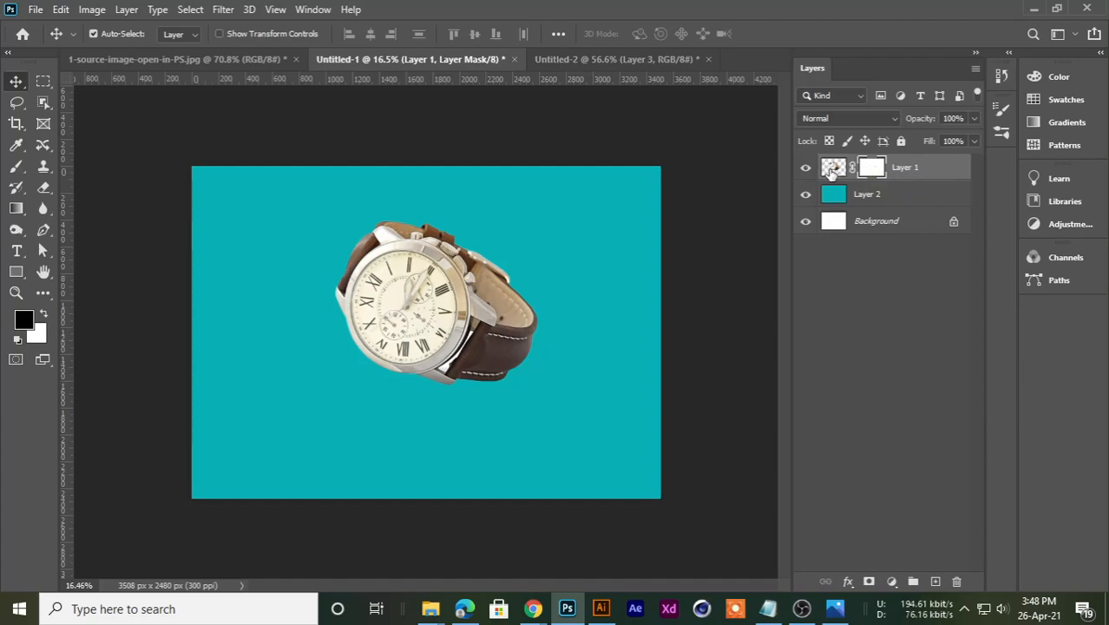
pyautogui.click(832, 168)
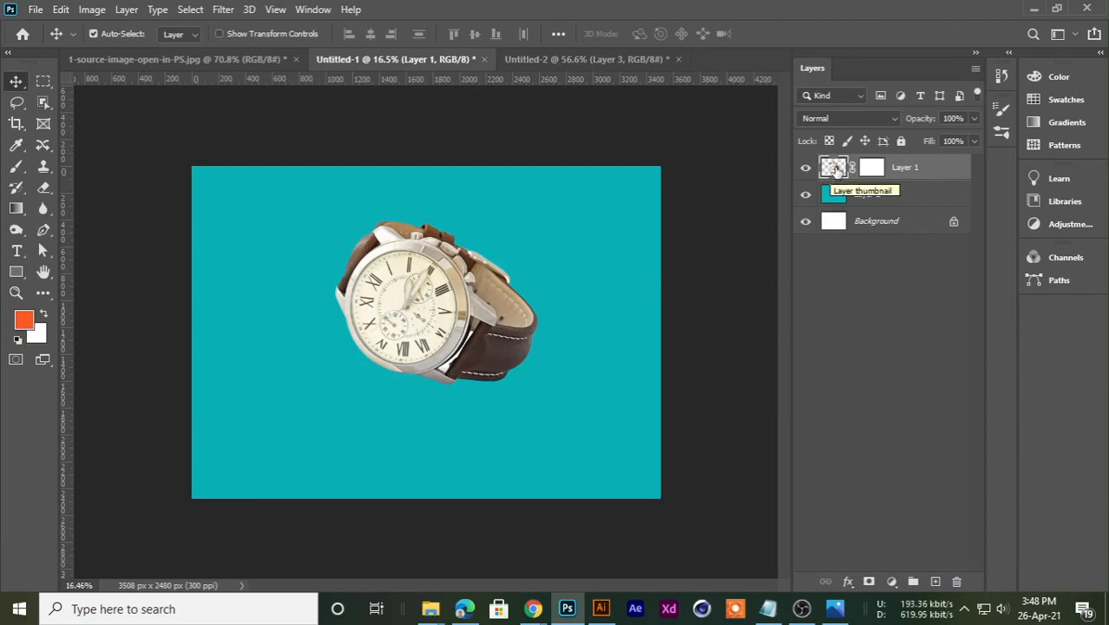
pyautogui.click(875, 170)
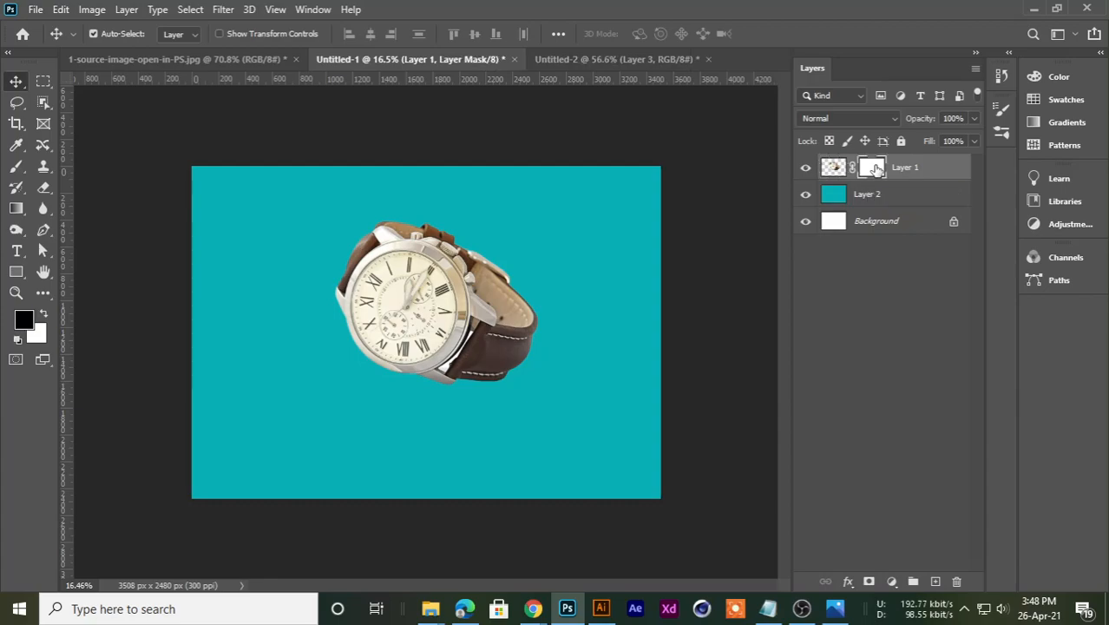
# Step: Switch from the mask to Layer 1's image and set the background color to near-black 170707
pyautogui.click(833, 169)
pyautogui.click(872, 168)
pyautogui.click(831, 169)
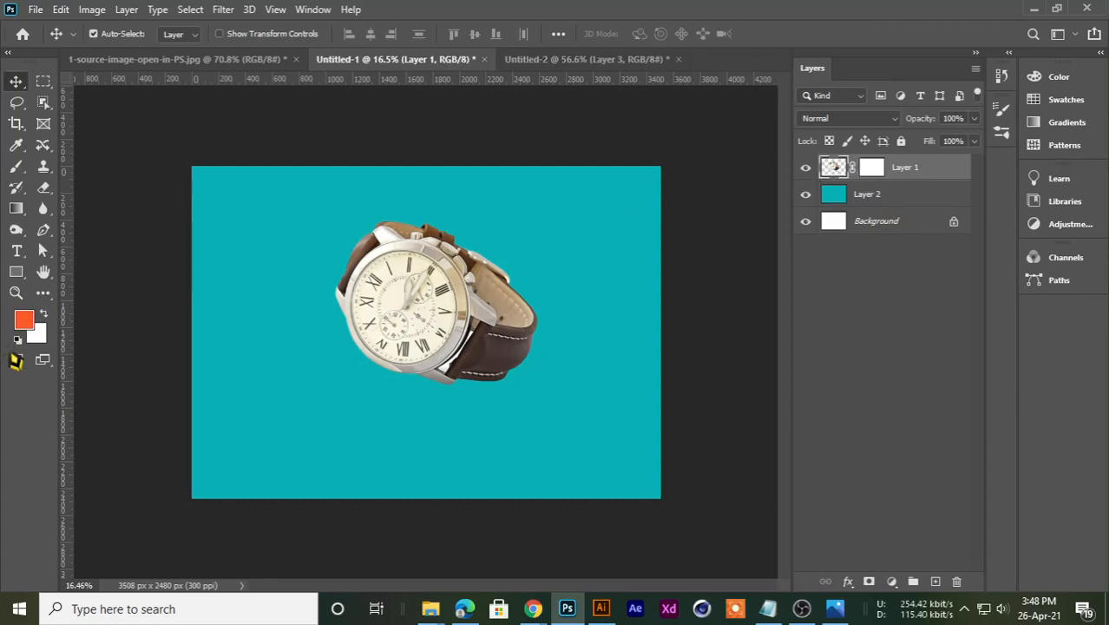
pyautogui.click(36, 335)
pyautogui.click(739, 417)
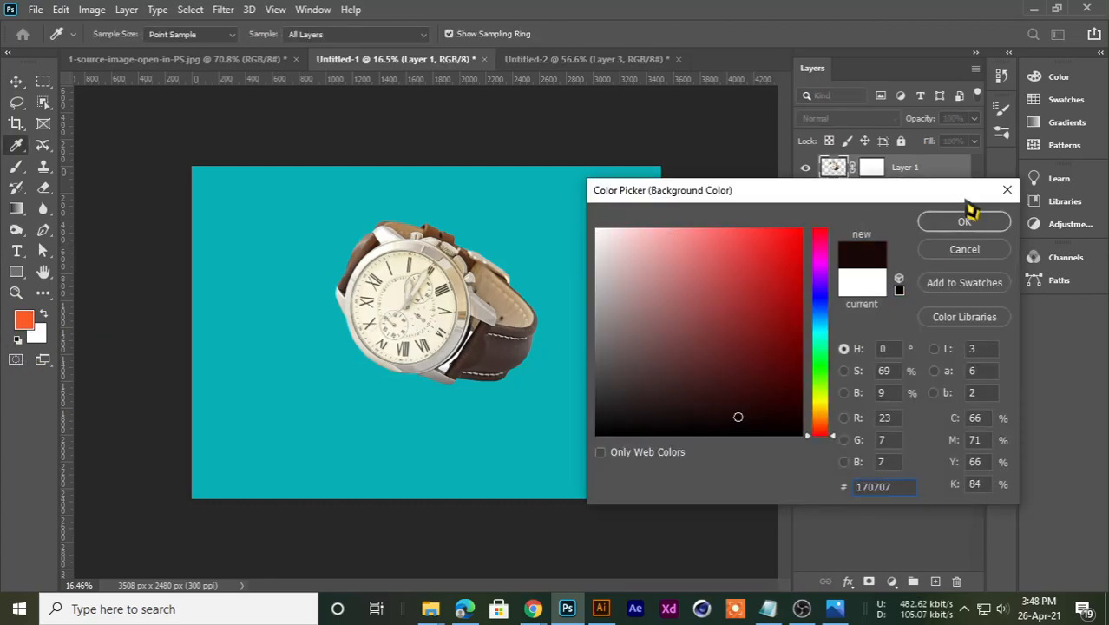
pyautogui.click(930, 228)
# Step: Change the background color to bright magenta while Layer 1's image is active
pyautogui.click(38, 338)
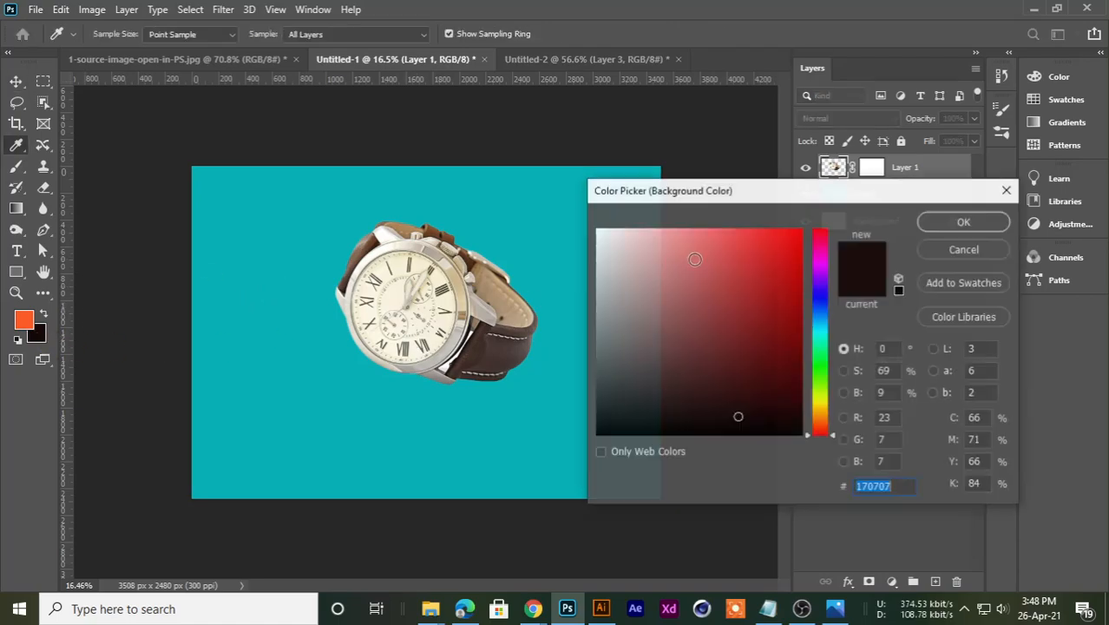
pyautogui.moveTo(817, 287); pyautogui.dragTo(816, 261)
pyautogui.click(800, 233)
pyautogui.click(930, 227)
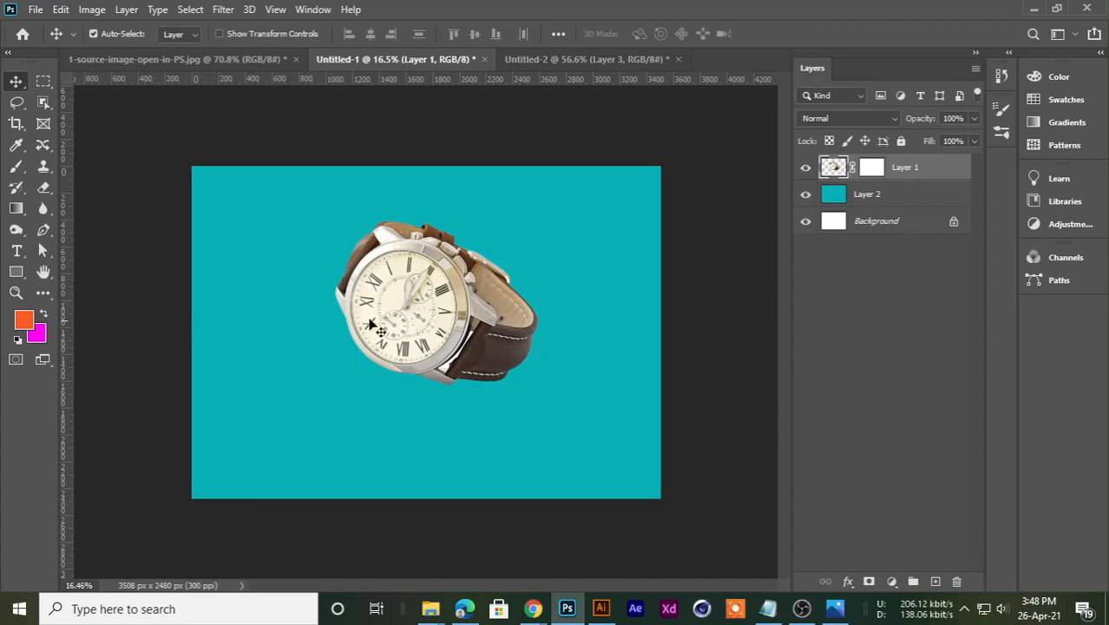
# Step: Make Layer 1's mask active and try red ff0000 and a saturated blue as its foreground color
pyautogui.click(866, 168)
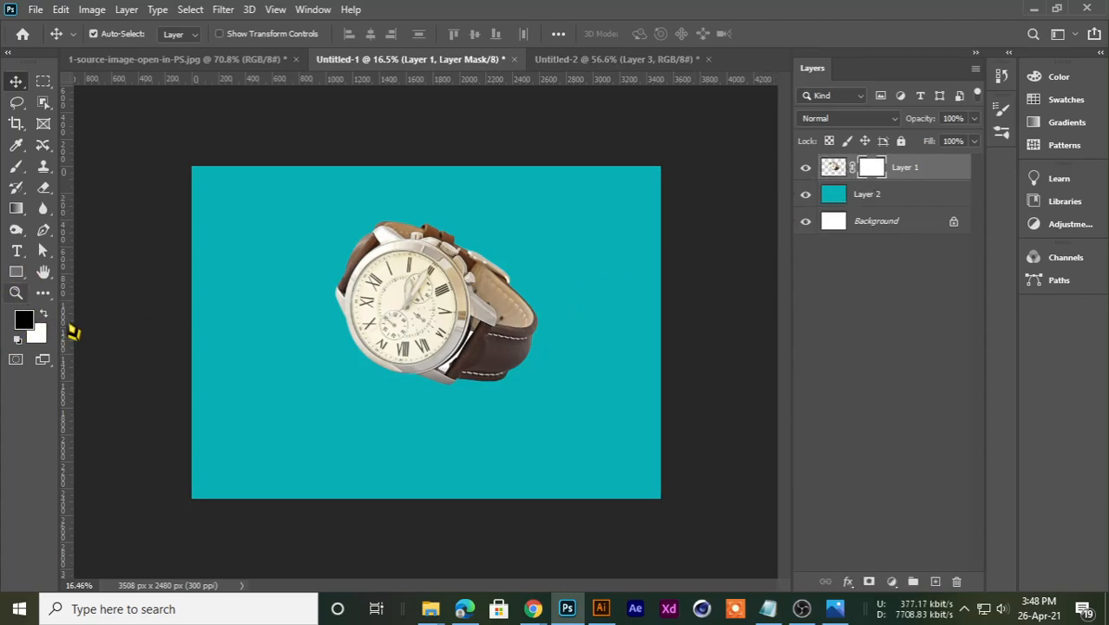
pyautogui.click(26, 319)
pyautogui.write('ff0000')
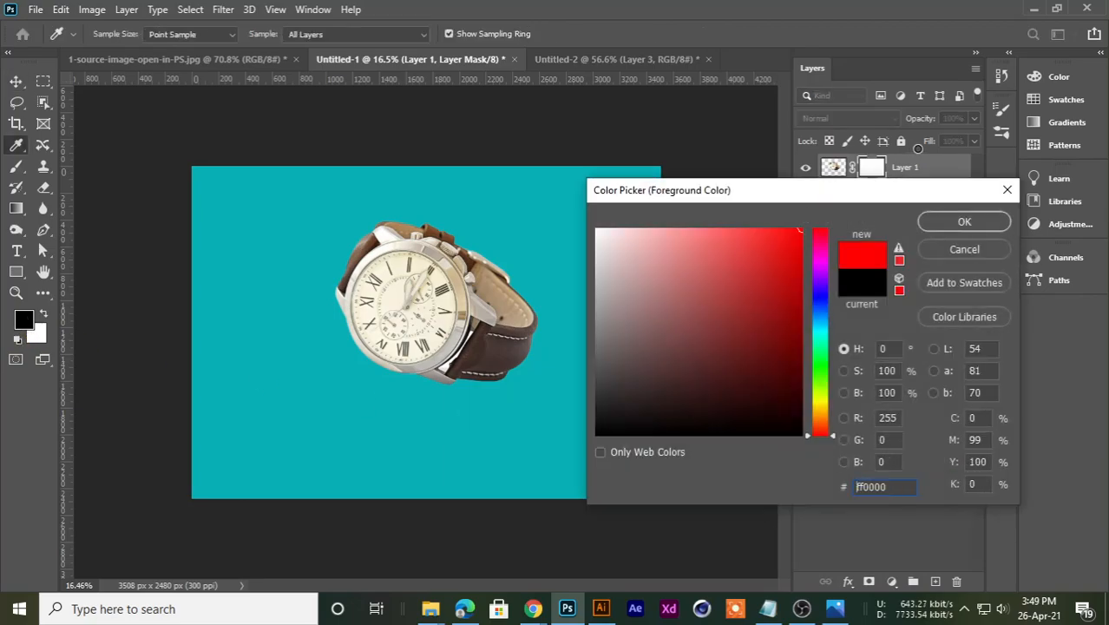
pyautogui.click(964, 223)
pyautogui.click(24, 321)
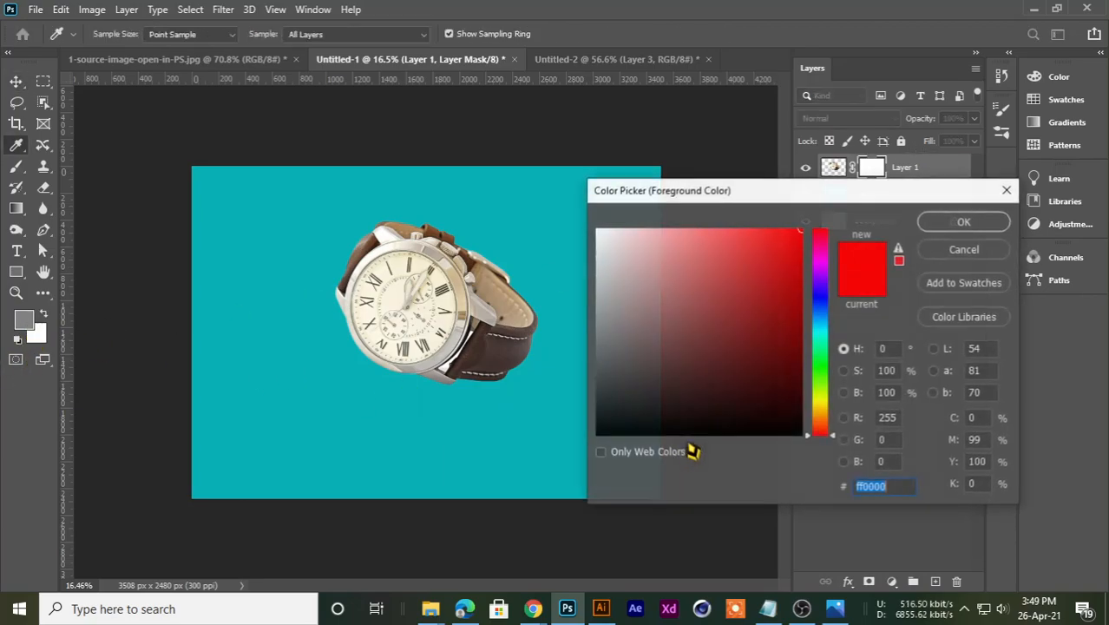
pyautogui.moveTo(831, 351); pyautogui.dragTo(762, 292)
pyautogui.click(964, 222)
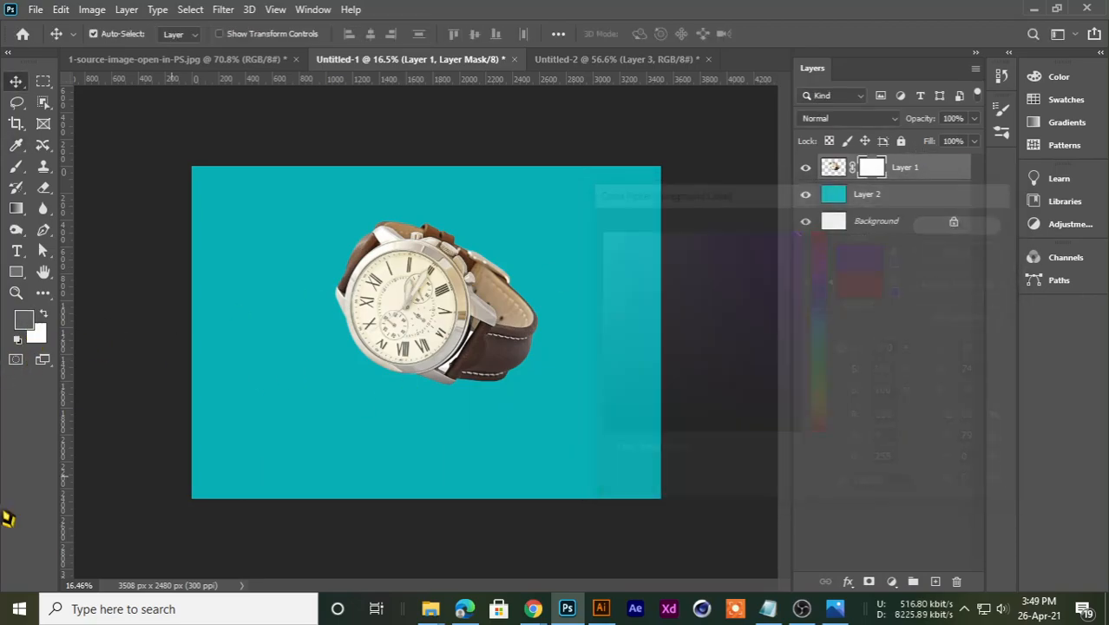
# Step: Set the mask's foreground color to black and its background color to white
pyautogui.click(25, 331)
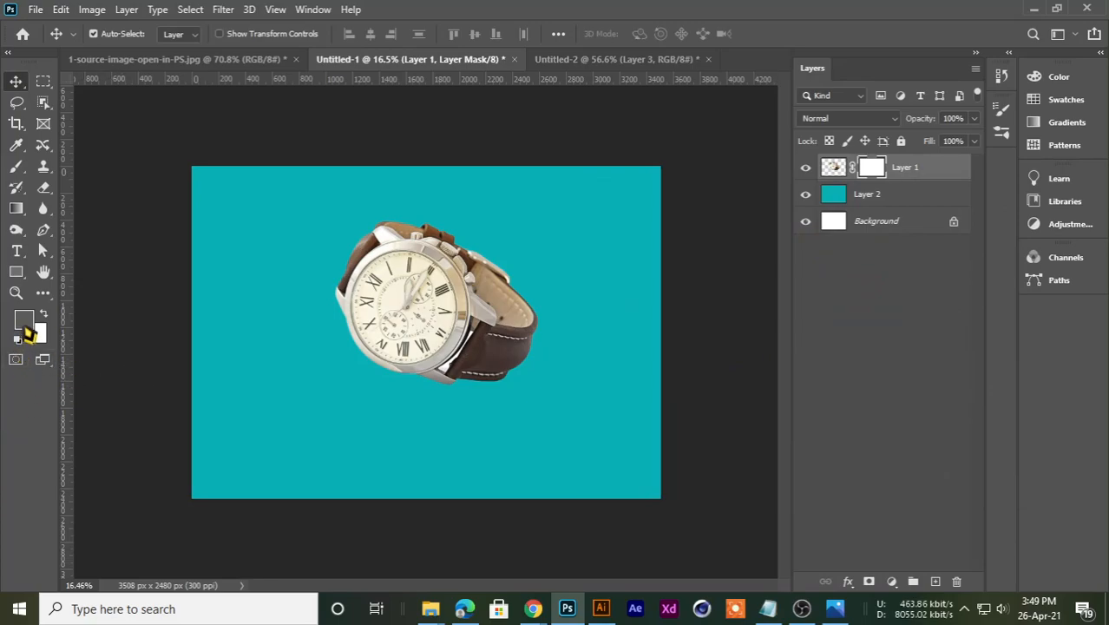
pyautogui.click(45, 318)
pyautogui.click(47, 319)
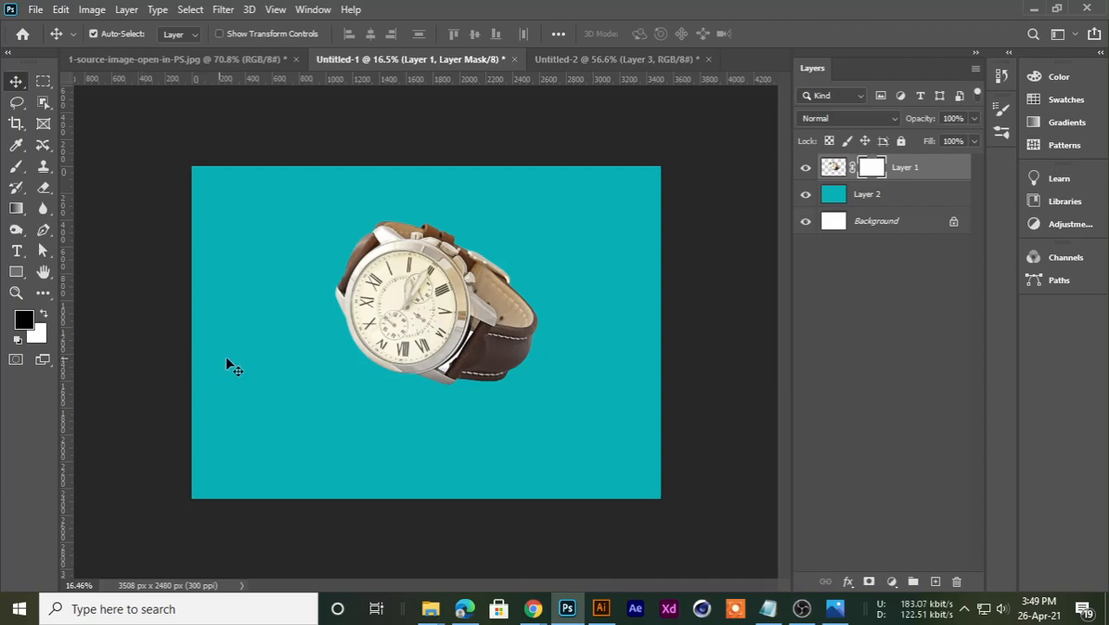
# Step: Select the Brush tool and try to replace its giraffe tip with the recent soft round preset
pyautogui.moveTo(15, 167); pyautogui.dragTo(83, 170)
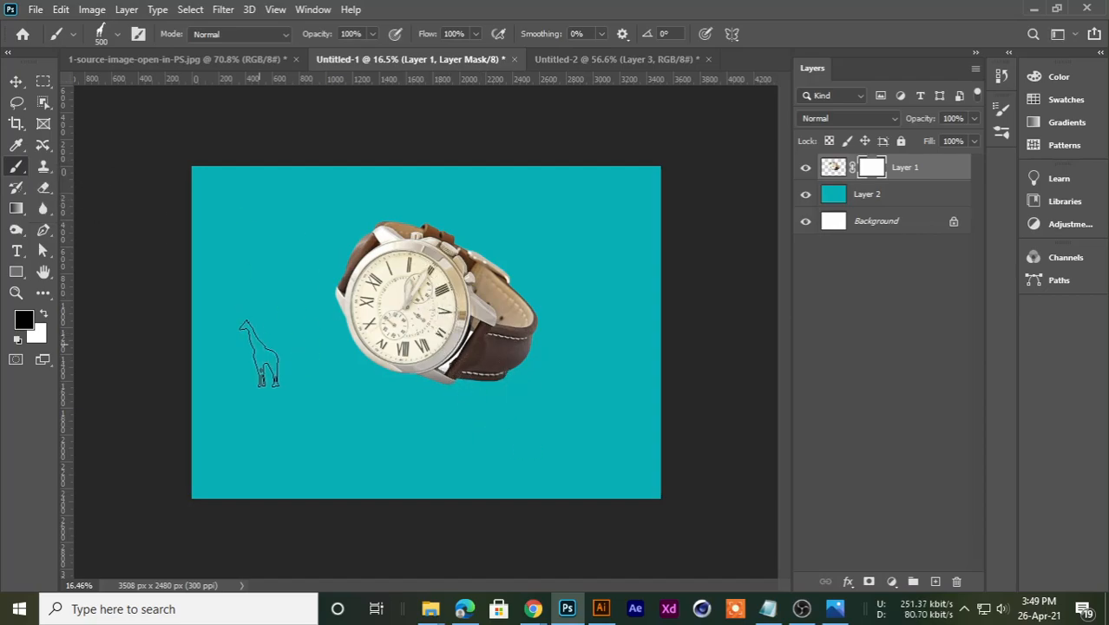
pyautogui.click(108, 35)
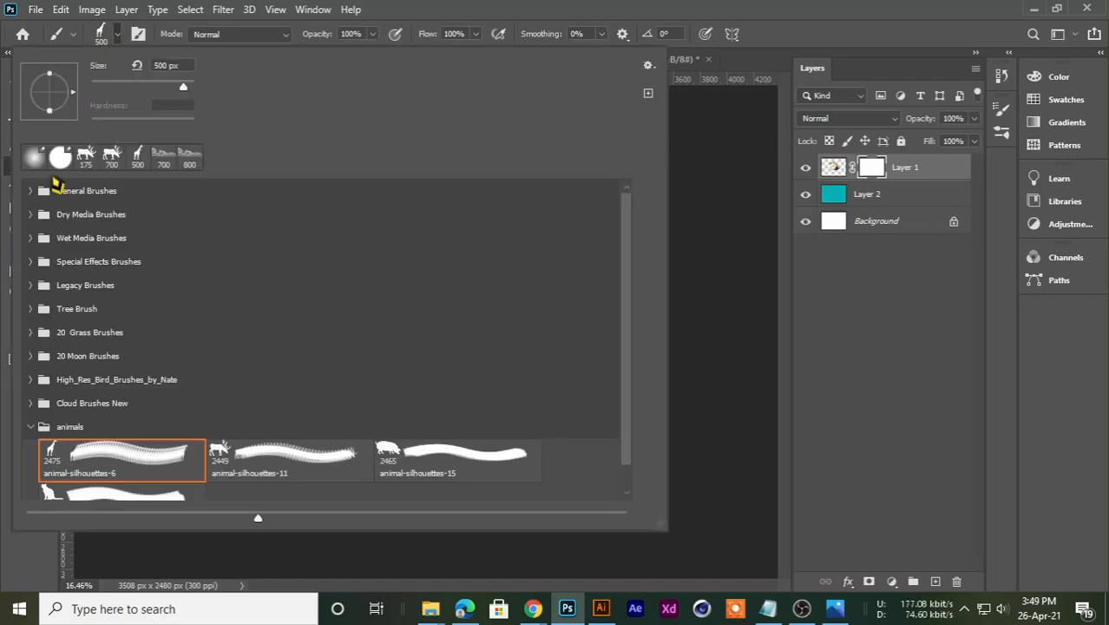
pyautogui.press('e')
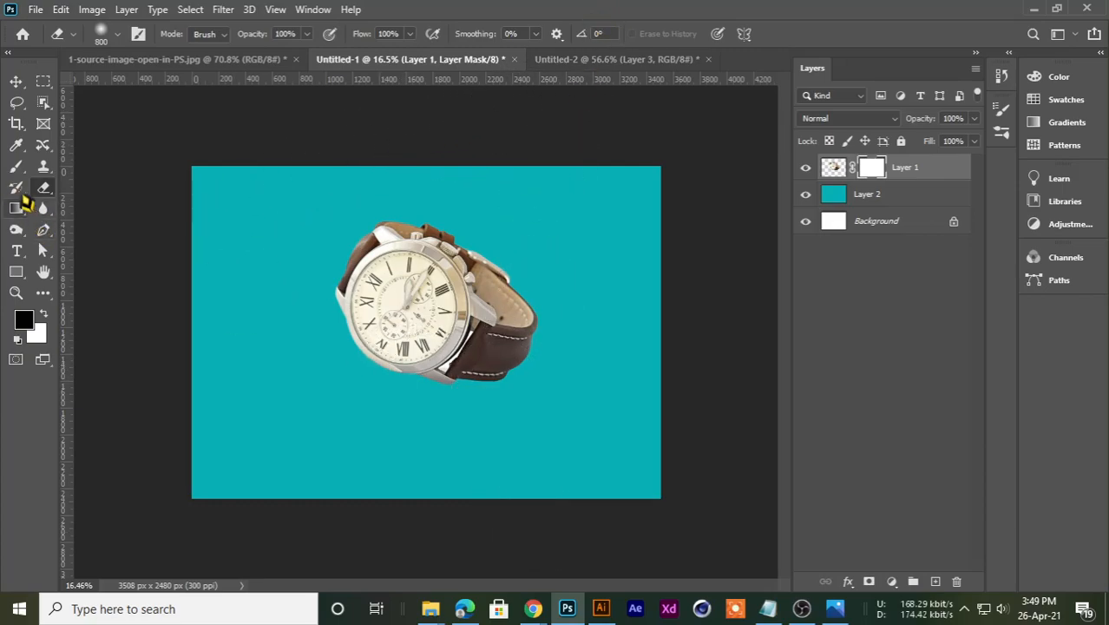
pyautogui.click(17, 167)
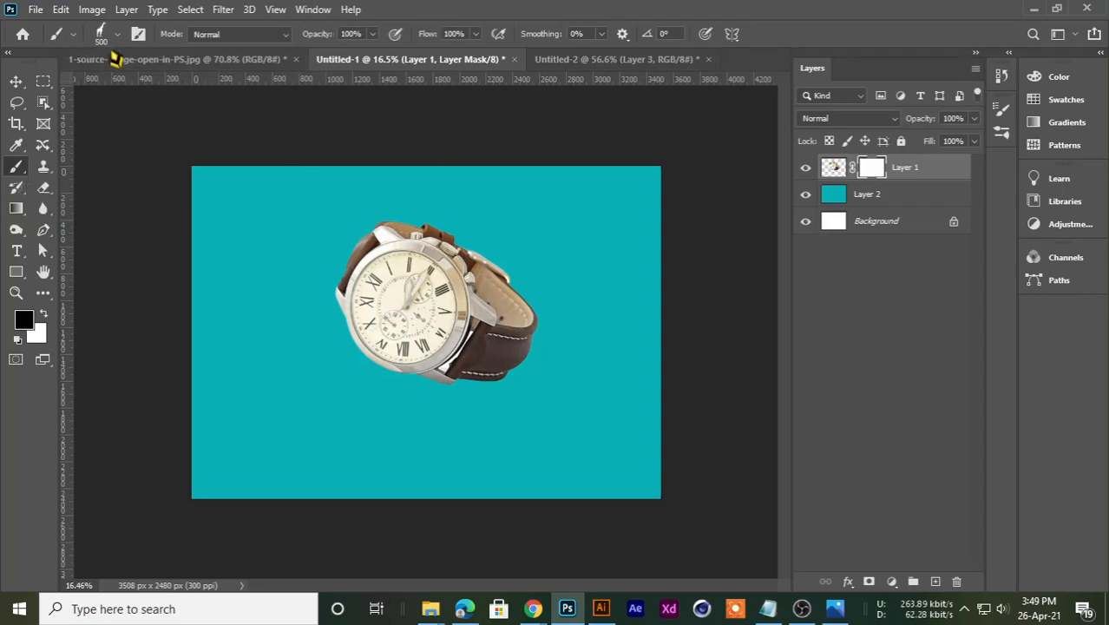
pyautogui.click(116, 35)
pyautogui.press('e')
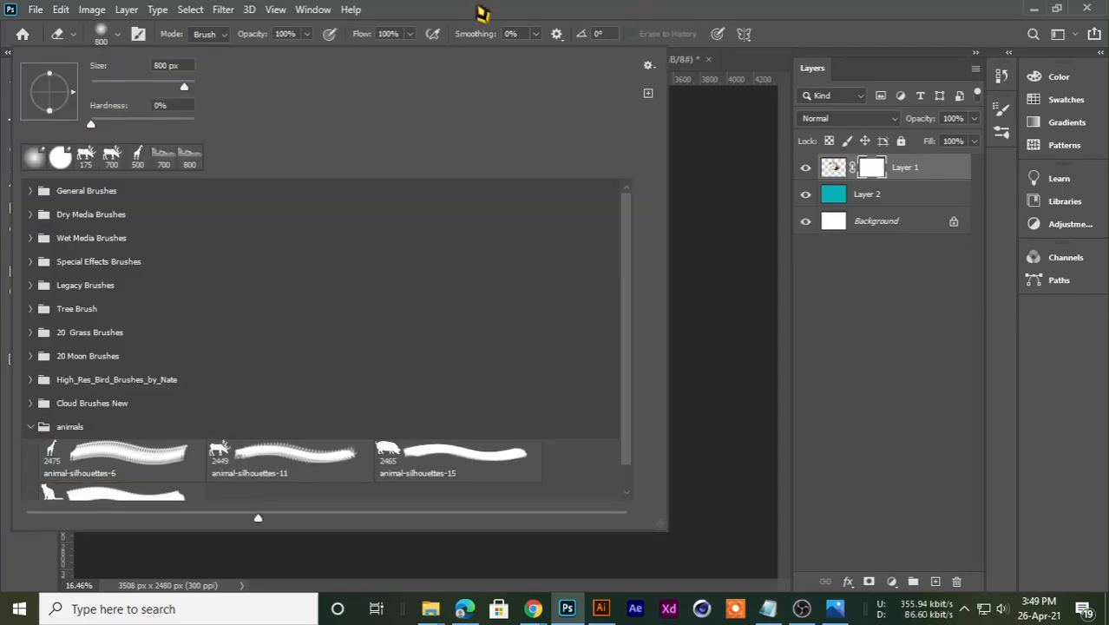
pyautogui.press('Escape')
# Step: Stroke the Eraser across the lower part of the watch on the layer mask and undo the stroke
pyautogui.moveTo(515, 396); pyautogui.dragTo(557, 391)
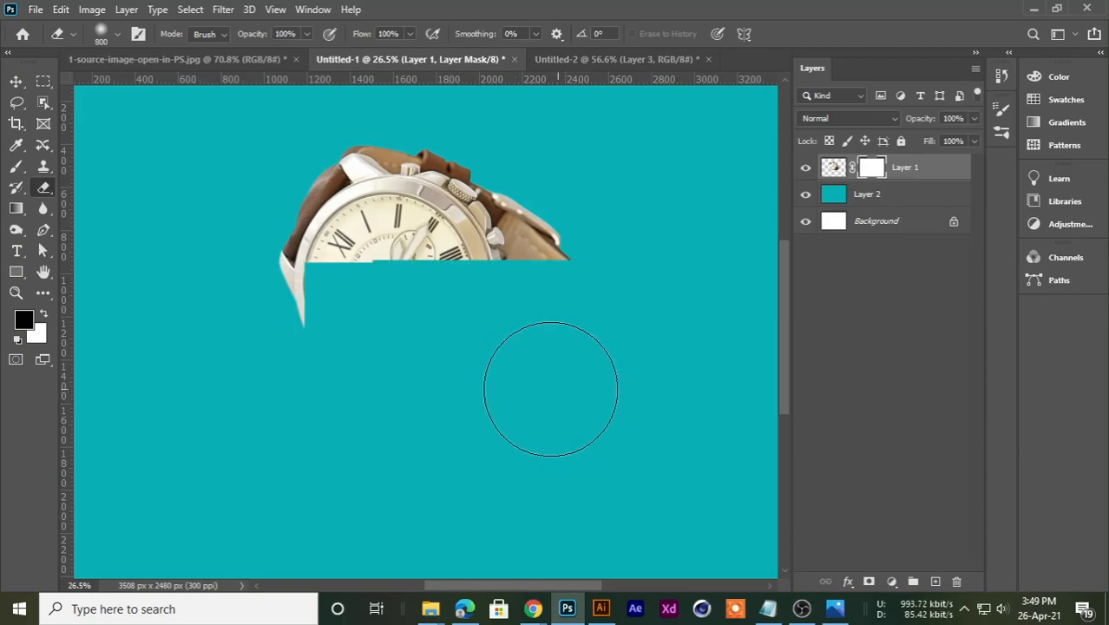
pyautogui.hotkey('ctrl', 'z')
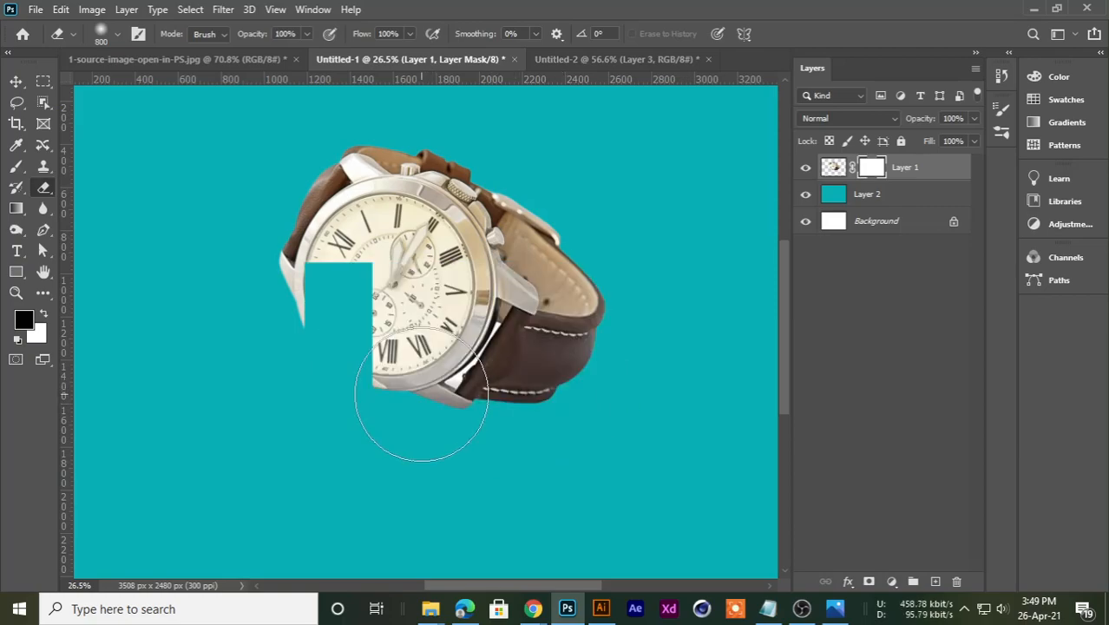
pyautogui.click(117, 35)
pyautogui.click(724, 14)
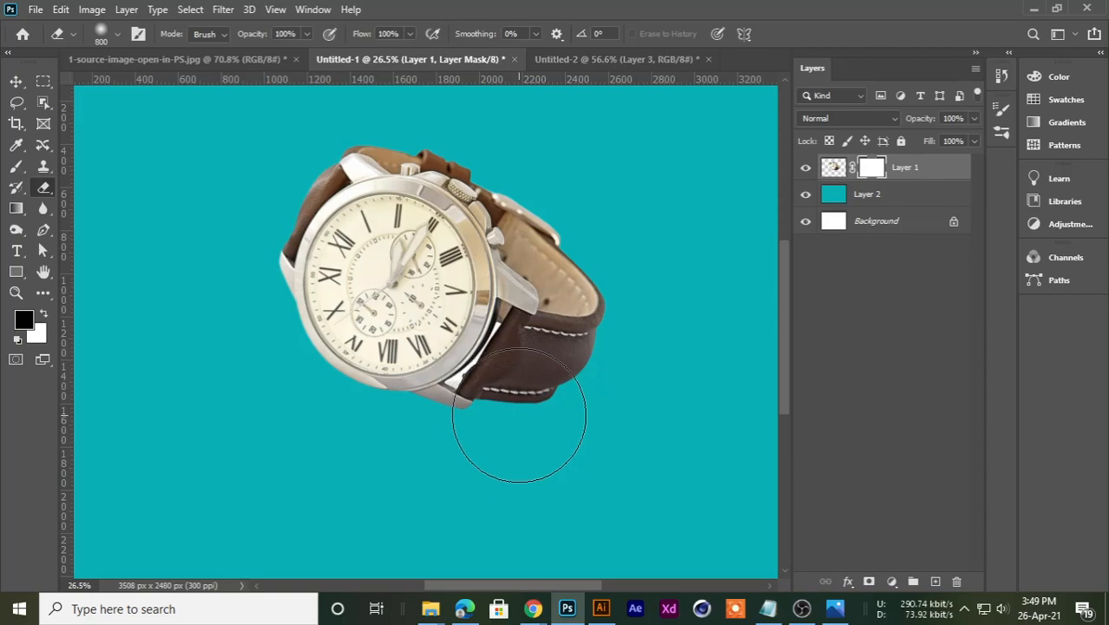
# Step: Return to the Brush tool and try twice more to apply a soft round tip from the recent brushes
pyautogui.rightClick(17, 167)
pyautogui.click(82, 166)
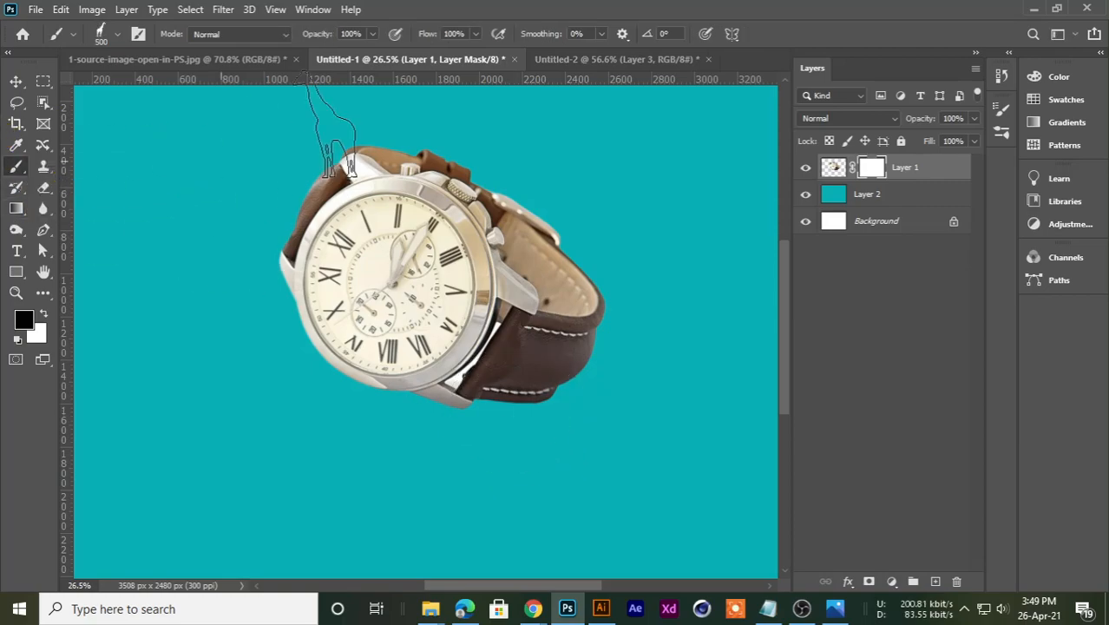
pyautogui.click(119, 36)
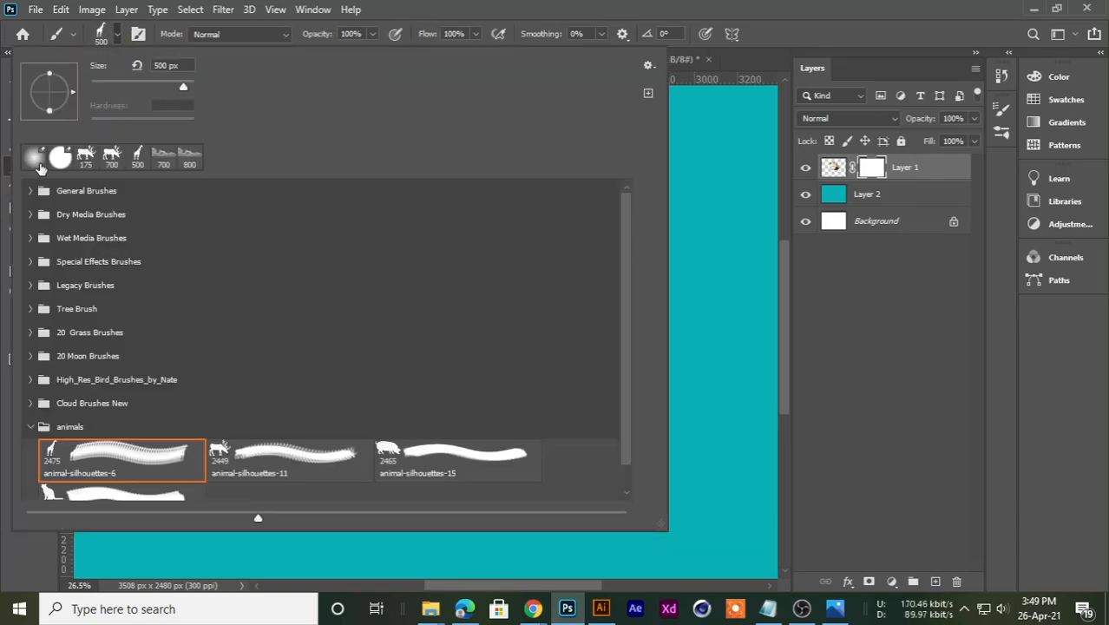
pyautogui.click(44, 164)
pyautogui.click(470, 11)
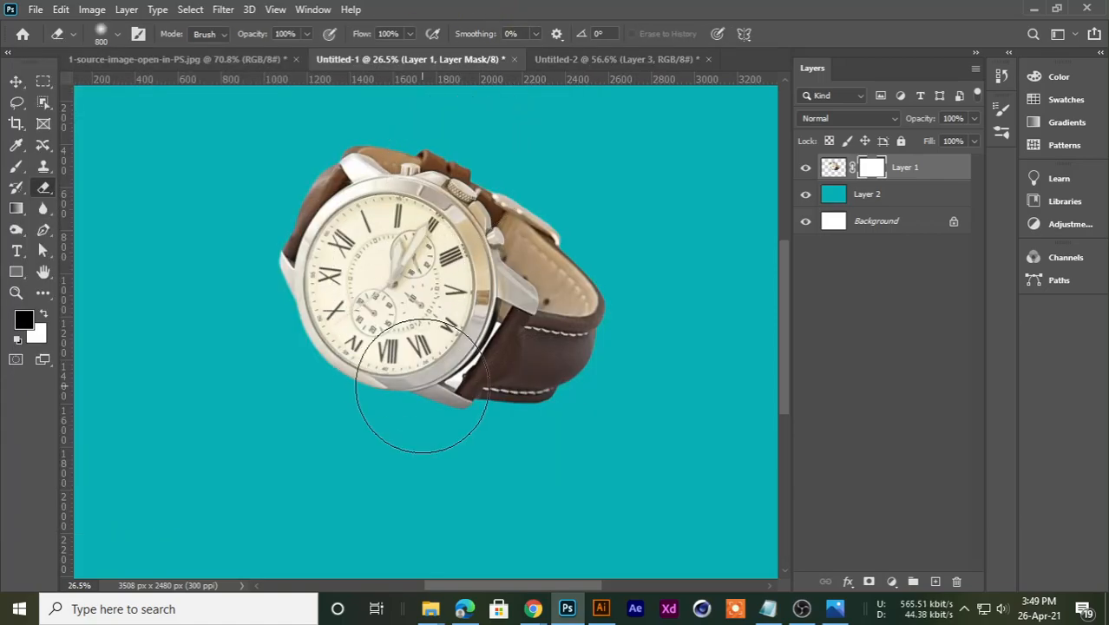
pyautogui.click(17, 169)
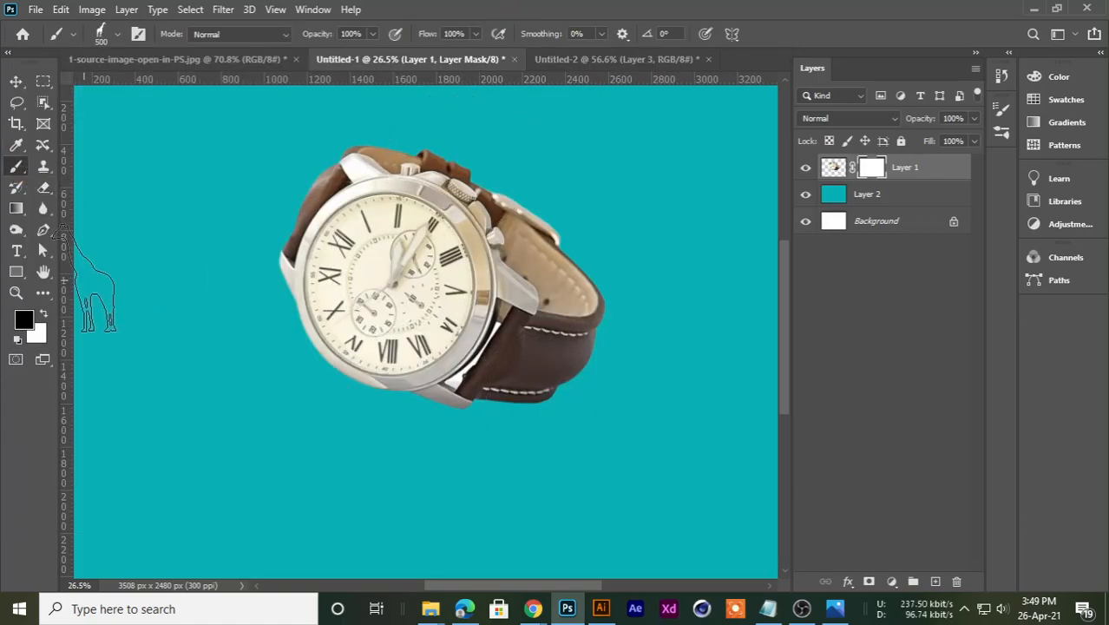
pyautogui.scroll(-2, 261, 277)
pyautogui.rightClick(15, 172)
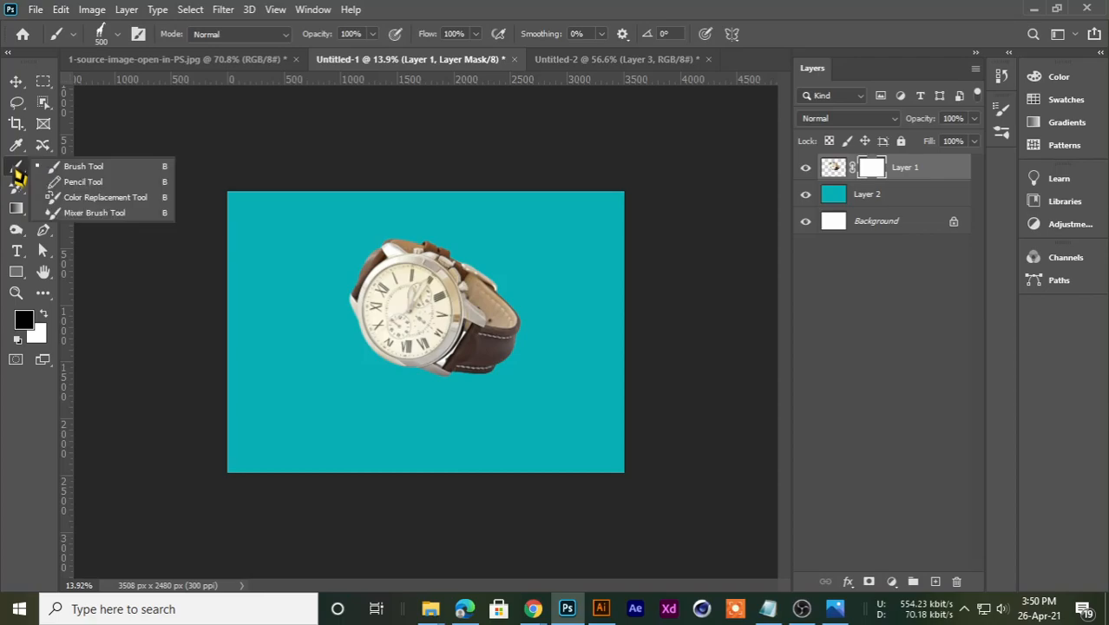
pyautogui.click(71, 167)
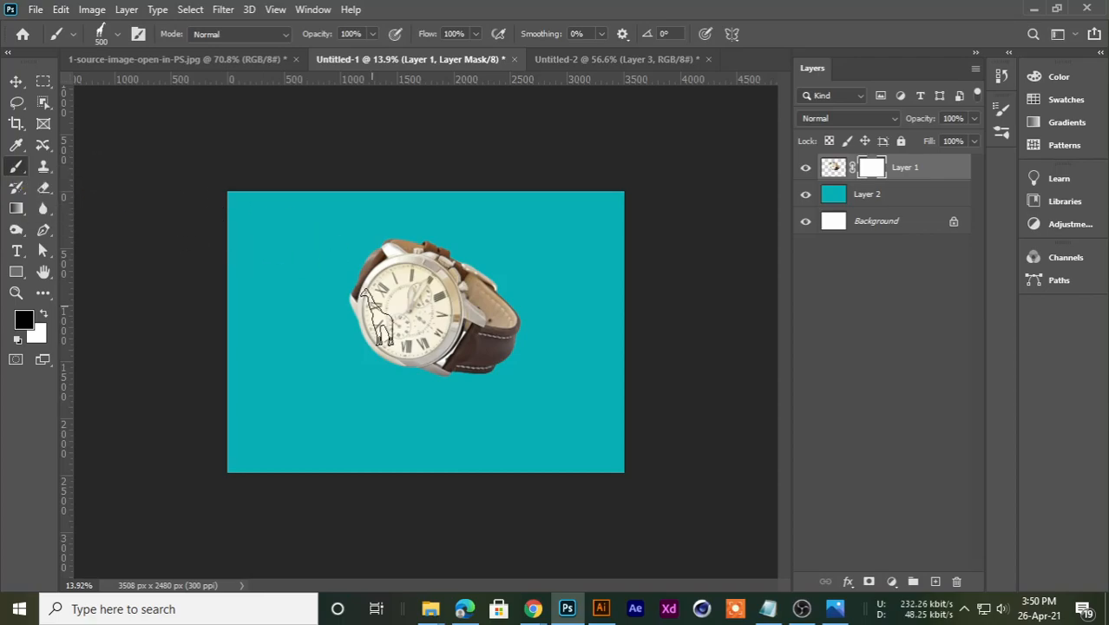
pyautogui.rightClick(373, 314)
pyautogui.press('e')
pyautogui.click(409, 219)
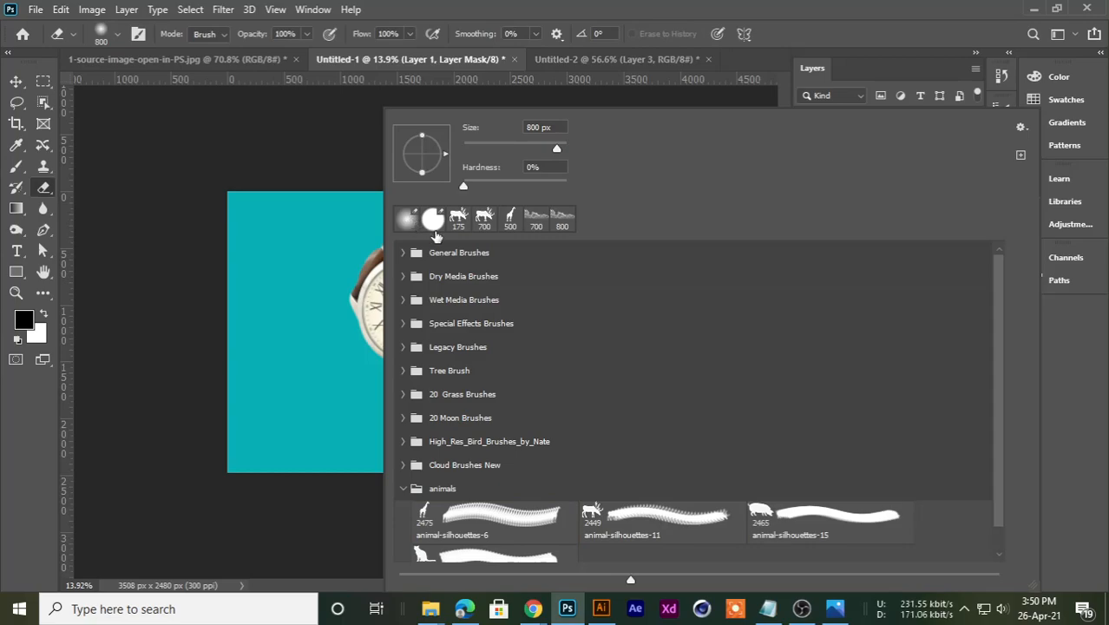
# Step: Give the Brush tool the Soft Round tip from General Brushes and enlarge it to 1000 px
pyautogui.click(17, 172)
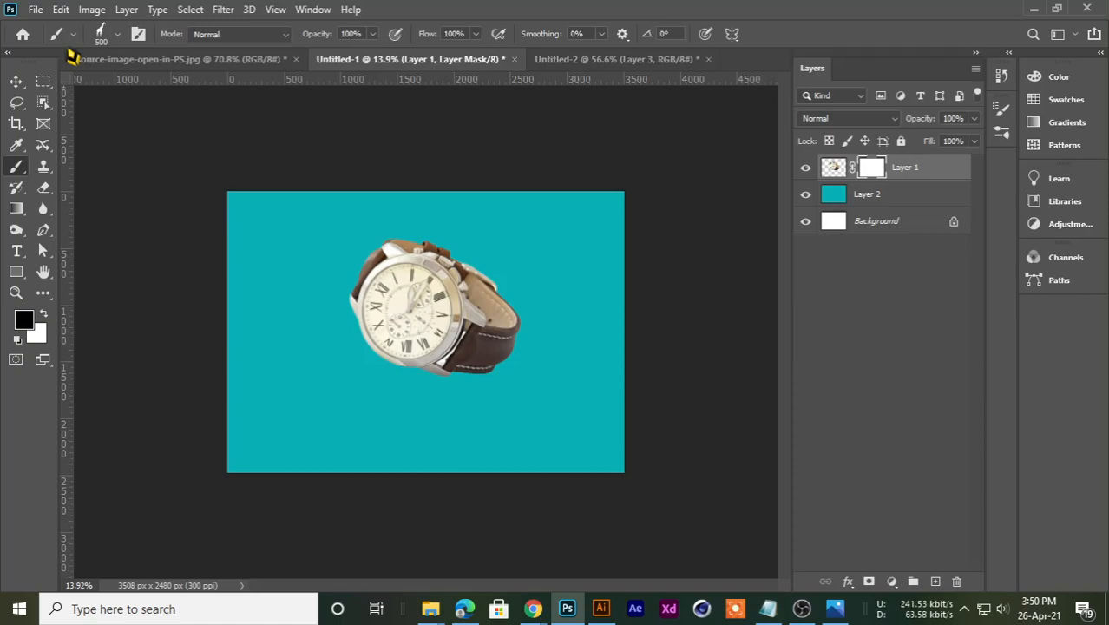
pyautogui.click(118, 35)
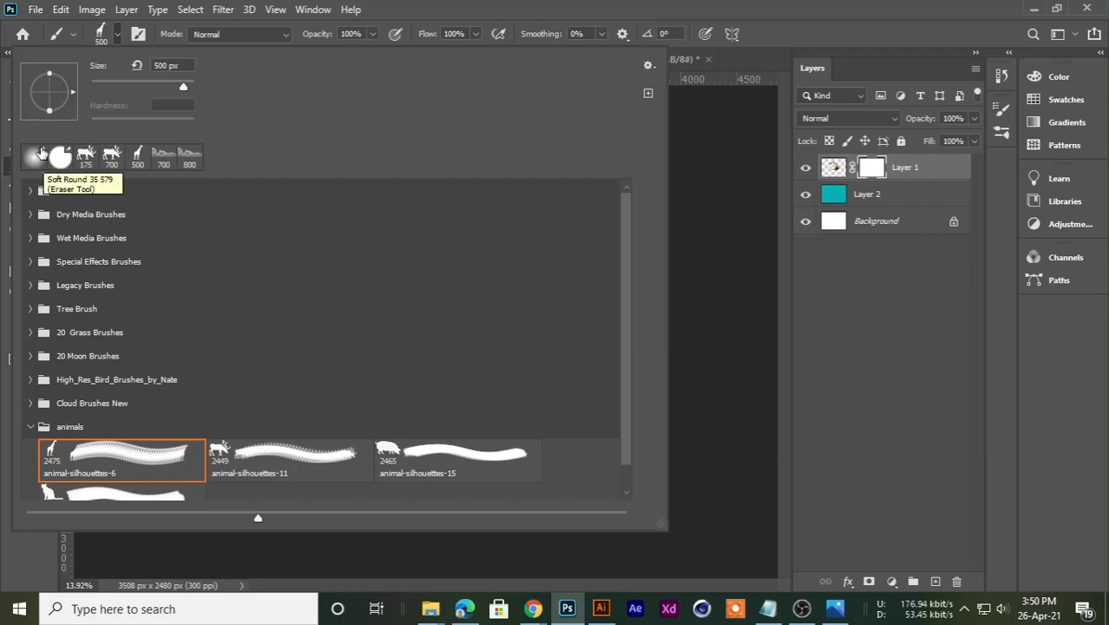
pyautogui.click(32, 190)
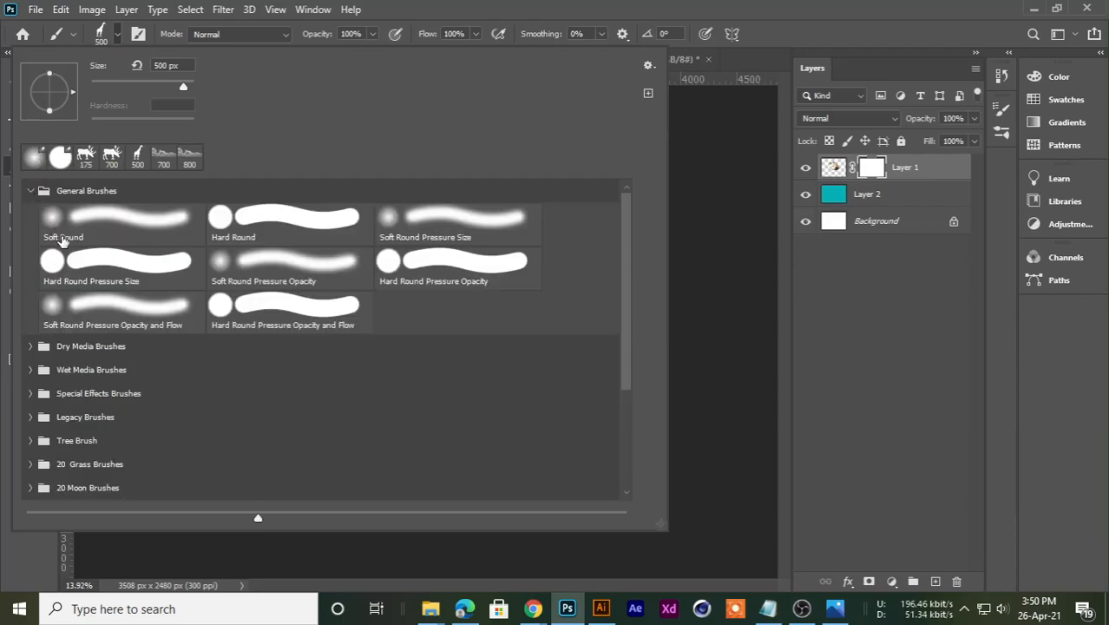
pyautogui.click(63, 237)
pyautogui.press('Return')
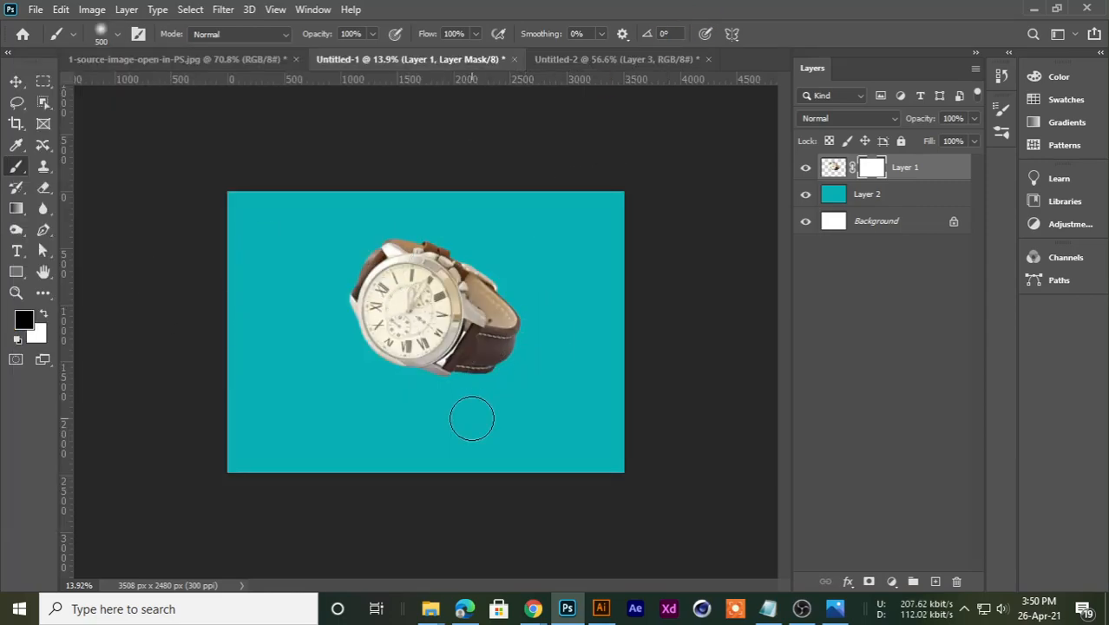
pyautogui.scroll(1, 455, 407)
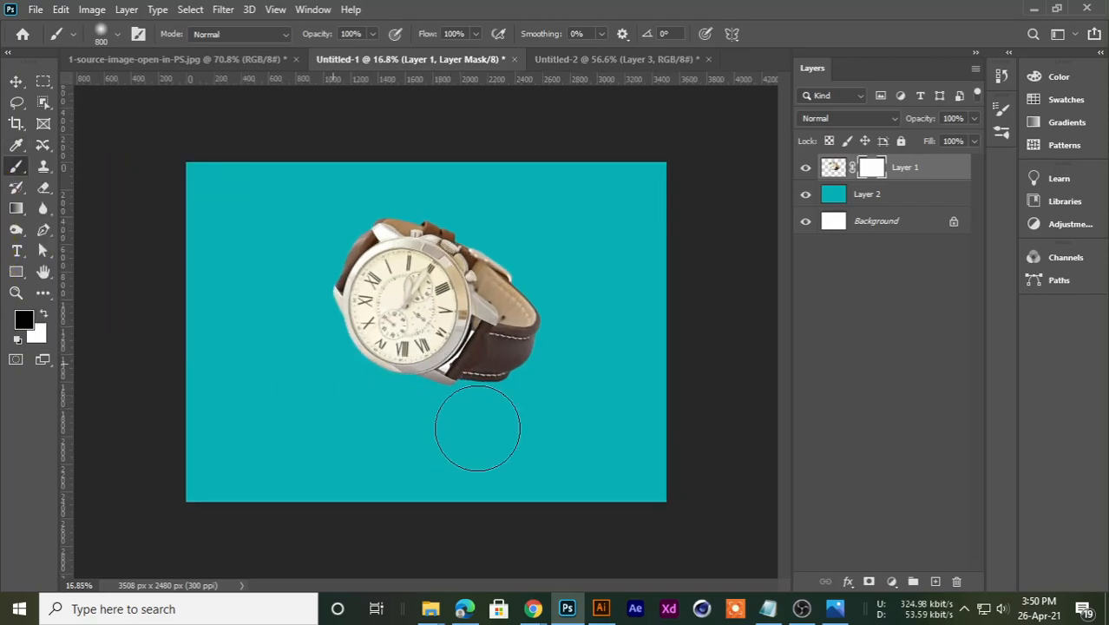
pyautogui.press(']')
pyautogui.press(']')
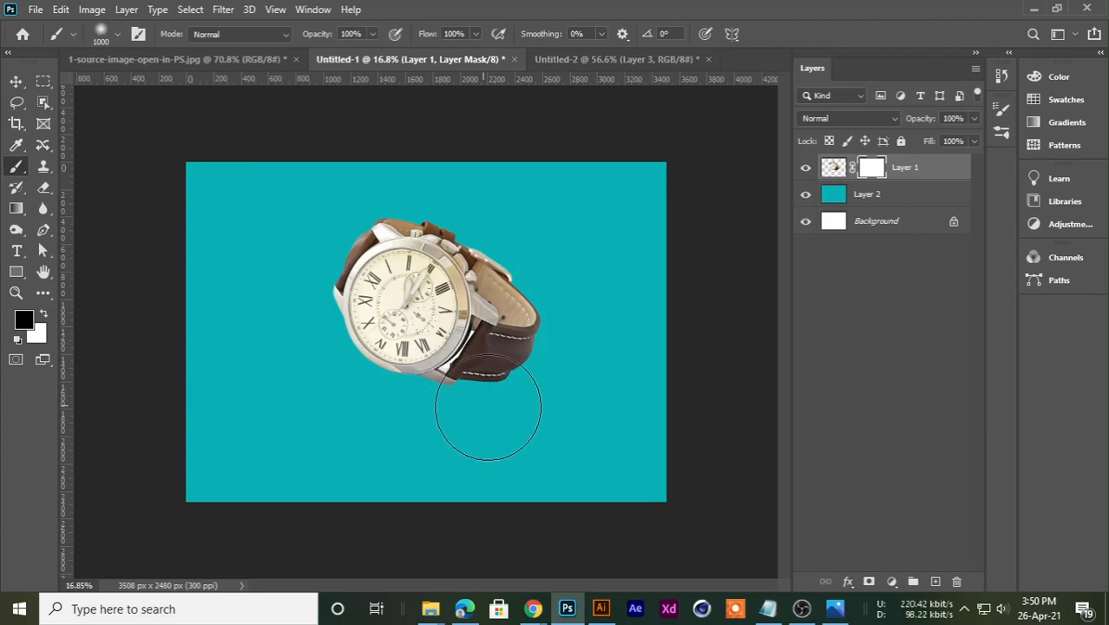
# Step: Paint black on Layer 1's mask with the 1000 px soft brush to hide the lower part of the watch
pyautogui.moveTo(496, 369)
pyautogui.mouseDown()
pyautogui.moveTo(419, 406)
pyautogui.moveTo(346, 403)
pyautogui.moveTo(370, 381)
pyautogui.moveTo(473, 379)
pyautogui.moveTo(617, 338)
pyautogui.moveTo(407, 389)
pyautogui.mouseUp()
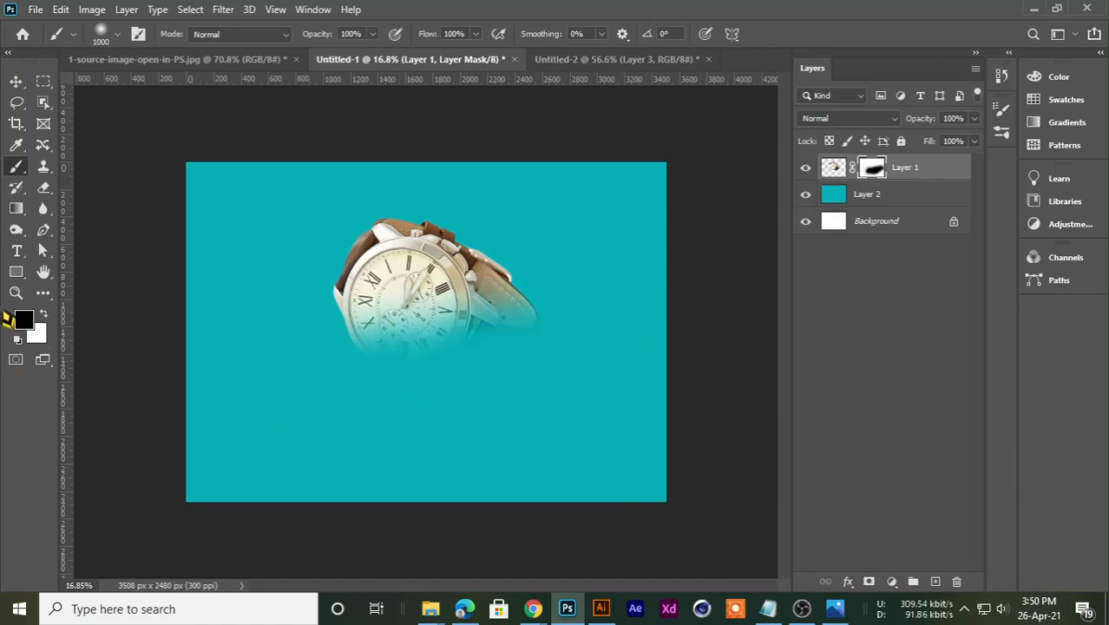
pyautogui.moveTo(569, 352)
pyautogui.mouseDown()
pyautogui.moveTo(379, 356)
pyautogui.moveTo(324, 346)
pyautogui.moveTo(426, 354)
pyautogui.moveTo(579, 328)
pyautogui.moveTo(391, 331)
pyautogui.moveTo(320, 307)
pyautogui.moveTo(410, 339)
pyautogui.moveTo(541, 362)
pyautogui.moveTo(630, 359)
pyautogui.moveTo(458, 336)
pyautogui.mouseUp()
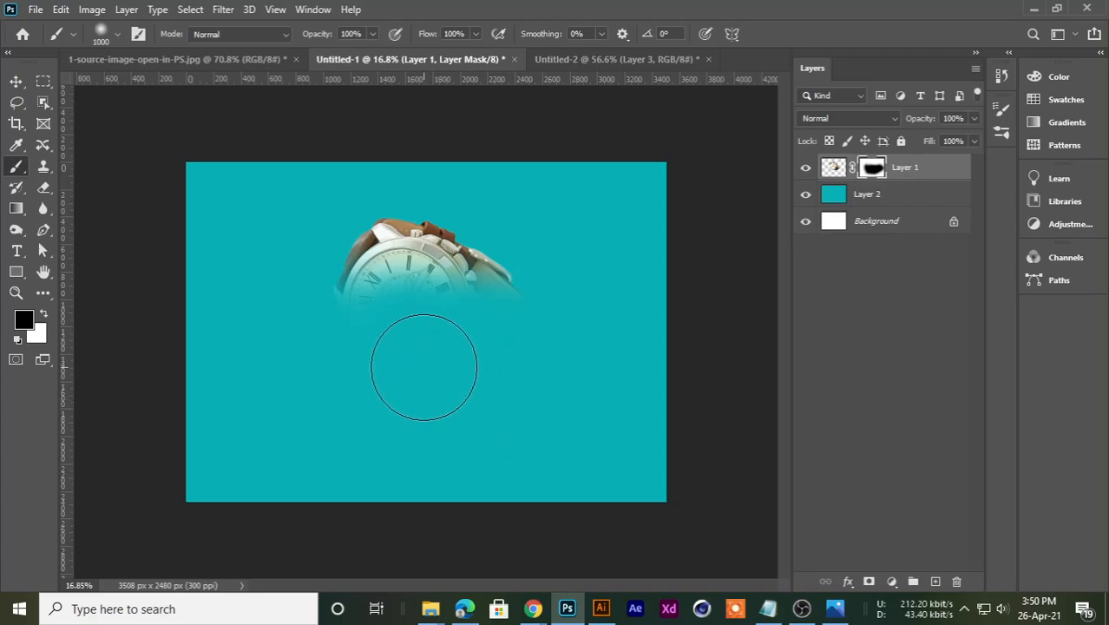
pyautogui.moveTo(404, 347)
pyautogui.mouseDown()
pyautogui.moveTo(483, 317)
pyautogui.moveTo(371, 314)
pyautogui.moveTo(389, 321)
pyautogui.mouseUp()
pyautogui.hotkey('ctrl', 'z')
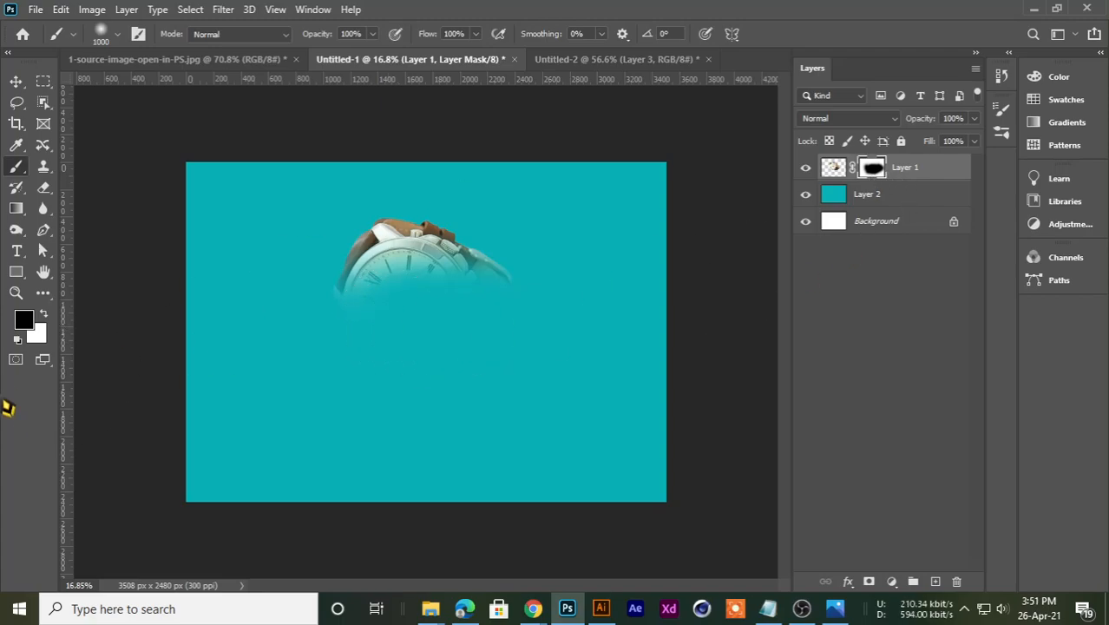
# Step: Paint white over the hidden area of Layer 1's mask to bring the whole watch back
pyautogui.click(45, 315)
pyautogui.moveTo(346, 358)
pyautogui.mouseDown()
pyautogui.moveTo(356, 270)
pyautogui.moveTo(490, 324)
pyautogui.moveTo(532, 247)
pyautogui.mouseUp()
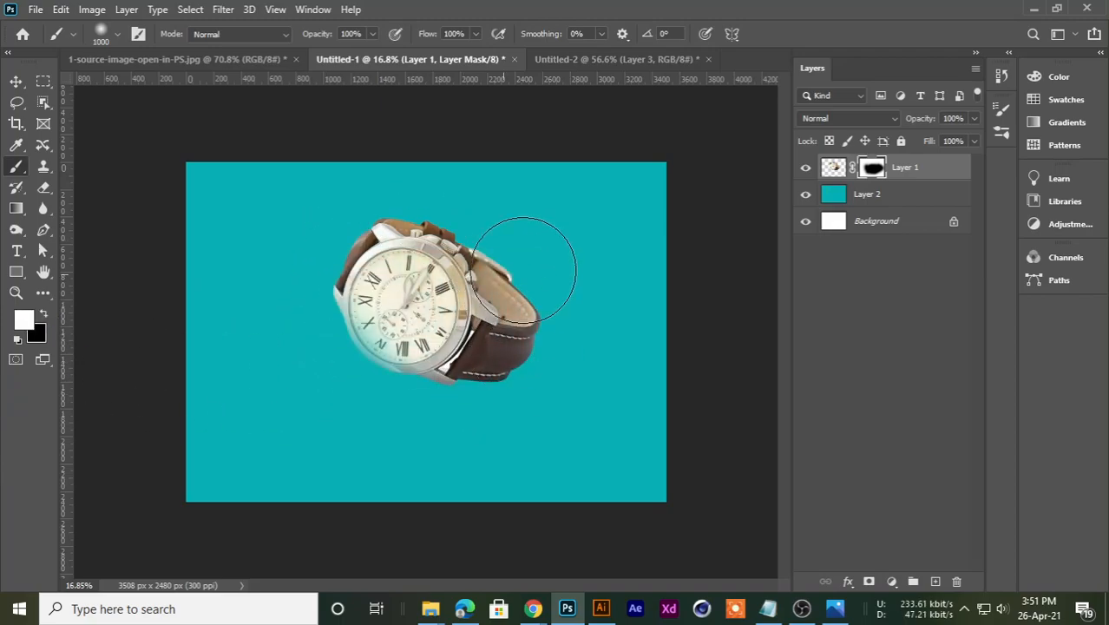
pyautogui.moveTo(346, 383)
pyautogui.mouseDown()
pyautogui.moveTo(479, 276)
pyautogui.moveTo(535, 275)
pyautogui.moveTo(369, 366)
pyautogui.mouseUp()
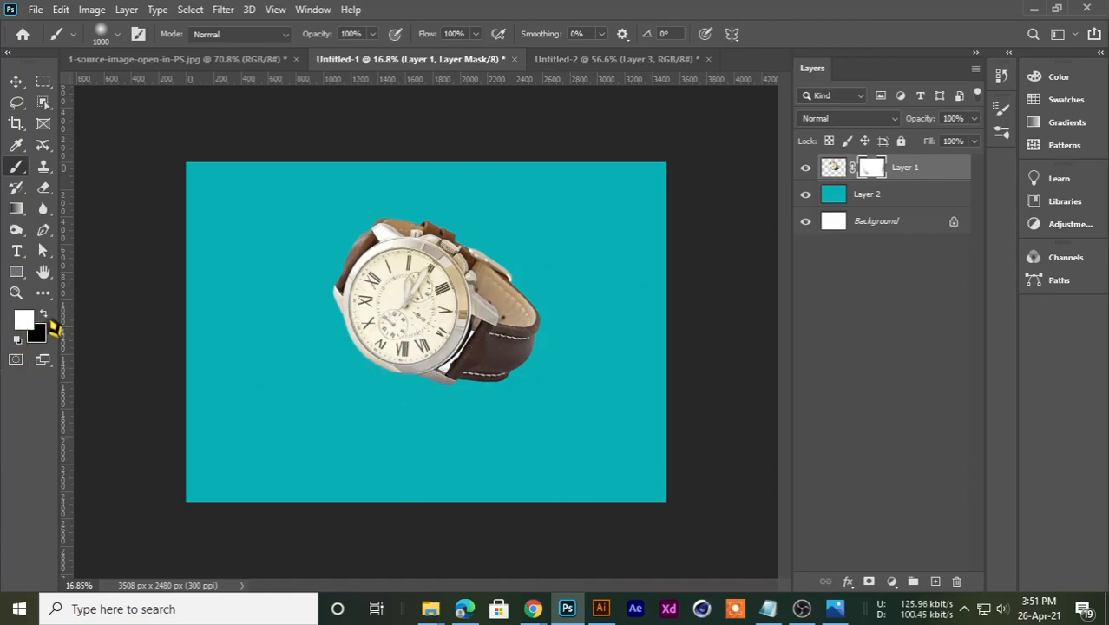
# Step: Mask out the lower half of the watch with black again and restore it with white on Layer 1's mask
pyautogui.moveTo(489, 407); pyautogui.dragTo(391, 347)
pyautogui.moveTo(695, 362)
pyautogui.mouseDown()
pyautogui.moveTo(389, 366)
pyautogui.moveTo(451, 362)
pyautogui.mouseUp()
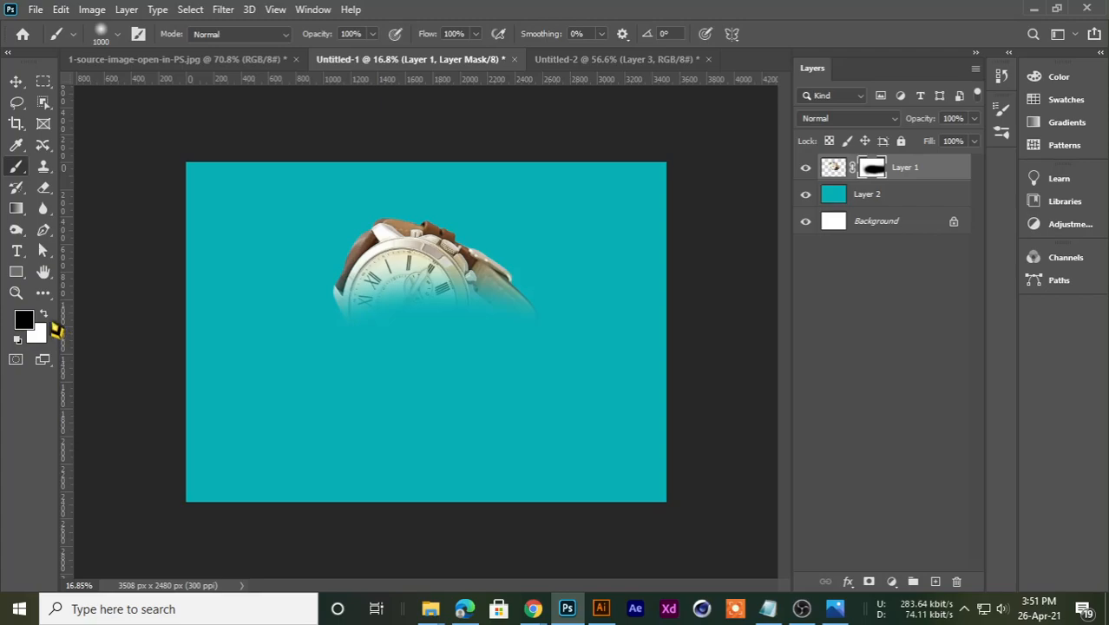
pyautogui.click(45, 314)
pyautogui.moveTo(247, 353)
pyautogui.mouseDown()
pyautogui.moveTo(364, 323)
pyautogui.moveTo(556, 386)
pyautogui.moveTo(531, 317)
pyautogui.moveTo(436, 419)
pyautogui.moveTo(317, 349)
pyautogui.moveTo(442, 295)
pyautogui.mouseUp()
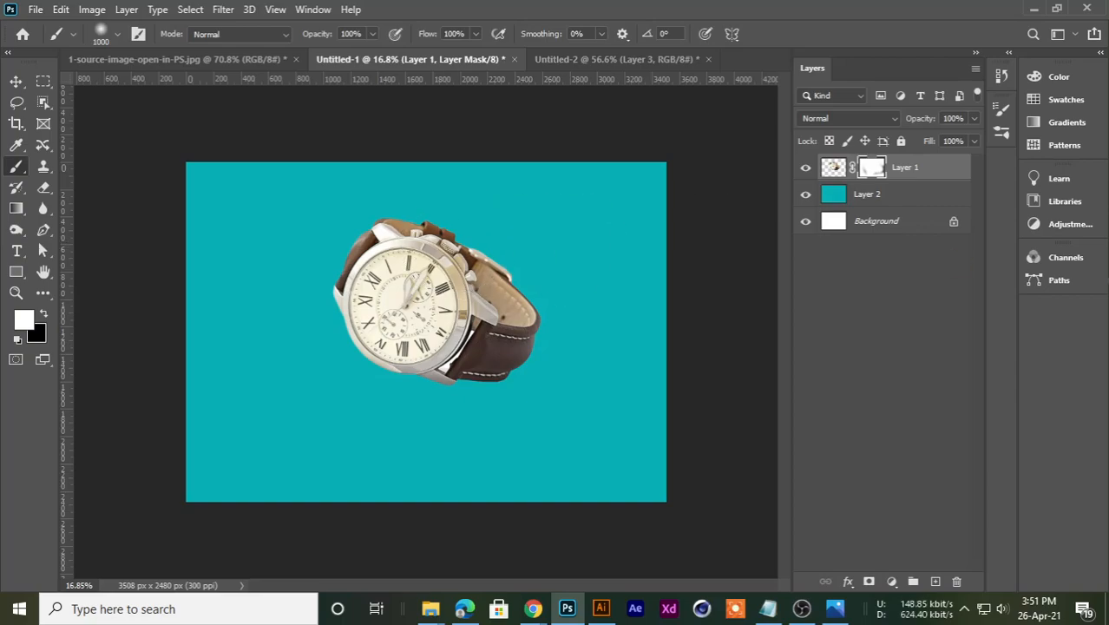
pyautogui.scroll(2, 521, 303)
pyautogui.scroll(-2, 486, 308)
pyautogui.scroll(1, 426, 333)
pyautogui.scroll(-2, 426, 333)
pyautogui.press('v')
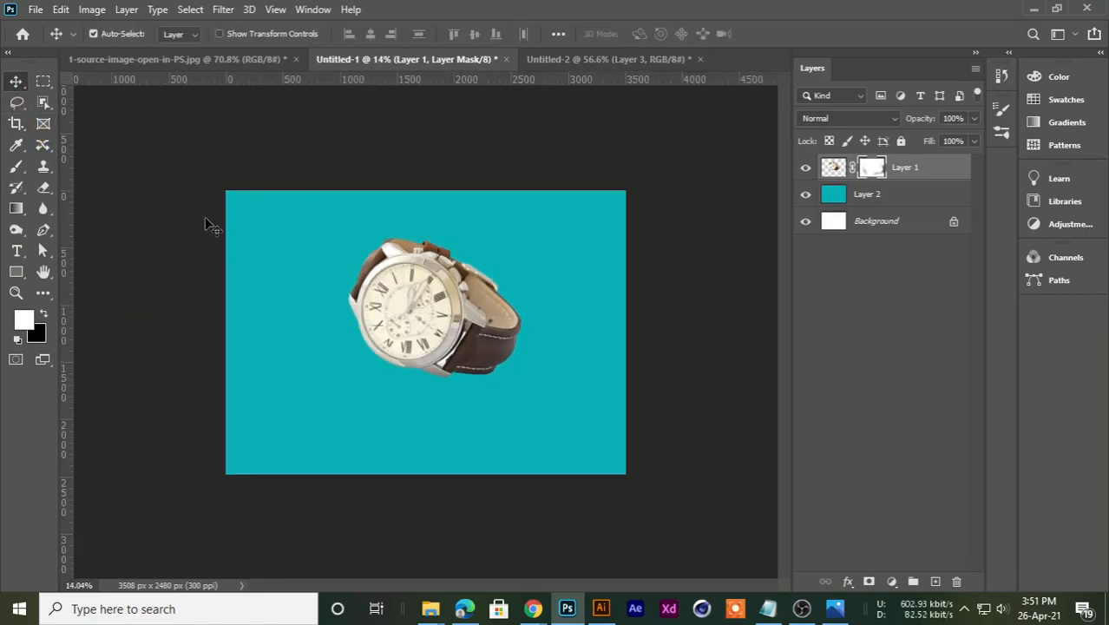
# Step: Use the Brush tool with white and black on Layer 1's mask to hide and restore the watch once more
pyautogui.rightClick(12, 169)
pyautogui.click(78, 166)
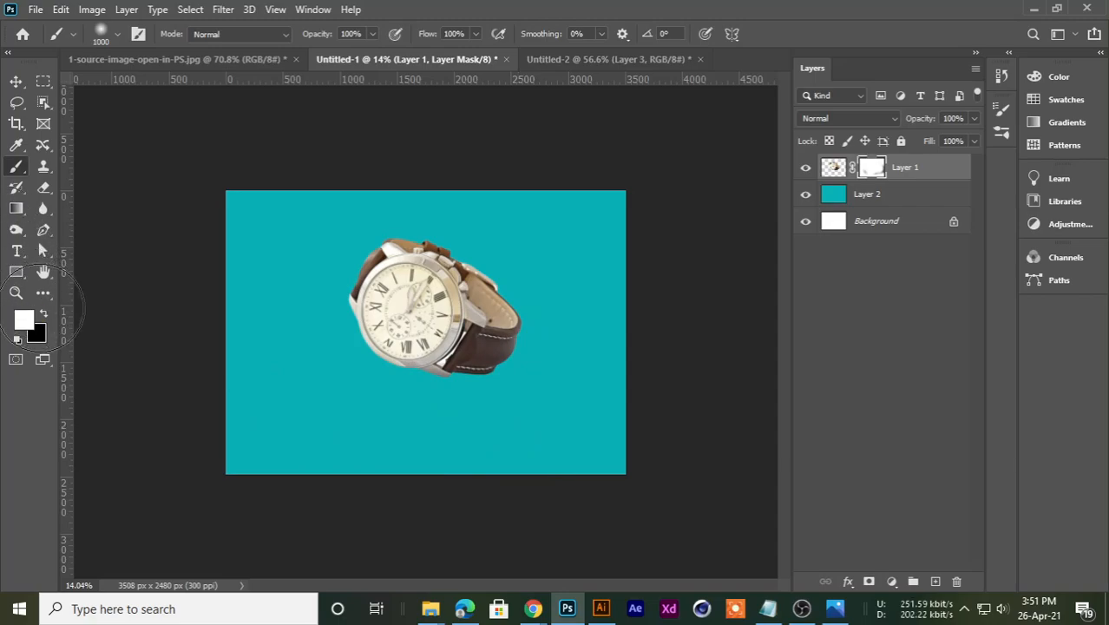
pyautogui.moveTo(387, 277); pyautogui.dragTo(471, 381)
pyautogui.click(44, 314)
pyautogui.moveTo(373, 369)
pyautogui.mouseDown()
pyautogui.moveTo(543, 373)
pyautogui.moveTo(341, 360)
pyautogui.moveTo(520, 348)
pyautogui.mouseUp()
pyautogui.moveTo(342, 342)
pyautogui.mouseDown()
pyautogui.moveTo(362, 381)
pyautogui.moveTo(452, 310)
pyautogui.moveTo(293, 290)
pyautogui.mouseUp()
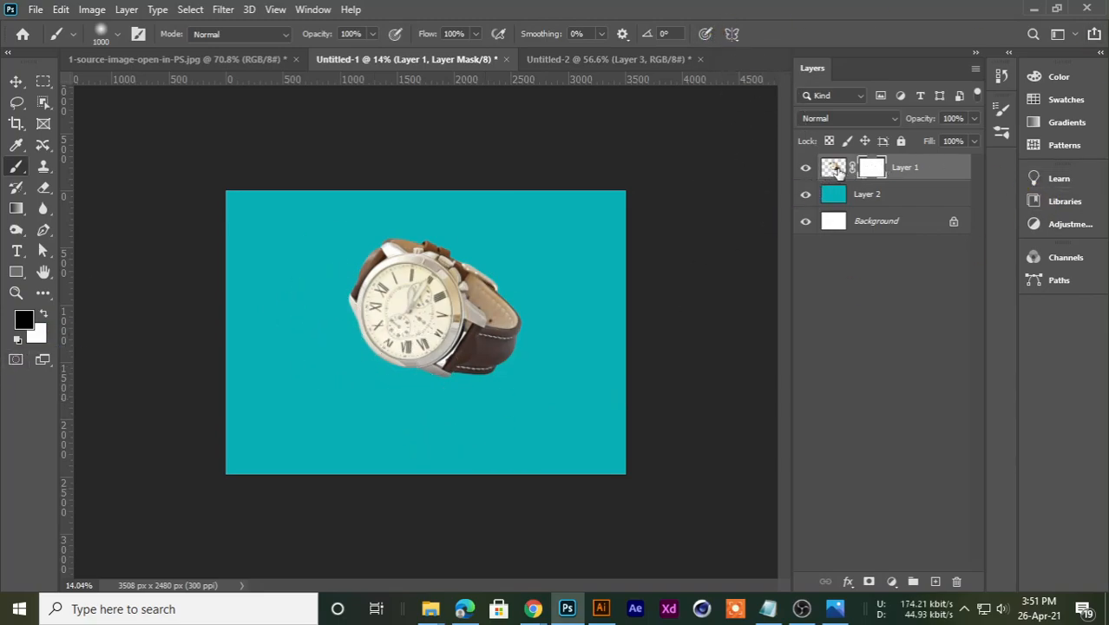
# Step: Try painting orange directly on Layer 1's image instead of its mask, and undo the strokes
pyautogui.click(836, 170)
pyautogui.moveTo(373, 329)
pyautogui.mouseDown()
pyautogui.moveTo(450, 441)
pyautogui.moveTo(448, 472)
pyautogui.mouseUp()
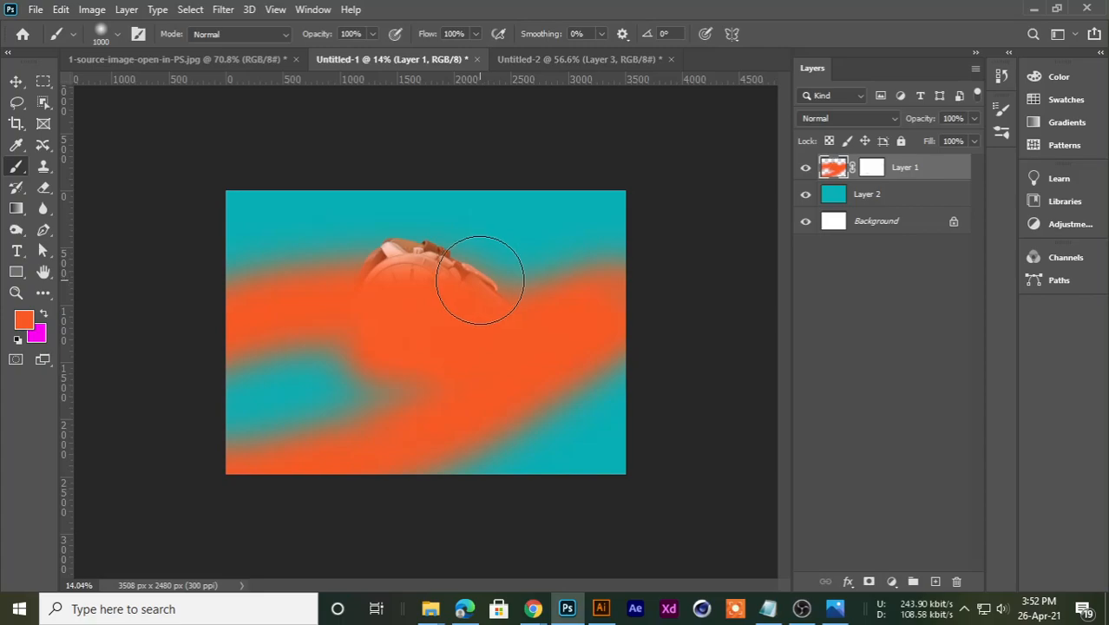
pyautogui.hotkey('ctrl', 'z')
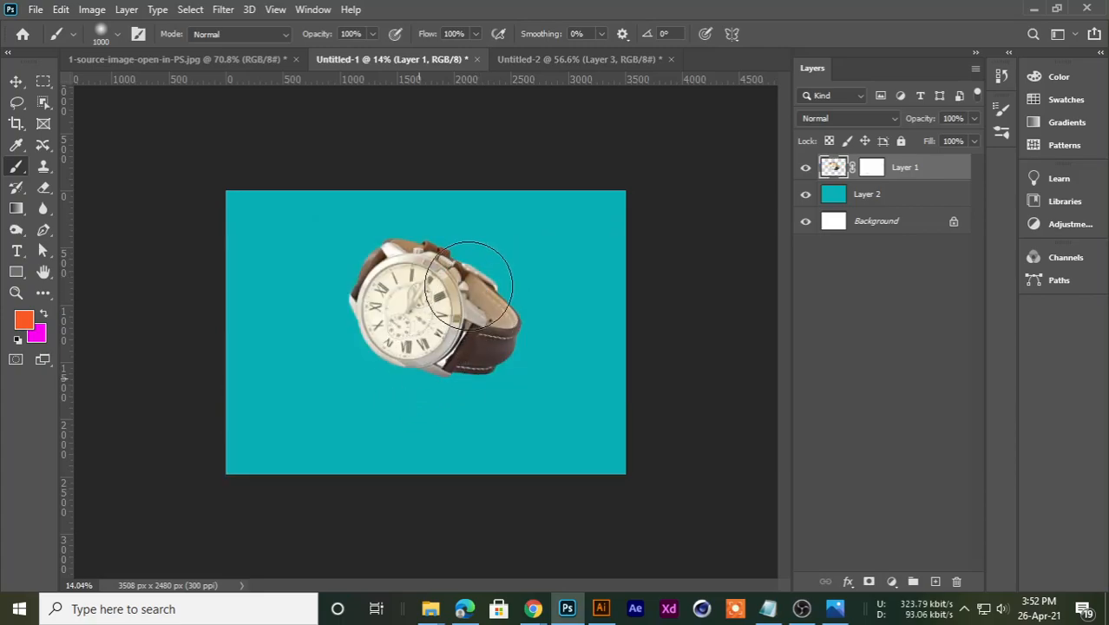
pyautogui.hotkey('ctrl', 'shift', 'z')
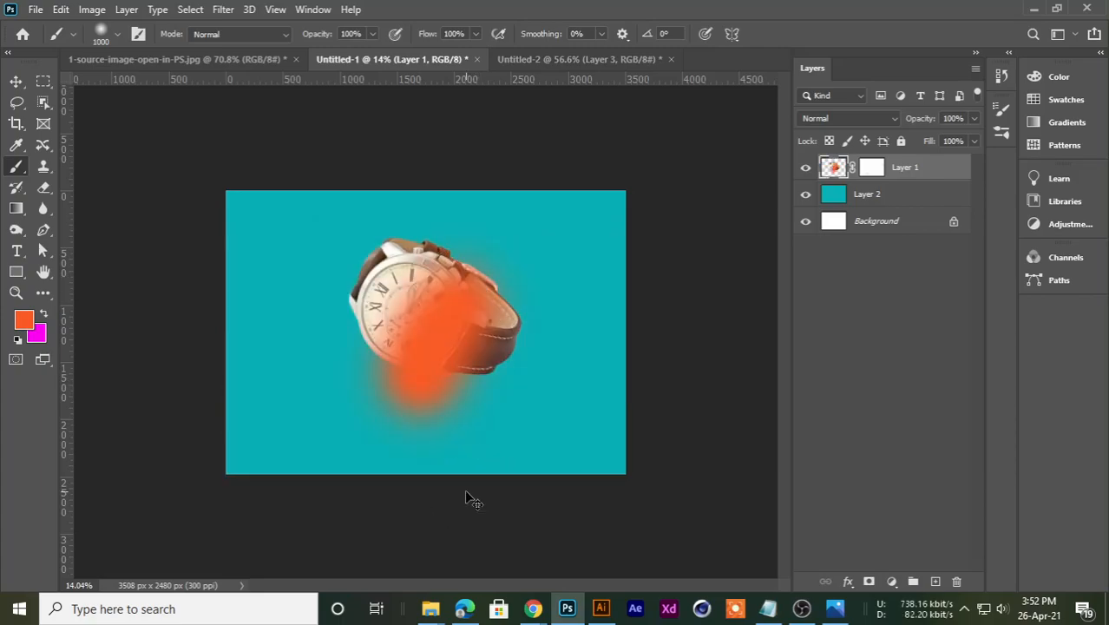
pyautogui.hotkey('ctrl', 'z')
# Step: Close the Untitled-1 watch document
pyautogui.scroll(2, 418, 336)
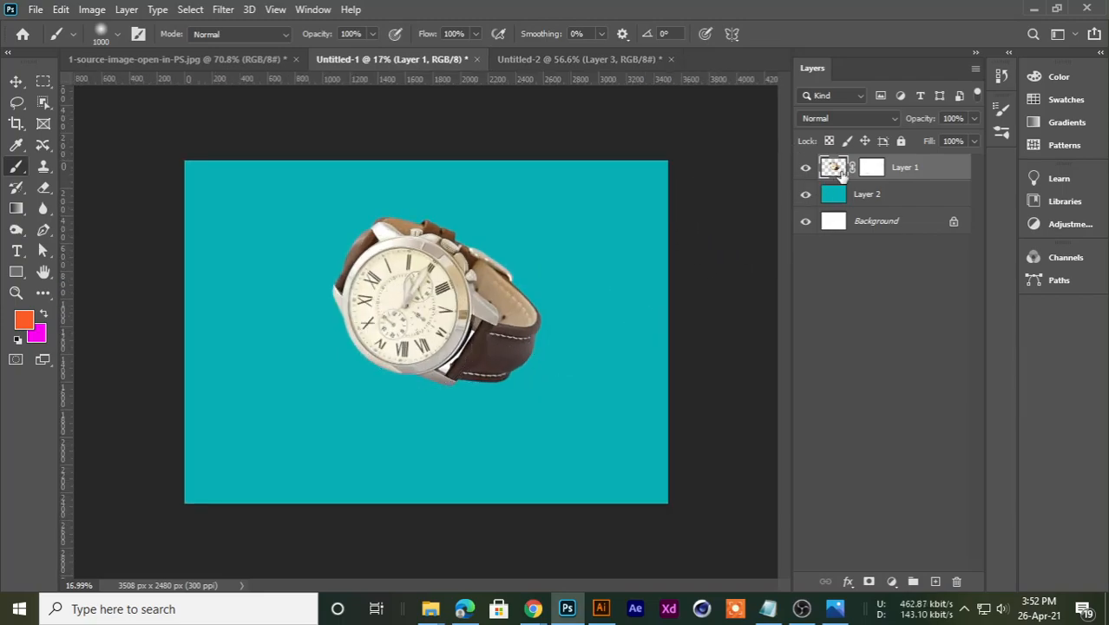
pyautogui.click(477, 59)
pyautogui.click(560, 239)
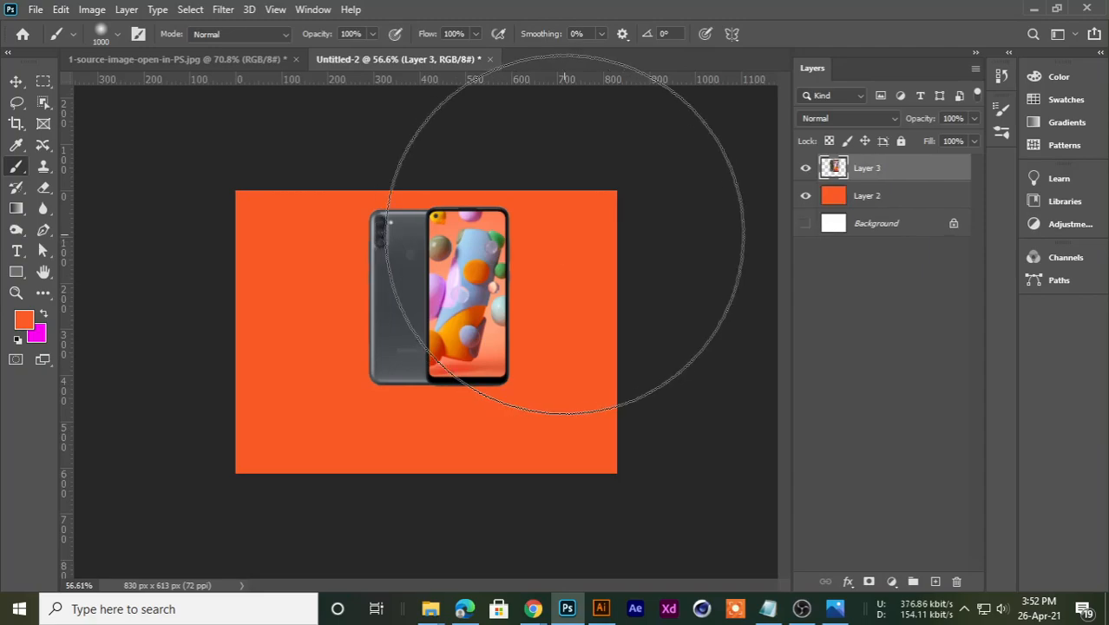
# Step: Duplicate the phone on Layer 3 and flip the copy vertically
pyautogui.click(15, 80)
pyautogui.click(174, 143)
pyautogui.scroll(1, 465, 299)
pyautogui.moveTo(474, 294); pyautogui.dragTo(368, 348)
pyautogui.hotkey('ctrl', 't')
pyautogui.rightClick(352, 295)
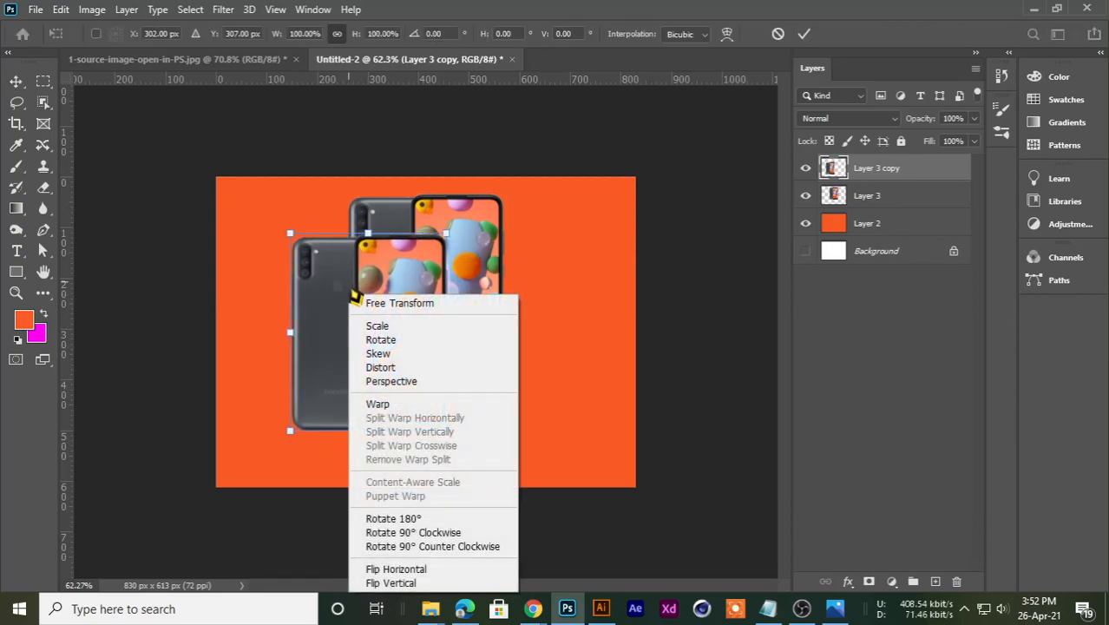
pyautogui.click(390, 583)
# Step: Place the flipped phone copy directly beneath the original, with their lower edges meeting, and apply the transform
pyautogui.moveTo(379, 330); pyautogui.dragTo(440, 456)
pyautogui.scroll(8, 425, 469)
pyautogui.scroll(-5, 441, 443)
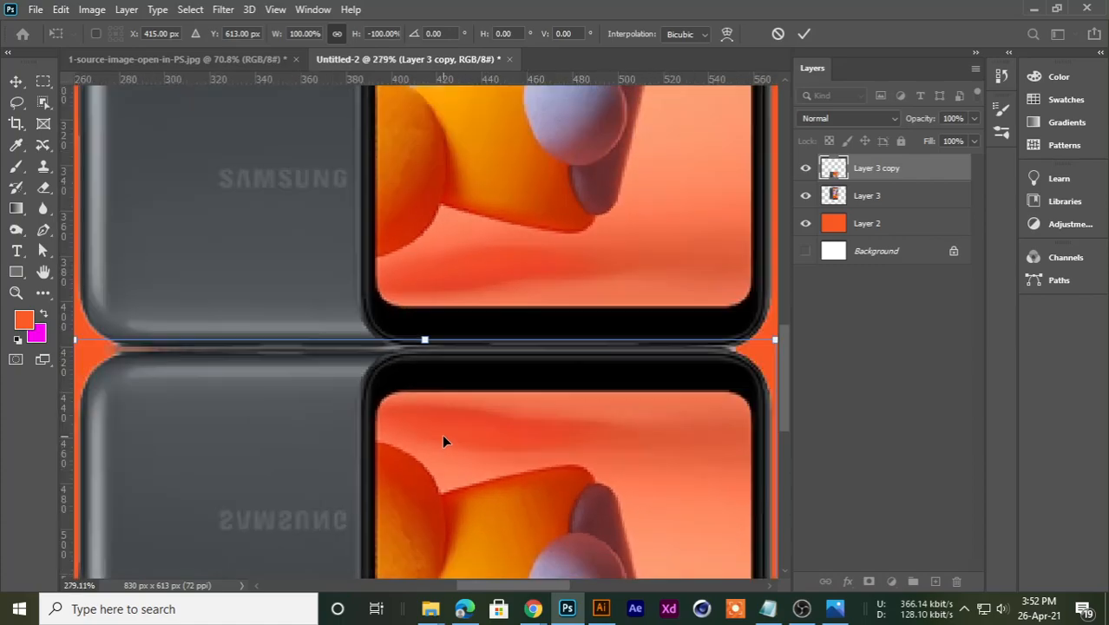
pyautogui.scroll(-3, 441, 435)
pyautogui.press('Return')
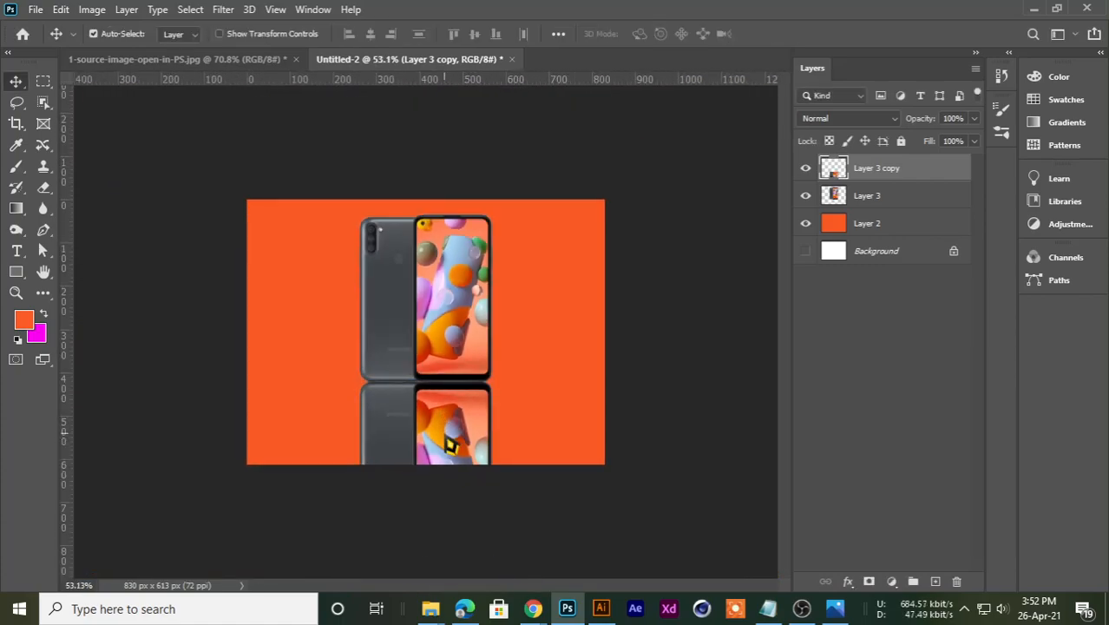
# Step: Toggle the visibility of Layer 3 copy repeatedly to compare the image with and without the mirrored phone
pyautogui.click(806, 169)
pyautogui.click(806, 169)
pyautogui.click(806, 169)
pyautogui.click(806, 169)
pyautogui.click(806, 169)
pyautogui.click(806, 170)
pyautogui.click(806, 170)
pyautogui.click(806, 170)
pyautogui.click(806, 170)
pyautogui.click(804, 173)
pyautogui.click(803, 175)
pyautogui.click(803, 174)
pyautogui.click(803, 175)
pyautogui.click(804, 174)
# Step: Add a layer mask to Layer 3 copy and paint its lower area black with a 500 px soft brush to fade the reflection
pyautogui.click(867, 581)
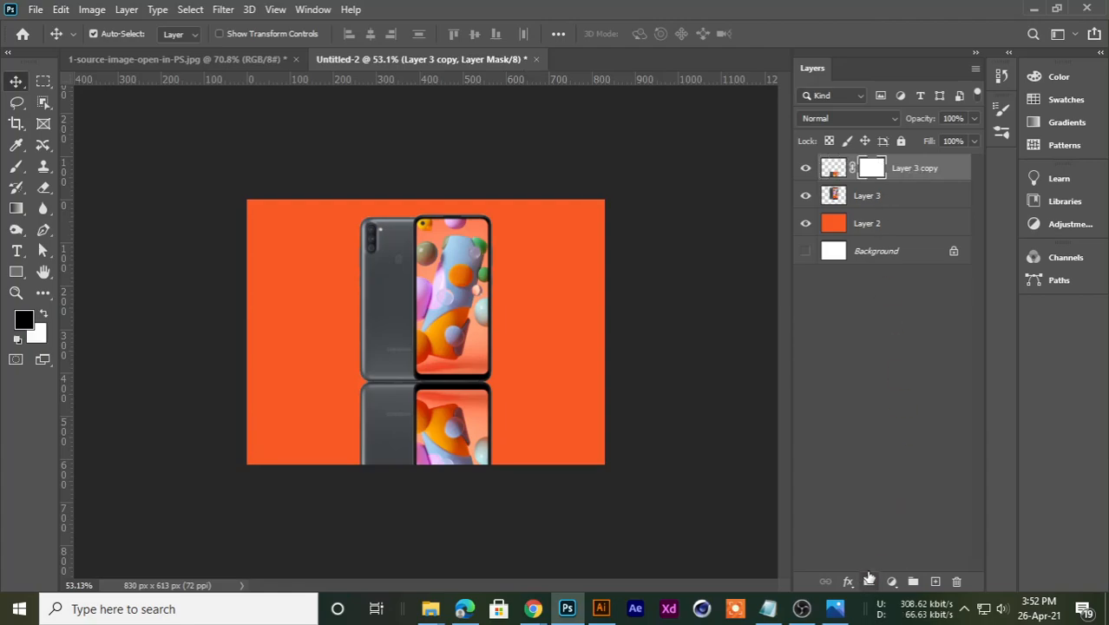
pyautogui.rightClick(15, 174)
pyautogui.click(76, 163)
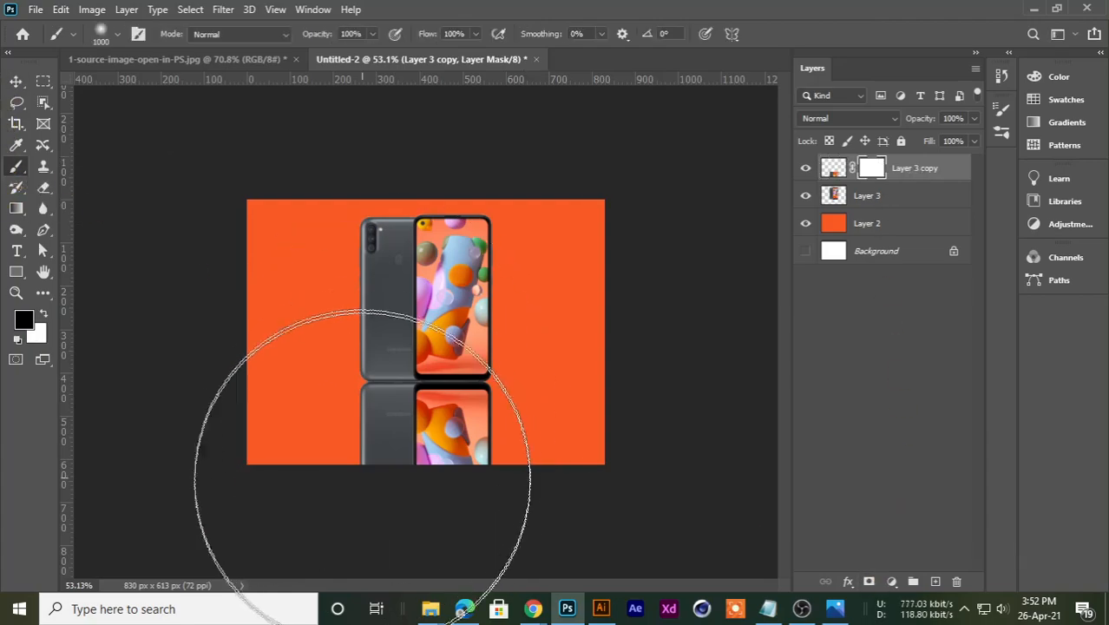
pyautogui.press('[')
pyautogui.press('[')
pyautogui.press('[')
pyautogui.press('[')
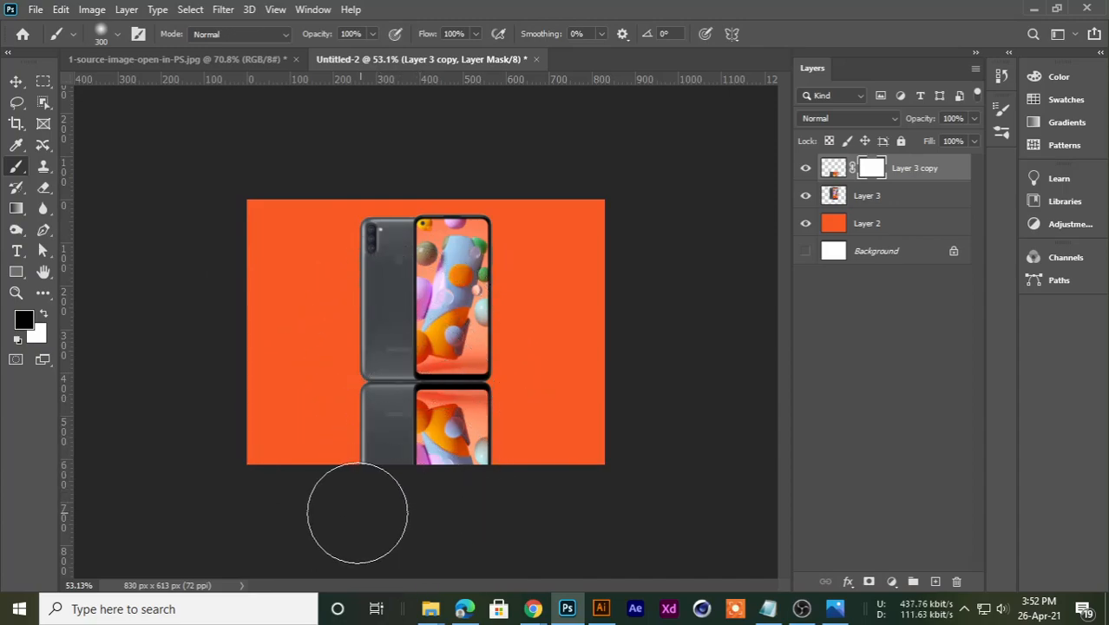
pyautogui.moveTo(324, 495)
pyautogui.mouseDown()
pyautogui.moveTo(610, 505)
pyautogui.moveTo(516, 482)
pyautogui.moveTo(413, 503)
pyautogui.moveTo(326, 486)
pyautogui.moveTo(479, 504)
pyautogui.mouseUp()
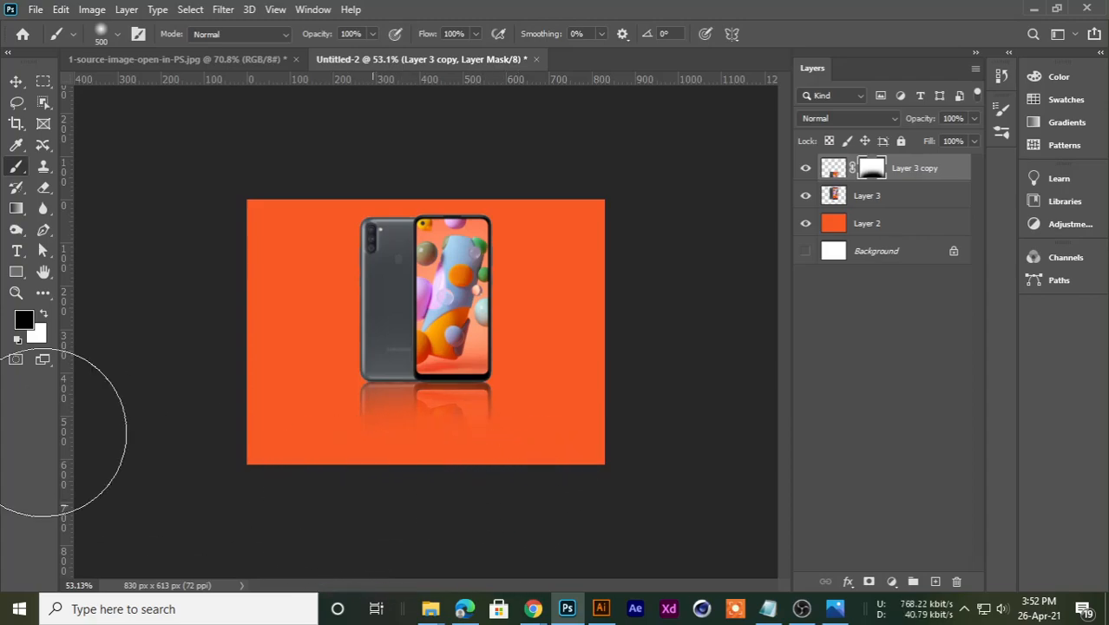
# Step: Switch to the Move tool, deselect the layers and examine the faded phone reflection
pyautogui.click(16, 81)
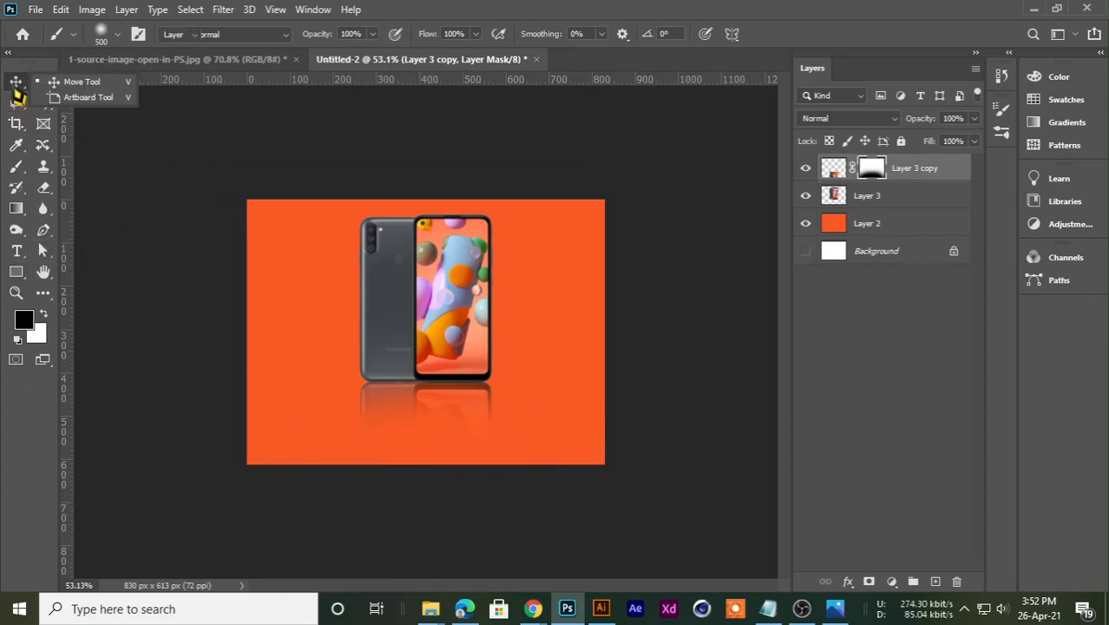
pyautogui.click(161, 156)
pyautogui.scroll(-1, 379, 360)
pyautogui.scroll(2, 502, 441)
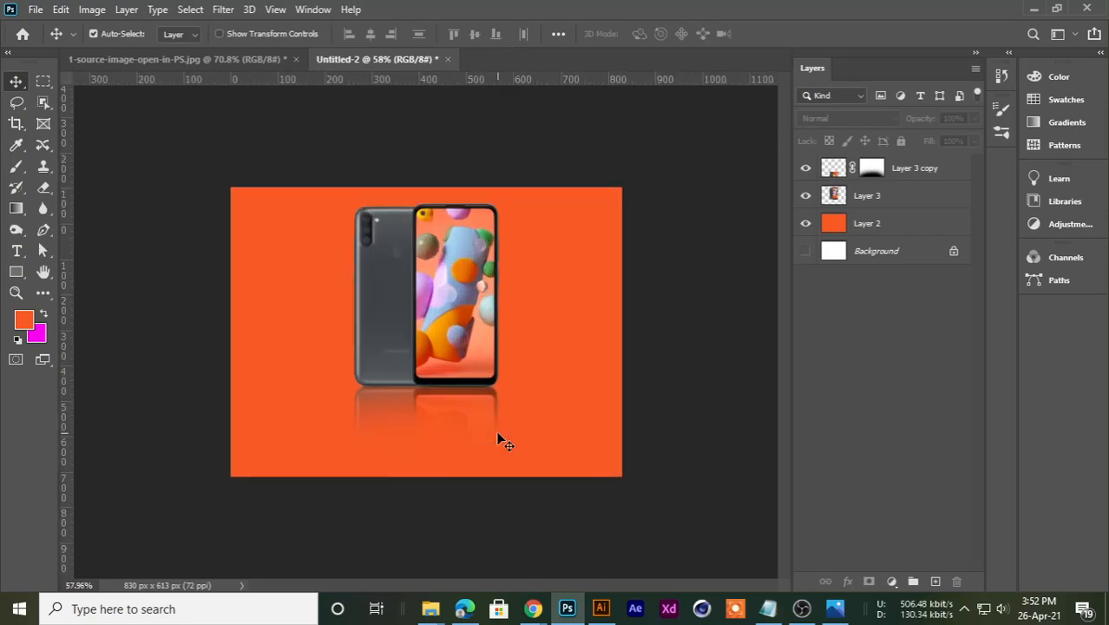
pyautogui.scroll(-1, 498, 436)
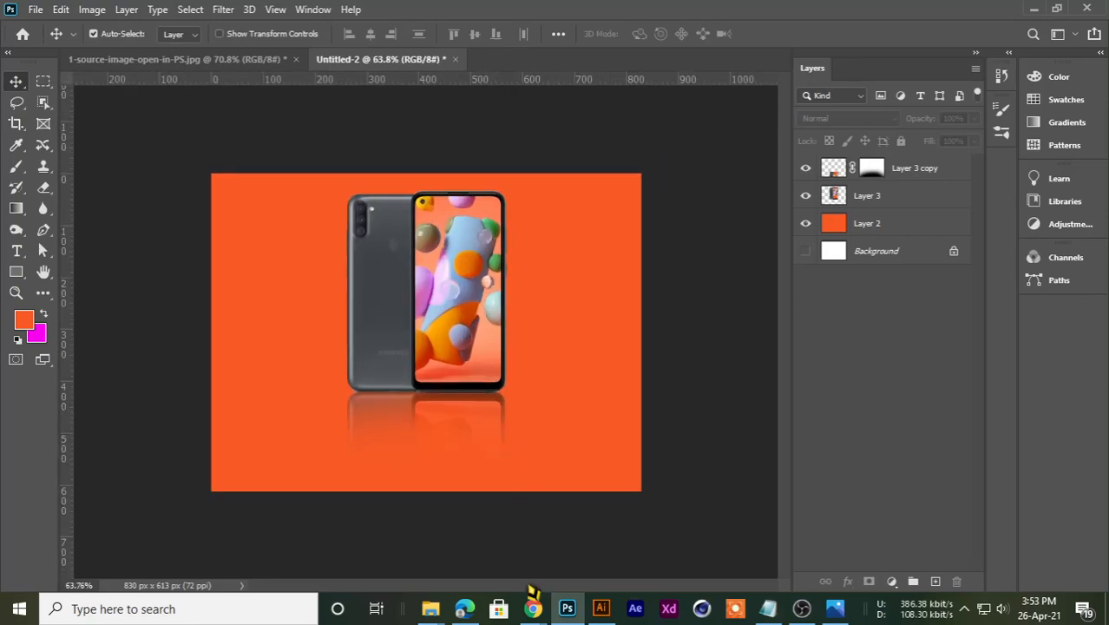
# Step: Switch to Chrome and check the Google Meet call
pyautogui.moveTo(533, 610)
pyautogui.click(446, 534)
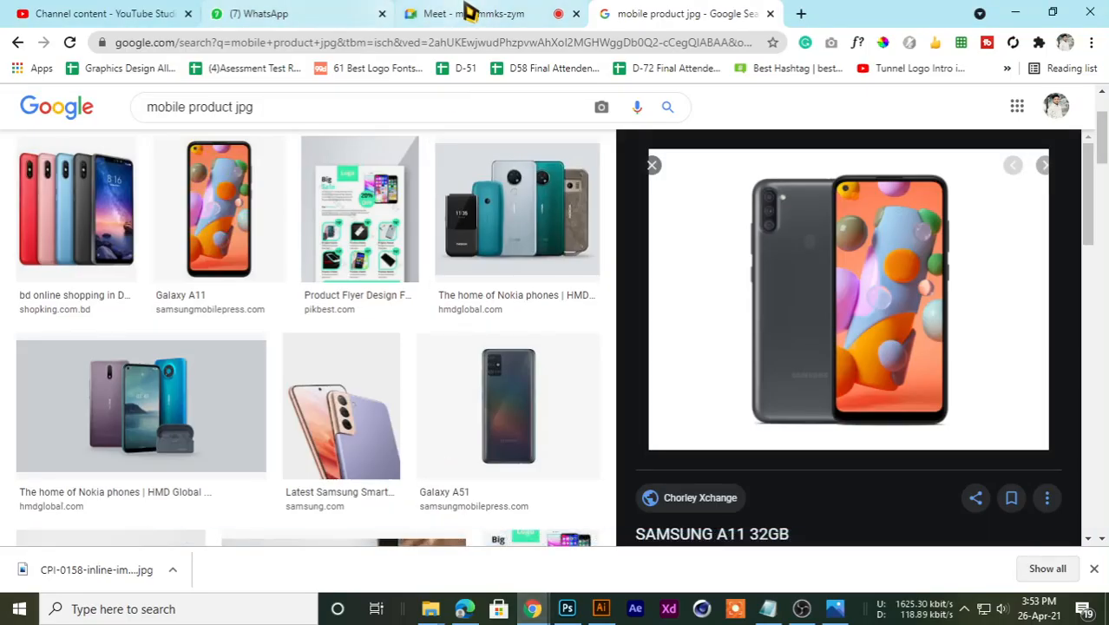
pyautogui.click(445, 13)
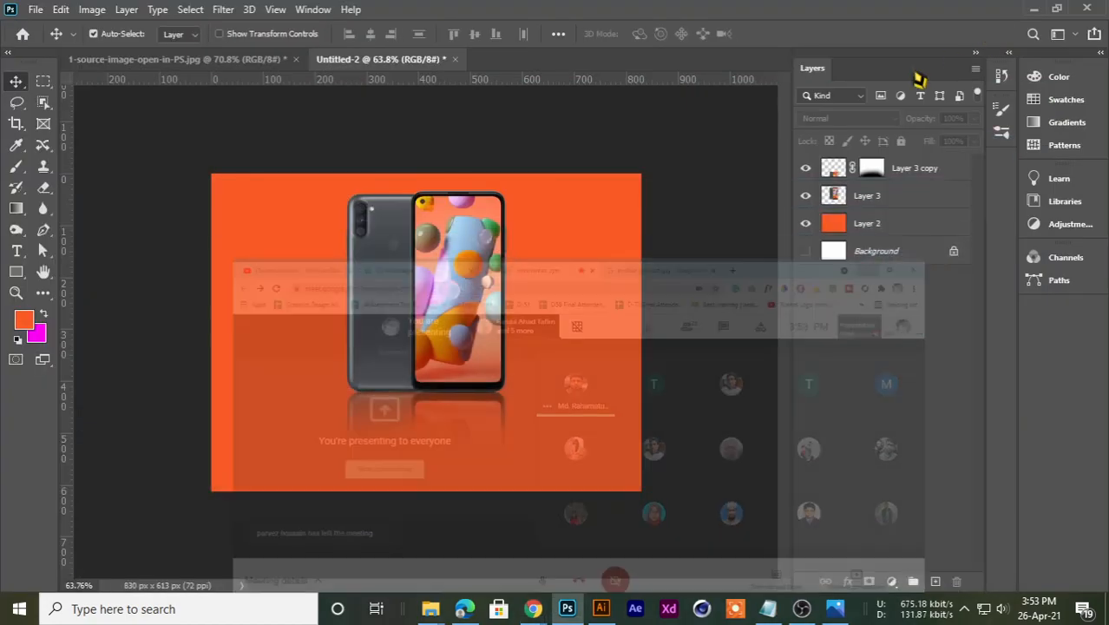
# Step: Return to Photoshop and delete the masked Layer 3 copy reflection
pyautogui.hotkey('ctrl', '-')
pyautogui.hotkey('ctrl', '+')
pyautogui.scroll(2, 613, 347)
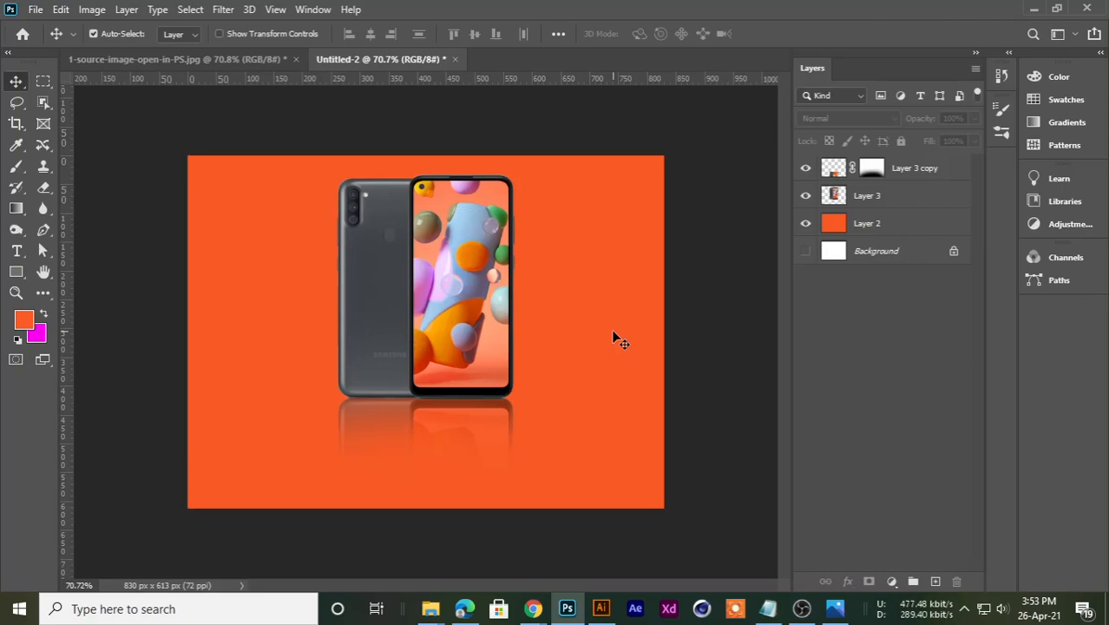
pyautogui.scroll(1, 564, 360)
pyautogui.scroll(1, 401, 421)
pyautogui.scroll(-1, 414, 419)
pyautogui.click(905, 178)
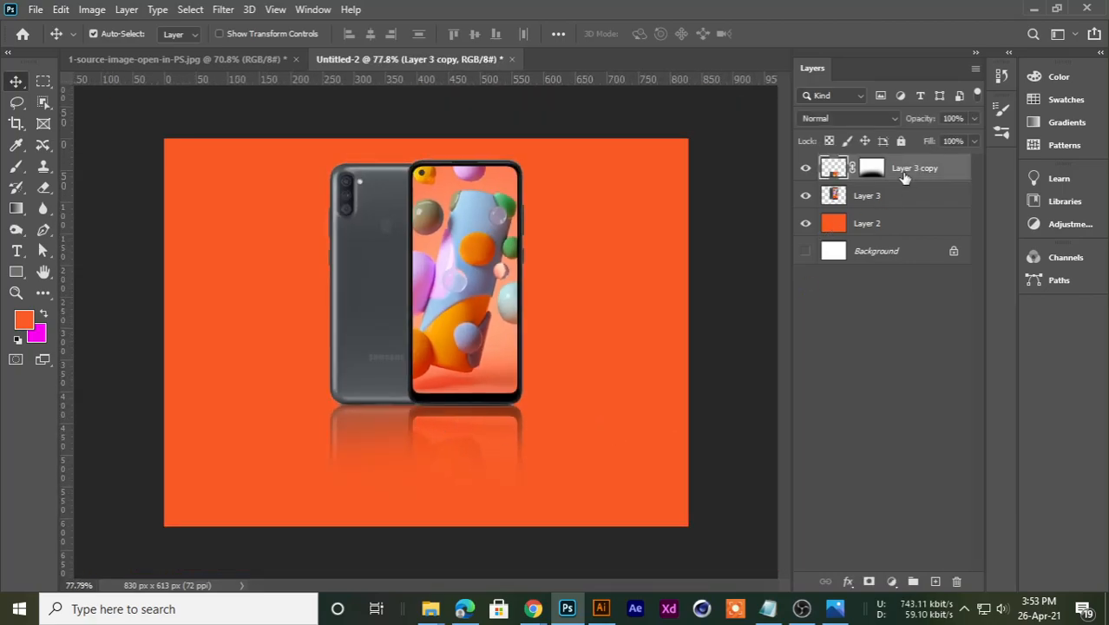
pyautogui.press('Delete')
# Step: Move the phone to the left half of the canvas and create a vertically flipped duplicate of it alongside
pyautogui.scroll(-2, 430, 299)
pyautogui.moveTo(450, 299); pyautogui.dragTo(347, 492)
pyautogui.hotkey('ctrl', 't')
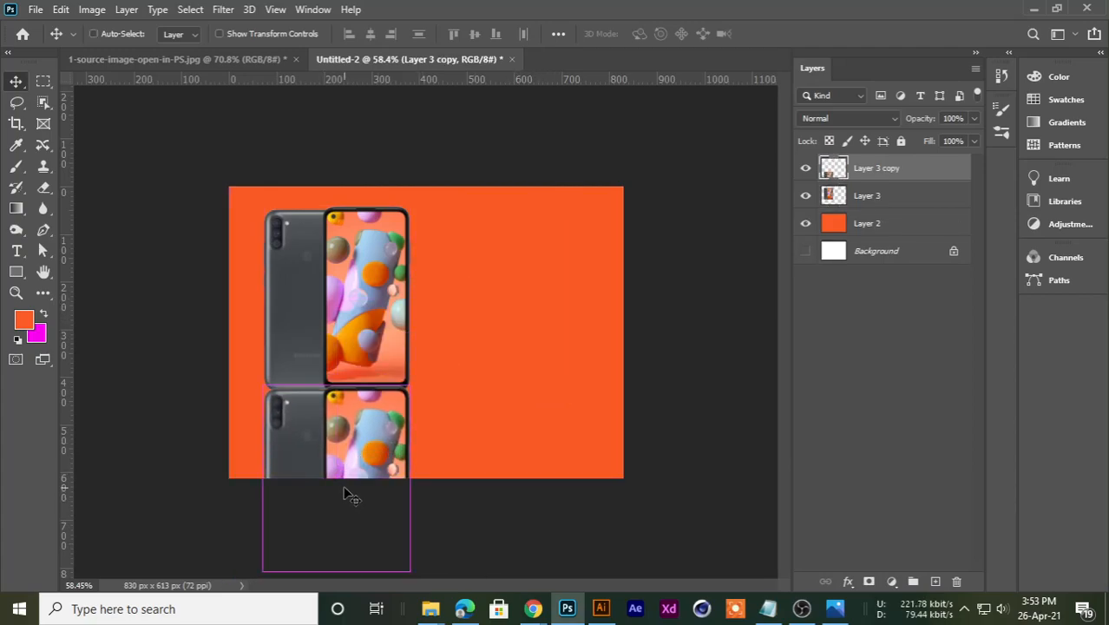
pyautogui.moveTo(366, 431); pyautogui.dragTo(530, 285)
pyautogui.rightClick(504, 293)
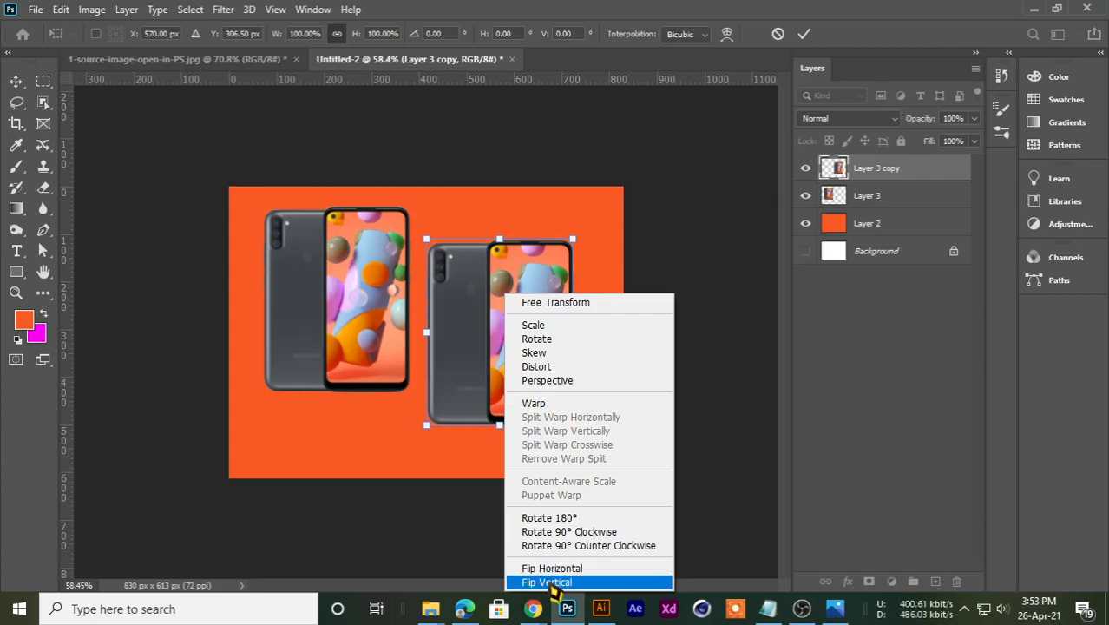
pyautogui.click(553, 582)
# Step: Align the flipped copy directly beneath the phone with the edges meeting, and reorder Layer 3 copy below Layer 3
pyautogui.moveTo(515, 295); pyautogui.dragTo(345, 447)
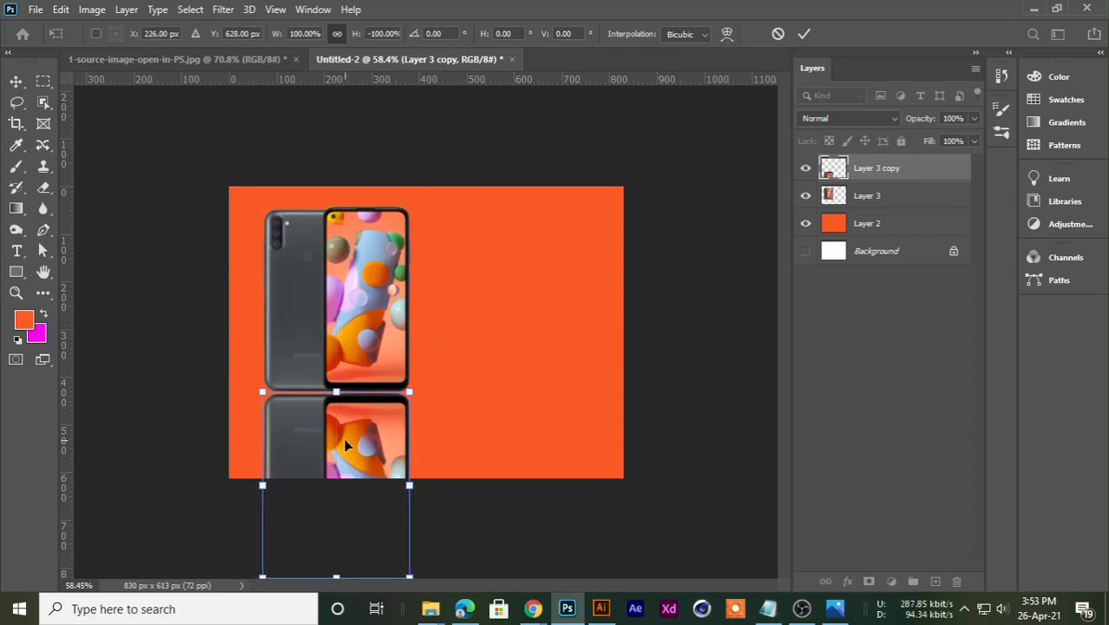
pyautogui.scroll(5, 345, 447)
pyautogui.moveTo(261, 485); pyautogui.dragTo(465, 471)
pyautogui.scroll(-8, 466, 470)
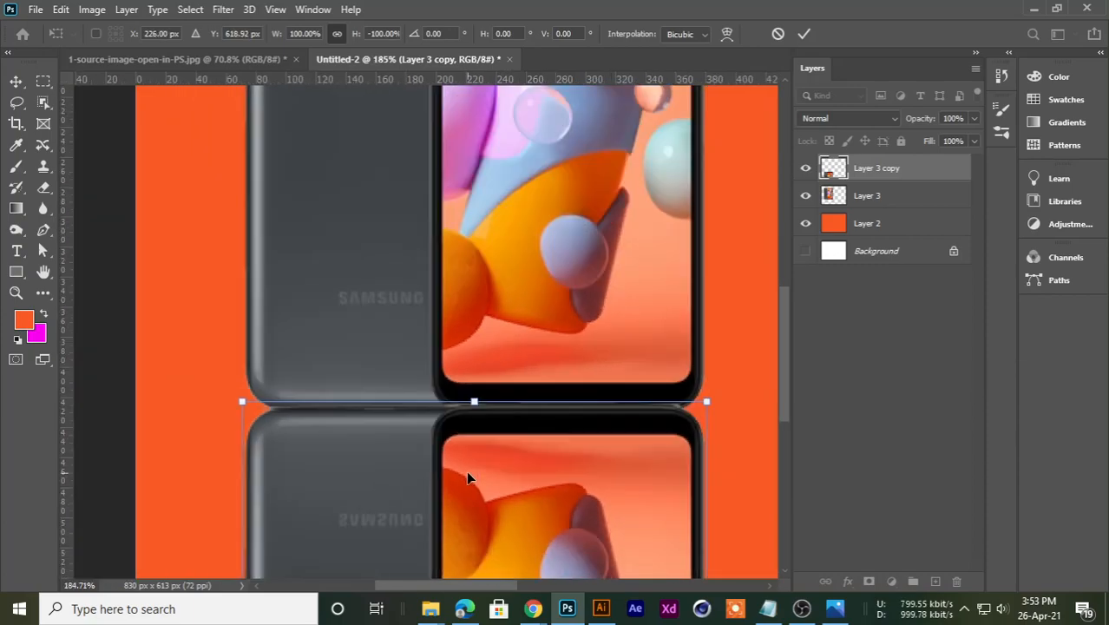
pyautogui.press('Return')
pyautogui.scroll(-1, 459, 456)
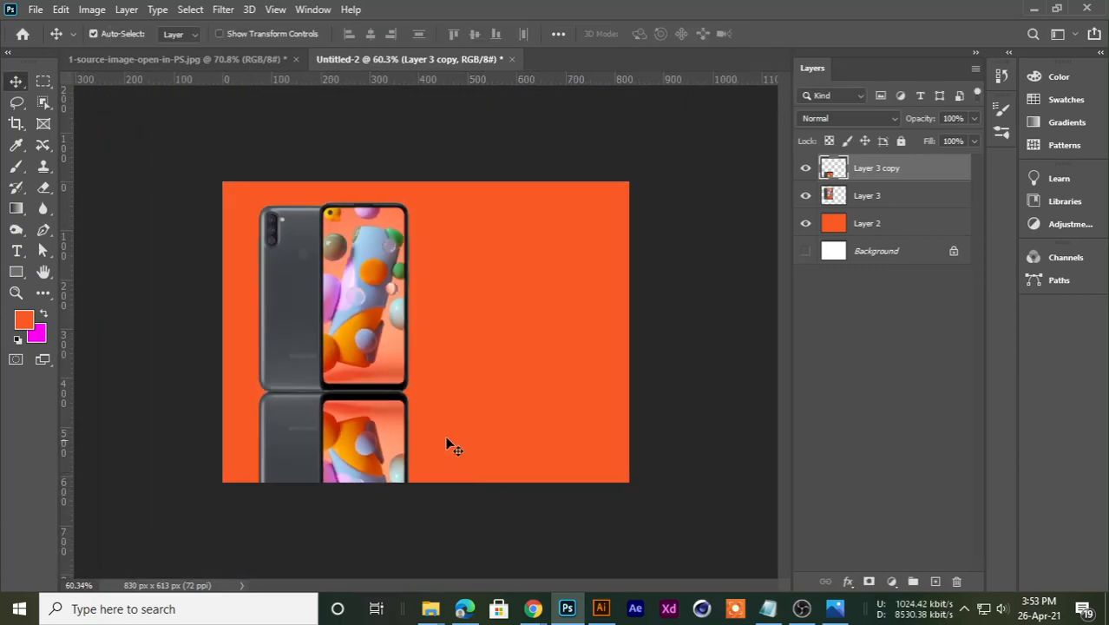
pyautogui.moveTo(874, 173); pyautogui.dragTo(879, 208)
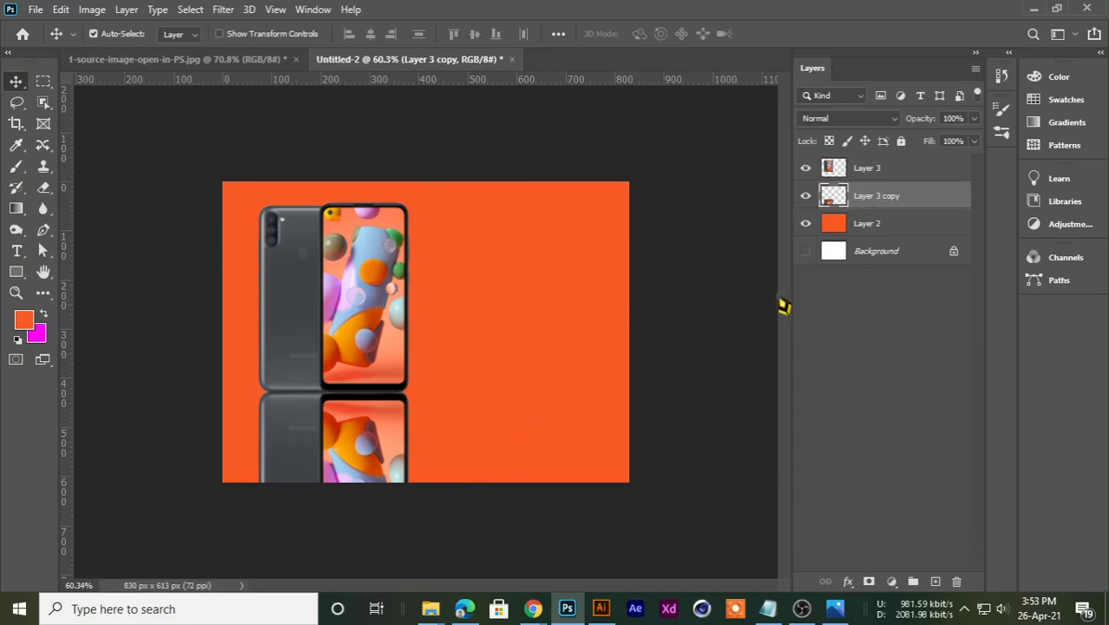
# Step: Add a layer mask to Layer 3 copy and paint its lower part with a soft 500 px black brush to fade the reflection
pyautogui.click(804, 196)
pyautogui.click(804, 196)
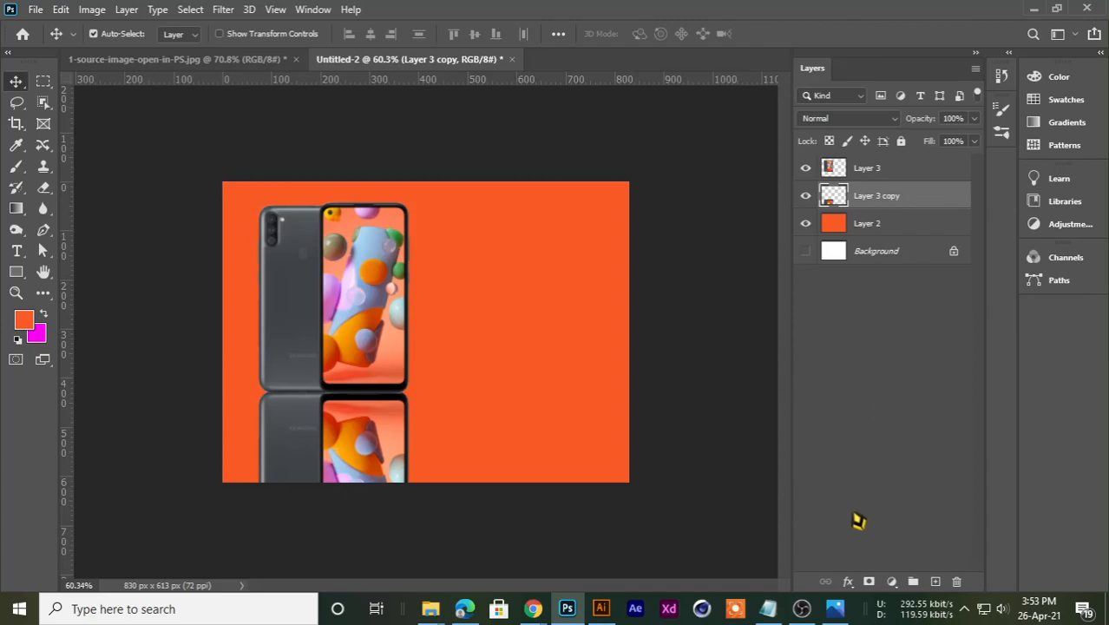
pyautogui.click(867, 582)
pyautogui.click(16, 167)
pyautogui.click(78, 166)
pyautogui.scroll(-3, 305, 508)
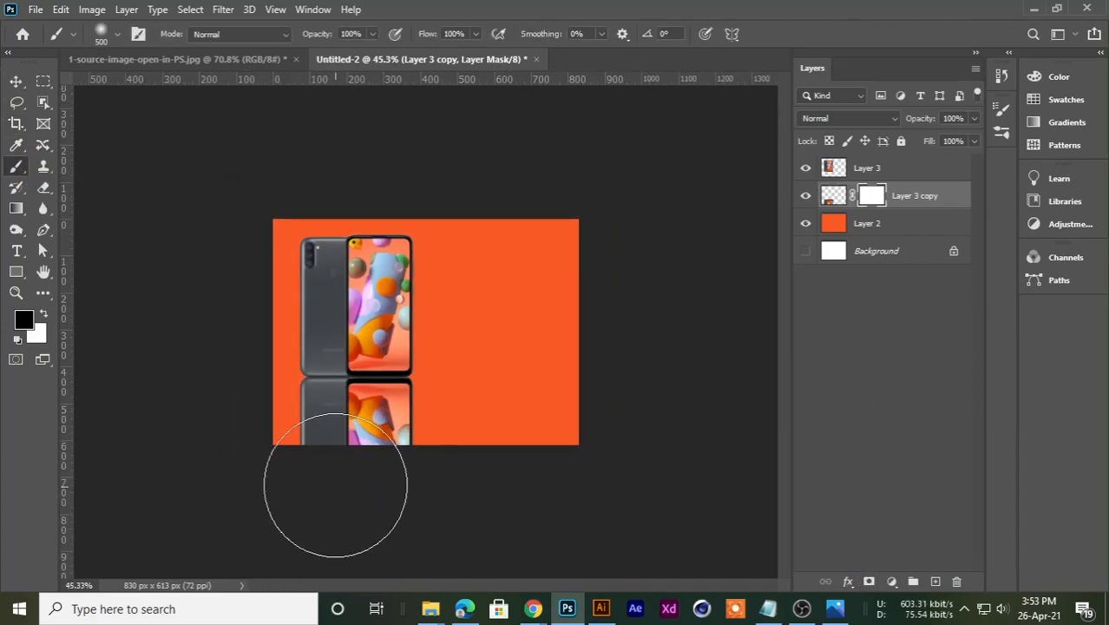
pyautogui.moveTo(338, 486)
pyautogui.mouseDown()
pyautogui.moveTo(402, 478)
pyautogui.moveTo(331, 462)
pyautogui.moveTo(285, 471)
pyautogui.moveTo(433, 478)
pyautogui.moveTo(288, 482)
pyautogui.moveTo(372, 483)
pyautogui.moveTo(400, 471)
pyautogui.moveTo(303, 476)
pyautogui.moveTo(404, 462)
pyautogui.moveTo(371, 478)
pyautogui.moveTo(215, 456)
pyautogui.moveTo(394, 465)
pyautogui.mouseUp()
pyautogui.click(15, 81)
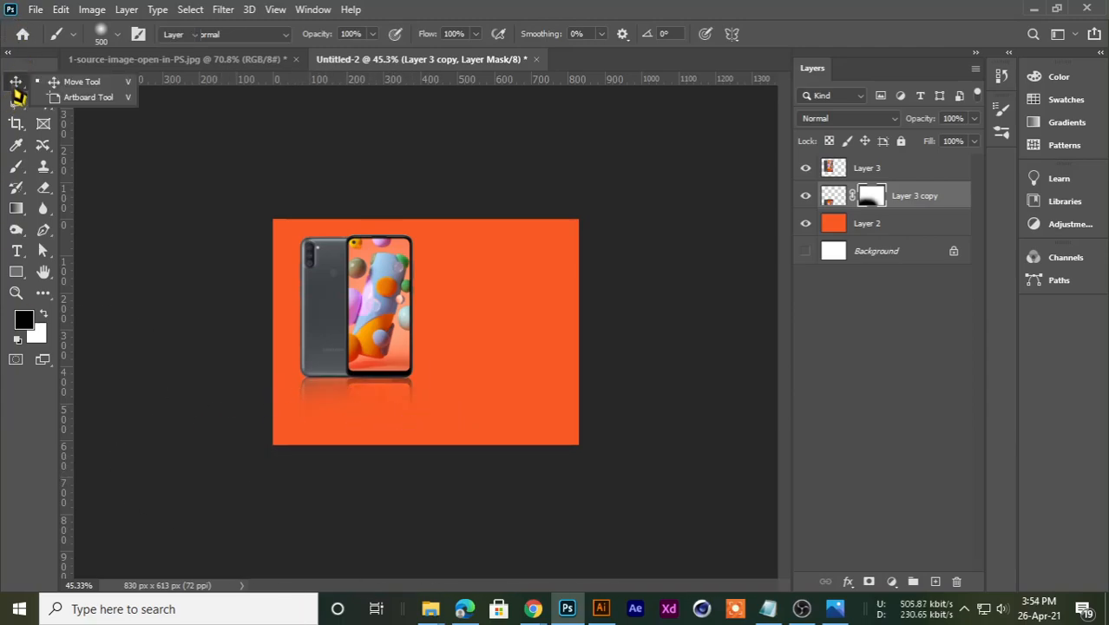
pyautogui.scroll(1, 538, 351)
pyautogui.scroll(1, 538, 351)
pyautogui.scroll(-1, 538, 352)
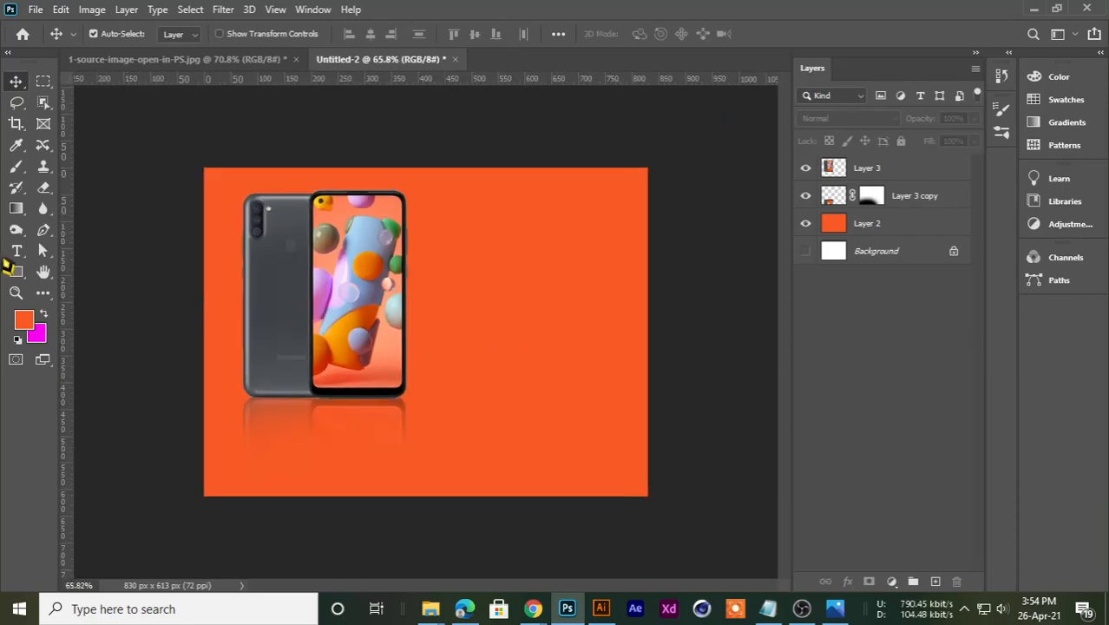
# Step: Add the title text "SYMBIAN MOBILE" and move it to the right over the orange area beside the phone
pyautogui.press('t')
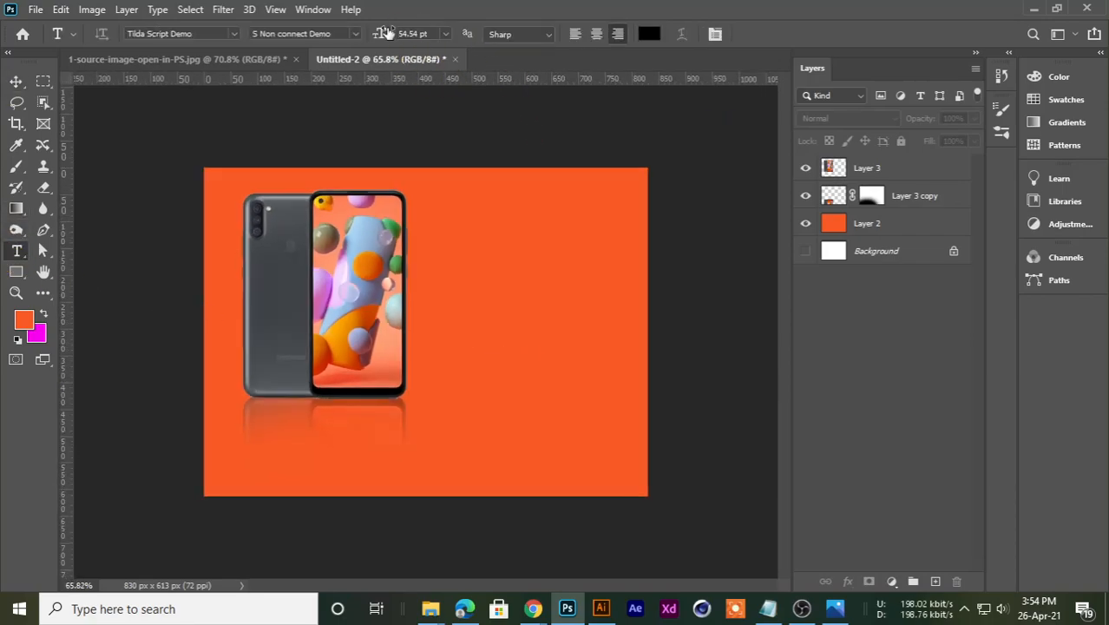
pyautogui.click(470, 253)
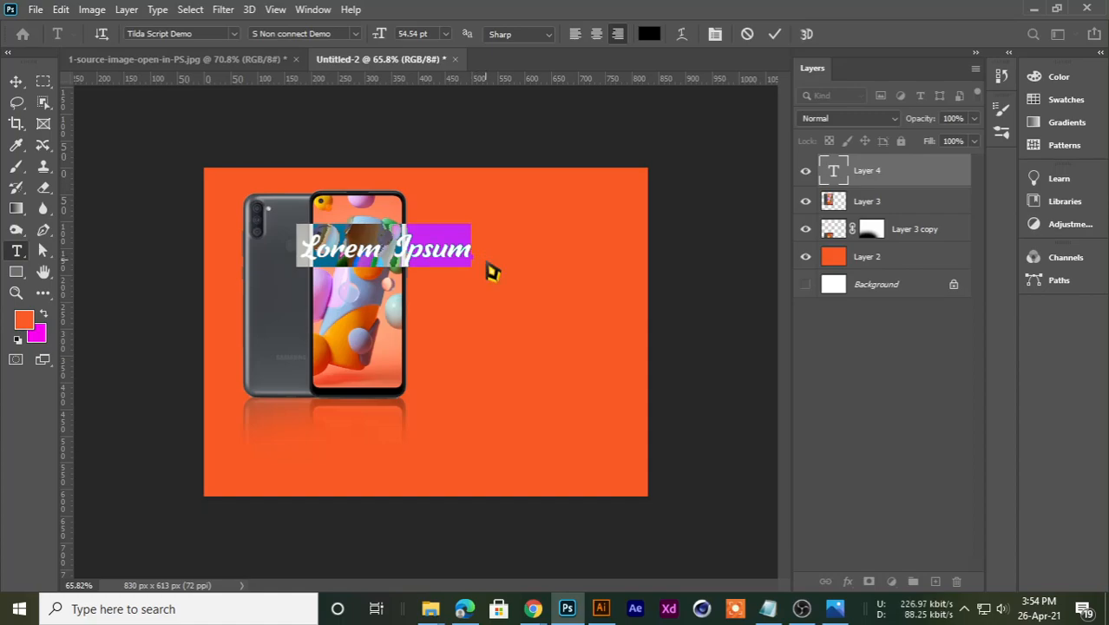
pyautogui.write('SYM')
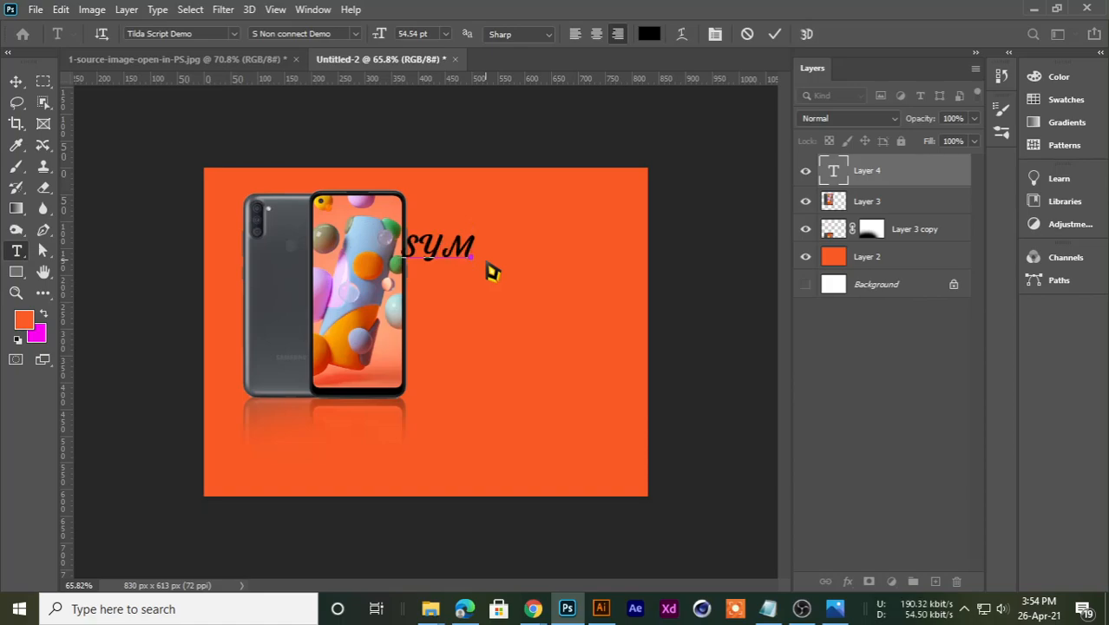
pyautogui.write('BIAN MOB')
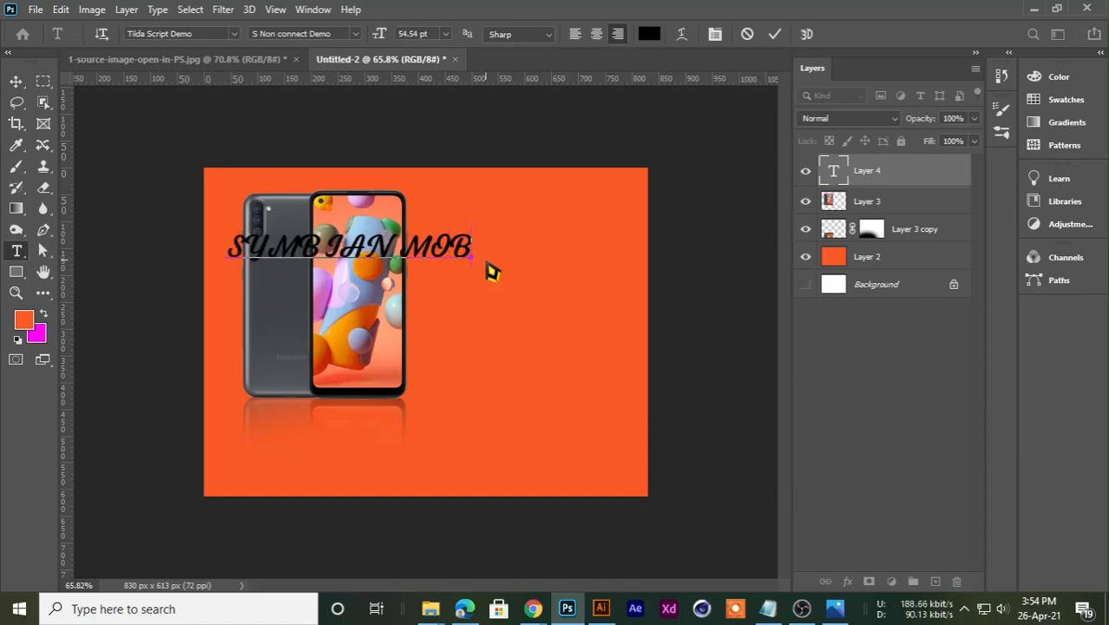
pyautogui.write('ILE')
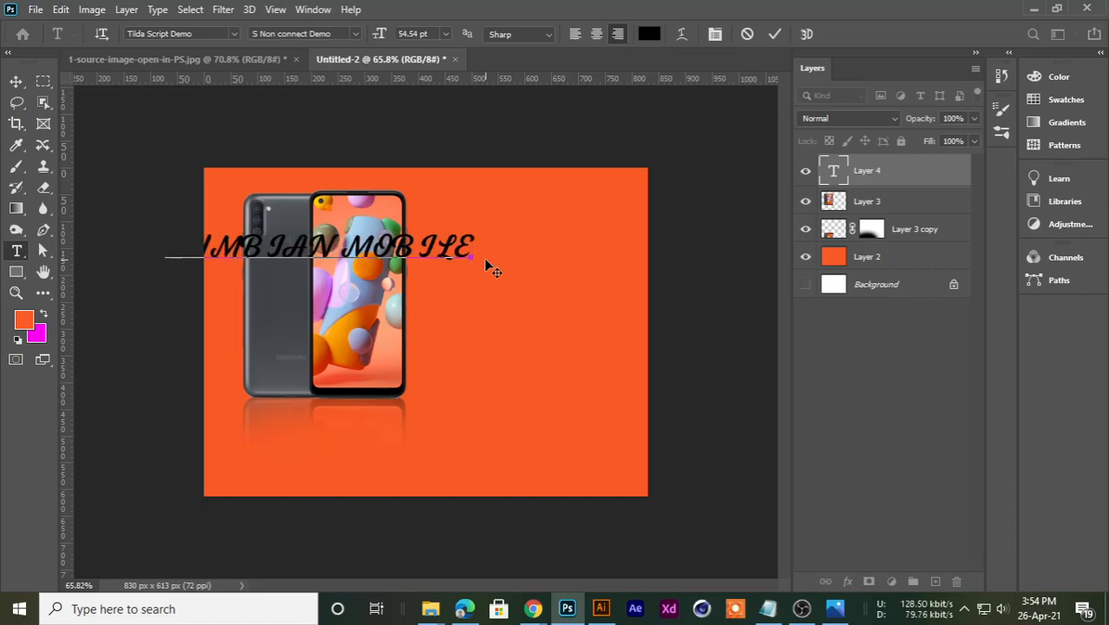
pyautogui.moveTo(306, 347); pyautogui.dragTo(511, 375)
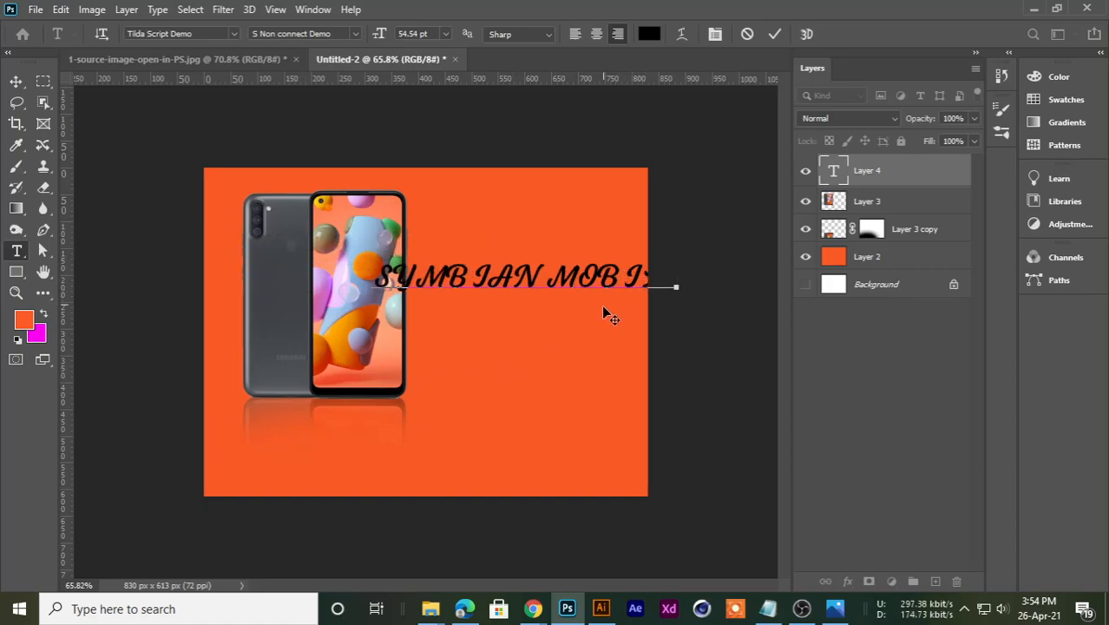
# Step: Reduce the SYMBIAN MOBILE title to 38.54 pt and position it in the empty area beside the phone
pyautogui.tripleClick(572, 274)
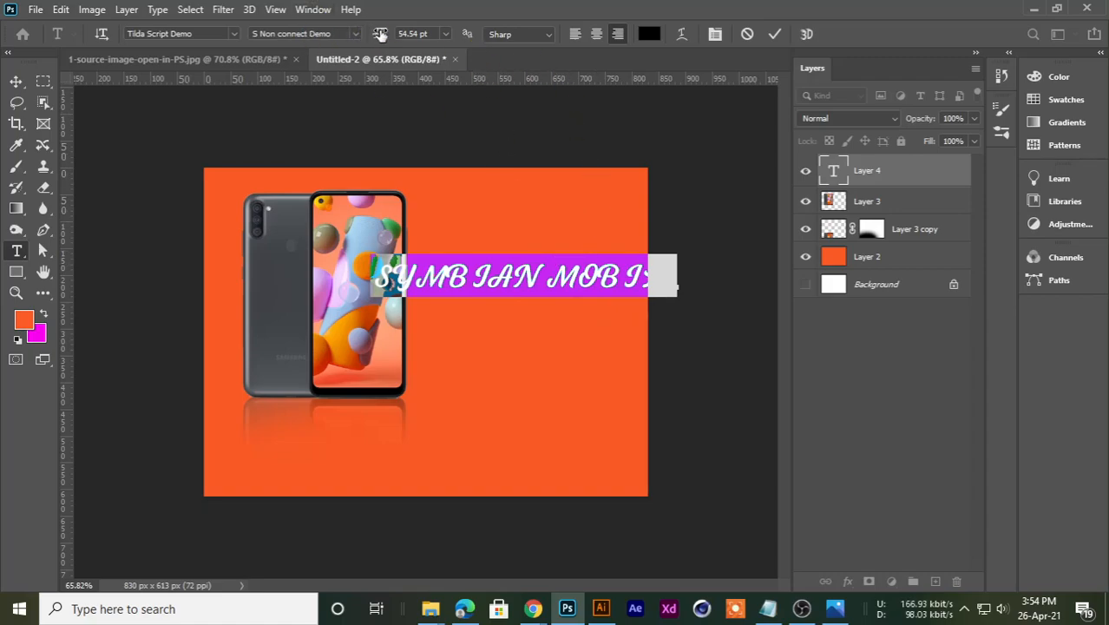
pyautogui.hotkey('ctrl', 'shift', ',')
pyautogui.hotkey('ctrl', 'shift', ',')
pyautogui.hotkey('ctrl', 'shift', ',')
pyautogui.hotkey('ctrl', 'shift', ',')
pyautogui.hotkey('ctrl', 'shift', ',')
pyautogui.hotkey('ctrl', 'shift', ',')
pyautogui.hotkey('ctrl', 'shift', ',')
pyautogui.hotkey('ctrl', 'shift', ',')
pyautogui.moveTo(535, 385); pyautogui.dragTo(516, 385)
# Step: Try several typefaces on the SYMBIAN MOBILE title and apply the Aero font
pyautogui.click(206, 38)
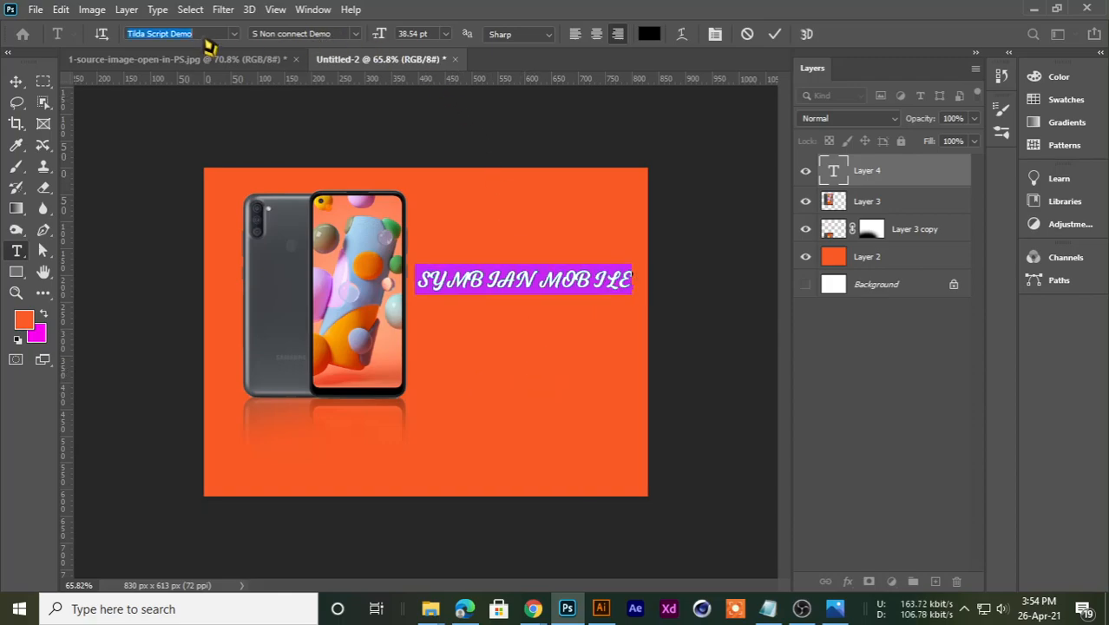
pyautogui.scroll(10, 208, 40)
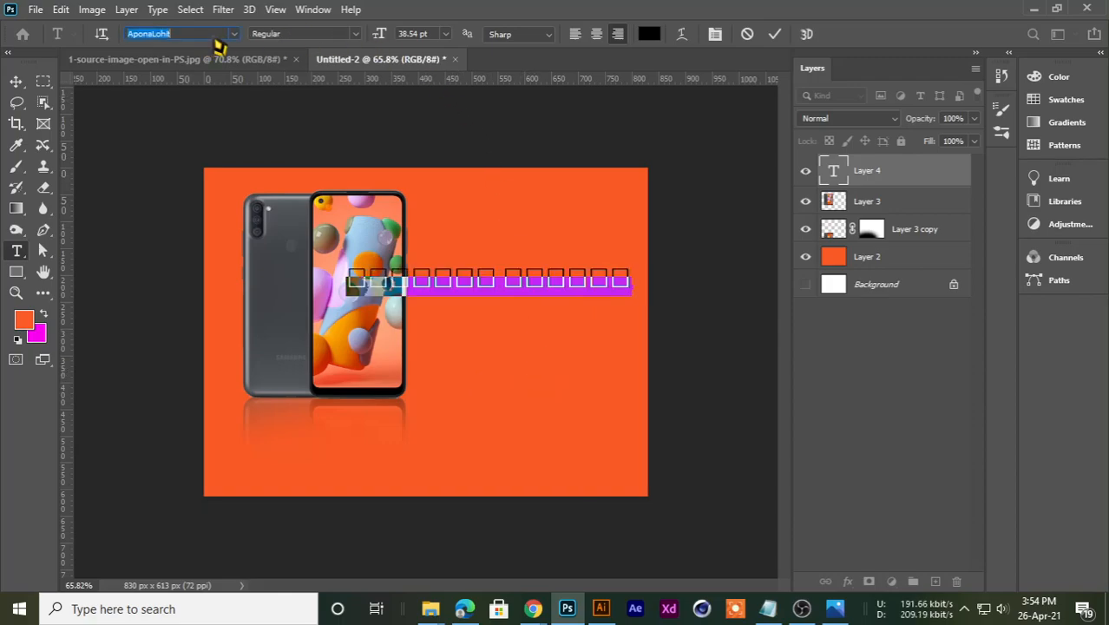
pyautogui.scroll(-5, 221, 46)
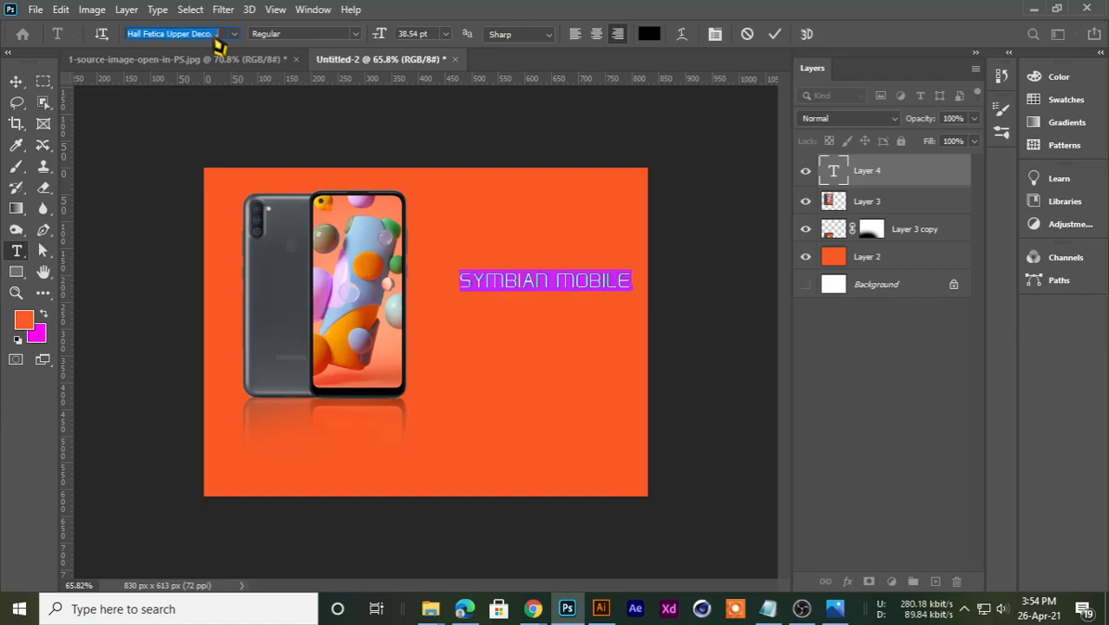
pyautogui.scroll(-8, 220, 46)
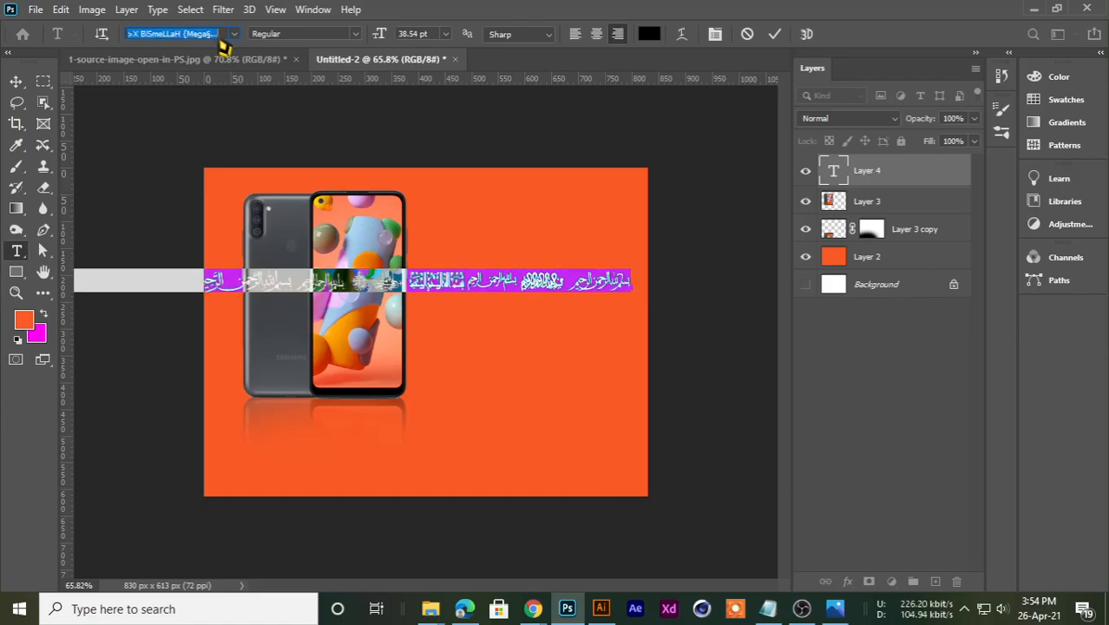
pyautogui.scroll(-7, 224, 47)
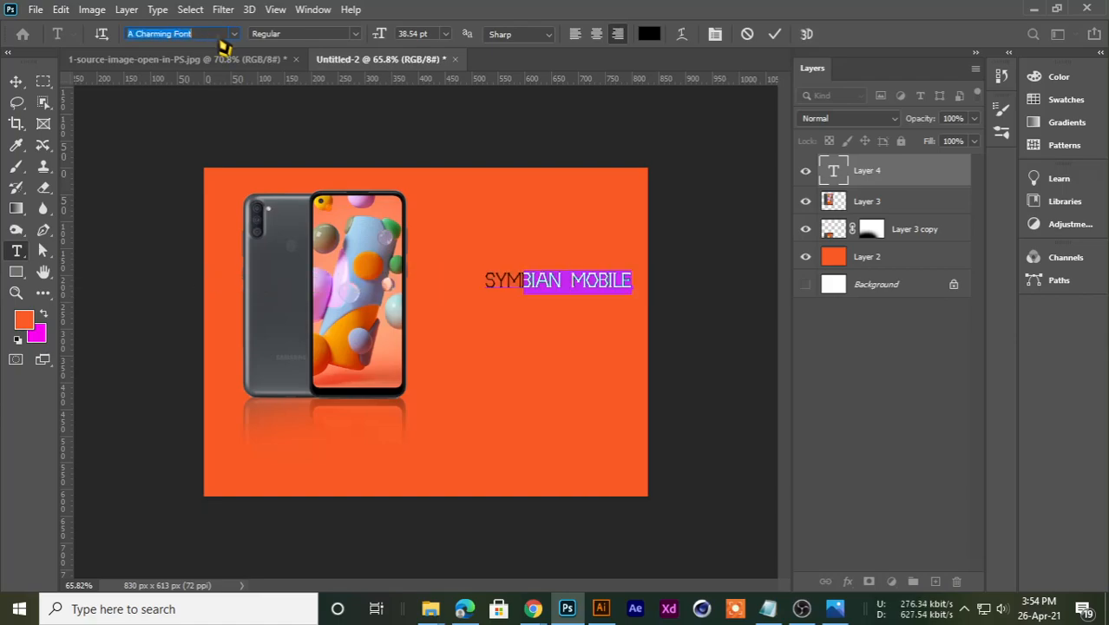
pyautogui.scroll(-4, 224, 47)
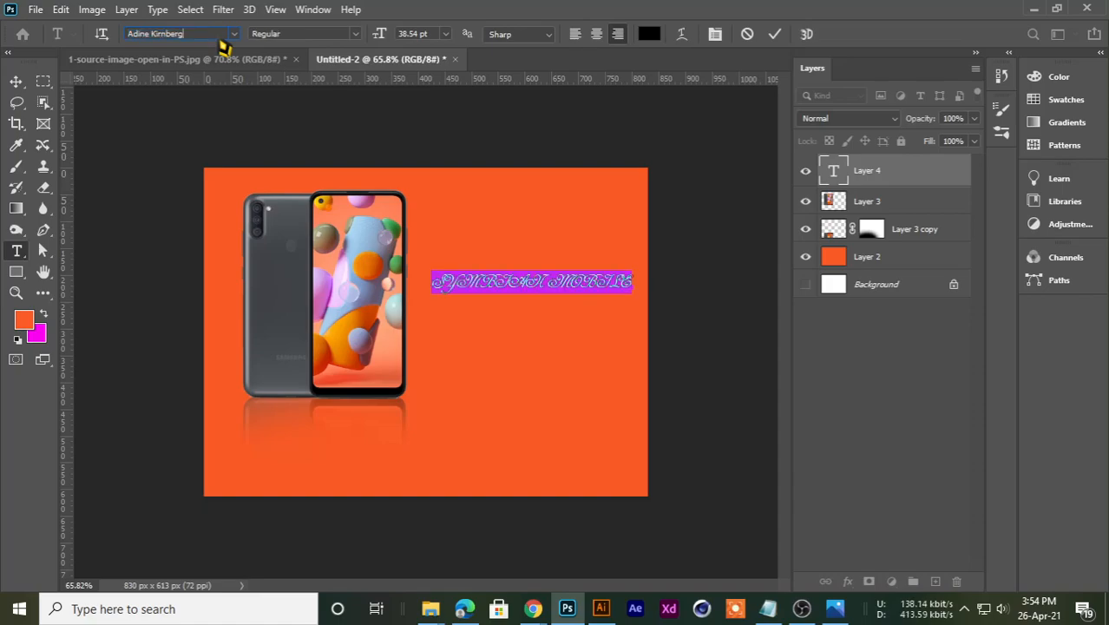
pyautogui.scroll(-1, 224, 47)
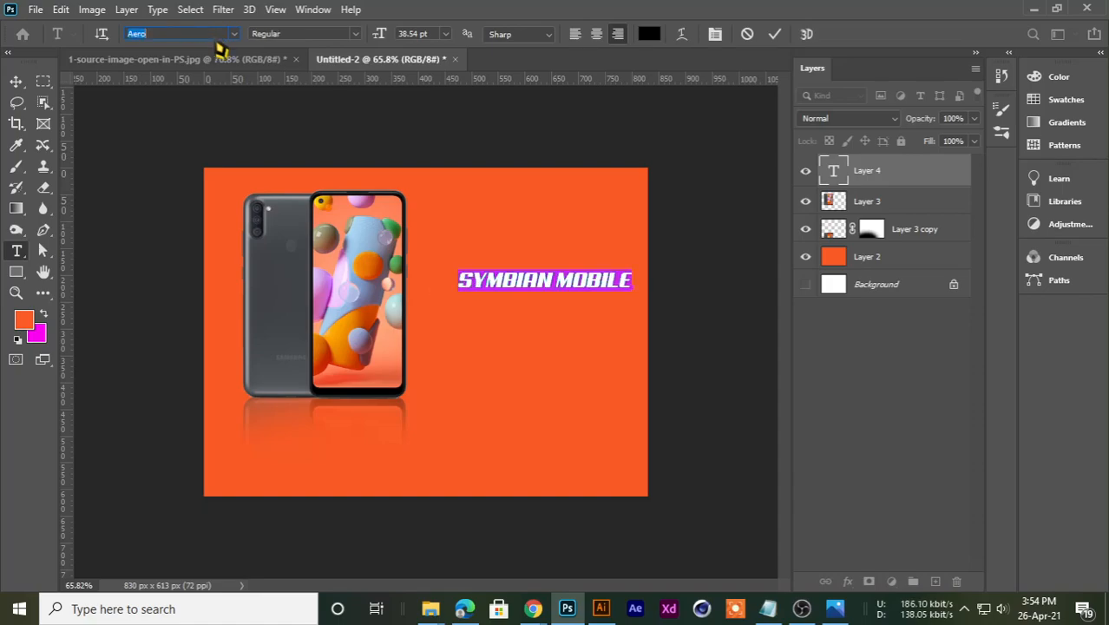
pyautogui.click(774, 34)
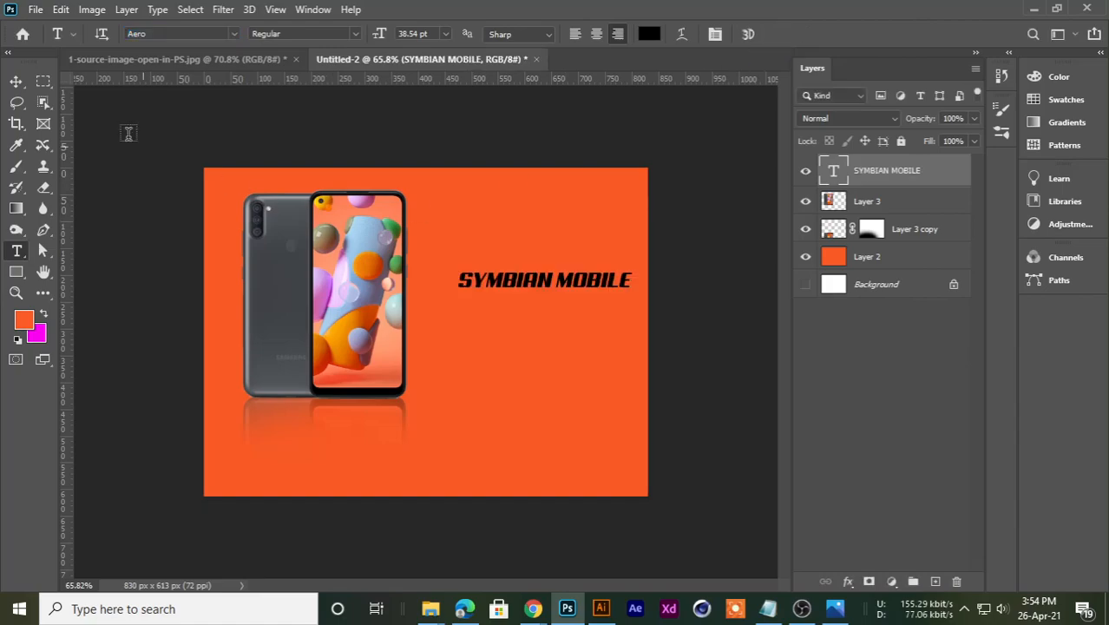
# Step: Undo the accidental shift of the orange Layer 2 and lock that layer completely
pyautogui.click(15, 84)
pyautogui.moveTo(516, 294); pyautogui.dragTo(497, 270)
pyautogui.hotkey('ctrl', 'z')
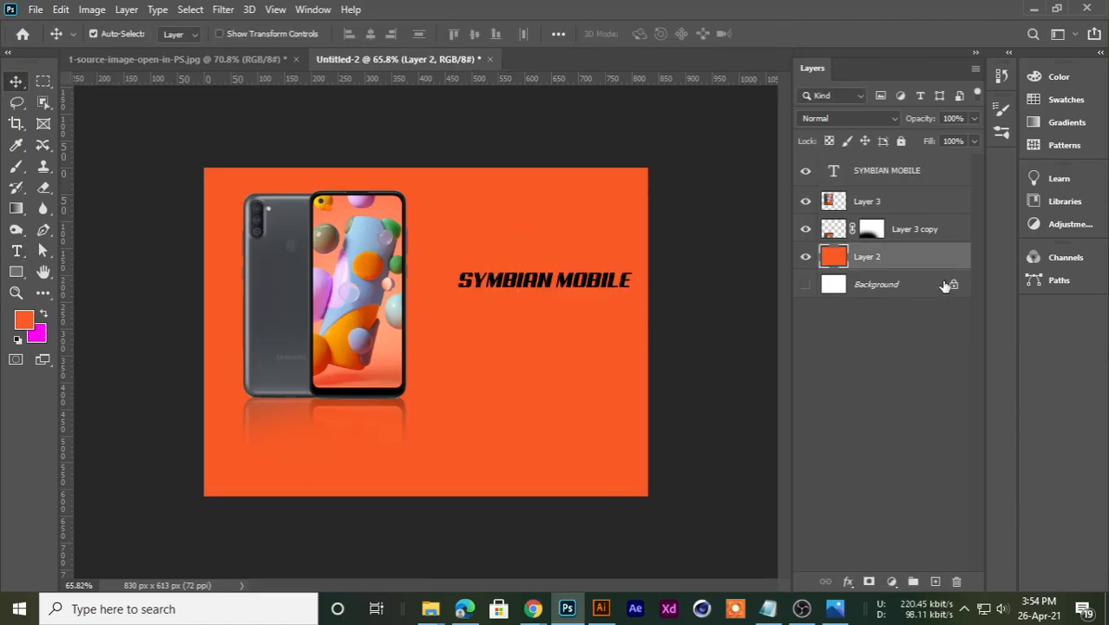
pyautogui.click(901, 142)
# Step: Move the SYMBIAN MOBILE title up beside the phone's upper part and enlarge it to about 46 pt
pyautogui.moveTo(562, 286); pyautogui.dragTo(547, 246)
pyautogui.hotkey('ctrl', 't')
pyautogui.moveTo(618, 249)
pyautogui.mouseDown()
pyautogui.moveTo(651, 266)
pyautogui.moveTo(601, 245)
pyautogui.mouseUp()
pyautogui.press('Return')
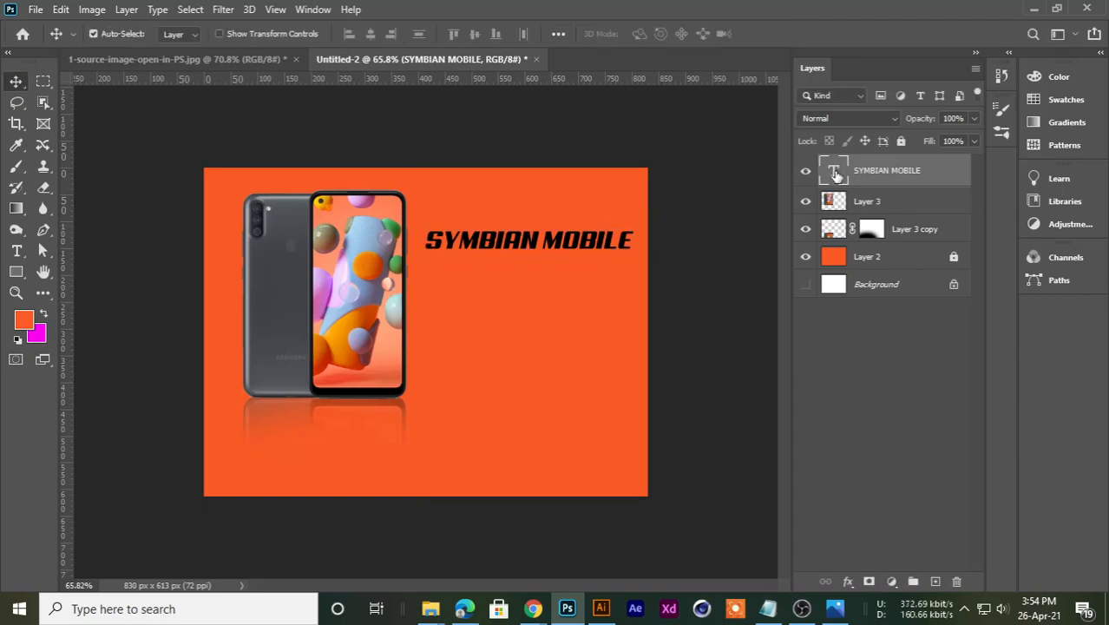
# Step: Change the SYMBIAN MOBILE title's text color to white (ffffff)
pyautogui.press('Return')
pyautogui.click(649, 34)
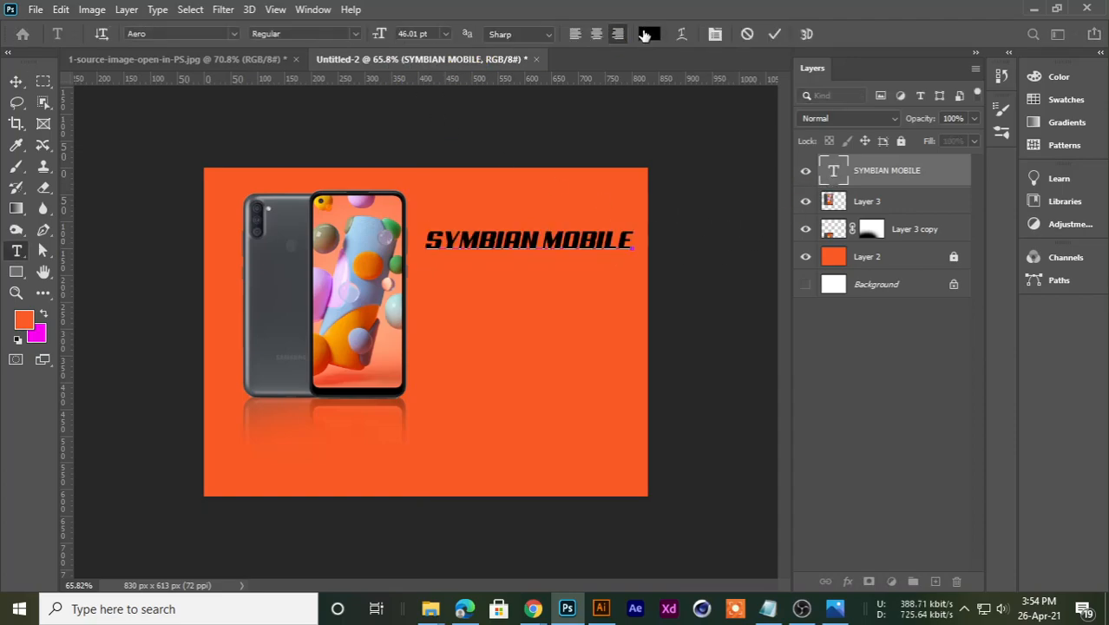
pyautogui.moveTo(597, 262); pyautogui.dragTo(540, 210)
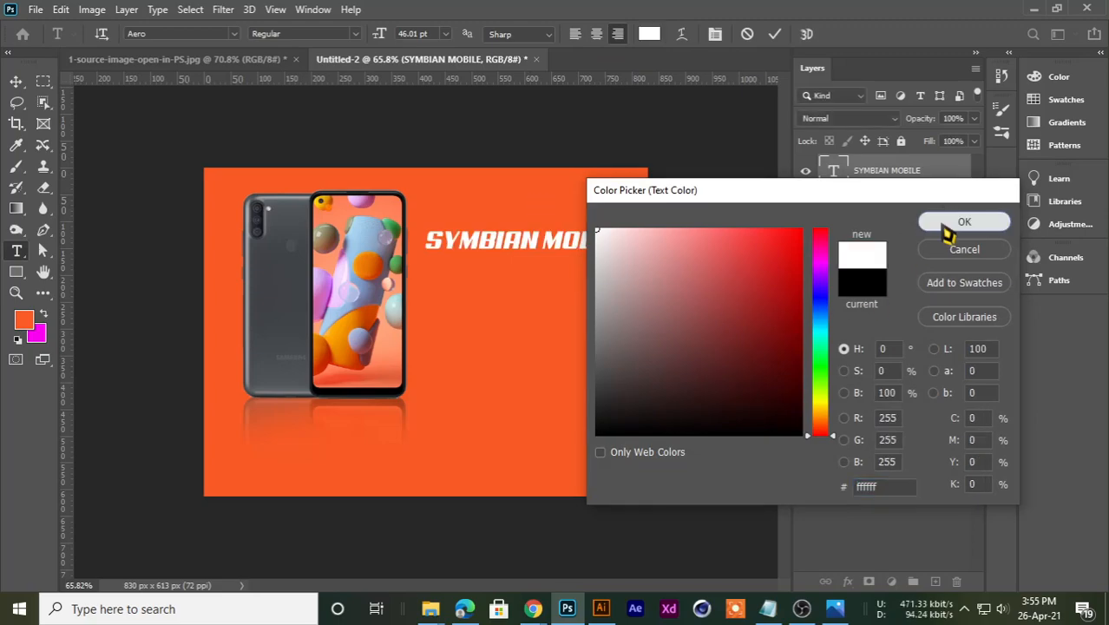
pyautogui.click(952, 220)
pyautogui.click(775, 34)
pyautogui.press('v')
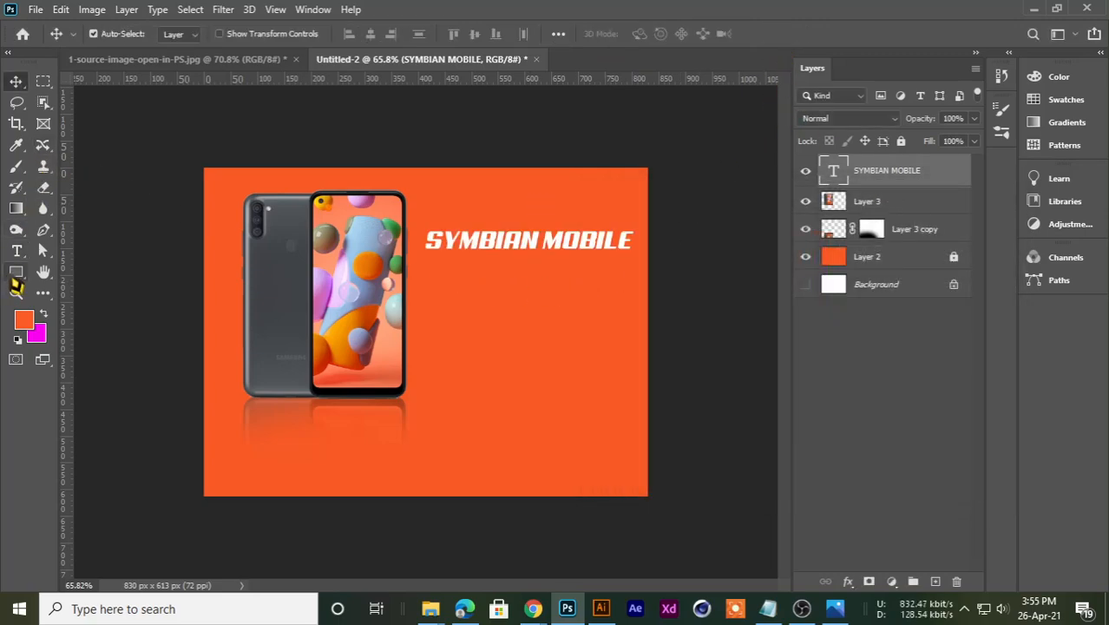
# Step: Create a left-aligned paragraph box of Lorem ipsum placeholder text beneath the title and set its size to 8.54 pt
pyautogui.click(17, 251)
pyautogui.scroll(2, 459, 295)
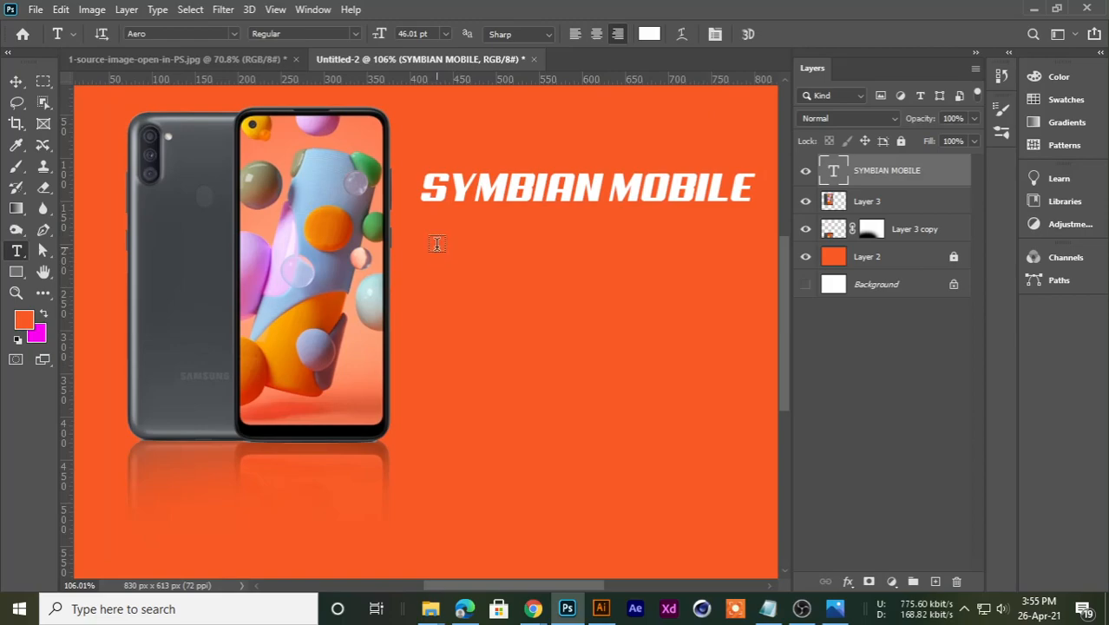
pyautogui.moveTo(434, 239); pyautogui.dragTo(758, 314)
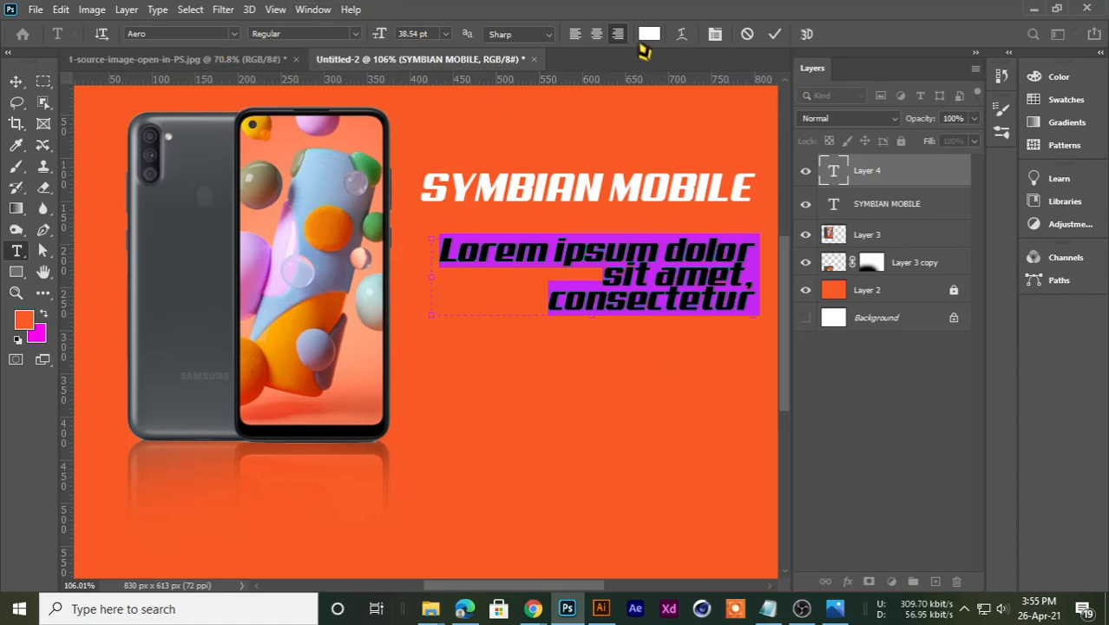
pyautogui.click(578, 34)
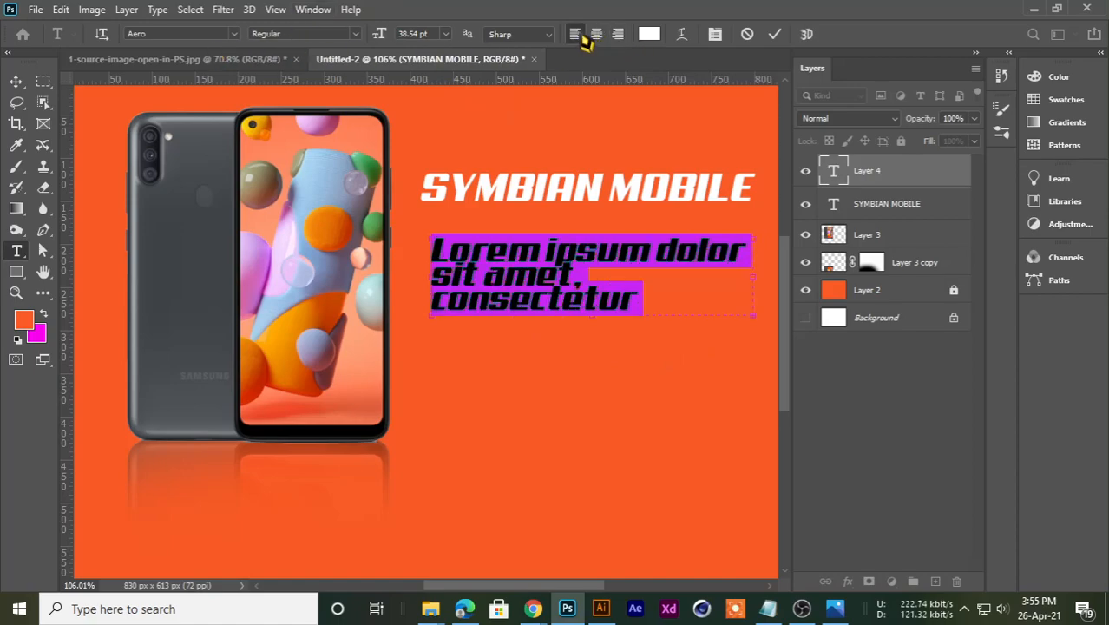
pyautogui.moveTo(382, 33); pyautogui.dragTo(356, 39)
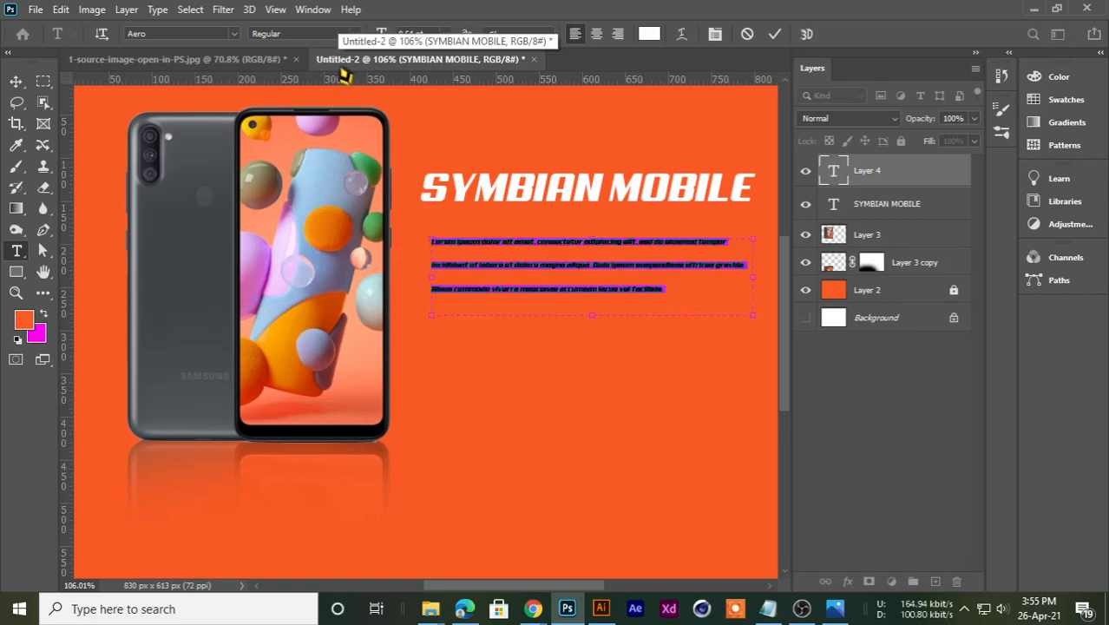
# Step: Tighten the line spacing of the Lorem ipsum paragraph
pyautogui.hotkey('alt', 'Up')
pyautogui.hotkey('alt', 'Up')
pyautogui.hotkey('alt', 'Up')
pyautogui.hotkey('alt', 'Up')
pyautogui.hotkey('alt', 'Up')
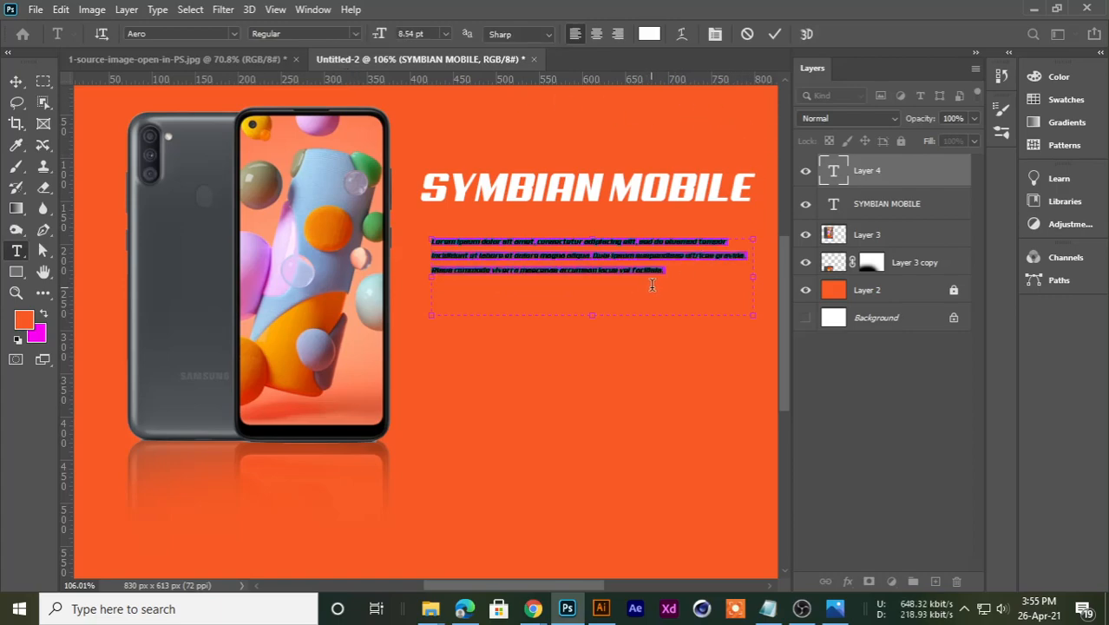
# Step: Copy the Lorem ipsum text and paste it at the end of the paragraph to extend it to five lines
pyautogui.moveTo(669, 272); pyautogui.dragTo(388, 235)
pyautogui.hotkey('ctrl', 'c')
pyautogui.click(665, 278)
pyautogui.hotkey('ctrl', 'v')
pyautogui.click(774, 34)
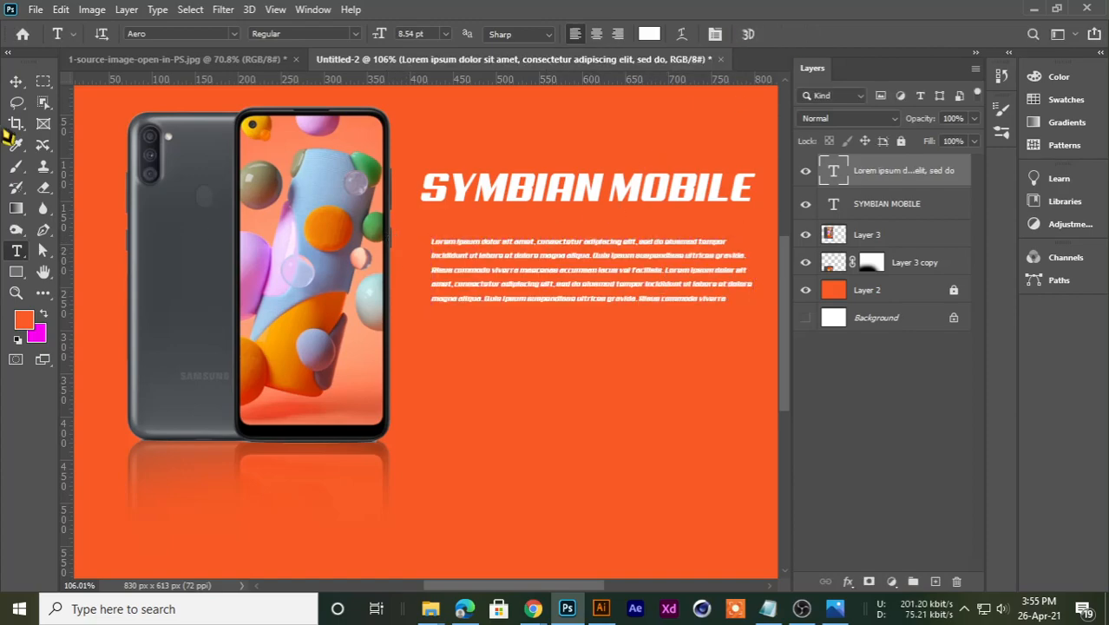
# Step: Change the Lorem ipsum paragraph's text color to black (000000)
pyautogui.click(16, 81)
pyautogui.hotkey('ctrl', '0')
pyautogui.scroll(5, 575, 321)
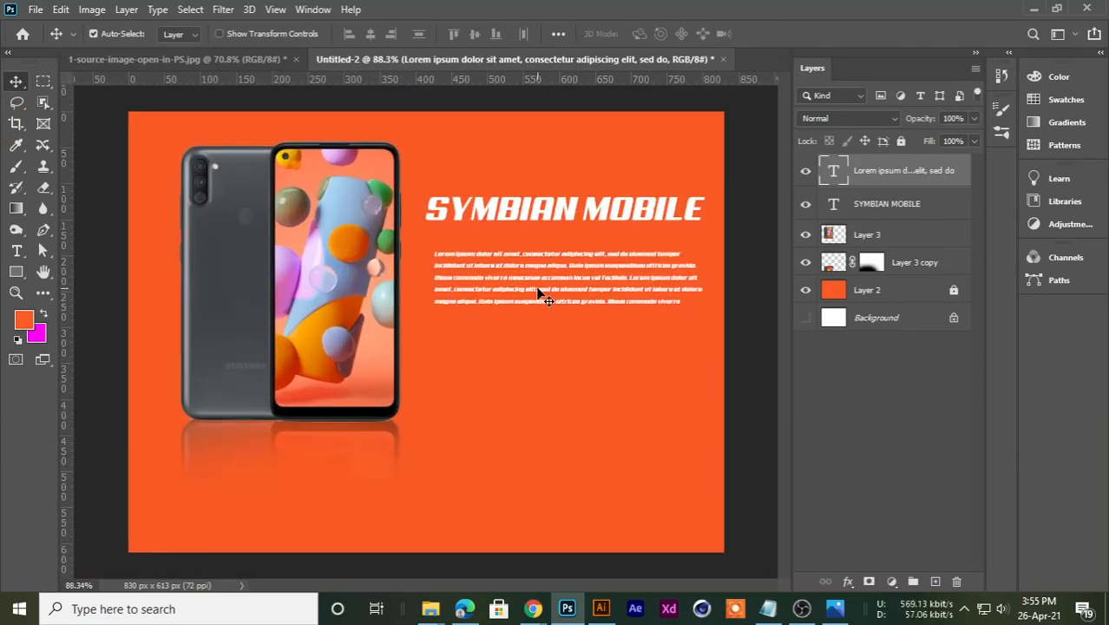
pyautogui.doubleClick(833, 171)
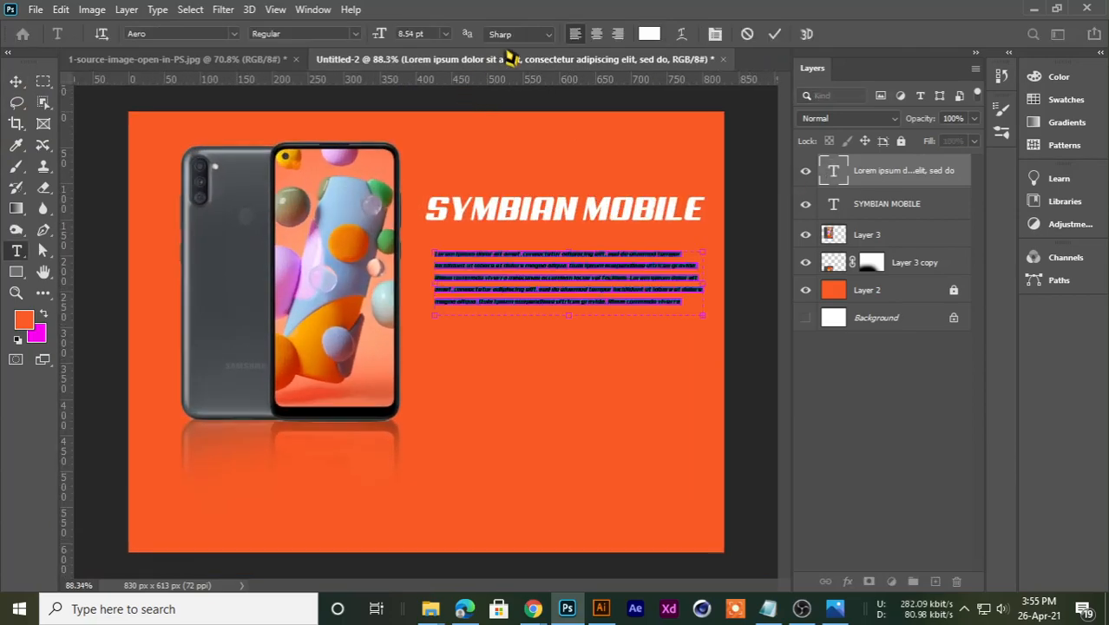
pyautogui.click(653, 34)
pyautogui.moveTo(593, 344); pyautogui.dragTo(592, 434)
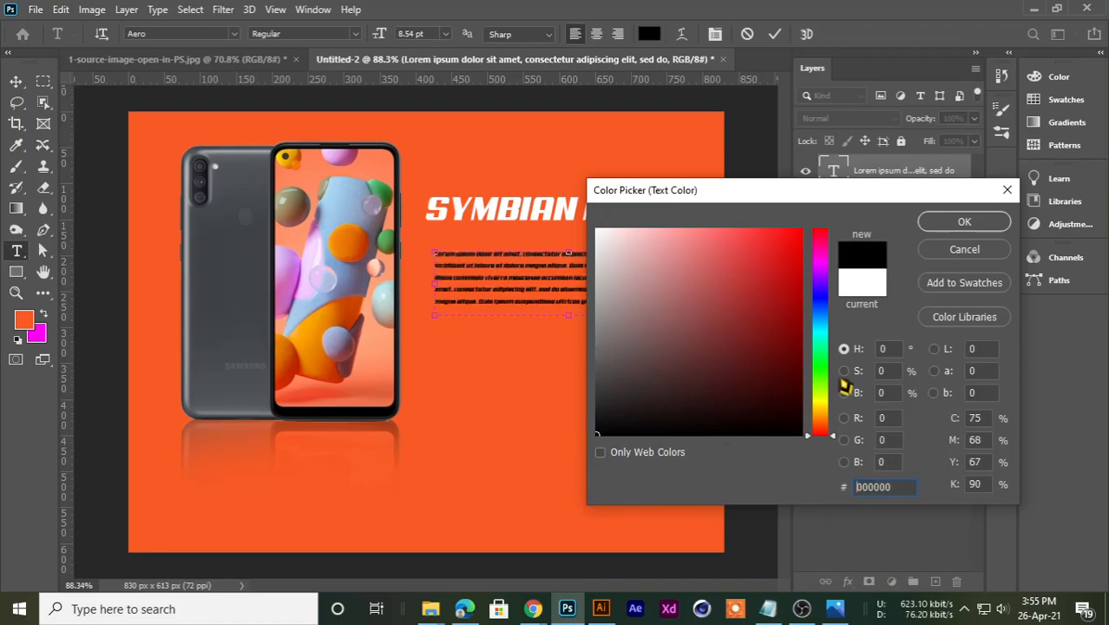
pyautogui.click(963, 224)
pyautogui.click(775, 34)
pyautogui.press('v')
pyautogui.scroll(-2, 680, 261)
pyautogui.scroll(3, 668, 274)
pyautogui.scroll(-2, 668, 275)
pyautogui.scroll(2, 550, 380)
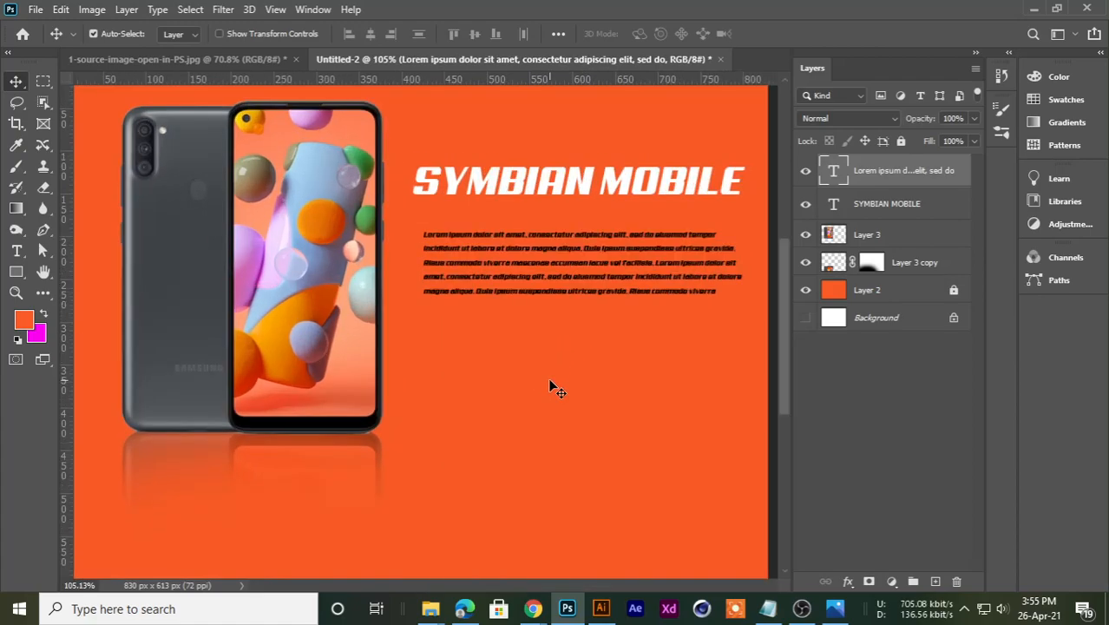
pyautogui.scroll(-1, 550, 380)
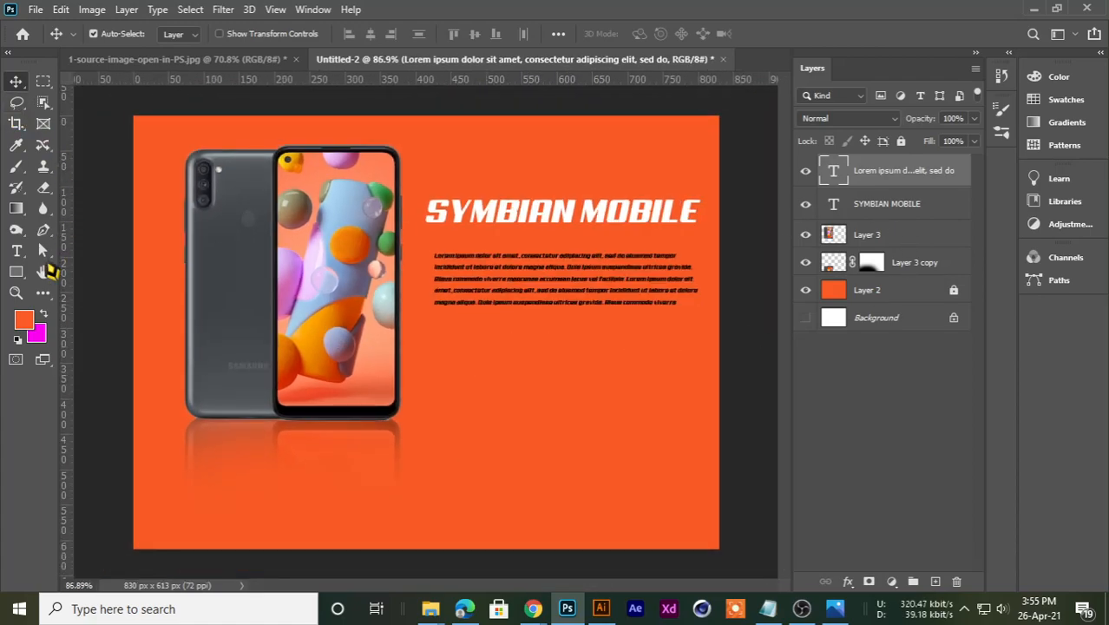
# Step: Draw a black rectangle about 340 by 72 px beneath the Lorem ipsum paragraph with the Rectangle tool
pyautogui.click(16, 272)
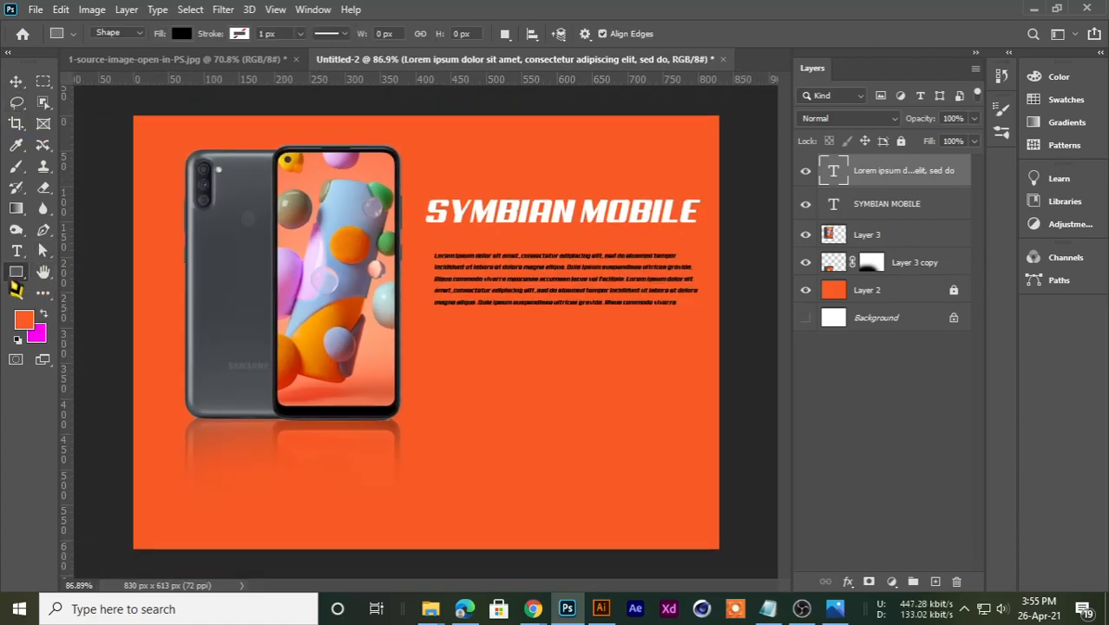
pyautogui.rightClick(20, 274)
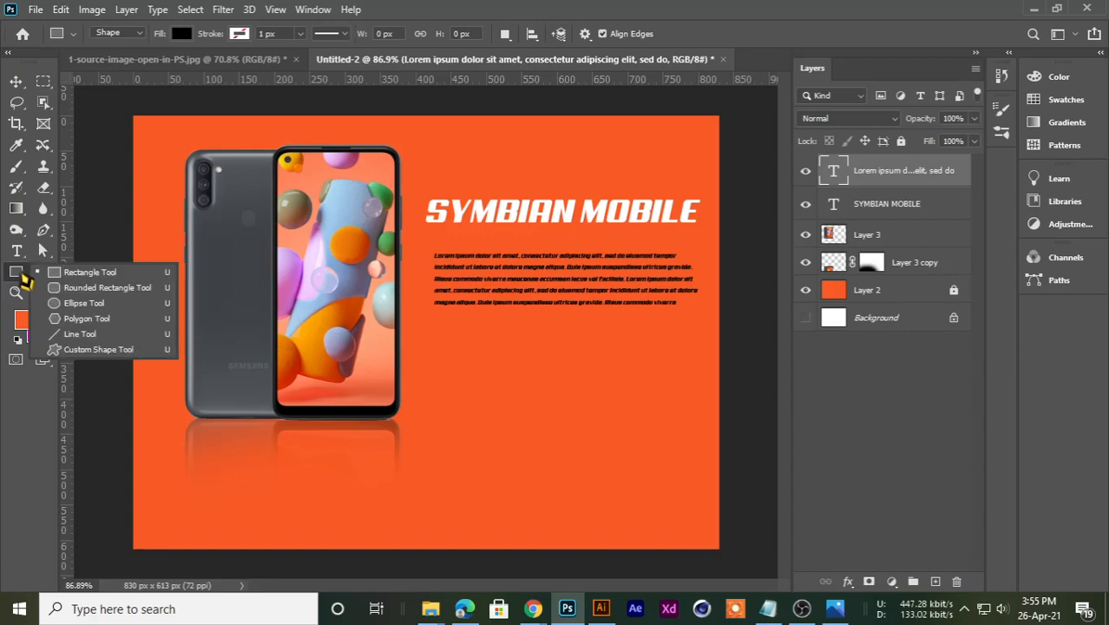
pyautogui.click(87, 272)
pyautogui.moveTo(443, 362); pyautogui.dragTo(683, 413)
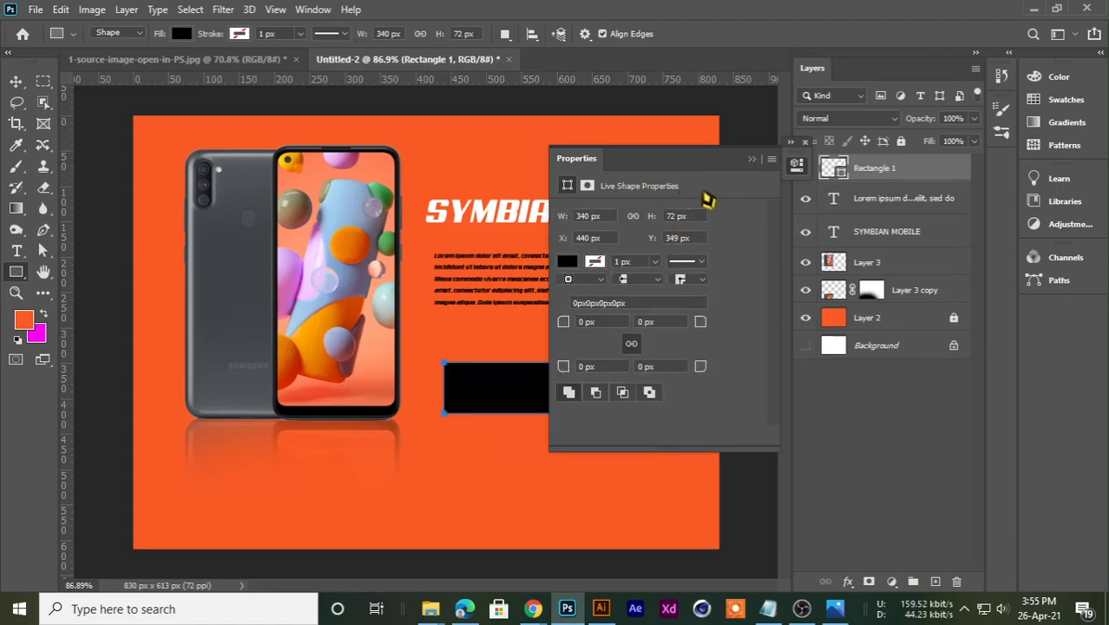
# Step: Round all four corners of the black rectangle to a 36 px radius
pyautogui.moveTo(673, 176); pyautogui.dragTo(835, 103)
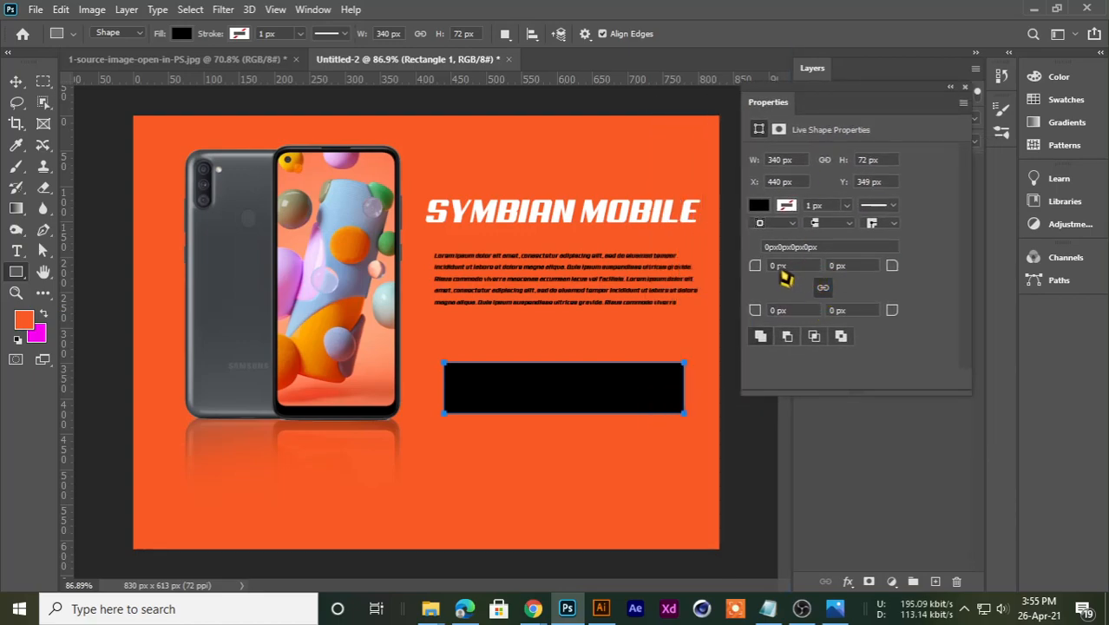
pyautogui.moveTo(758, 266); pyautogui.dragTo(784, 269)
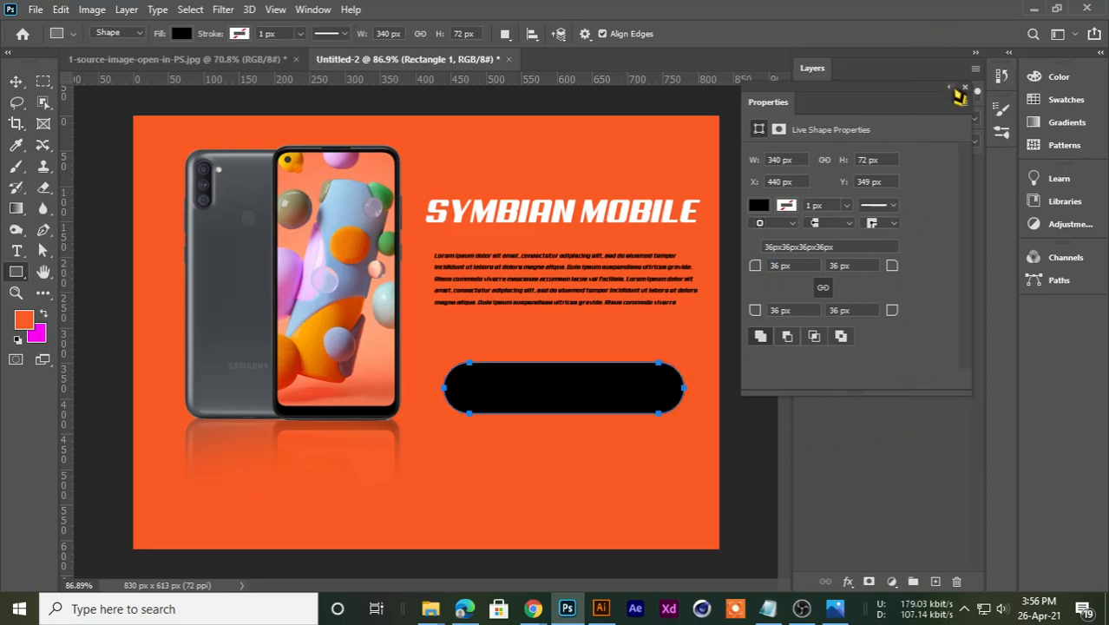
pyautogui.click(951, 89)
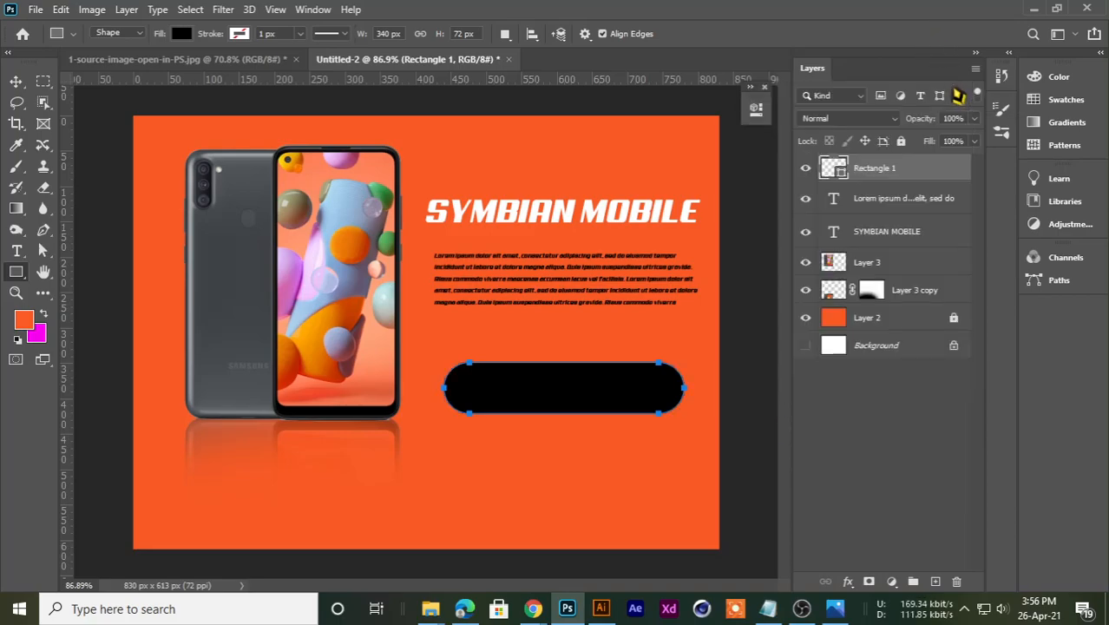
# Step: Change the rounded rectangle's fill to white (ffffff) and move it down near the banner's lower edge
pyautogui.doubleClick(835, 174)
pyautogui.click(596, 230)
pyautogui.click(950, 227)
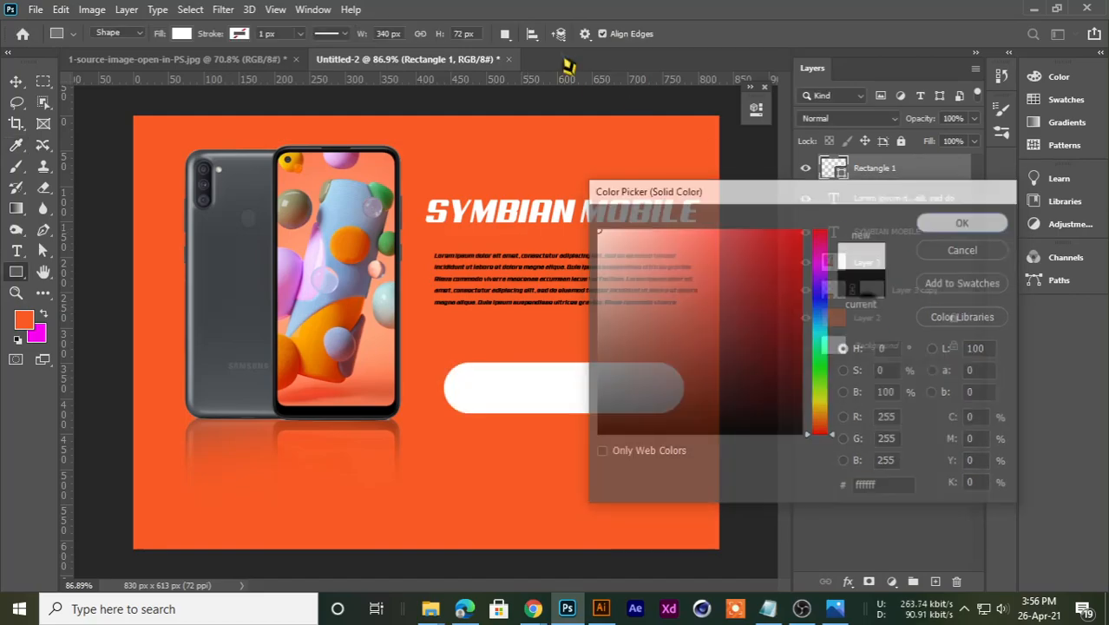
pyautogui.click(15, 81)
pyautogui.moveTo(549, 411); pyautogui.dragTo(556, 497)
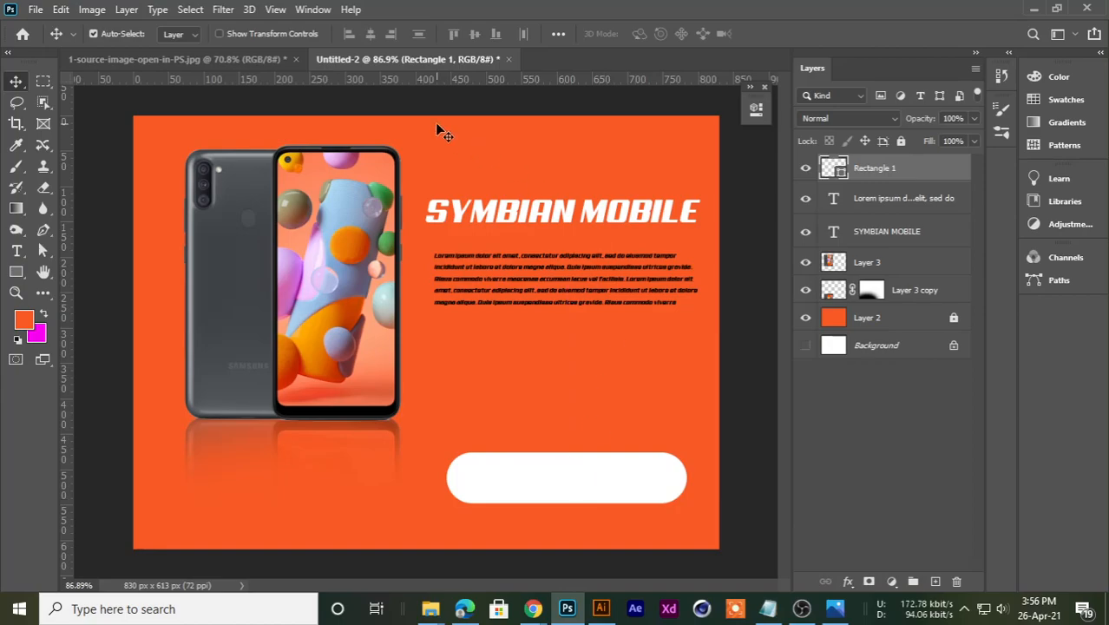
# Step: Draw a second white rectangle about 250 by 96 px between the paragraph and the white button shape
pyautogui.click(16, 272)
pyautogui.rightClick(16, 274)
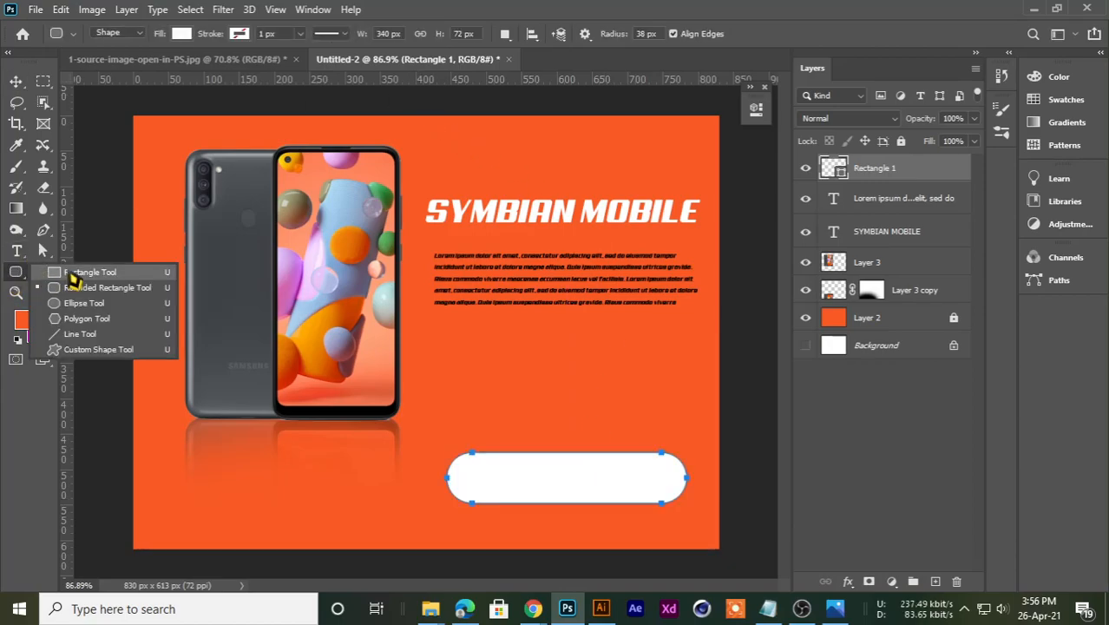
pyautogui.click(74, 272)
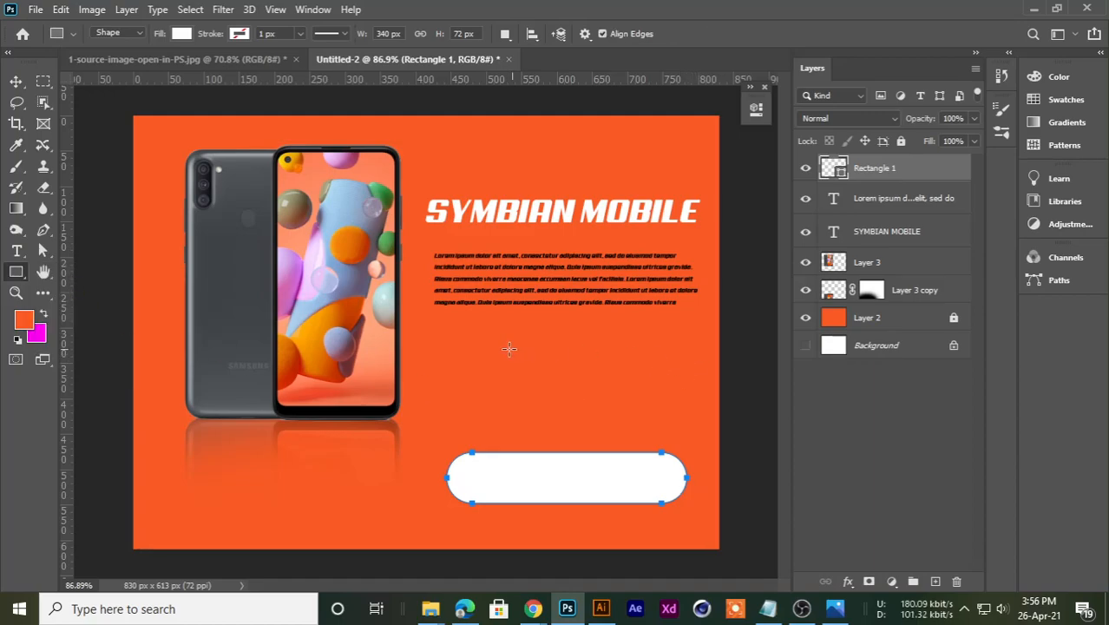
pyautogui.moveTo(466, 330); pyautogui.dragTo(642, 396)
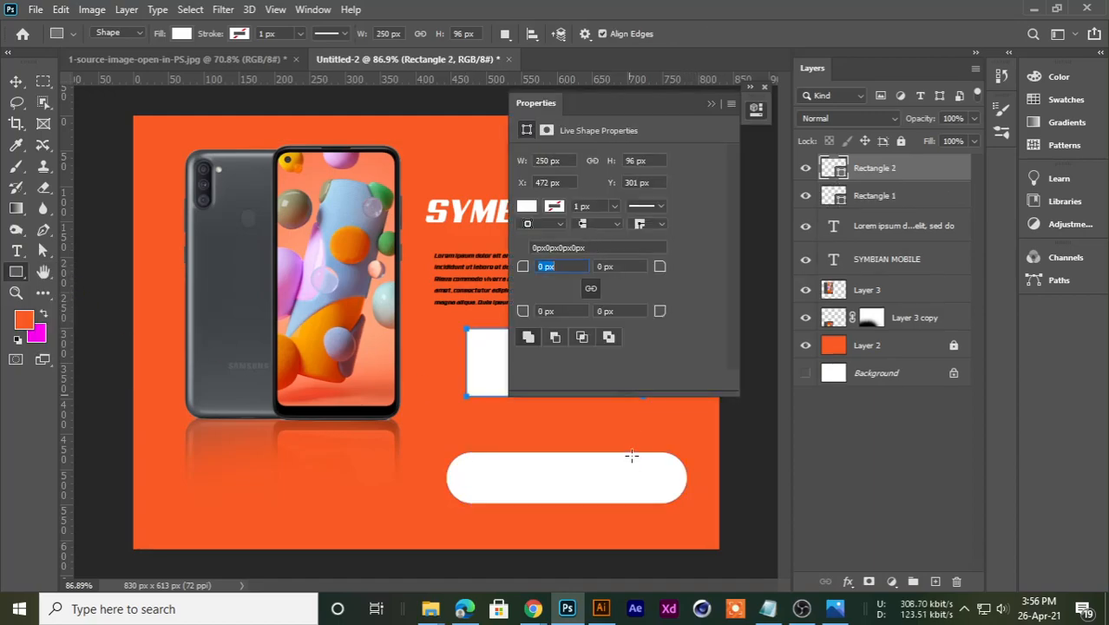
# Step: Round all four corners of the second white rectangle using its linked corner radii
pyautogui.moveTo(660, 108); pyautogui.dragTo(792, 108)
pyautogui.moveTo(690, 92); pyautogui.dragTo(862, 67)
pyautogui.moveTo(861, 62); pyautogui.dragTo(841, 91)
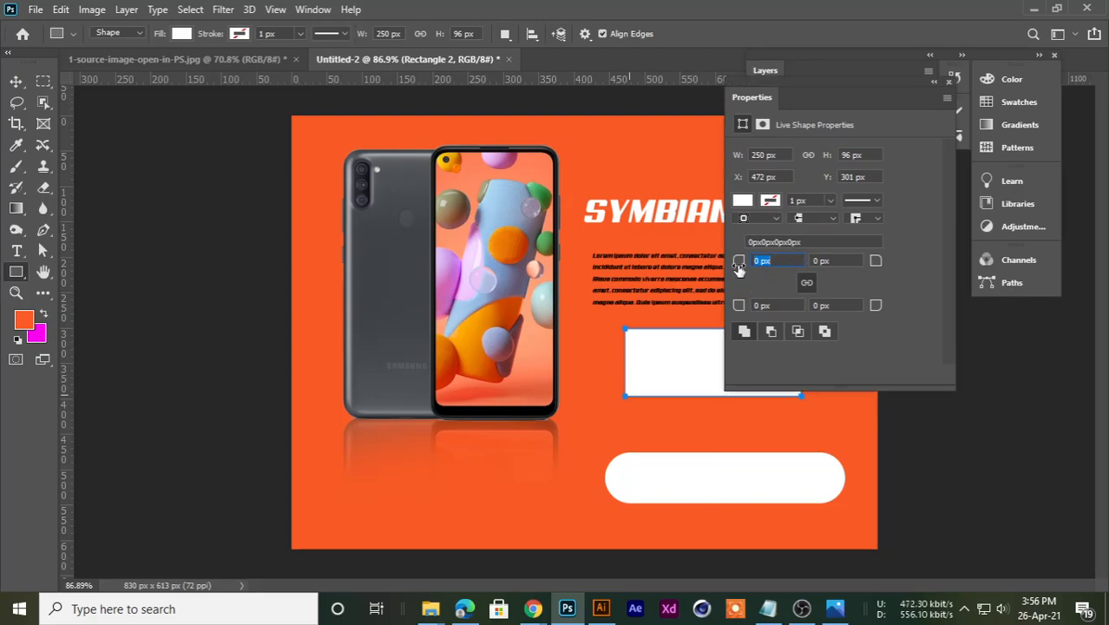
pyautogui.moveTo(753, 270); pyautogui.dragTo(774, 282)
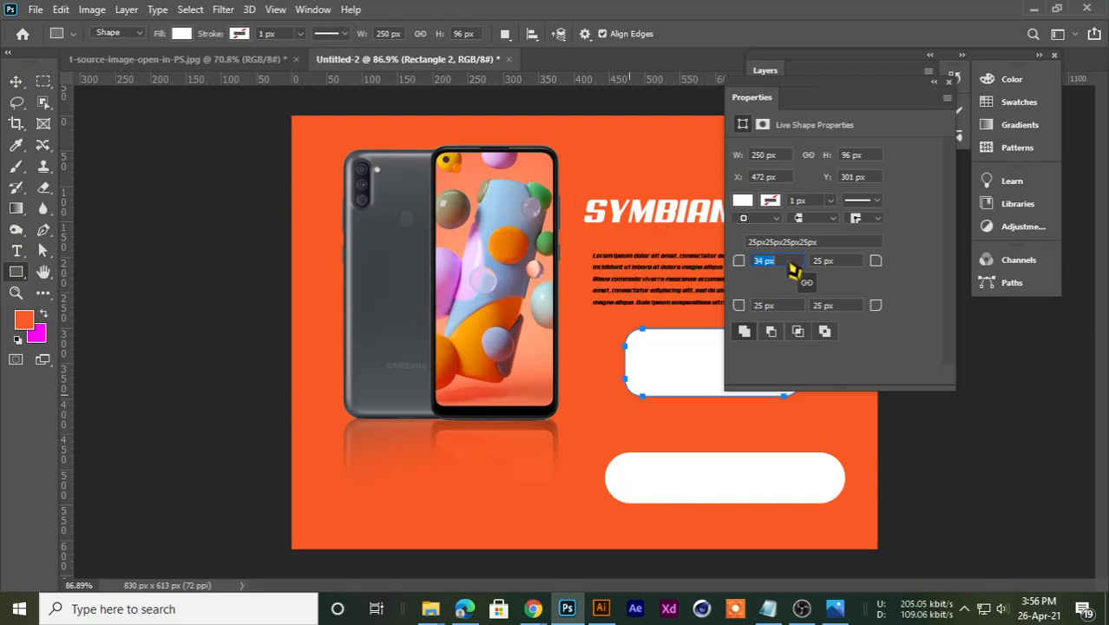
pyautogui.moveTo(787, 272); pyautogui.dragTo(721, 272)
pyautogui.click(934, 82)
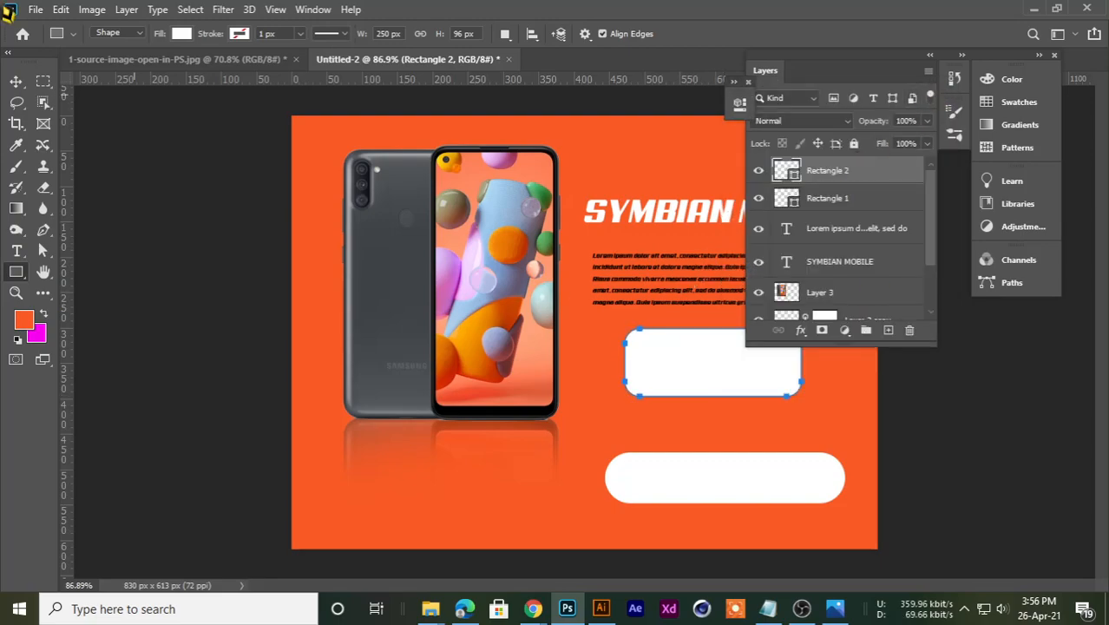
# Step: Delete the second rounded rectangle between the paragraph and the white button shape
pyautogui.click(15, 81)
pyautogui.moveTo(895, 89); pyautogui.dragTo(997, 79)
pyautogui.press('Delete')
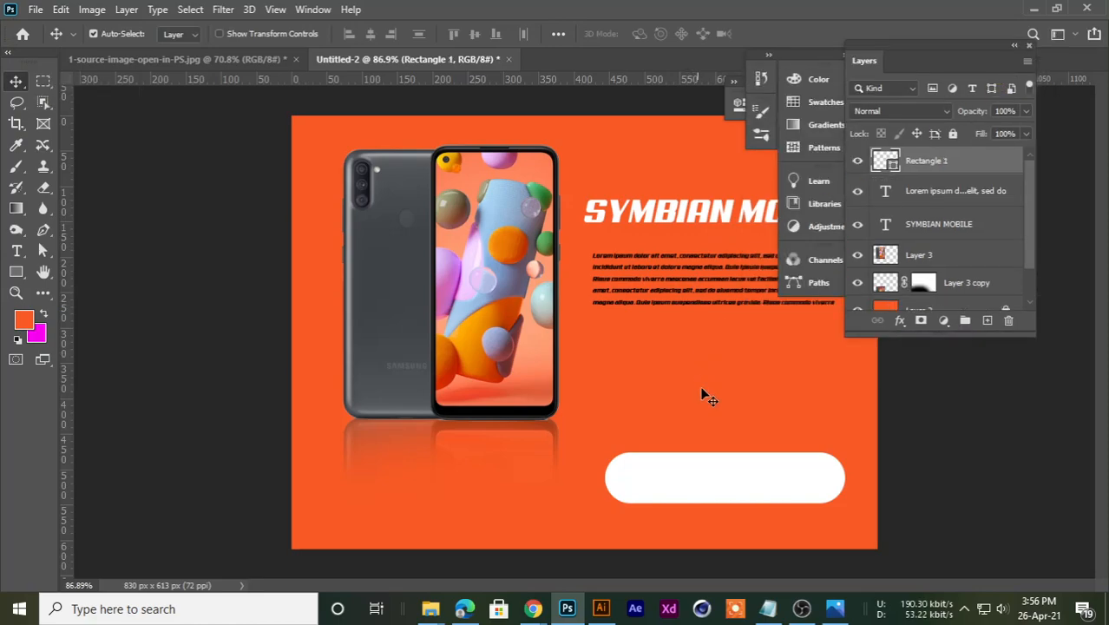
# Step: Nudge the white button shape up slightly and add the text SHOP NOW above it
pyautogui.moveTo(716, 484); pyautogui.dragTo(717, 475)
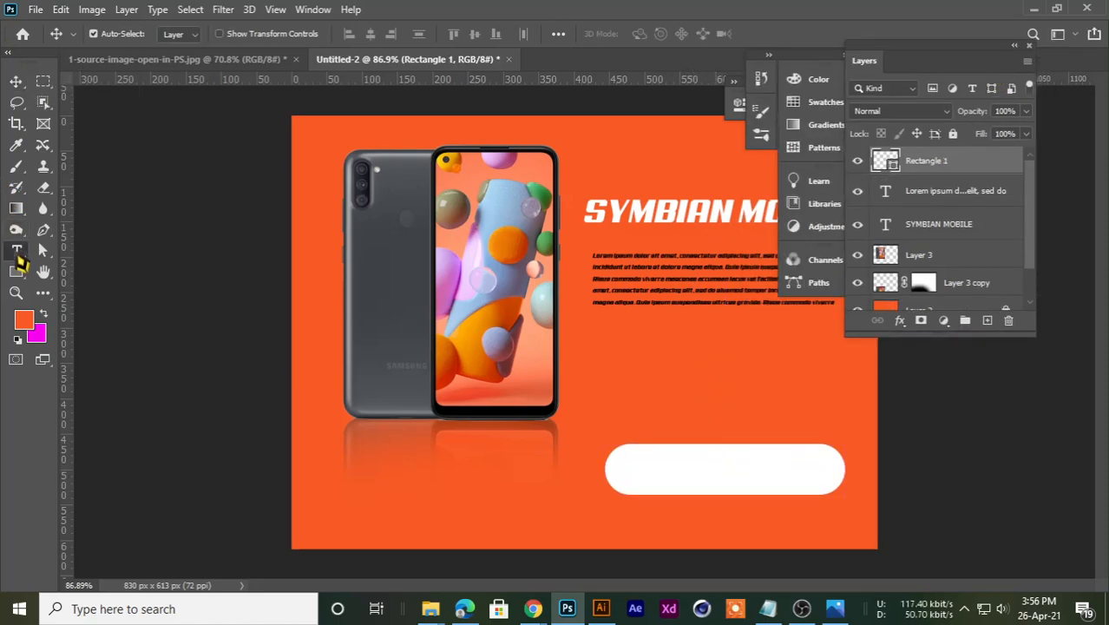
pyautogui.click(16, 251)
pyautogui.click(639, 377)
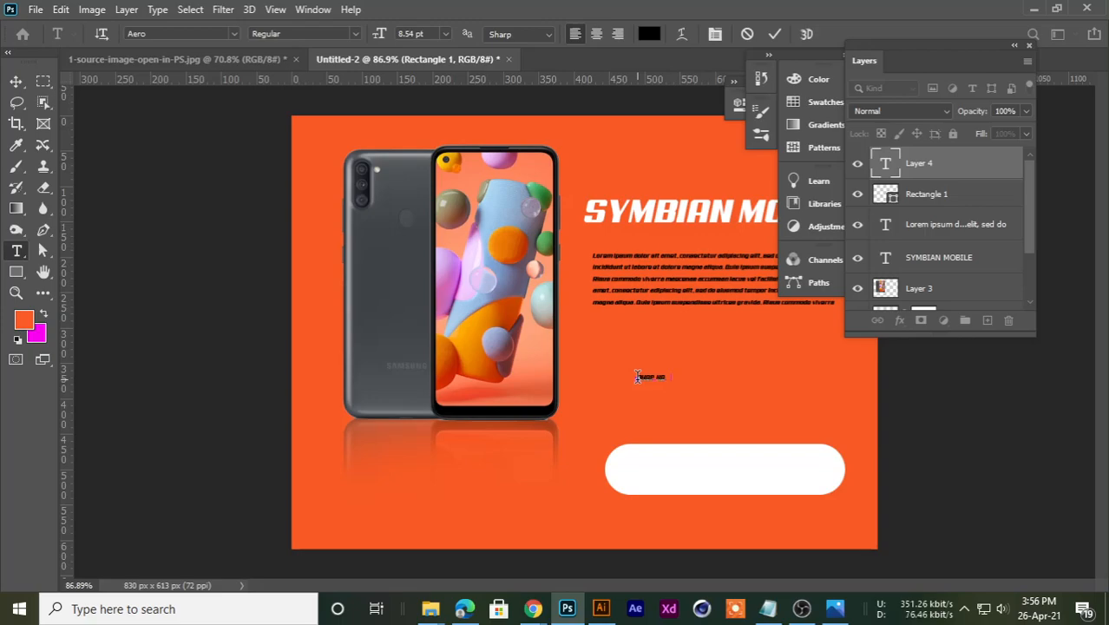
pyautogui.write('SHOP NOW')
pyautogui.click(775, 34)
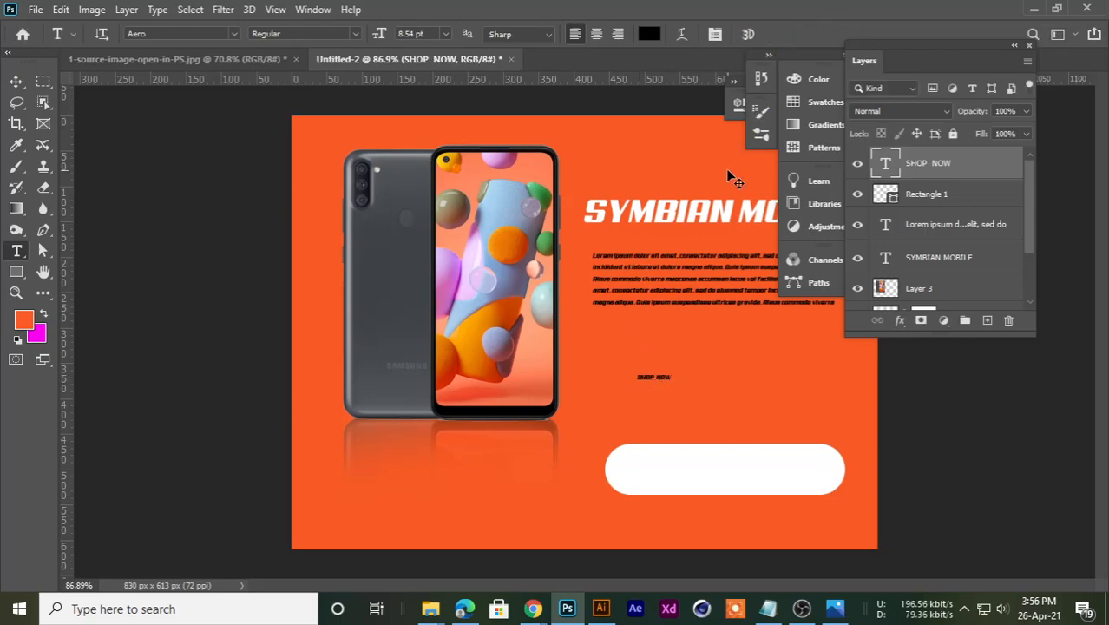
pyautogui.click(16, 81)
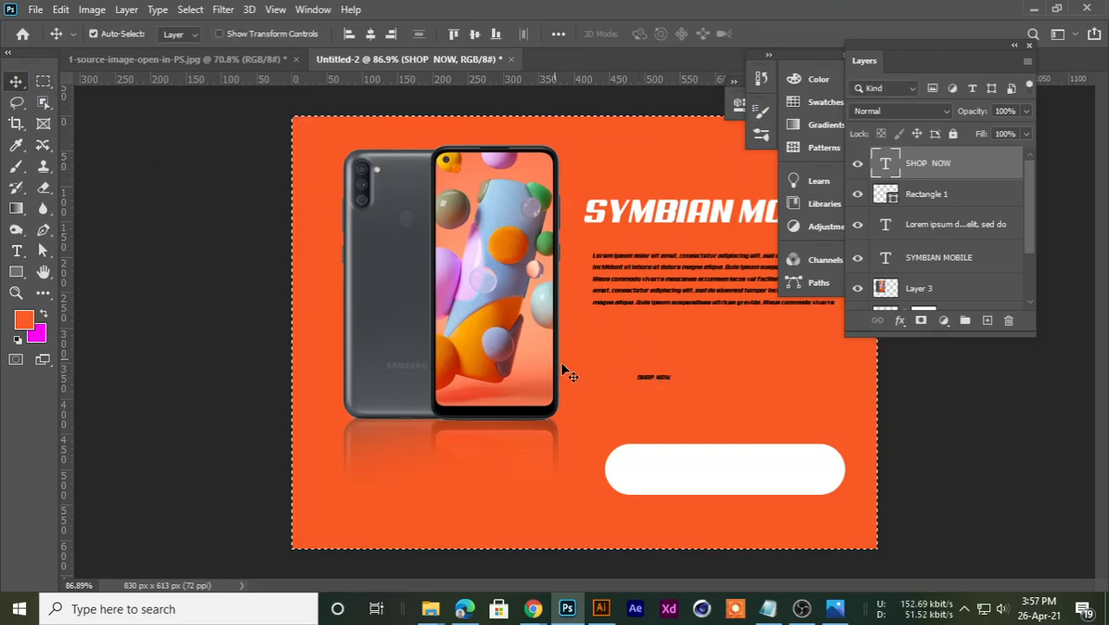
pyautogui.hotkey('ctrl', 'd')
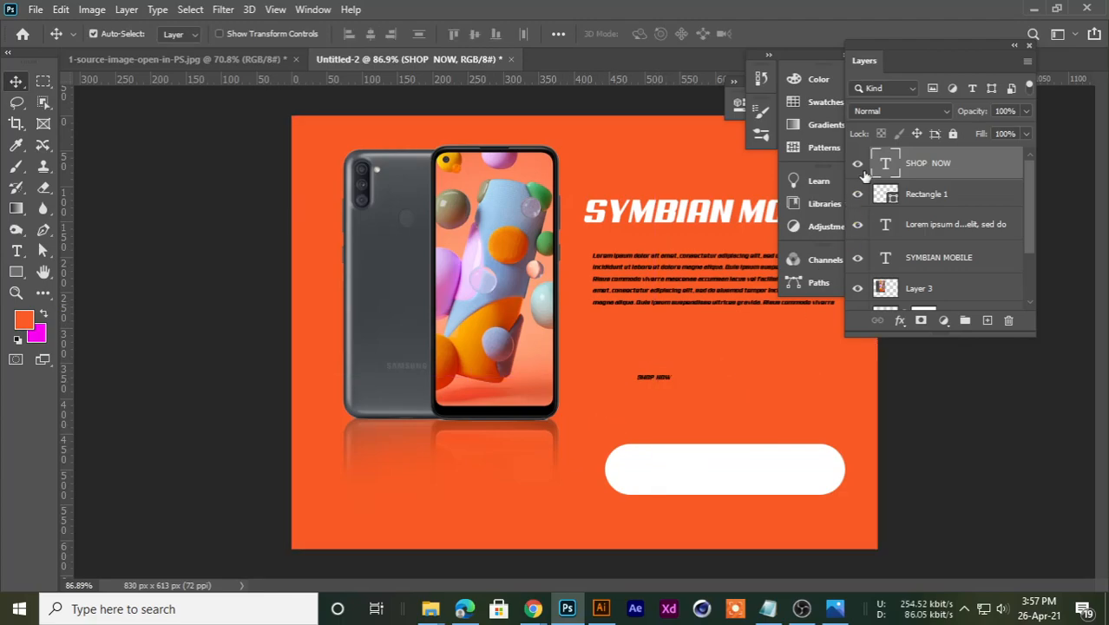
# Step: Set the SHOP NOW text's font to Aldo the Apache and its size to 44.54 pt
pyautogui.doubleClick(886, 163)
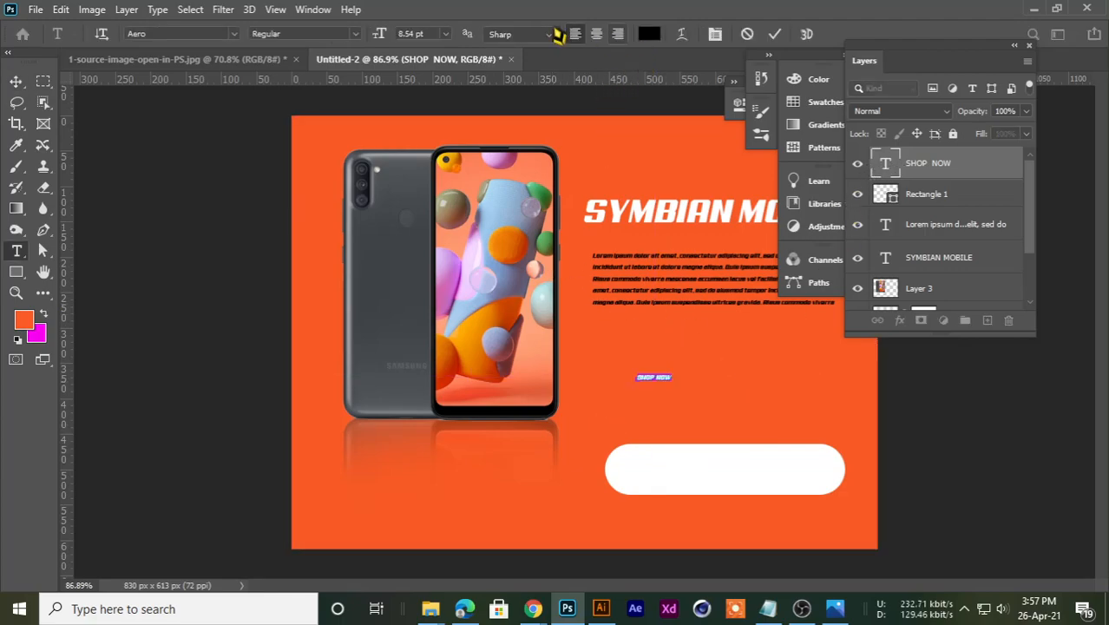
pyautogui.click(219, 33)
pyautogui.press('Down')
pyautogui.press('Down')
pyautogui.press('Down')
pyautogui.press('Down')
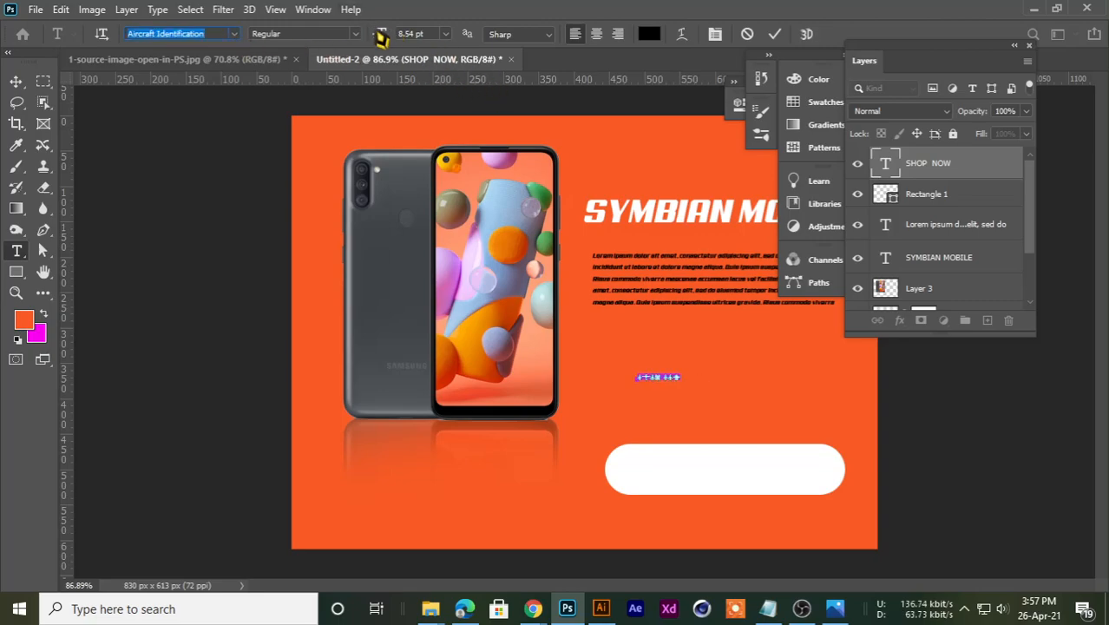
pyautogui.moveTo(379, 34); pyautogui.dragTo(412, 34)
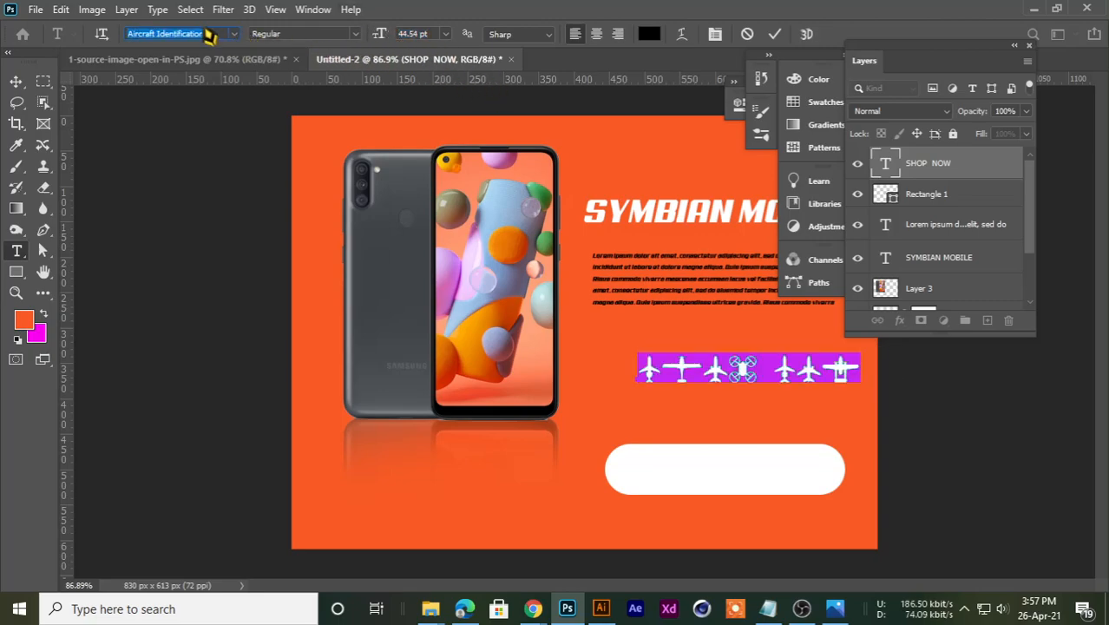
pyautogui.scroll(-3, 208, 36)
pyautogui.scroll(-4, 206, 38)
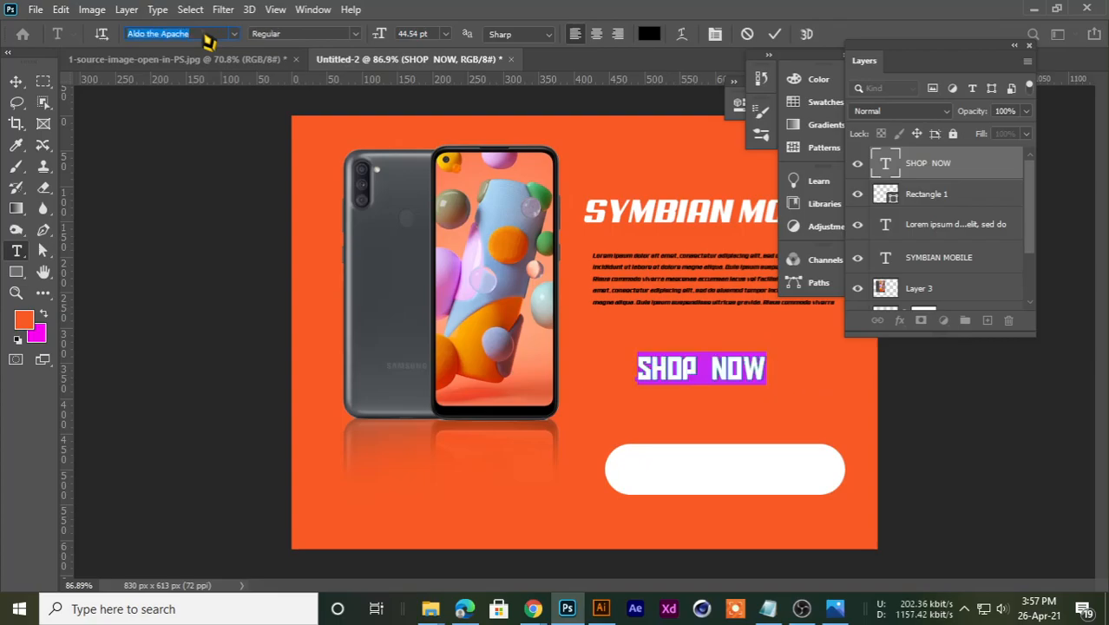
# Step: Move the SHOP NOW text onto the white button and scale it up to about 250 px wide
pyautogui.click(16, 81)
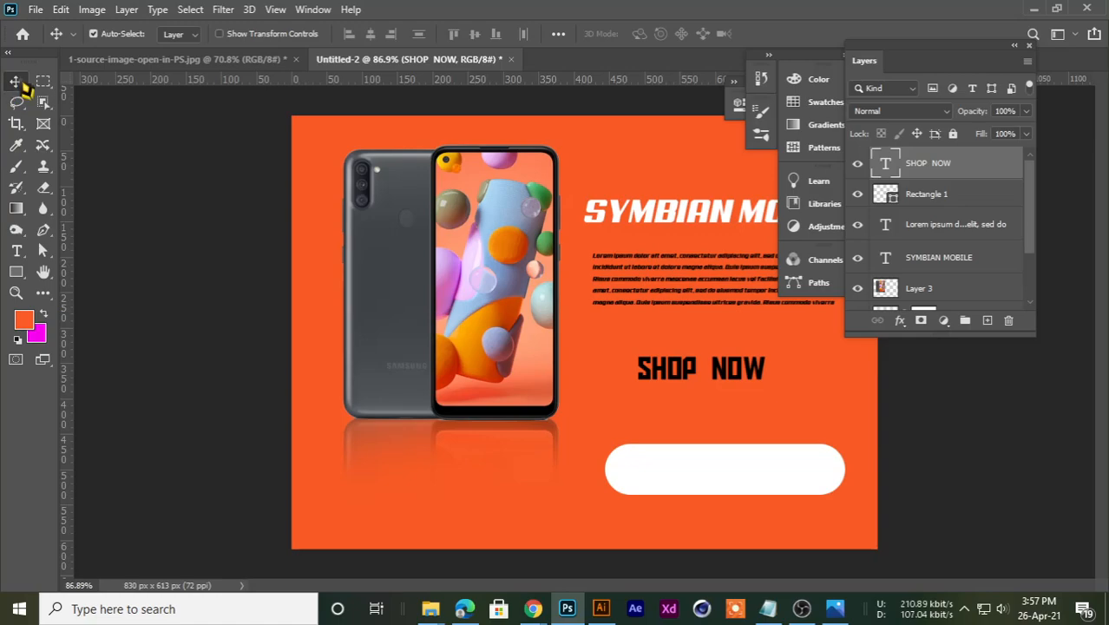
pyautogui.moveTo(695, 382); pyautogui.dragTo(718, 482)
pyautogui.hotkey('ctrl', 't')
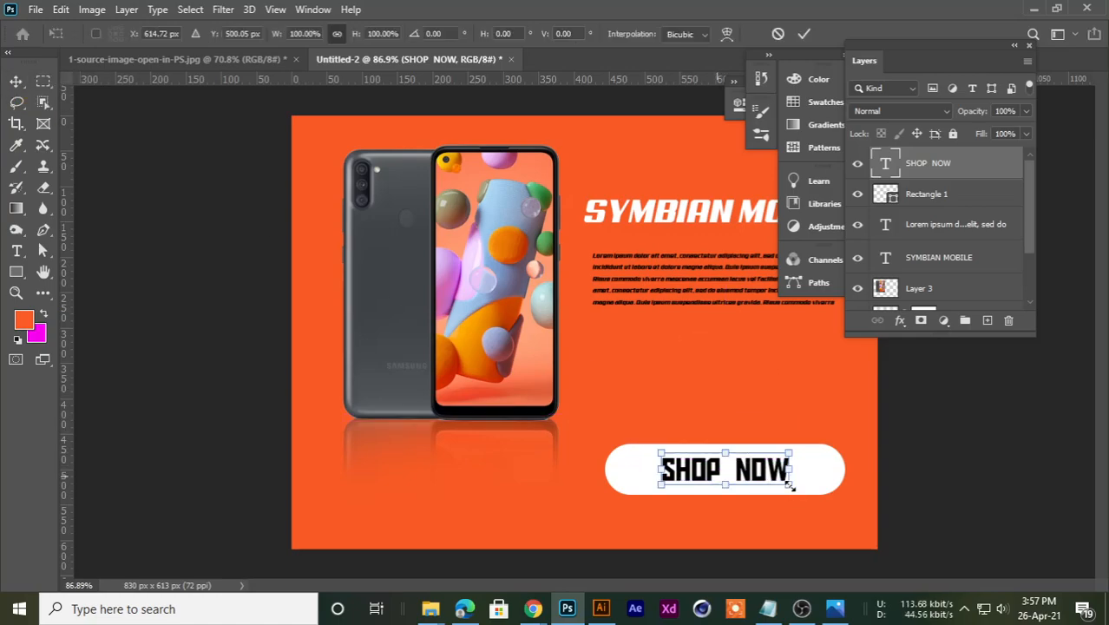
pyautogui.moveTo(792, 486); pyautogui.dragTo(813, 489)
pyautogui.press('Return')
pyautogui.scroll(-4, 744, 406)
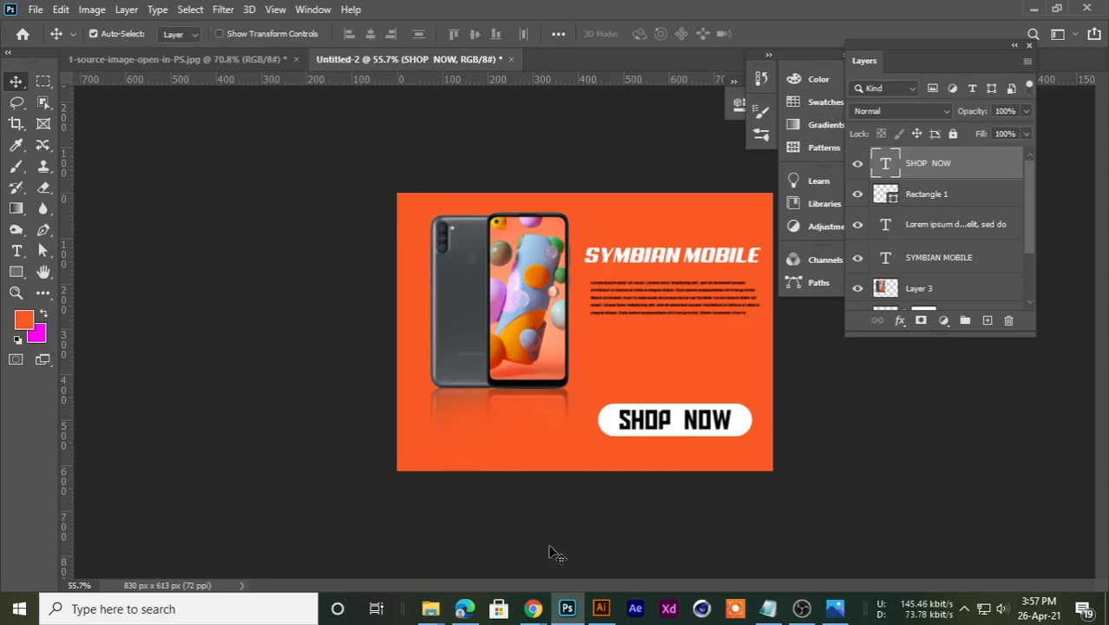
# Step: Switch to Chrome to check the Google Meet call and the mobile product image results, then return to Photoshop
pyautogui.moveTo(534, 608)
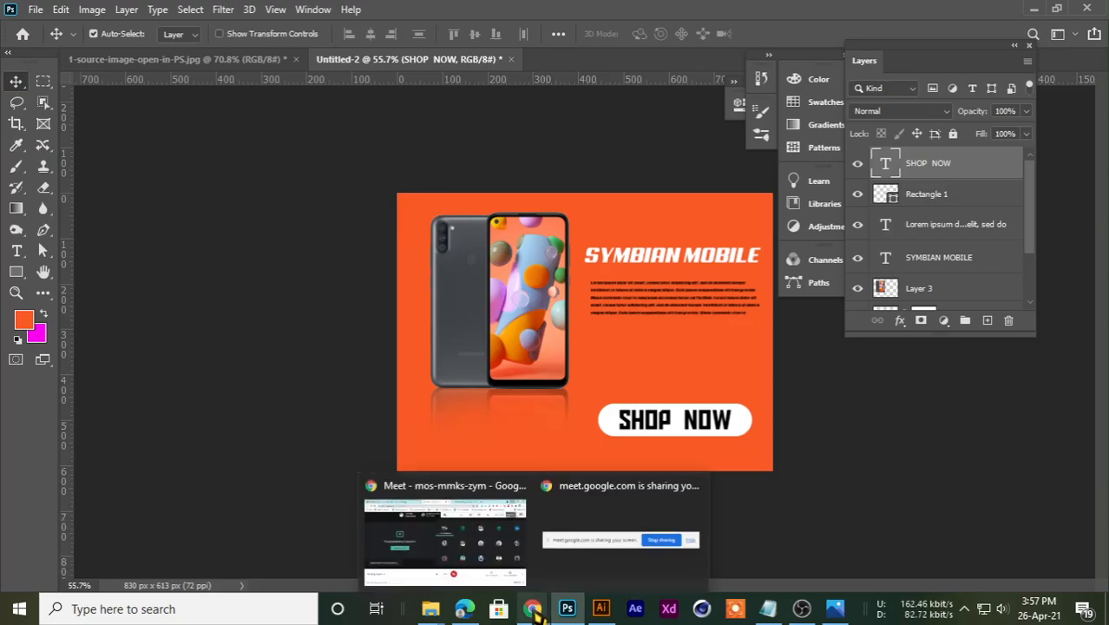
pyautogui.click(445, 533)
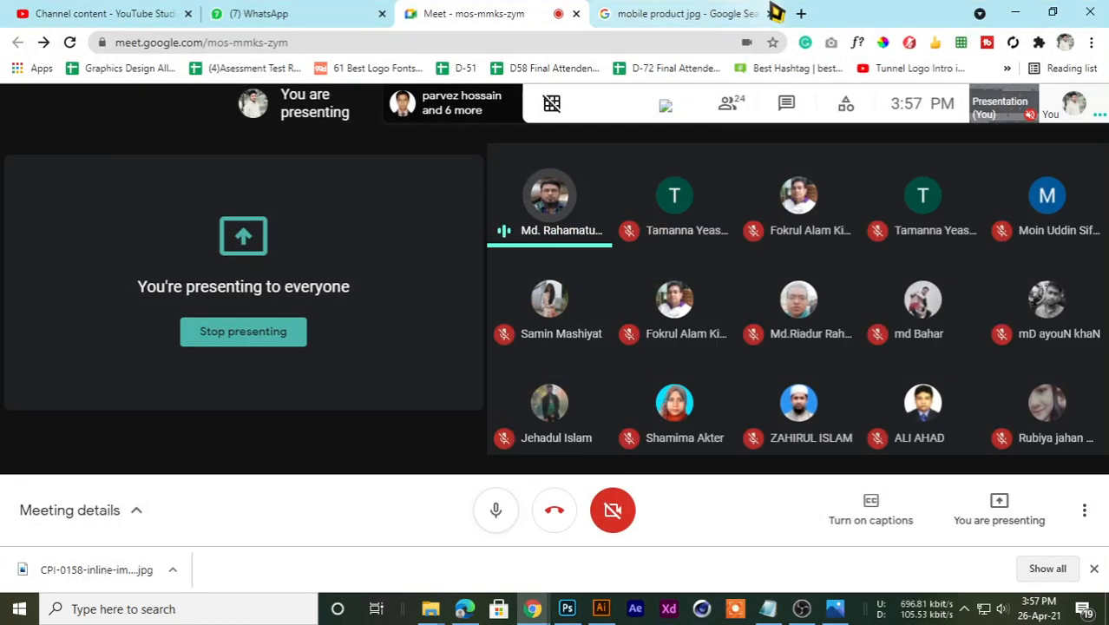
pyautogui.click(727, 12)
pyautogui.click(453, 11)
pyautogui.click(646, 12)
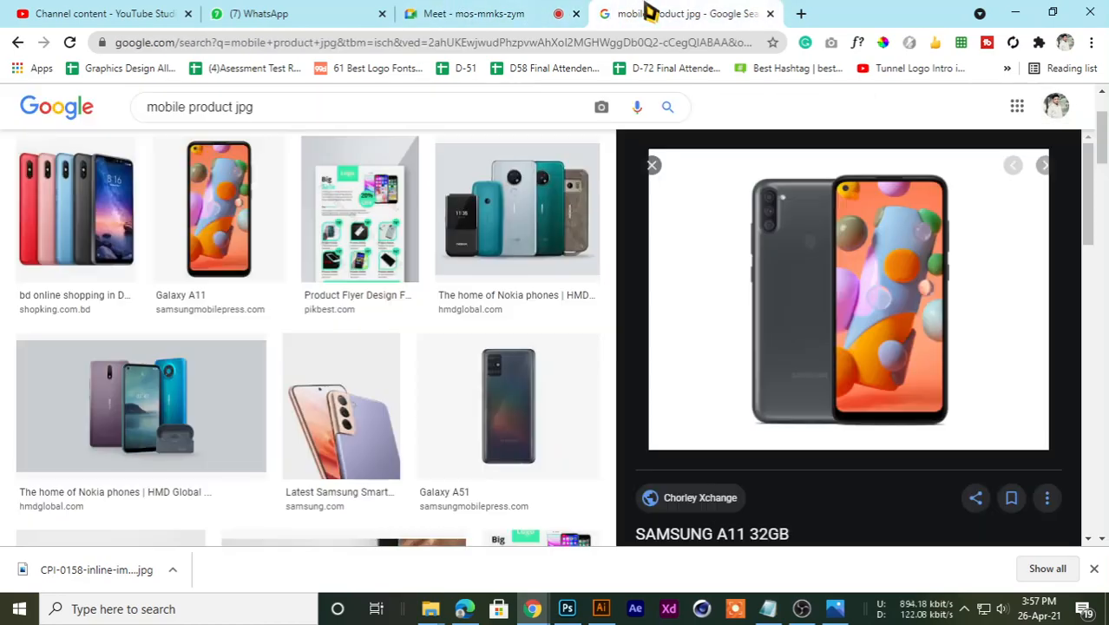
pyautogui.click(445, 11)
pyautogui.click(349, 11)
pyautogui.click(502, 12)
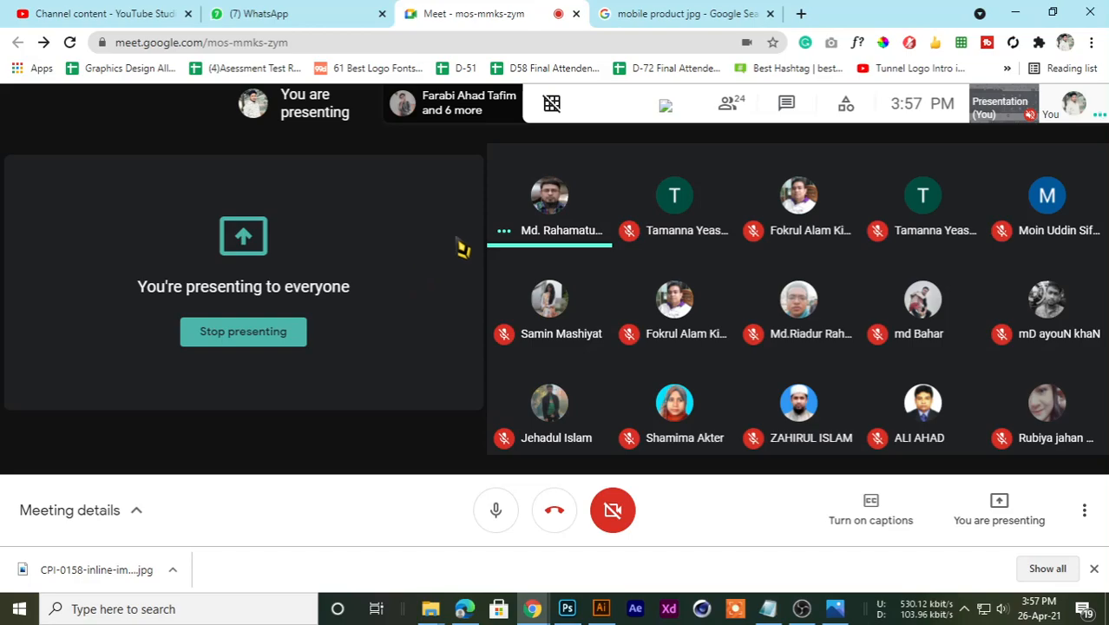
pyautogui.click(1015, 12)
pyautogui.scroll(5, 576, 316)
pyautogui.scroll(-5, 674, 387)
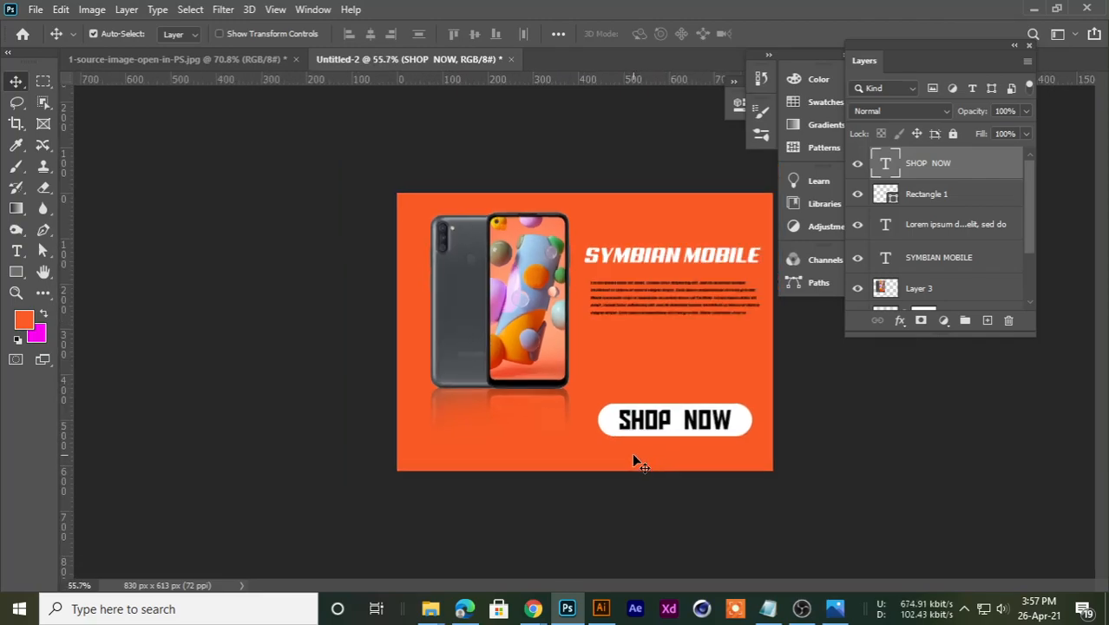
pyautogui.scroll(2, 633, 454)
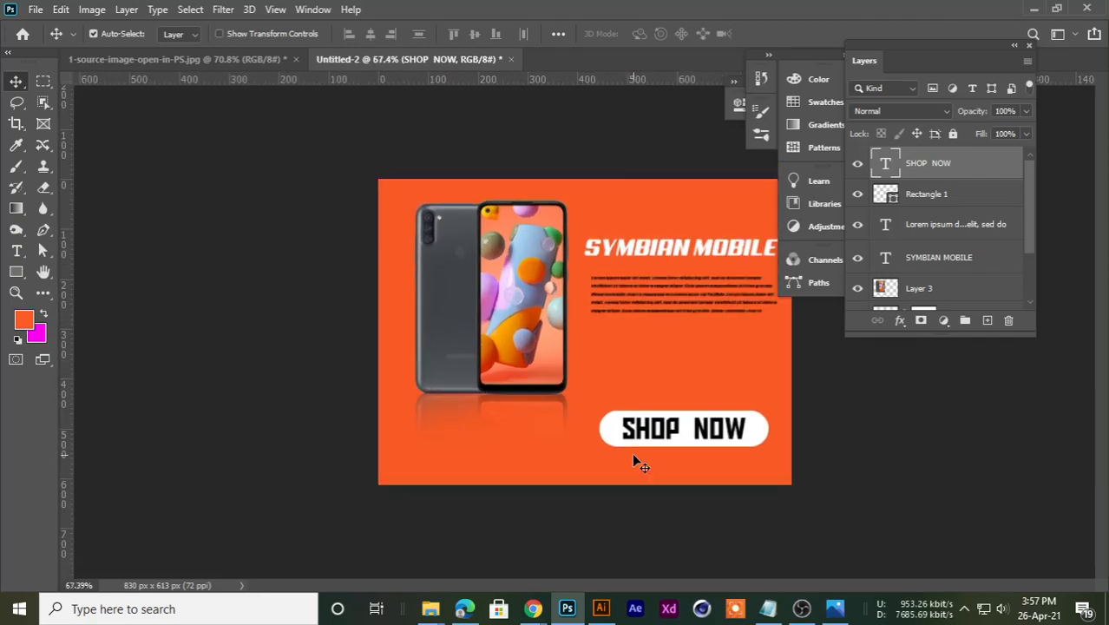
pyautogui.scroll(1, 630, 460)
pyautogui.scroll(-1, 629, 460)
pyautogui.scroll(1, 630, 461)
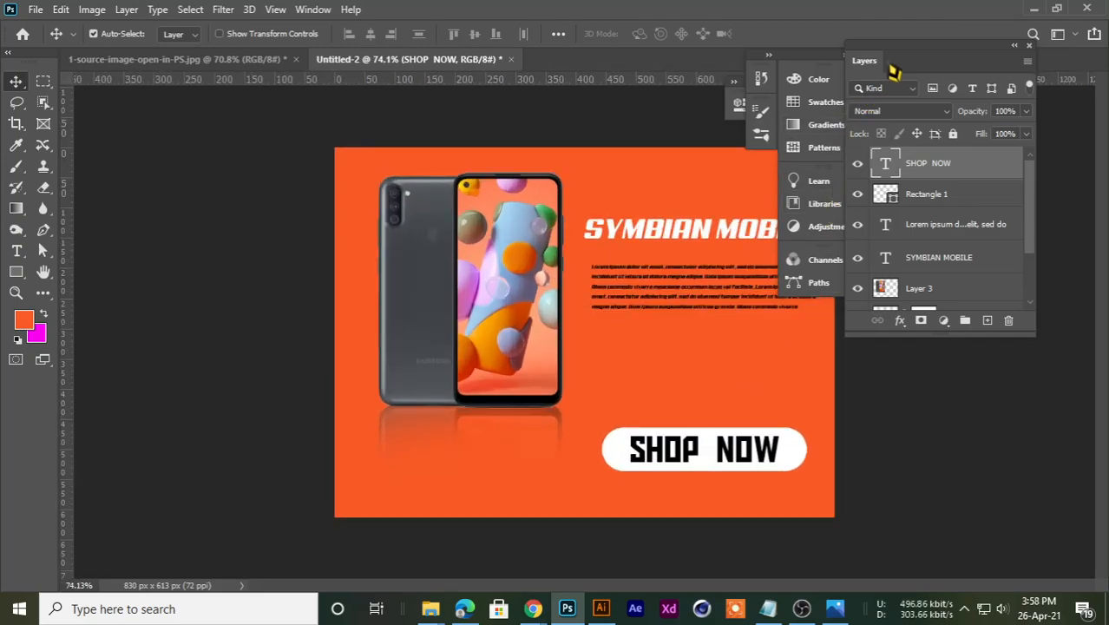
# Step: Move the floating Layers, Color and Properties panel groups away so they no longer cover the banner
pyautogui.moveTo(885, 55); pyautogui.dragTo(957, 146)
pyautogui.moveTo(816, 62); pyautogui.dragTo(915, 129)
pyautogui.moveTo(737, 92); pyautogui.dragTo(997, 166)
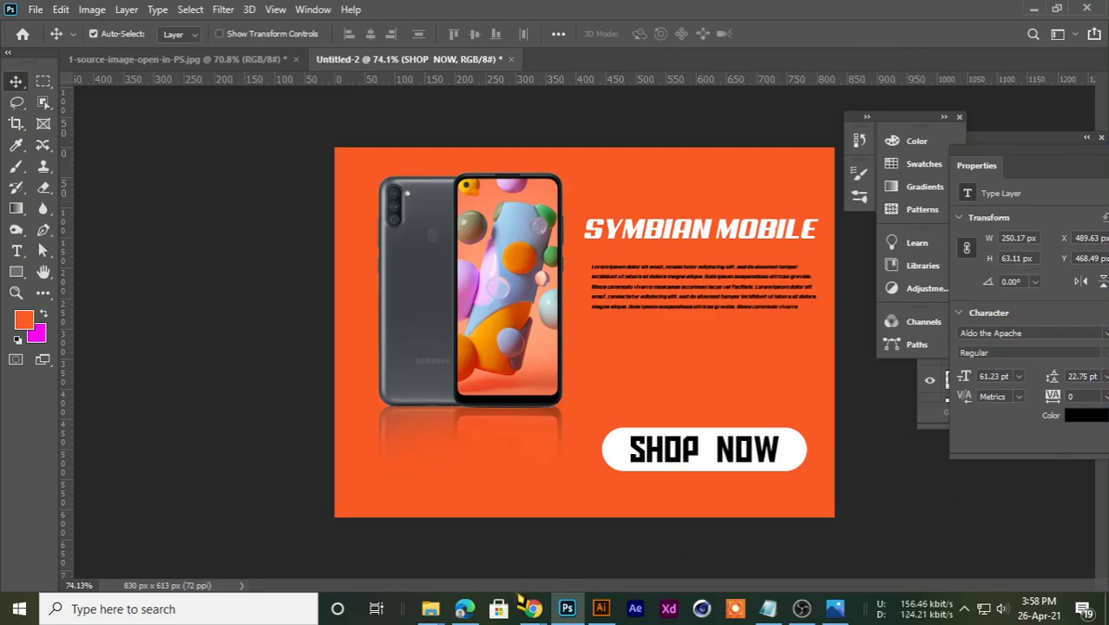
# Step: Deselect the SHOP NOW text layer and rearrange the floating panels so the Layers list is fully visible
pyautogui.moveTo(534, 608)
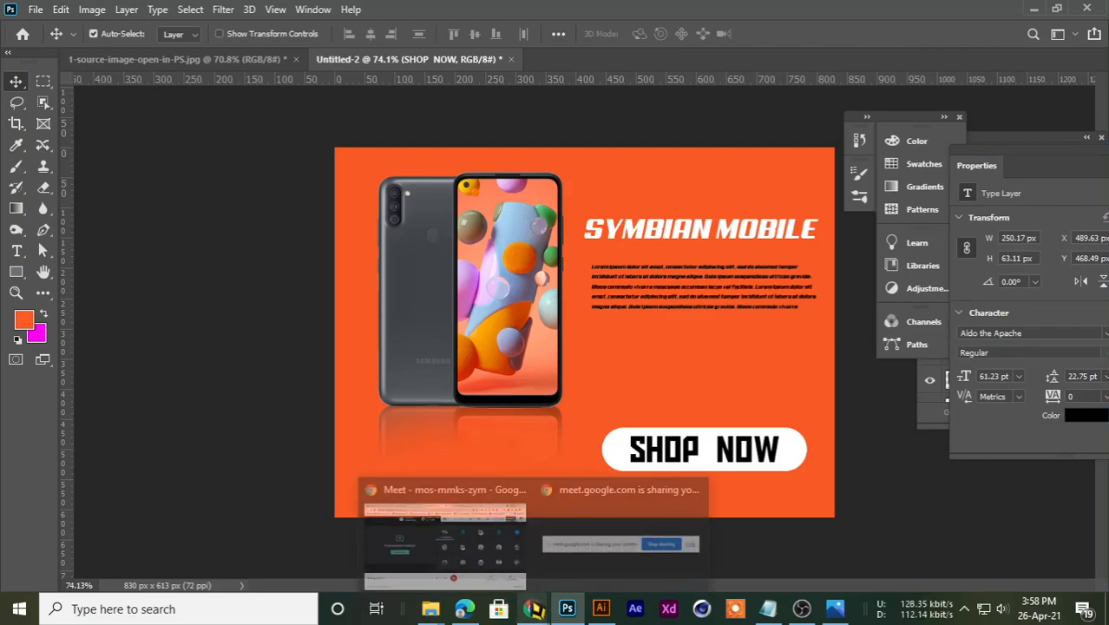
pyautogui.click(241, 367)
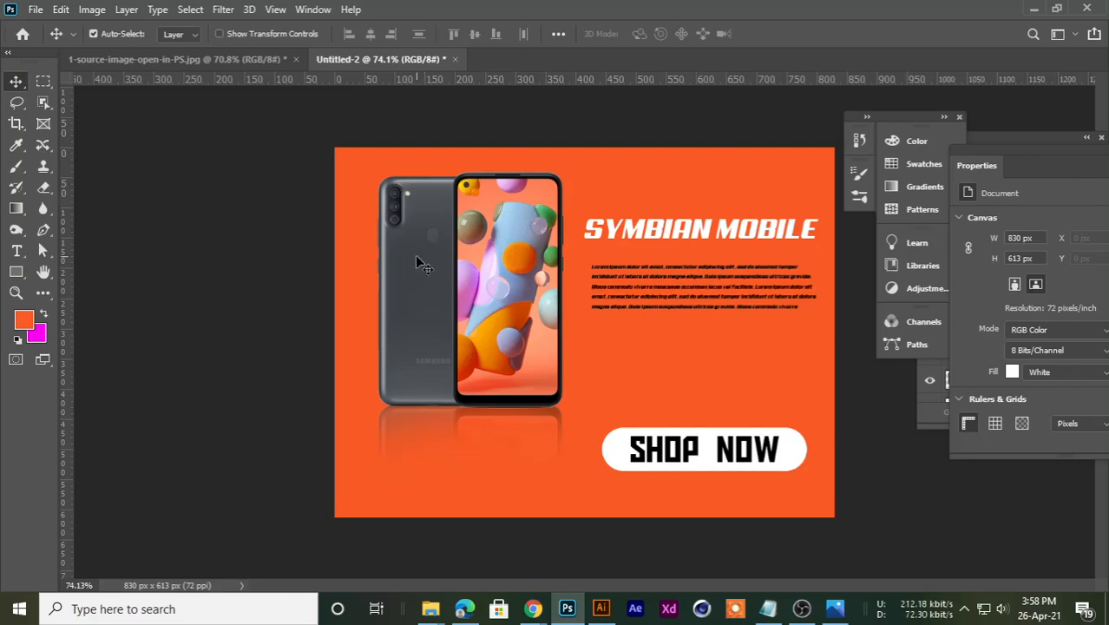
pyautogui.moveTo(1012, 163); pyautogui.dragTo(816, 111)
pyautogui.moveTo(998, 156); pyautogui.dragTo(775, 104)
# Step: Select Layer 3 and Layer 3 copy together and move the phone with its reflection to about X 27 px, Y 112 px
pyautogui.scroll(-3, 787, 274)
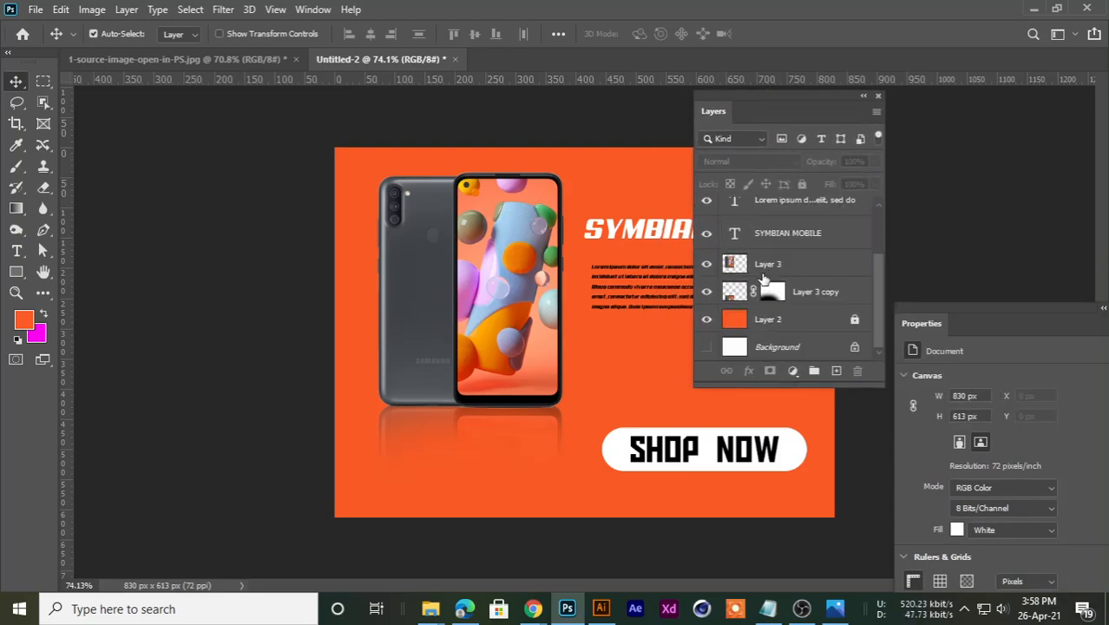
pyautogui.scroll(3, 757, 292)
pyautogui.scroll(-2, 763, 292)
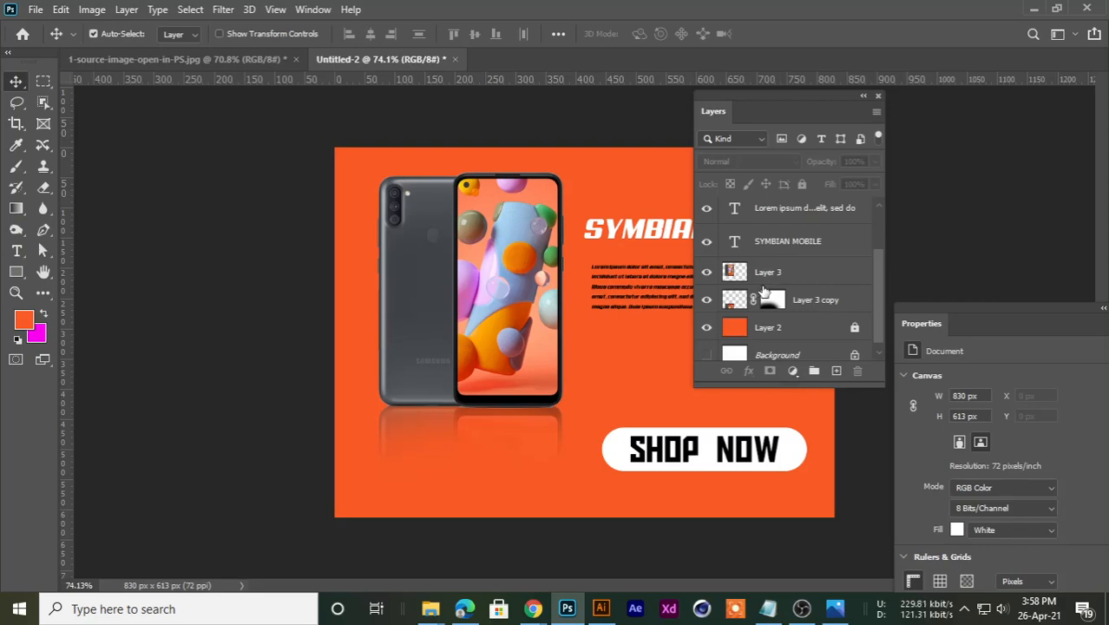
pyautogui.click(768, 271)
pyautogui.keyDown('shift'); pyautogui.click(815, 299); pyautogui.keyUp('shift')
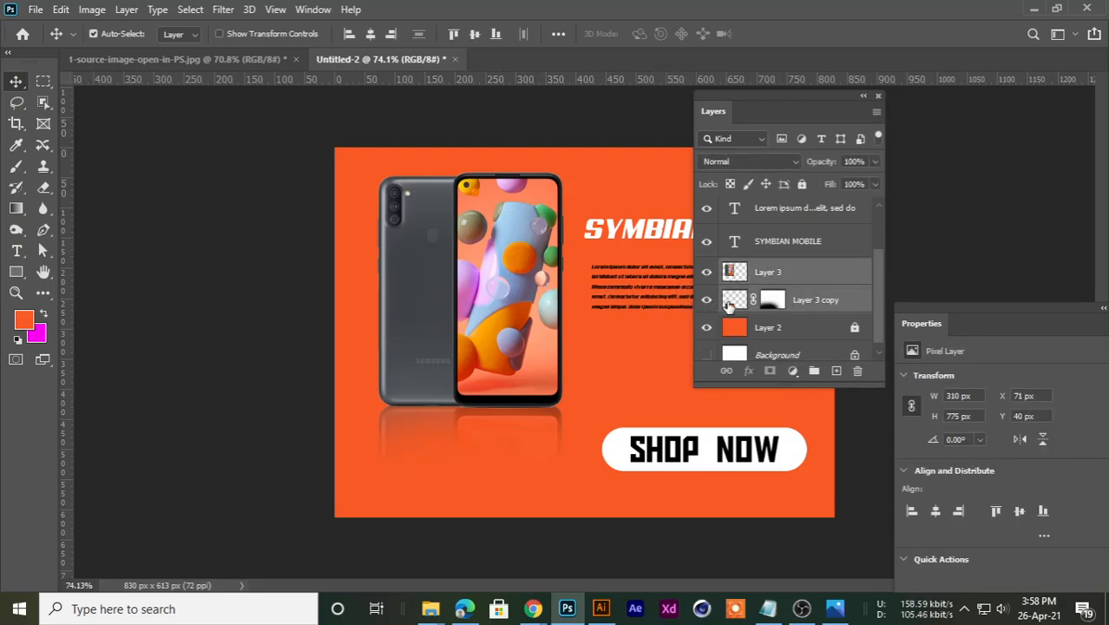
pyautogui.moveTo(520, 295); pyautogui.dragTo(451, 261)
pyautogui.hotkey('ctrl', 'z')
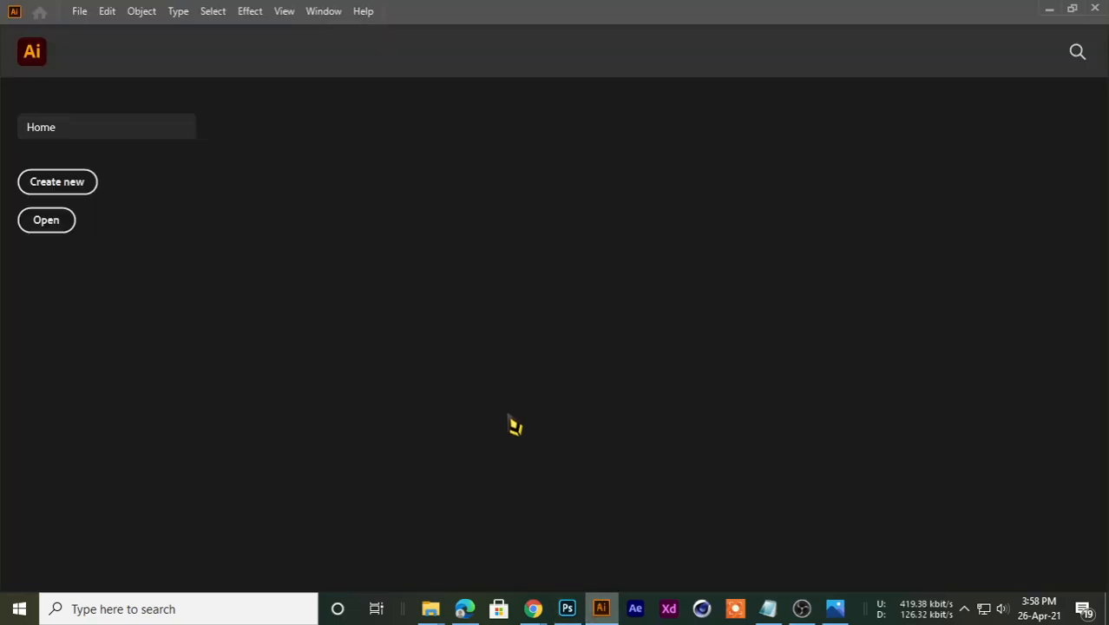
# Step: Create a new 550 x 370 px RGB document in Illustrator with one artboard
pyautogui.click(47, 188)
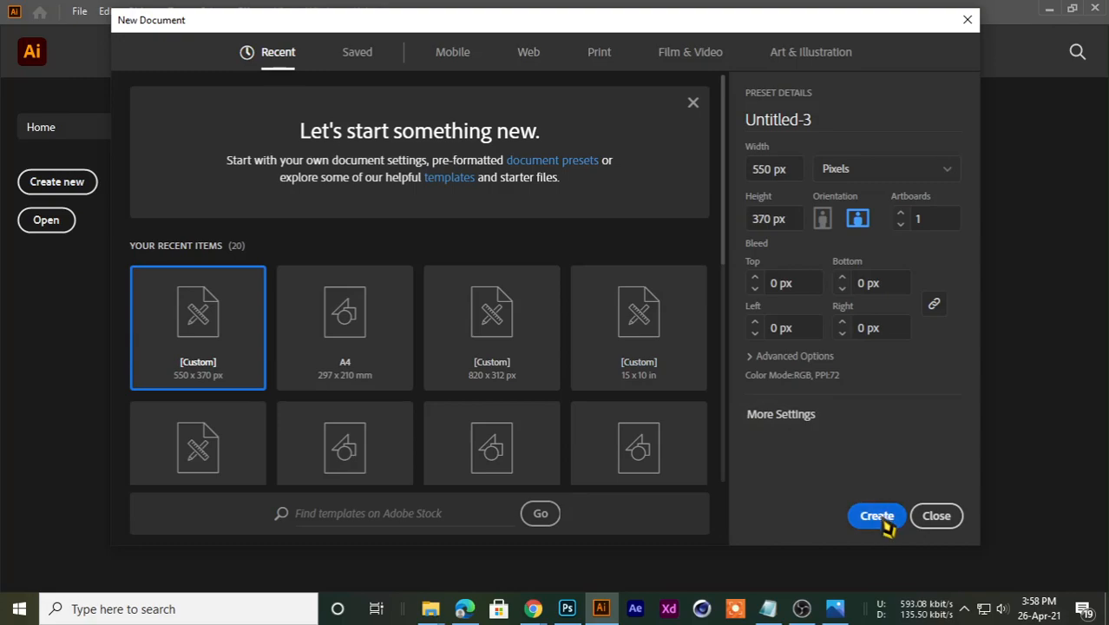
pyautogui.click(881, 515)
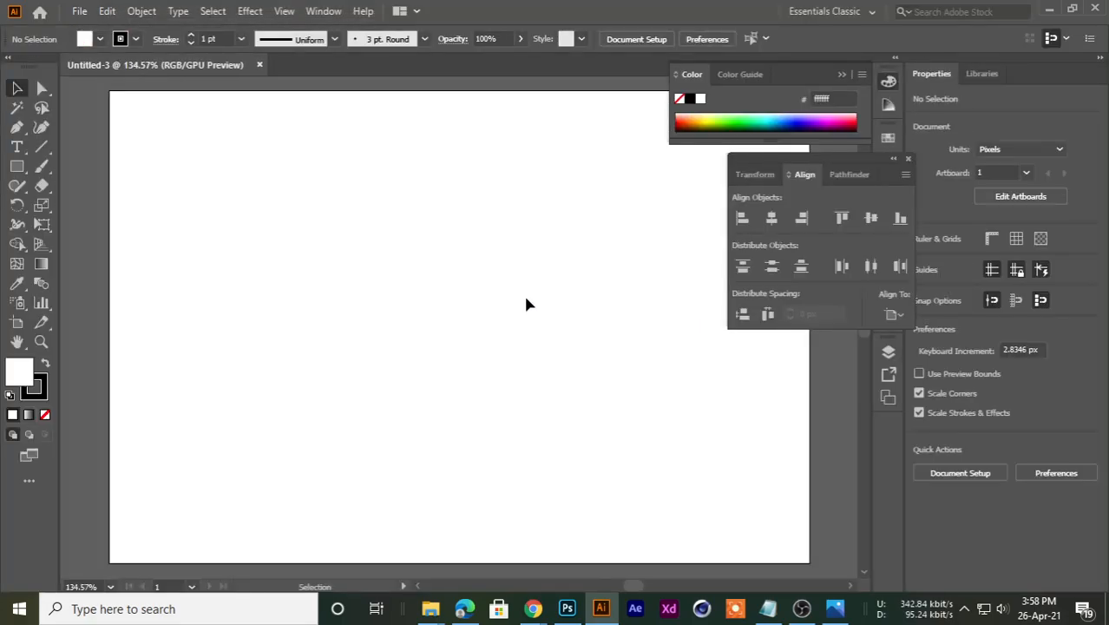
pyautogui.scroll(-2, 399, 324)
# Step: Try bringing the phone and reflection layers directly from Photoshop into the Illustrator document beside the artboard, and delete the resulting image
pyautogui.click(566, 608)
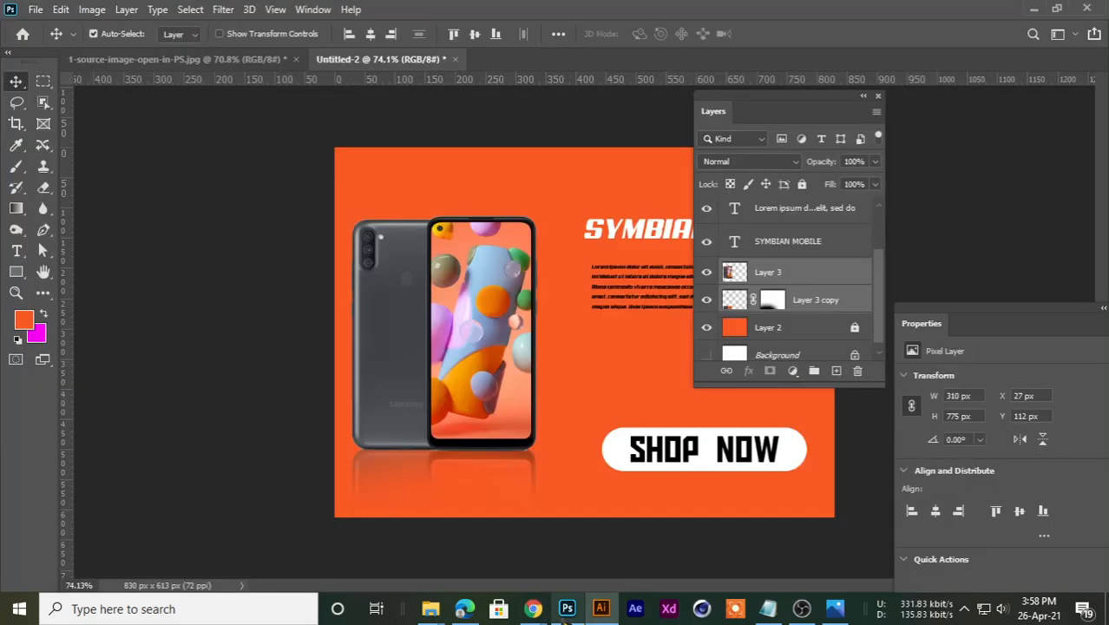
pyautogui.moveTo(421, 314); pyautogui.dragTo(528, 128)
pyautogui.moveTo(554, 259); pyautogui.dragTo(245, 284)
pyautogui.moveTo(245, 276); pyautogui.dragTo(157, 259)
pyautogui.scroll(2, 139, 206)
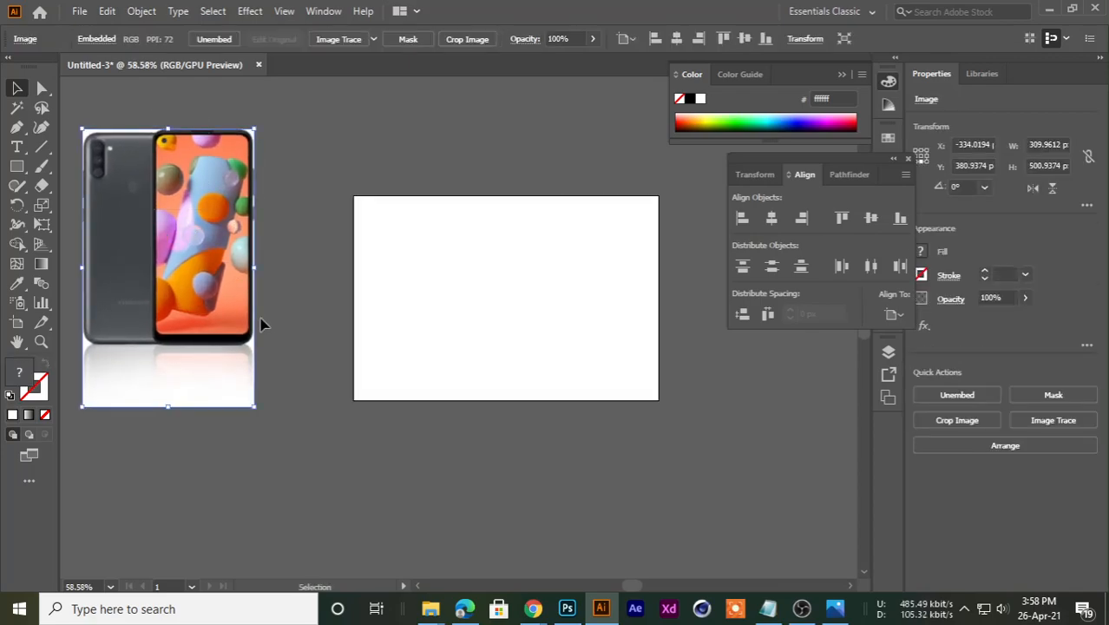
pyautogui.press('Delete')
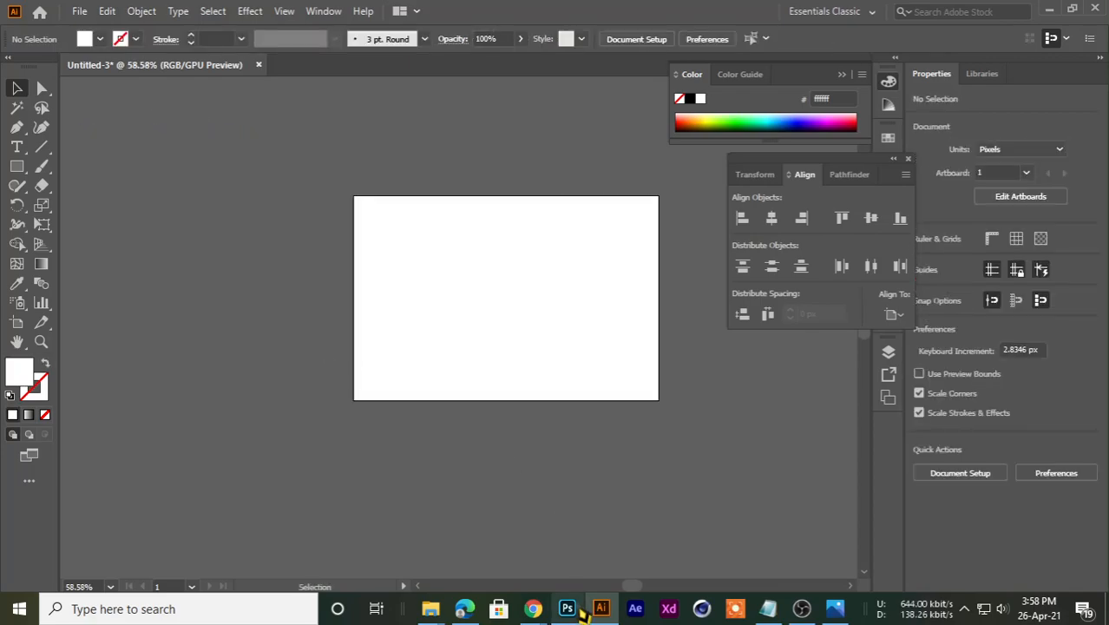
# Step: Return to Photoshop and move the floating Layers and Color panel group off the banner
pyautogui.click(567, 608)
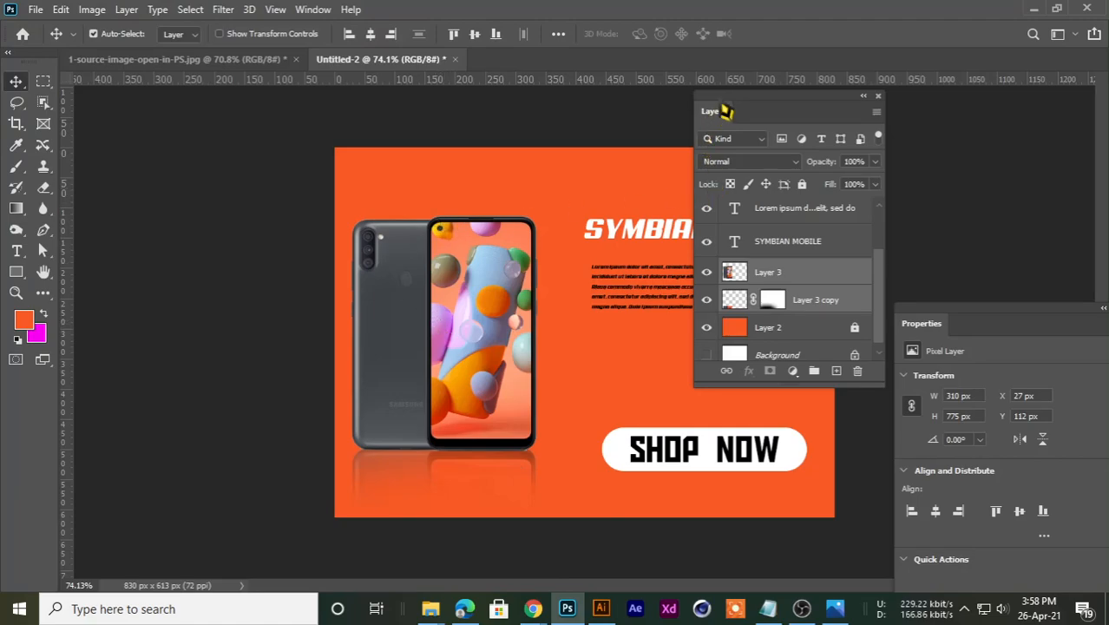
pyautogui.moveTo(725, 111); pyautogui.dragTo(834, 142)
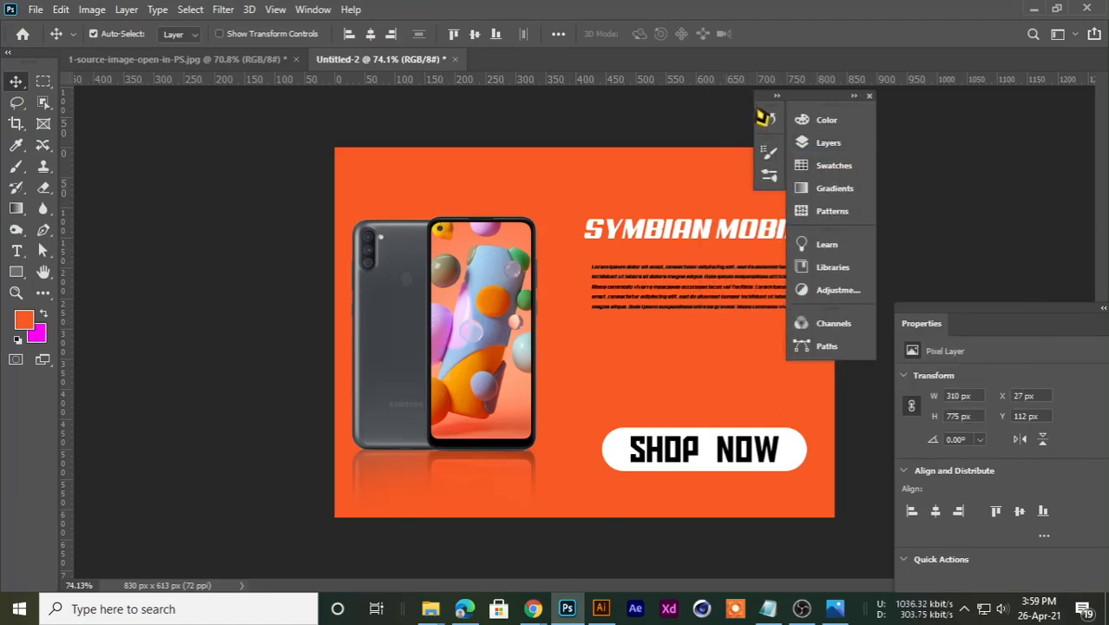
pyautogui.moveTo(767, 110); pyautogui.dragTo(845, 119)
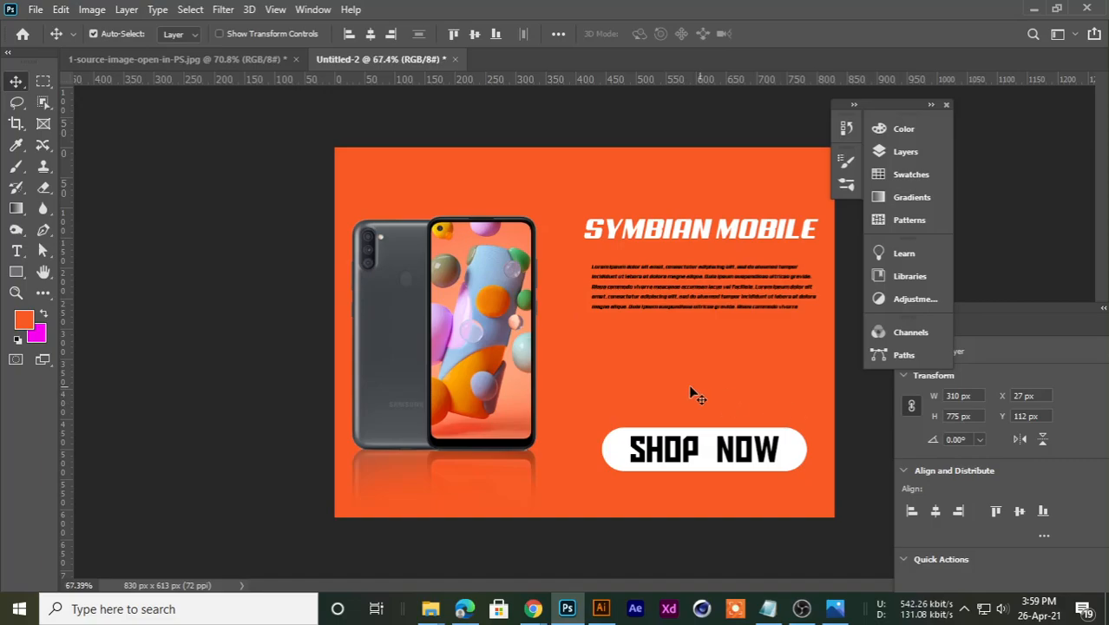
pyautogui.scroll(-1, 704, 395)
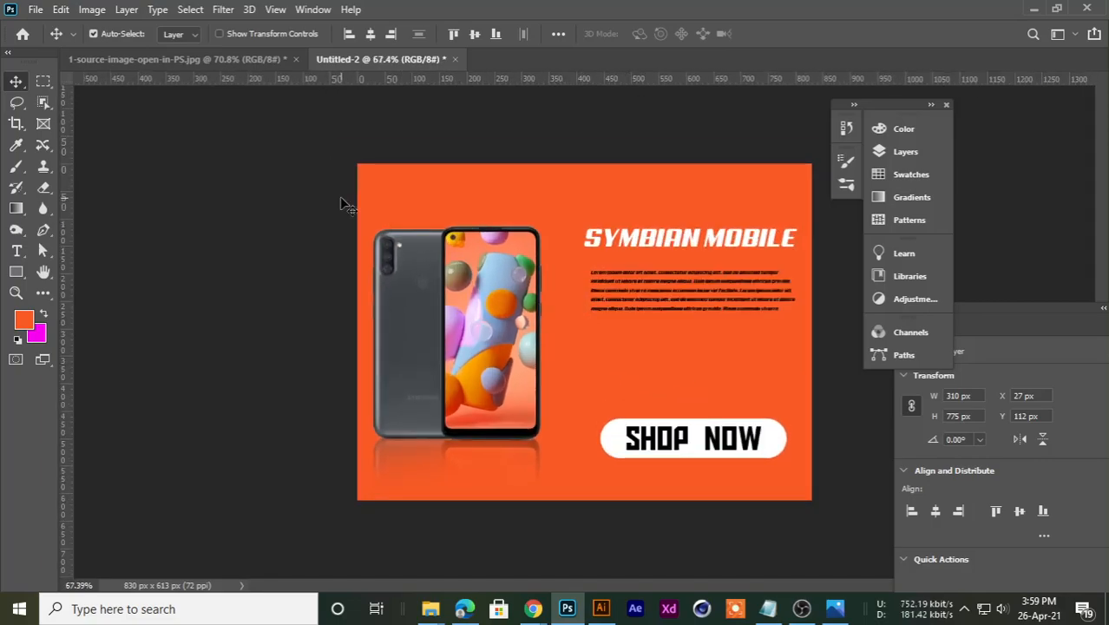
# Step: Save the banner on the computer as the Photoshop file adddd on the Desktop, with layers and Maximize Compatibility kept on
pyautogui.hotkey('ctrl', 's')
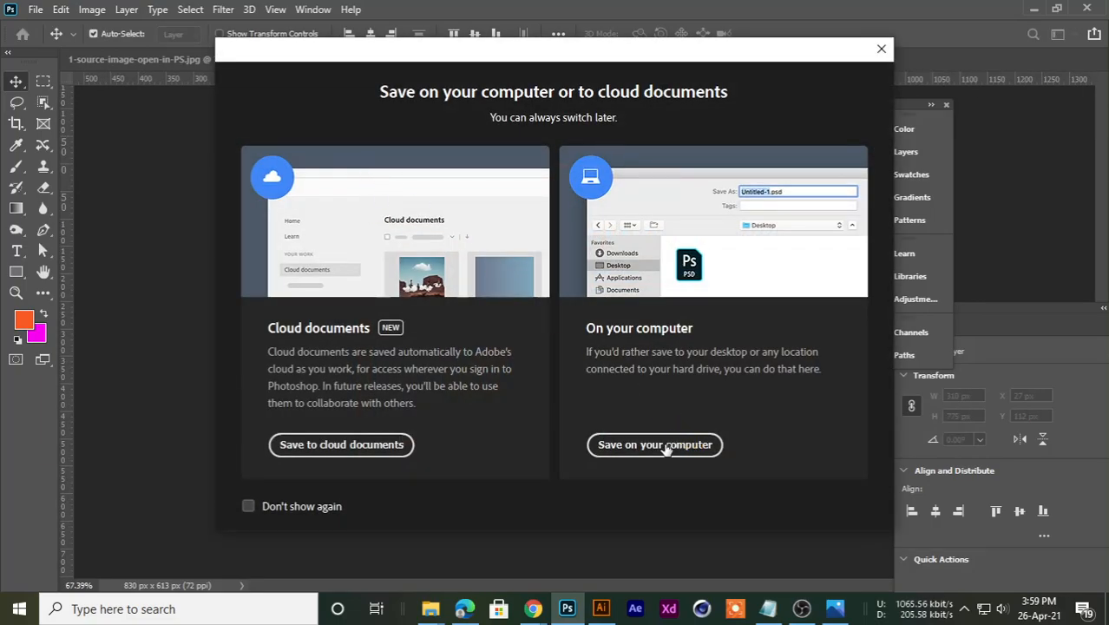
pyautogui.click(662, 445)
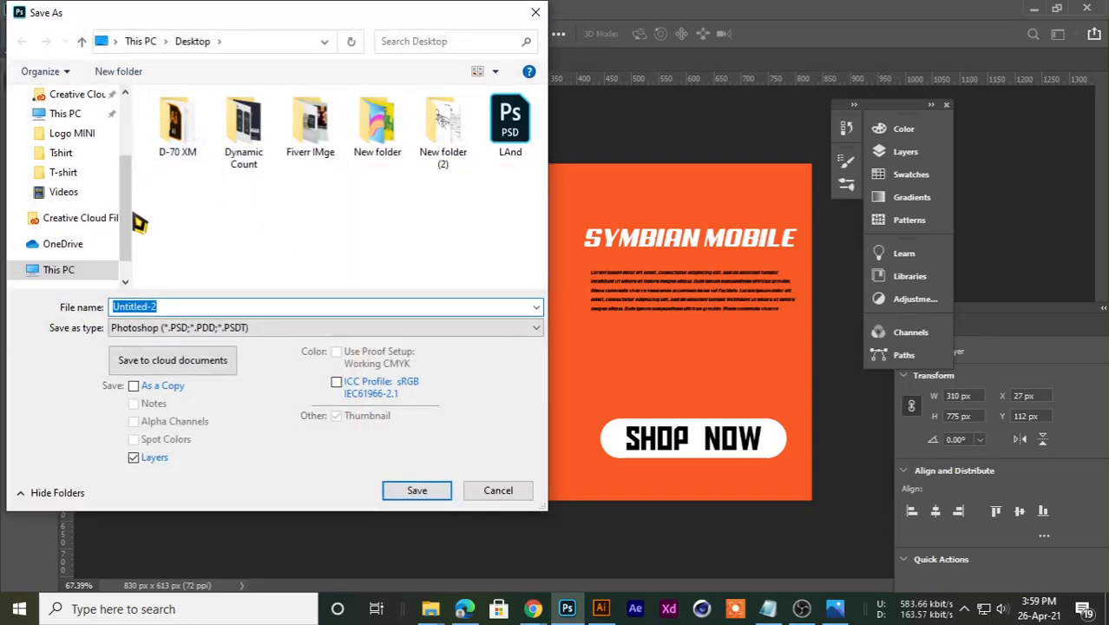
pyautogui.scroll(2, 78, 173)
pyautogui.click(79, 148)
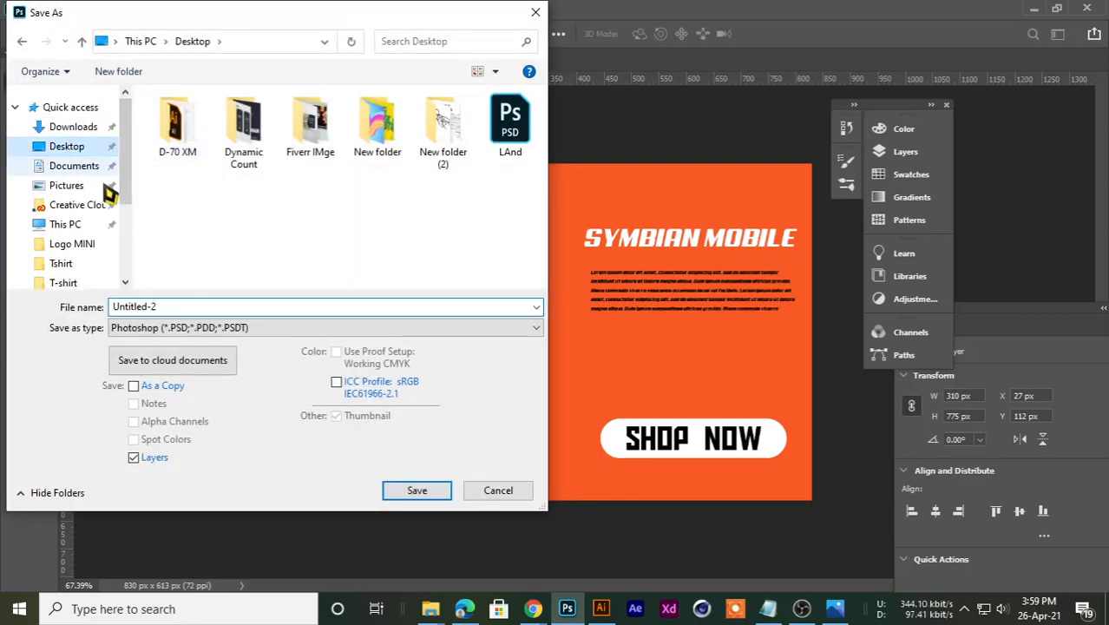
pyautogui.click(190, 309)
pyautogui.write('adddd')
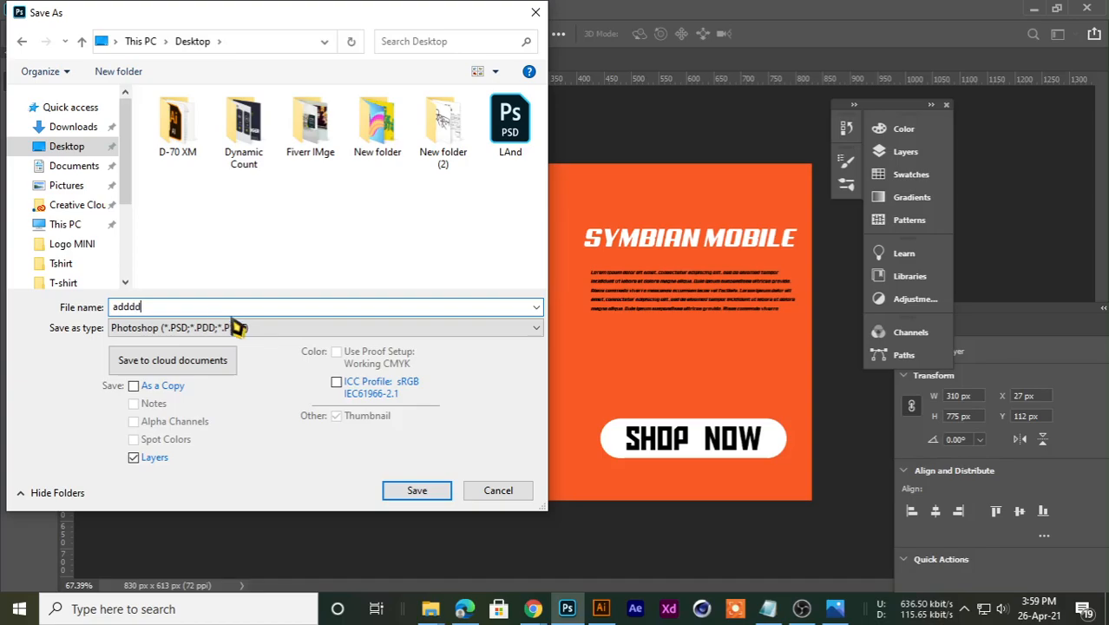
pyautogui.click(416, 491)
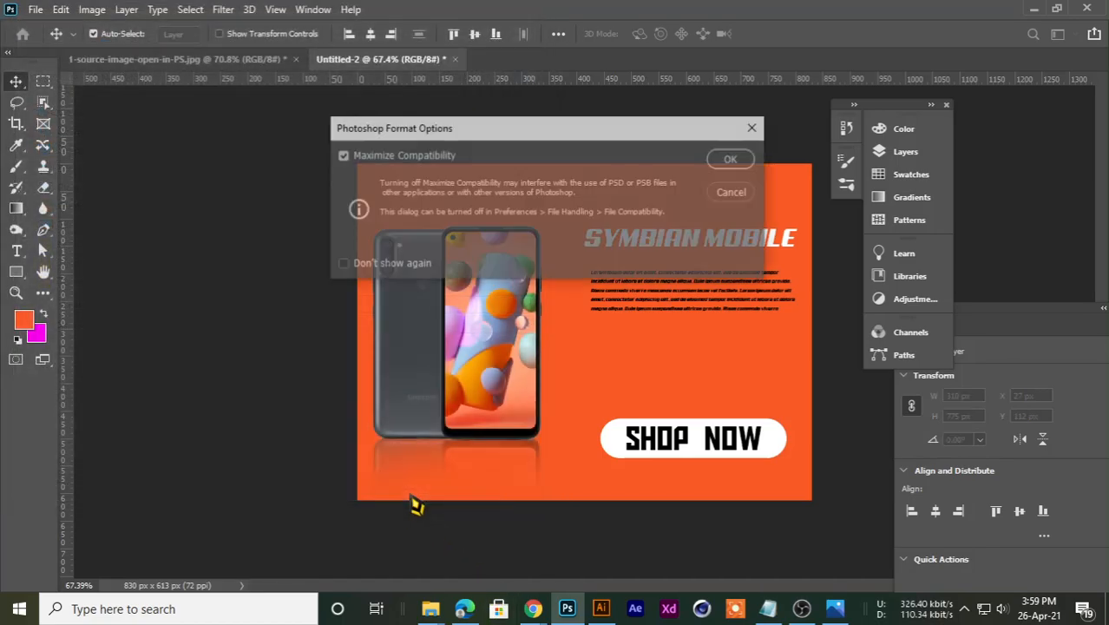
pyautogui.click(727, 162)
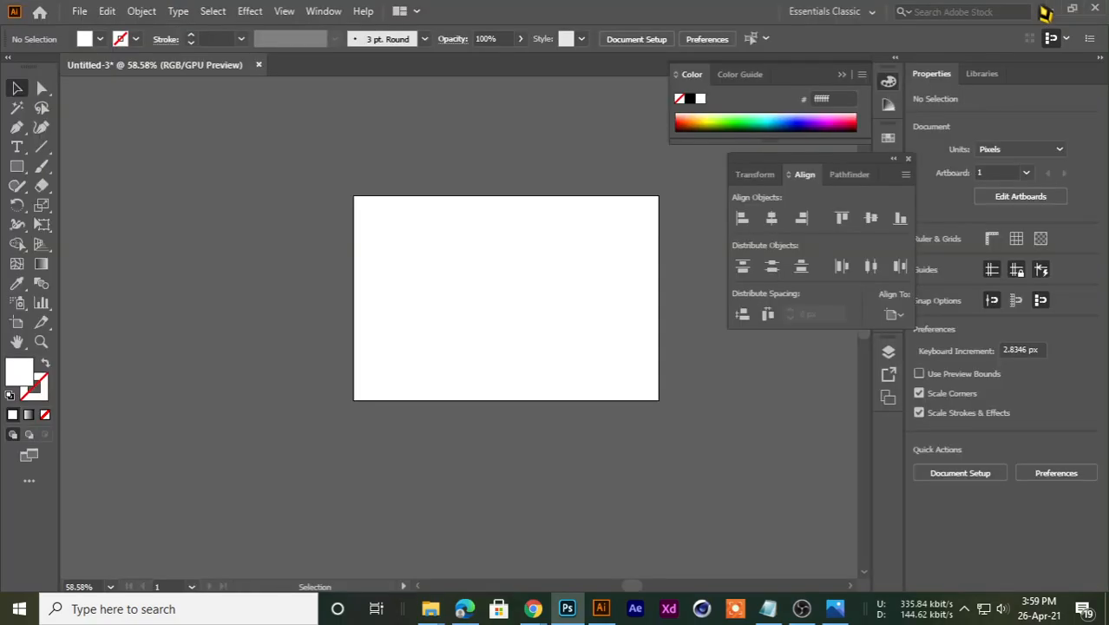
# Step: Minimize the open programs and place adddd.psd from the desktop into the Illustrator document as a linked file
pyautogui.click(1032, 8)
pyautogui.click(1050, 9)
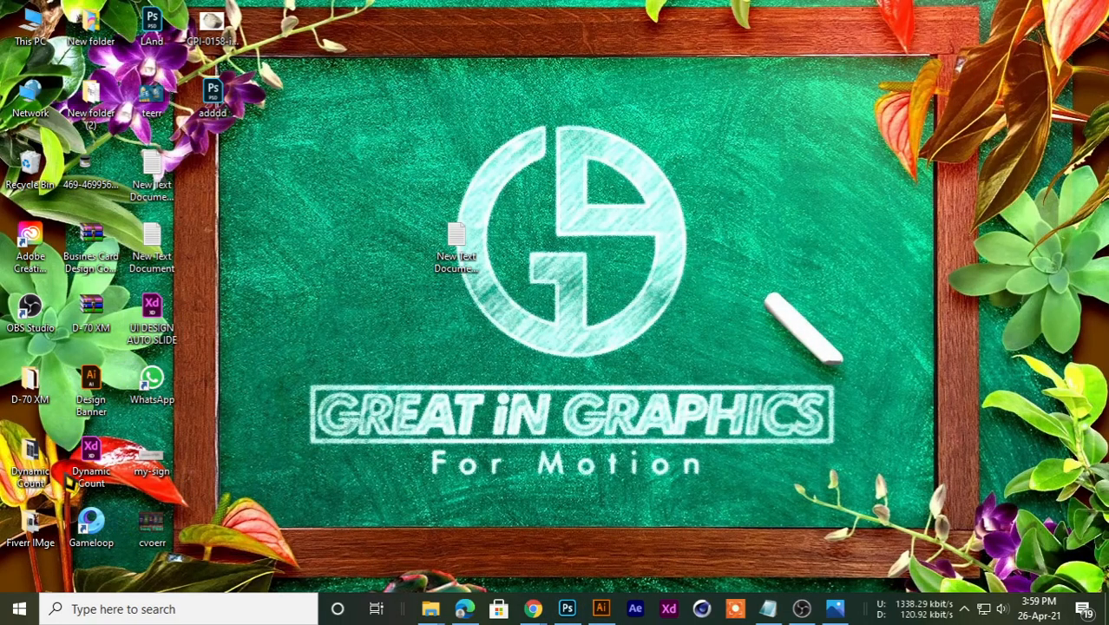
pyautogui.moveTo(223, 118); pyautogui.dragTo(505, 303)
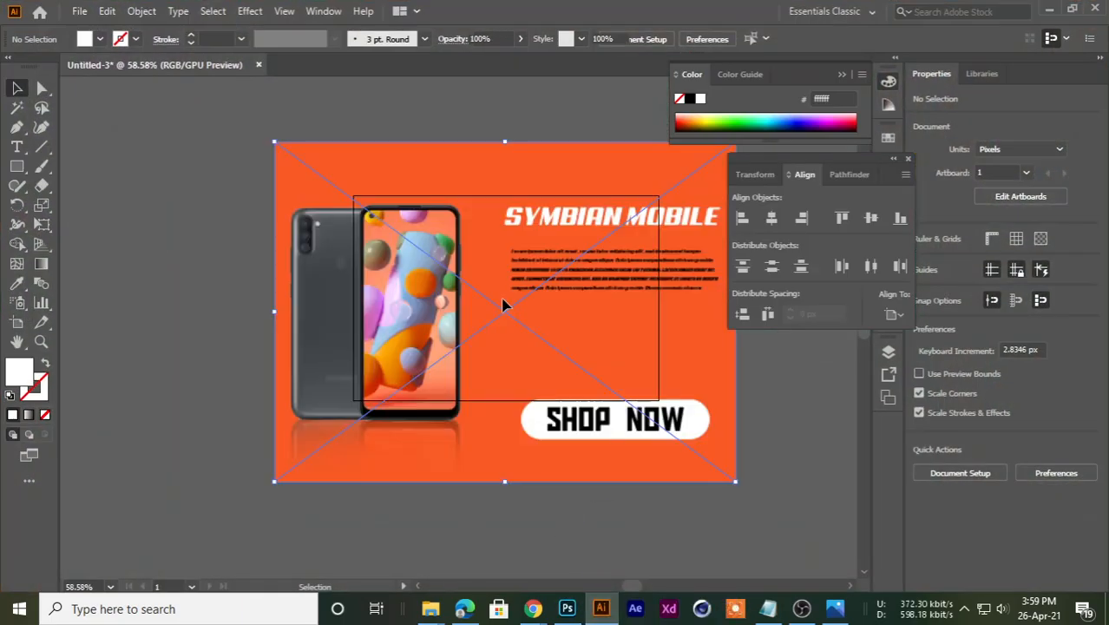
# Step: Scale the linked banner to about 501 x 370 px and align it with the artboard's top-left corner
pyautogui.moveTo(736, 480); pyautogui.dragTo(517, 341)
pyautogui.moveTo(414, 289); pyautogui.dragTo(485, 334)
pyautogui.moveTo(584, 373); pyautogui.dragTo(668, 399)
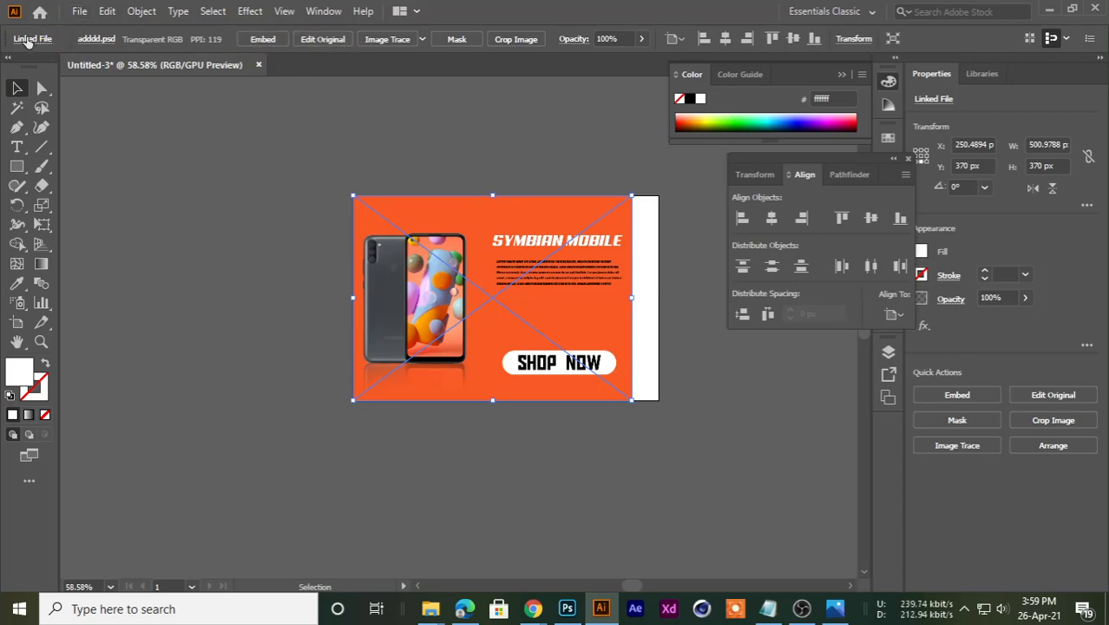
pyautogui.click(174, 190)
pyautogui.hscroll(-1, 523, 308)
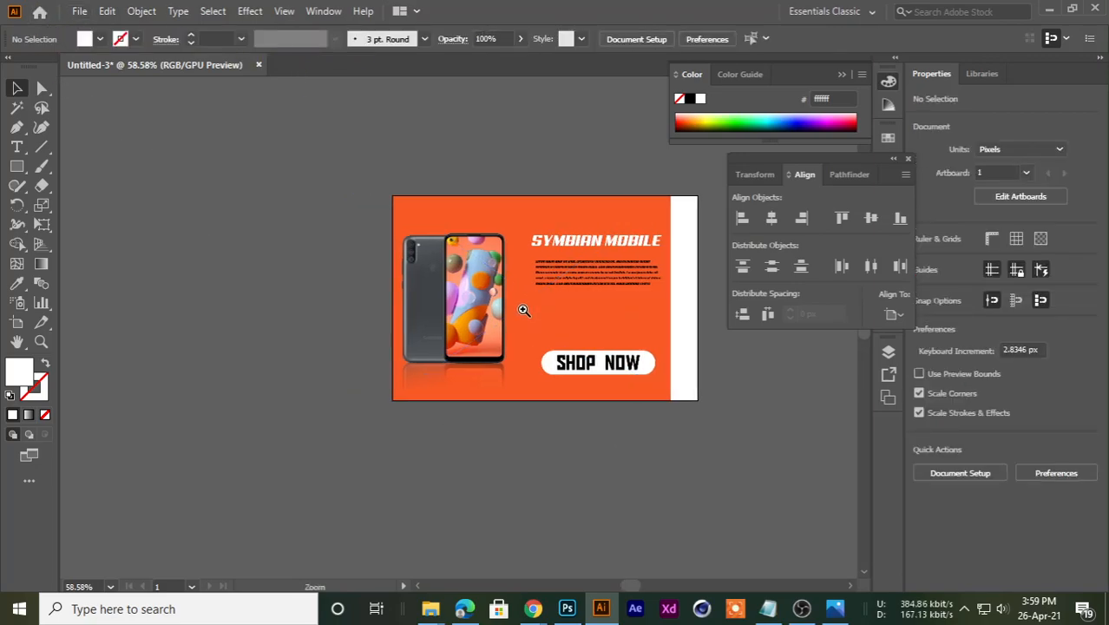
pyautogui.scroll(2, 538, 318)
pyautogui.moveTo(567, 324); pyautogui.dragTo(446, 401)
pyautogui.scroll(1, 346, 354)
# Step: In Photoshop, hide Layer 2, Rectangle 1 and the three text layers so only the phone and reflection show, and save adddd.psd
pyautogui.click(567, 608)
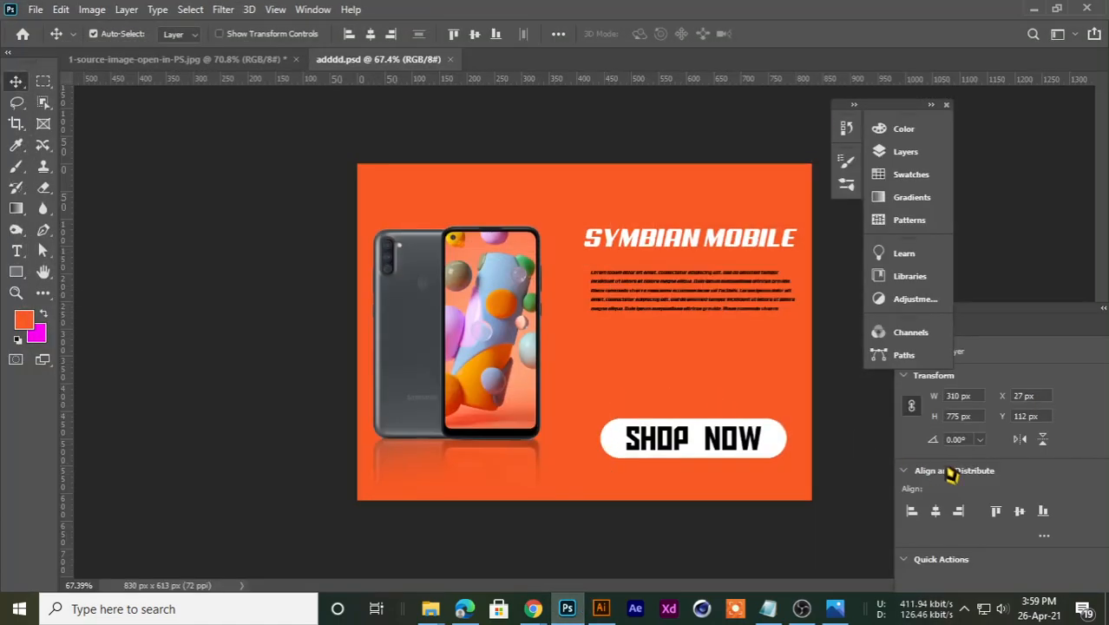
pyautogui.click(902, 153)
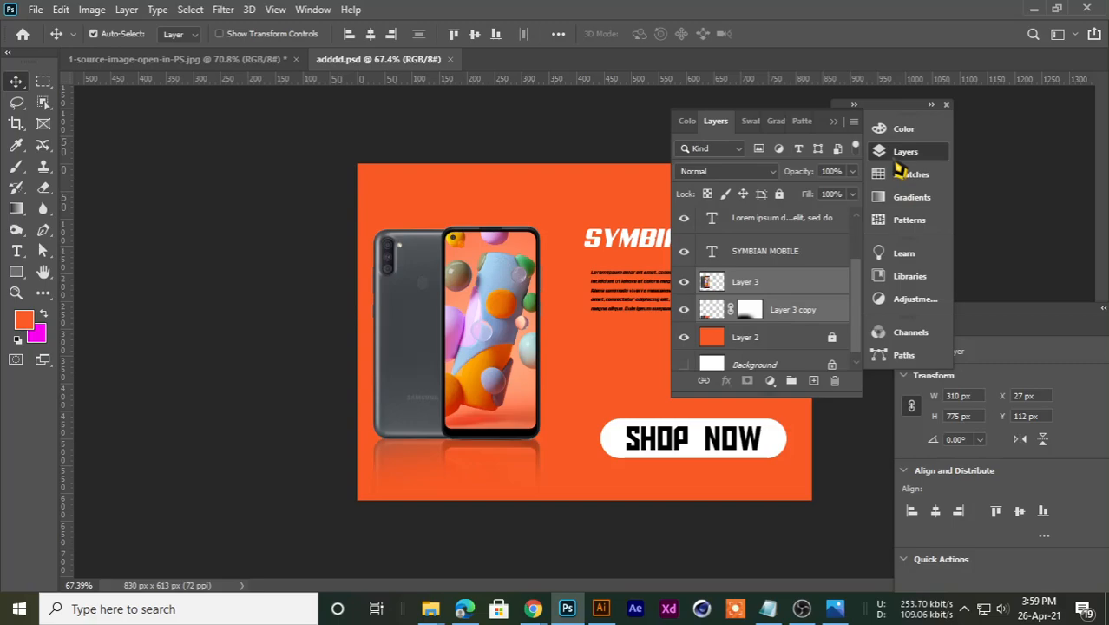
pyautogui.click(683, 338)
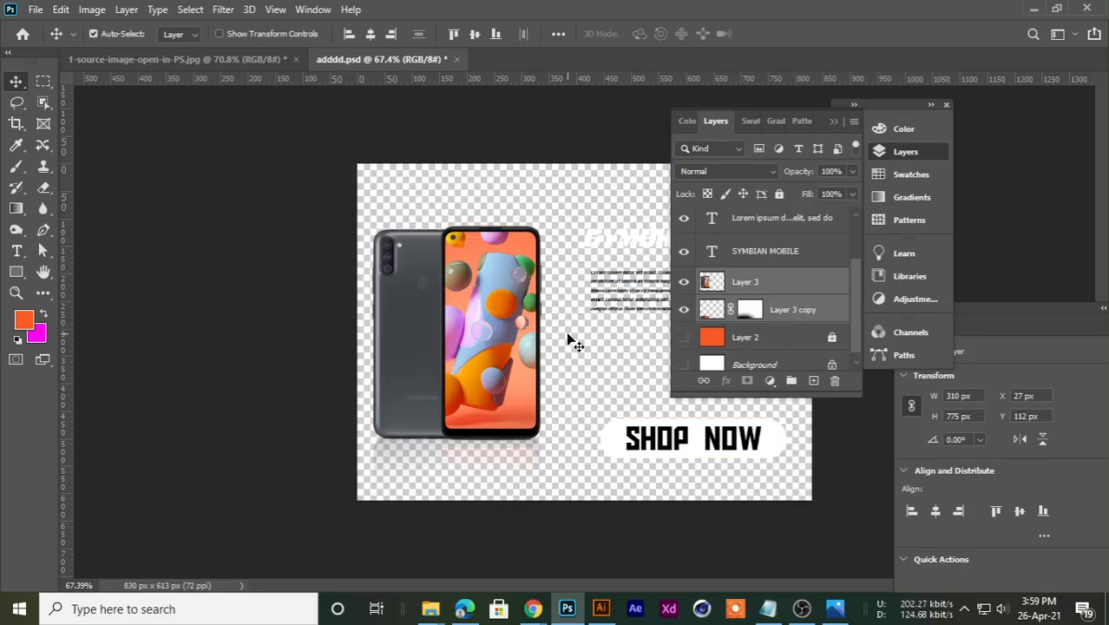
pyautogui.scroll(1, 692, 261)
pyautogui.moveTo(686, 289); pyautogui.dragTo(683, 228)
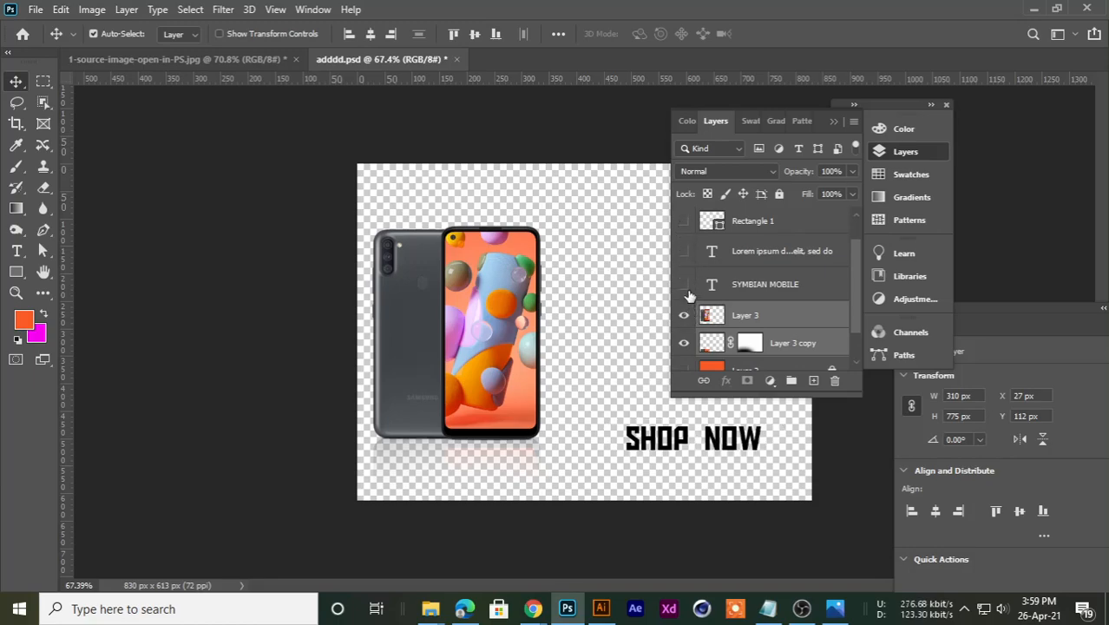
pyautogui.scroll(-2, 694, 278)
pyautogui.scroll(3, 704, 328)
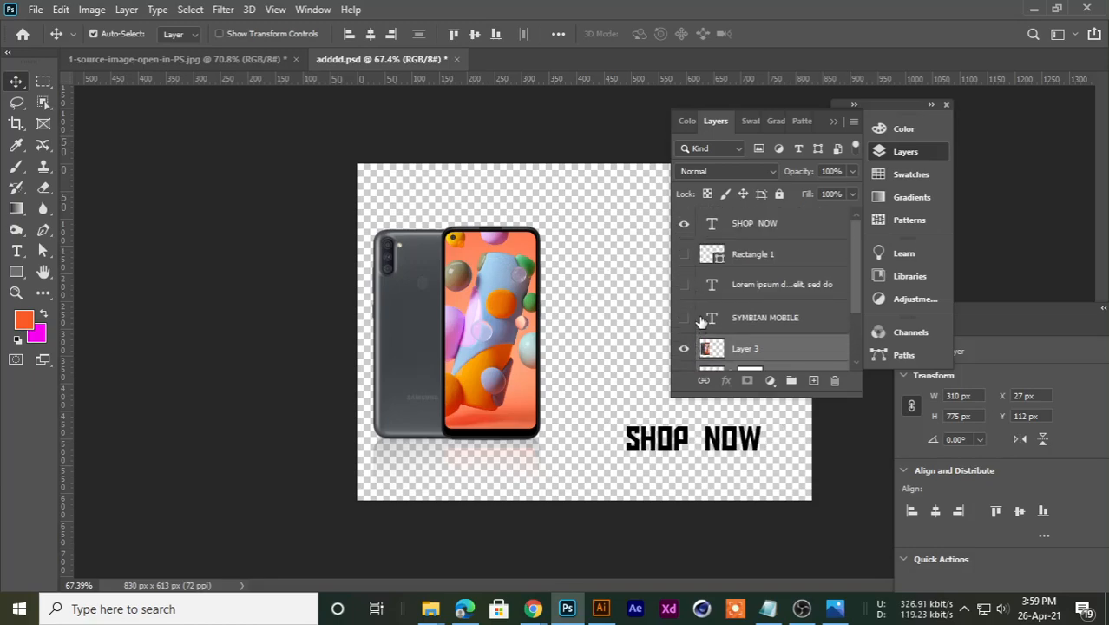
pyautogui.click(684, 223)
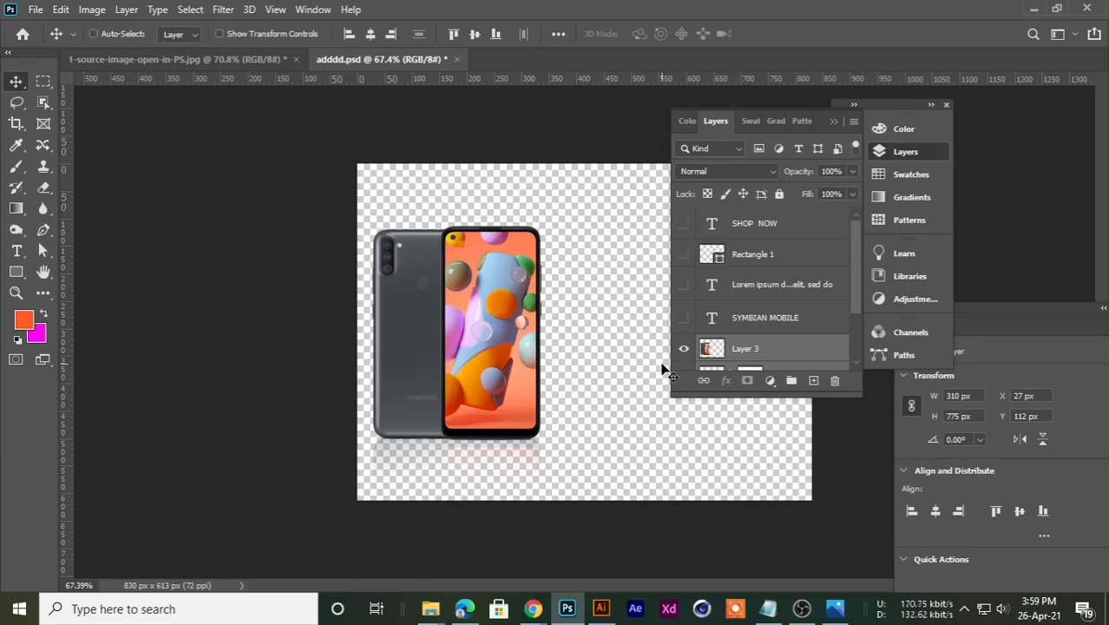
pyautogui.hotkey('ctrl', 's')
# Step: Switch to Illustrator, update the modified link, shift the linked image about 5 px to the right, and minimize Illustrator
pyautogui.click(608, 606)
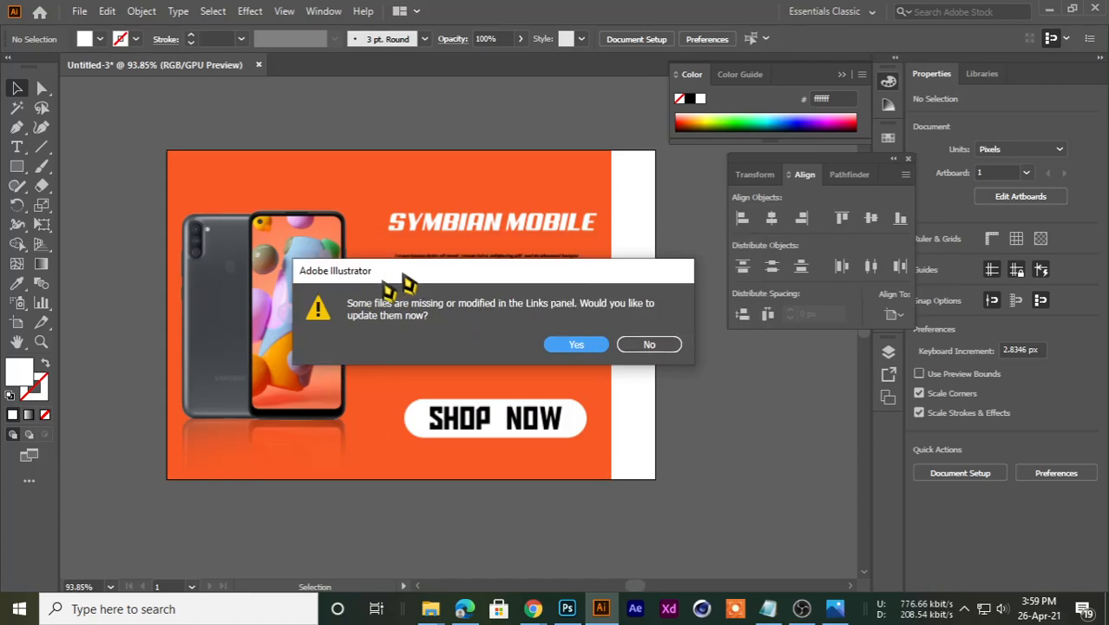
pyautogui.click(639, 325)
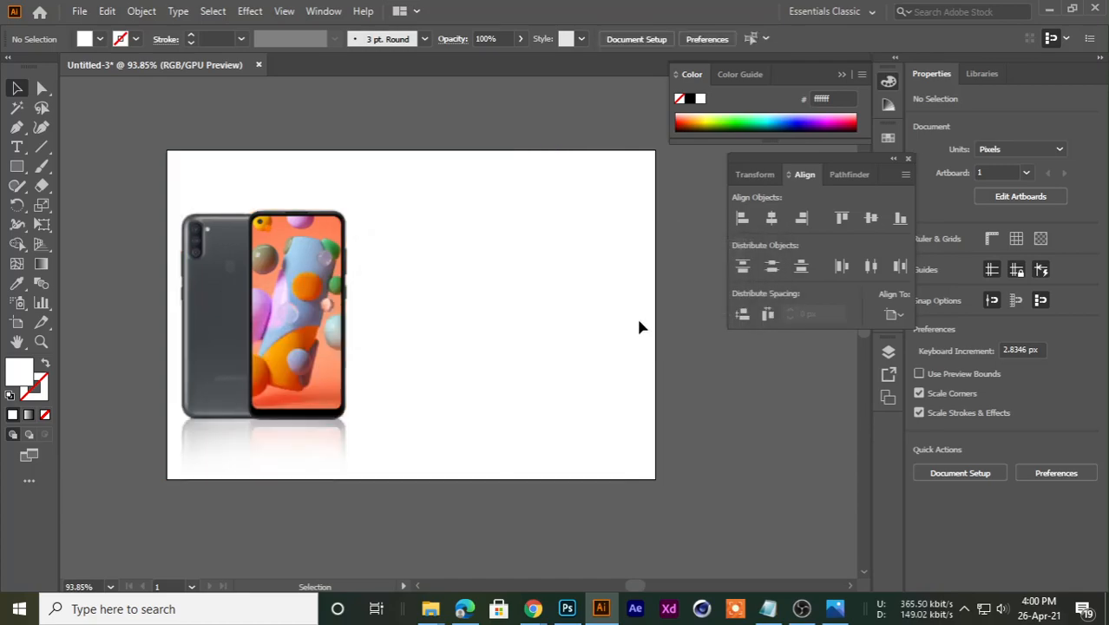
pyautogui.moveTo(276, 326)
pyautogui.mouseDown()
pyautogui.moveTo(302, 304)
pyautogui.moveTo(279, 326)
pyautogui.mouseUp()
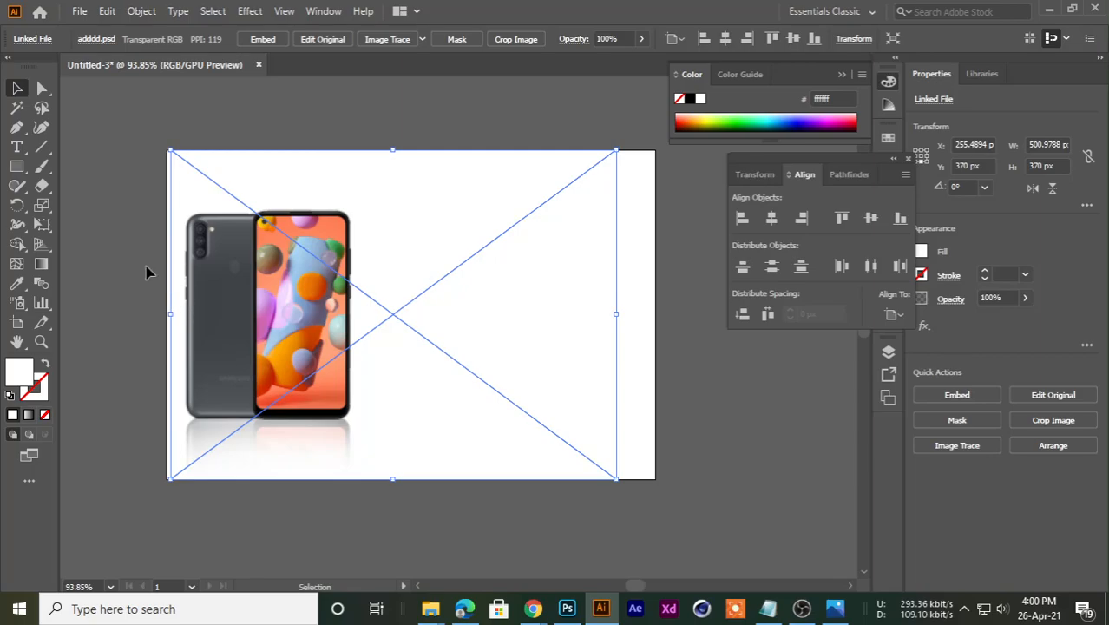
pyautogui.click(102, 255)
pyautogui.click(1050, 8)
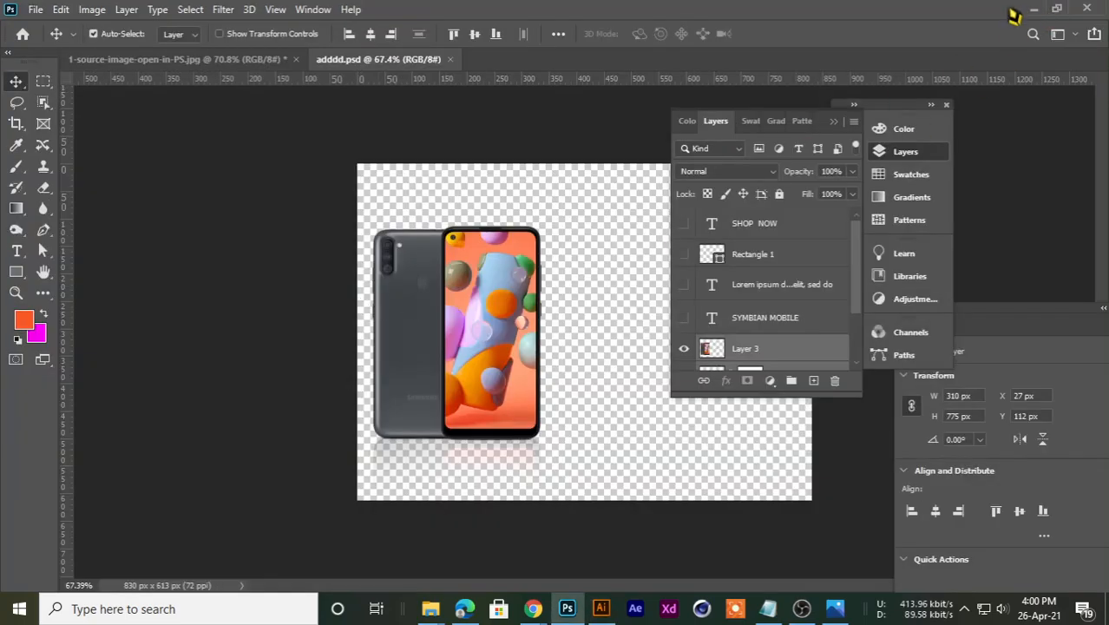
# Step: Switch from Photoshop to the Illustrator document and enlarge the linked phone image to about 509 x 376 px
pyautogui.click(1032, 10)
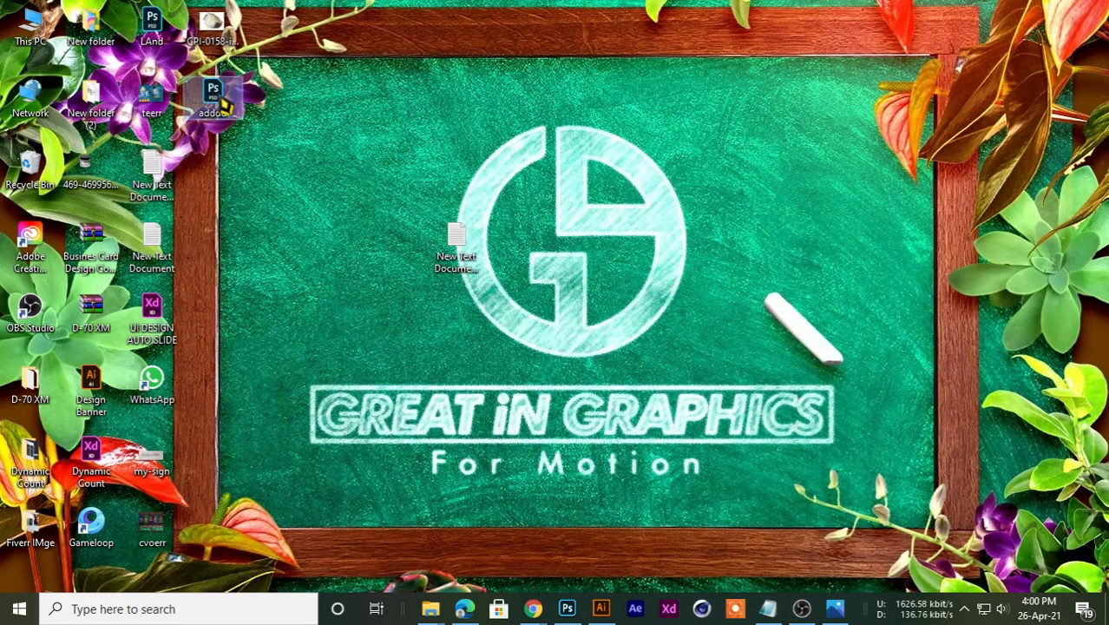
pyautogui.moveTo(212, 99); pyautogui.dragTo(732, 282)
pyautogui.moveTo(564, 371); pyautogui.dragTo(430, 277)
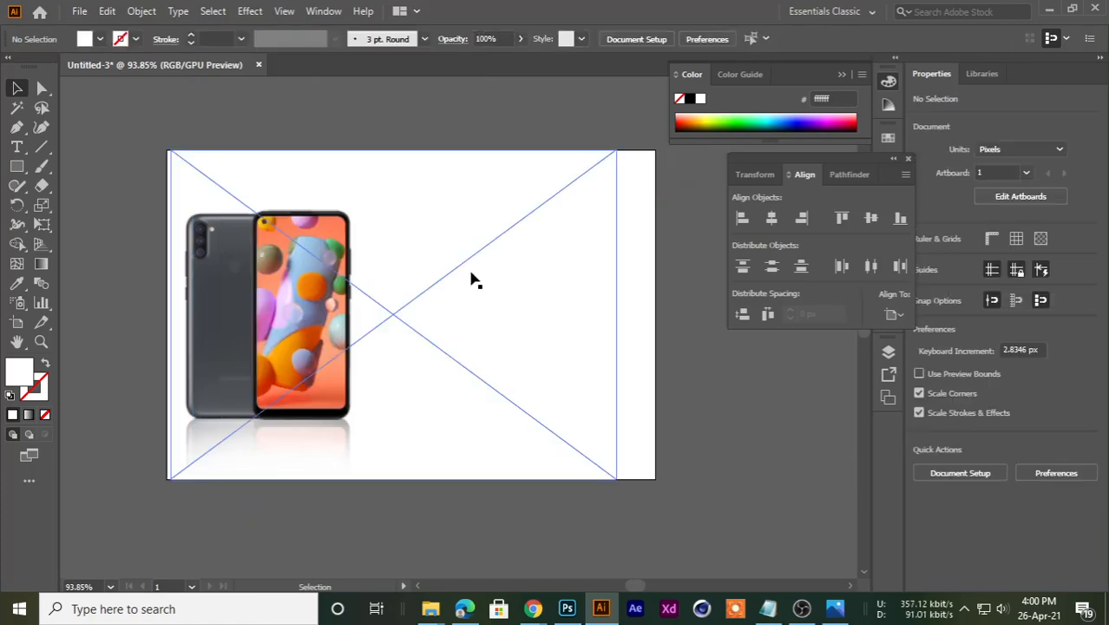
pyautogui.scroll(-2, 379, 352)
pyautogui.click(458, 392)
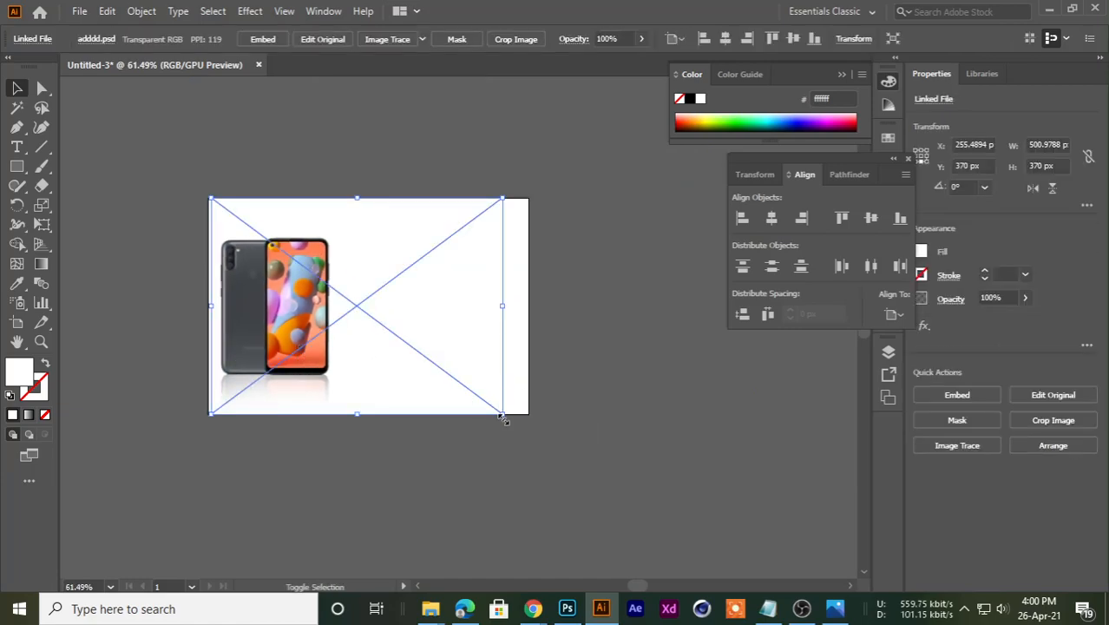
pyautogui.moveTo(502, 416); pyautogui.dragTo(511, 420)
pyautogui.click(478, 458)
pyautogui.scroll(-2, 407, 448)
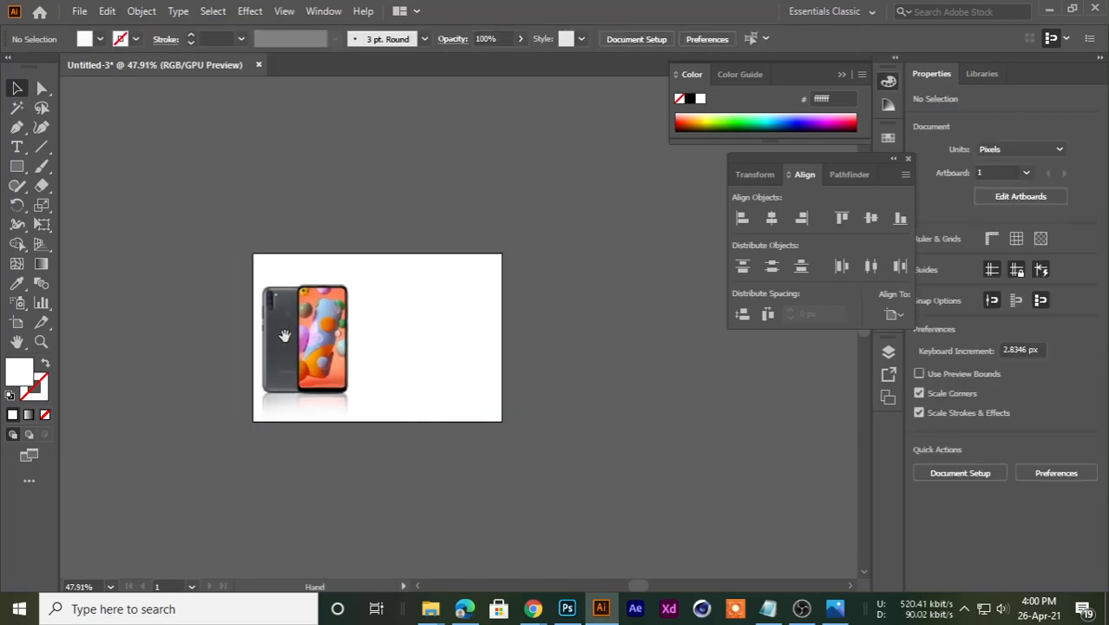
# Step: Draw a 553 x 370 px rectangle over the artboard, fill it with orange ff8200, and send it behind the phone
pyautogui.scroll(4, 290, 299)
pyautogui.moveTo(17, 166); pyautogui.dragTo(83, 166)
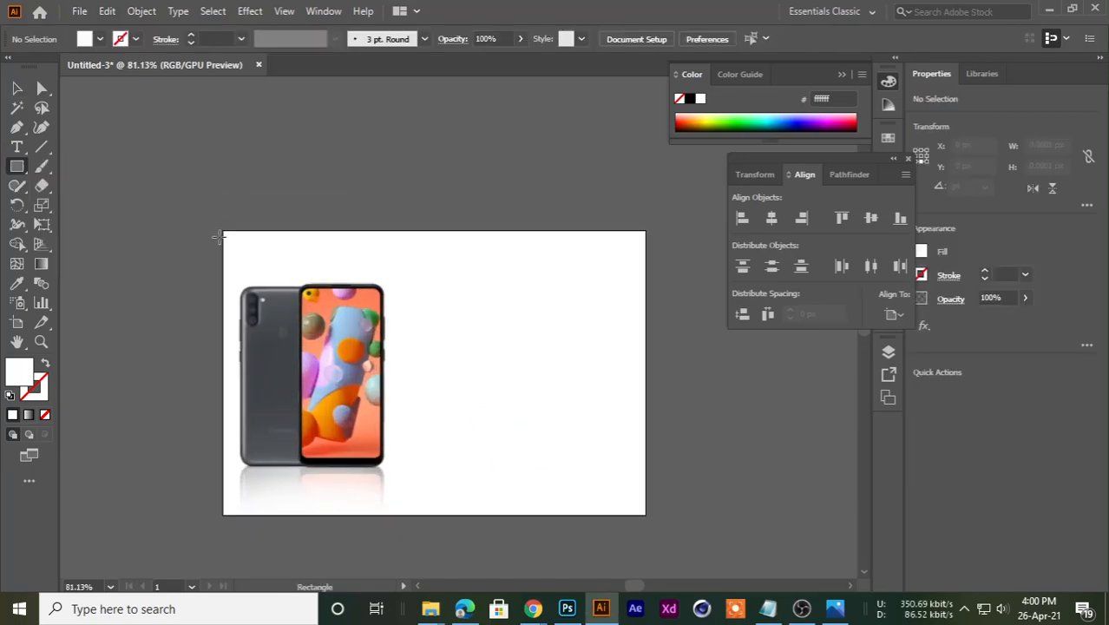
pyautogui.moveTo(223, 230)
pyautogui.mouseDown()
pyautogui.moveTo(594, 429)
pyautogui.moveTo(604, 468)
pyautogui.moveTo(663, 507)
pyautogui.moveTo(646, 514)
pyautogui.mouseUp()
pyautogui.click(699, 121)
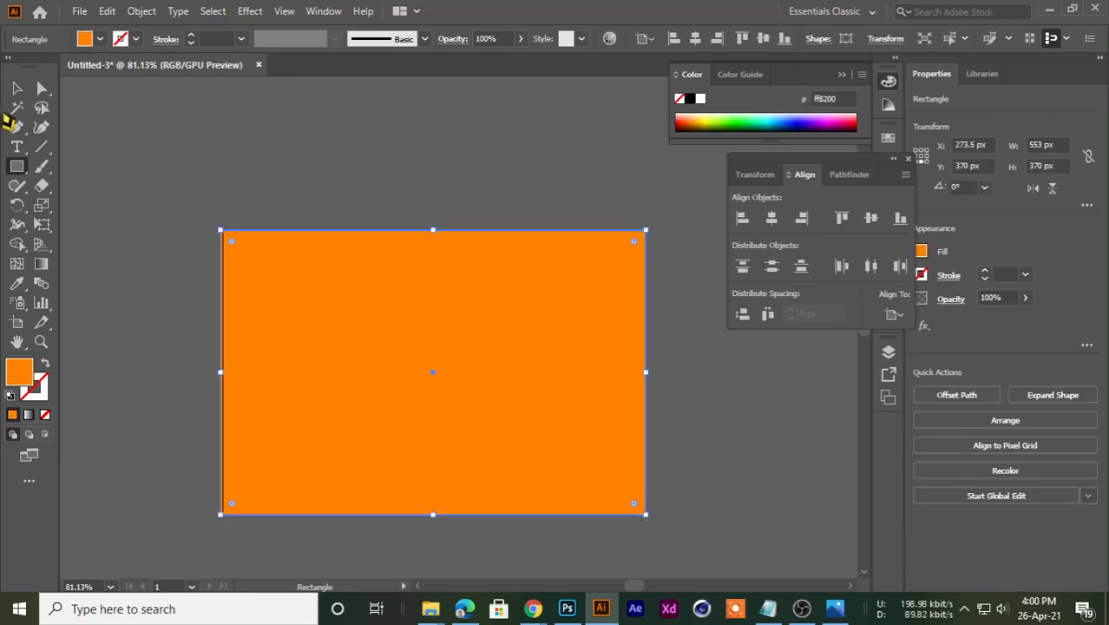
pyautogui.hotkey('ctrl', 'shift', '[')
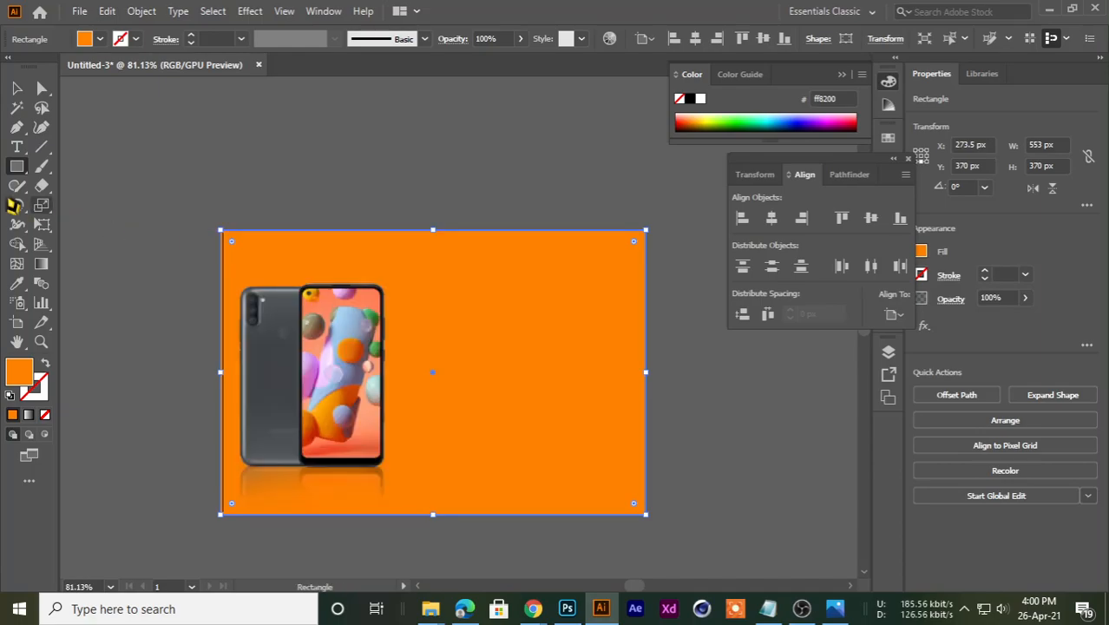
pyautogui.click(16, 87)
pyautogui.click(280, 203)
pyautogui.hotkey('ctrl', '0')
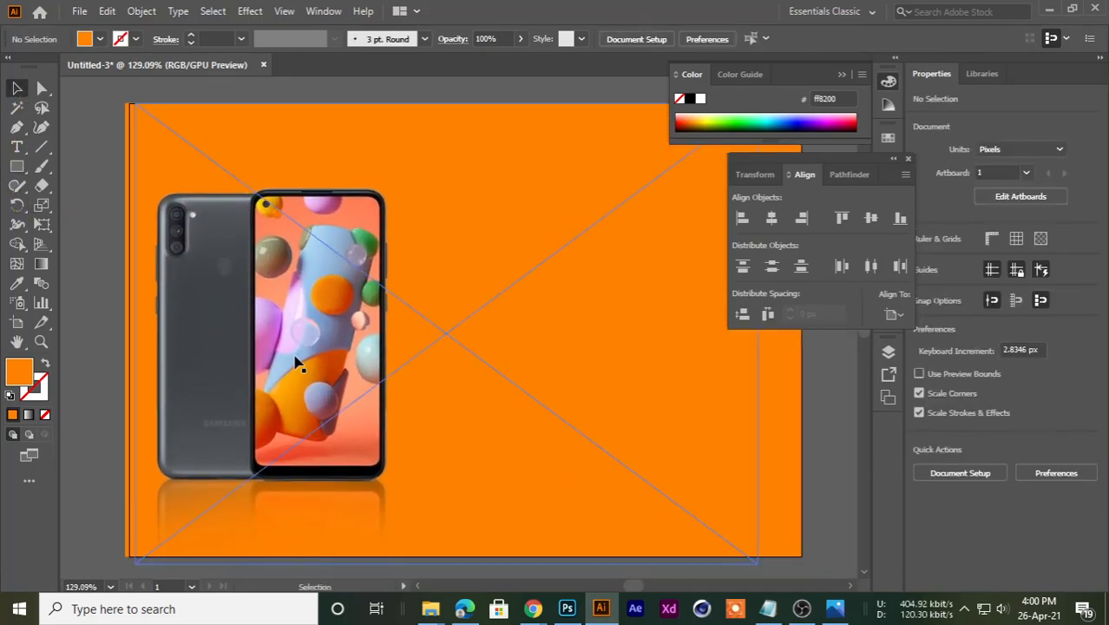
# Step: Select the linked phone image together with the orange rectangle and delete both from the artboard
pyautogui.click(337, 359)
pyautogui.scroll(-4, 154, 290)
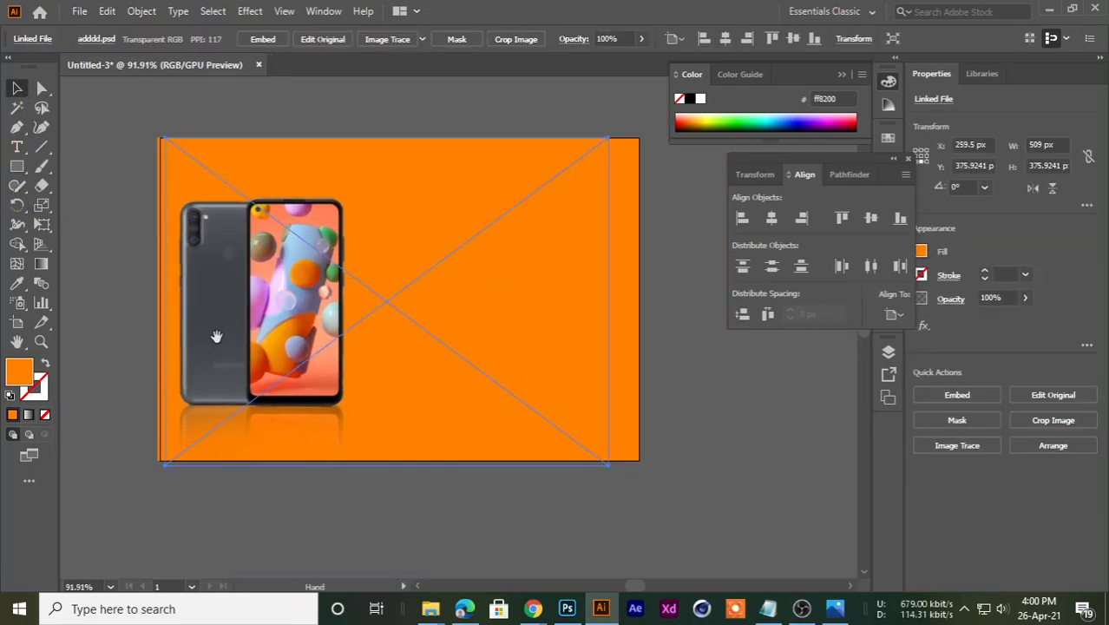
pyautogui.click(104, 319)
pyautogui.hotkey('ctrl', 'a')
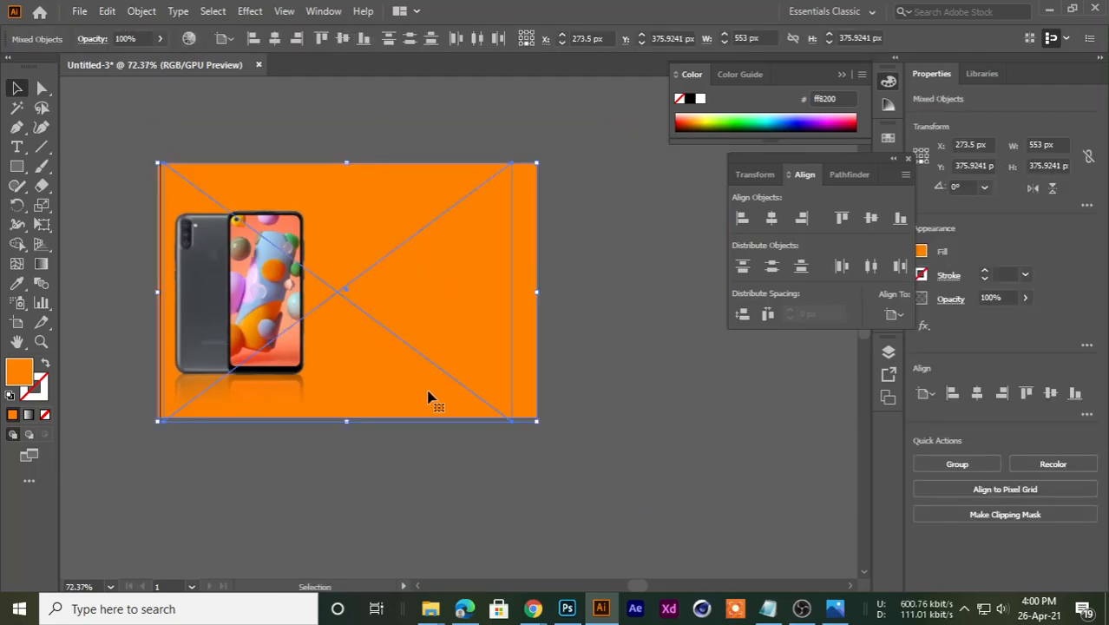
pyautogui.press('Delete')
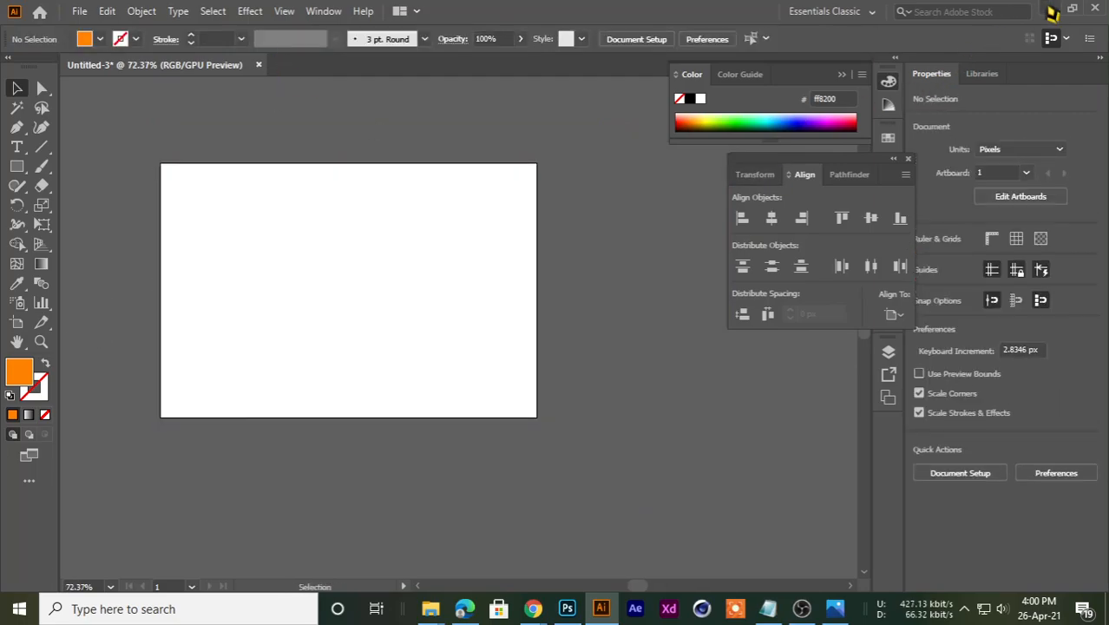
# Step: Switch to Photoshop and show the SHOP NOW, Rectangle 1, Lorem ipsum and SYMBIAN MOBILE layers in adddd.psd
pyautogui.click(1051, 12)
pyautogui.click(567, 608)
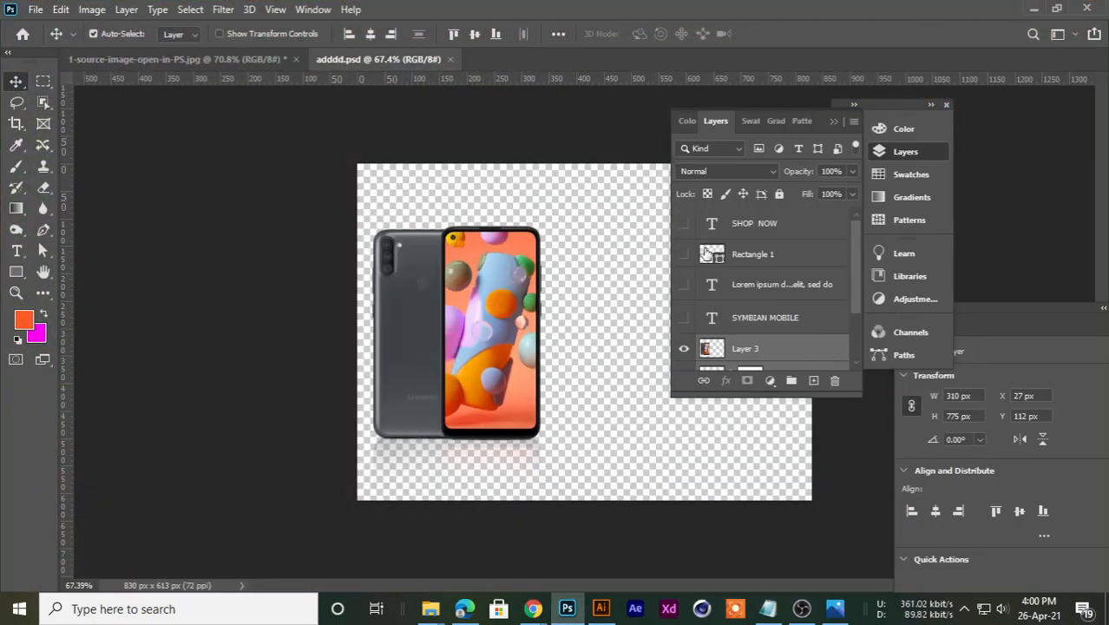
pyautogui.click(684, 320)
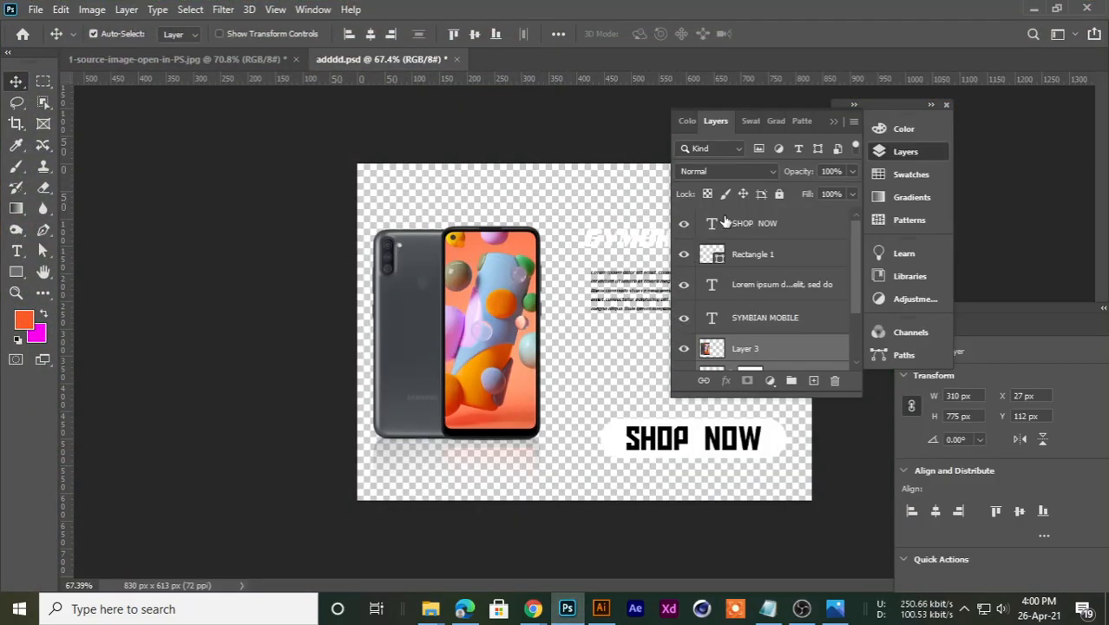
pyautogui.click(1032, 9)
pyautogui.click(568, 609)
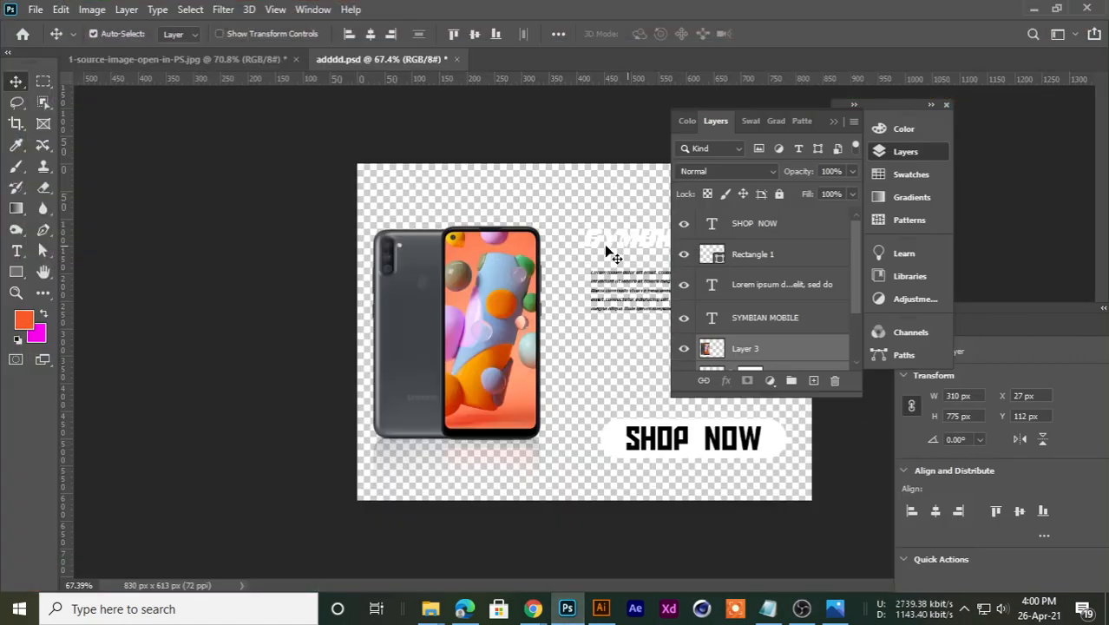
# Step: Place adddd.psd from the desktop into Illustrator as a link, scaled to about 501 x 370 px at the artboard's top-left corner
pyautogui.click(1032, 9)
pyautogui.moveTo(212, 97); pyautogui.dragTo(434, 243)
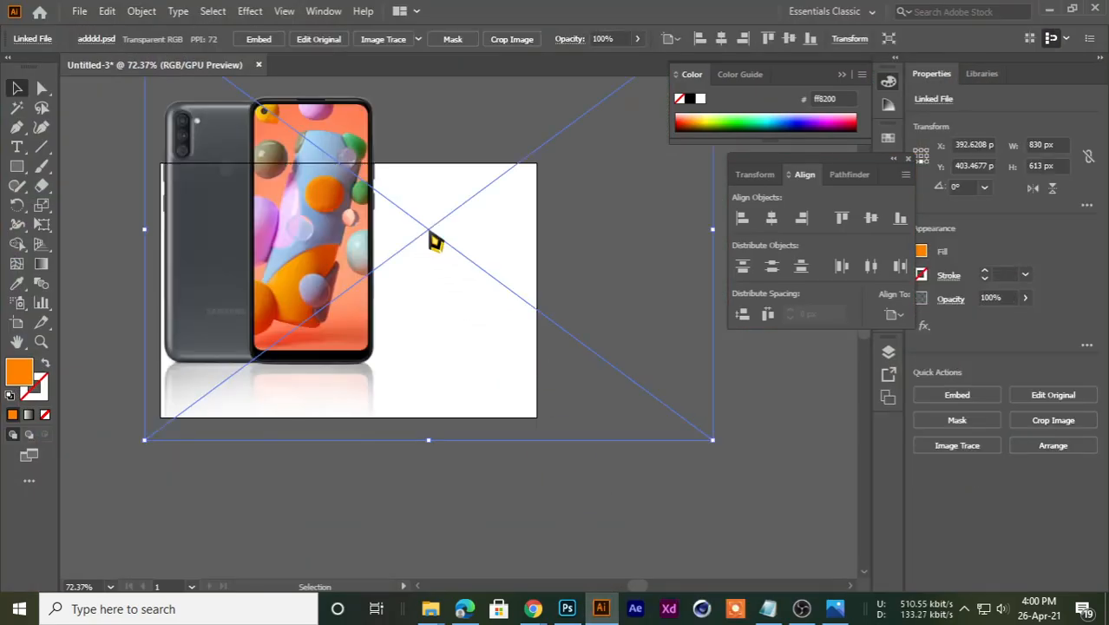
pyautogui.moveTo(230, 240); pyautogui.dragTo(269, 348)
pyautogui.moveTo(723, 510); pyautogui.dragTo(456, 369)
pyautogui.moveTo(265, 263); pyautogui.dragTo(280, 333)
pyautogui.moveTo(472, 393); pyautogui.dragTo(503, 416)
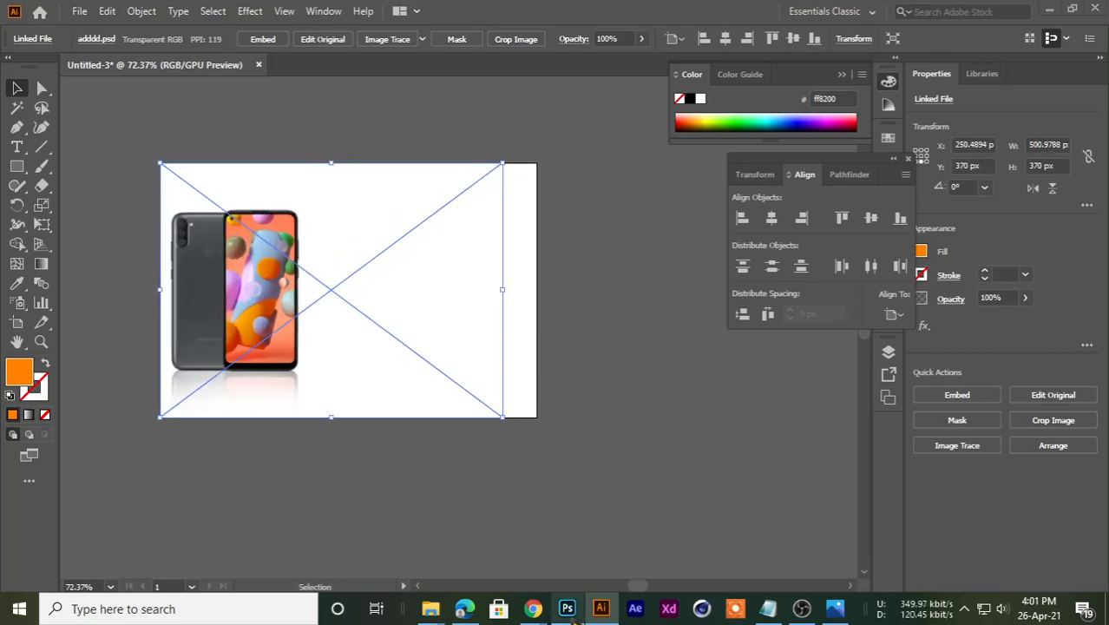
# Step: In Photoshop, hide the three text layers and Rectangle 1, move the phone to about X 260, Y 108 px, and save adddd.psd
pyautogui.click(567, 608)
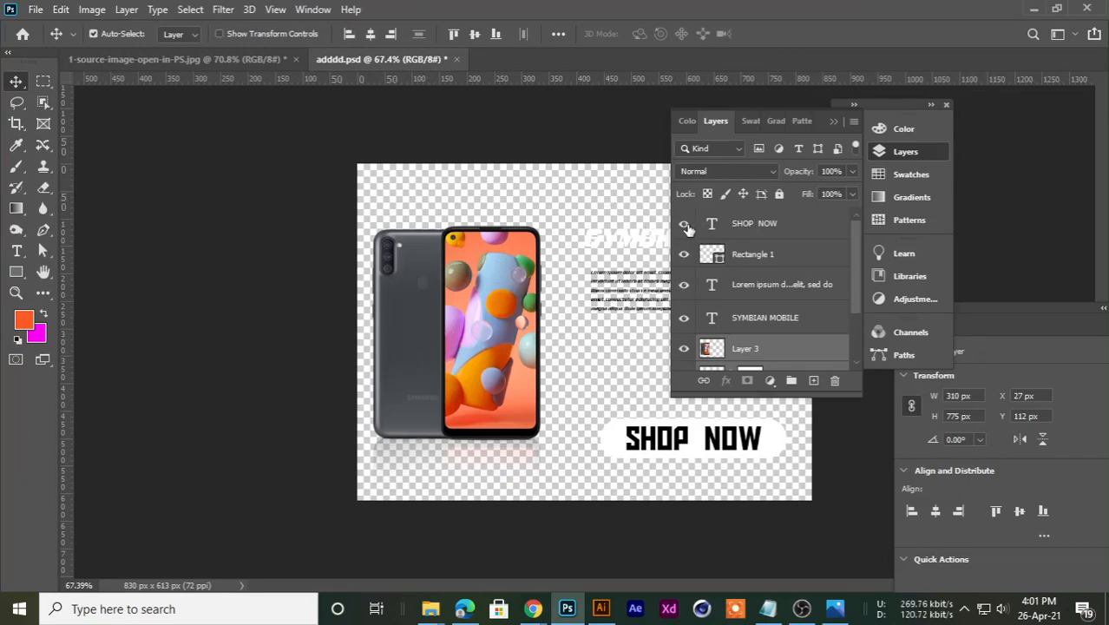
pyautogui.moveTo(684, 302); pyautogui.dragTo(699, 319)
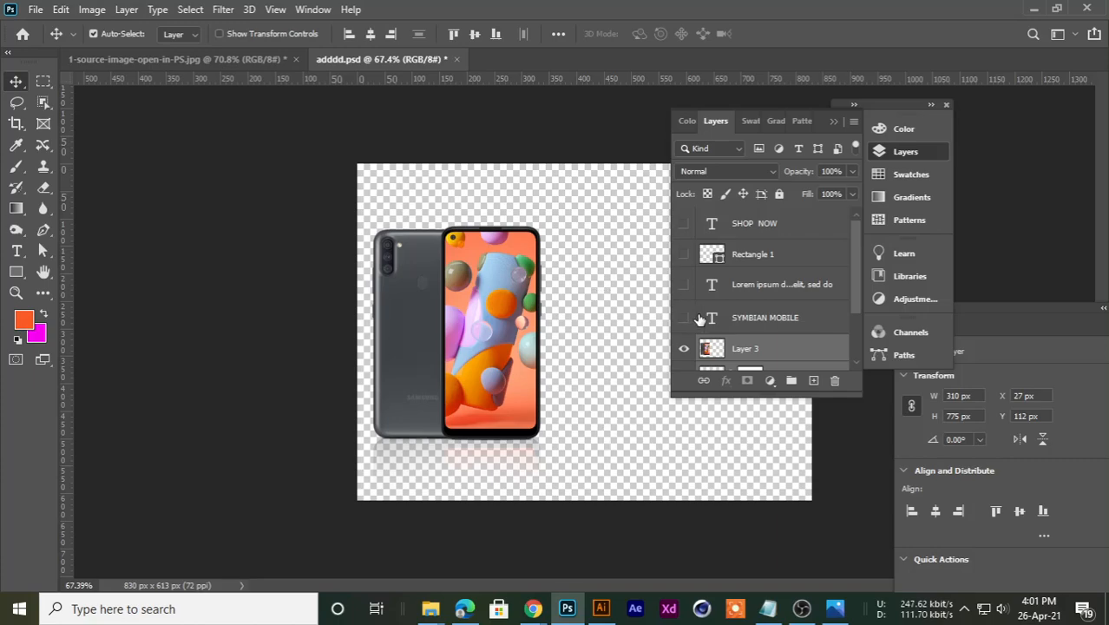
pyautogui.moveTo(423, 321); pyautogui.dragTo(550, 325)
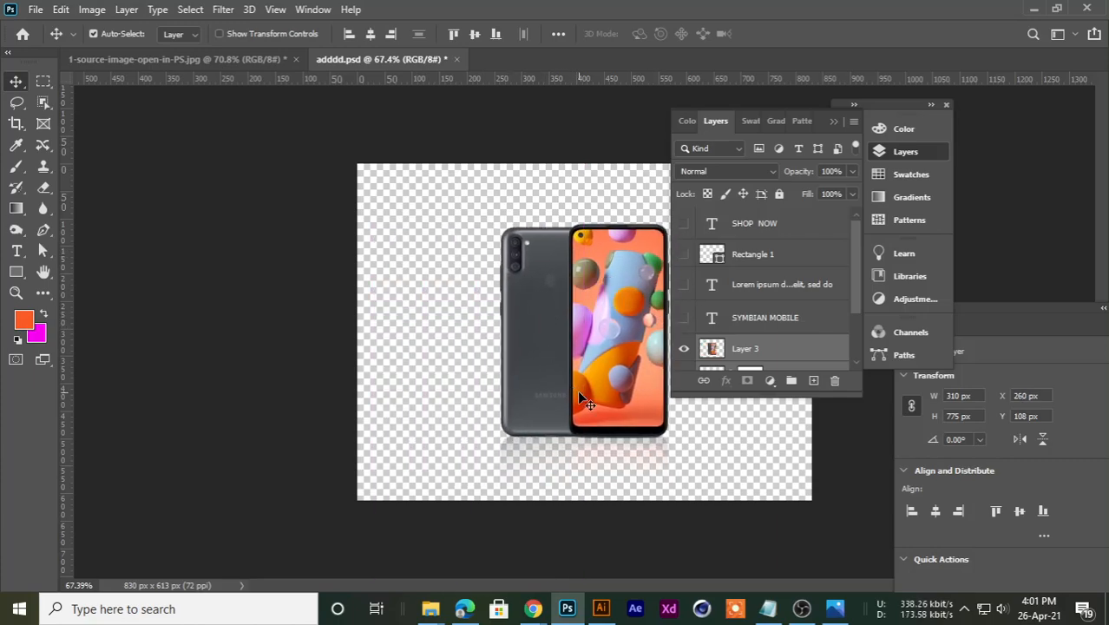
pyautogui.press('ctrl')
# Step: Switch to Illustrator, update the modified adddd.psd link, and inspect the phone's new position on the artboard
pyautogui.click(600, 607)
pyautogui.click(639, 326)
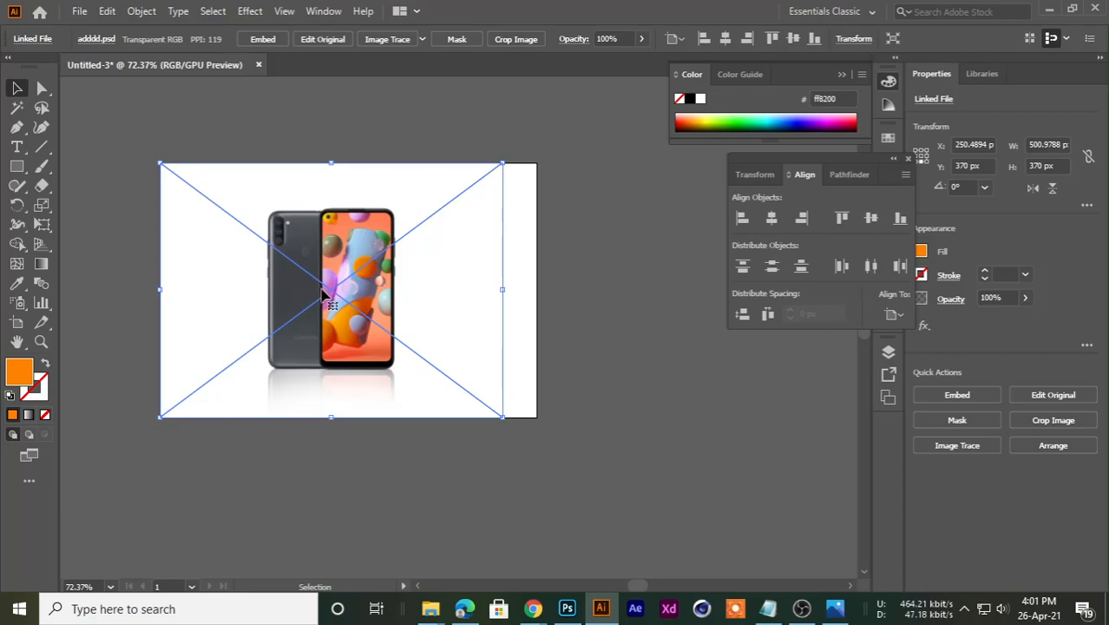
pyautogui.scroll(-3, 398, 225)
pyautogui.scroll(3, 310, 215)
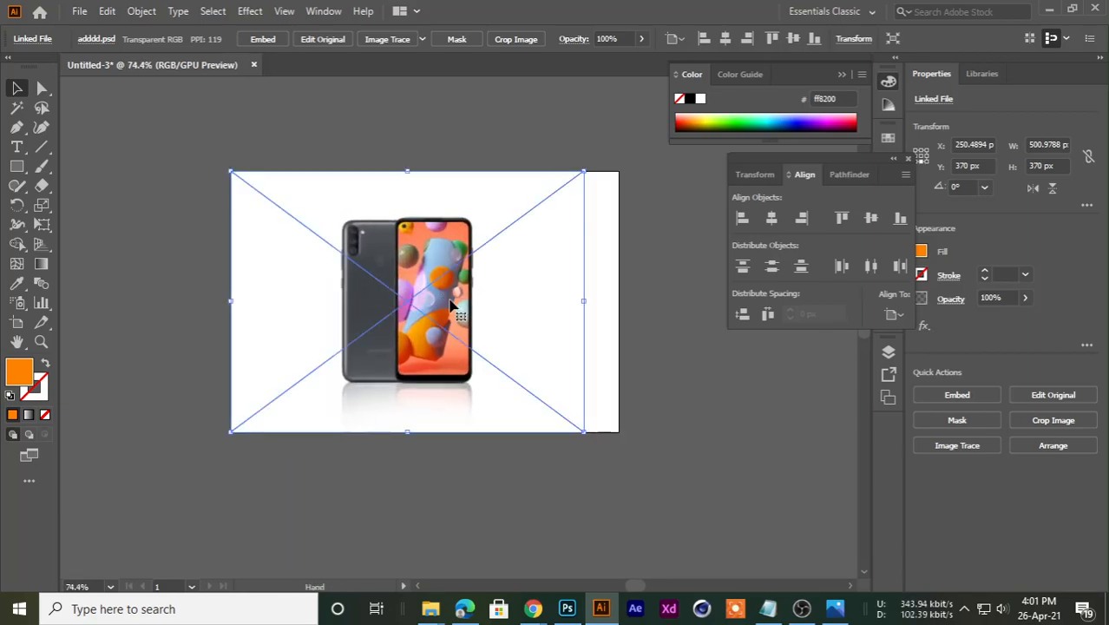
pyautogui.scroll(-2, 451, 304)
pyautogui.scroll(3, 508, 430)
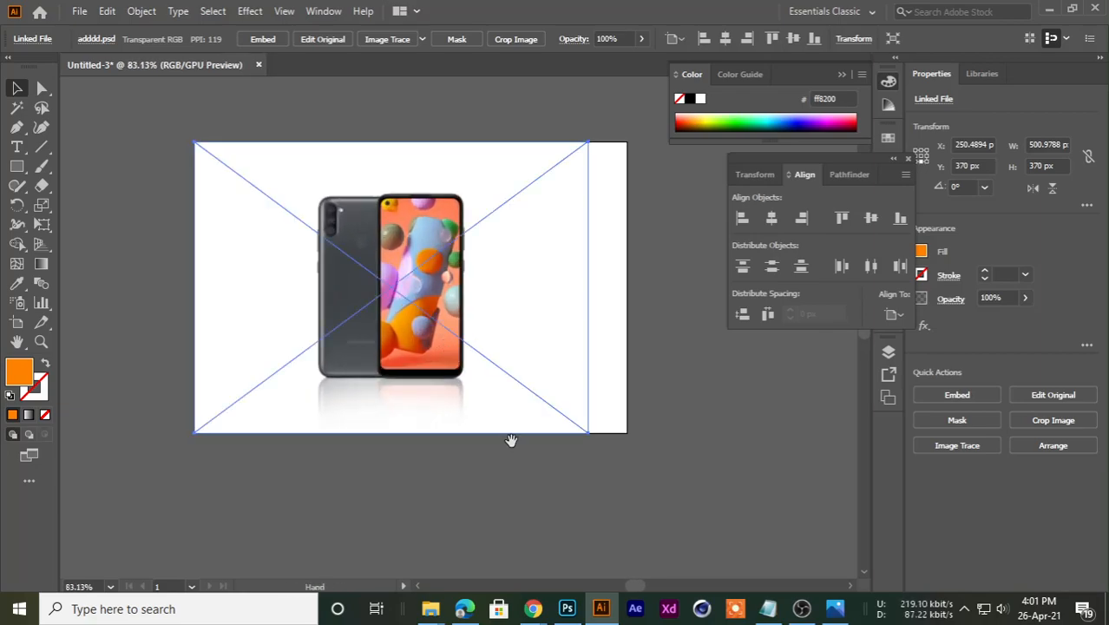
# Step: In Photoshop, open the 1-source-image-open-in-PS document and hide the Color Fill 1 and Background layers, leaving only the masked woman
pyautogui.click(566, 608)
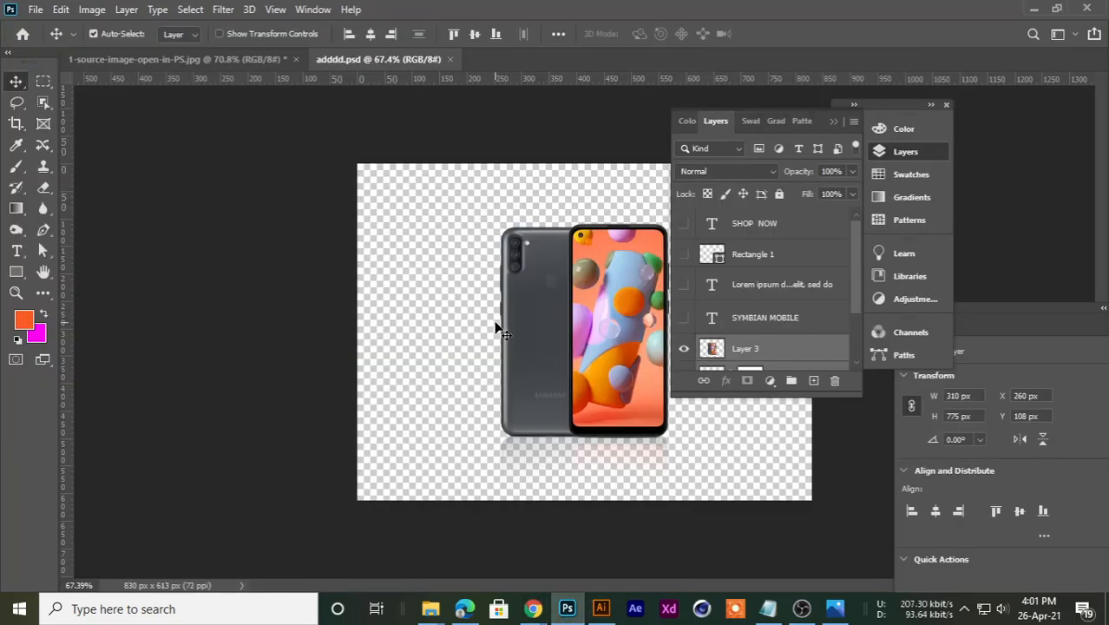
pyautogui.moveTo(540, 276); pyautogui.dragTo(521, 364)
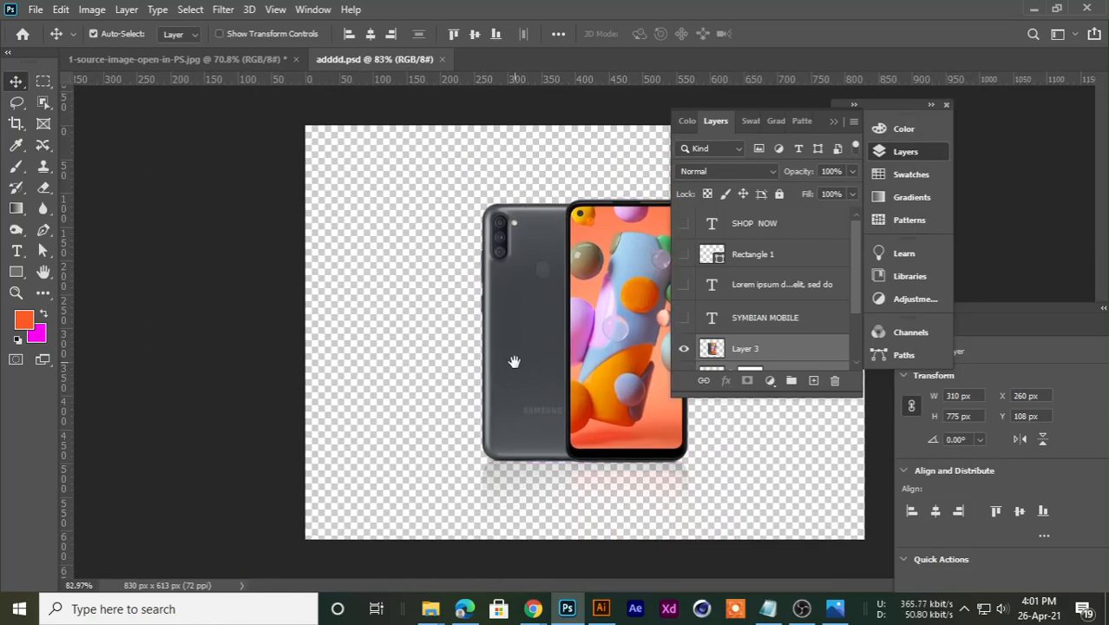
pyautogui.click(198, 60)
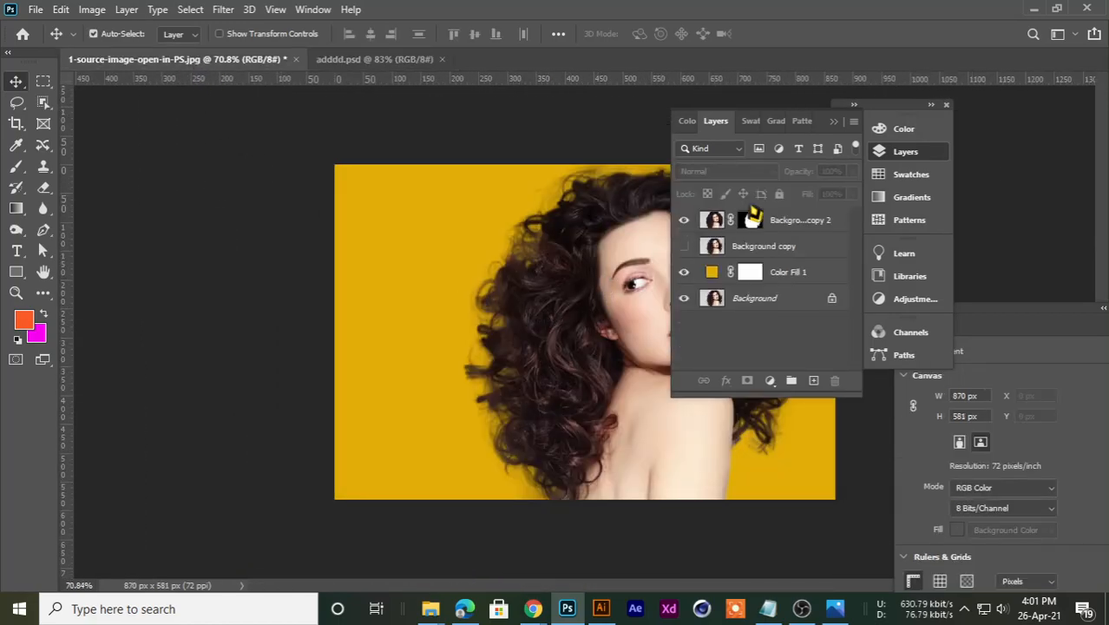
pyautogui.click(835, 122)
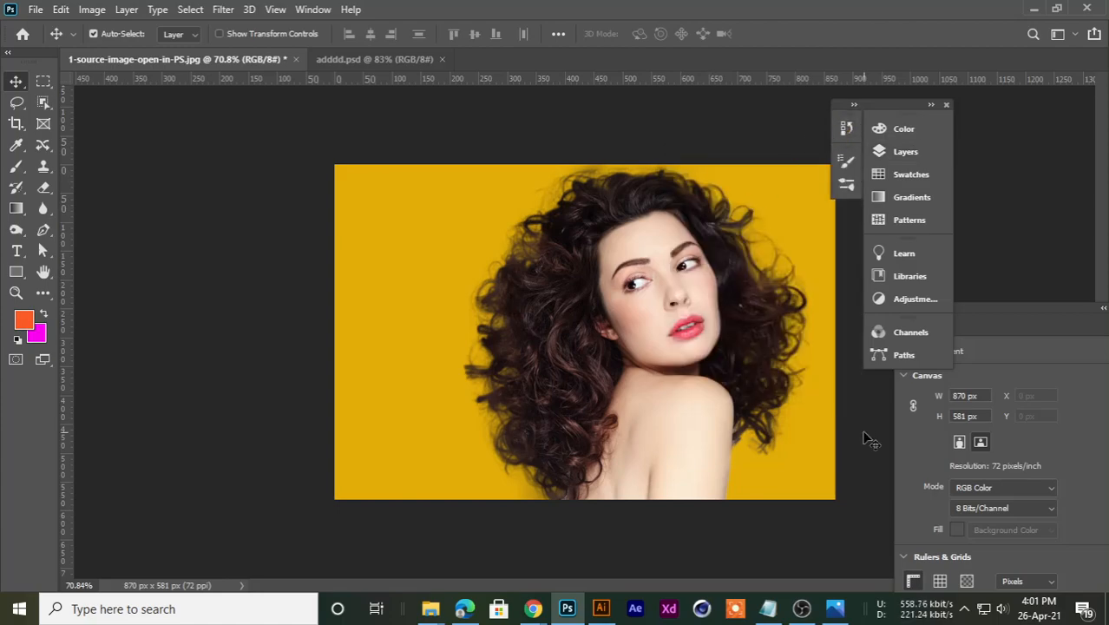
pyautogui.click(871, 152)
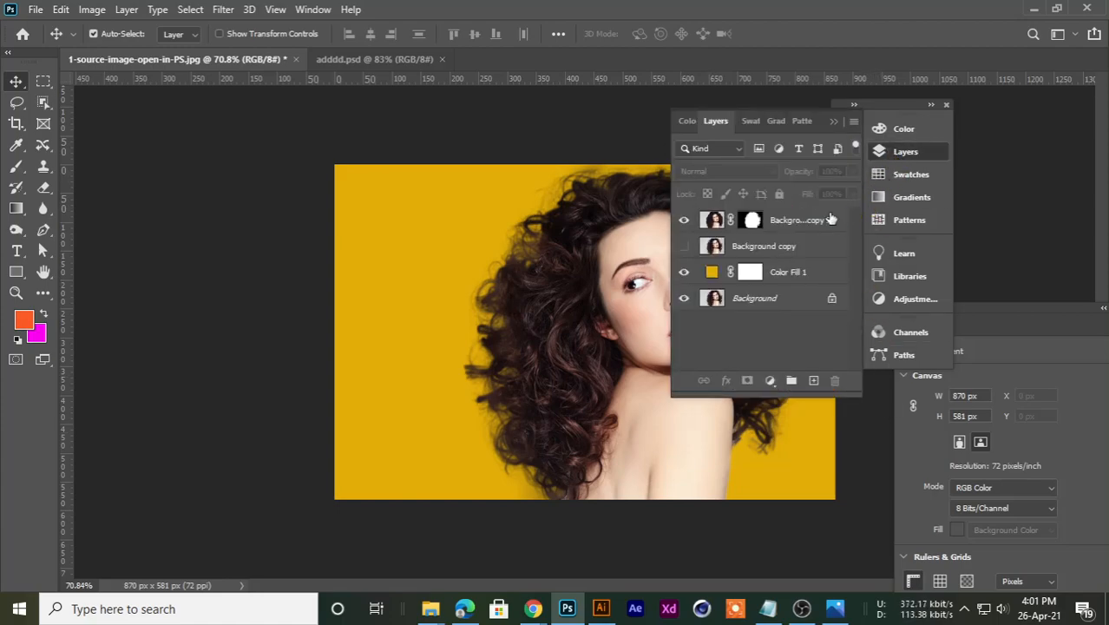
pyautogui.click(683, 273)
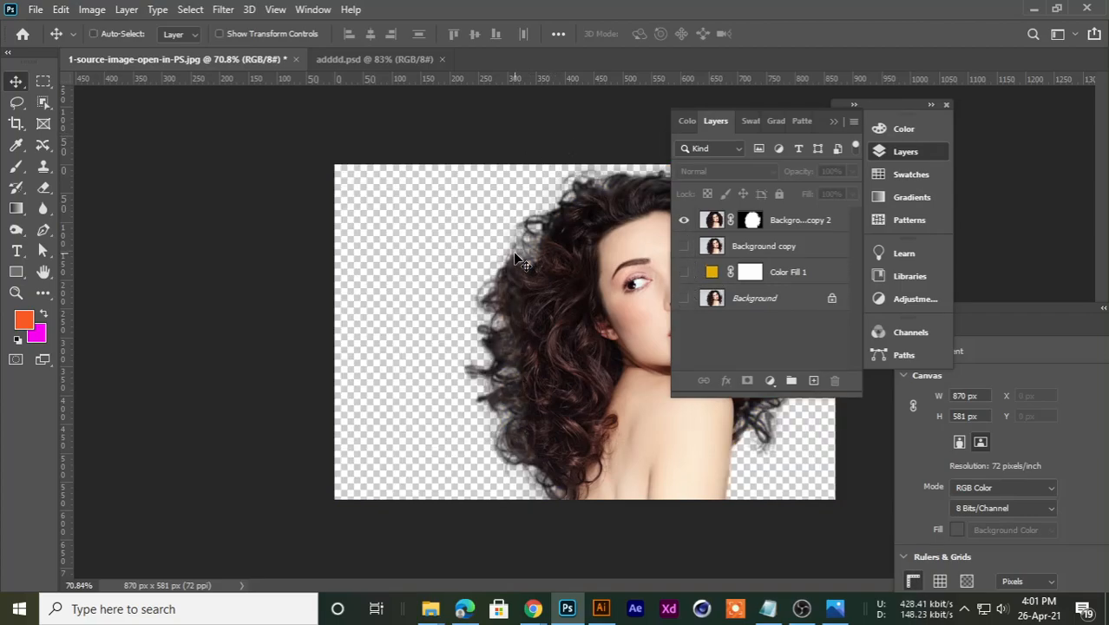
# Step: Save the masked portrait to the desktop as the Photoshop file 1-source-image-open-in-PS with its layers
pyautogui.hotkey('ctrl', 'shift', 's')
pyautogui.click(619, 445)
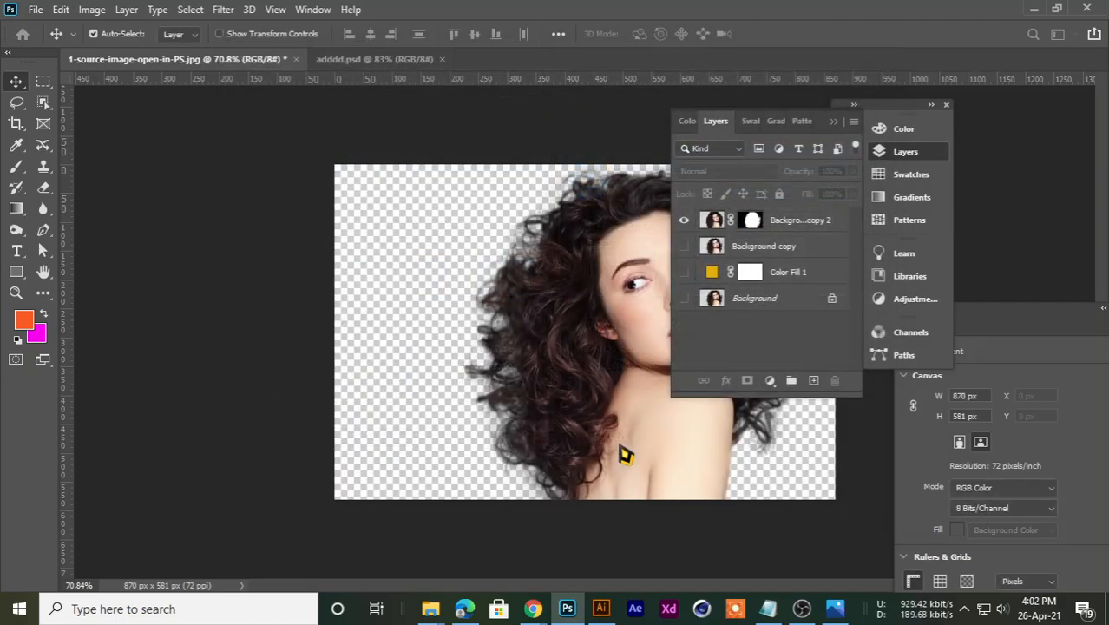
pyautogui.scroll(3, 129, 120)
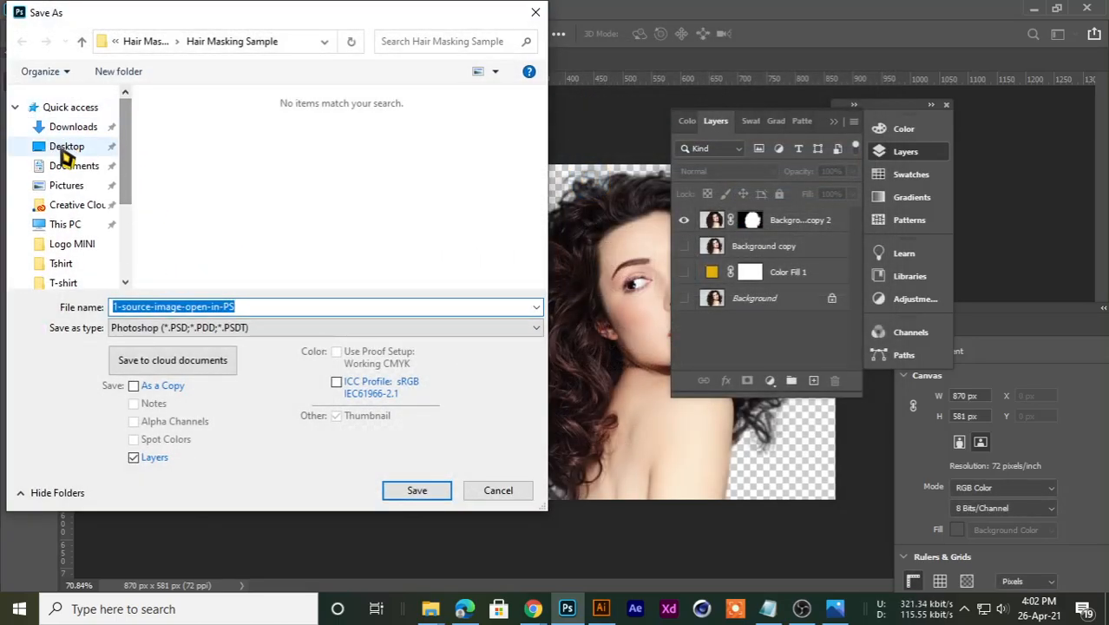
pyautogui.click(67, 145)
pyautogui.click(418, 490)
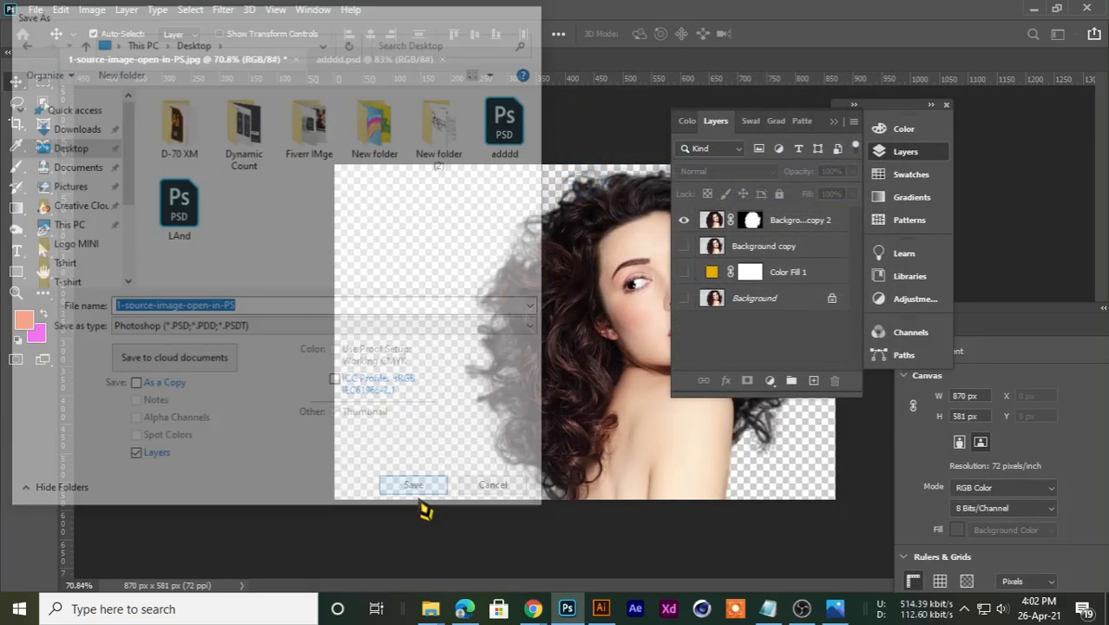
pyautogui.click(733, 160)
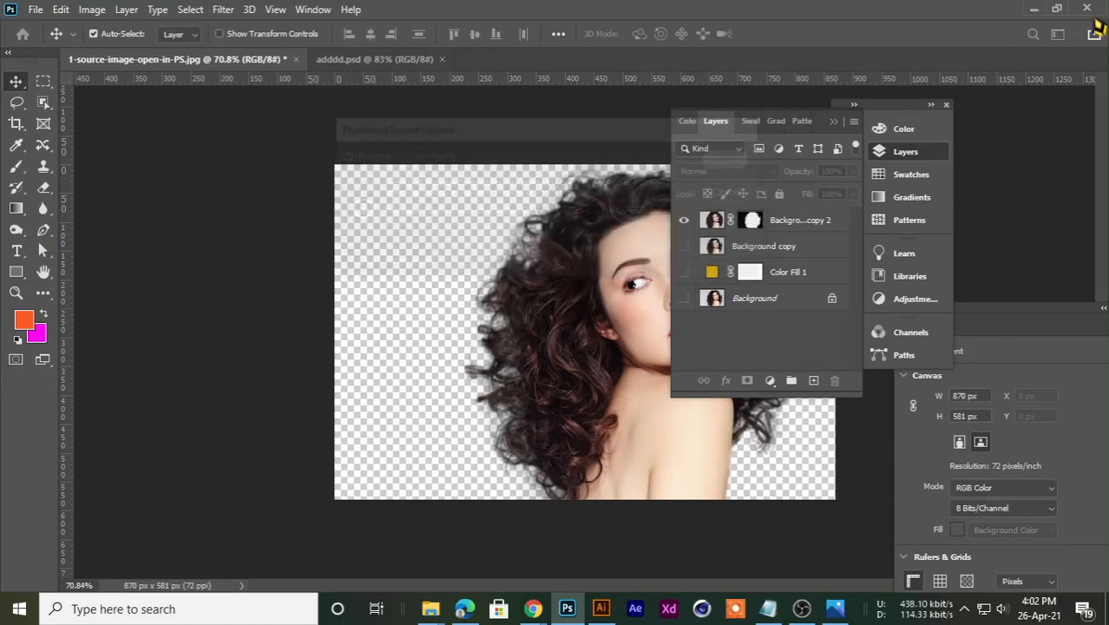
# Step: Minimize Photoshop and place the 1-source-image-open-in-PS file from the desktop into the Illustrator document as a linked file
pyautogui.click(1032, 9)
pyautogui.click(1055, 10)
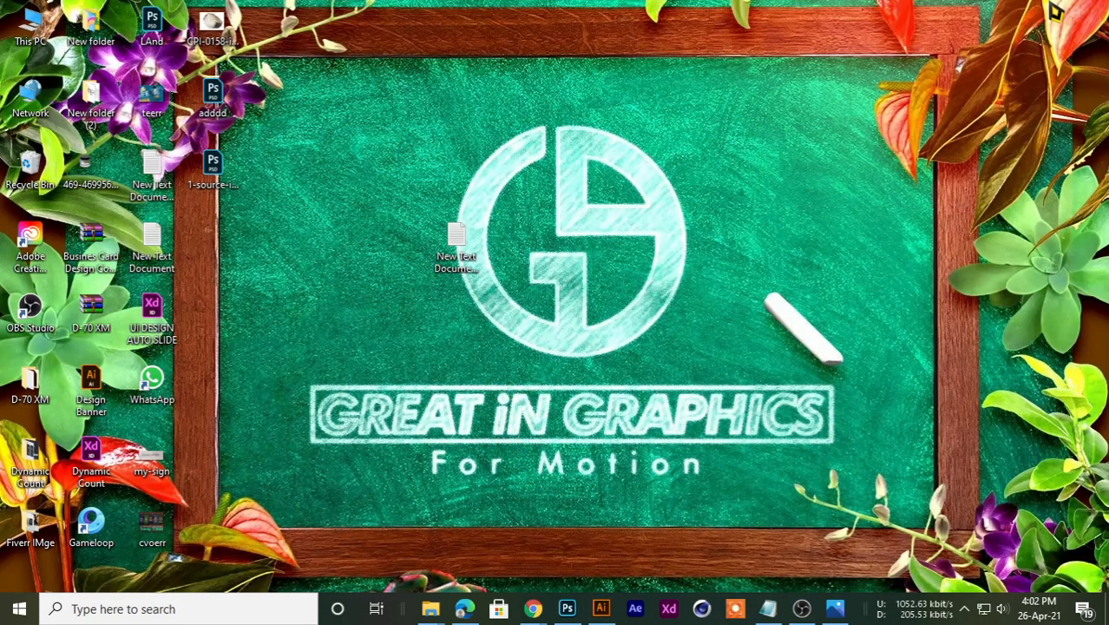
pyautogui.moveTo(659, 618); pyautogui.dragTo(596, 338)
pyautogui.scroll(-3, 418, 423)
# Step: Scale the linked portrait to about 332 x 222 px, position it to the right of the phone, and bring up its context options
pyautogui.moveTo(418, 422); pyautogui.dragTo(364, 401)
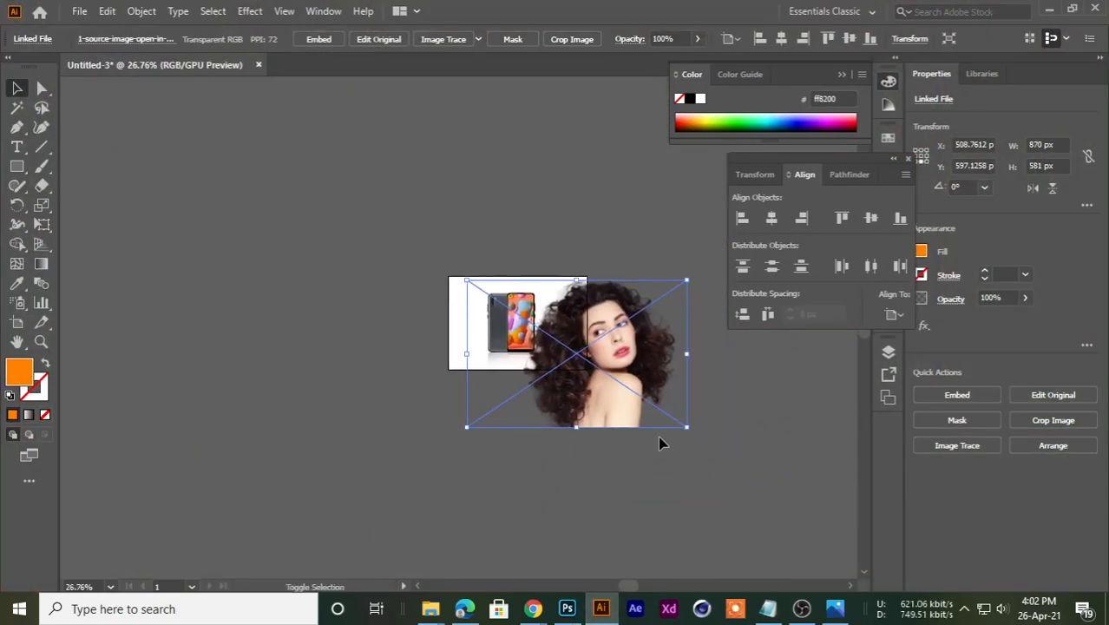
pyautogui.moveTo(688, 429); pyautogui.dragTo(630, 401)
pyautogui.scroll(3, 506, 305)
pyautogui.moveTo(469, 326); pyautogui.dragTo(380, 328)
pyautogui.rightClick(612, 388)
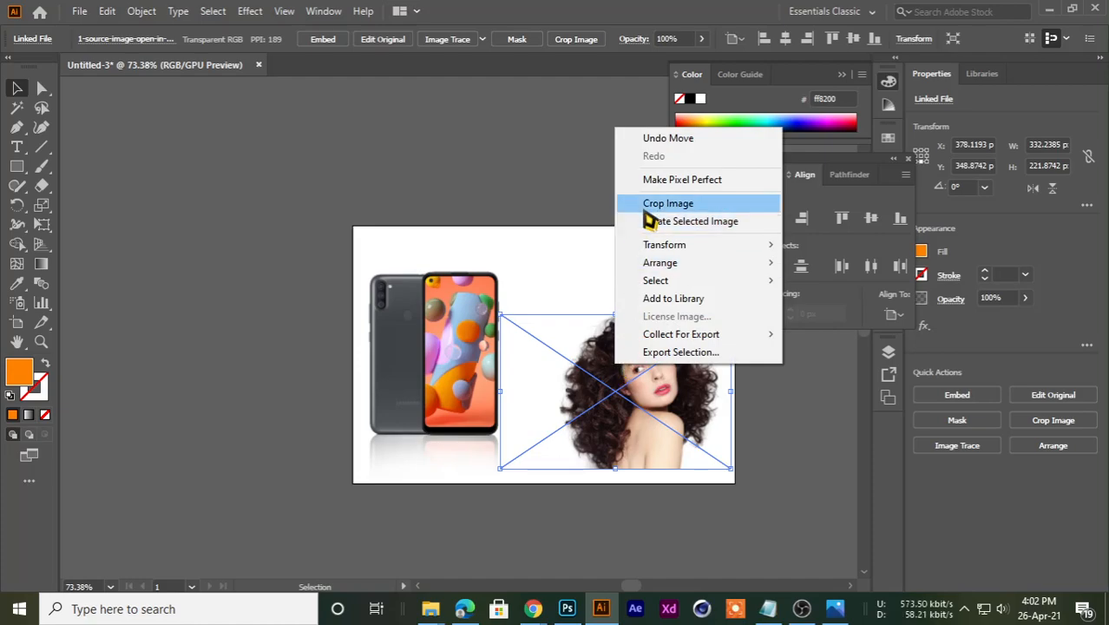
# Step: Reflect the linked portrait across the vertical axis and enlarge it to about 497 x 332 px
pyautogui.moveTo(669, 247)
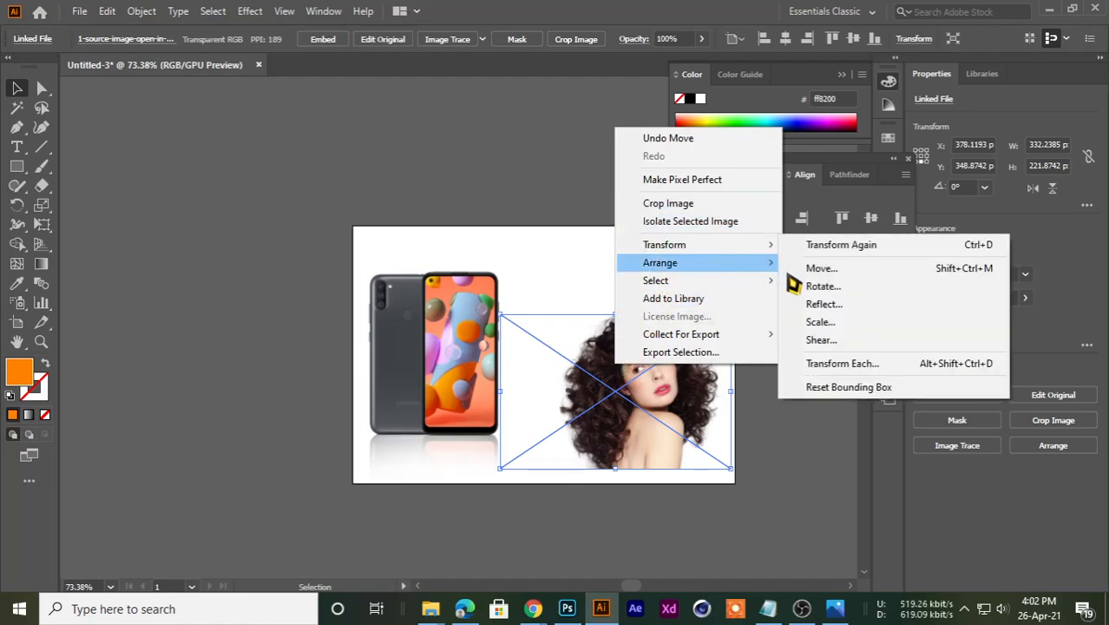
pyautogui.click(818, 305)
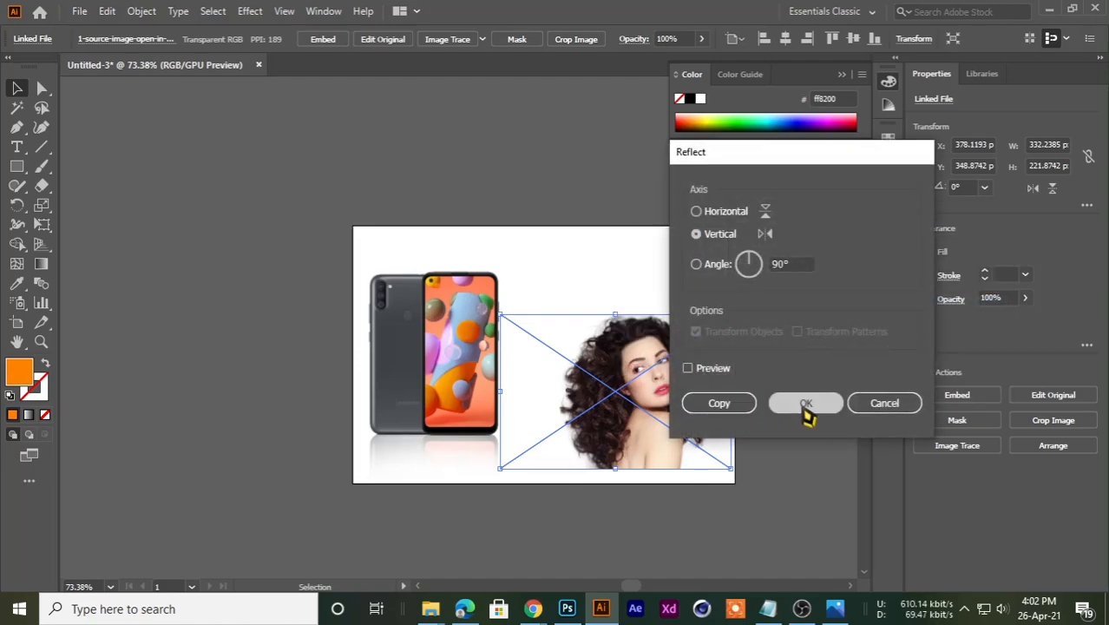
pyautogui.click(800, 405)
pyautogui.moveTo(517, 353); pyautogui.dragTo(483, 247)
pyautogui.moveTo(663, 429)
pyautogui.mouseDown()
pyautogui.moveTo(694, 426)
pyautogui.moveTo(668, 424)
pyautogui.mouseUp()
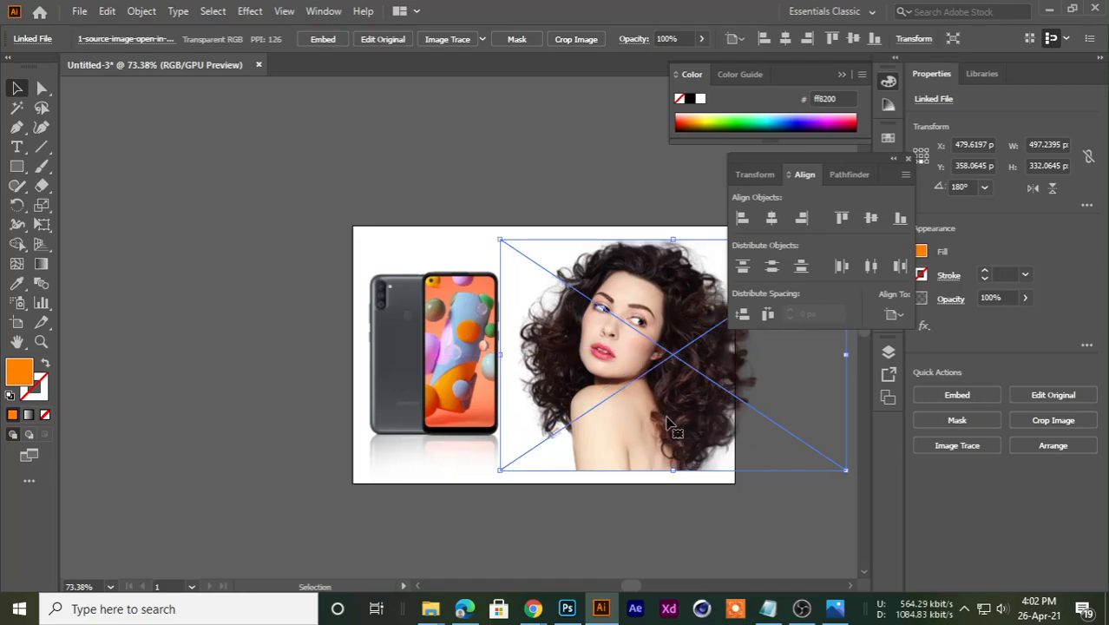
# Step: Shrink the mirrored portrait slightly, rest it on the artboard's bottom edge beside the phone, and deselect it
pyautogui.moveTo(503, 243); pyautogui.dragTo(339, 347)
pyautogui.press('Escape')
pyautogui.click(338, 348)
pyautogui.scroll(-3, 364, 426)
pyautogui.scroll(2, 364, 426)
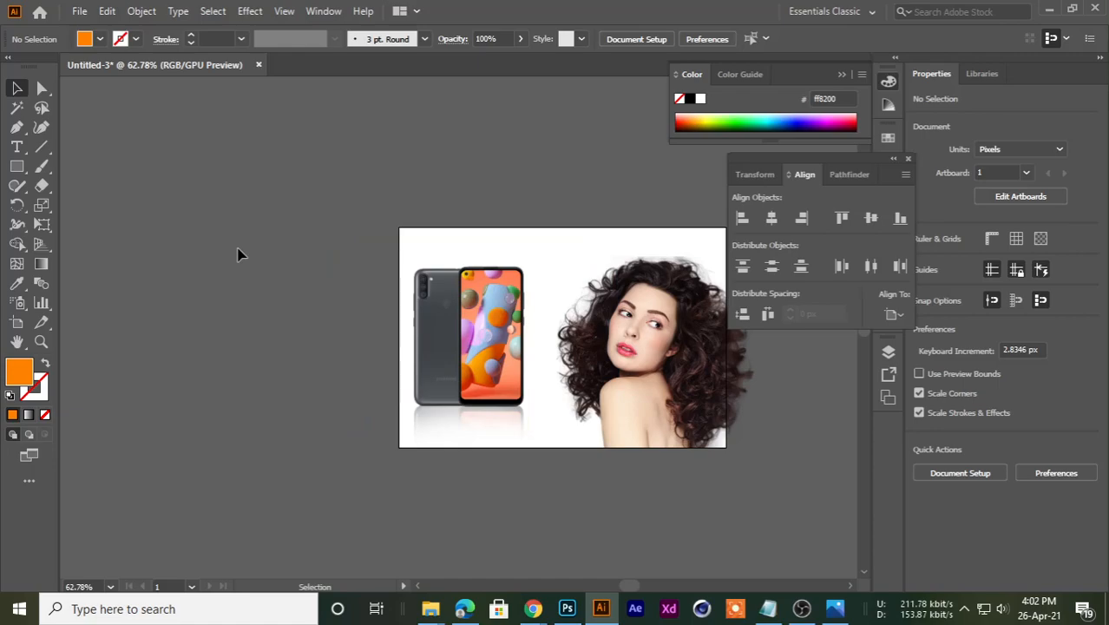
pyautogui.click(340, 269)
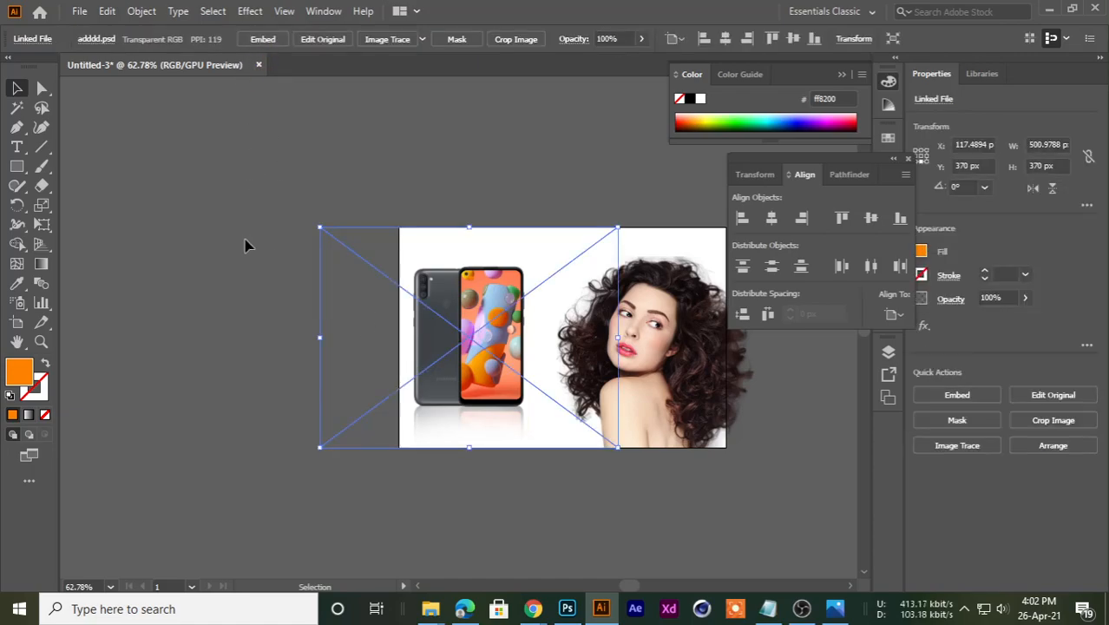
pyautogui.click(403, 162)
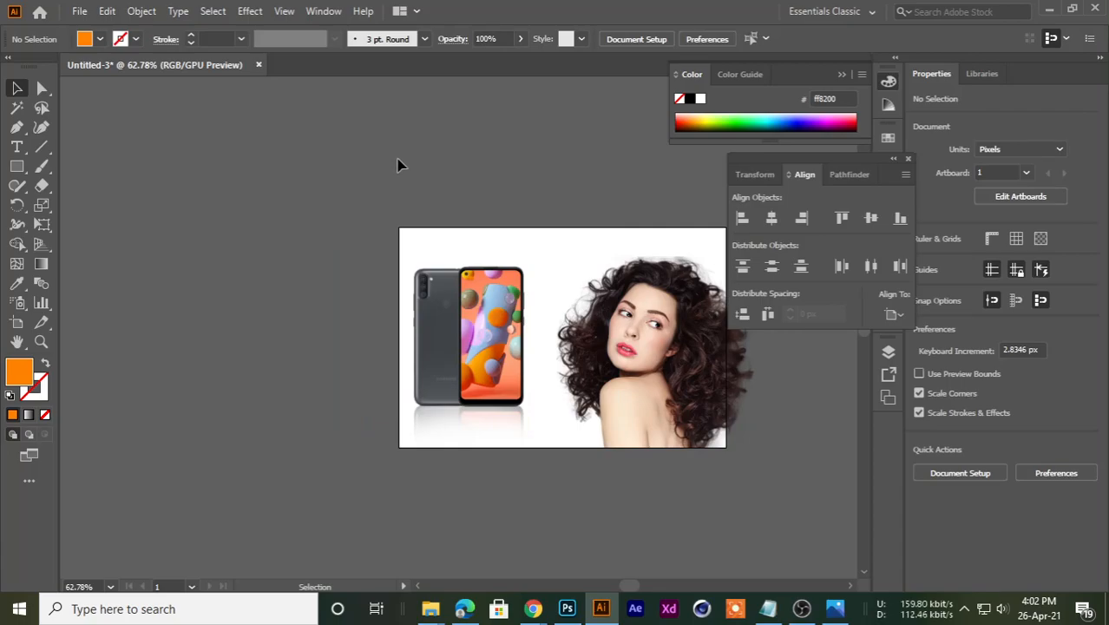
pyautogui.click(567, 609)
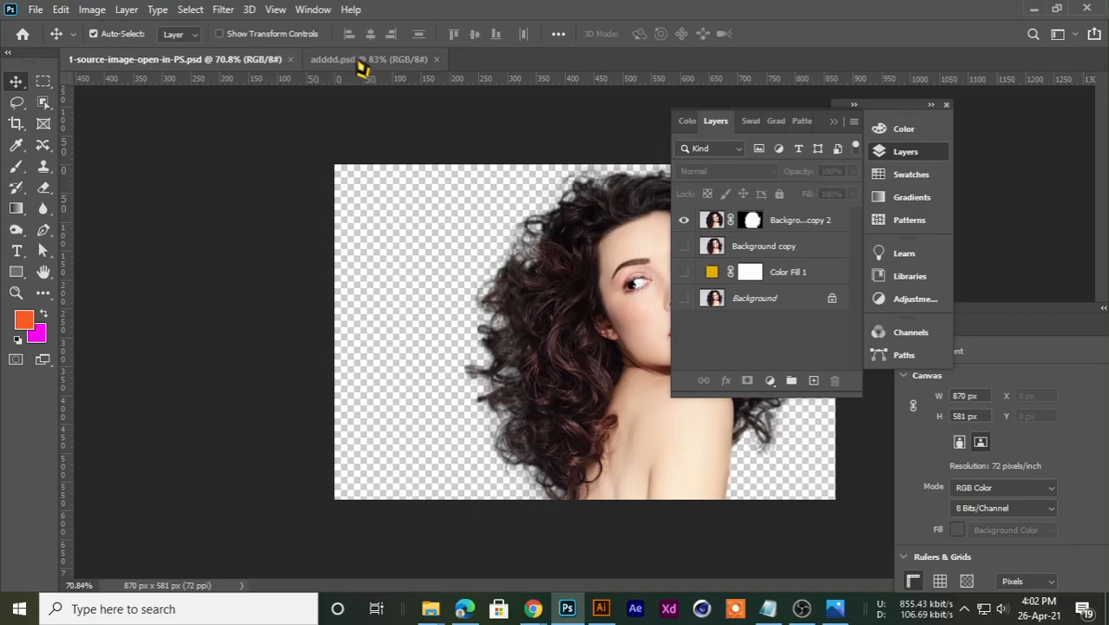
pyautogui.click(1033, 10)
pyautogui.click(496, 400)
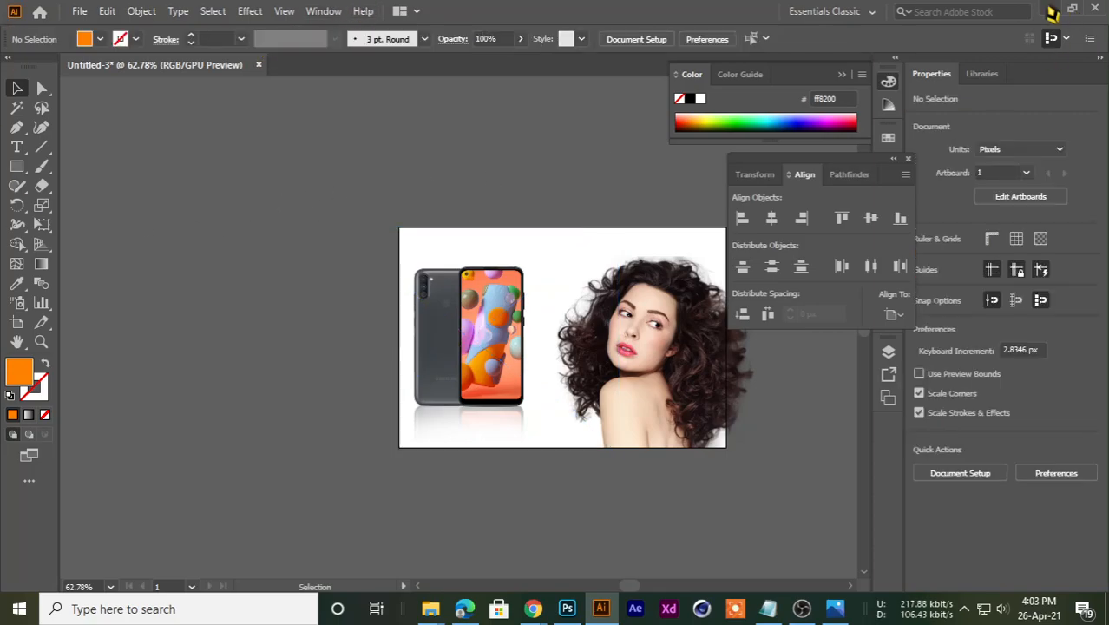
pyautogui.click(1049, 8)
pyautogui.click(601, 608)
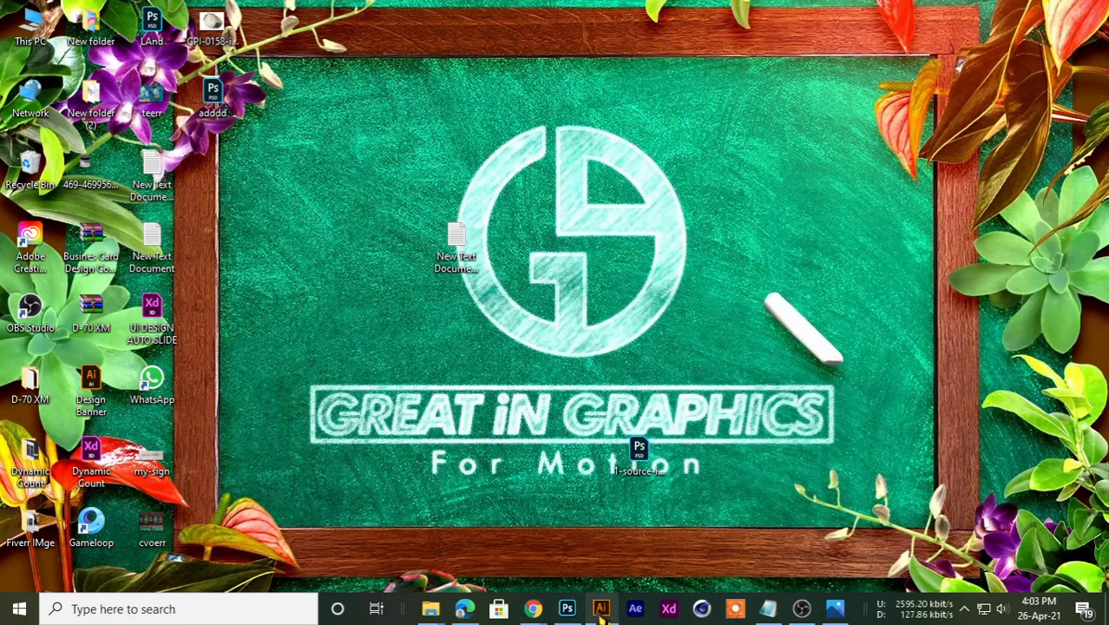
pyautogui.click(391, 262)
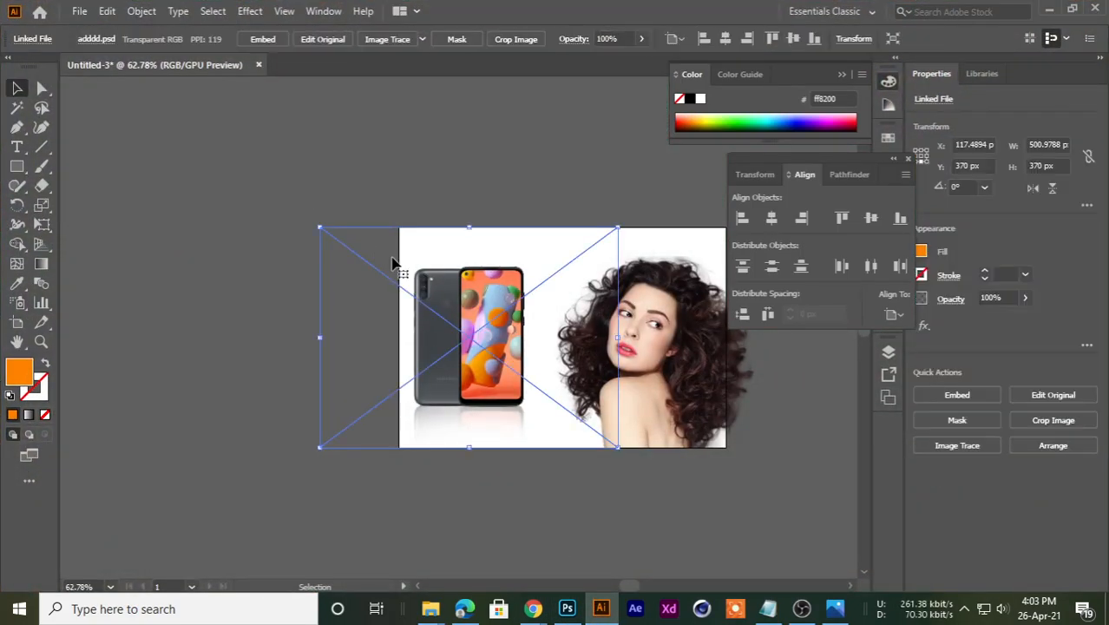
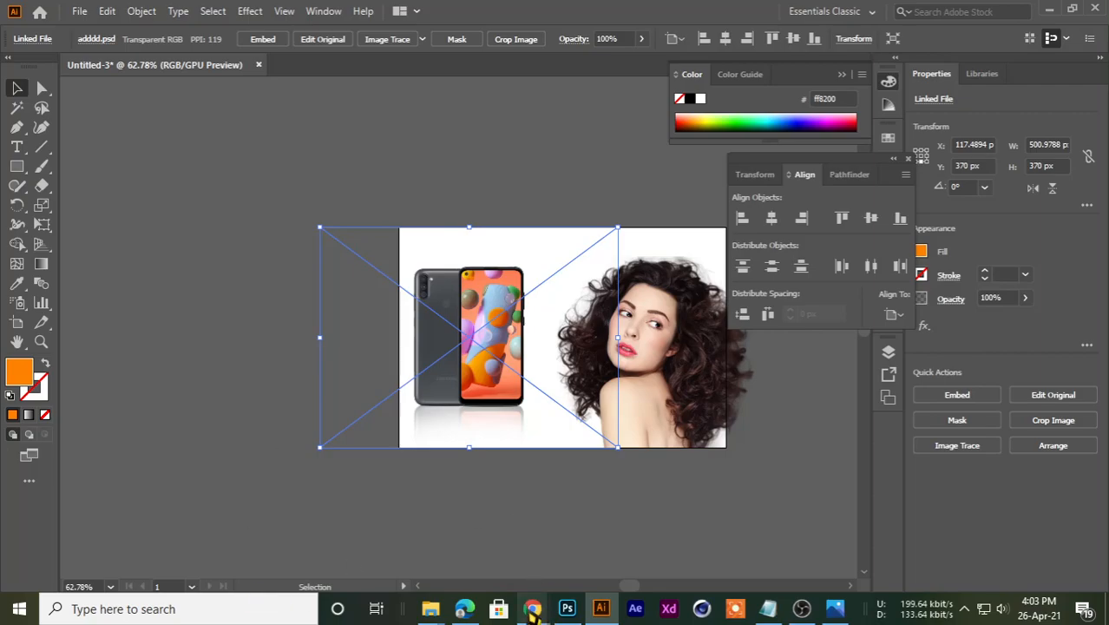
pyautogui.moveTo(536, 608)
pyautogui.click(451, 531)
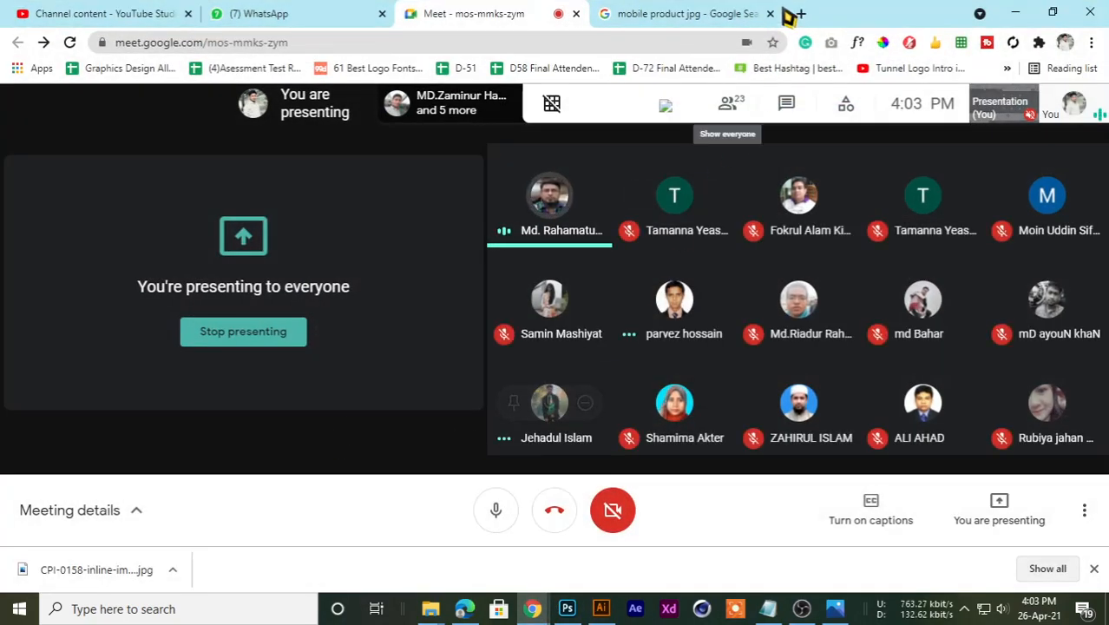
pyautogui.click(1015, 13)
# Step: Switch to Photoshop, bring up the adddd document, and clear the view of the whole banner
pyautogui.hotkey('alt', 'Tab')
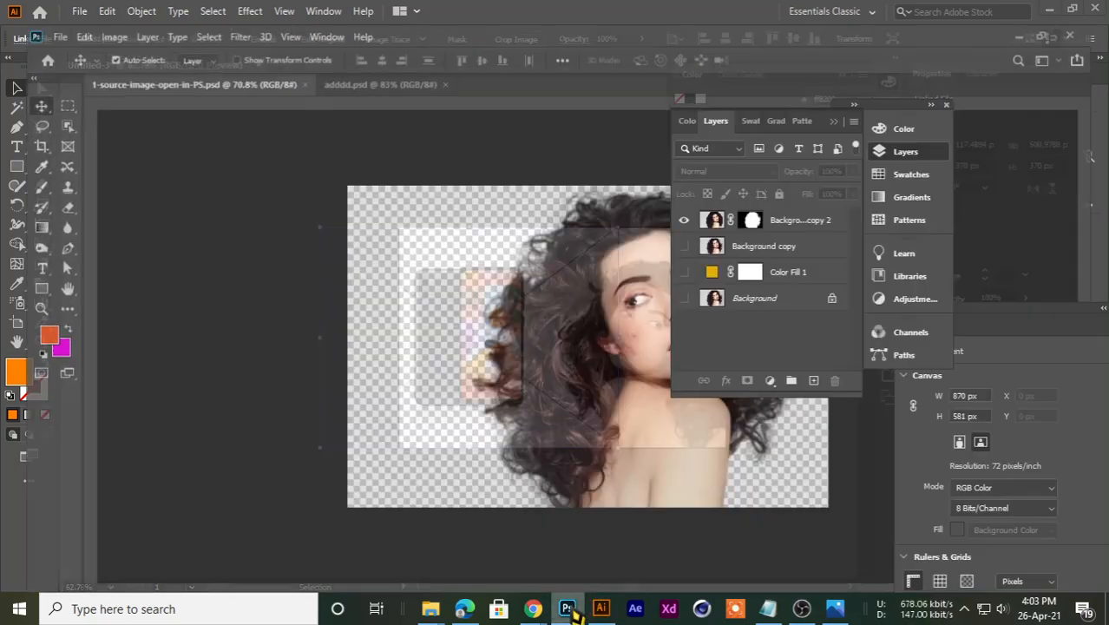
pyautogui.click(404, 60)
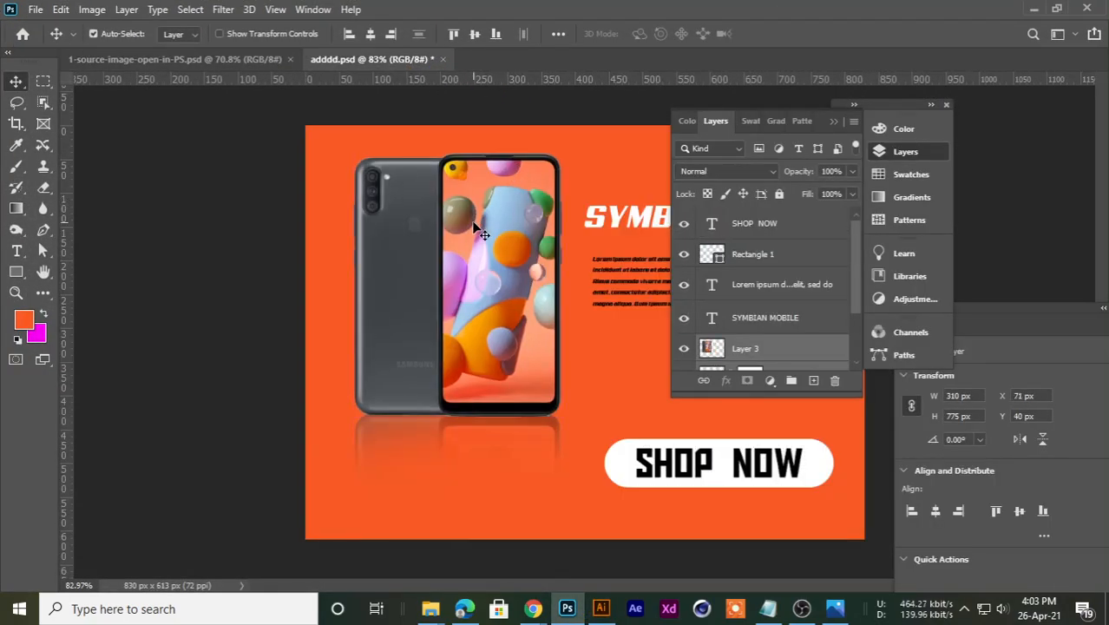
pyautogui.scroll(-5, 408, 330)
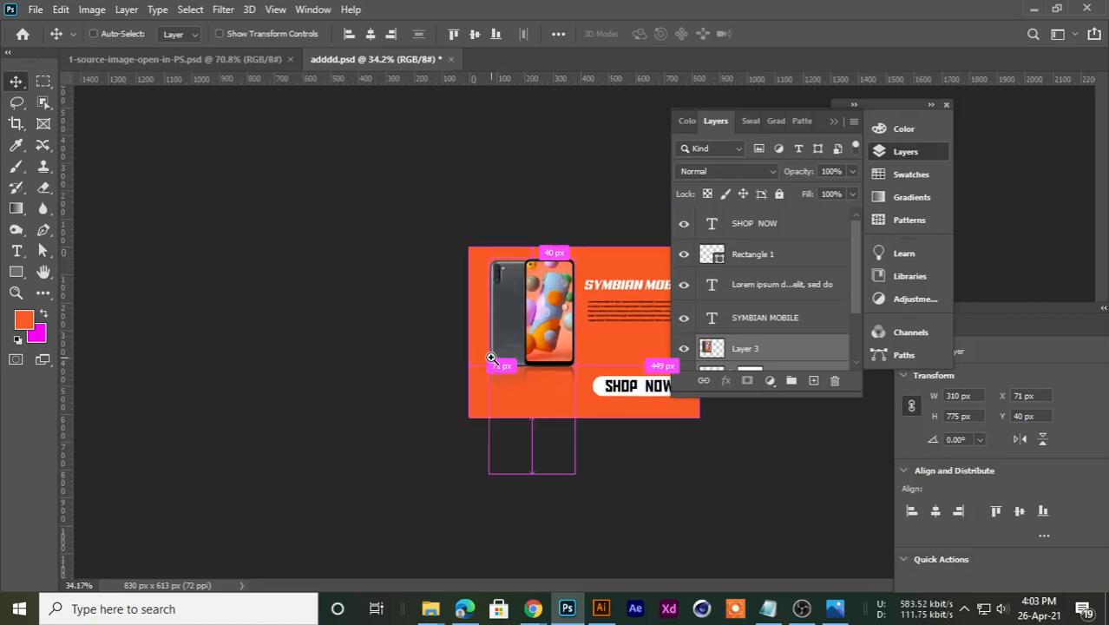
pyautogui.scroll(6, 533, 420)
pyautogui.scroll(-4, 533, 425)
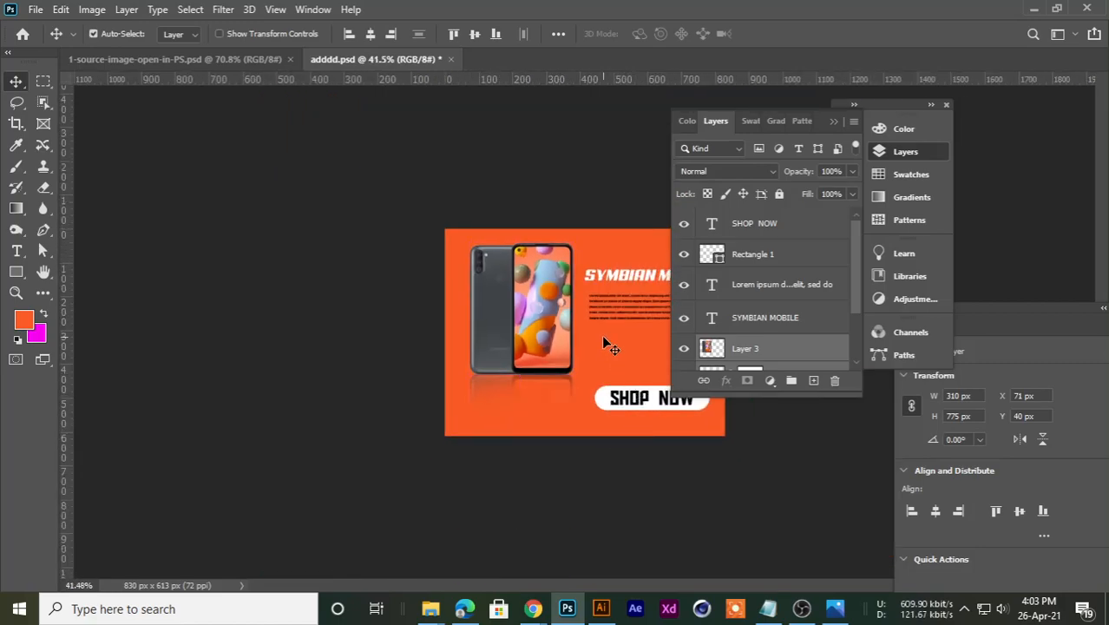
pyautogui.scroll(2, 644, 338)
pyautogui.click(832, 125)
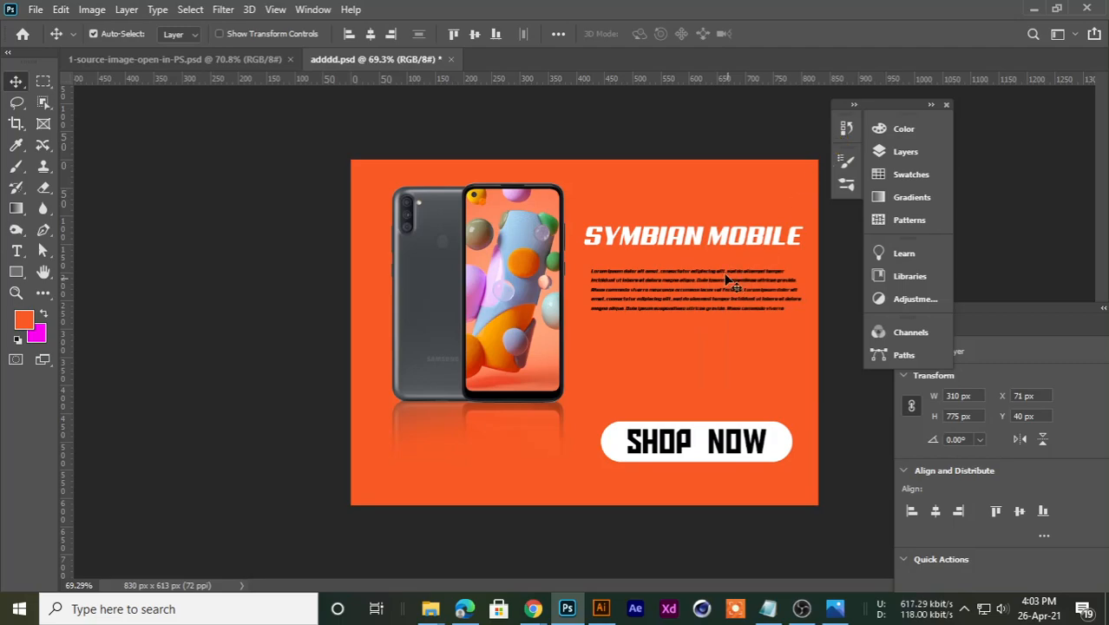
pyautogui.scroll(2, 731, 285)
# Step: Delete the SYMBIAN MOBILE heading, the lorem ipsum paragraph, the SHOP NOW text and its rounded button shape
pyautogui.click(704, 206)
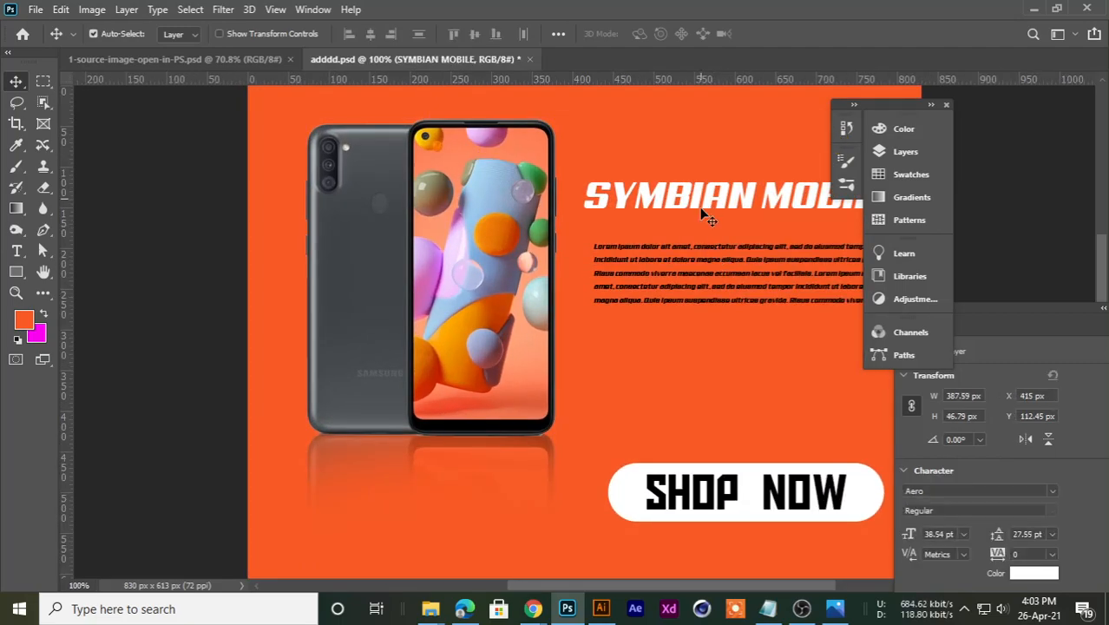
pyautogui.press('Delete')
pyautogui.click(710, 261)
pyautogui.press('Delete')
pyautogui.click(706, 486)
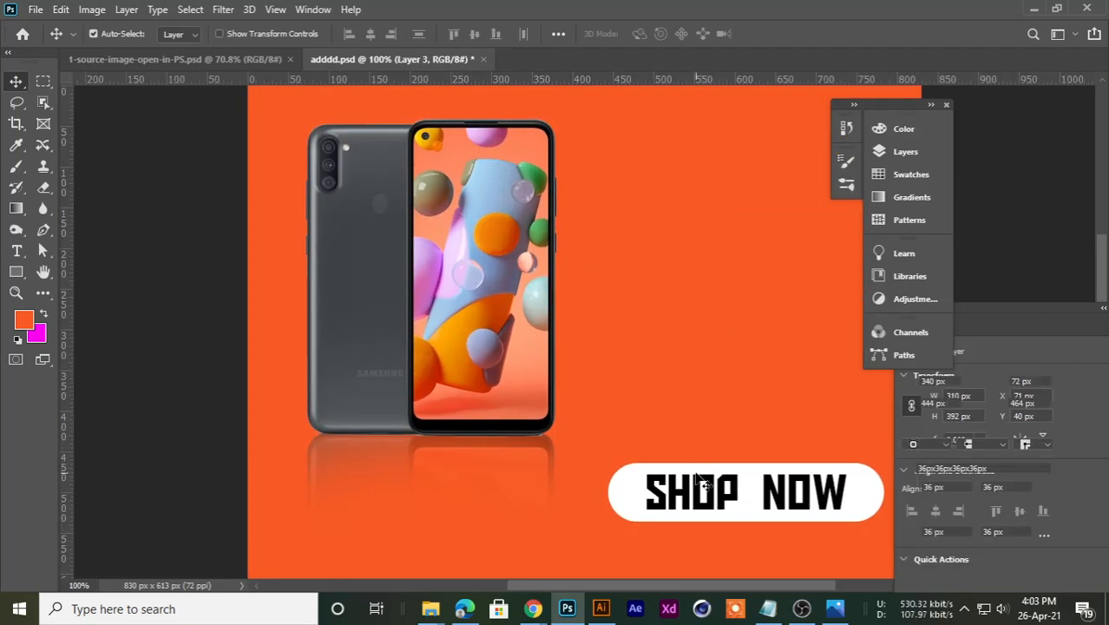
pyautogui.press('Delete')
pyautogui.click(702, 498)
pyautogui.press('Delete')
pyautogui.scroll(-3, 564, 367)
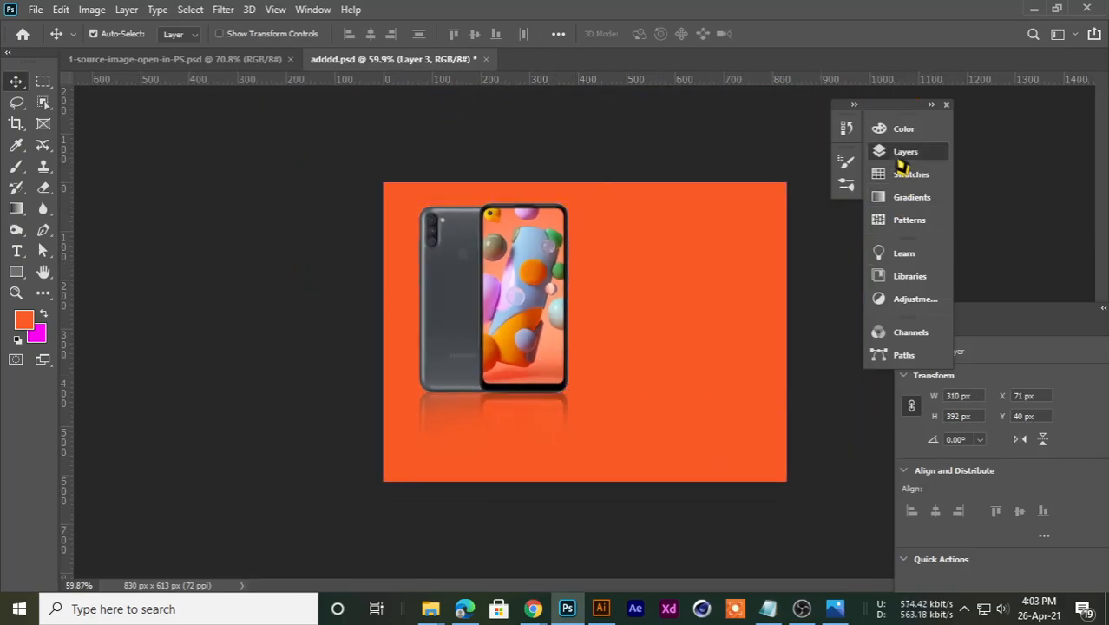
# Step: Center Layer 3 and Layer 3 copy horizontally on the canvas, and undo the trial vertical centering
pyautogui.click(901, 154)
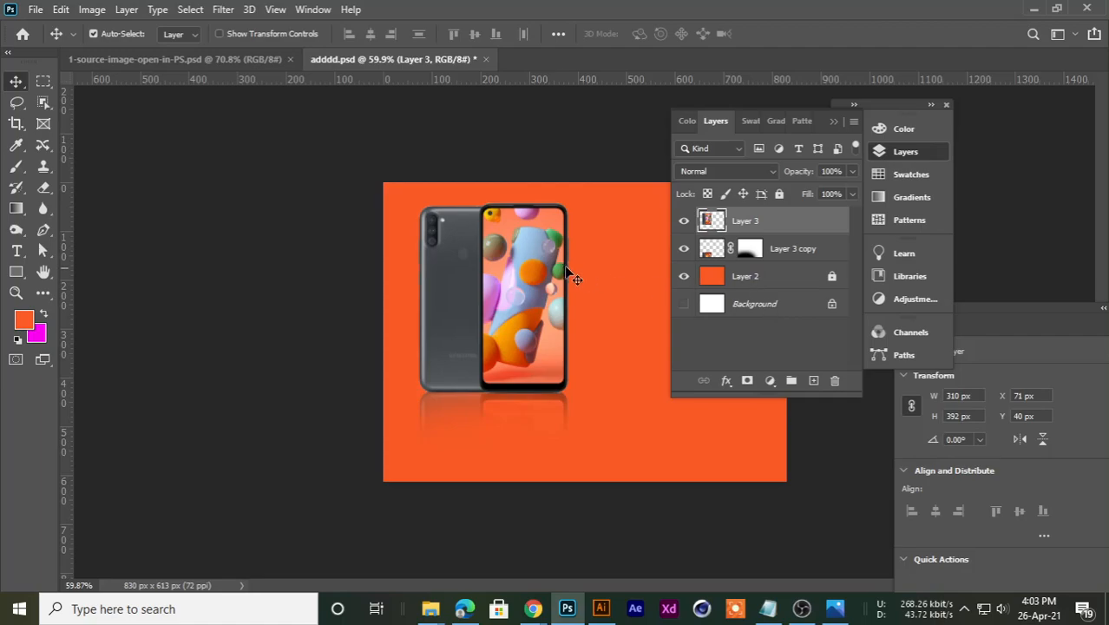
pyautogui.hotkey('ctrl', 'a')
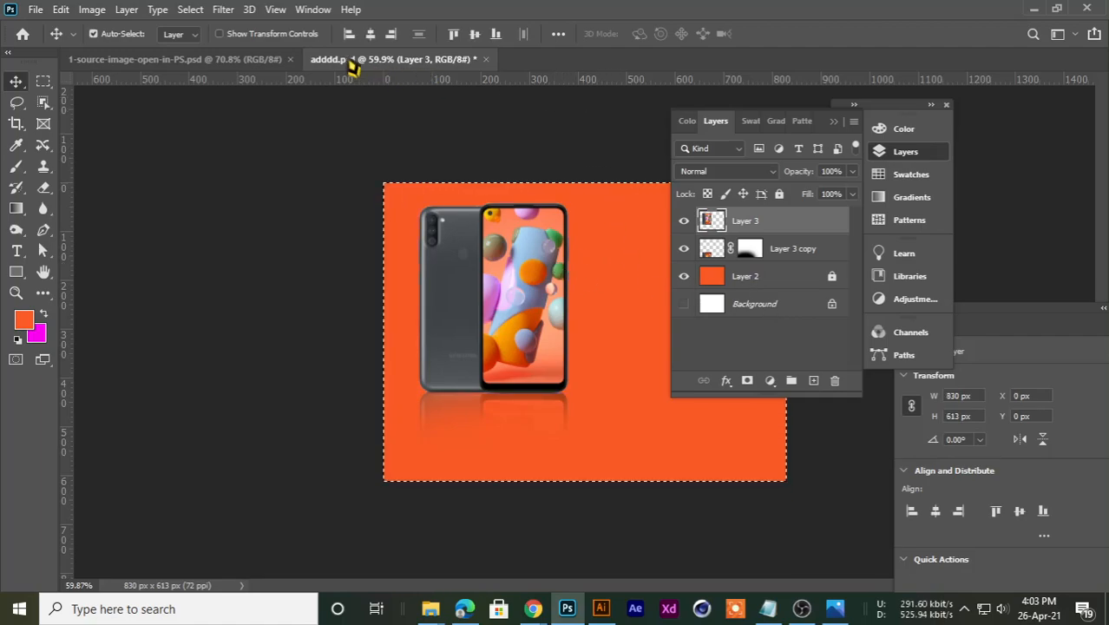
pyautogui.keyDown('shift'); pyautogui.click(791, 249); pyautogui.keyUp('shift')
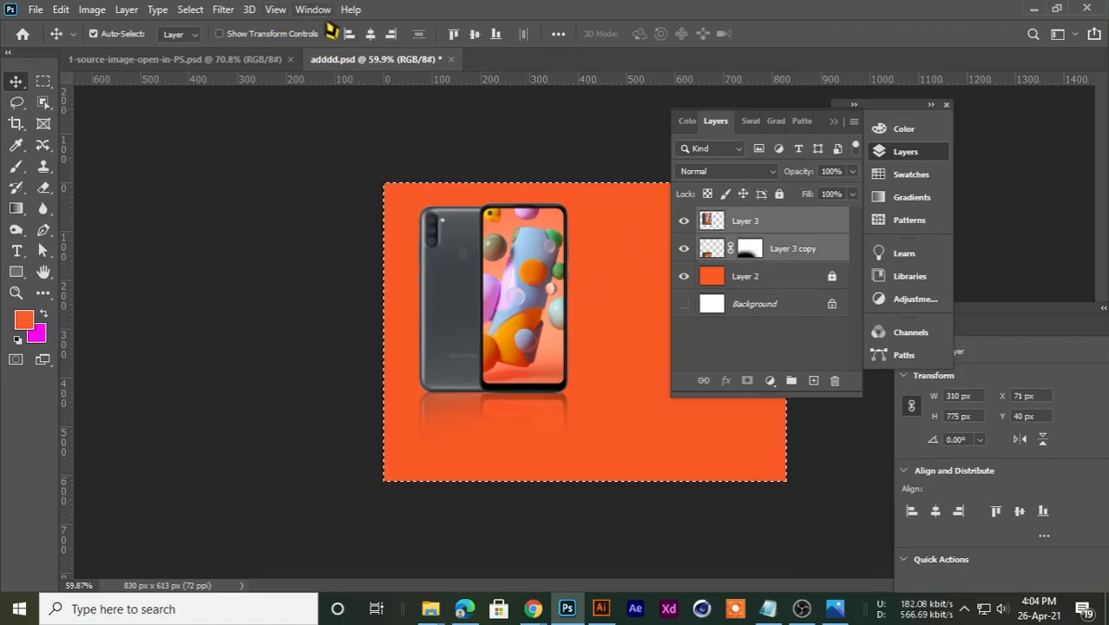
pyautogui.click(370, 33)
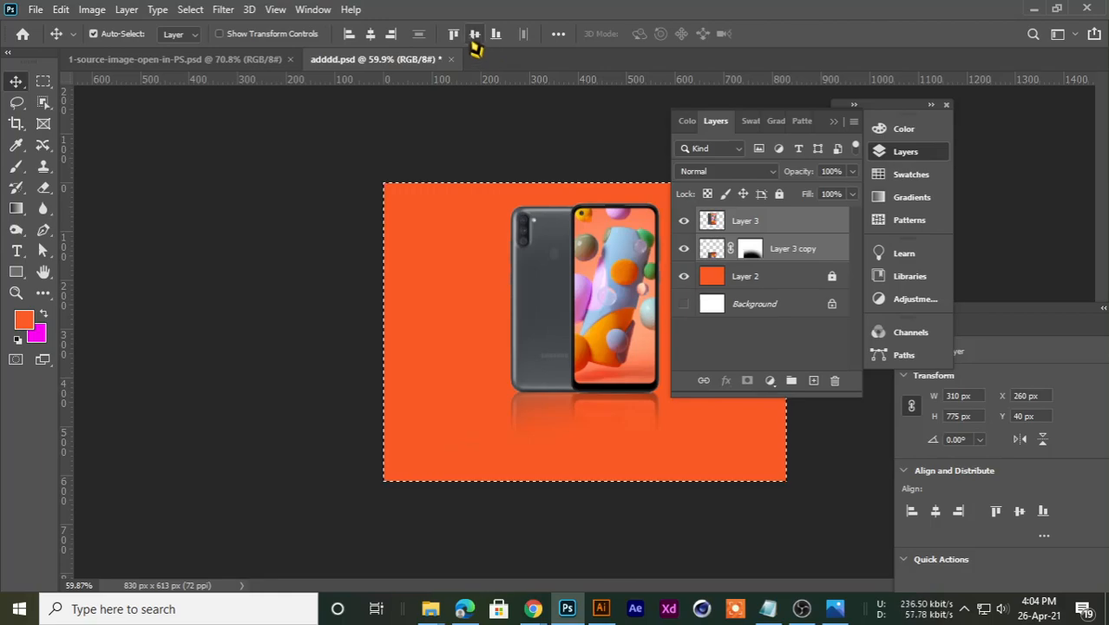
pyautogui.click(474, 34)
pyautogui.hotkey('ctrl', 'z')
# Step: Save the adddd document and clear the canvas selection
pyautogui.click(283, 345)
pyautogui.press('ctrl')
pyautogui.hotkey('ctrl', 's')
pyautogui.hotkey('ctrl', 'd')
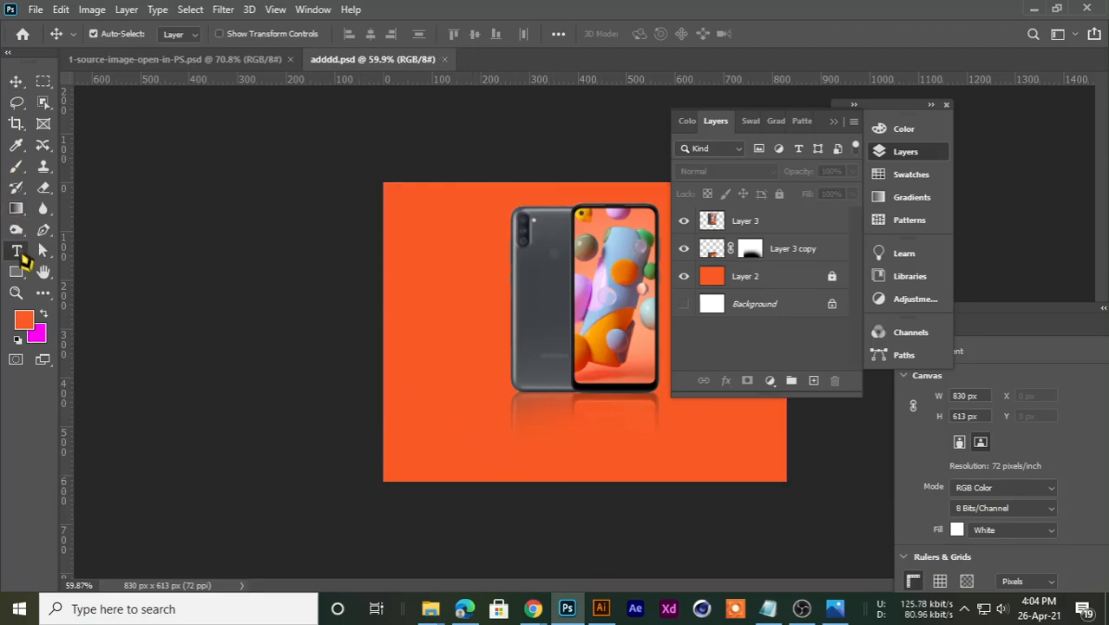
# Step: Set the text color to white and add the text MiROR EFECTS on the orange background near the phone
pyautogui.click(16, 251)
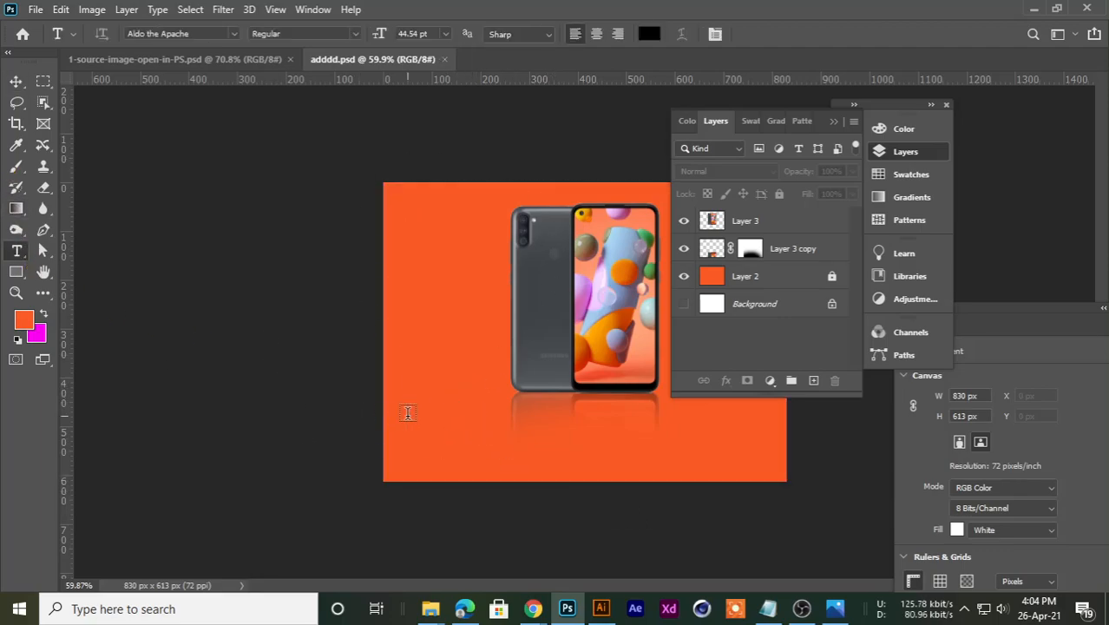
pyautogui.click(15, 81)
pyautogui.click(840, 123)
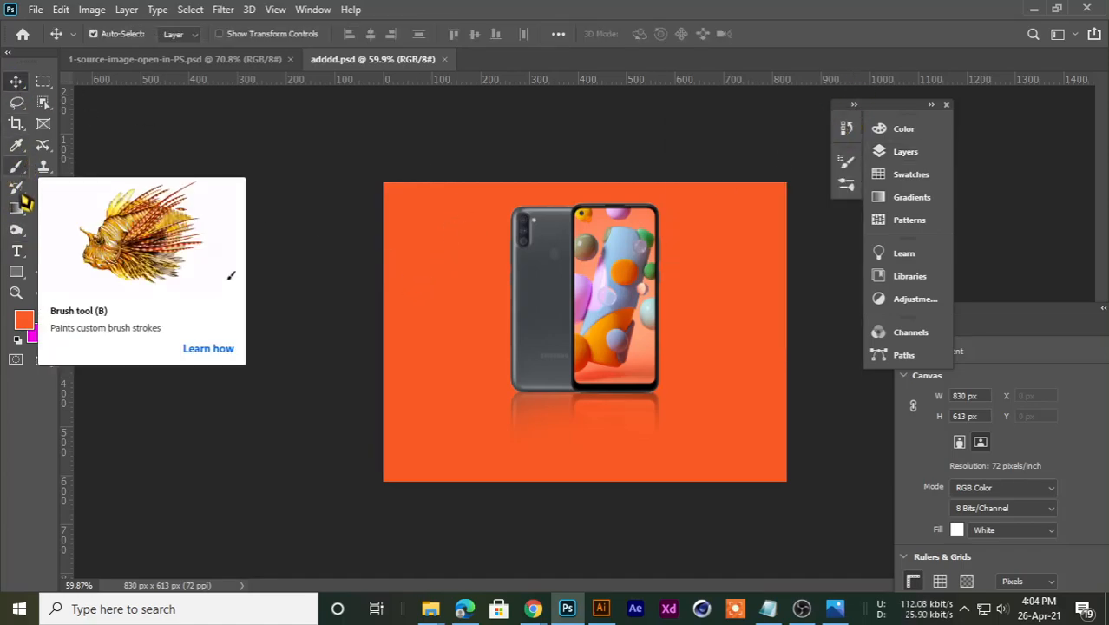
pyautogui.click(16, 251)
pyautogui.click(649, 33)
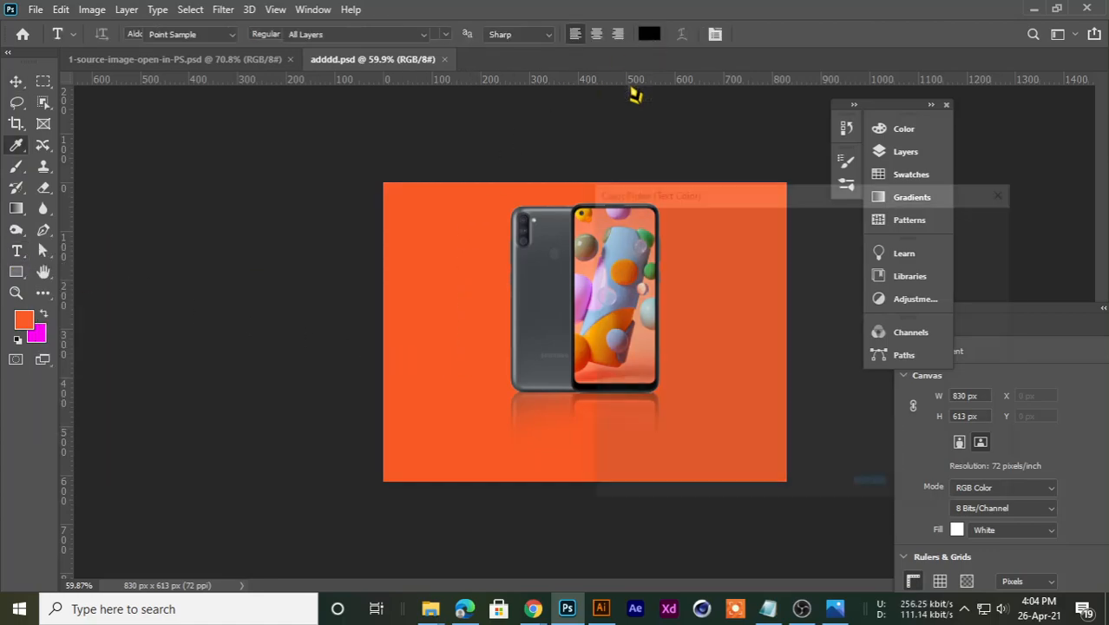
pyautogui.click(596, 228)
pyautogui.click(965, 224)
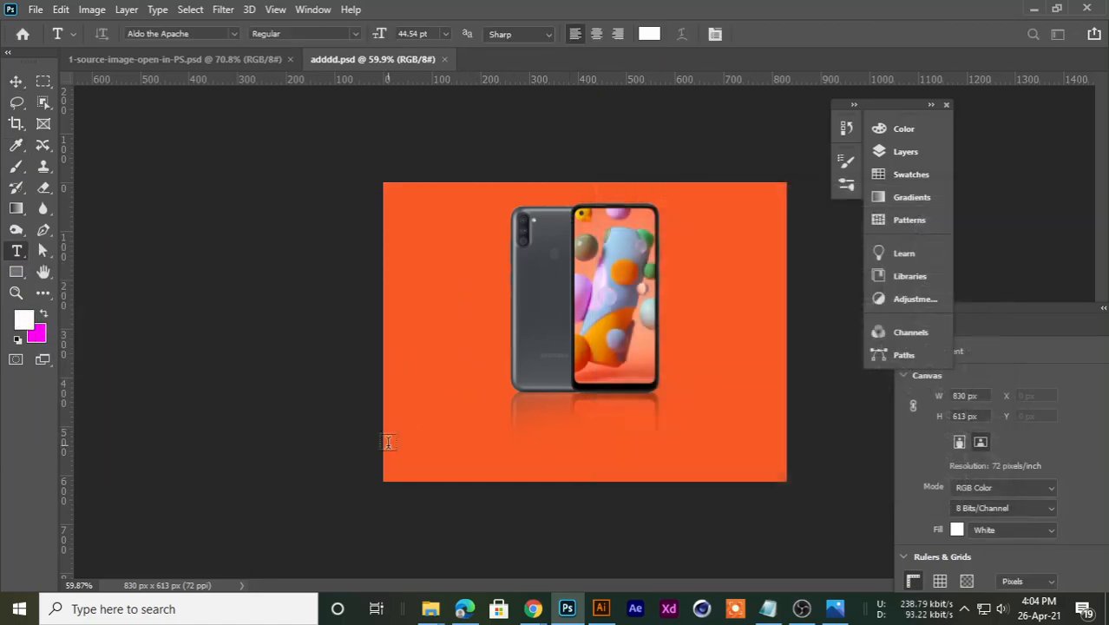
pyautogui.click(421, 375)
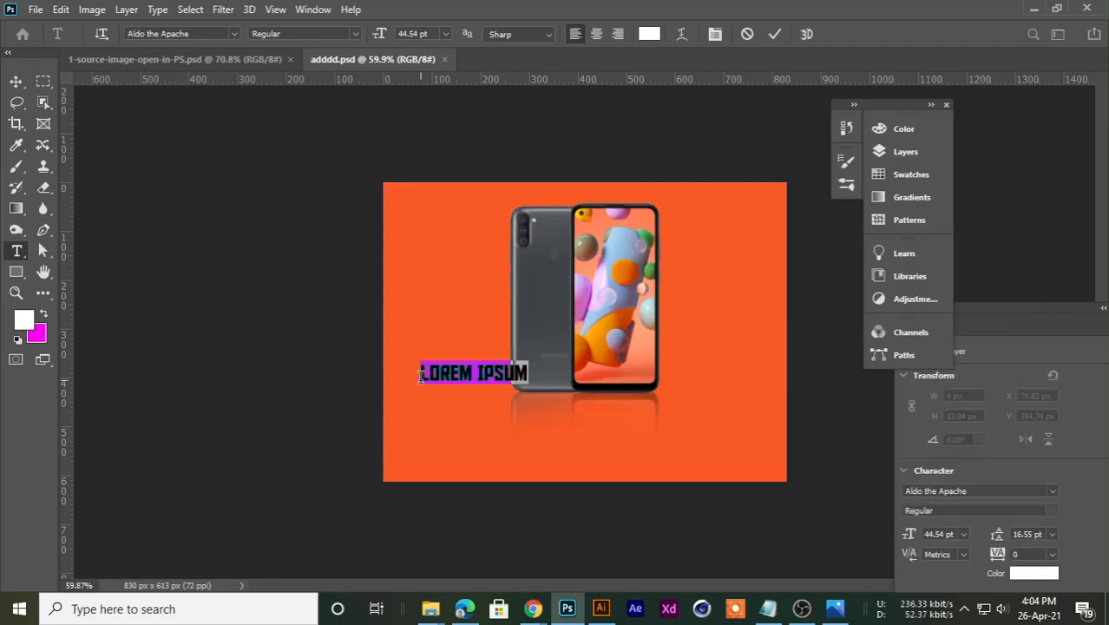
pyautogui.write('MiRDR EFECTS')
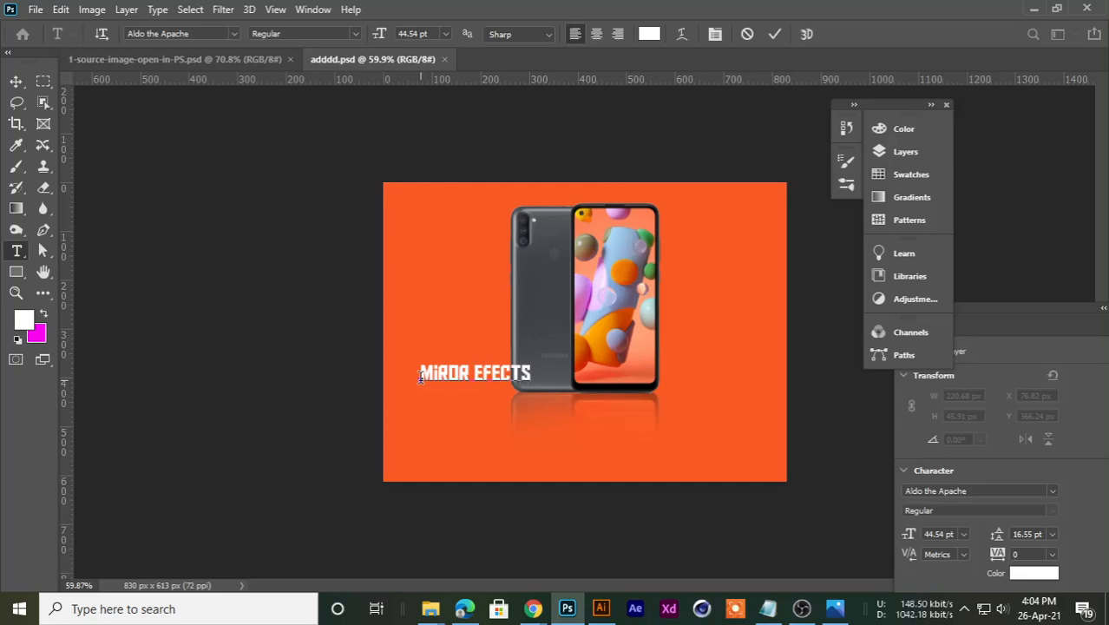
# Step: Enlarge the MiROR EFECTS text to 112.54 pt and position it below the phone, over the reflection
pyautogui.moveTo(547, 473); pyautogui.dragTo(561, 476)
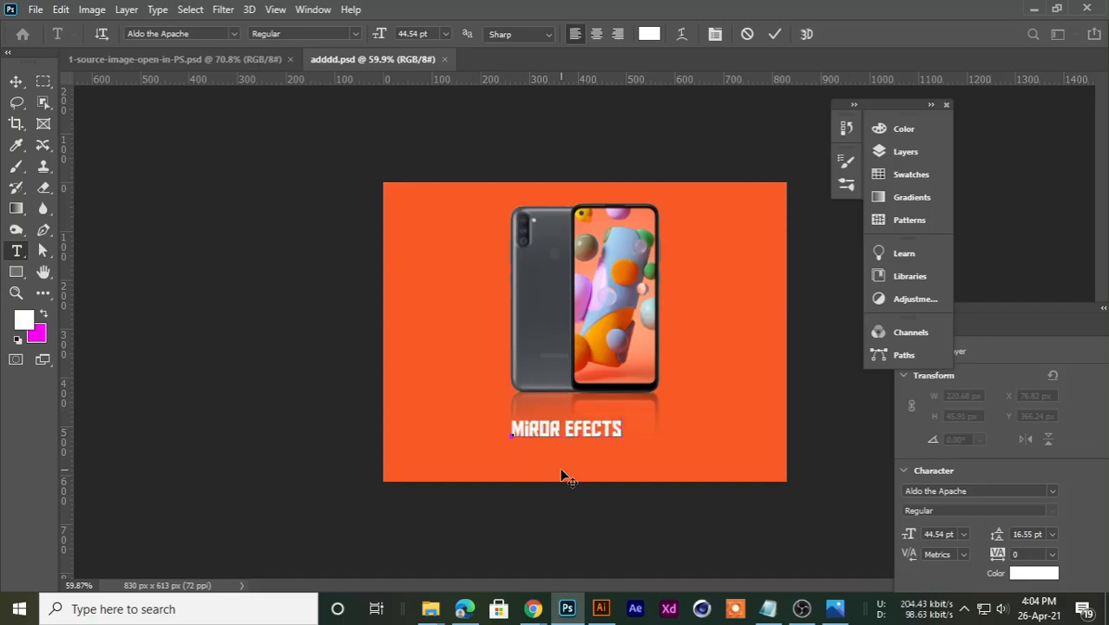
pyautogui.moveTo(626, 429); pyautogui.dragTo(461, 415)
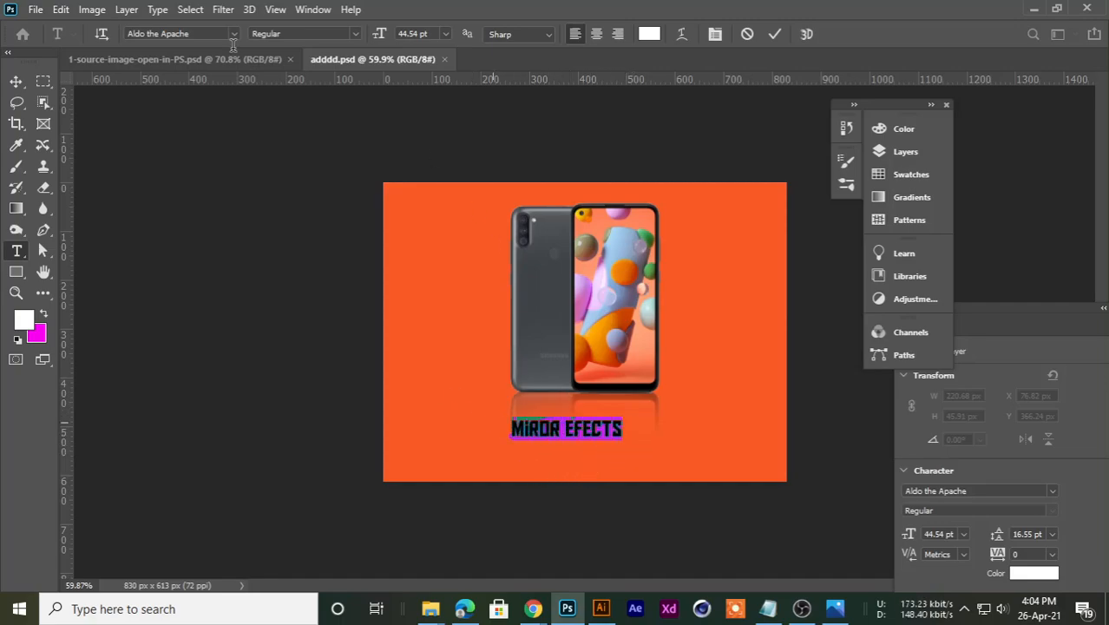
pyautogui.moveTo(379, 35); pyautogui.dragTo(432, 36)
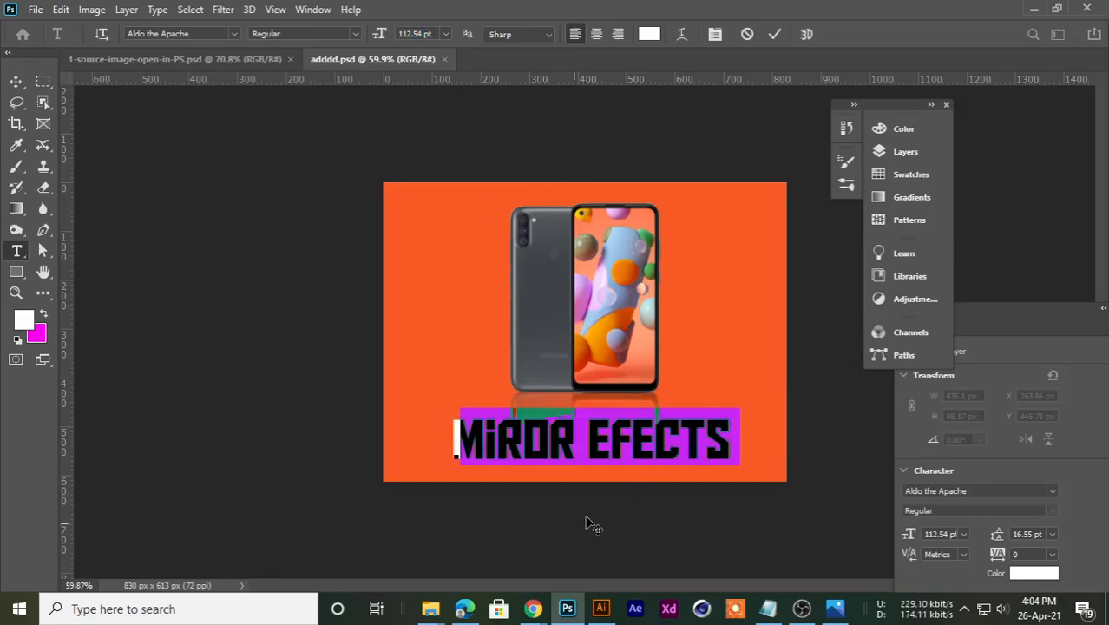
pyautogui.moveTo(590, 524); pyautogui.dragTo(579, 538)
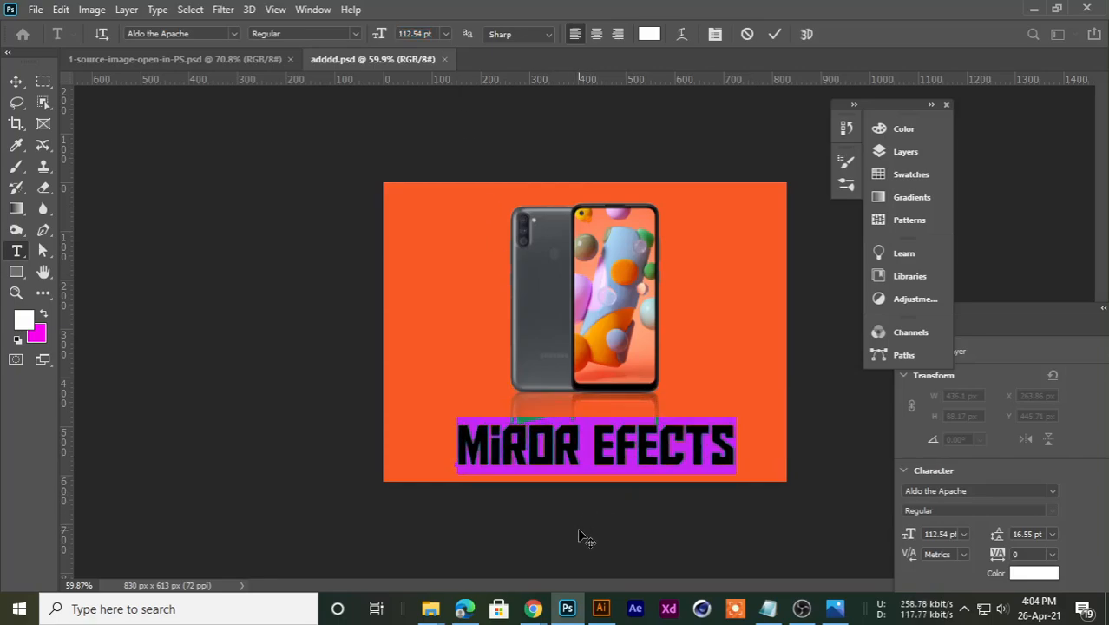
# Step: Commit the enlarged MiROR EFECTS text and activate the Move tool
pyautogui.click(775, 35)
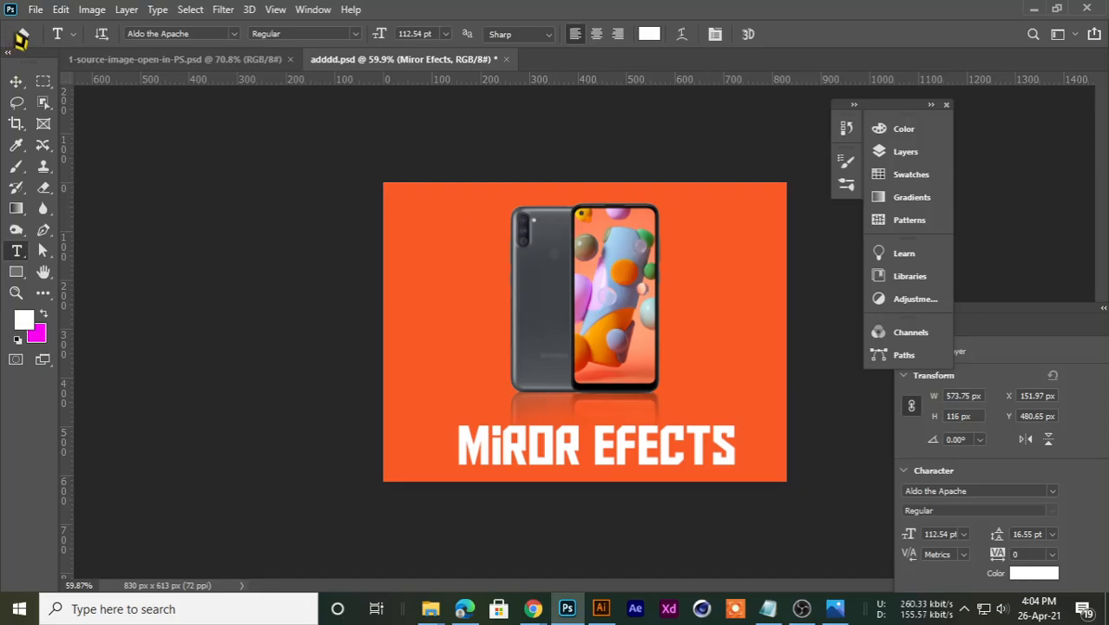
pyautogui.click(18, 83)
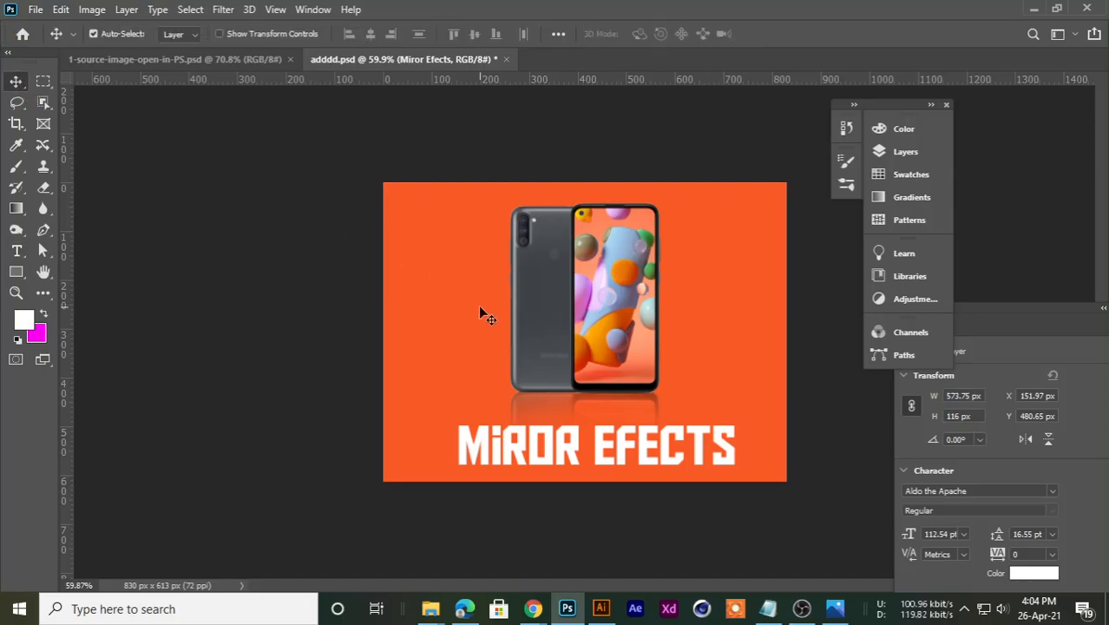
# Step: Switch to the Google Meet call in Chrome, admit the waiting participant, and stop presenting the screen
pyautogui.moveTo(533, 607)
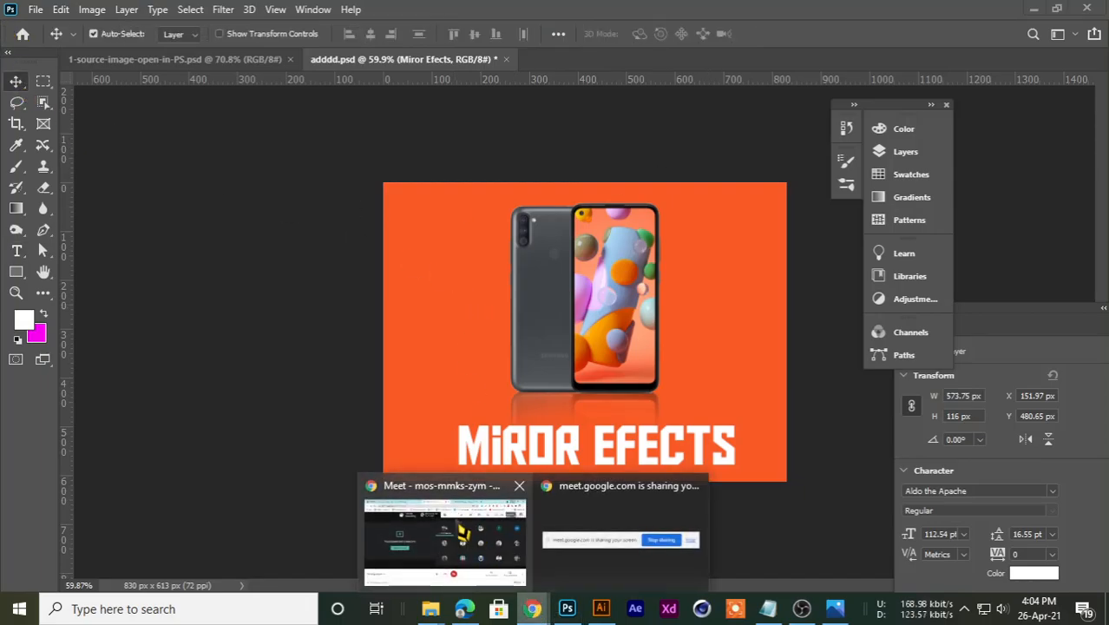
pyautogui.click(464, 525)
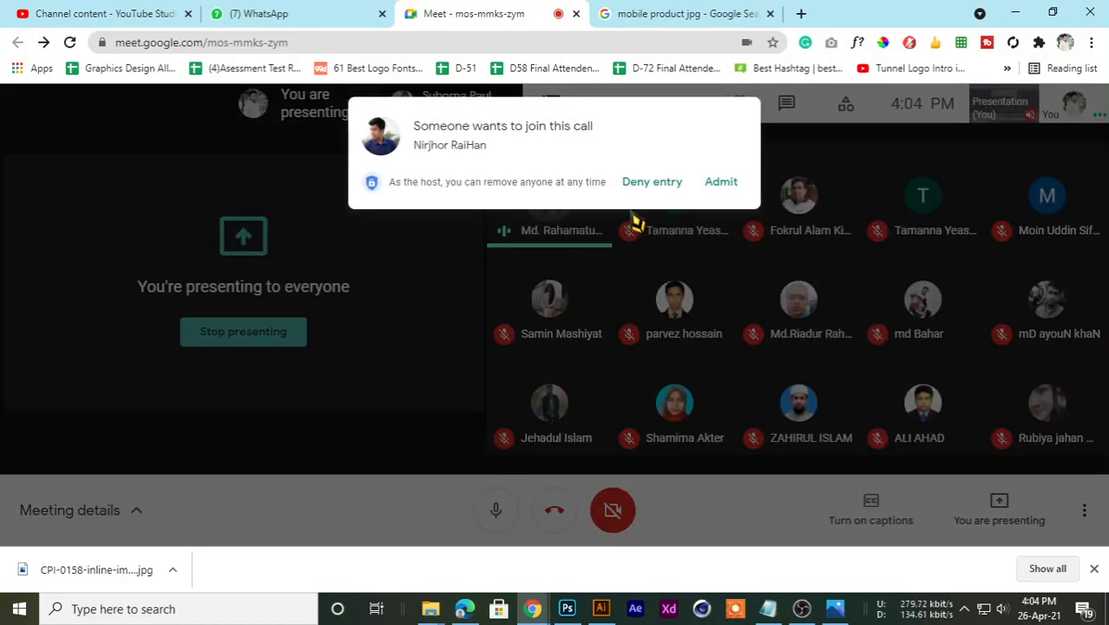
pyautogui.click(722, 185)
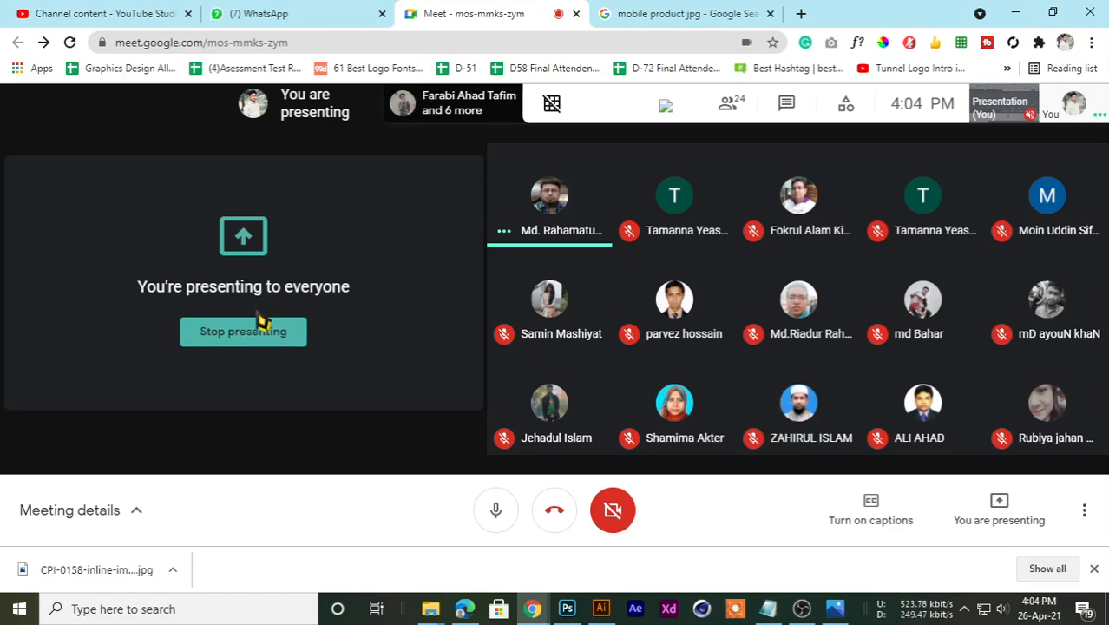
pyautogui.click(216, 340)
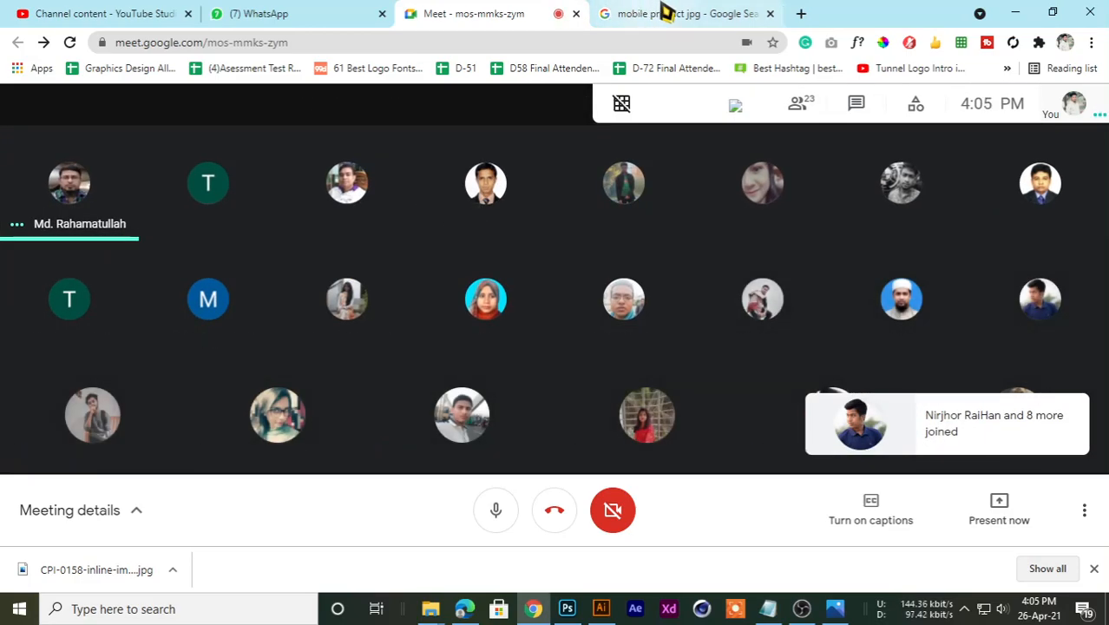
# Step: Search Google Images for mobile add jpg and browse the results for phone advertisement examples
pyautogui.click(663, 12)
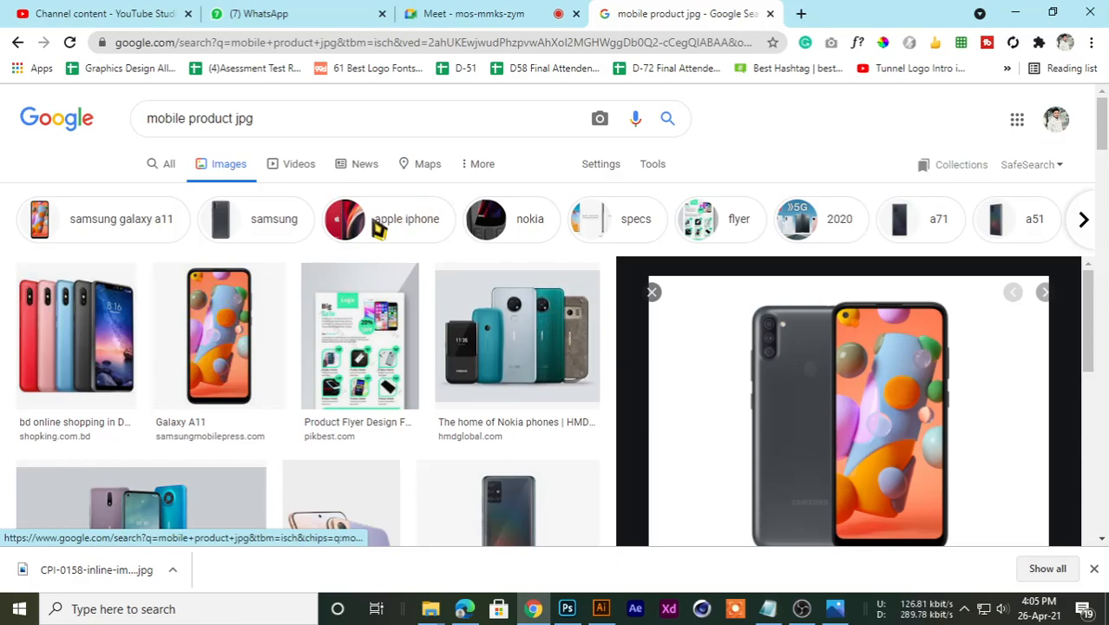
pyautogui.scroll(-1, 371, 246)
pyautogui.scroll(1, 234, 156)
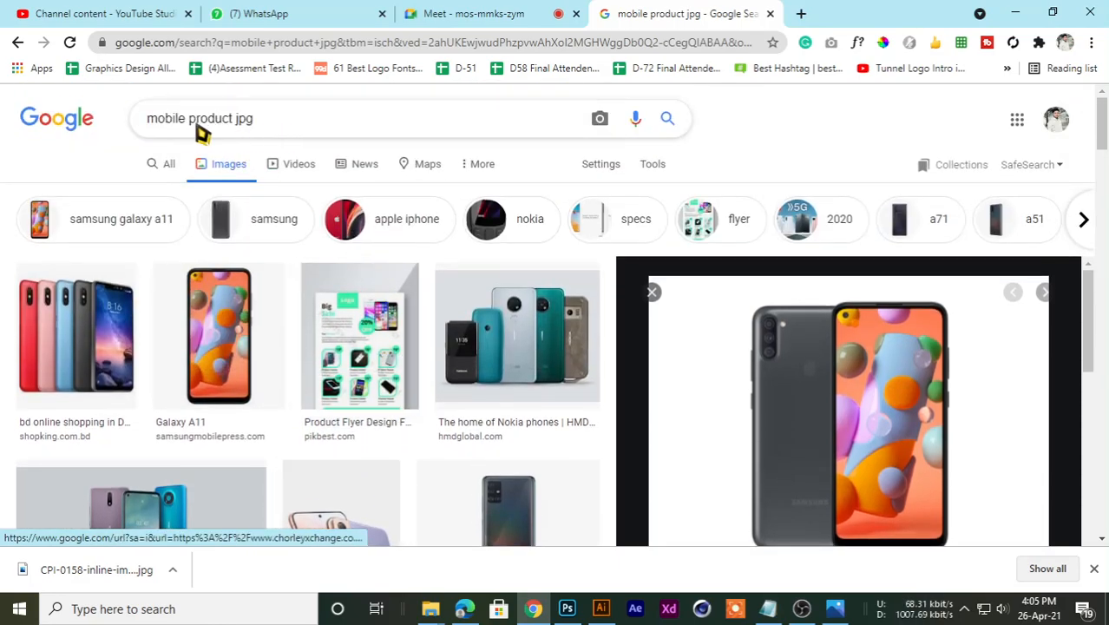
pyautogui.moveTo(235, 123); pyautogui.dragTo(192, 125)
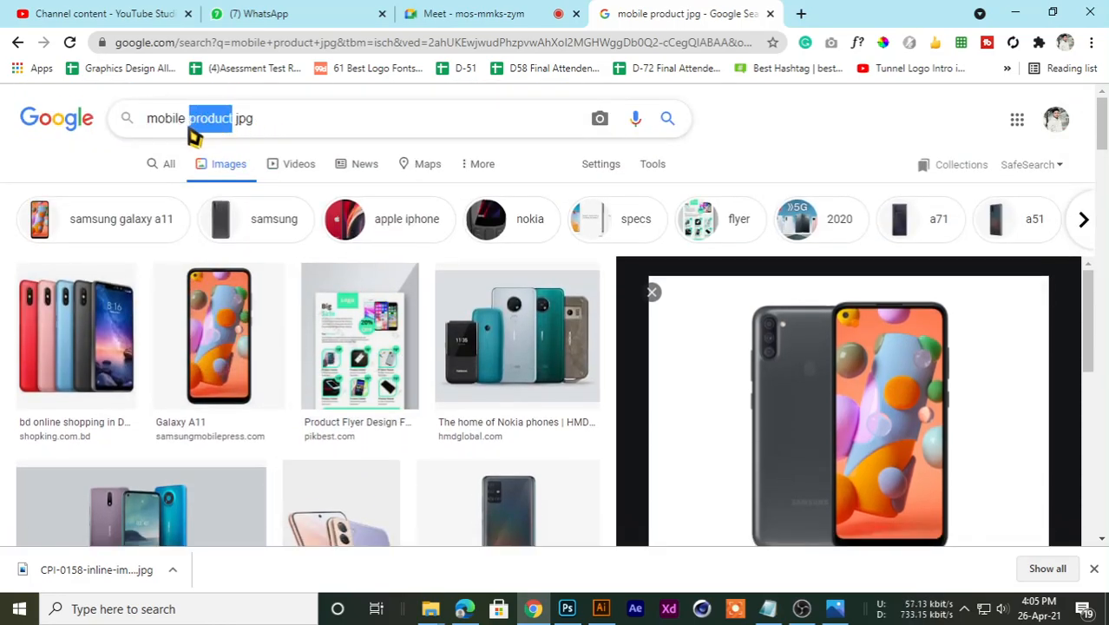
pyautogui.write('add')
pyautogui.press('Return')
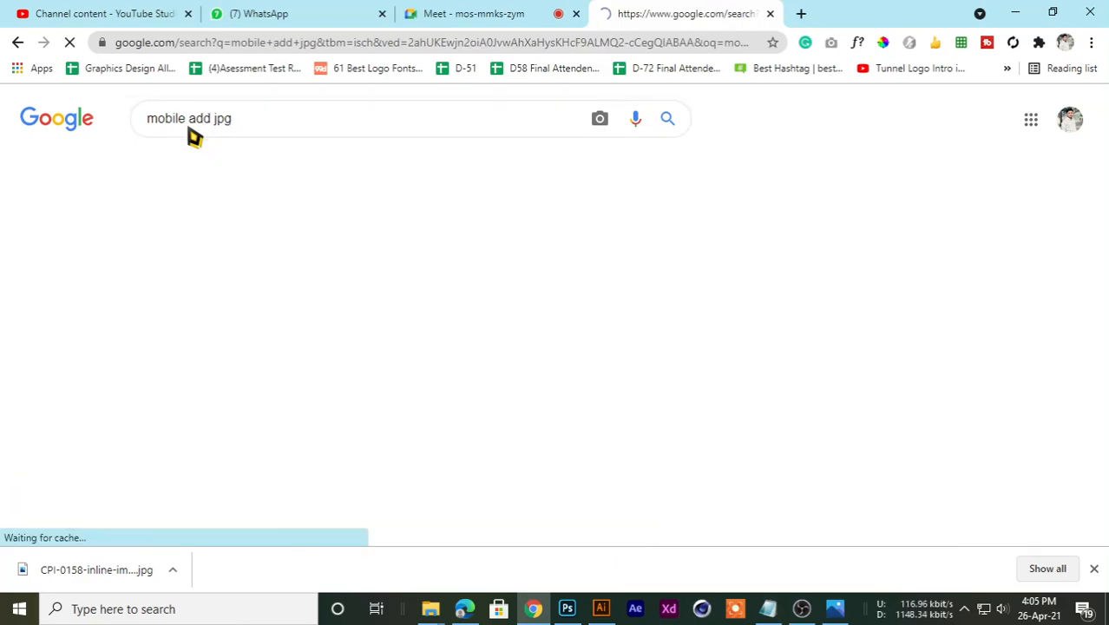
pyautogui.scroll(-7, 372, 338)
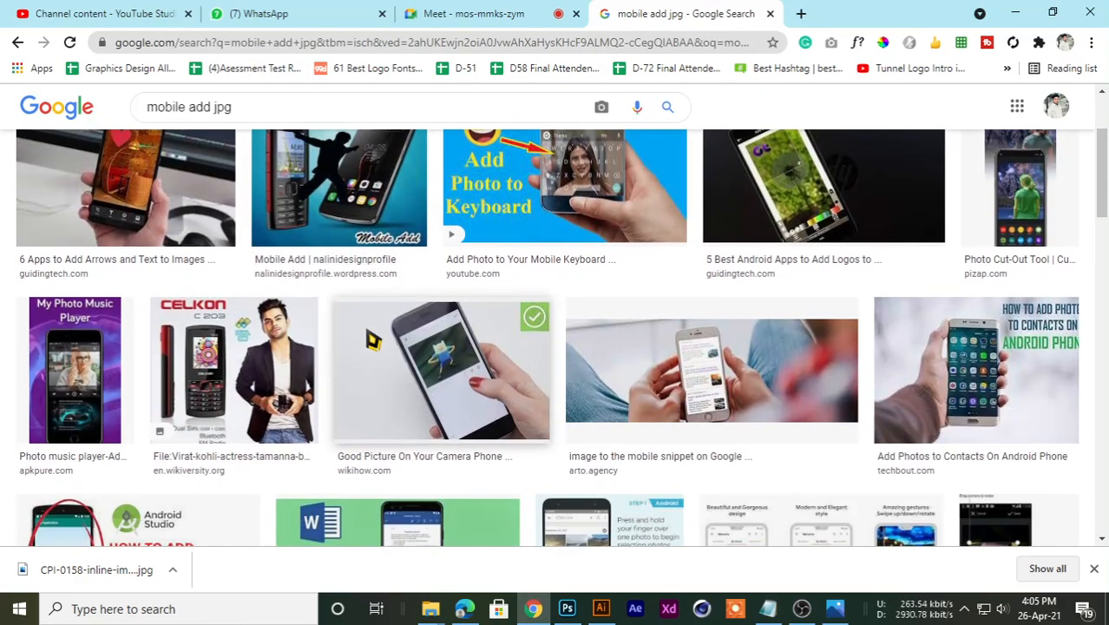
pyautogui.scroll(-2, 372, 338)
pyautogui.scroll(-10, 373, 341)
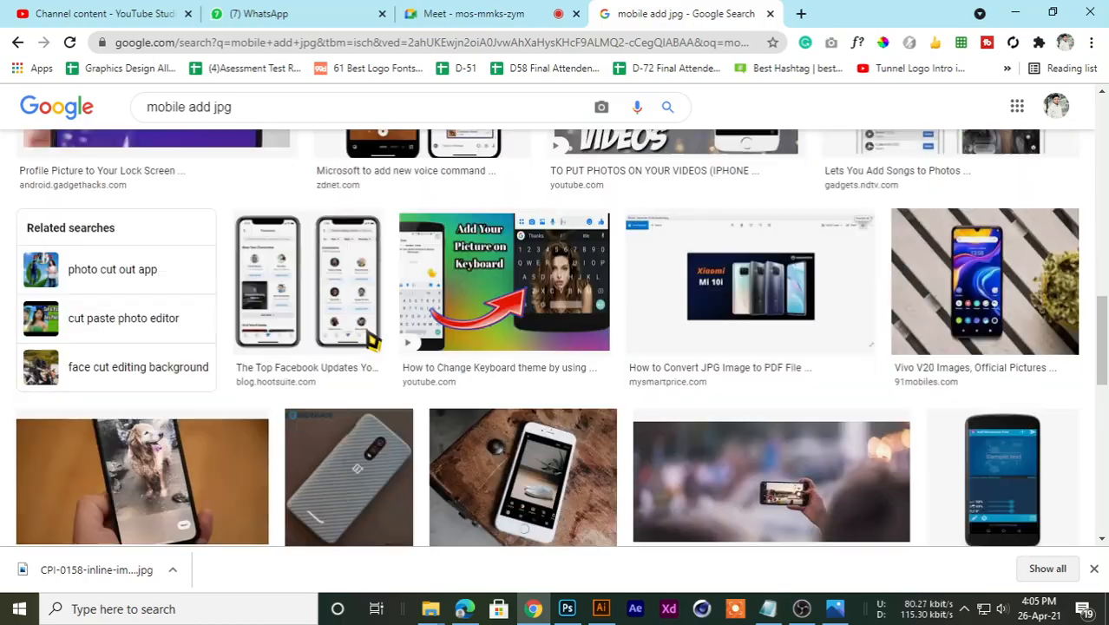
pyautogui.scroll(-8, 373, 341)
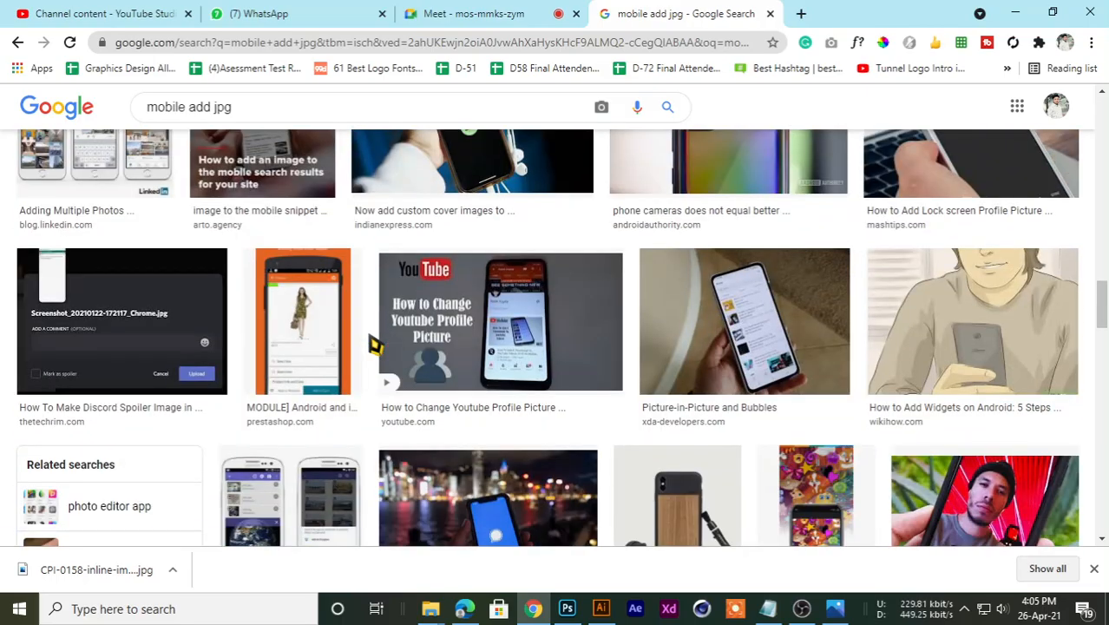
pyautogui.scroll(4, 371, 351)
pyautogui.scroll(10, 375, 364)
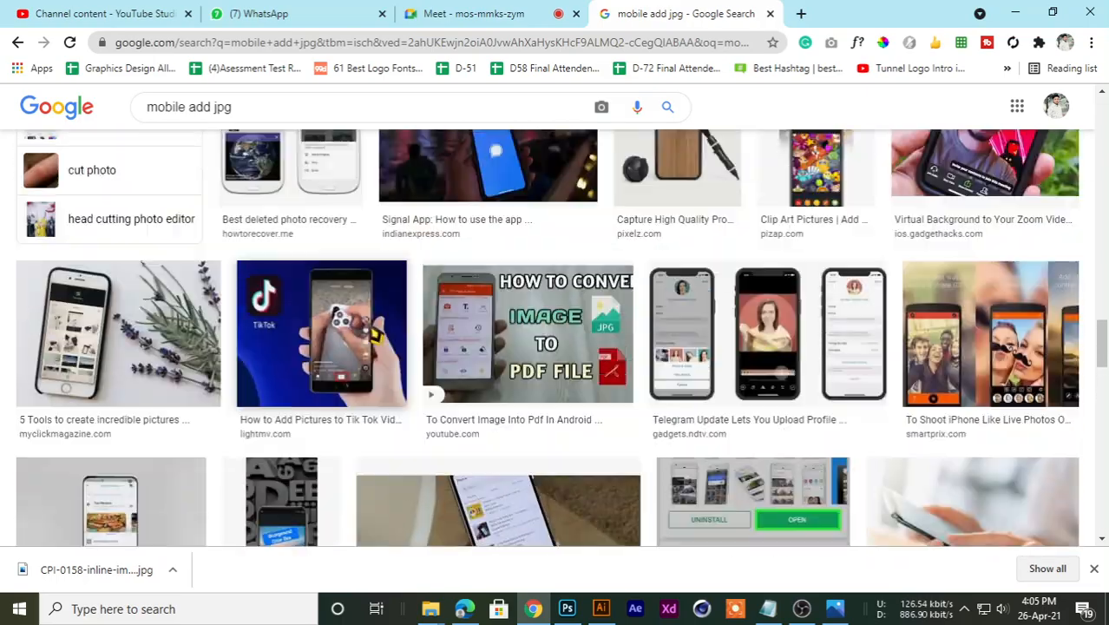
# Step: Refine the image search to mobile add design jpg
pyautogui.click(212, 111)
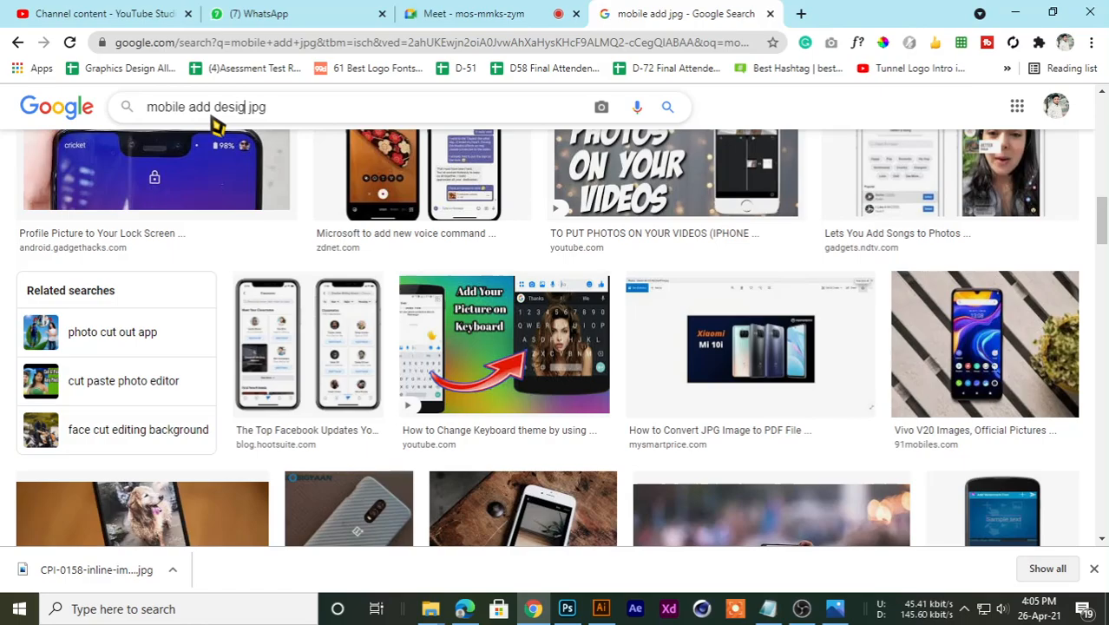
pyautogui.write('design')
pyautogui.press('Return')
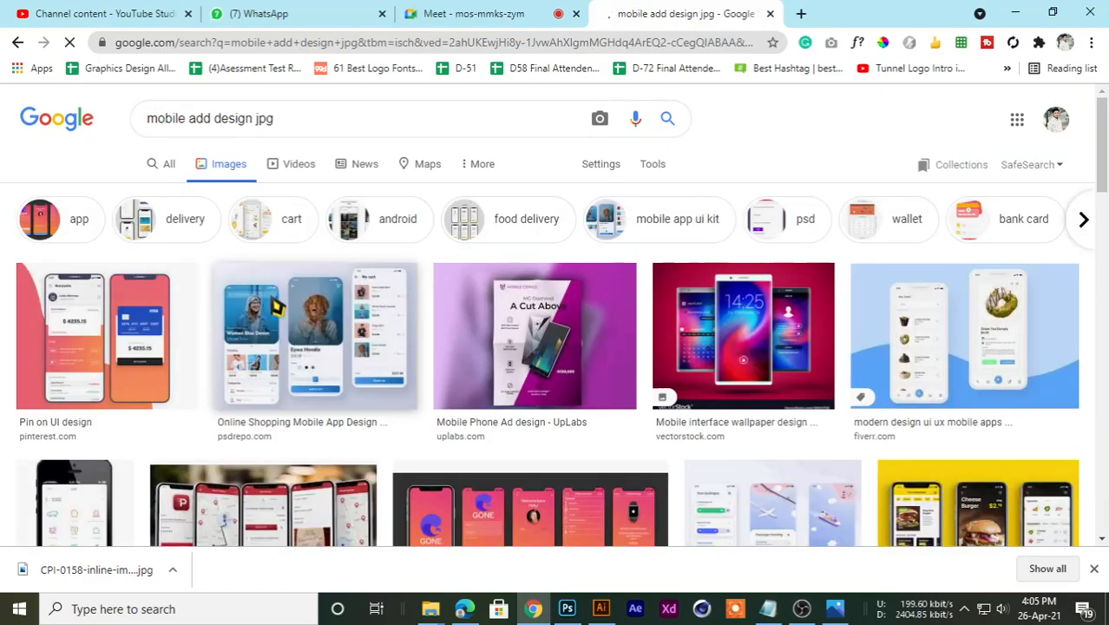
# Step: Look through the mobile add design jpg results for a suitable phone advertisement layout
pyautogui.scroll(-4, 466, 310)
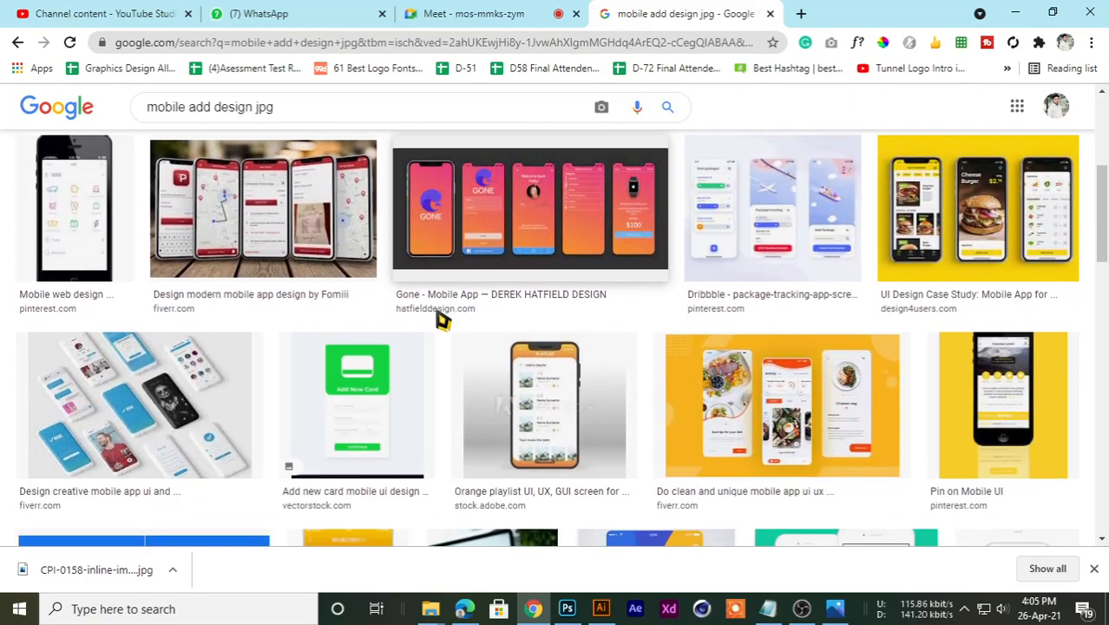
pyautogui.scroll(-4, 442, 321)
pyautogui.scroll(-3, 442, 321)
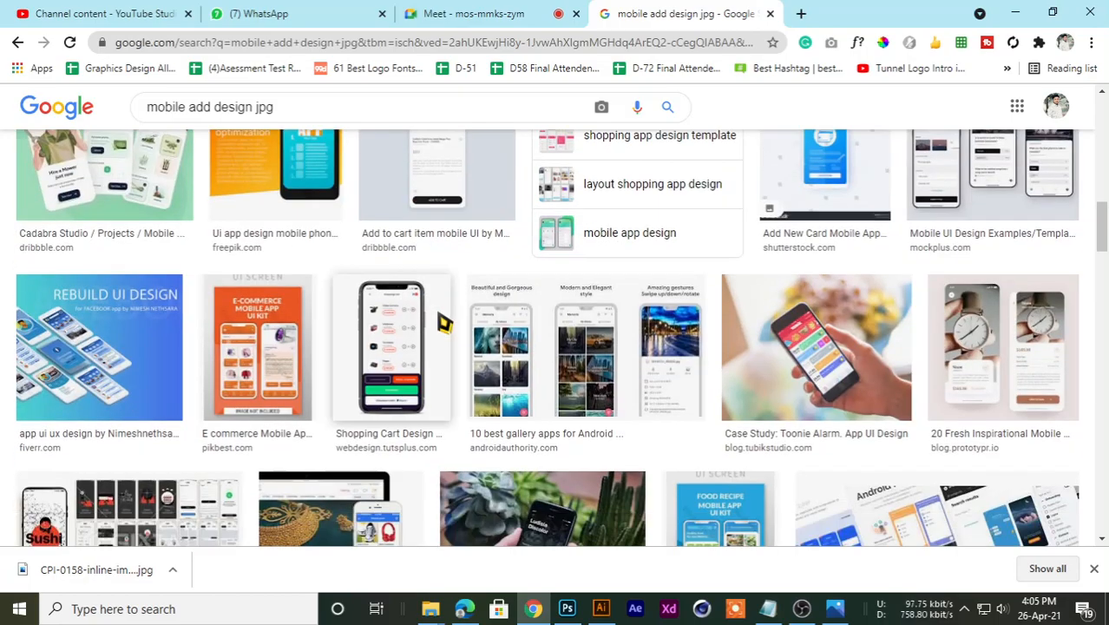
pyautogui.scroll(-4, 442, 322)
pyautogui.scroll(-4, 443, 323)
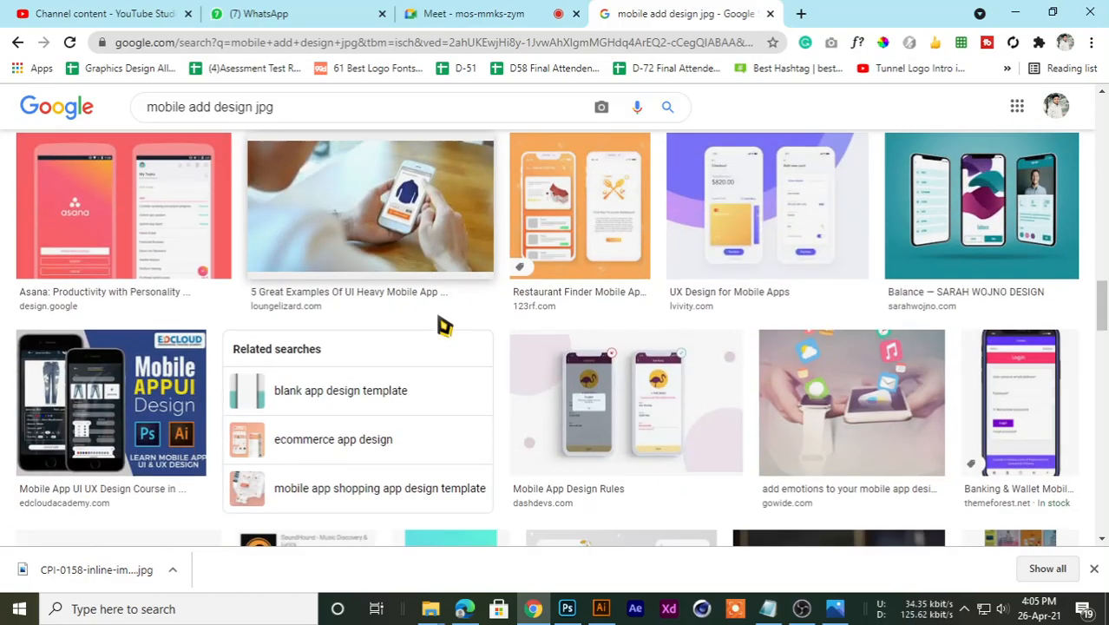
pyautogui.scroll(-3, 442, 326)
pyautogui.scroll(-4, 442, 329)
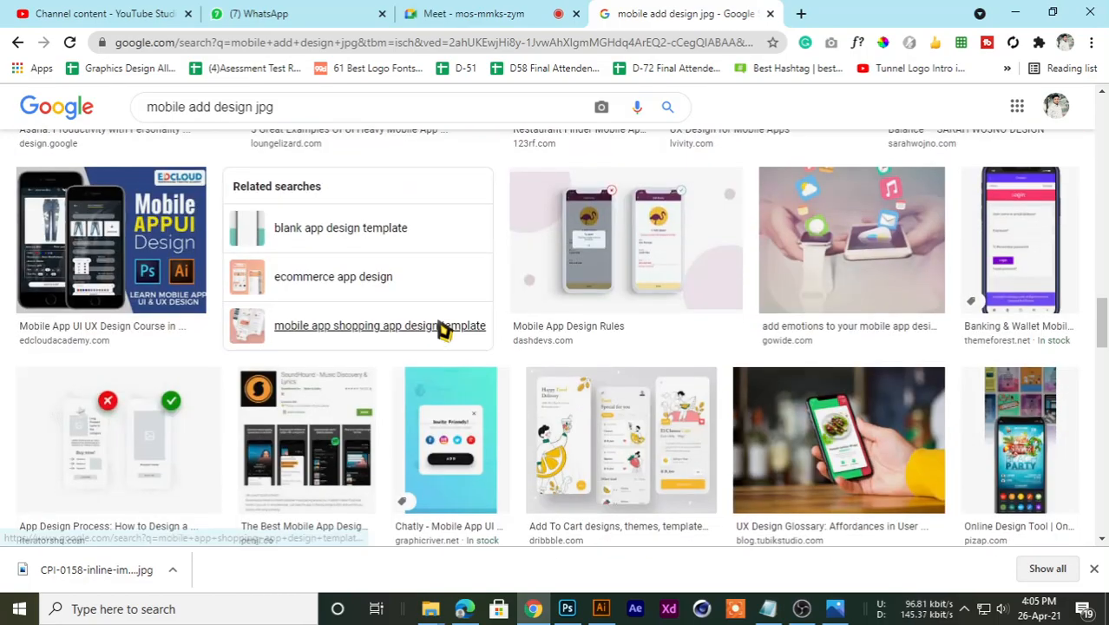
pyautogui.scroll(-4, 442, 337)
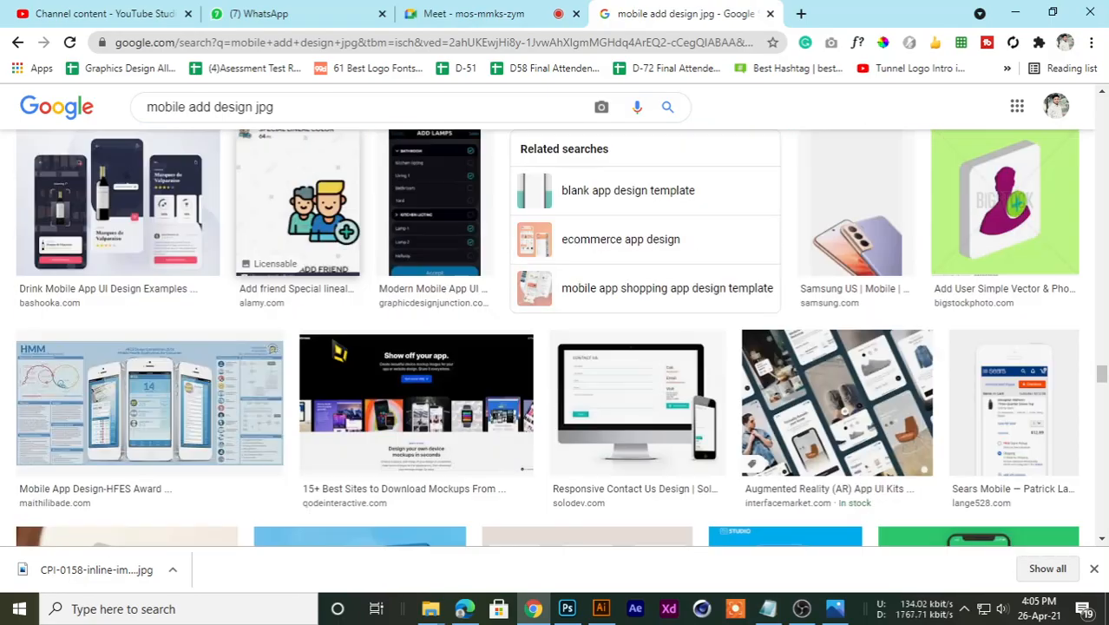
pyautogui.scroll(-10, 336, 343)
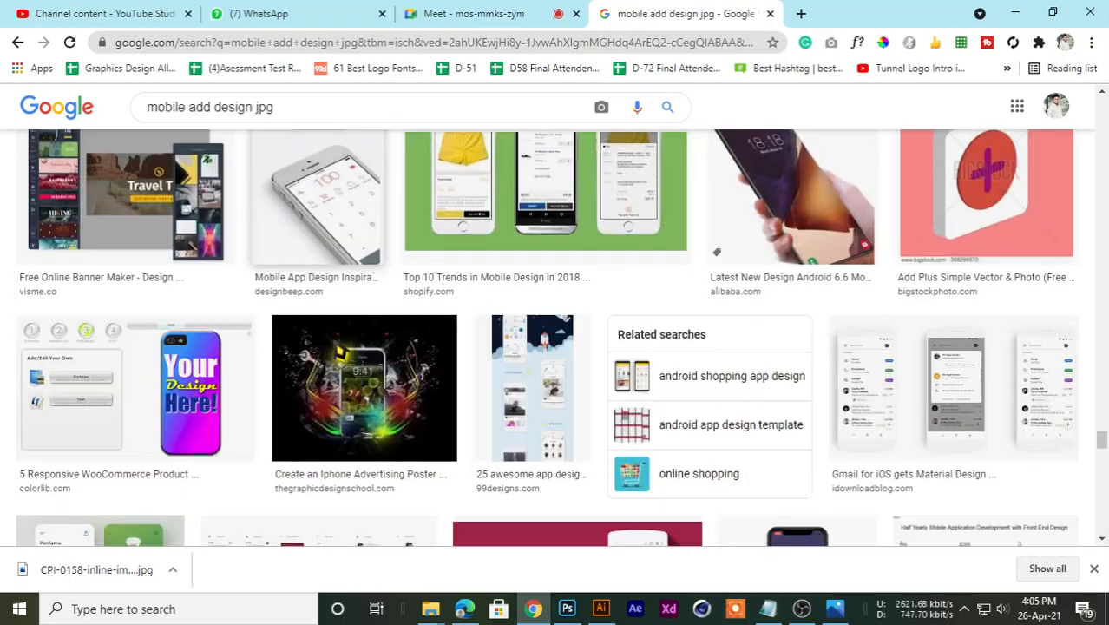
pyautogui.scroll(5, 347, 336)
pyautogui.scroll(-3, 347, 336)
pyautogui.moveTo(1101, 403); pyautogui.dragTo(1100, 104)
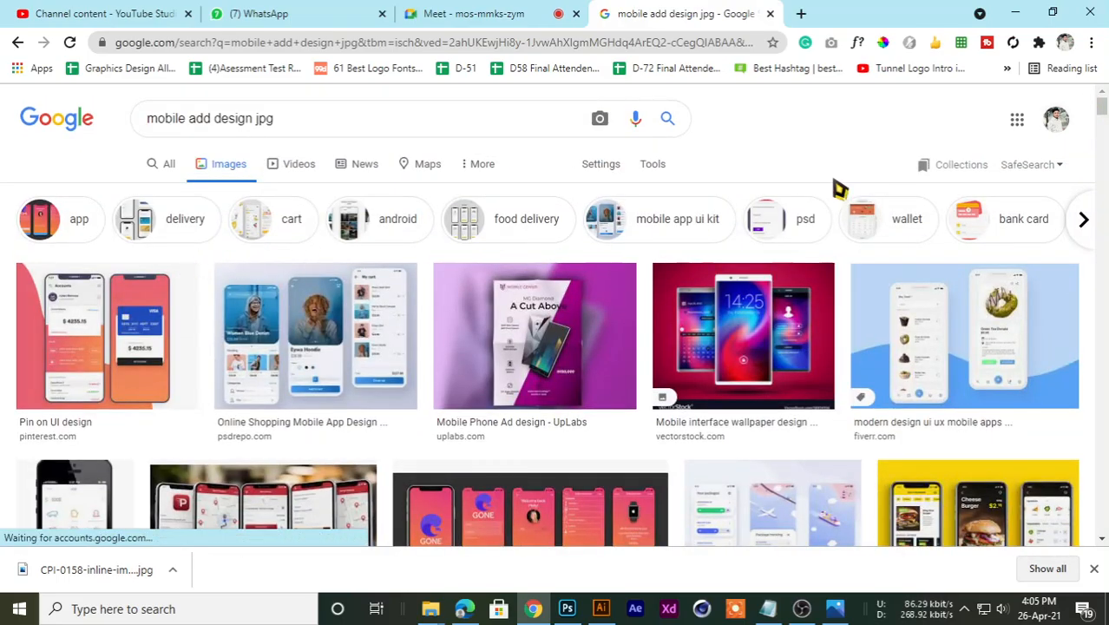
# Step: Shorten the image search to mobile add design and check the first rows of results
pyautogui.click(293, 134)
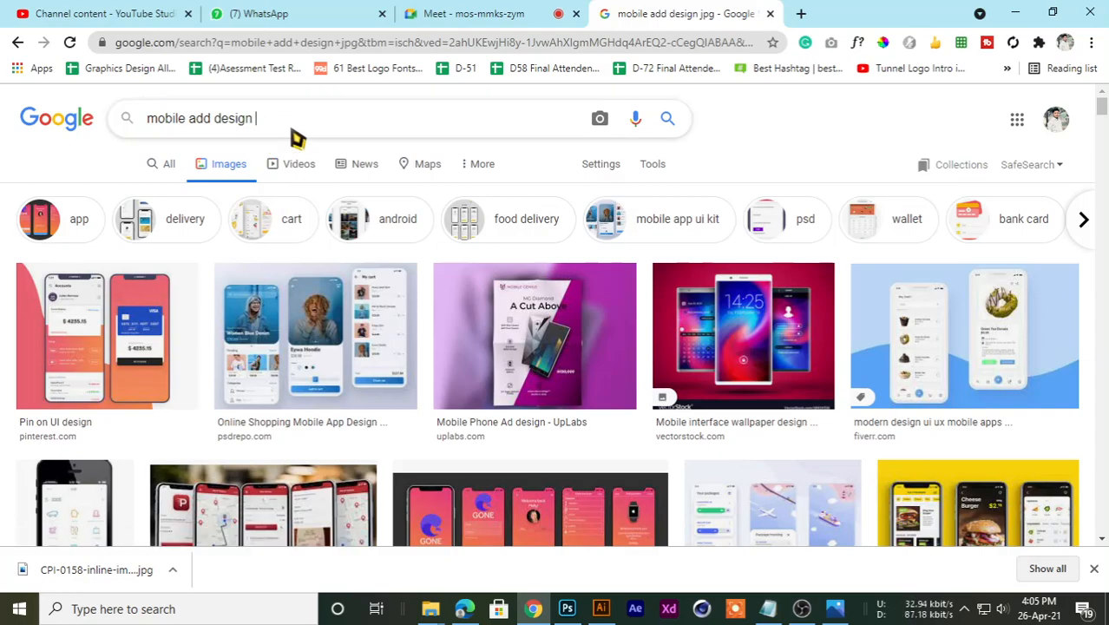
pyautogui.press('Return')
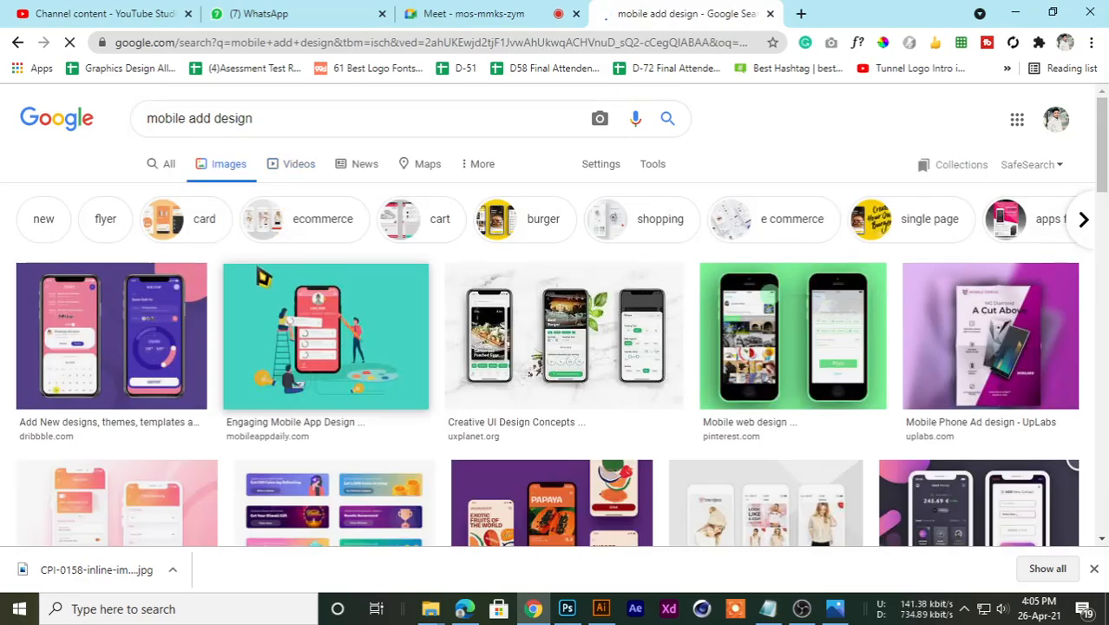
pyautogui.scroll(-2, 232, 305)
pyautogui.scroll(1, 955, 252)
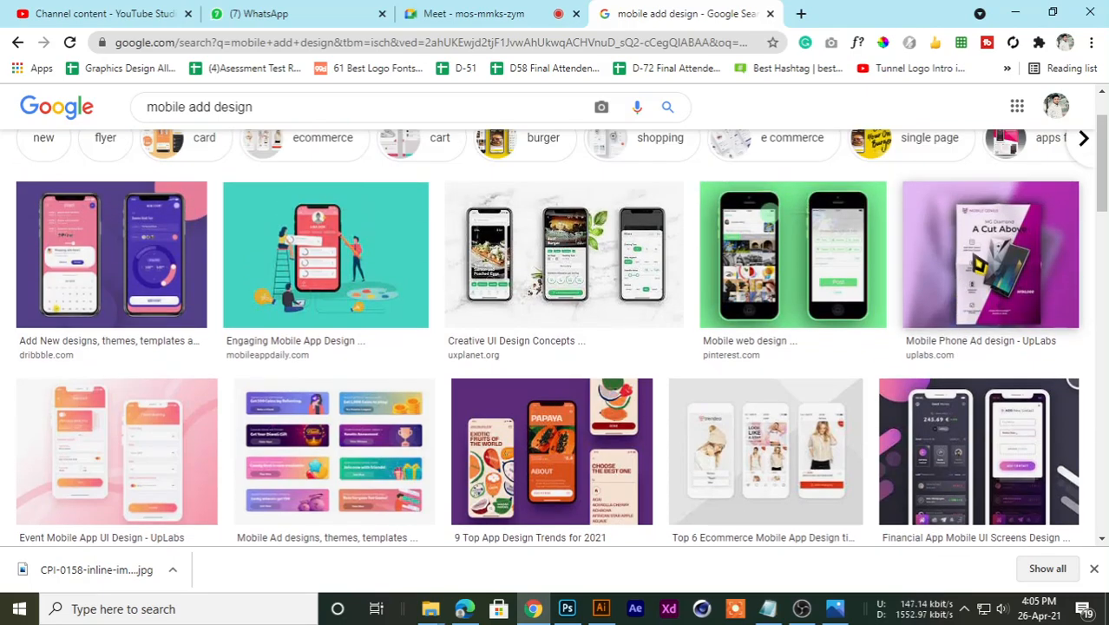
# Step: Preview the Mobile Phone Ad design image from UpLabs, check its related images, and copy the previewed image
pyautogui.click(955, 252)
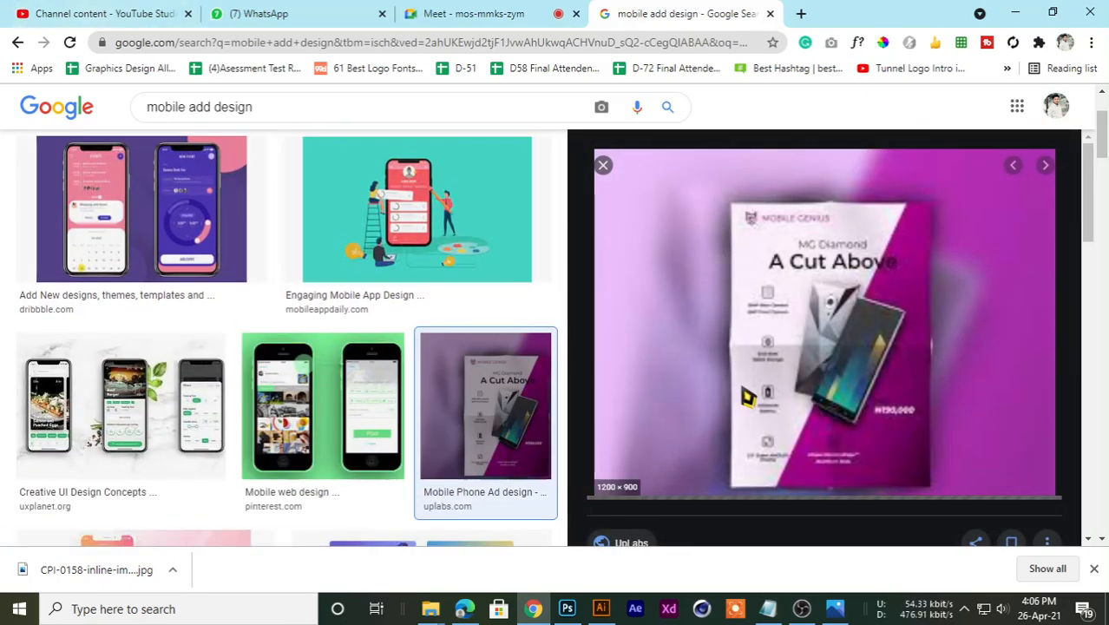
pyautogui.scroll(-5, 753, 395)
pyautogui.scroll(-1, 751, 394)
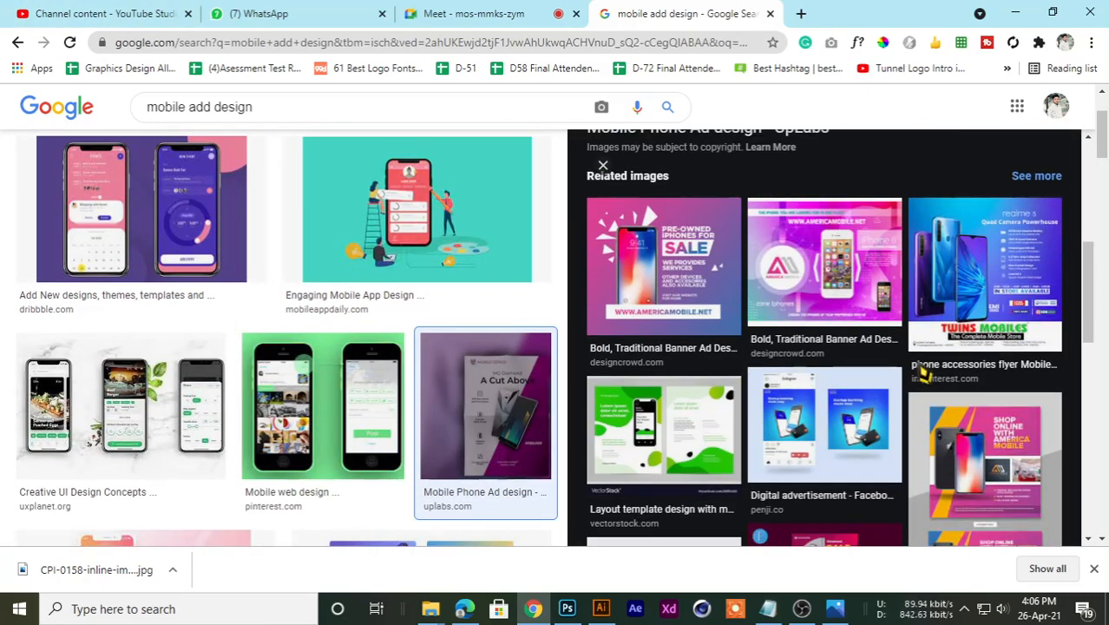
pyautogui.scroll(-2, 958, 317)
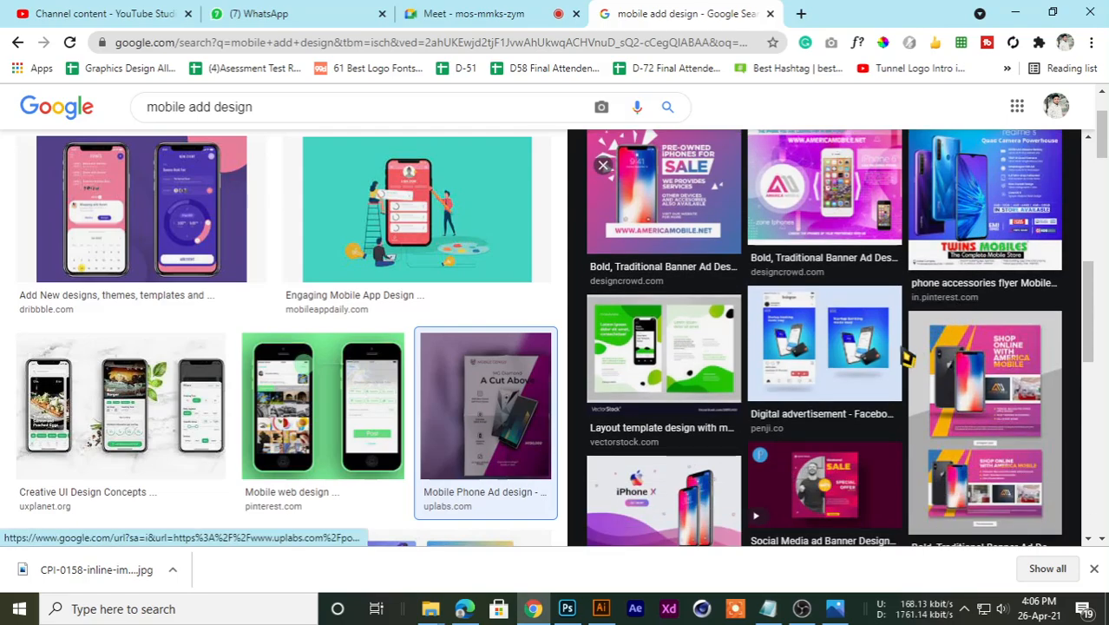
pyautogui.scroll(-1, 811, 371)
pyautogui.scroll(-1, 786, 381)
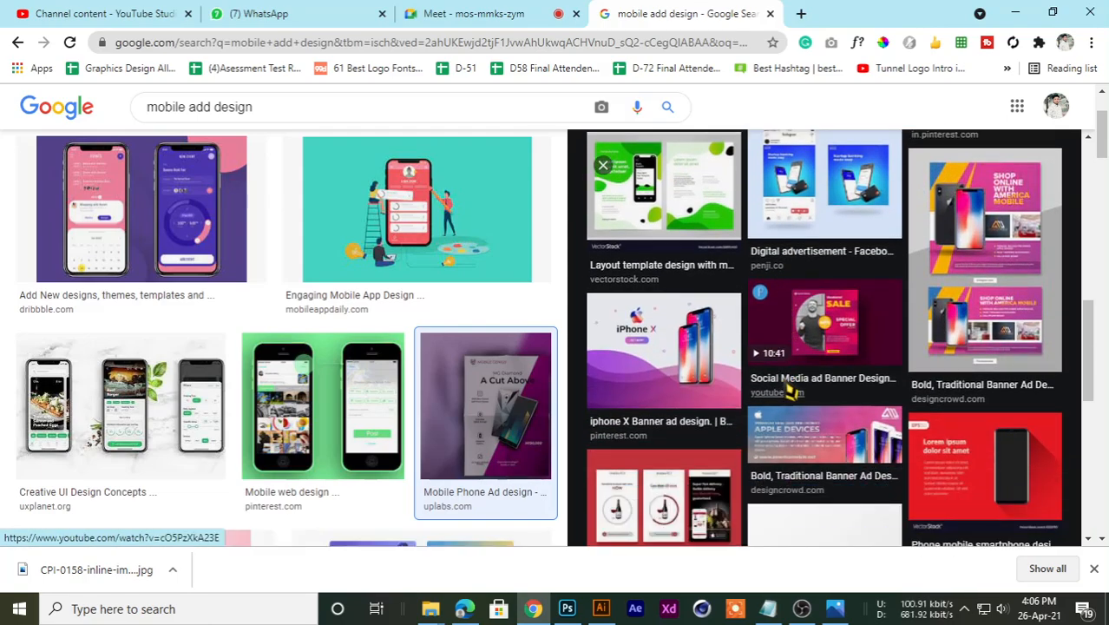
pyautogui.scroll(-1, 802, 387)
pyautogui.scroll(5, 815, 392)
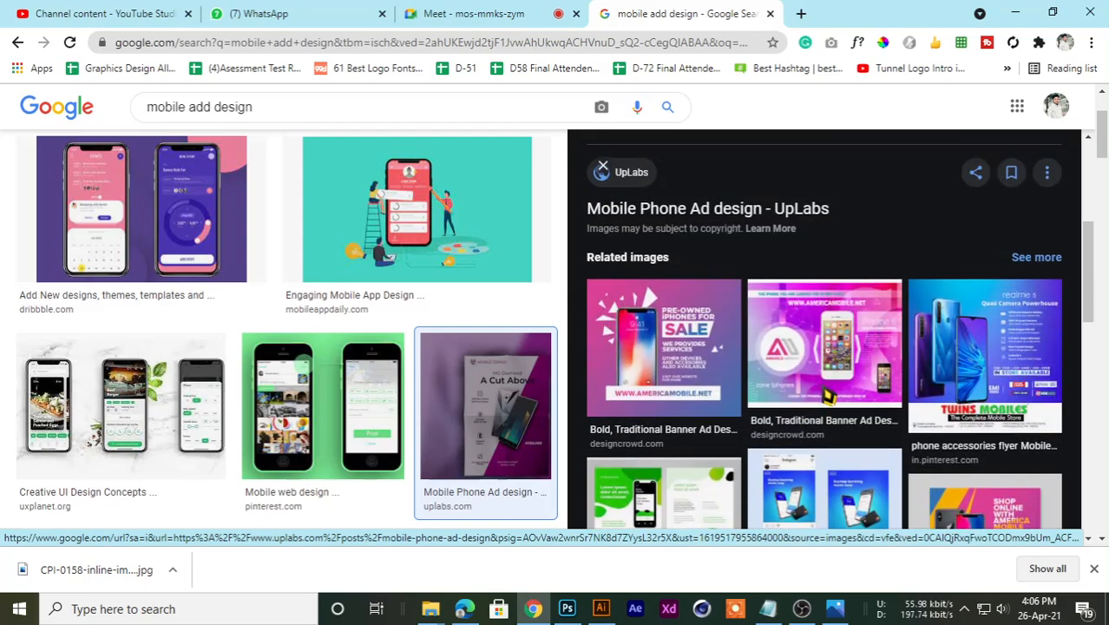
pyautogui.scroll(3, 845, 417)
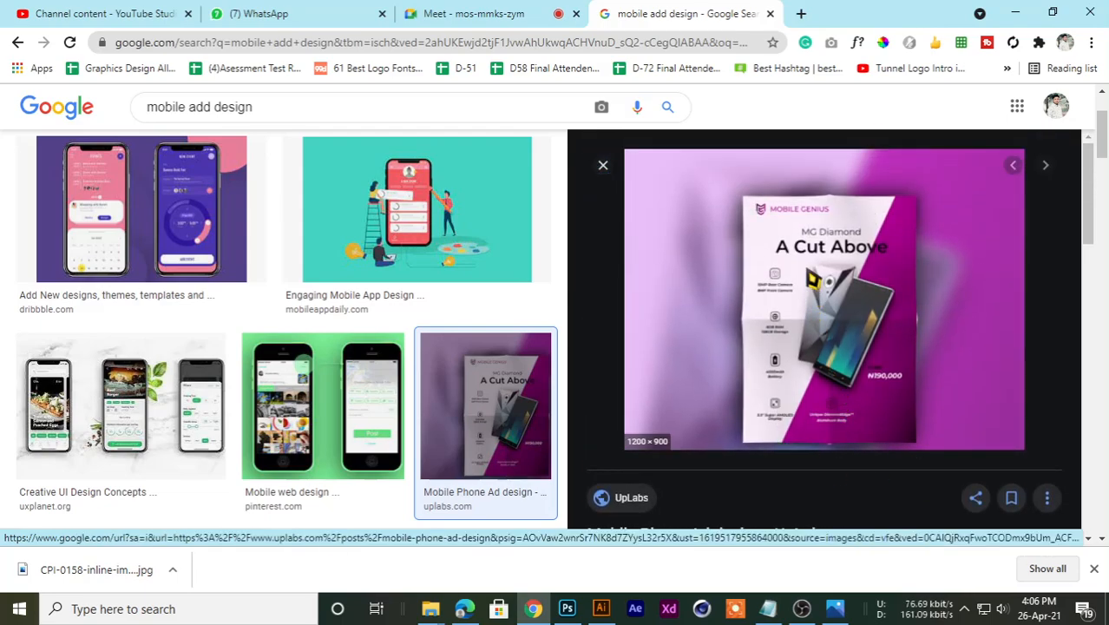
pyautogui.rightClick(806, 269)
pyautogui.click(857, 477)
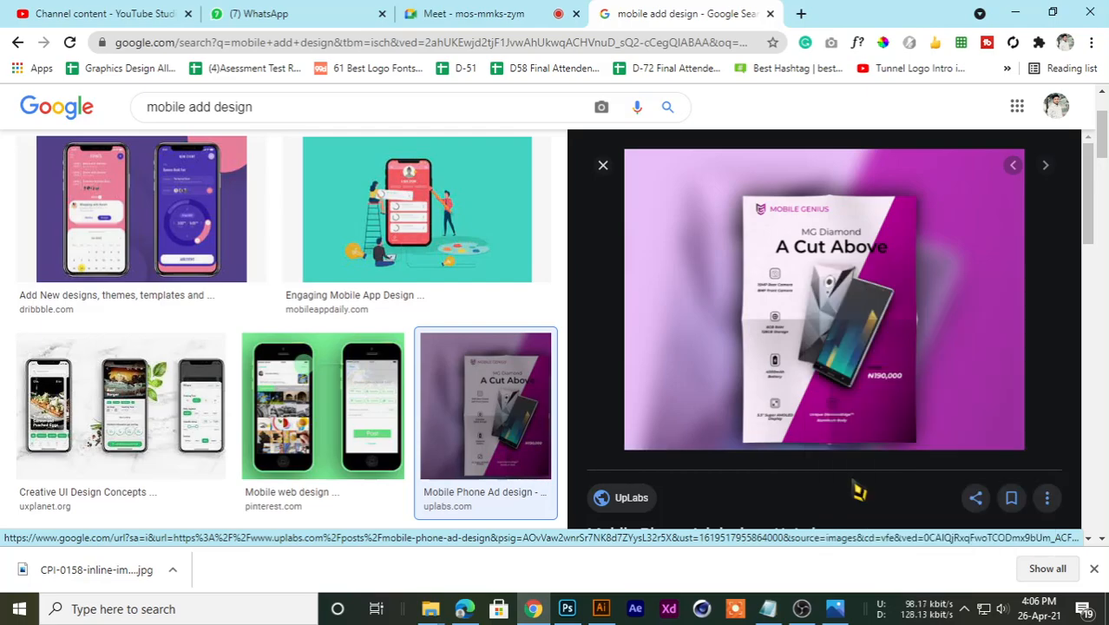
# Step: Switch to WhatsApp Web, send the copied phone ad image to the GD 64 (3-5) group captioned Home Work, and close the image search tab
pyautogui.click(317, 13)
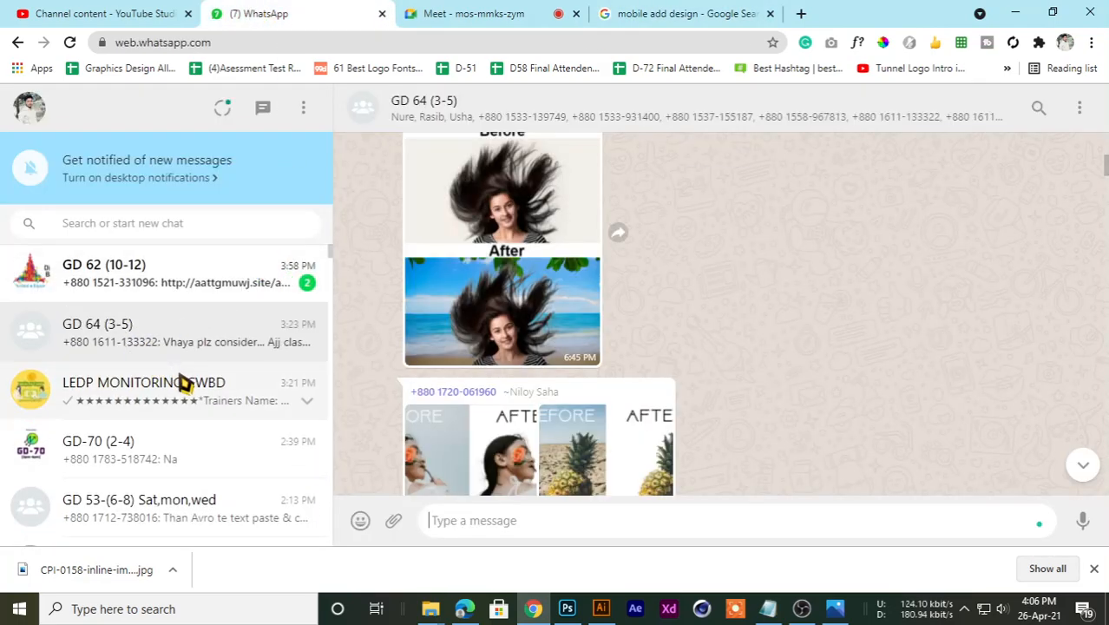
pyautogui.scroll(-3, 143, 373)
pyautogui.scroll(1, 150, 395)
pyautogui.scroll(-1, 149, 399)
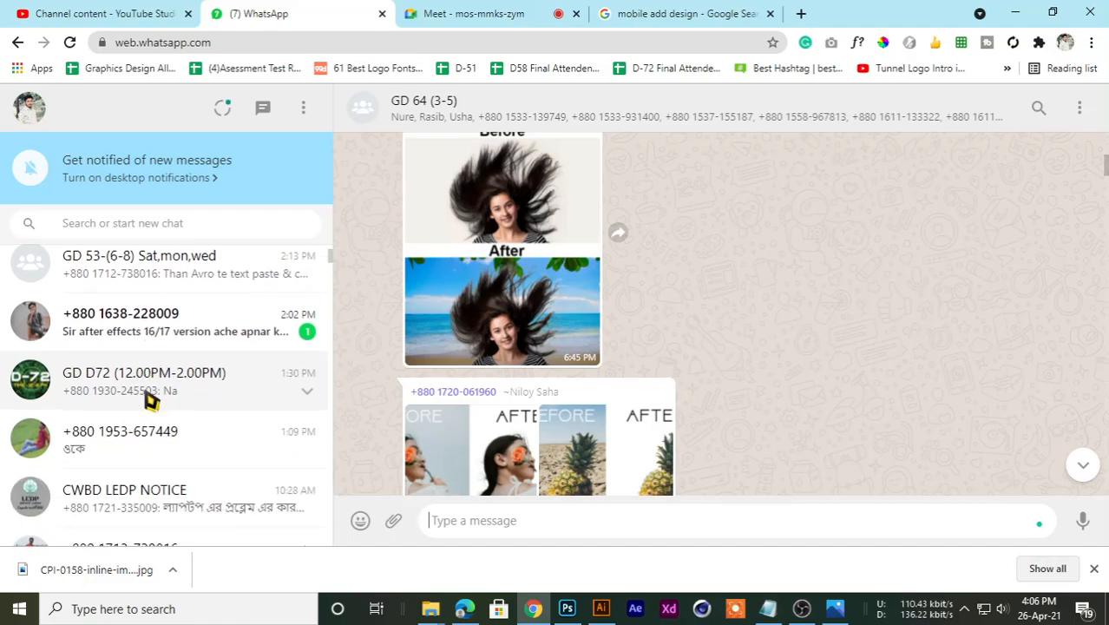
pyautogui.scroll(-2, 149, 401)
pyautogui.scroll(6, 151, 410)
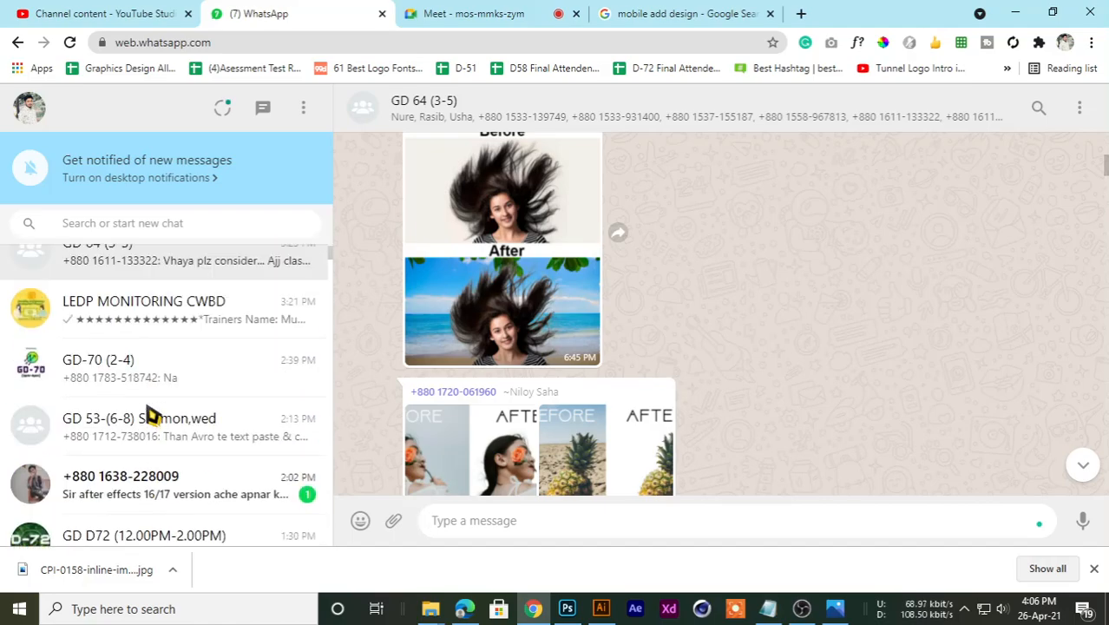
pyautogui.scroll(1, 150, 409)
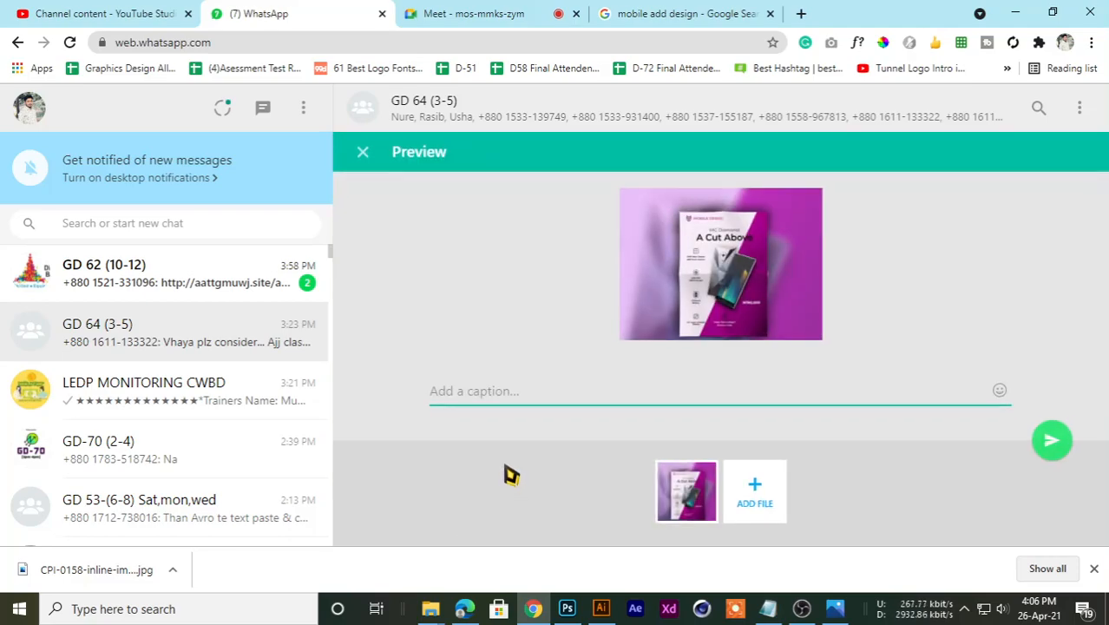
pyautogui.write('Home Work')
pyautogui.press('Return')
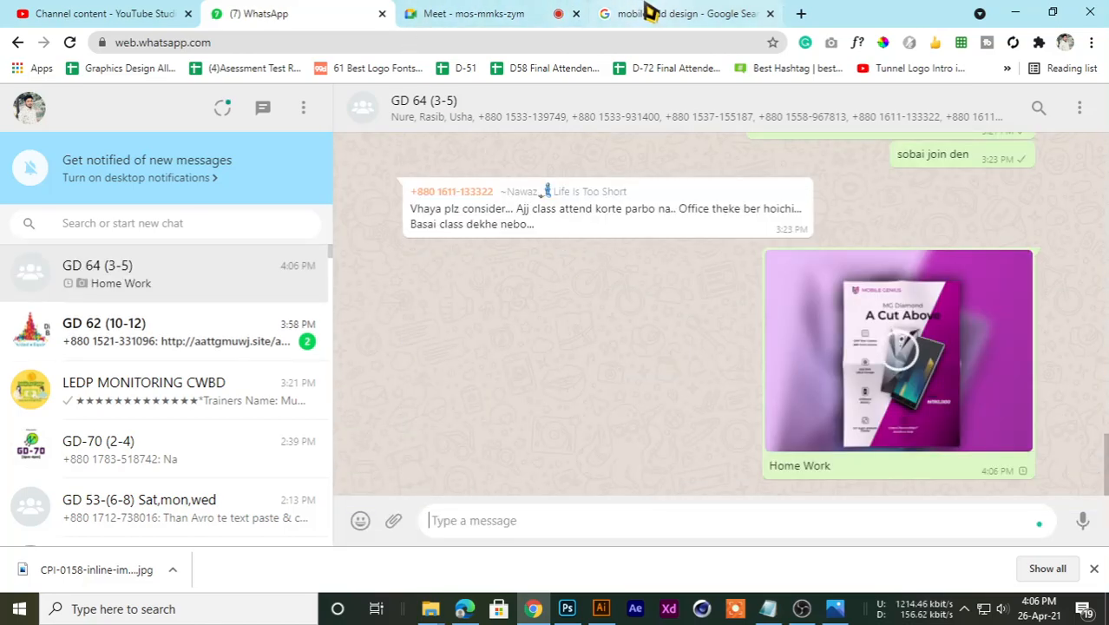
pyautogui.middleClick(608, 14)
pyautogui.click(495, 12)
pyautogui.click(292, 15)
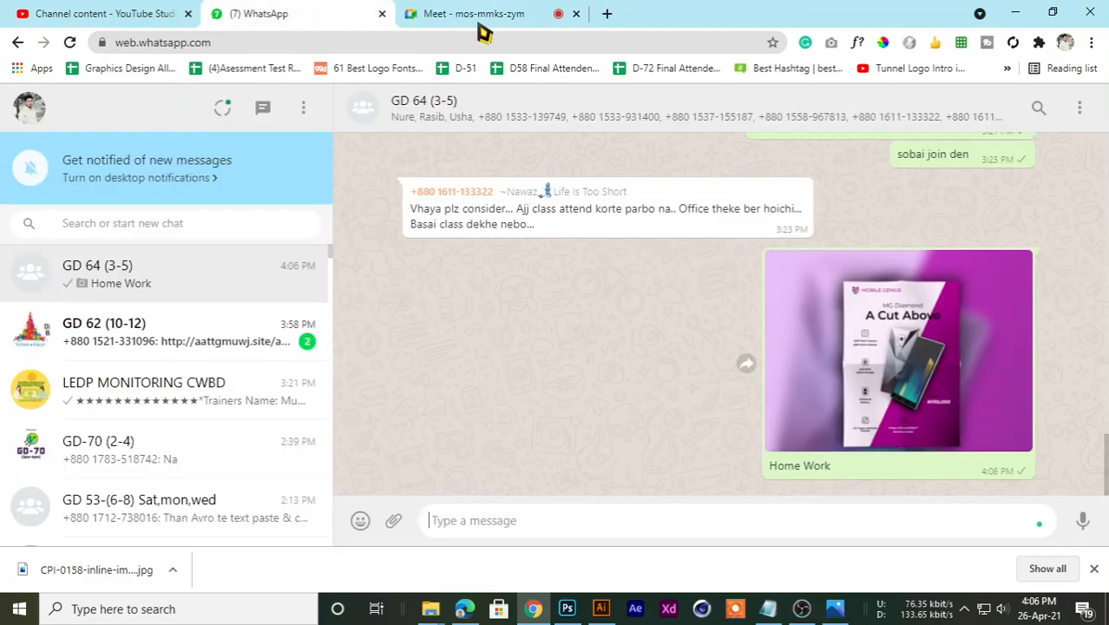
pyautogui.click(501, 14)
pyautogui.click(317, 14)
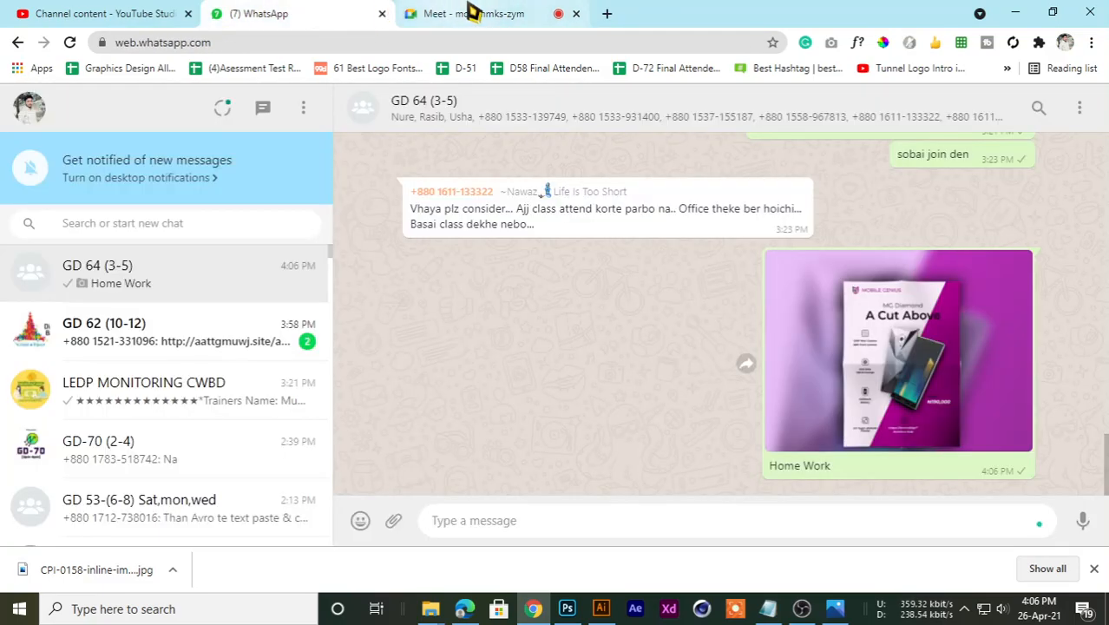
pyautogui.click(429, 14)
pyautogui.click(278, 12)
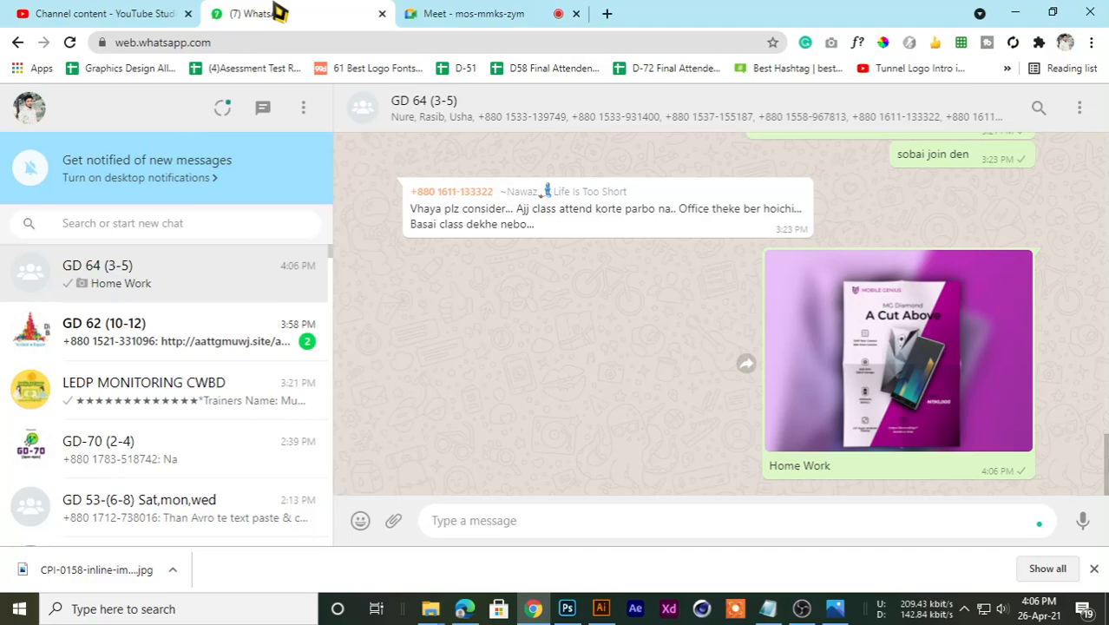
pyautogui.click(425, 13)
pyautogui.click(319, 14)
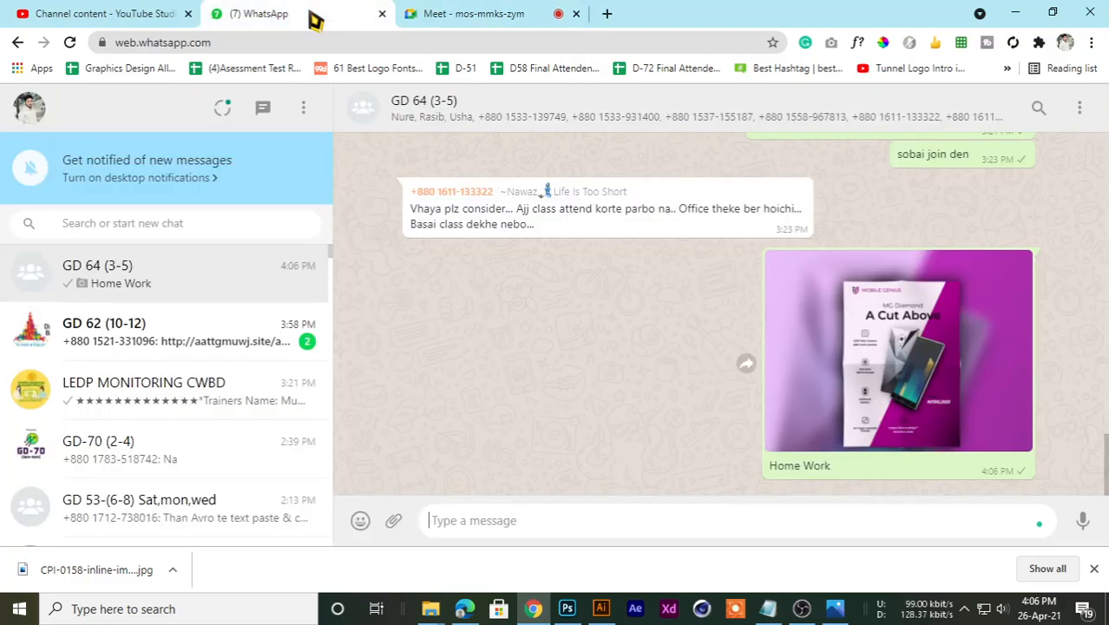
pyautogui.click(143, 12)
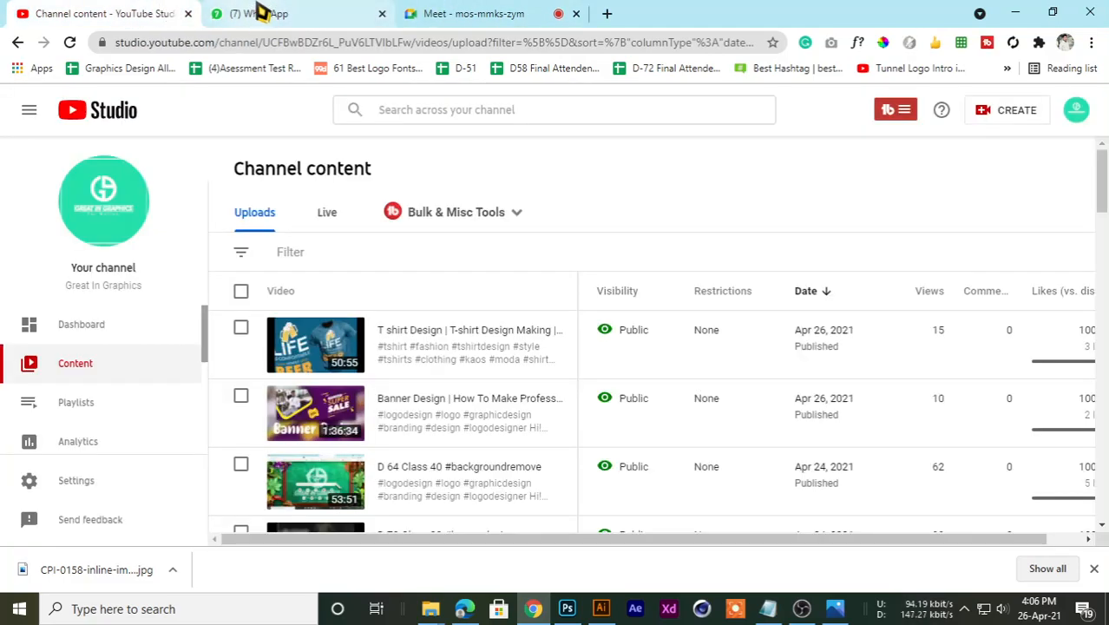
pyautogui.click(262, 12)
pyautogui.click(525, 14)
pyautogui.click(337, 14)
pyautogui.click(555, 14)
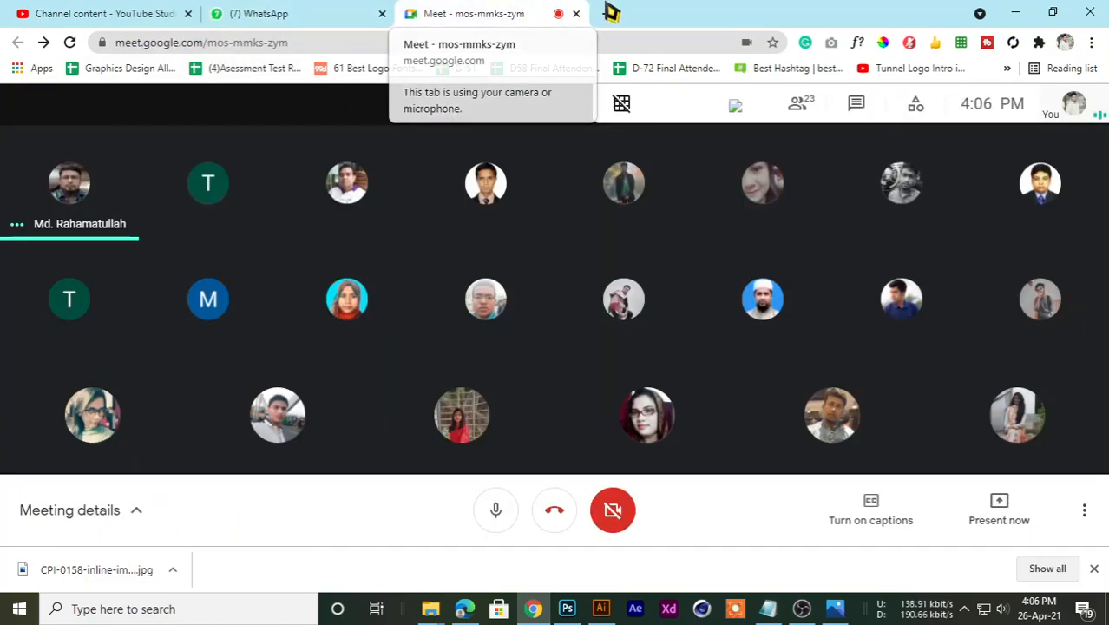
pyautogui.click(607, 14)
pyautogui.click(486, 14)
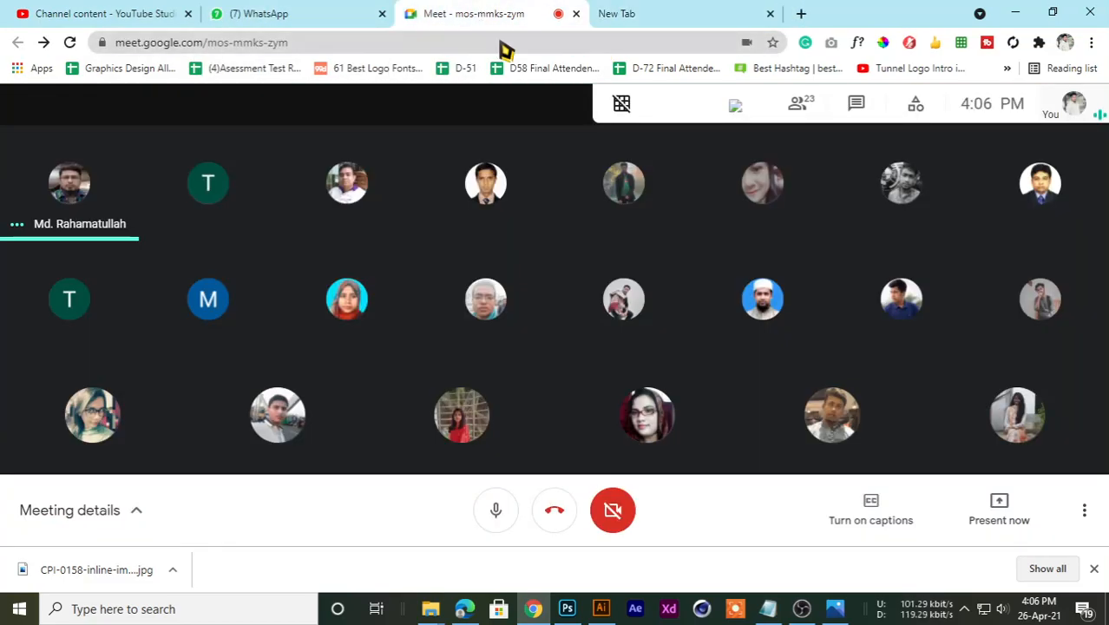
pyautogui.click(636, 13)
pyautogui.click(440, 12)
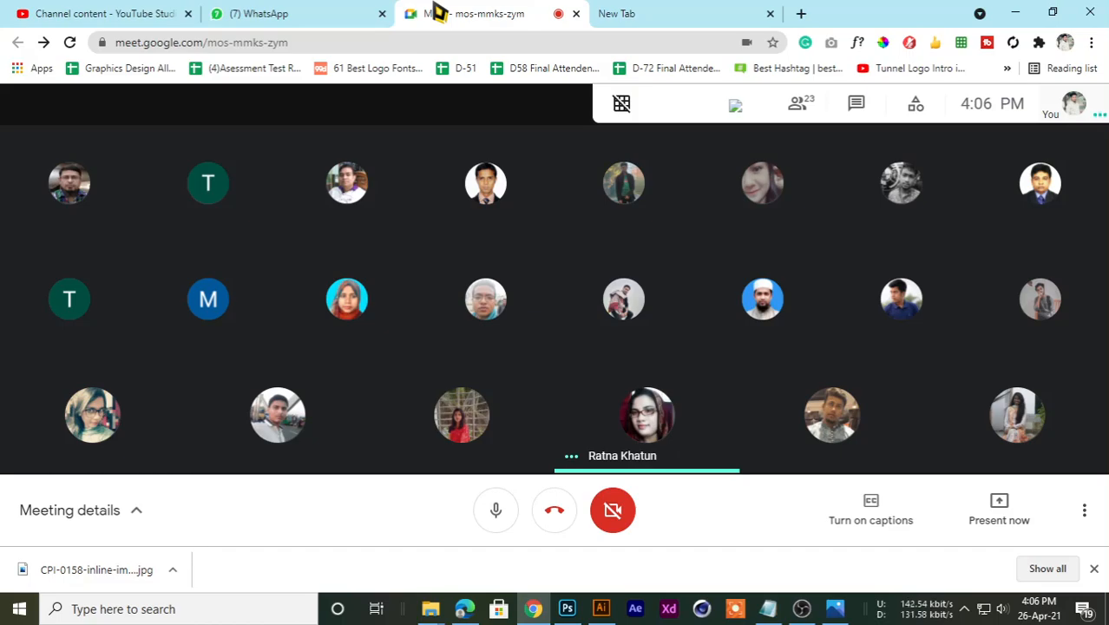
# Step: Return to WhatsApp, open the GD 62 (10-12) chat, and look through the chat list for the GD 63 (12.30- 2.30) group
pyautogui.click(232, 12)
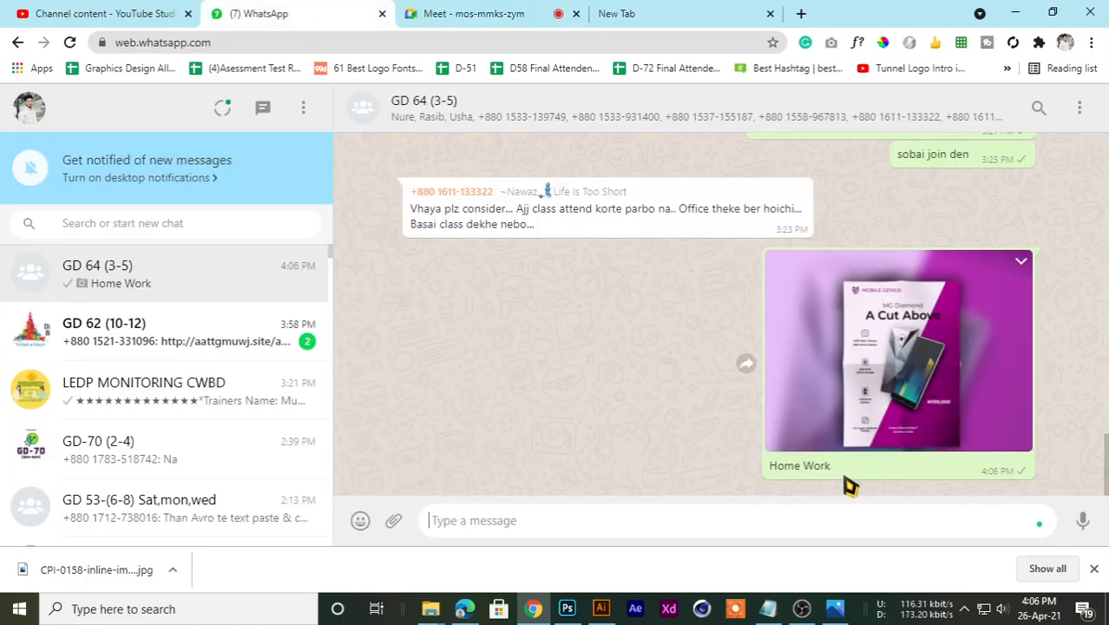
pyautogui.rightClick(839, 359)
pyautogui.click(148, 339)
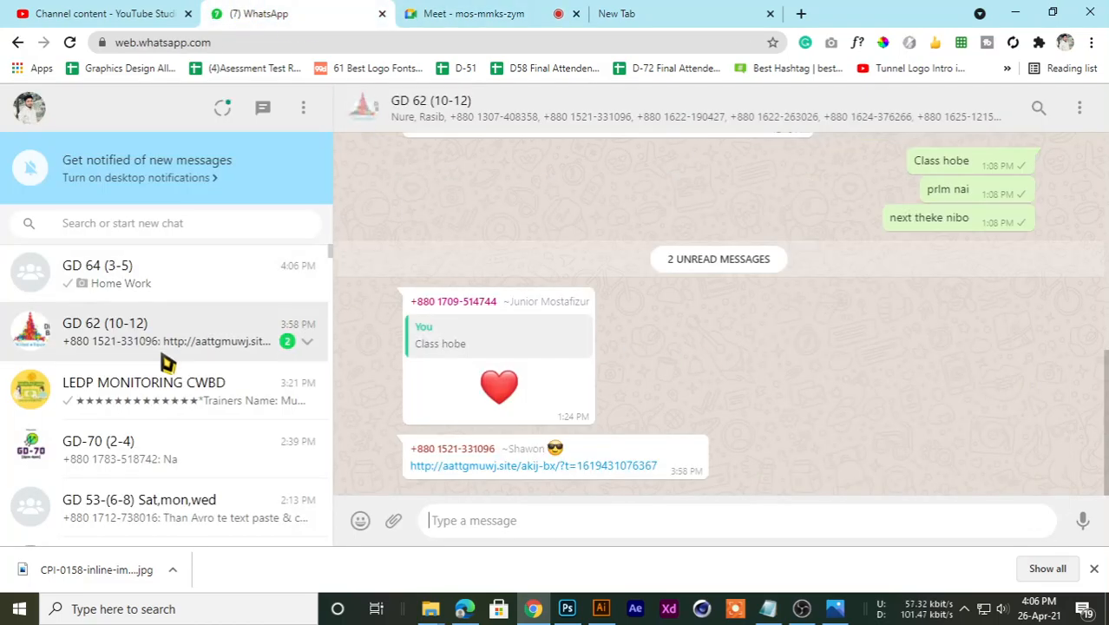
pyautogui.scroll(-5, 154, 440)
pyautogui.scroll(-2, 153, 444)
pyautogui.scroll(3, 154, 444)
pyautogui.scroll(-3, 154, 444)
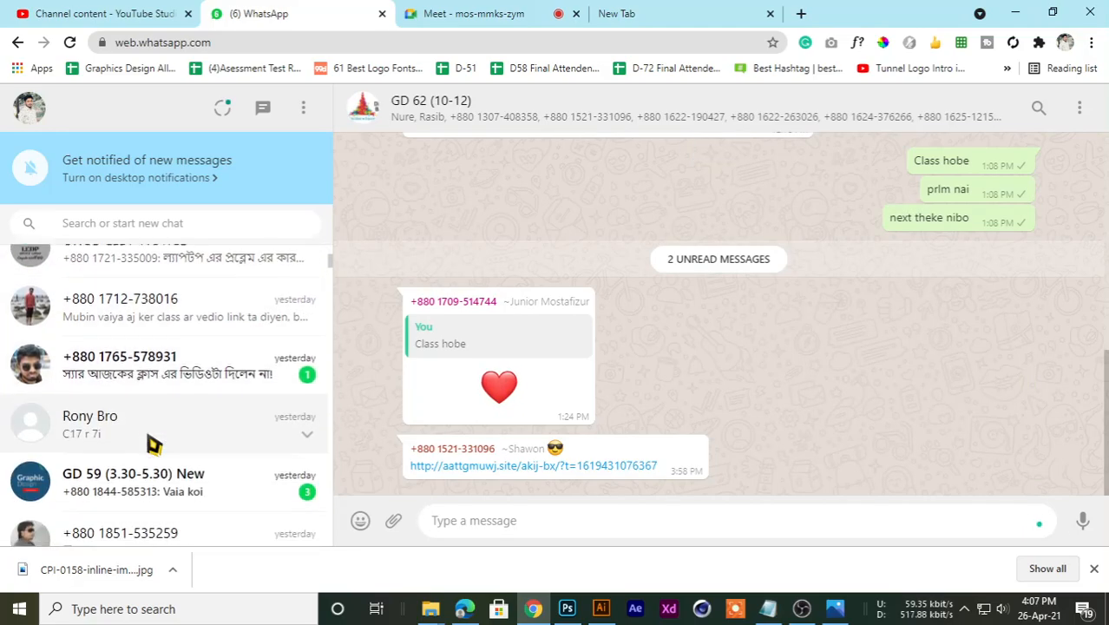
pyautogui.scroll(-3, 154, 444)
pyautogui.scroll(-3, 154, 443)
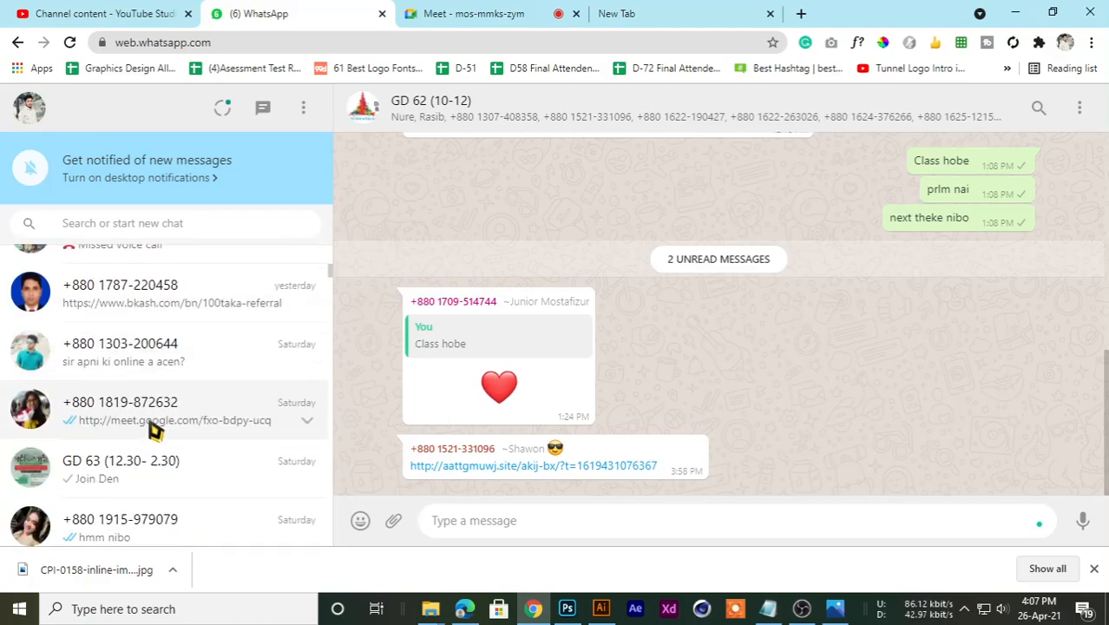
pyautogui.scroll(-6, 153, 438)
pyautogui.scroll(-3, 153, 430)
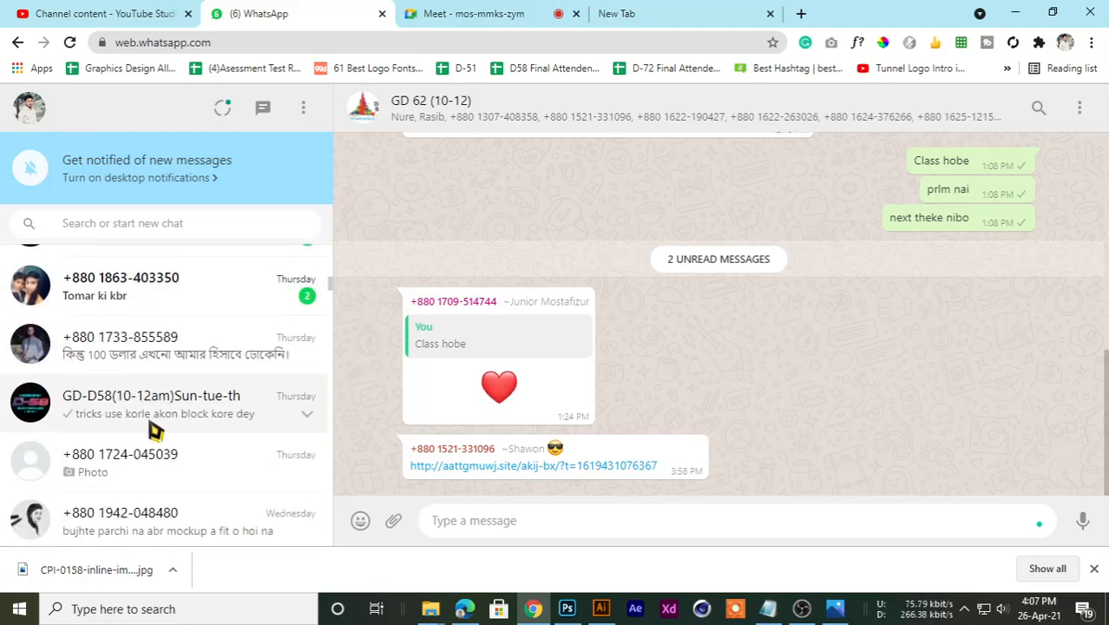
pyautogui.scroll(-10, 156, 426)
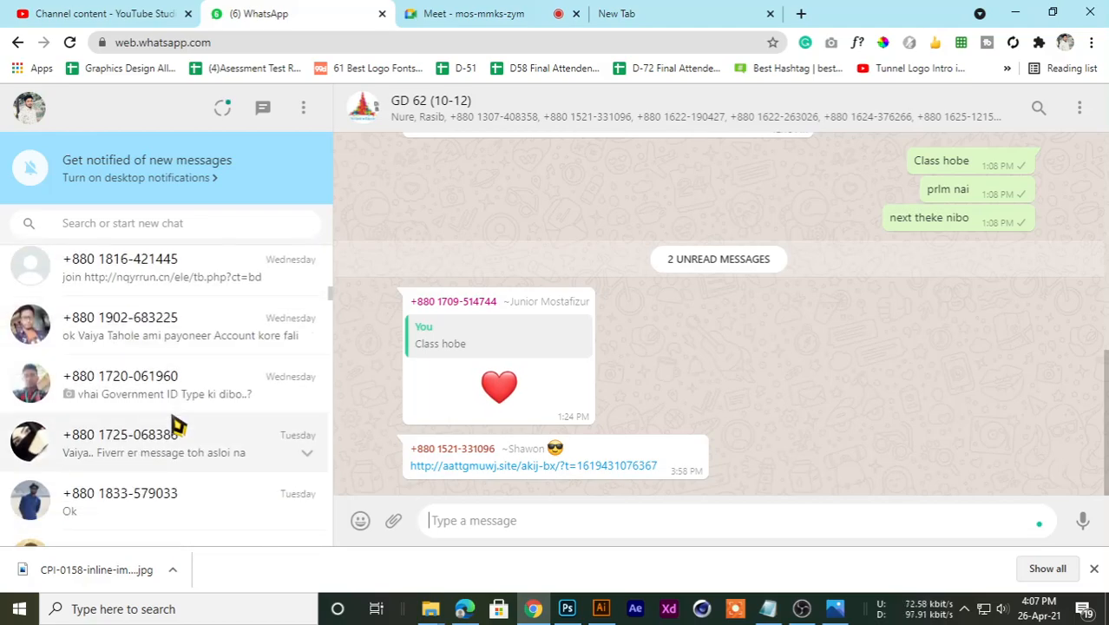
pyautogui.scroll(-3, 177, 426)
pyautogui.scroll(-6, 178, 427)
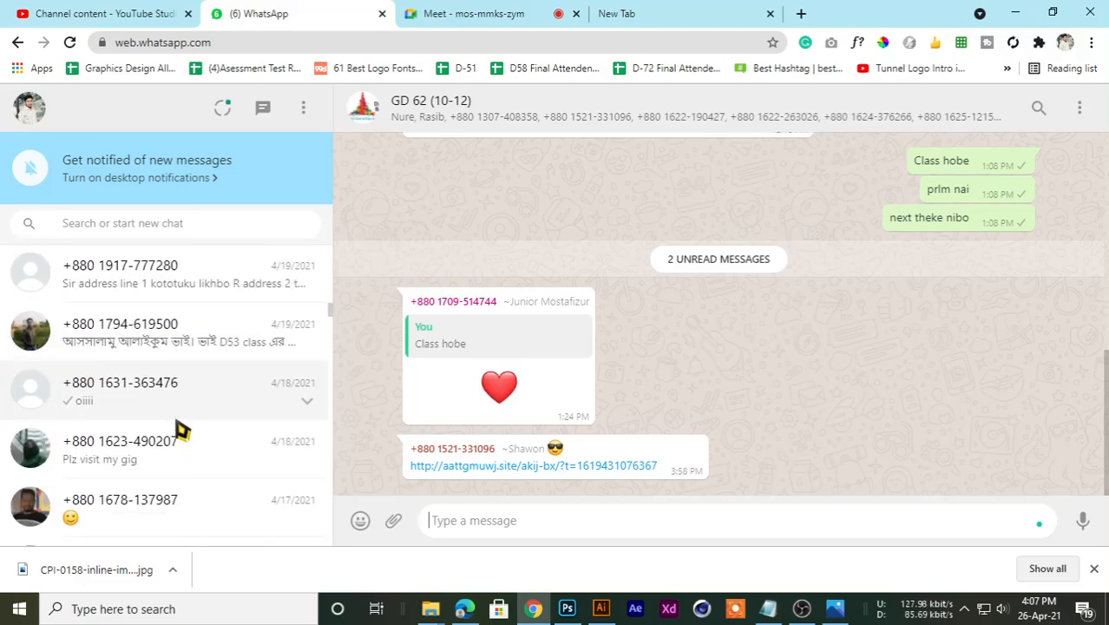
pyautogui.scroll(9, 187, 425)
pyautogui.scroll(12, 212, 415)
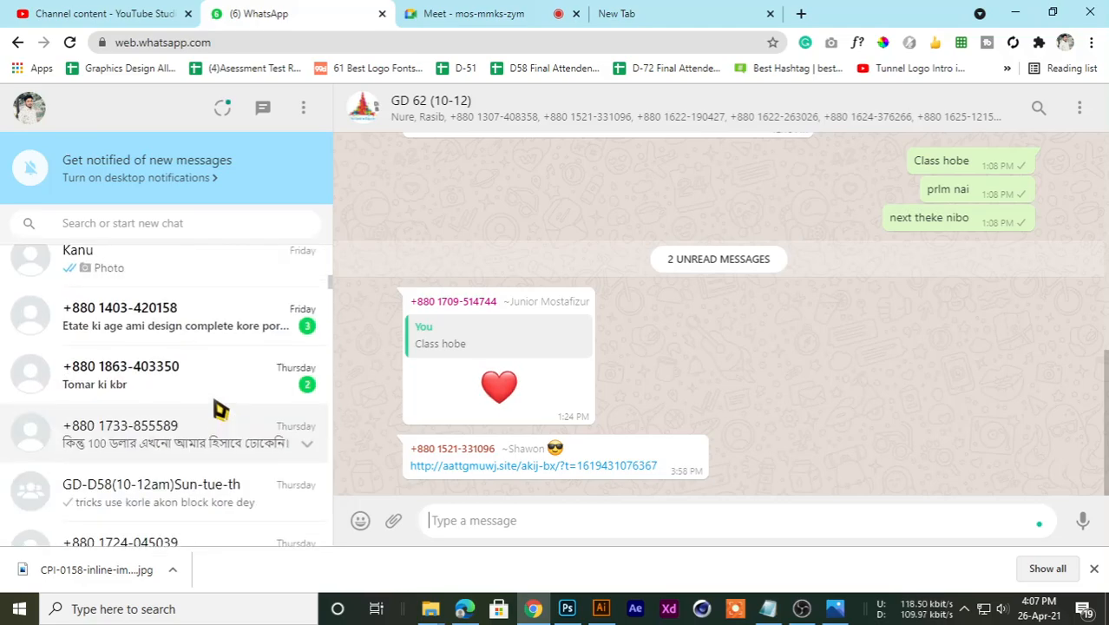
pyautogui.scroll(-3, 218, 410)
pyautogui.scroll(-4, 219, 413)
pyautogui.scroll(2, 198, 403)
# Step: Open the GD 63 (12.30- 2.30) group chat and send the copied phone ad image with the caption Home work
pyautogui.click(178, 389)
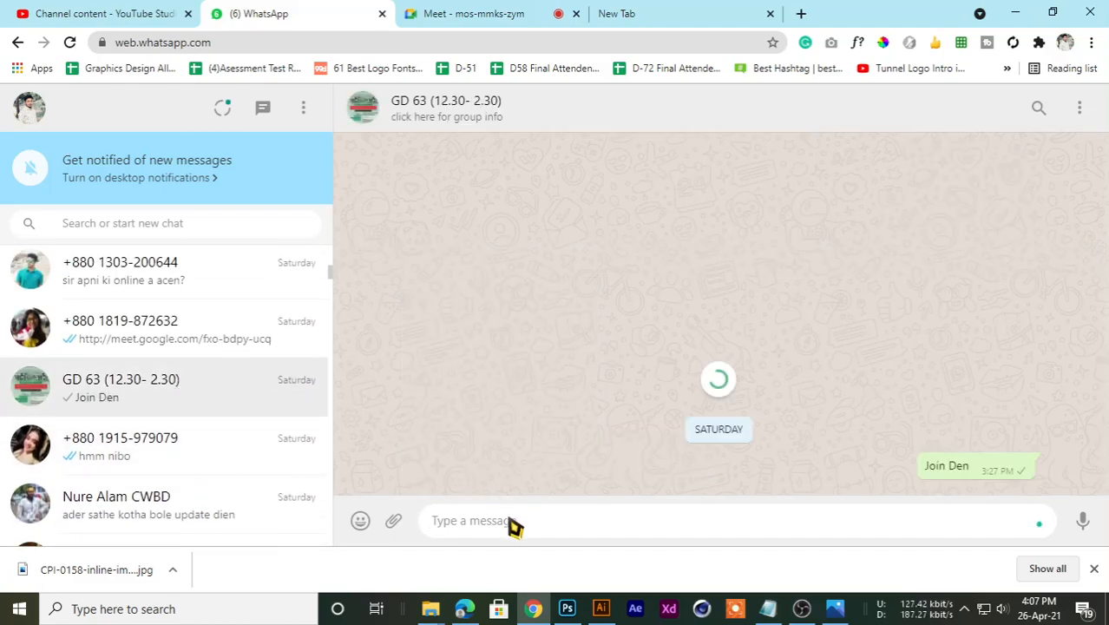
pyautogui.hotkey('ctrl', 'v')
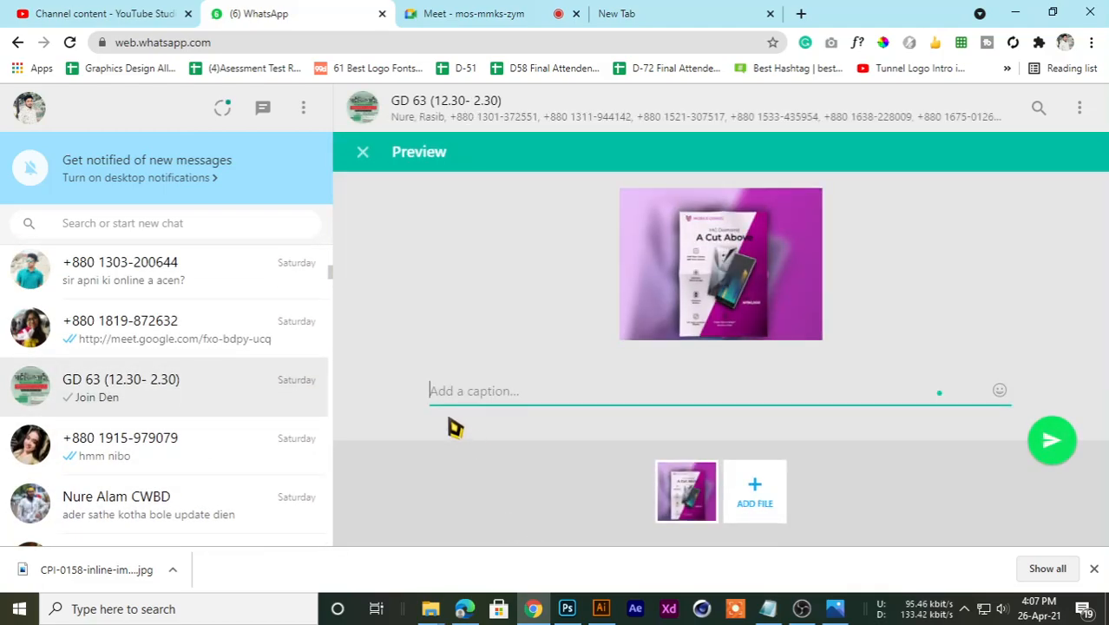
pyautogui.write('Home')
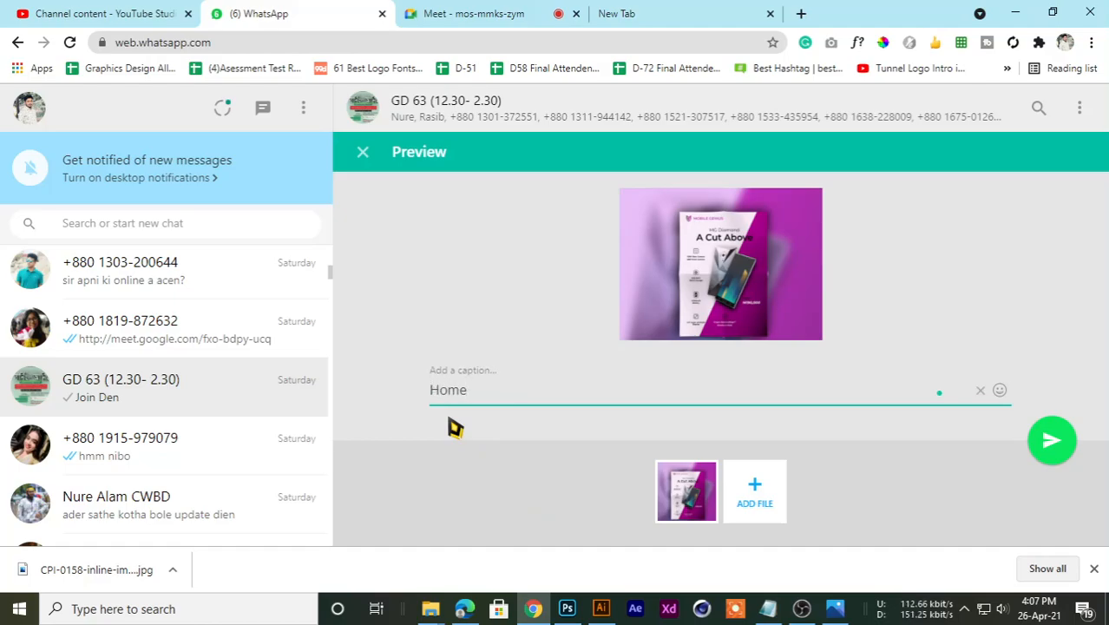
pyautogui.write(' work')
pyautogui.press('Return')
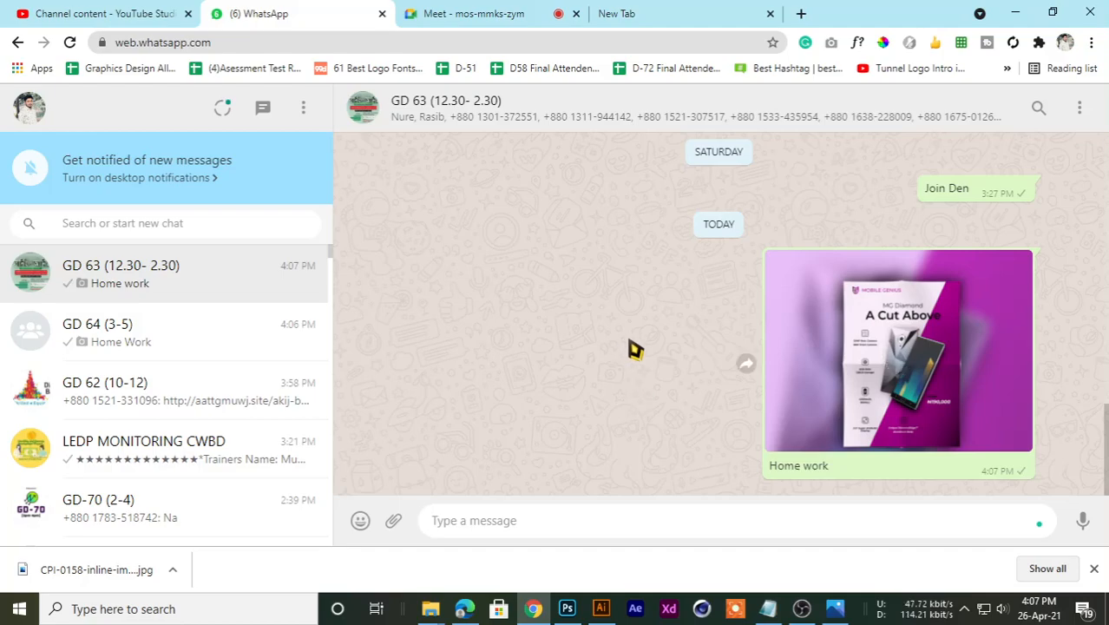
pyautogui.click(486, 13)
pyautogui.click(277, 25)
pyautogui.click(105, 13)
pyautogui.click(293, 10)
pyautogui.click(502, 13)
pyautogui.click(255, 11)
pyautogui.click(426, 12)
pyautogui.click(326, 12)
pyautogui.click(535, 12)
pyautogui.click(625, 13)
pyautogui.click(491, 12)
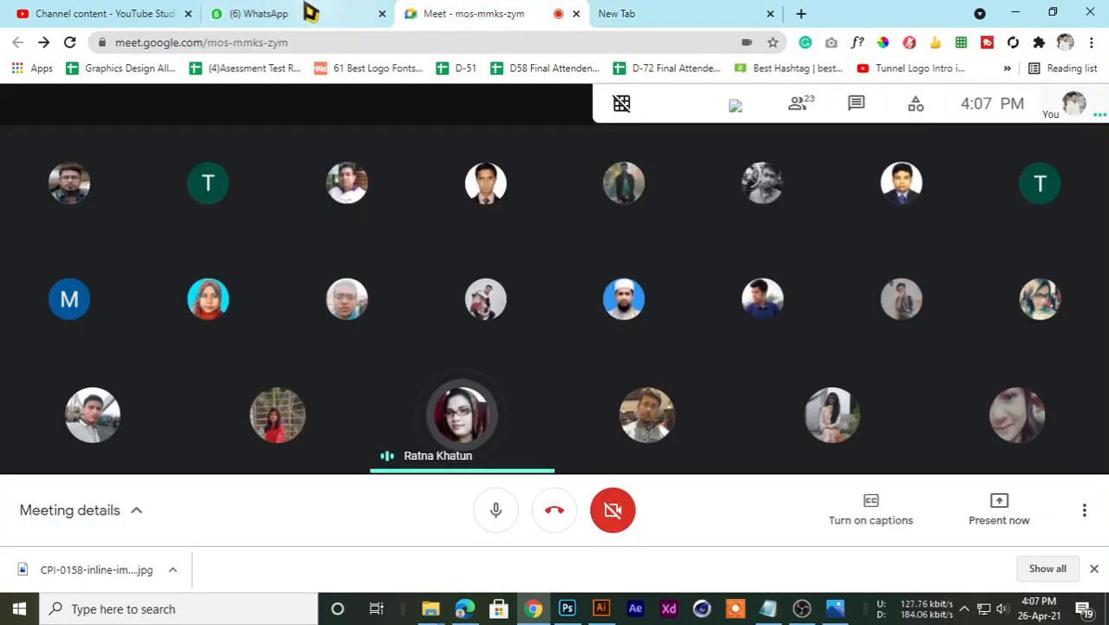
pyautogui.click(310, 12)
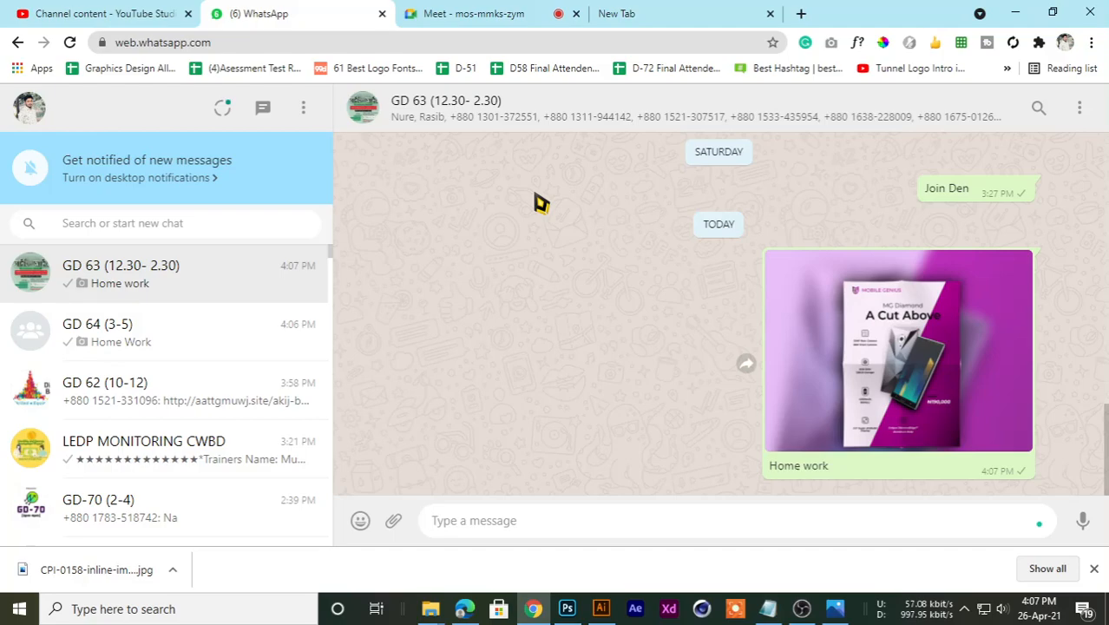
pyautogui.click(480, 12)
pyautogui.click(278, 12)
pyautogui.click(102, 13)
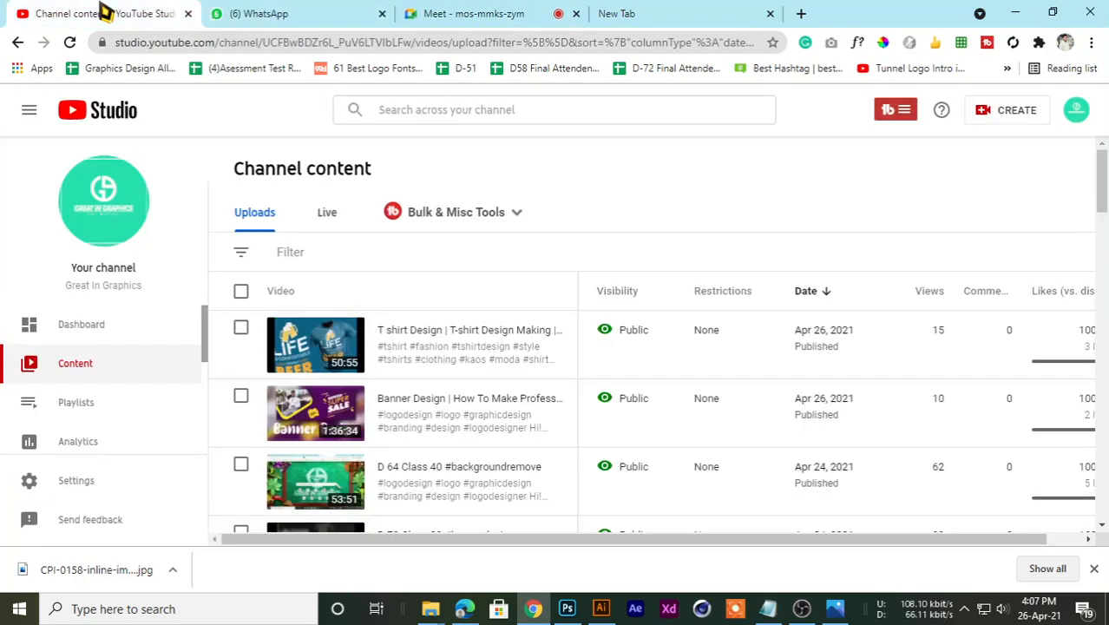
pyautogui.click(295, 13)
pyautogui.click(426, 13)
pyautogui.click(252, 13)
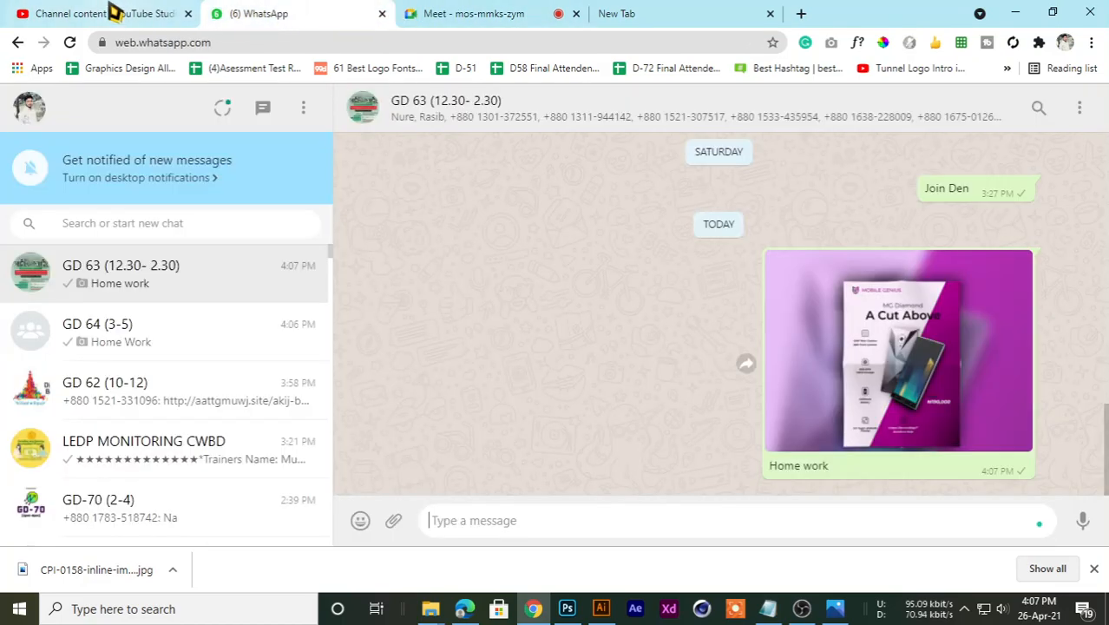
pyautogui.click(114, 13)
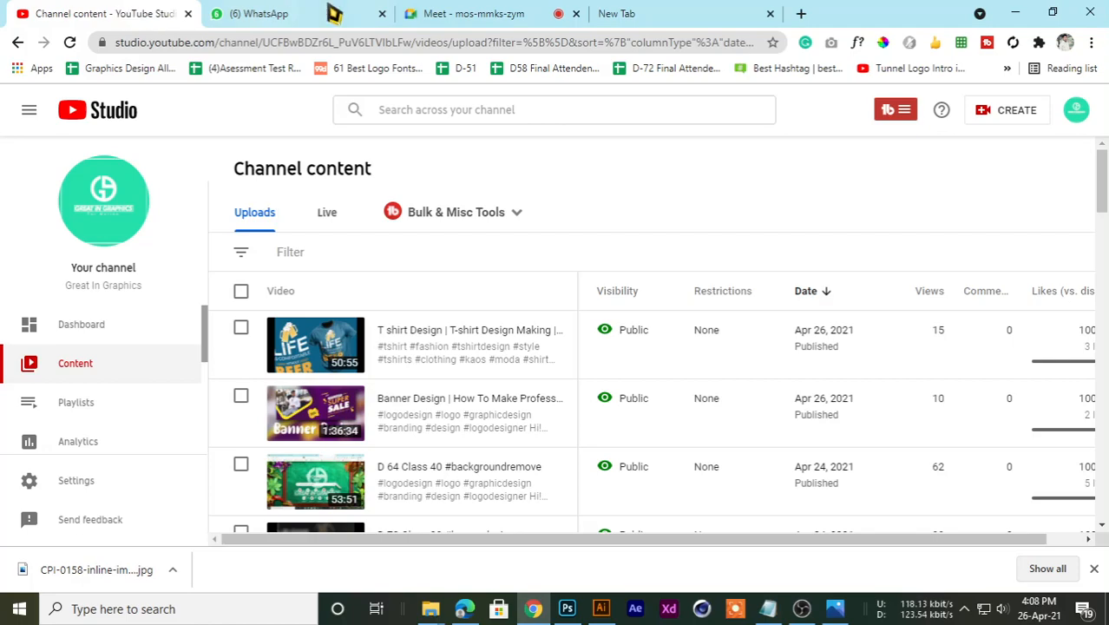
pyautogui.click(272, 12)
pyautogui.click(470, 12)
pyautogui.click(598, 13)
pyautogui.click(473, 13)
pyautogui.click(261, 13)
pyautogui.click(127, 15)
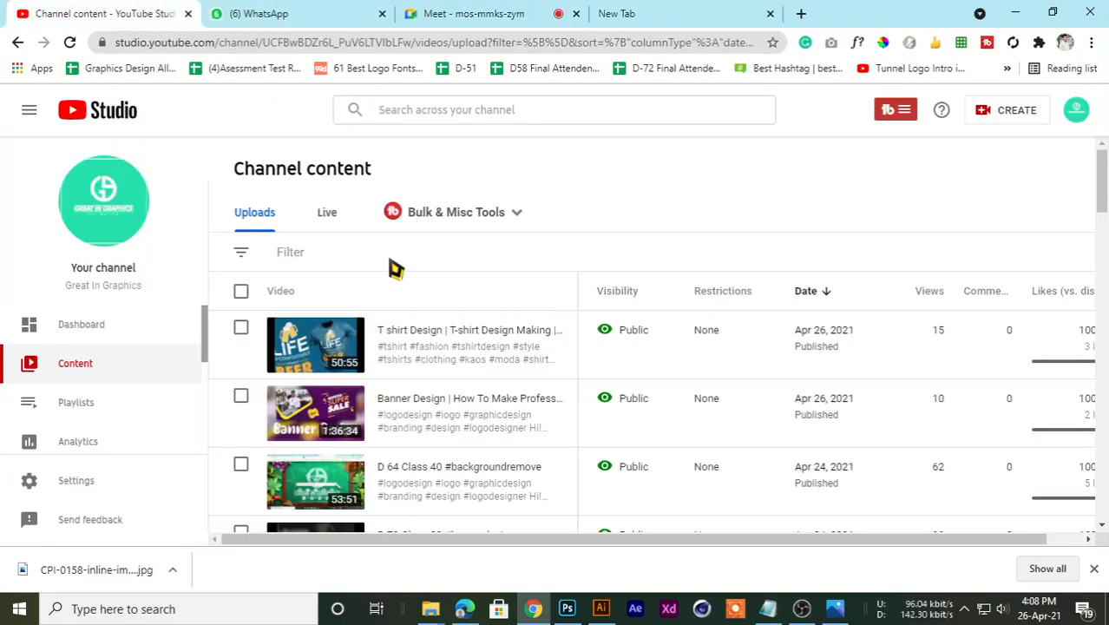
pyautogui.click(356, 14)
pyautogui.click(401, 13)
pyautogui.click(375, 12)
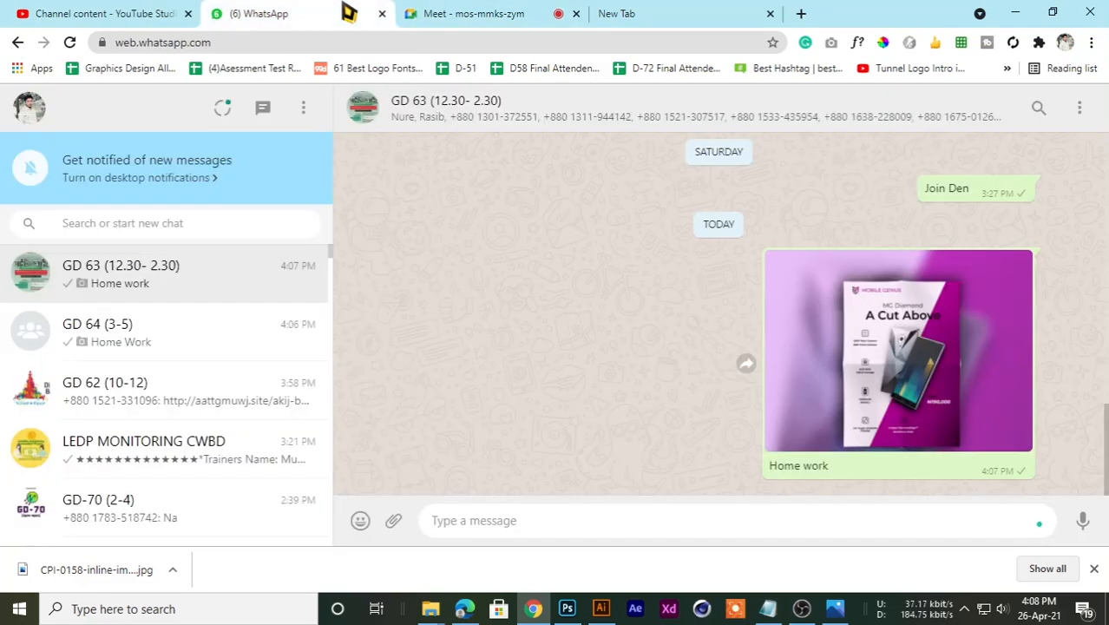
# Step: Switch to the Google Meet call, check the recording in OBS, and minimize OBS to return to the call
pyautogui.click(460, 13)
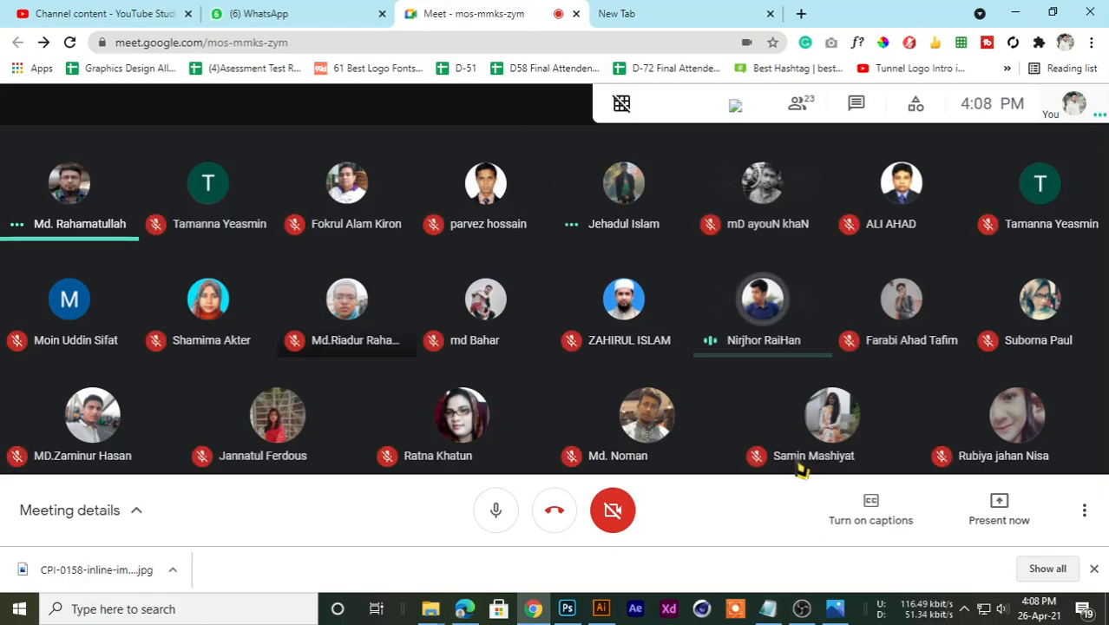
pyautogui.click(801, 609)
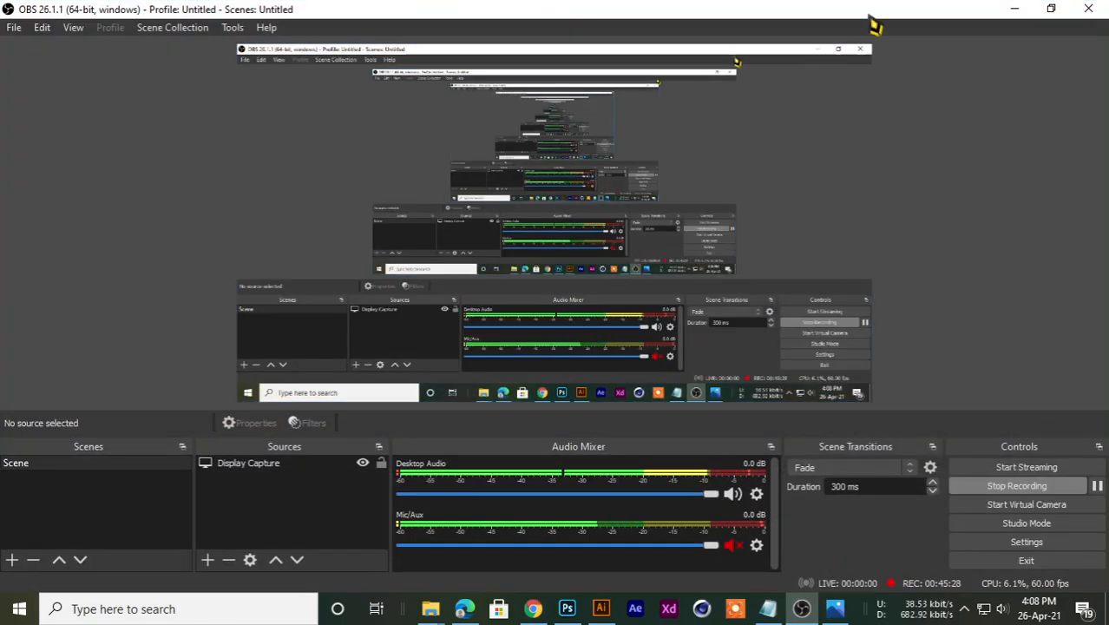
pyautogui.click(1013, 9)
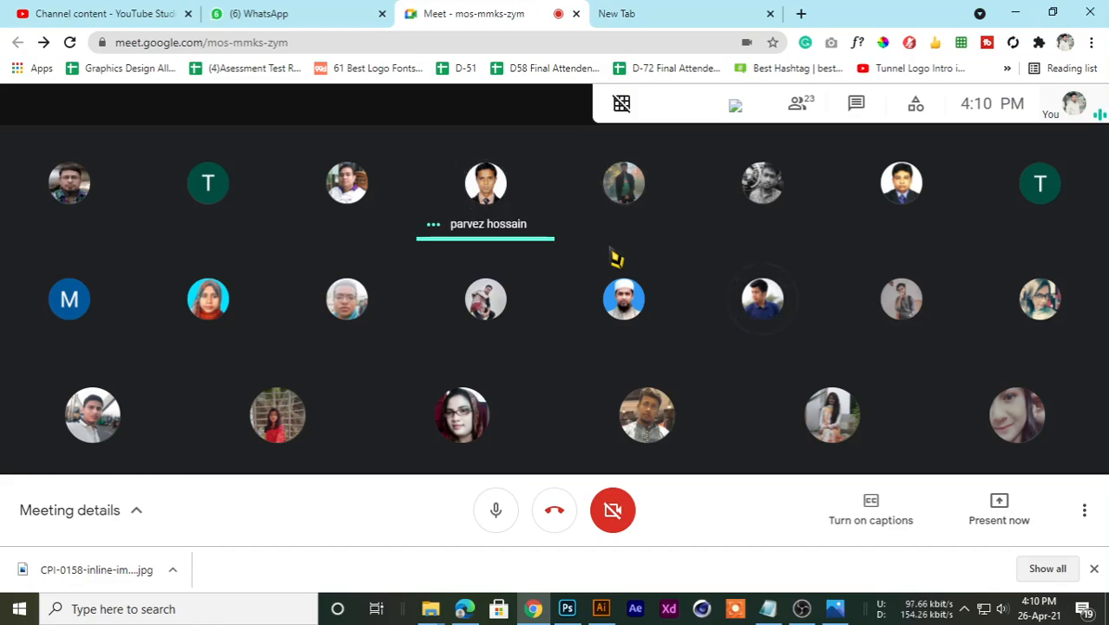
pyautogui.click(612, 16)
pyautogui.click(555, 16)
pyautogui.click(631, 12)
pyautogui.click(476, 13)
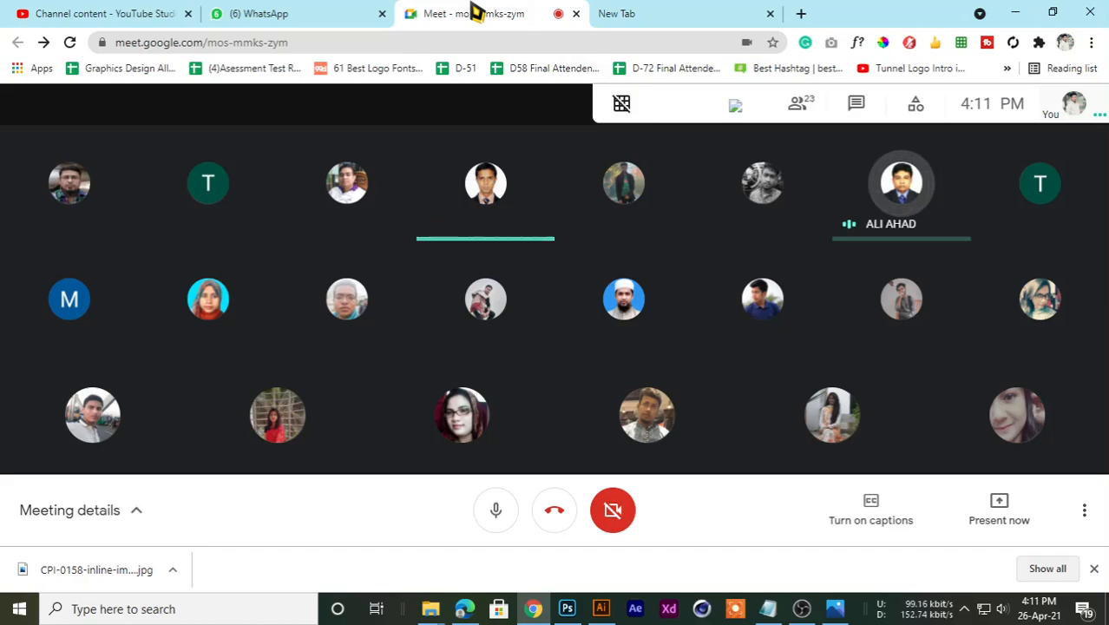
pyautogui.click(623, 8)
pyautogui.click(499, 9)
pyautogui.click(698, 11)
pyautogui.click(413, 10)
pyautogui.click(260, 13)
pyautogui.click(485, 12)
pyautogui.click(662, 10)
pyautogui.click(540, 11)
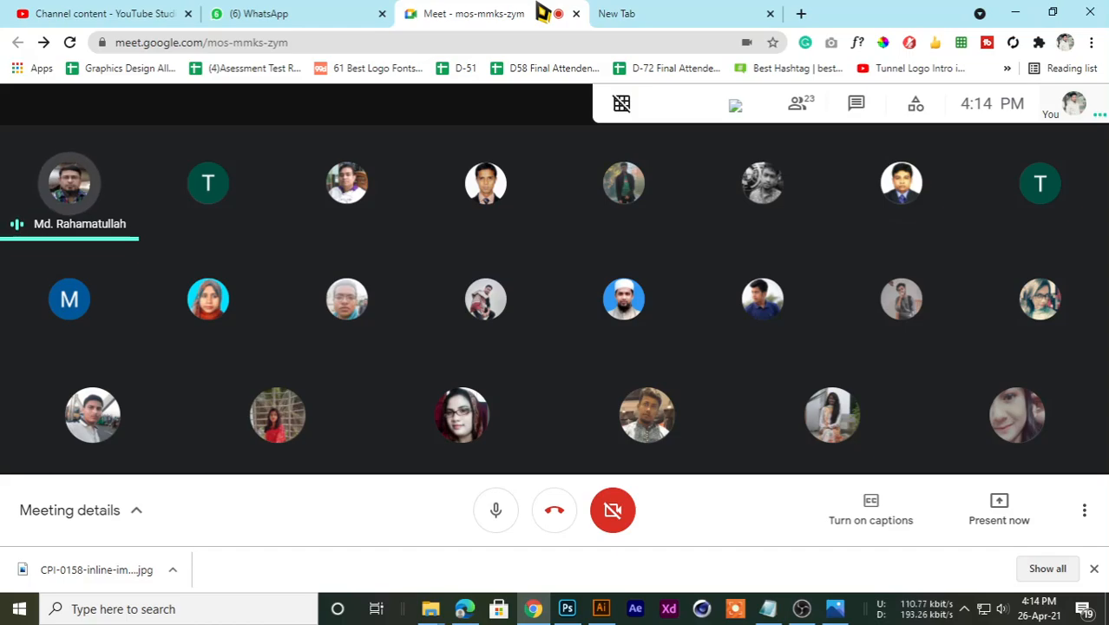
pyautogui.click(663, 13)
pyautogui.click(469, 13)
pyautogui.click(285, 13)
pyautogui.click(451, 13)
pyautogui.click(323, 13)
pyautogui.click(469, 13)
pyautogui.click(663, 13)
pyautogui.click(507, 13)
pyautogui.click(745, 13)
pyautogui.click(521, 13)
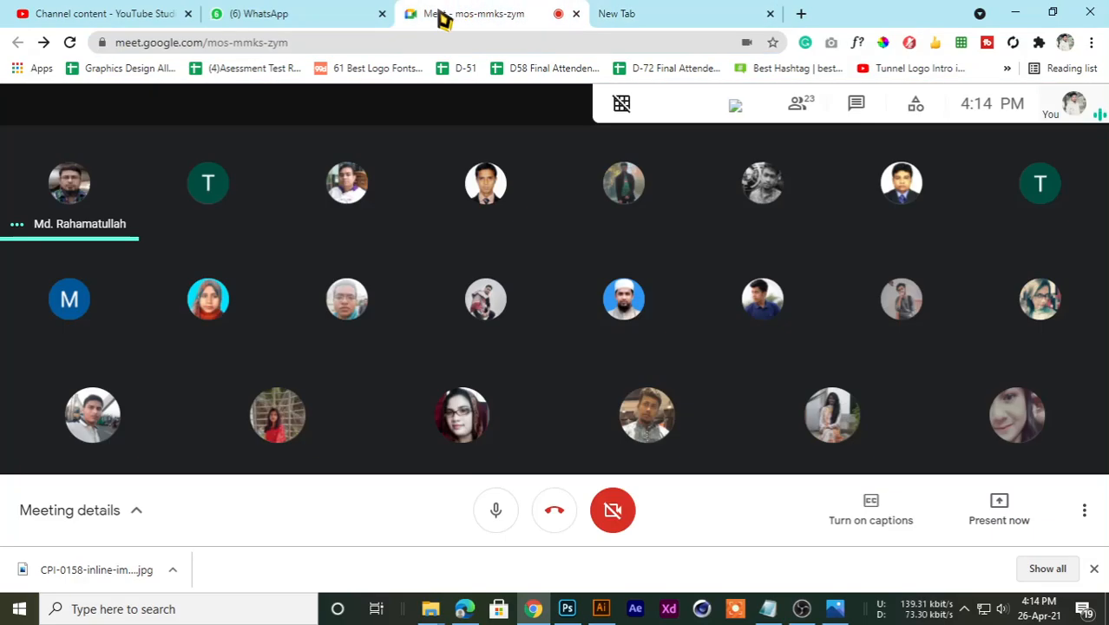
pyautogui.click(340, 17)
pyautogui.click(434, 13)
pyautogui.click(148, 13)
pyautogui.click(287, 13)
pyautogui.click(538, 13)
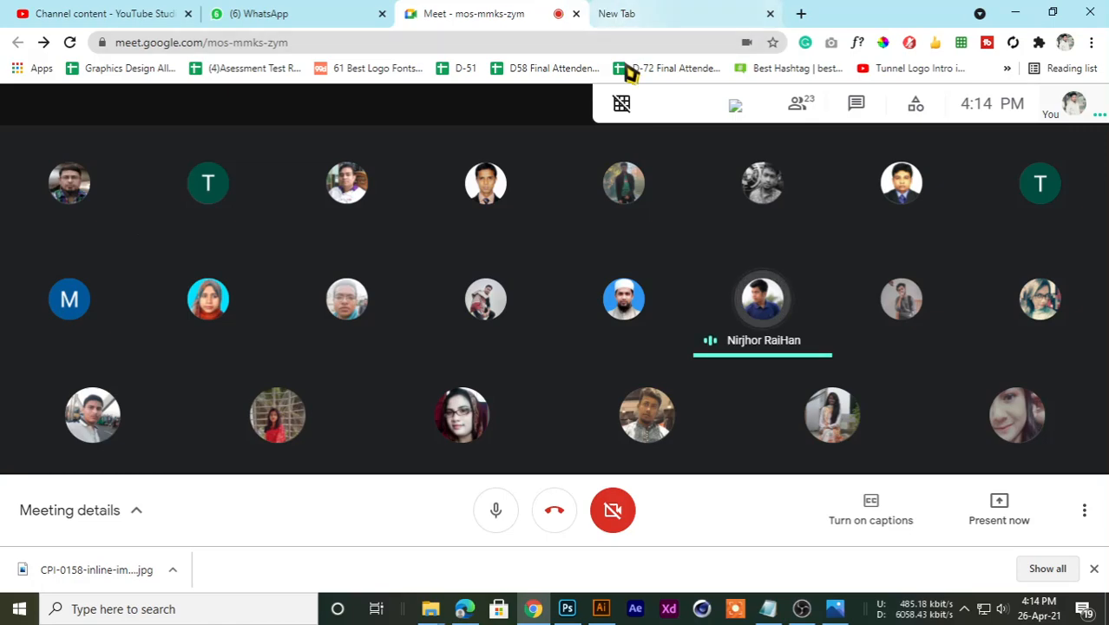
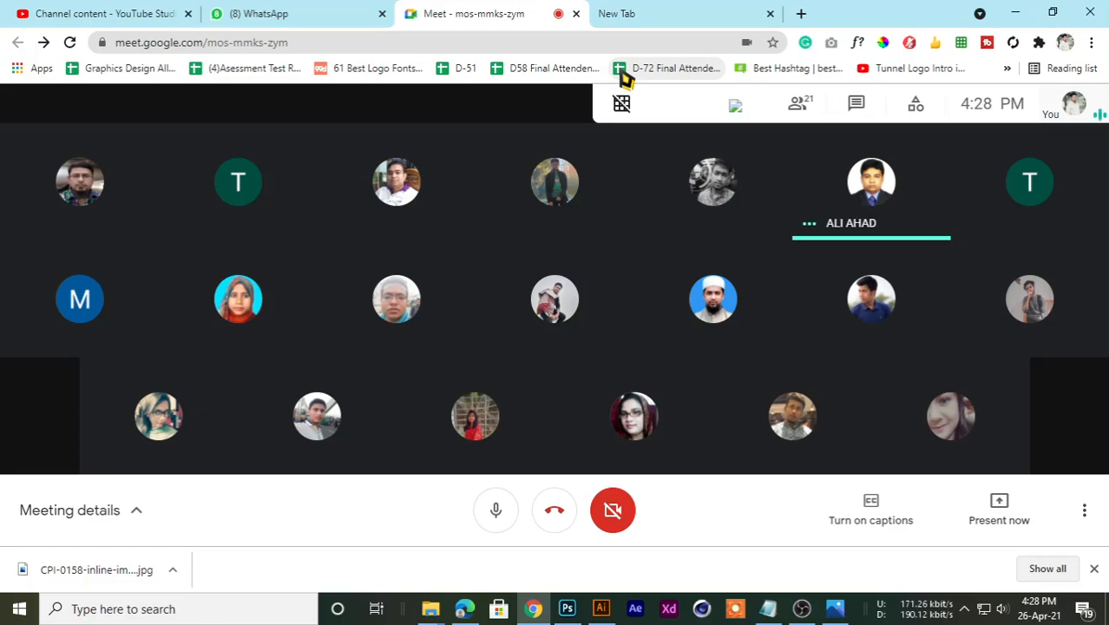
pyautogui.click(601, 13)
pyautogui.click(460, 21)
pyautogui.hotkey('ctrl', 'shift', 'Tab')
pyautogui.click(528, 12)
pyautogui.click(623, 10)
pyautogui.click(508, 10)
# Step: Switch to WhatsApp, read the new messages in the D62 Review Group and GD 62 (10-12) chats, and return to the Google Meet call
pyautogui.click(361, 10)
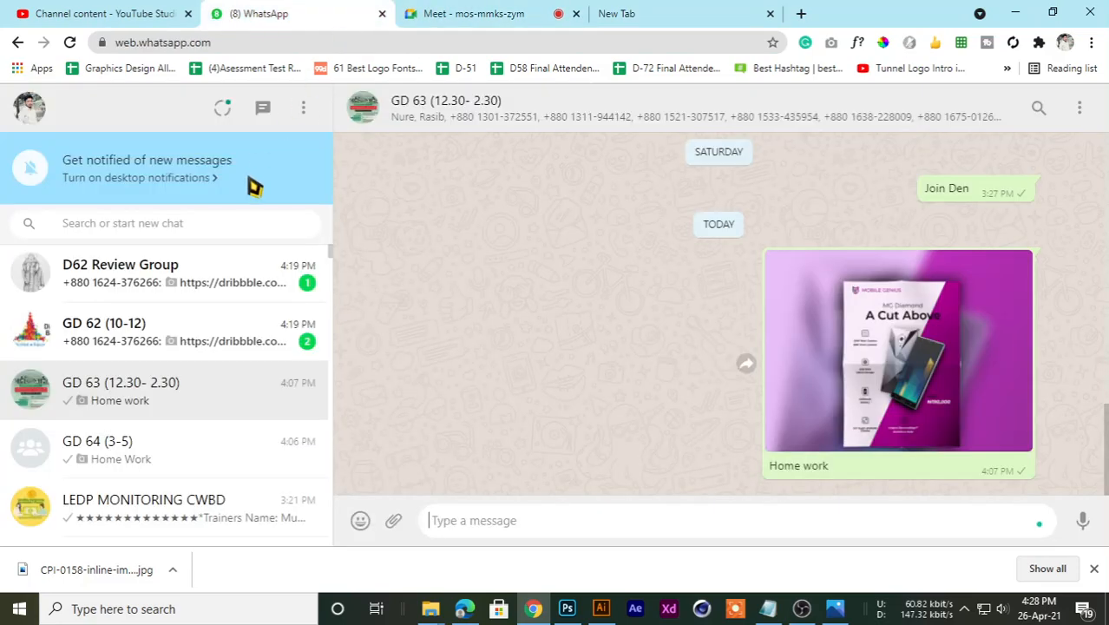
pyautogui.click(224, 276)
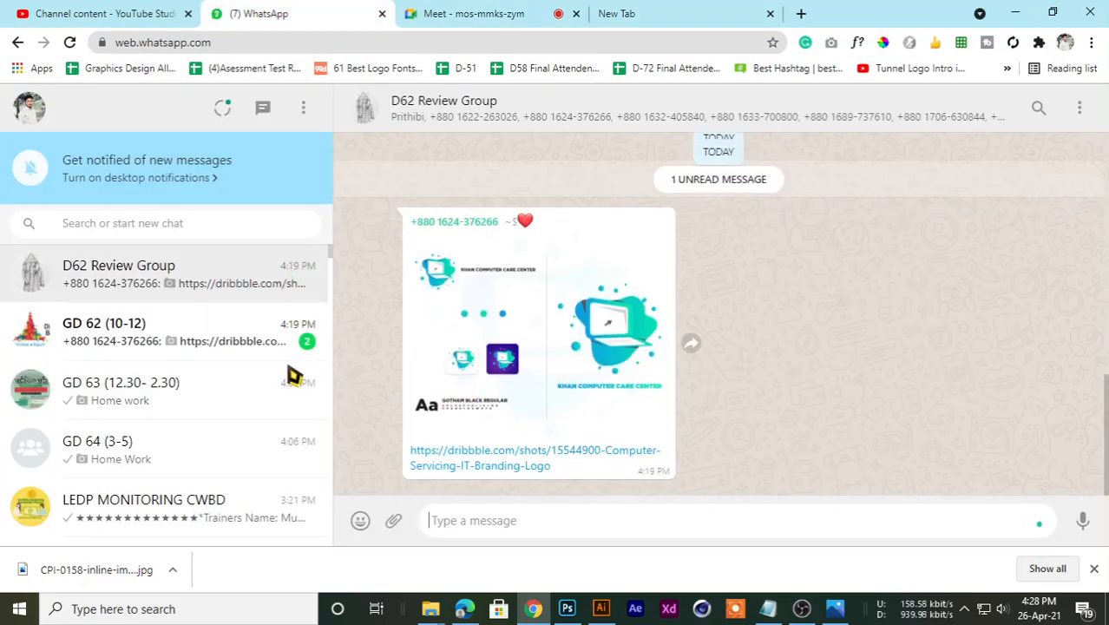
pyautogui.click(171, 350)
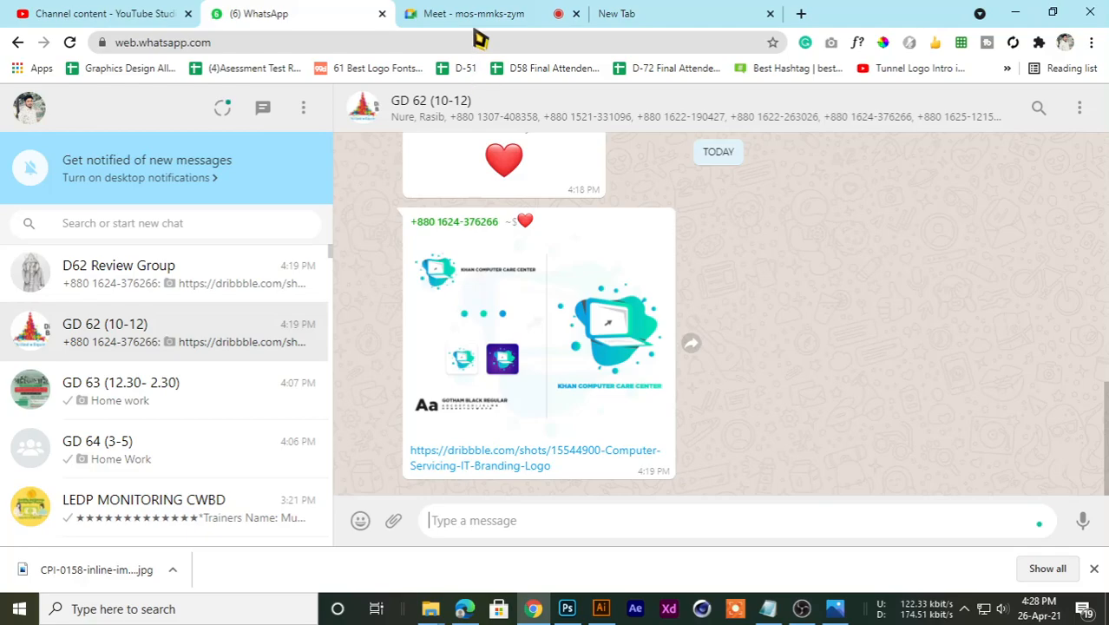
pyautogui.click(546, 14)
pyautogui.click(607, 12)
pyautogui.click(434, 12)
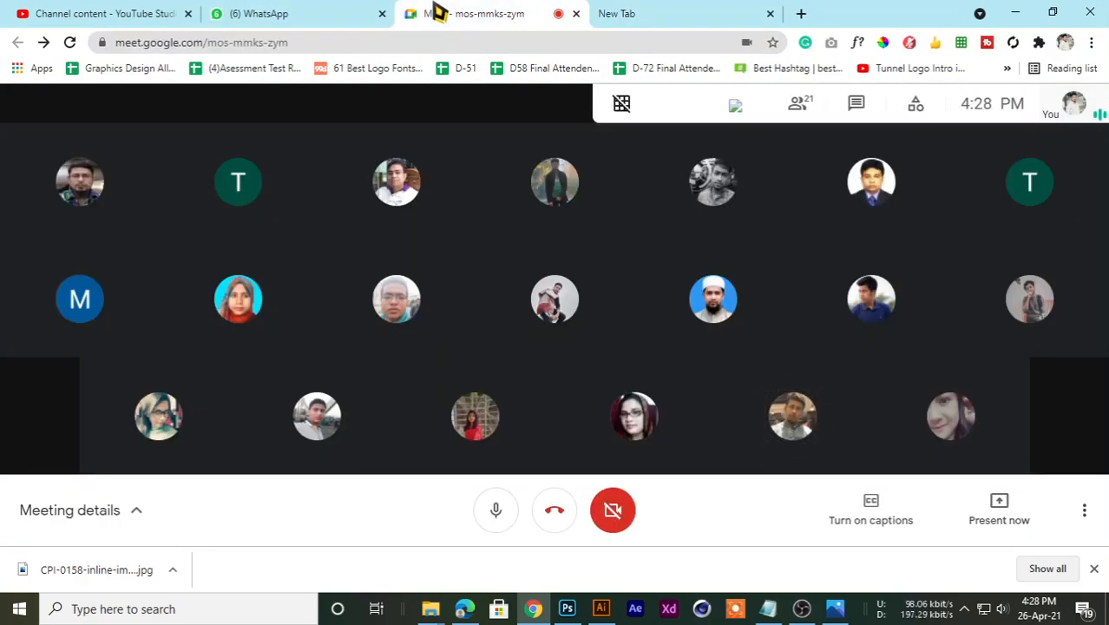
pyautogui.click(723, 12)
pyautogui.click(500, 14)
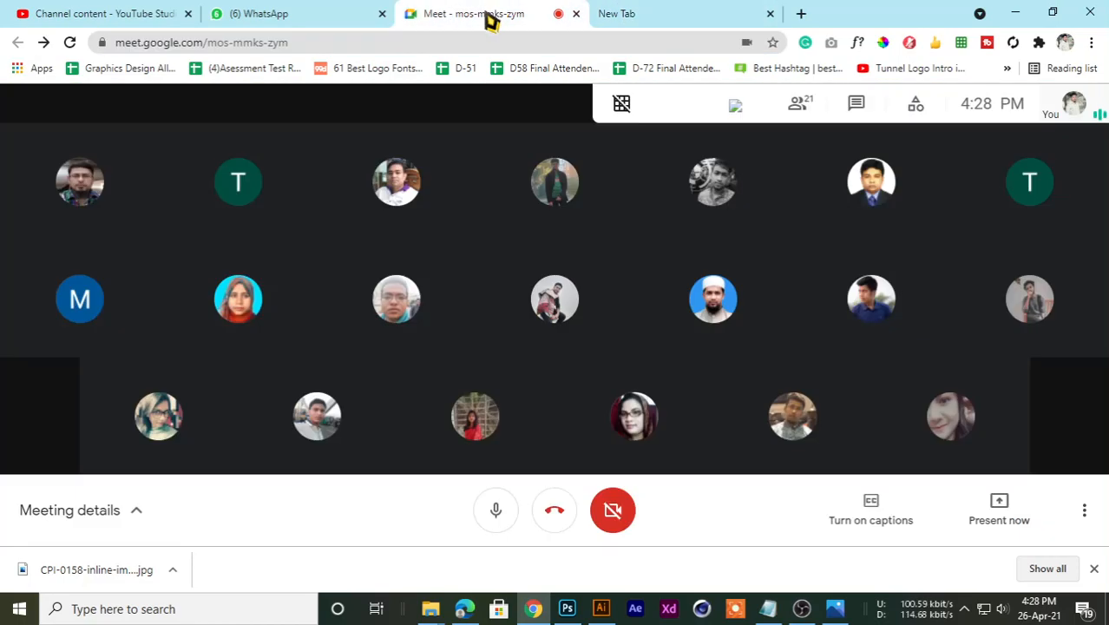
pyautogui.click(708, 21)
pyautogui.click(491, 14)
pyautogui.click(618, 12)
pyautogui.click(493, 13)
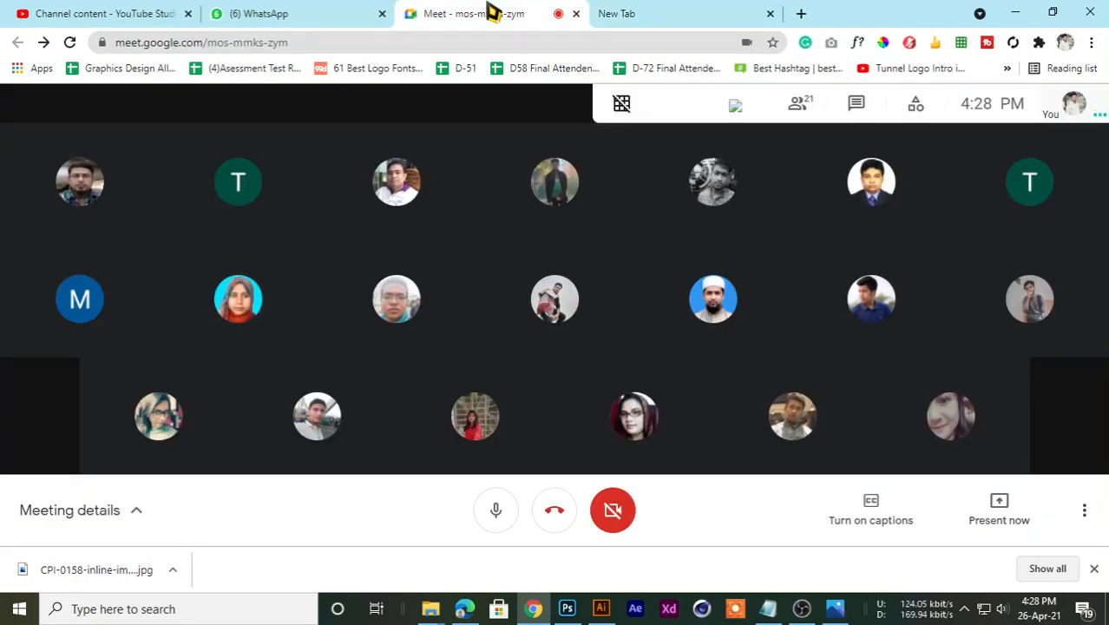
# Step: Close the browser's downloads bar below the Meet call
pyautogui.click(1093, 569)
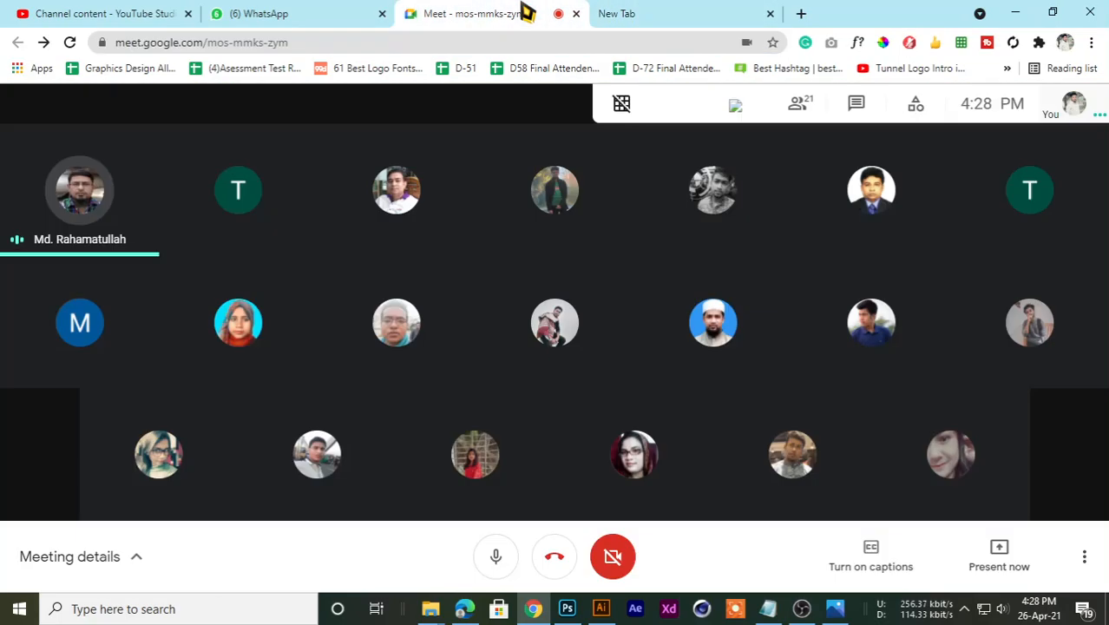
pyautogui.click(611, 12)
pyautogui.click(494, 13)
pyautogui.click(602, 12)
pyautogui.click(512, 13)
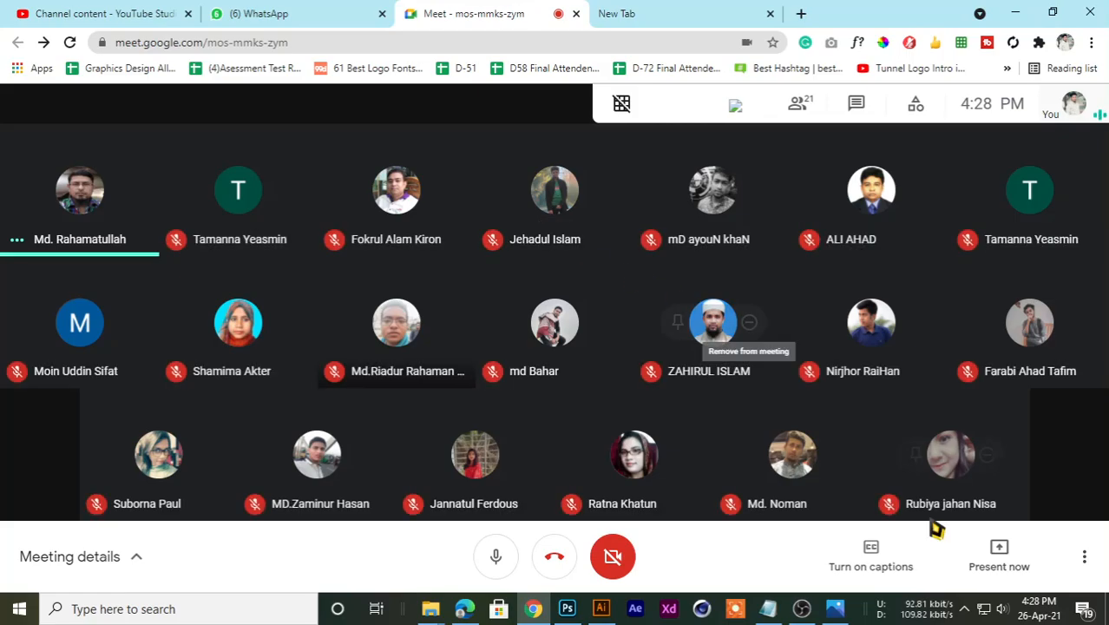
pyautogui.click(629, 13)
pyautogui.click(519, 13)
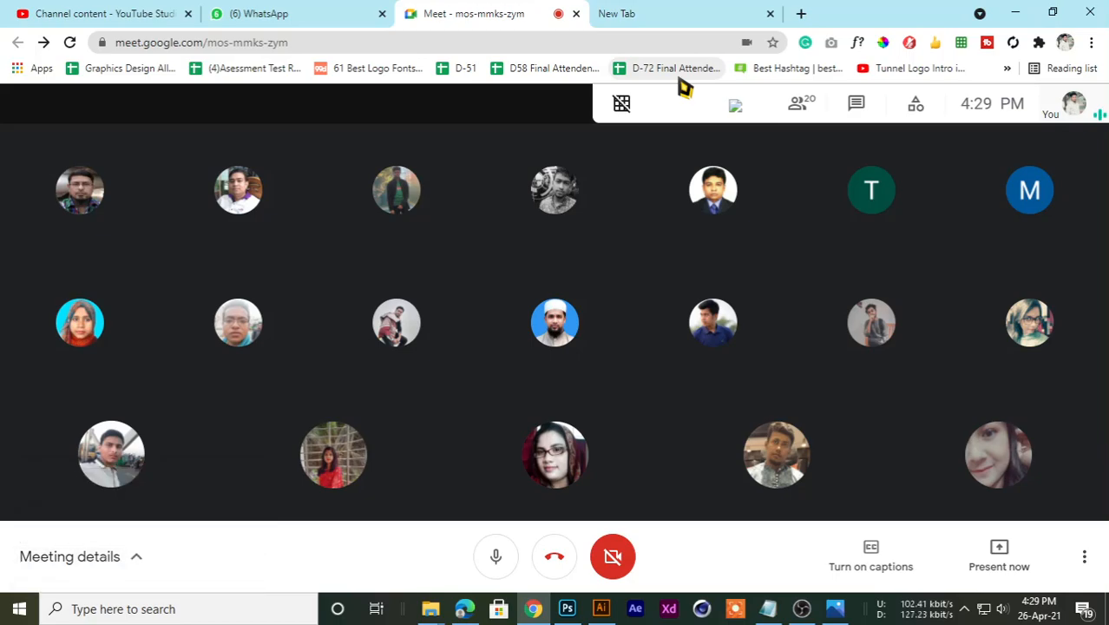
pyautogui.click(644, 13)
pyautogui.click(447, 15)
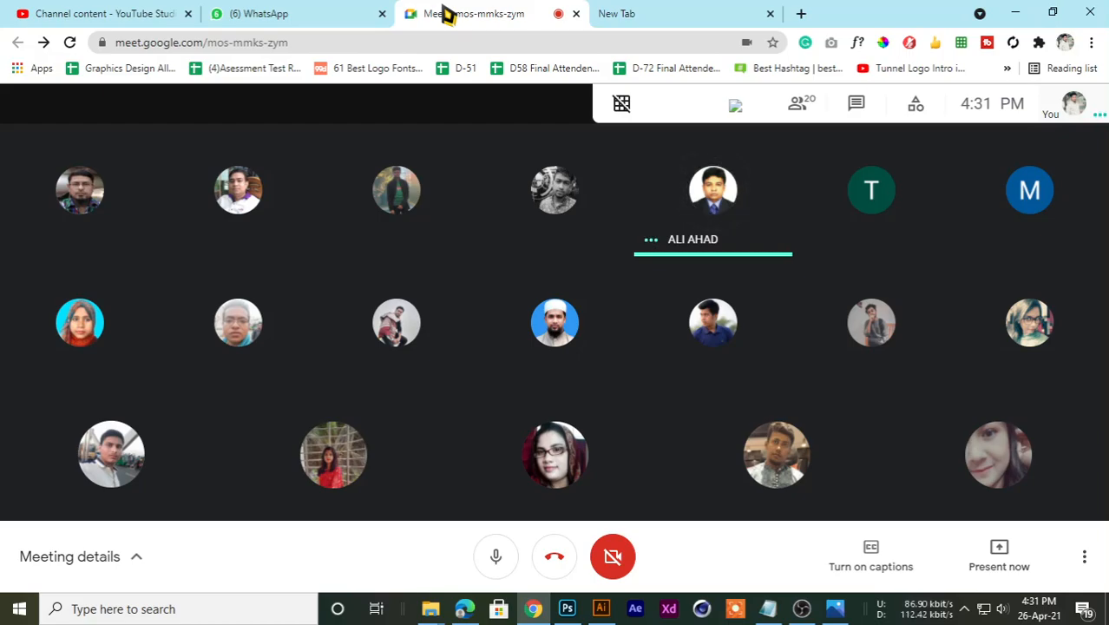
pyautogui.click(656, 13)
pyautogui.click(494, 13)
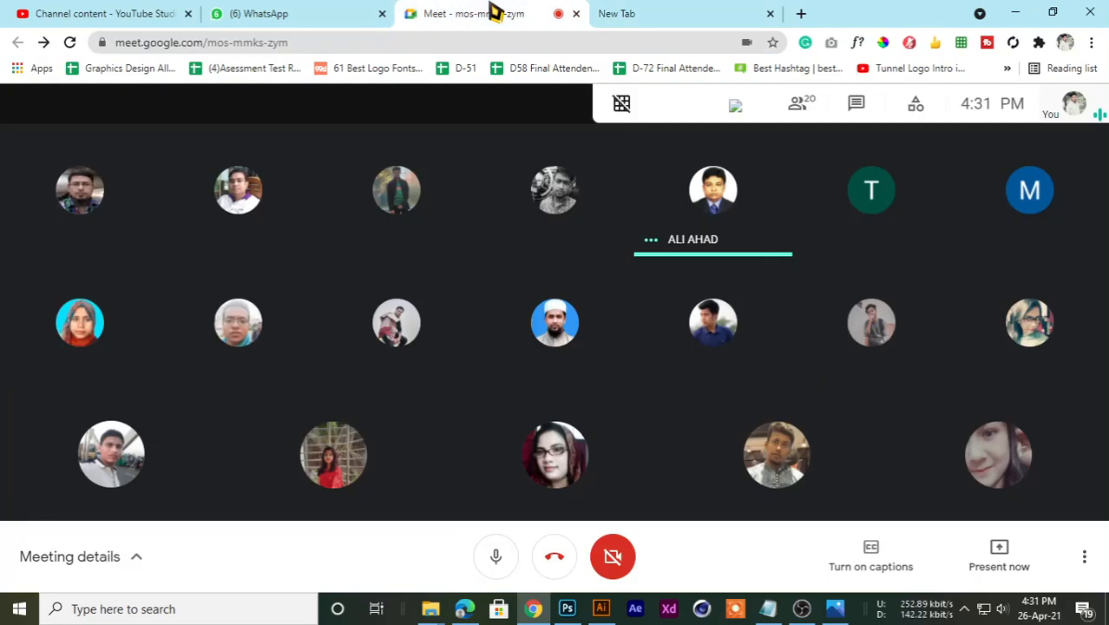
pyautogui.click(638, 13)
pyautogui.click(508, 13)
pyautogui.click(631, 13)
pyautogui.click(477, 12)
pyautogui.click(656, 13)
pyautogui.click(475, 11)
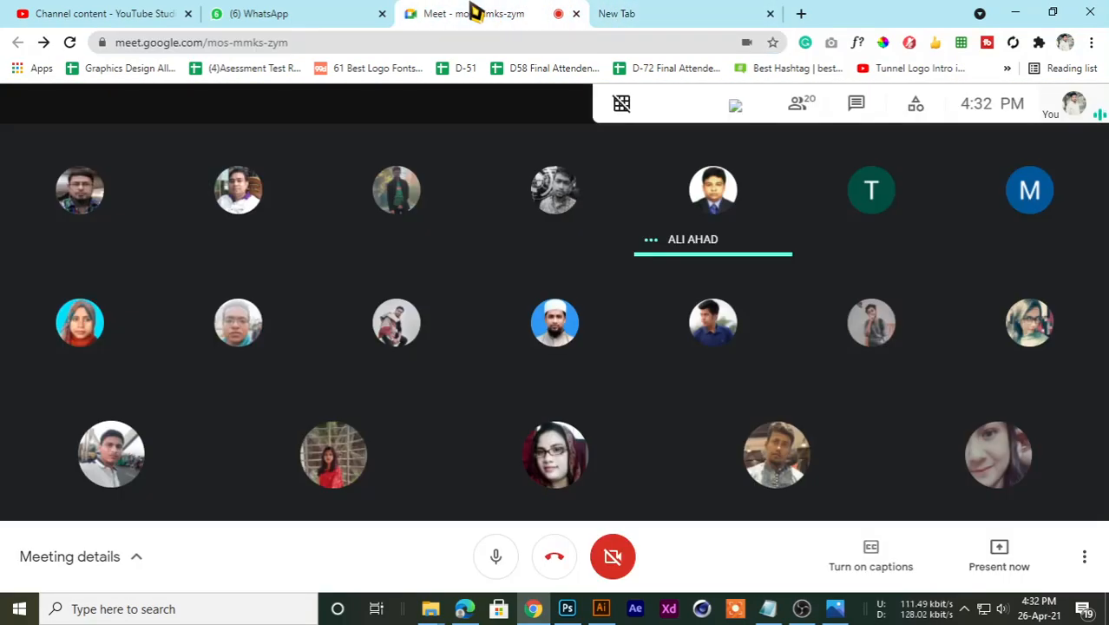
pyautogui.click(656, 13)
pyautogui.click(512, 13)
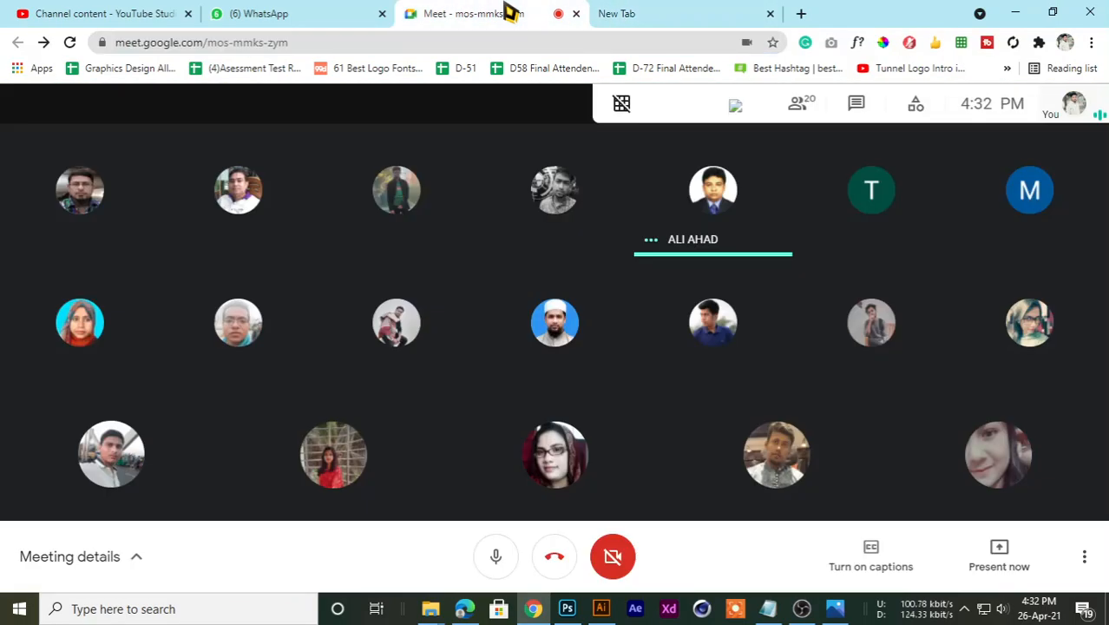
pyautogui.click(643, 13)
pyautogui.click(520, 16)
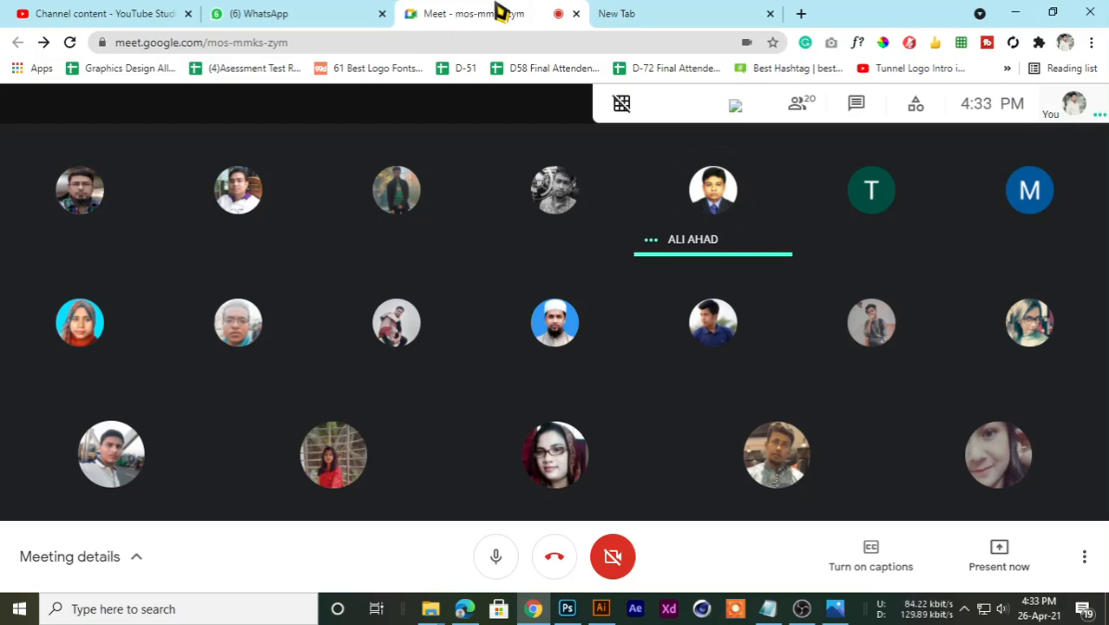
pyautogui.click(670, 12)
pyautogui.click(521, 13)
pyautogui.click(619, 11)
pyautogui.click(469, 12)
pyautogui.click(647, 8)
pyautogui.click(514, 8)
pyautogui.click(696, 8)
pyautogui.click(511, 8)
pyautogui.click(646, 12)
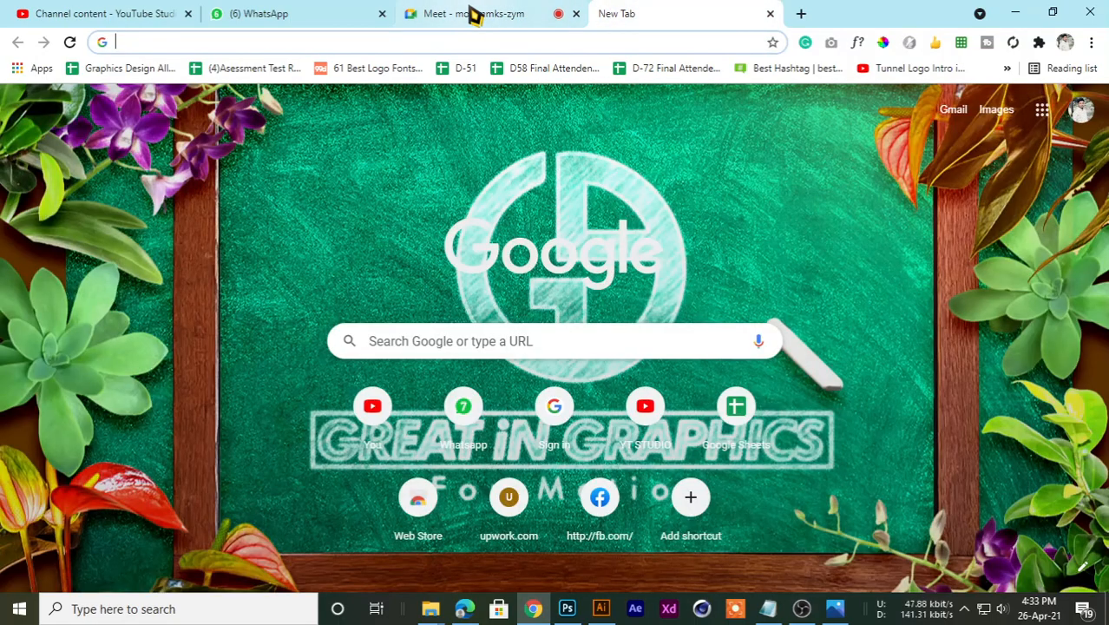
pyautogui.click(560, 13)
pyautogui.click(610, 12)
pyautogui.click(512, 12)
pyautogui.click(646, 12)
pyautogui.click(473, 12)
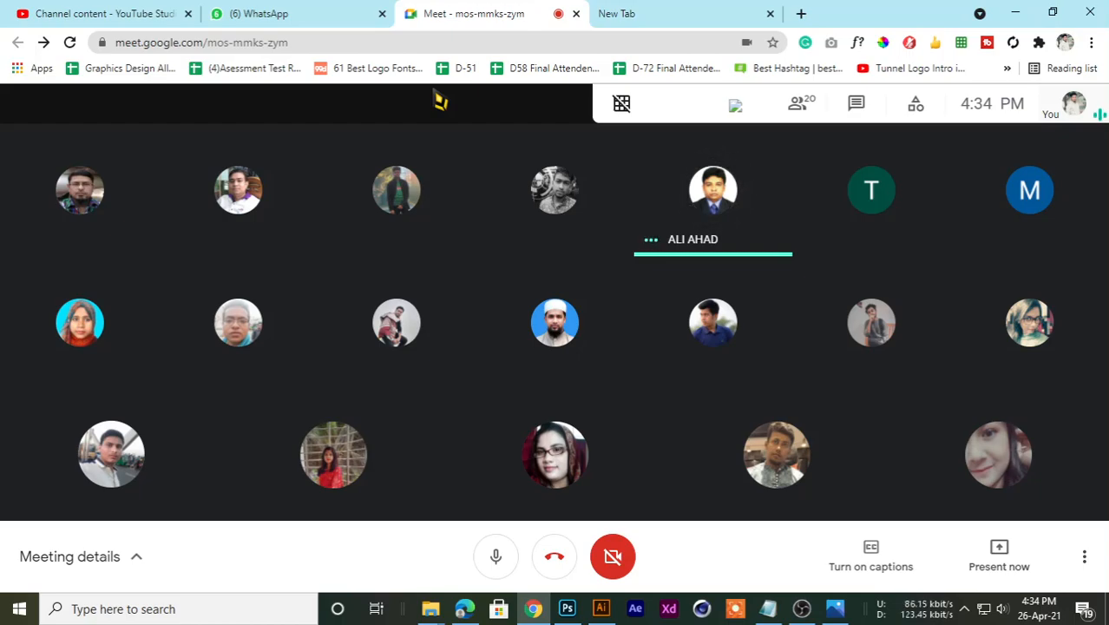
pyautogui.click(686, 13)
pyautogui.click(468, 13)
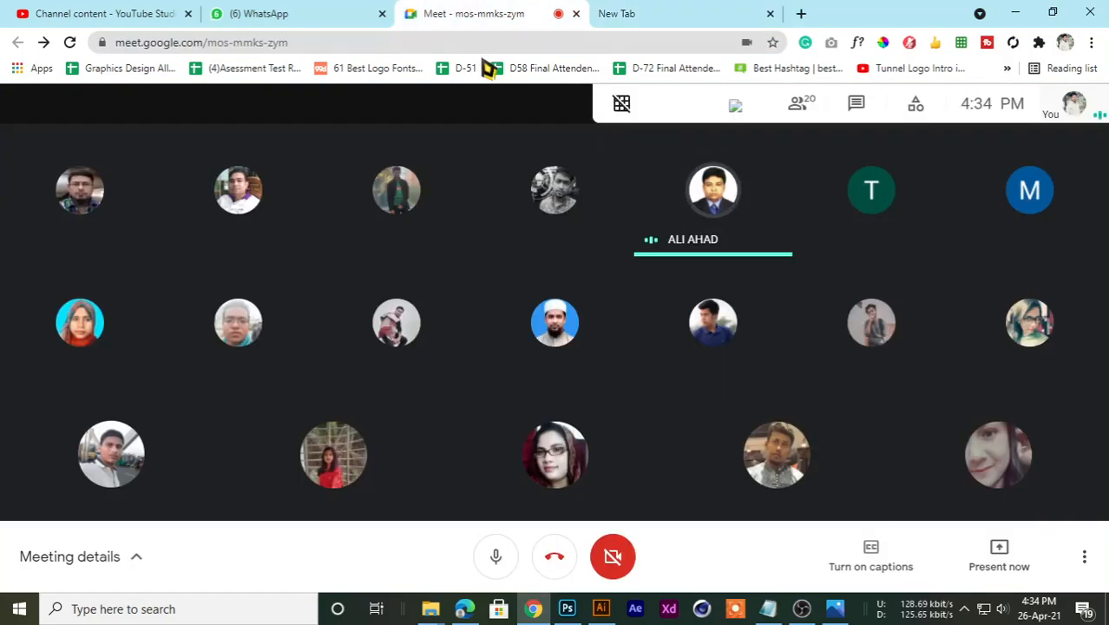
pyautogui.click(173, 13)
pyautogui.click(211, 12)
pyautogui.click(409, 12)
pyautogui.click(634, 12)
pyautogui.click(498, 15)
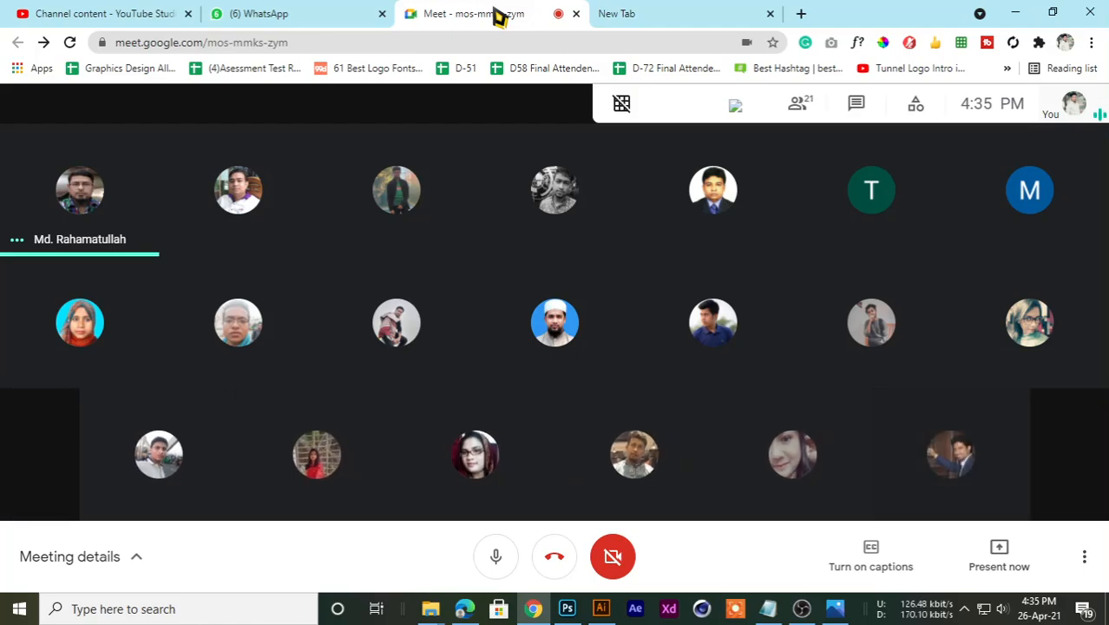
pyautogui.click(631, 13)
pyautogui.click(458, 15)
pyautogui.click(386, 13)
pyautogui.click(485, 13)
pyautogui.click(607, 13)
pyautogui.click(458, 13)
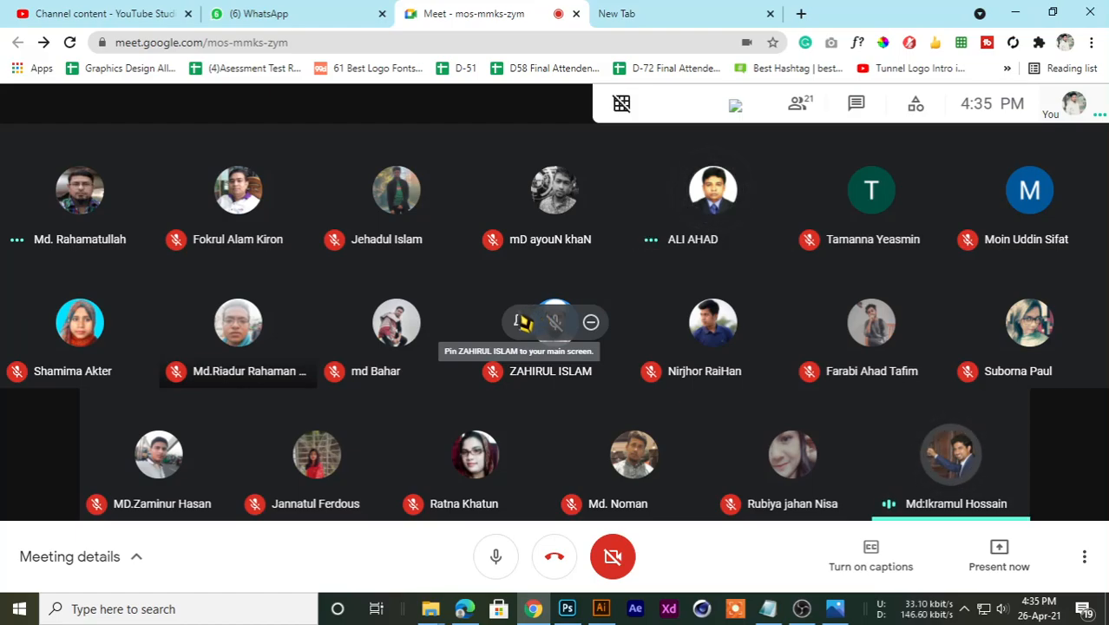
# Step: Mute the speaking participant in the last tile of the Meet grid for everyone in the call
pyautogui.click(951, 457)
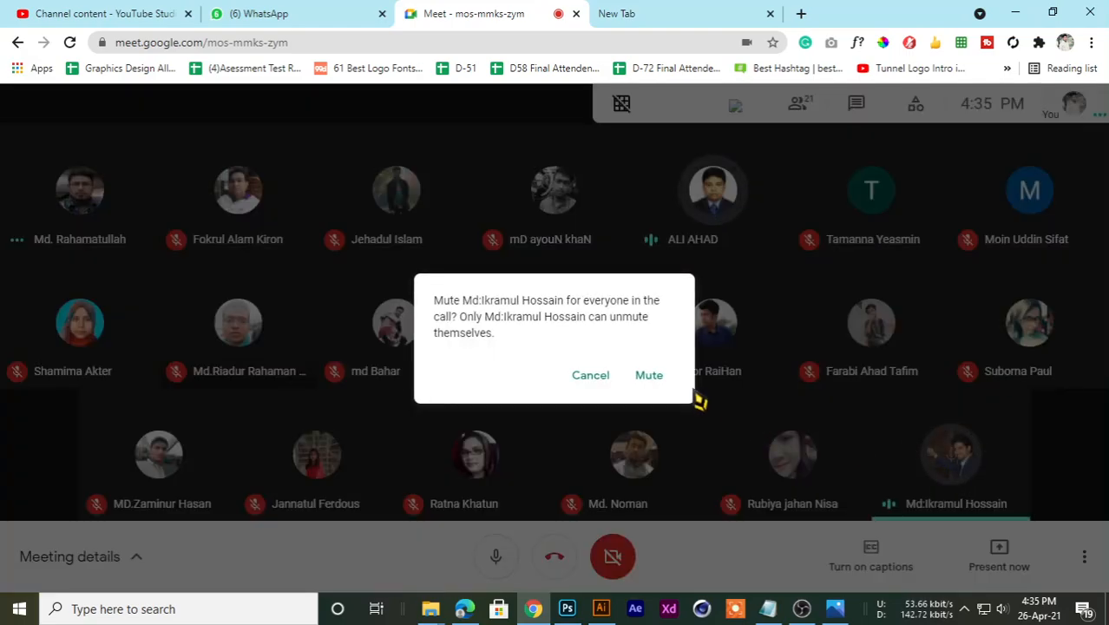
pyautogui.click(651, 375)
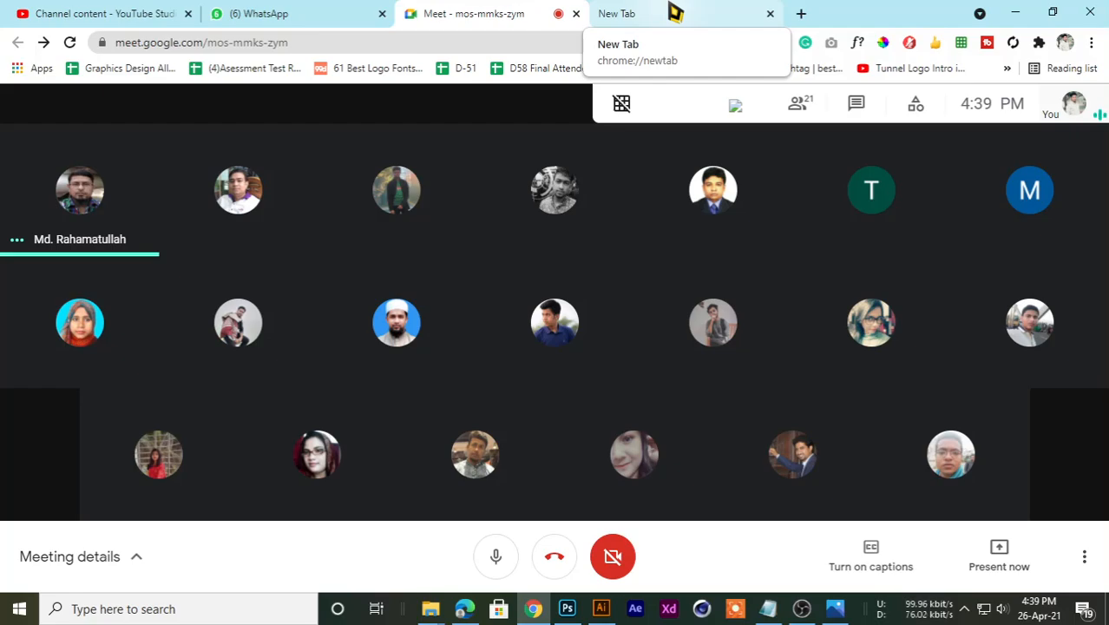
pyautogui.click(687, 12)
pyautogui.click(478, 13)
pyautogui.click(597, 12)
pyautogui.click(535, 12)
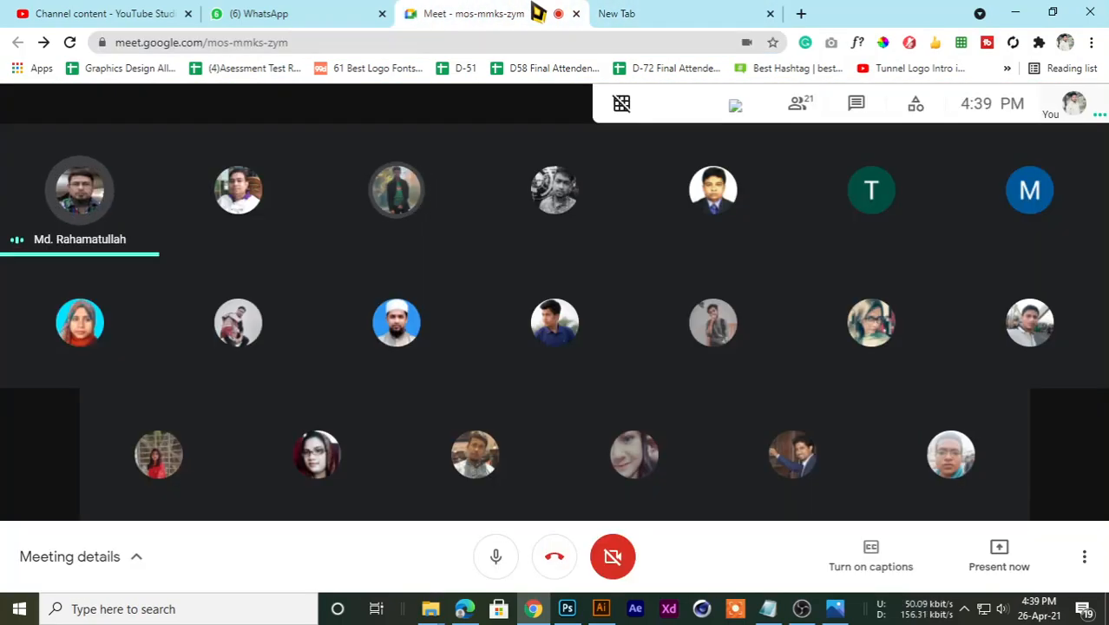
pyautogui.click(627, 12)
pyautogui.click(469, 13)
pyautogui.click(607, 13)
pyautogui.click(521, 12)
pyautogui.click(629, 12)
pyautogui.click(536, 12)
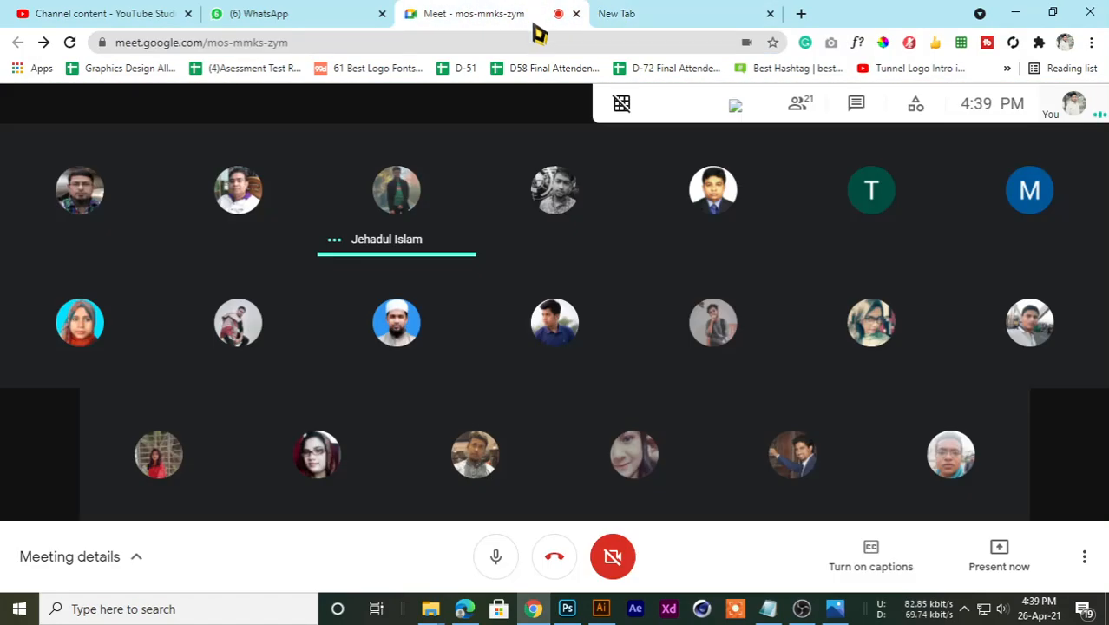
pyautogui.click(681, 12)
pyautogui.click(545, 13)
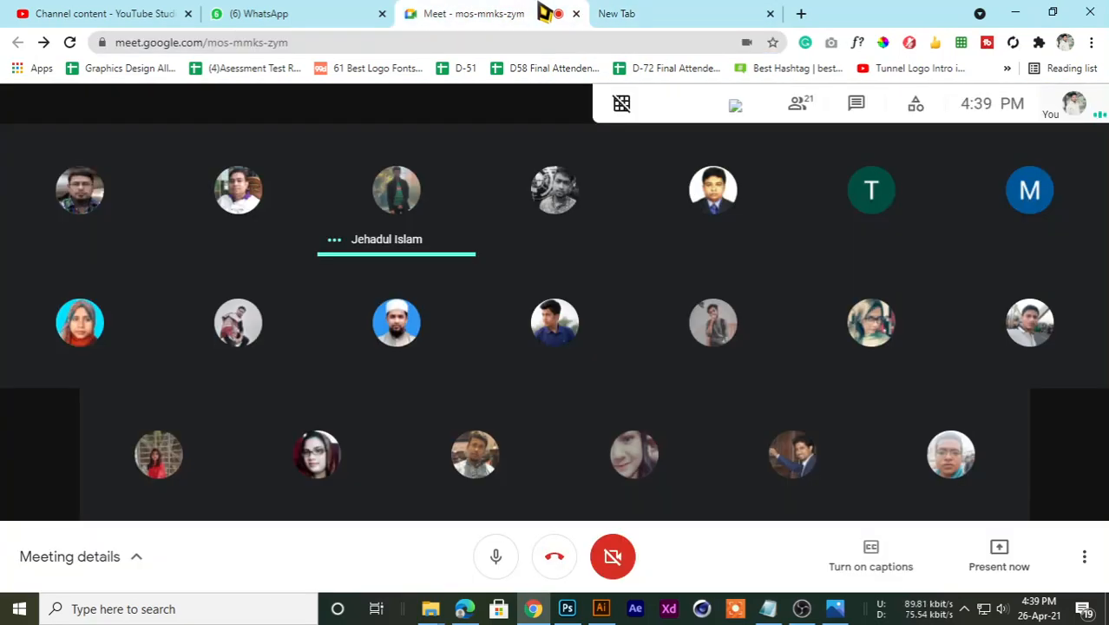
pyautogui.click(707, 12)
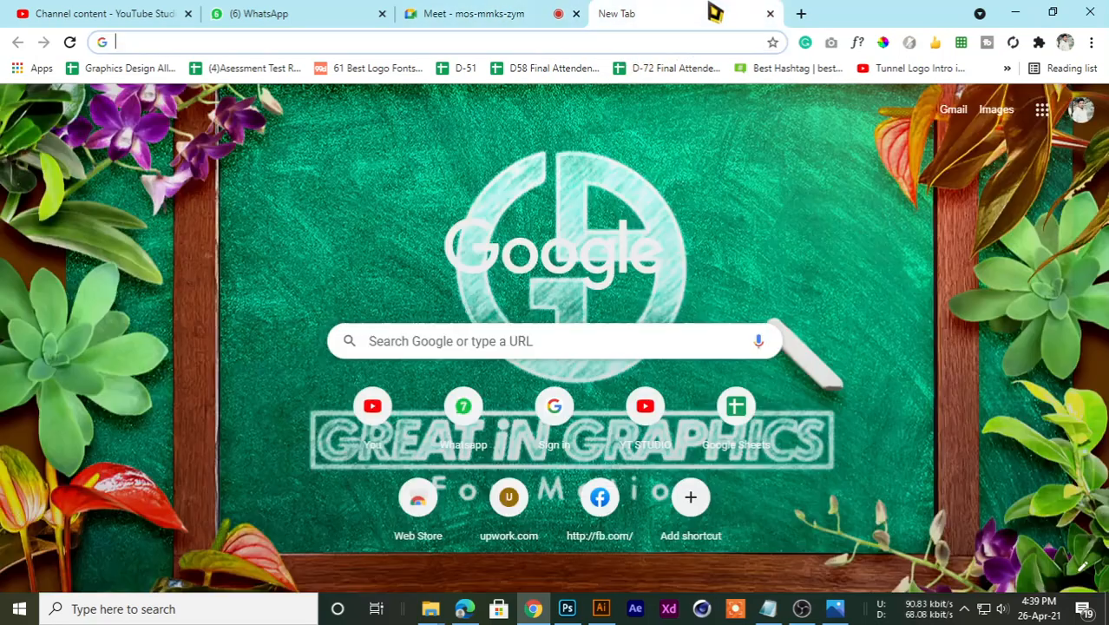
pyautogui.click(505, 12)
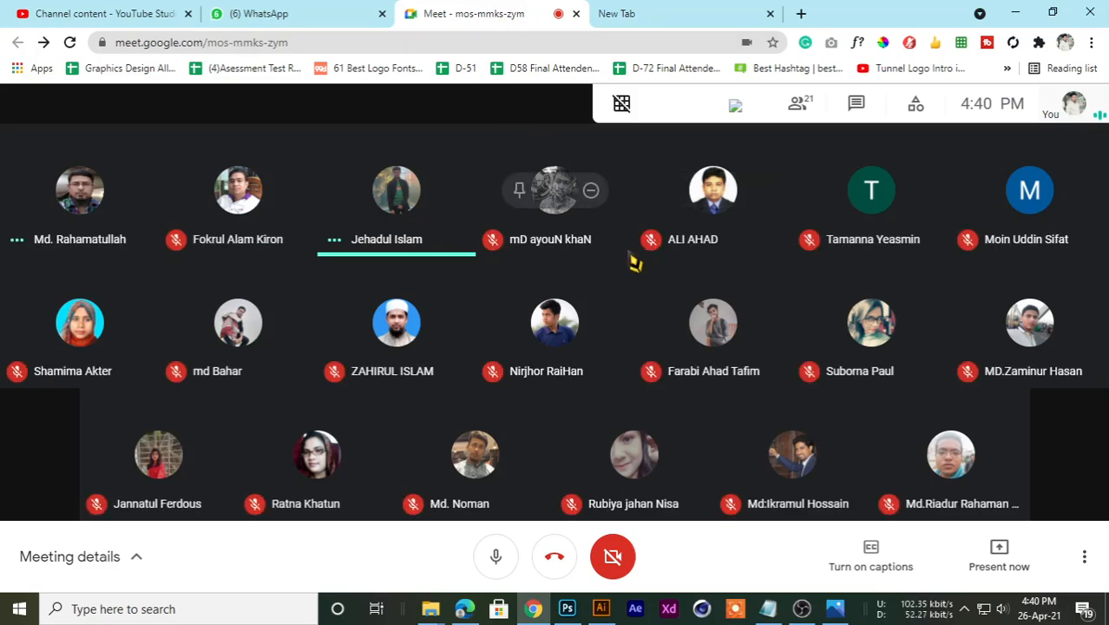
pyautogui.click(638, 15)
pyautogui.hotkey('ctrl', 'shift', 'Tab')
pyautogui.click(625, 13)
pyautogui.click(518, 12)
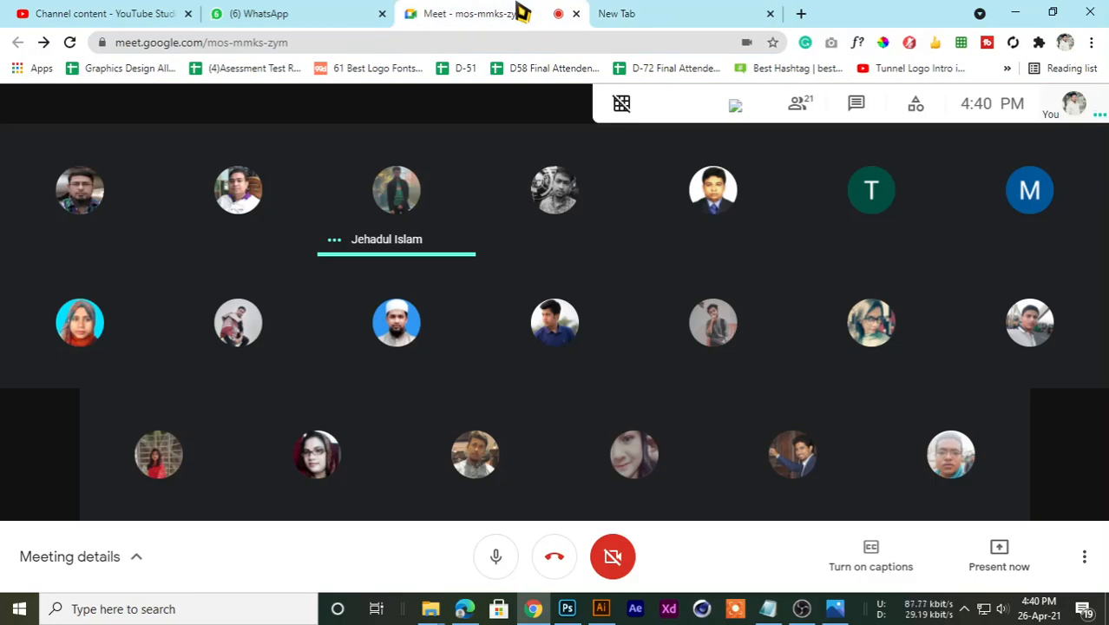
pyautogui.click(600, 13)
pyautogui.click(531, 13)
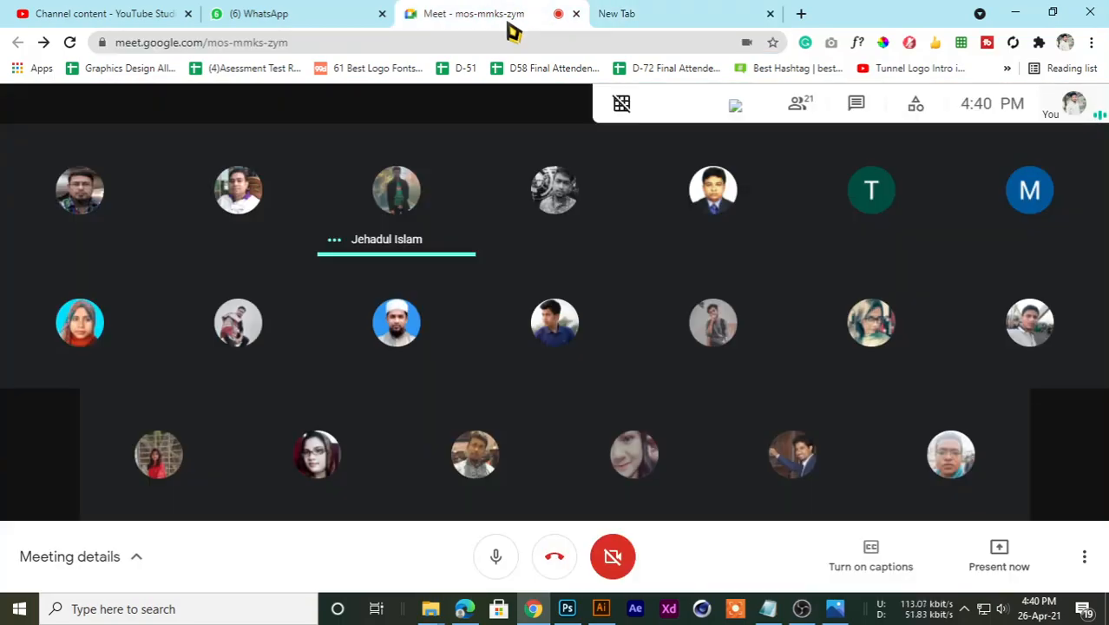
pyautogui.click(626, 12)
pyautogui.click(505, 12)
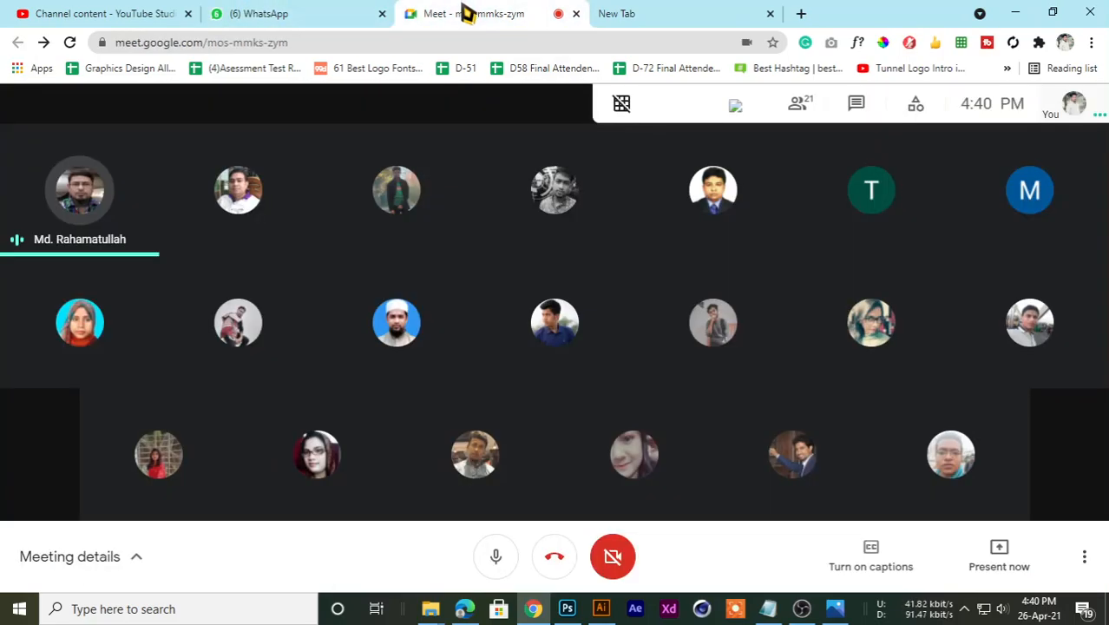
pyautogui.moveTo(482, 143)
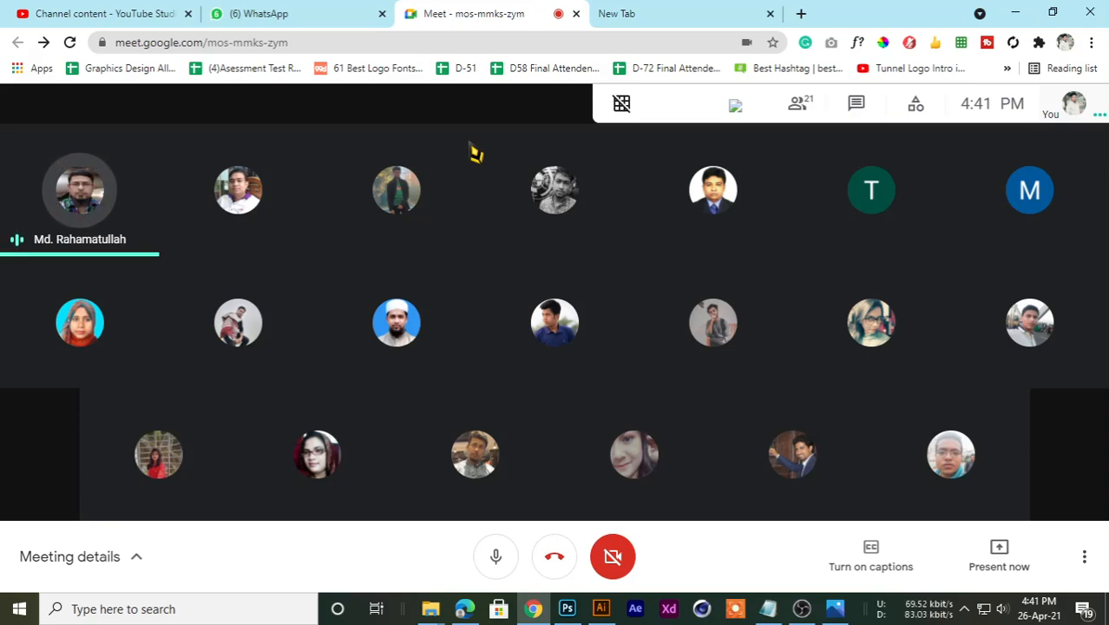
pyautogui.click(631, 12)
pyautogui.click(465, 13)
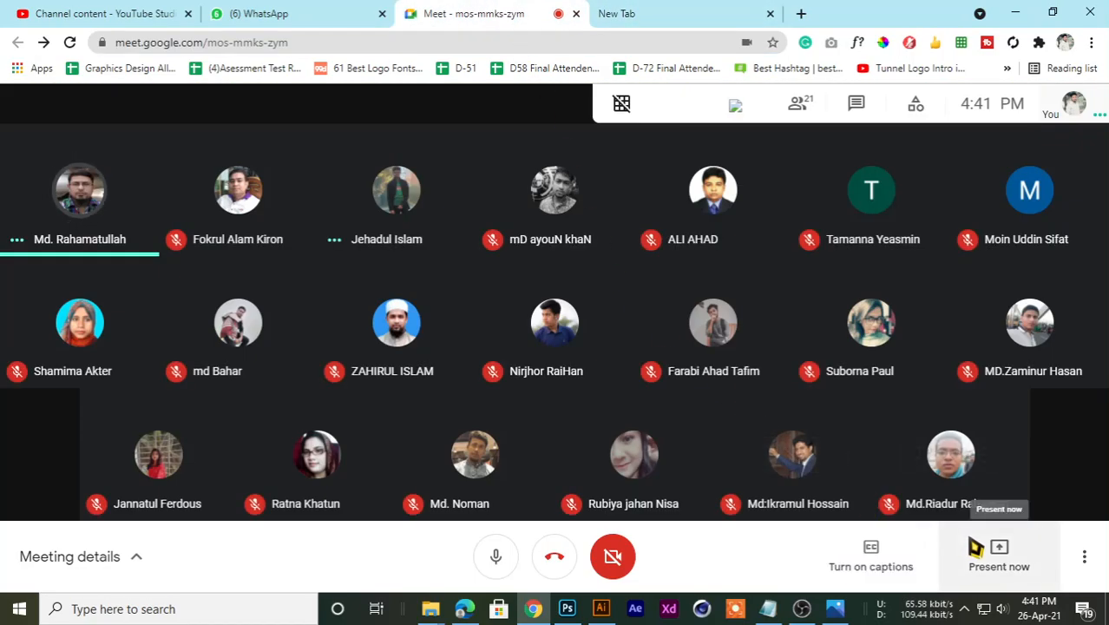
pyautogui.click(695, 14)
pyautogui.click(497, 12)
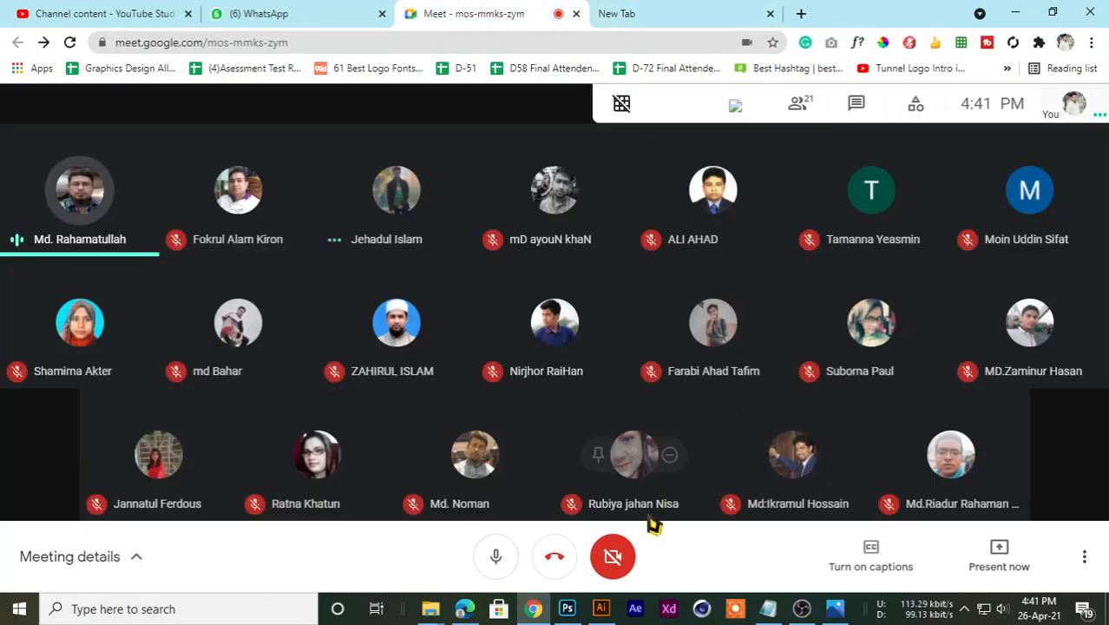
# Step: Launch Adobe XD, minimize its window, and return to the Google Meet call
pyautogui.click(668, 610)
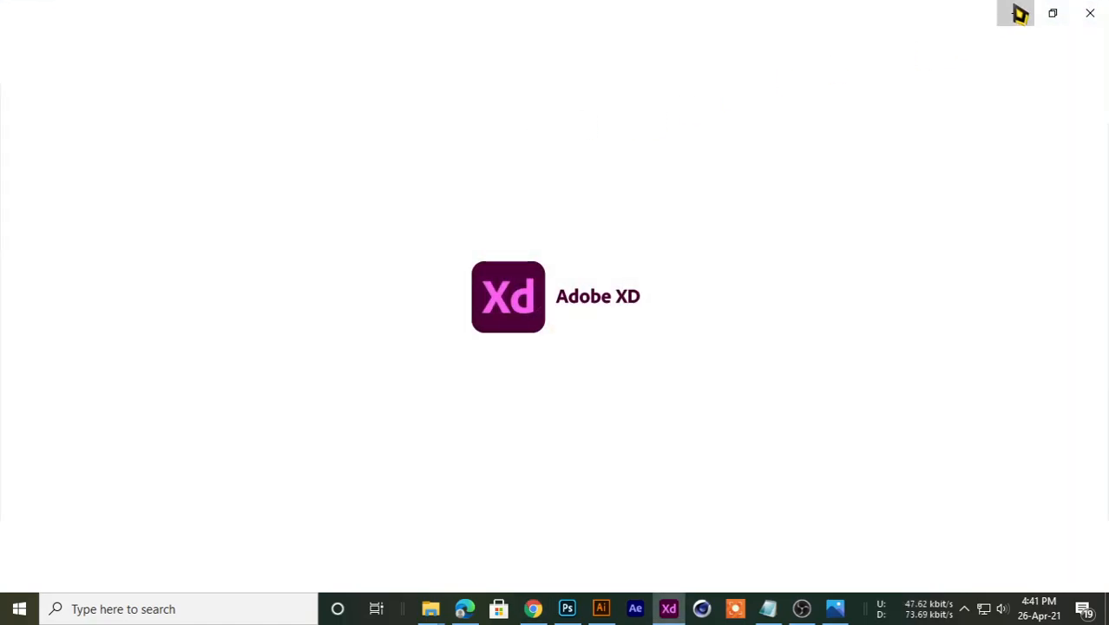
pyautogui.click(1015, 12)
pyautogui.click(652, 16)
pyautogui.click(477, 18)
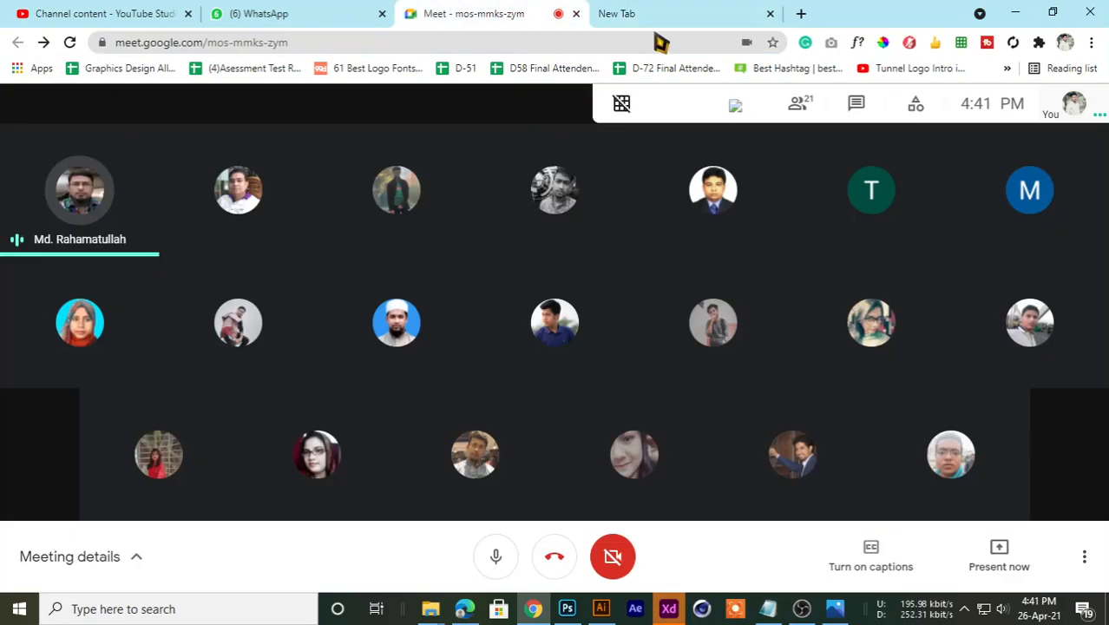
pyautogui.click(640, 13)
pyautogui.click(521, 13)
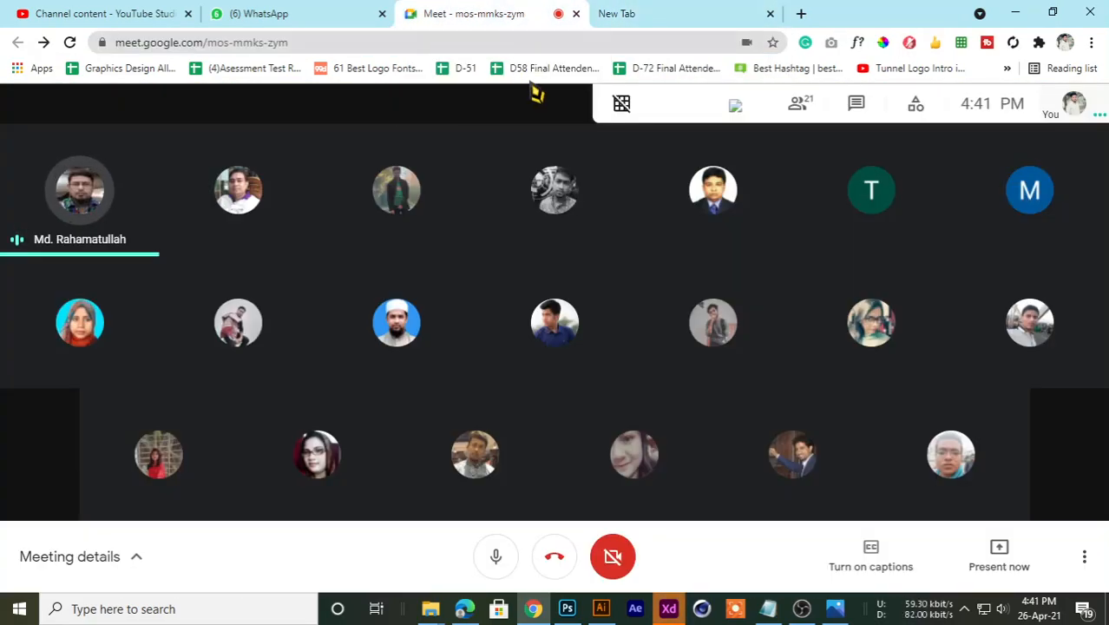
pyautogui.click(639, 13)
pyautogui.click(535, 17)
pyautogui.click(686, 12)
pyautogui.click(472, 12)
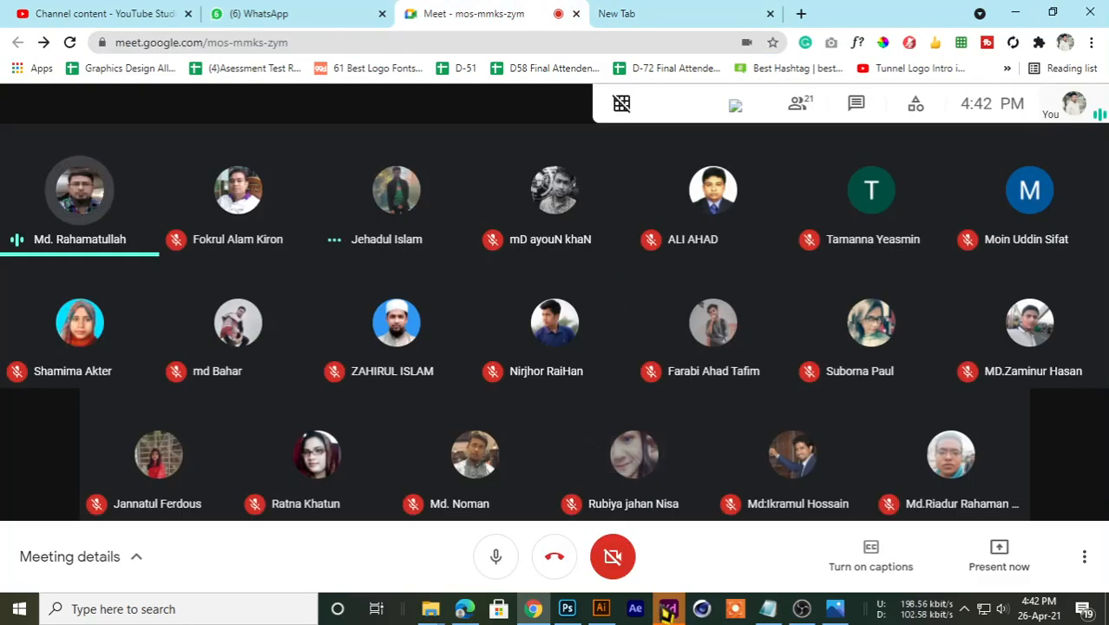
# Step: Check the Adobe XD home screen, minimize it, and return to the Google Meet call
pyautogui.click(668, 608)
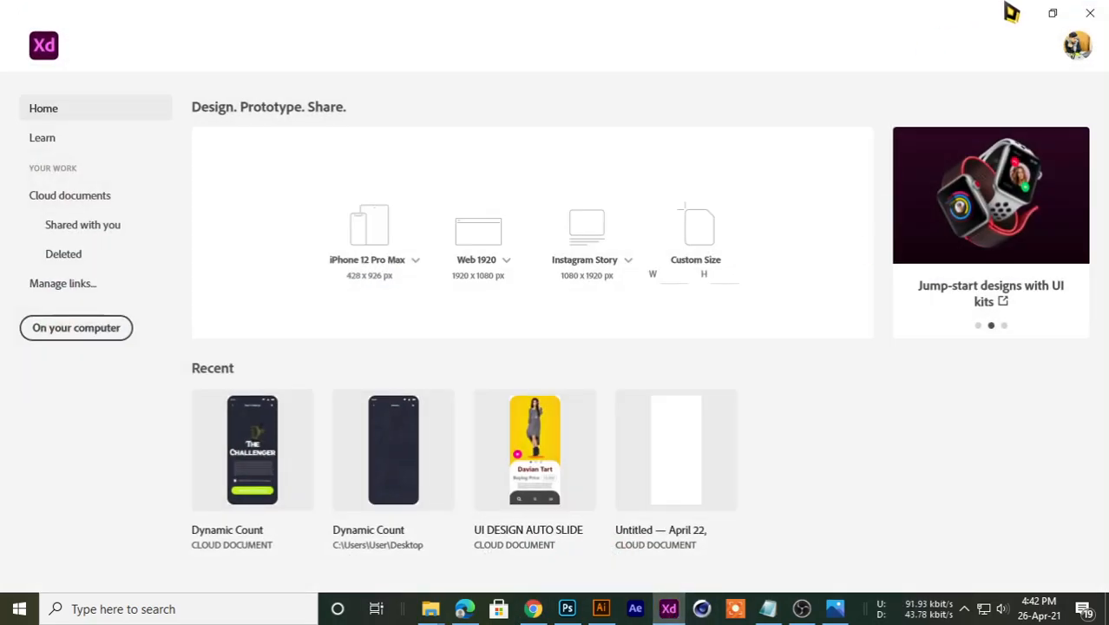
pyautogui.click(1011, 12)
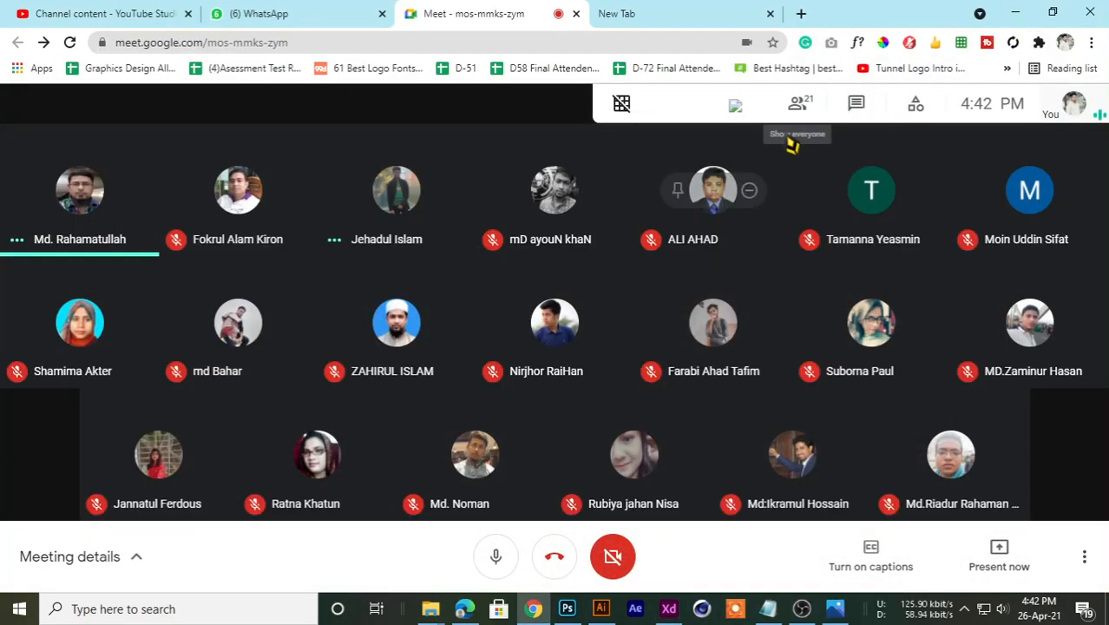
pyautogui.click(647, 13)
pyautogui.click(512, 13)
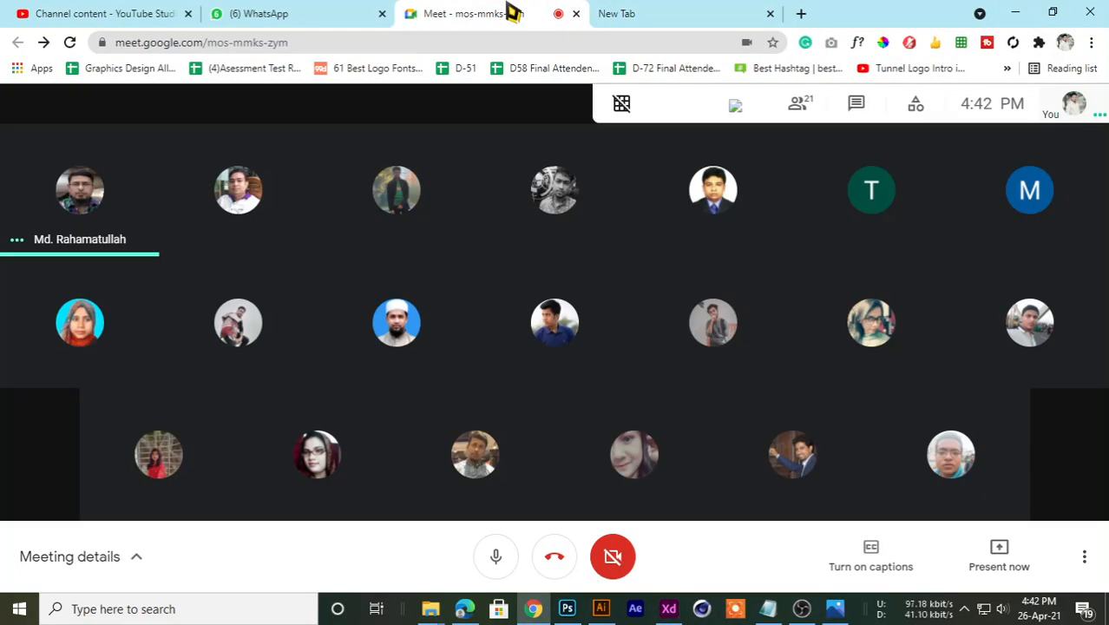
pyautogui.click(673, 12)
pyautogui.click(516, 13)
pyautogui.click(659, 10)
pyautogui.click(518, 13)
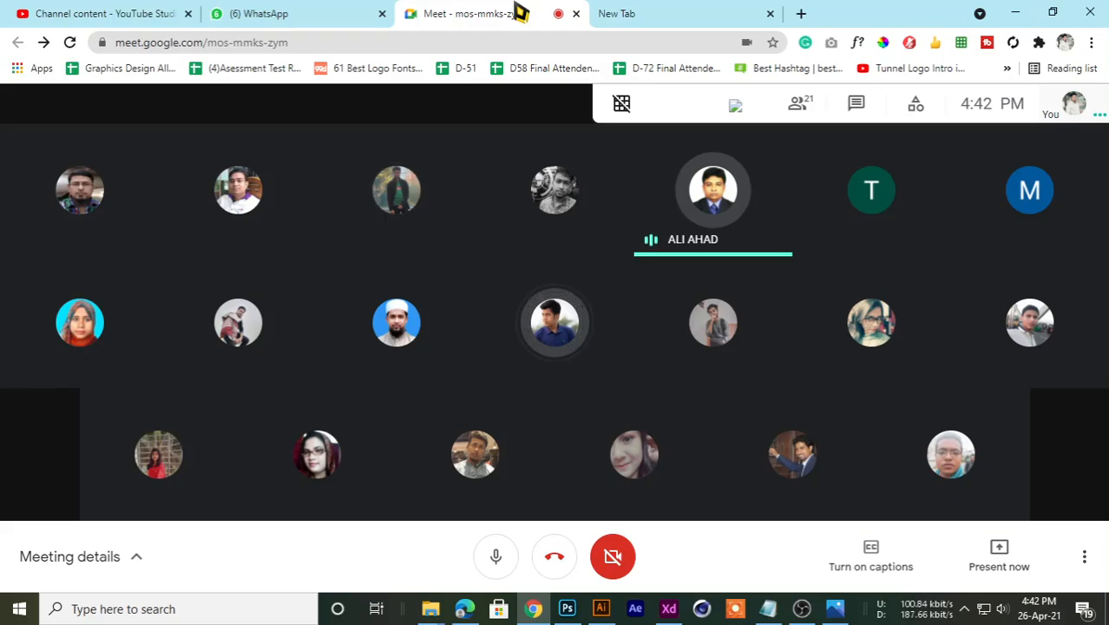
# Step: Switch to Adobe XD and open the recent cloud document Dynamic Count
pyautogui.click(723, 13)
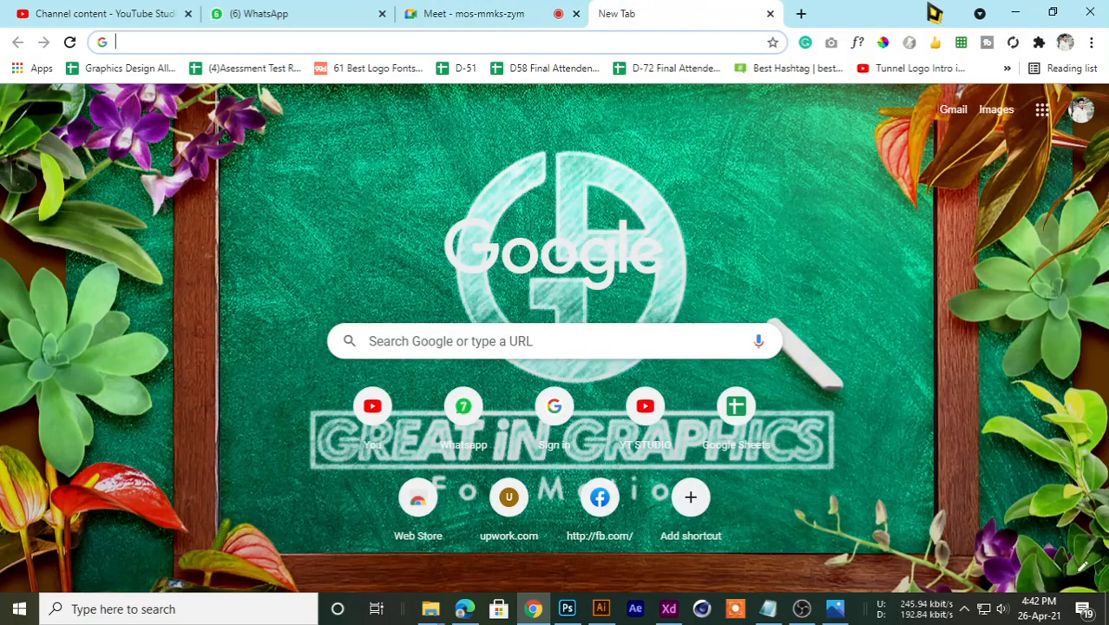
pyautogui.click(1015, 13)
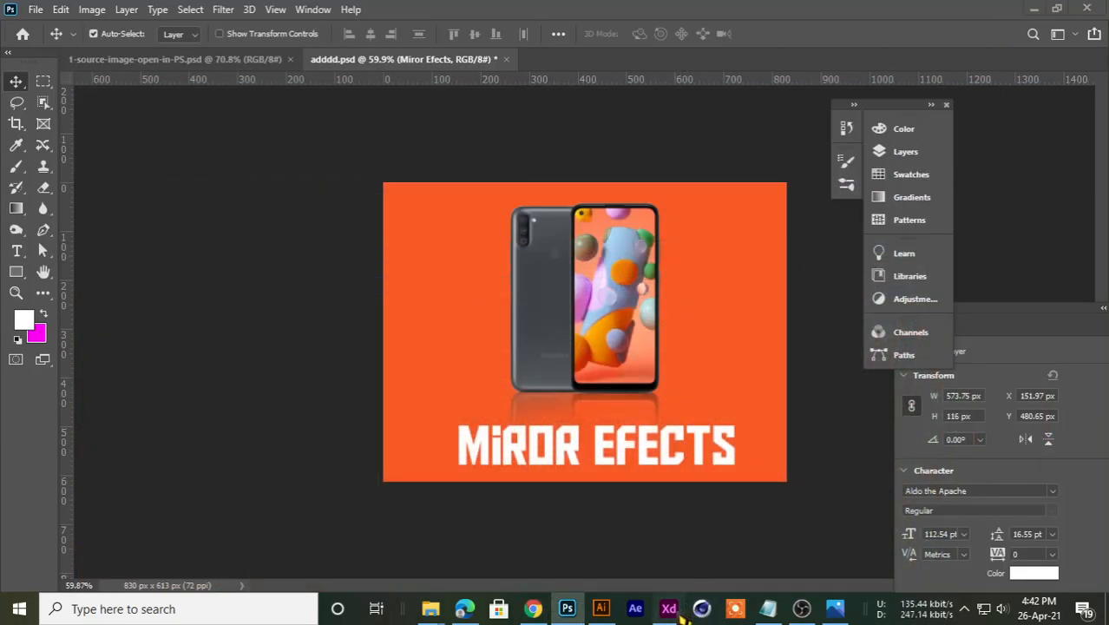
pyautogui.click(678, 611)
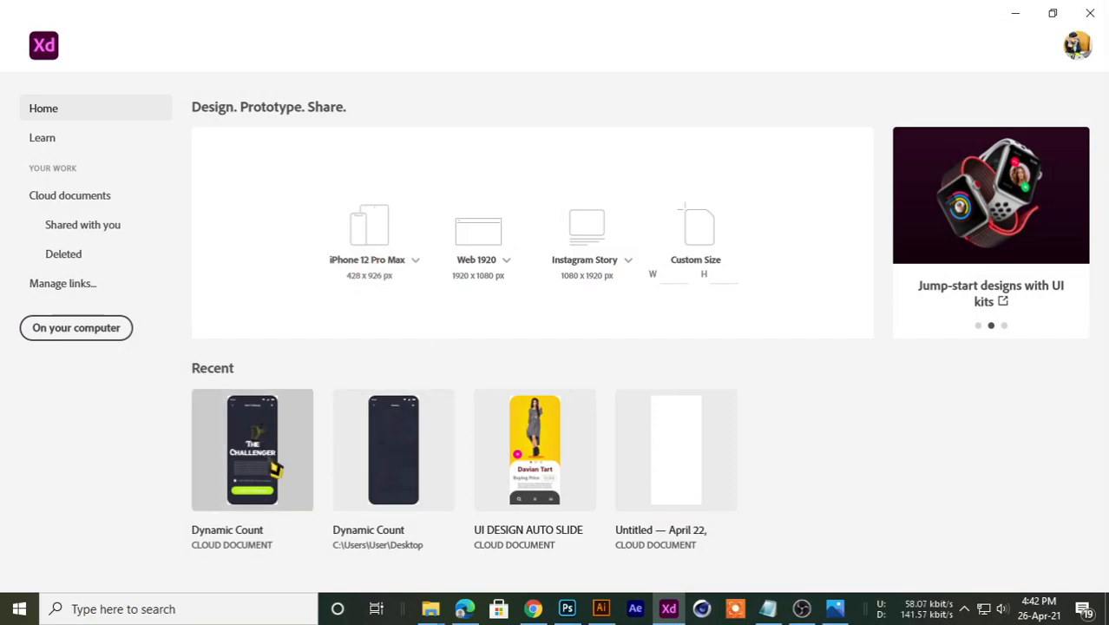
pyautogui.click(475, 425)
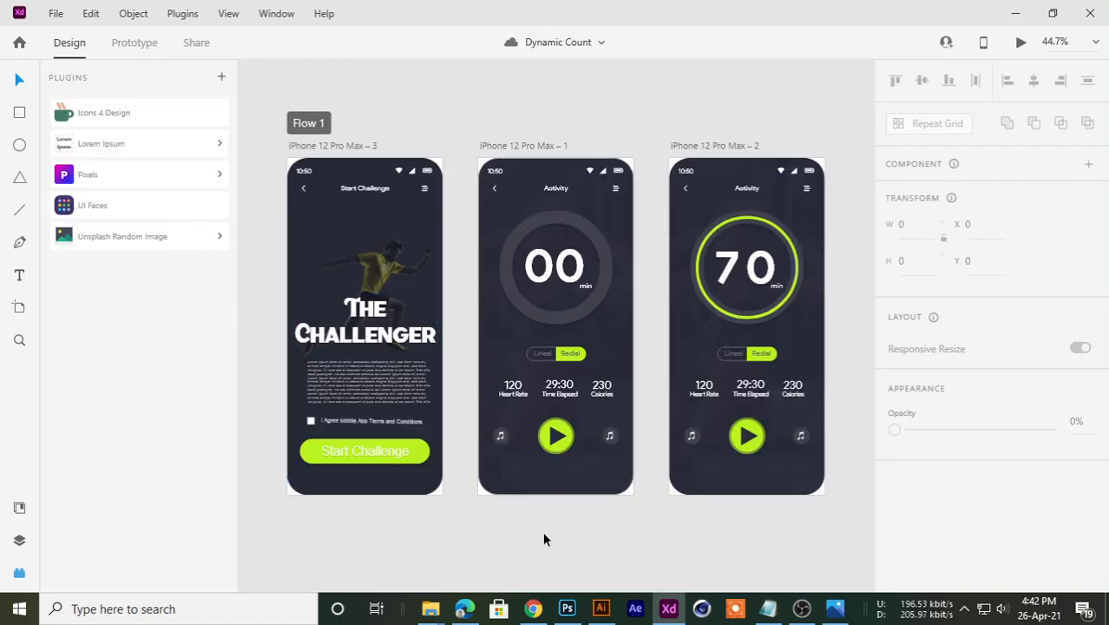
# Step: Return to the Google Meet call and start presenting the entire screen to the participants
pyautogui.click(532, 608)
pyautogui.click(448, 13)
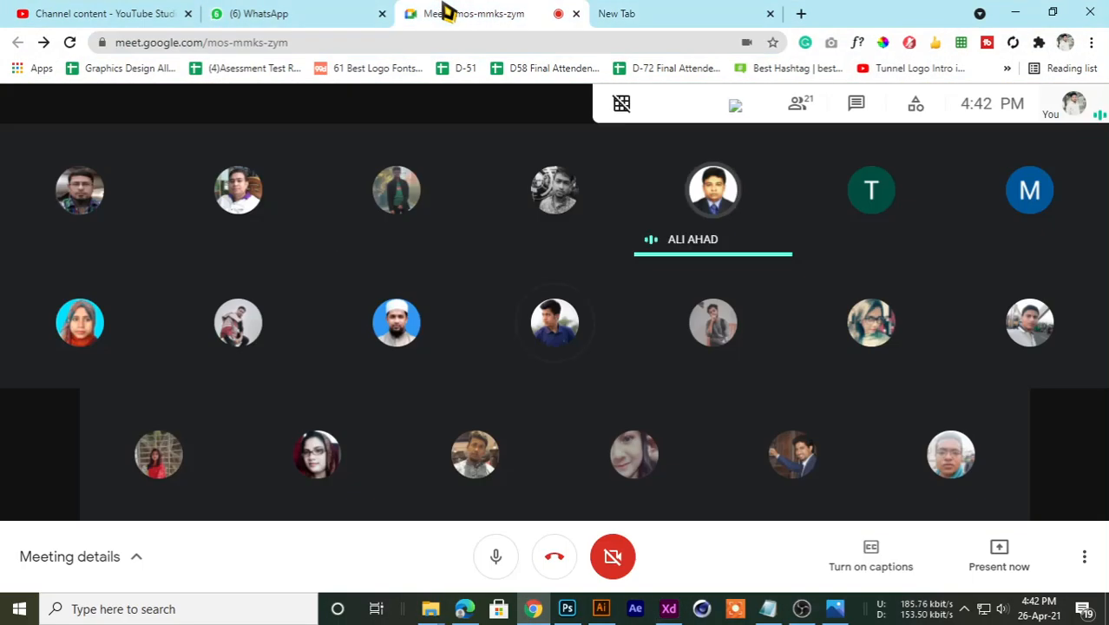
pyautogui.click(1006, 560)
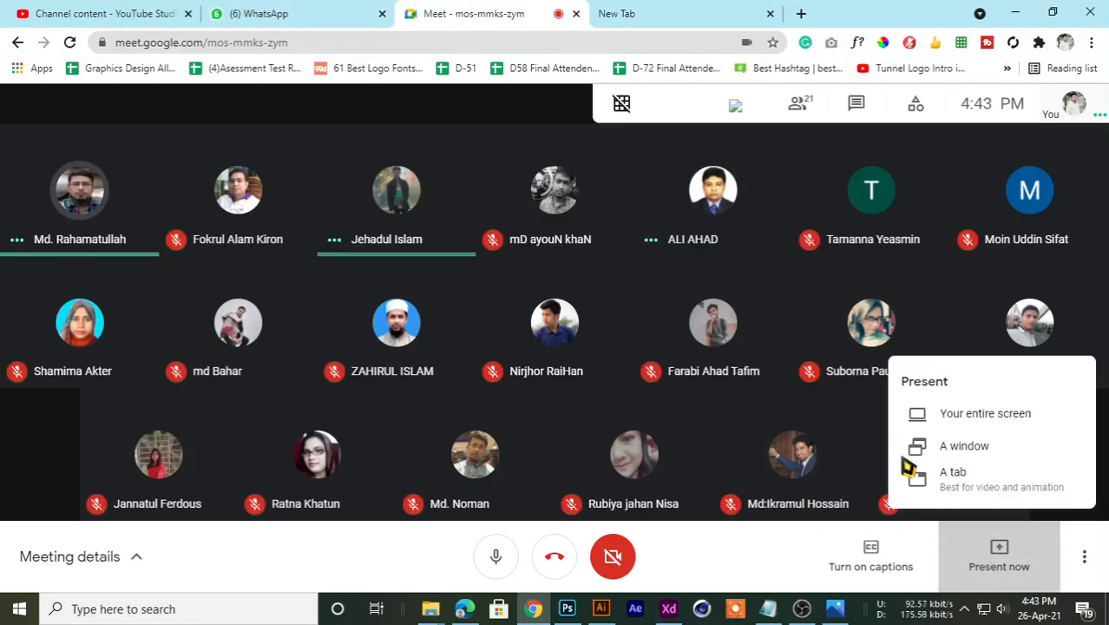
pyautogui.click(954, 416)
pyautogui.click(699, 380)
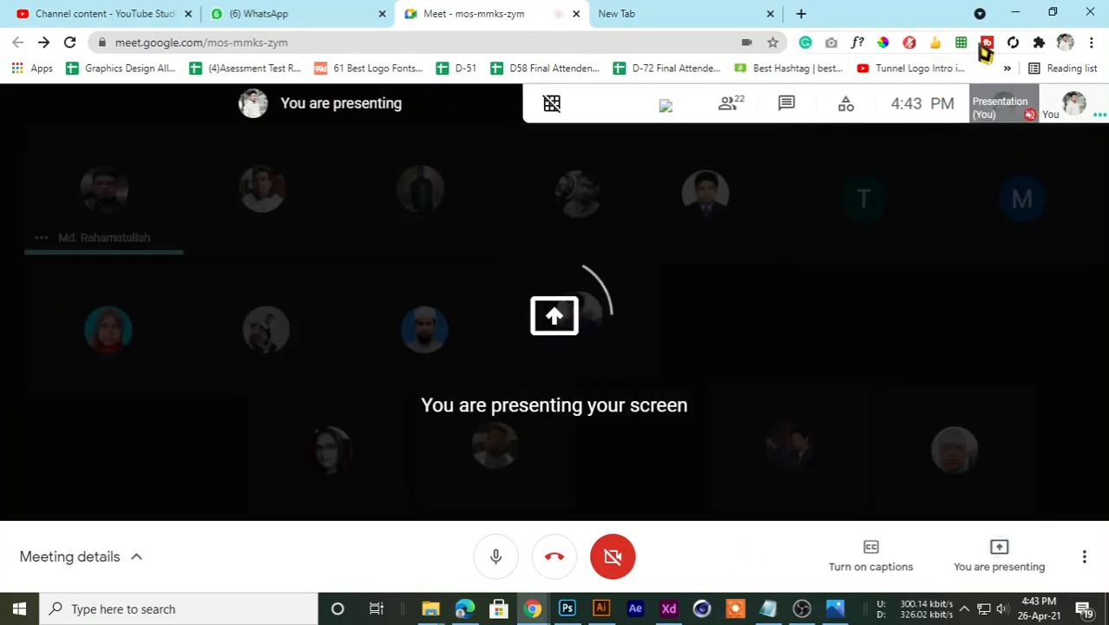
# Step: Minimize the browser and examine the Start Challenge and Activity artboards of the Dynamic Count document in Adobe XD
pyautogui.click(1016, 14)
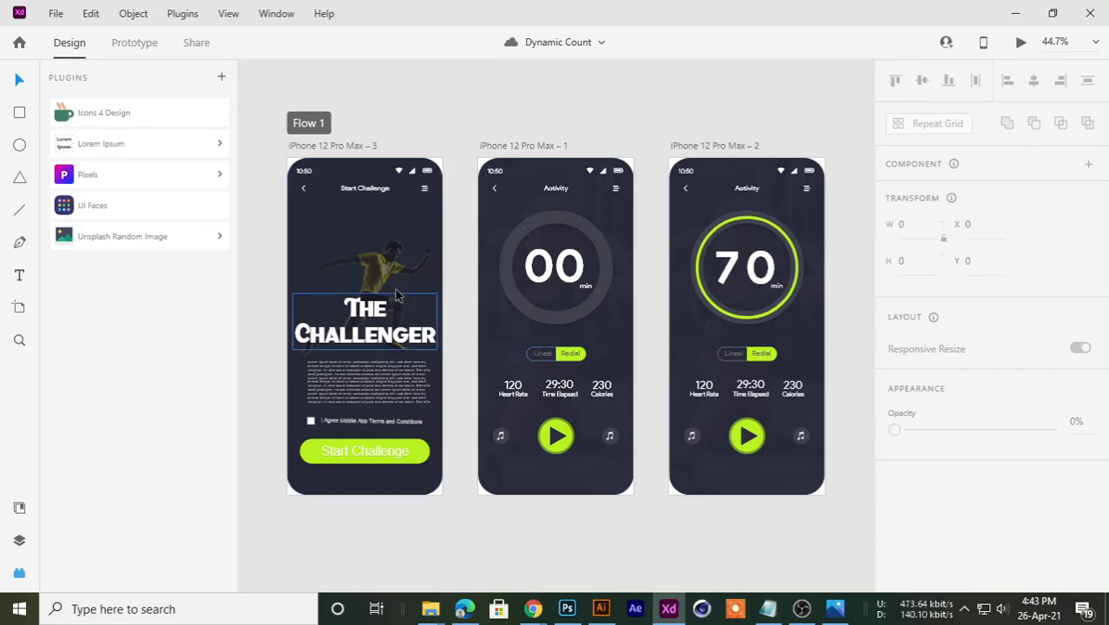
pyautogui.moveTo(325, 177); pyautogui.dragTo(539, 525)
pyautogui.moveTo(494, 495); pyautogui.dragTo(301, 427)
pyautogui.moveTo(582, 407); pyautogui.dragTo(474, 443)
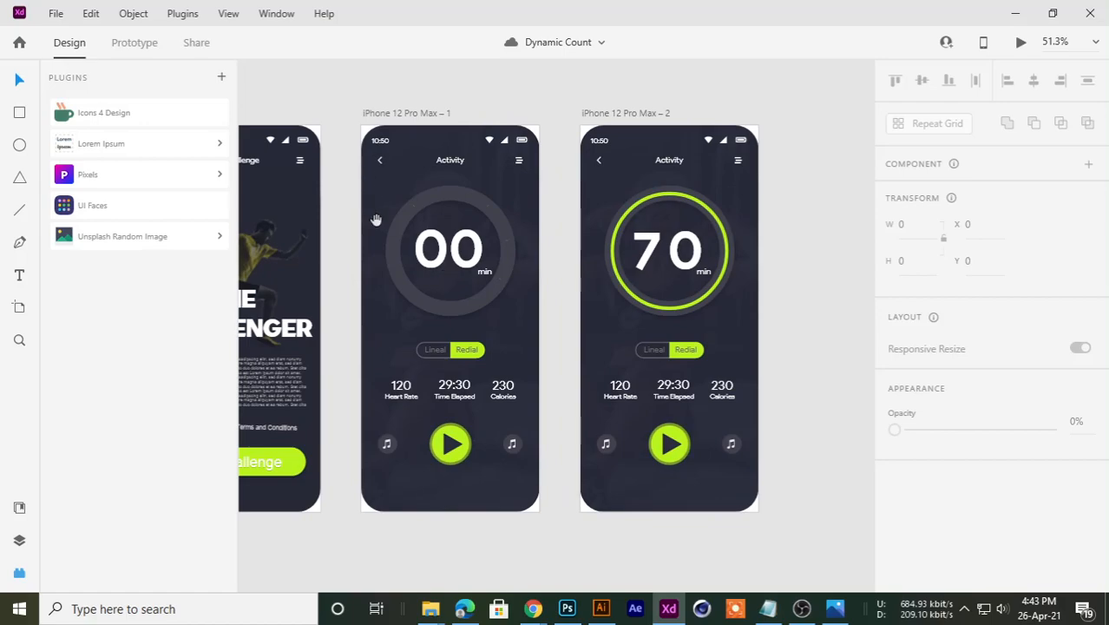
pyautogui.moveTo(416, 294); pyautogui.dragTo(531, 291)
pyautogui.moveTo(474, 347); pyautogui.dragTo(514, 347)
pyautogui.moveTo(296, 132); pyautogui.dragTo(485, 459)
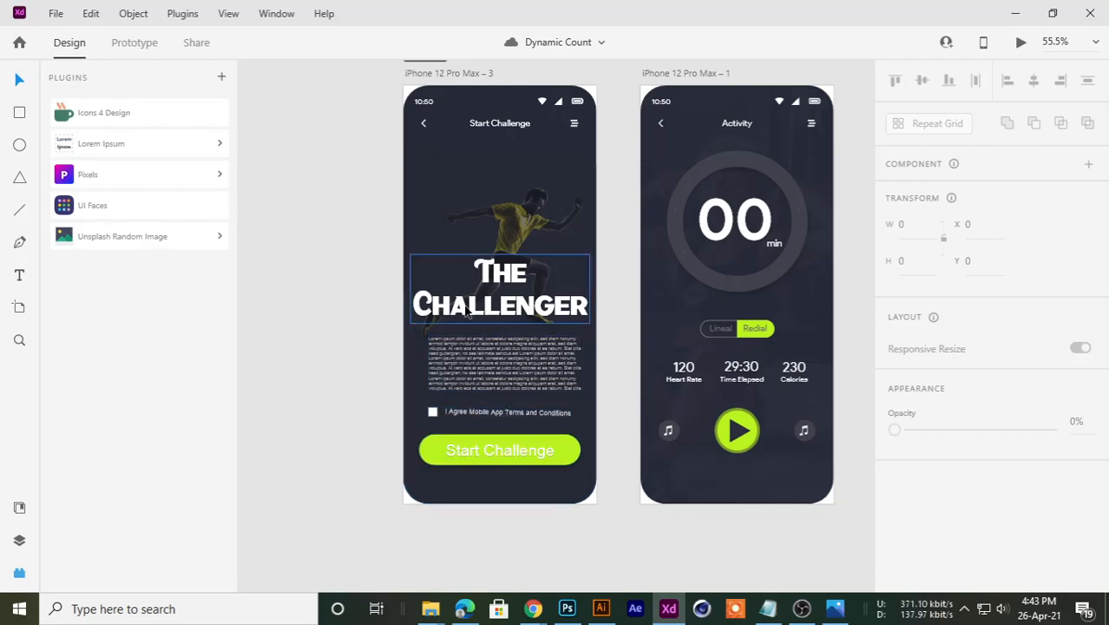
pyautogui.moveTo(485, 293); pyautogui.dragTo(385, 334)
pyautogui.moveTo(473, 322); pyautogui.dragTo(430, 328)
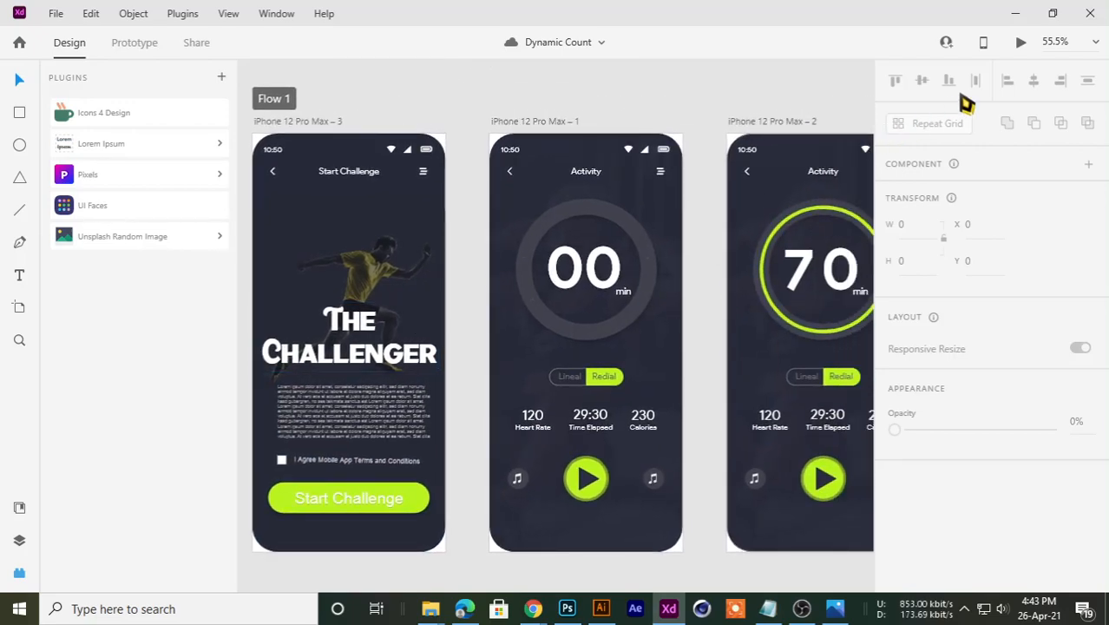
# Step: Preview the Dynamic Count prototype maximized, start the challenge, and play the minute counter on the Activity screen
pyautogui.click(1021, 43)
pyautogui.moveTo(162, 24); pyautogui.dragTo(519, 1)
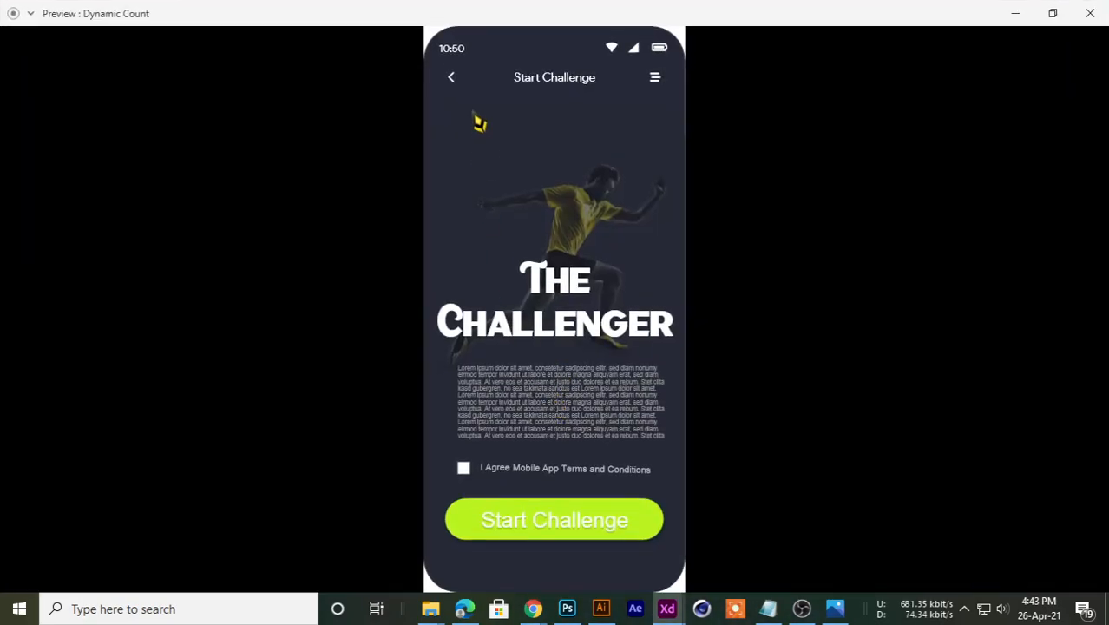
pyautogui.click(556, 525)
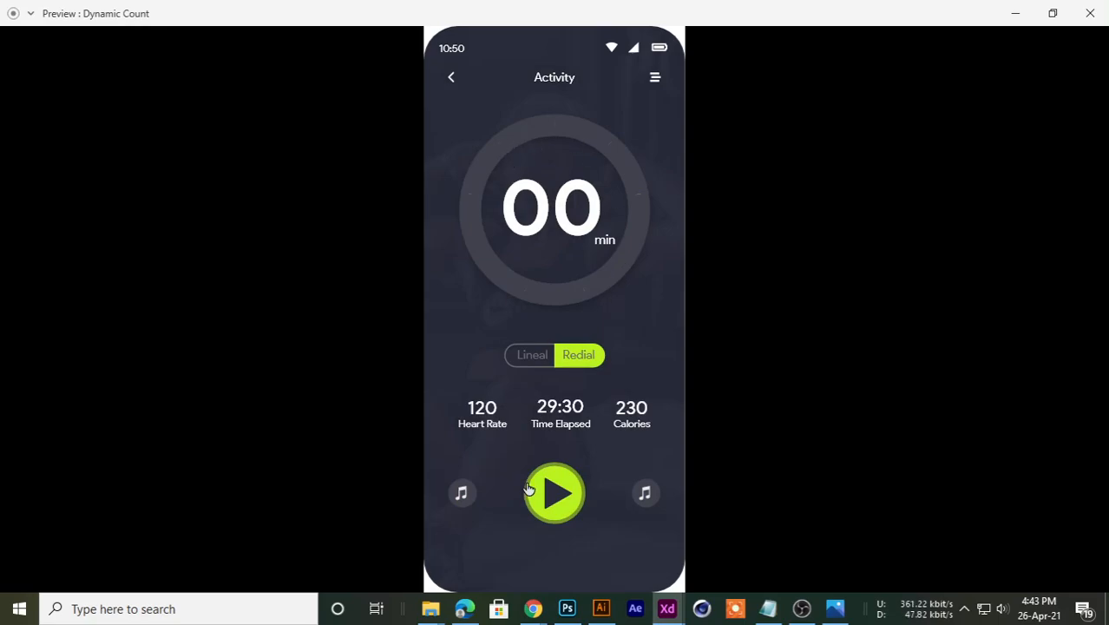
pyautogui.click(567, 479)
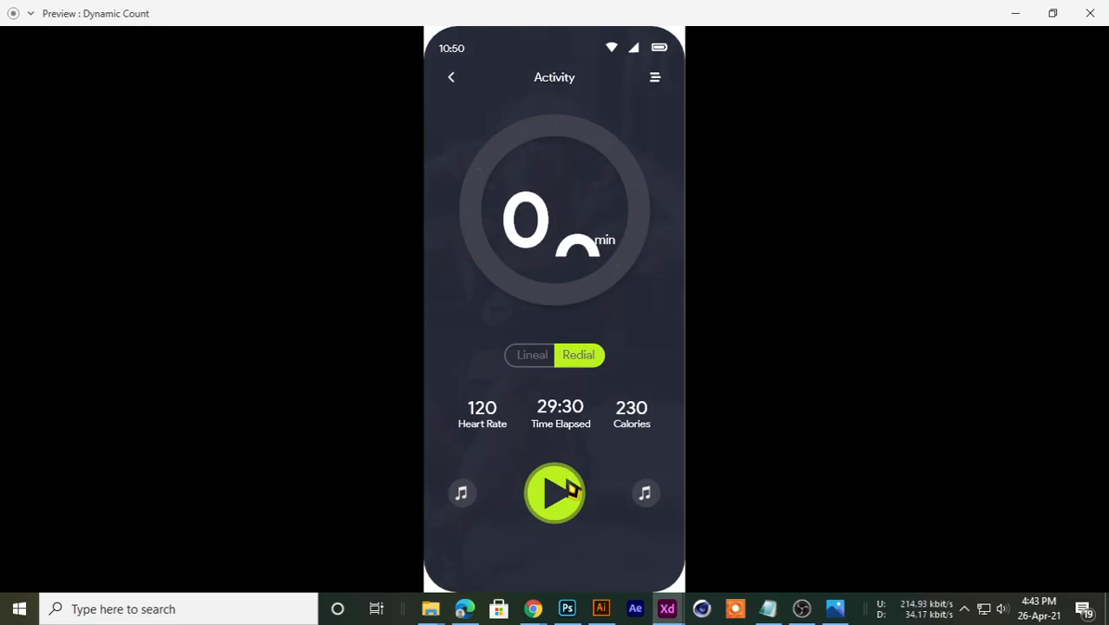
pyautogui.click(557, 495)
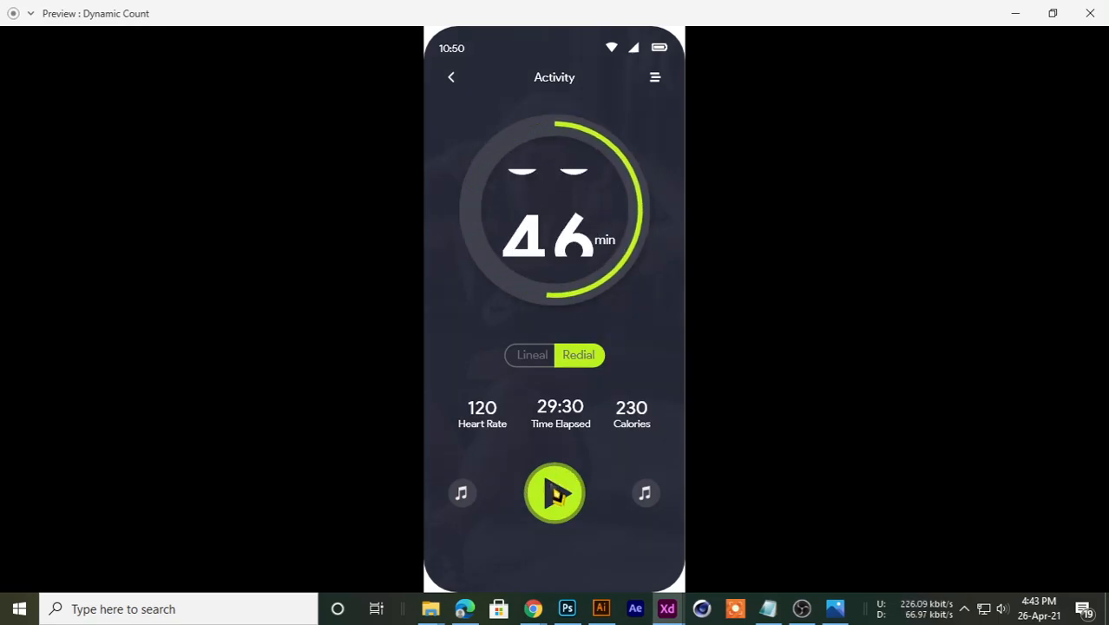
pyautogui.click(563, 505)
pyautogui.click(563, 505)
# Step: Return to the document in Prototype mode and inspect the interaction links between the three iPhone 12 Pro Max artboards
pyautogui.hotkey('alt', 'Tab')
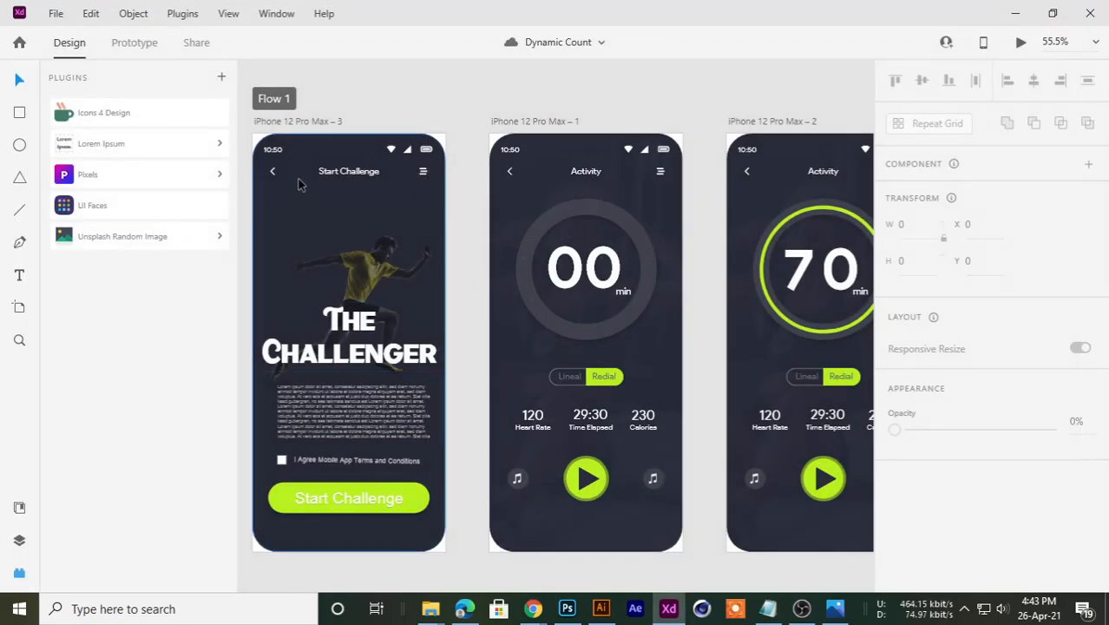
pyautogui.scroll(1, 296, 183)
pyautogui.click(135, 43)
pyautogui.click(347, 260)
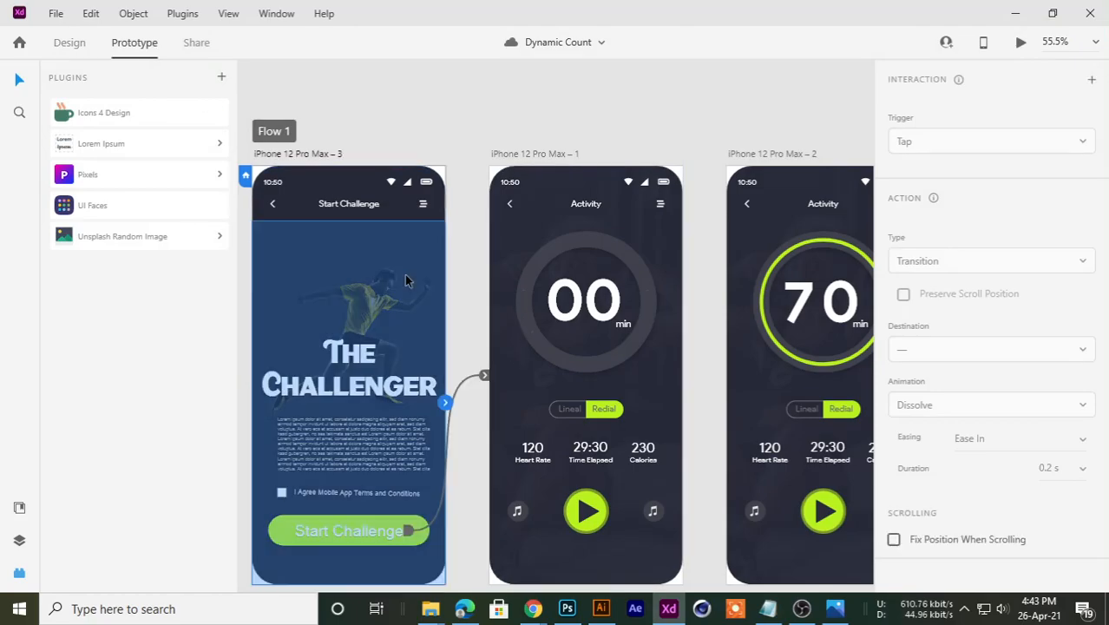
pyautogui.click(533, 209)
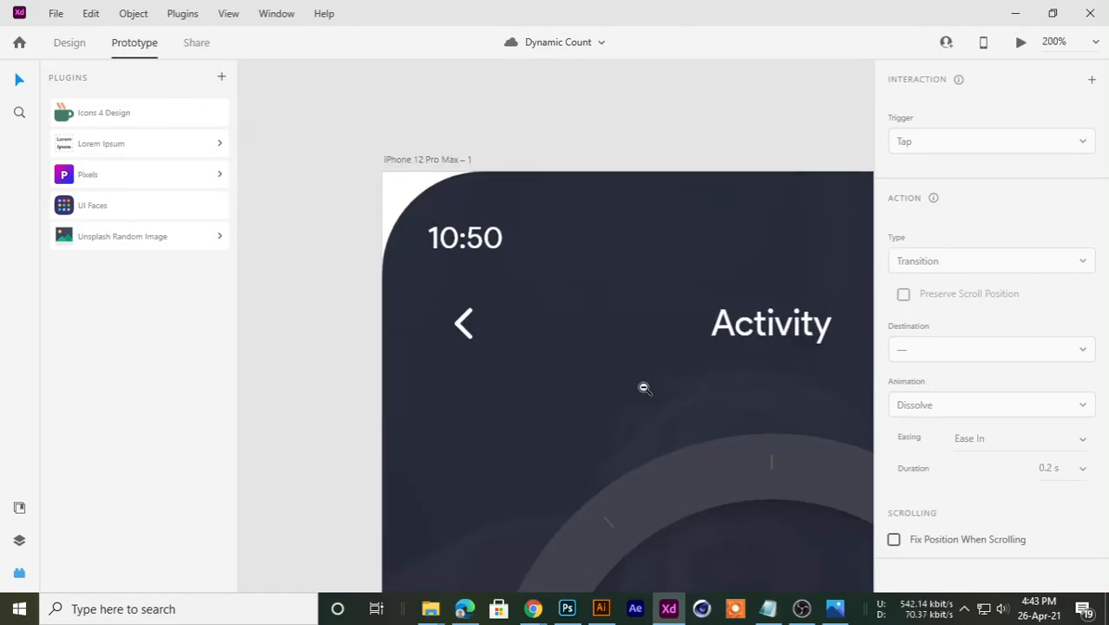
pyautogui.keyDown('alt'); pyautogui.click(643, 387); pyautogui.keyUp('alt')
pyautogui.click(476, 271)
pyautogui.click(555, 299)
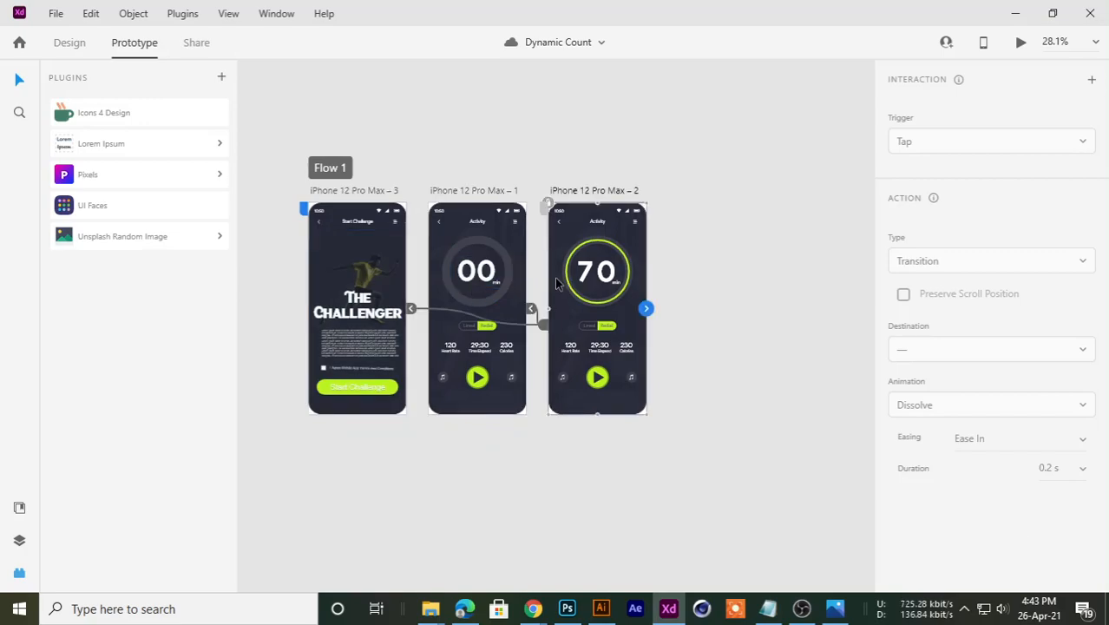
pyautogui.click(412, 120)
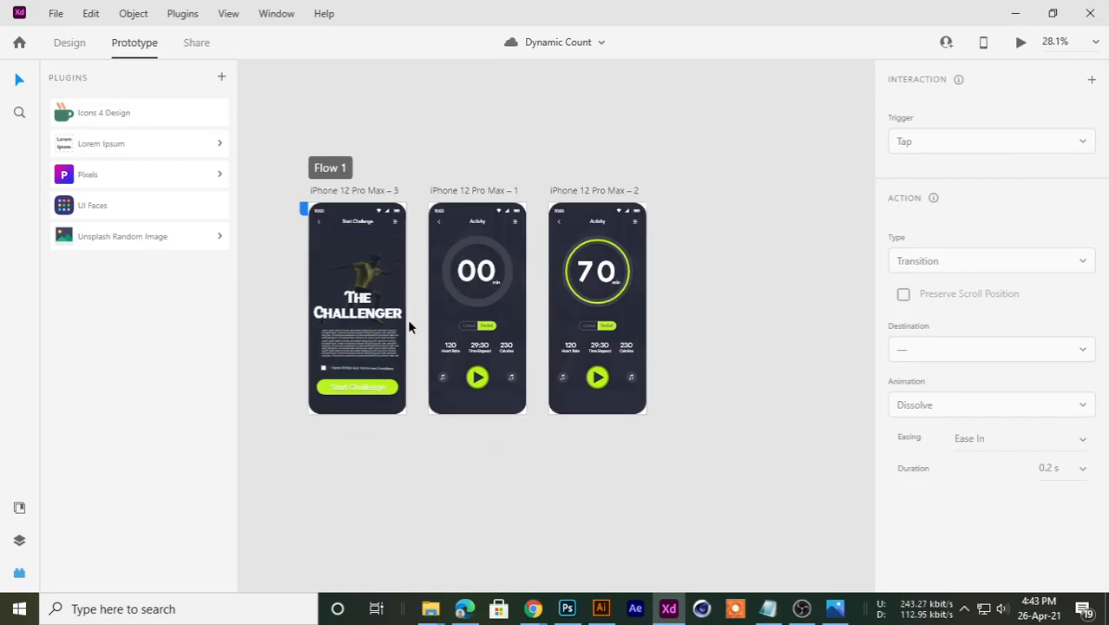
# Step: Fit all artboards in view, look closer at the Start Challenge and Activity screens, and minimize Adobe XD
pyautogui.hotkey('ctrl', '0')
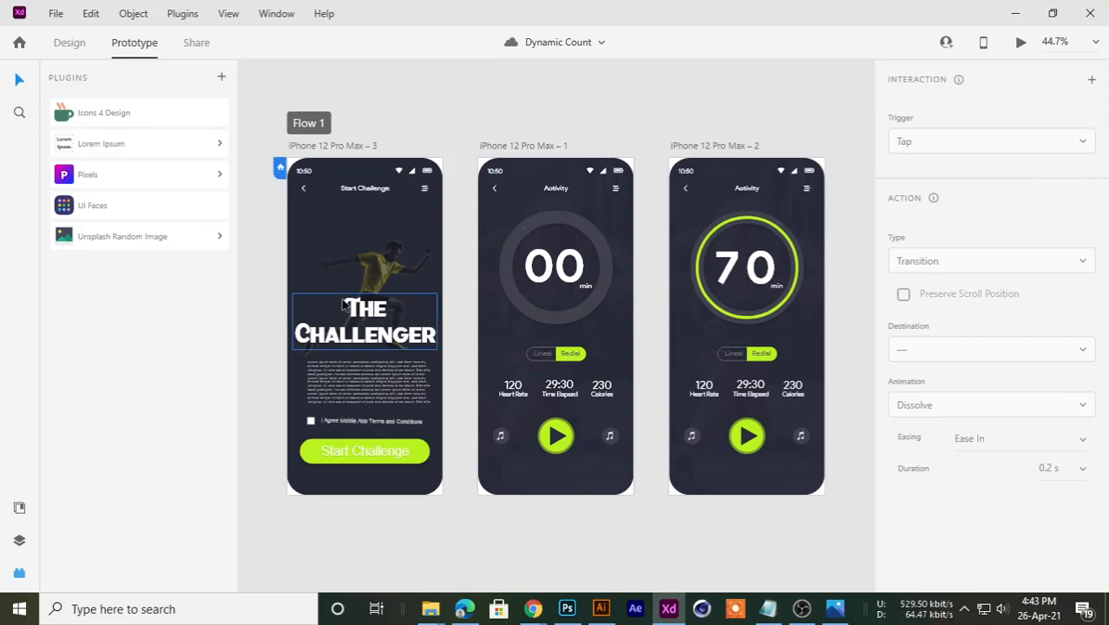
pyautogui.scroll(-2, 440, 545)
pyautogui.scroll(3, 440, 485)
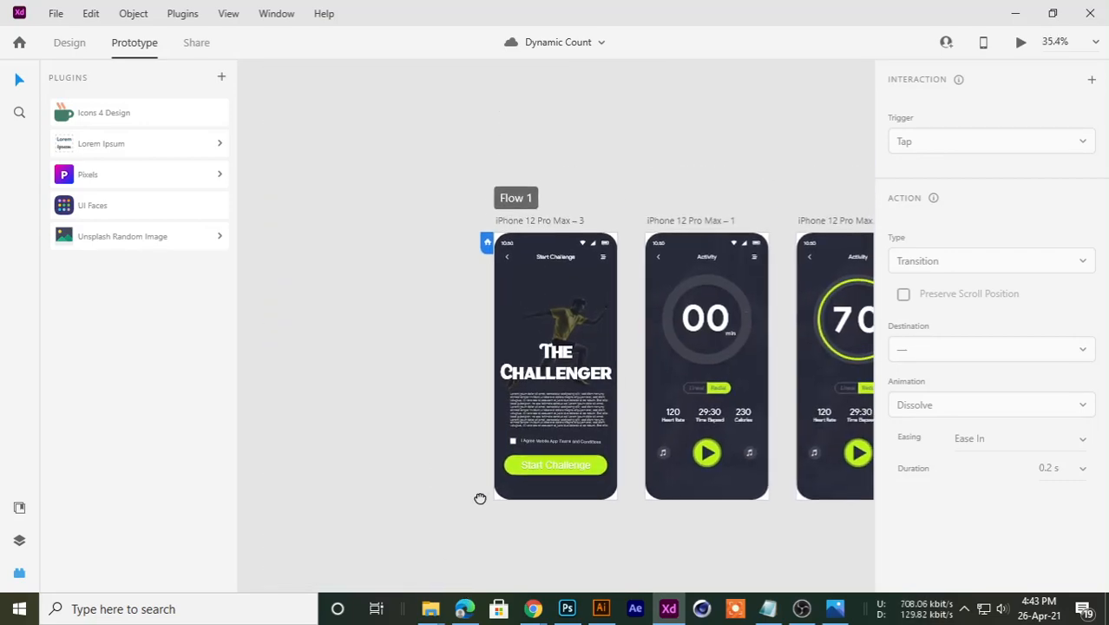
pyautogui.scroll(2, 614, 486)
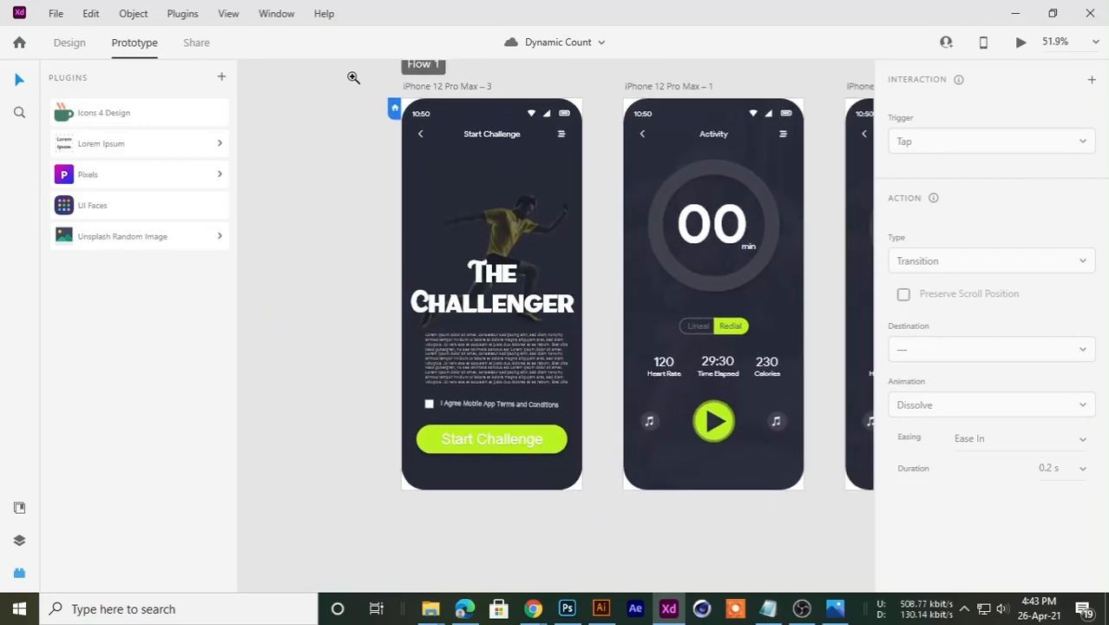
pyautogui.scroll(2, 577, 486)
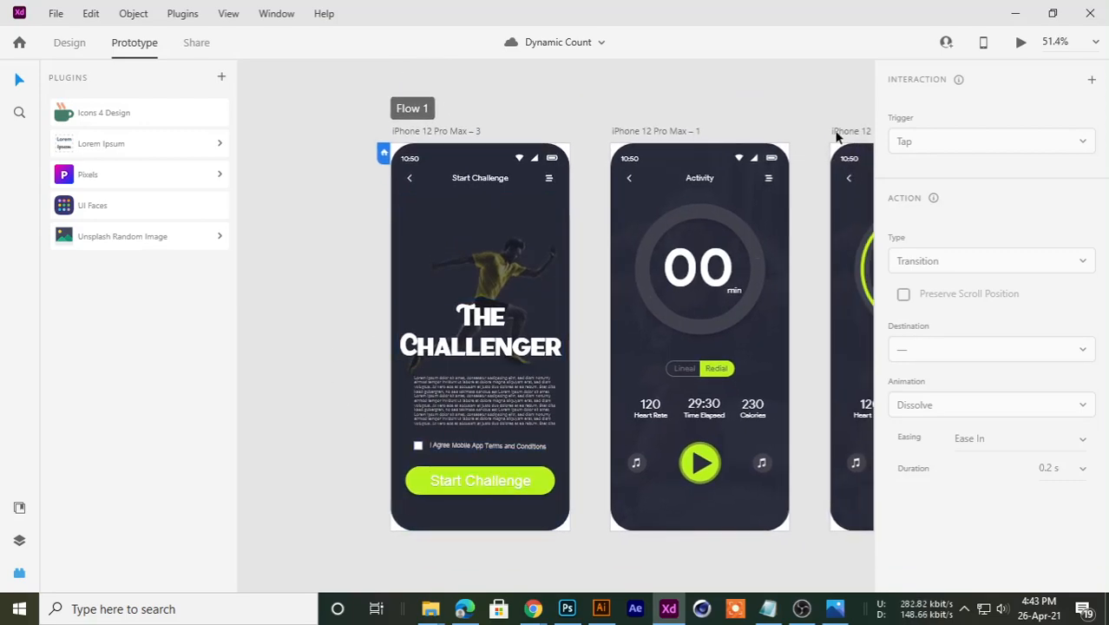
pyautogui.click(1015, 13)
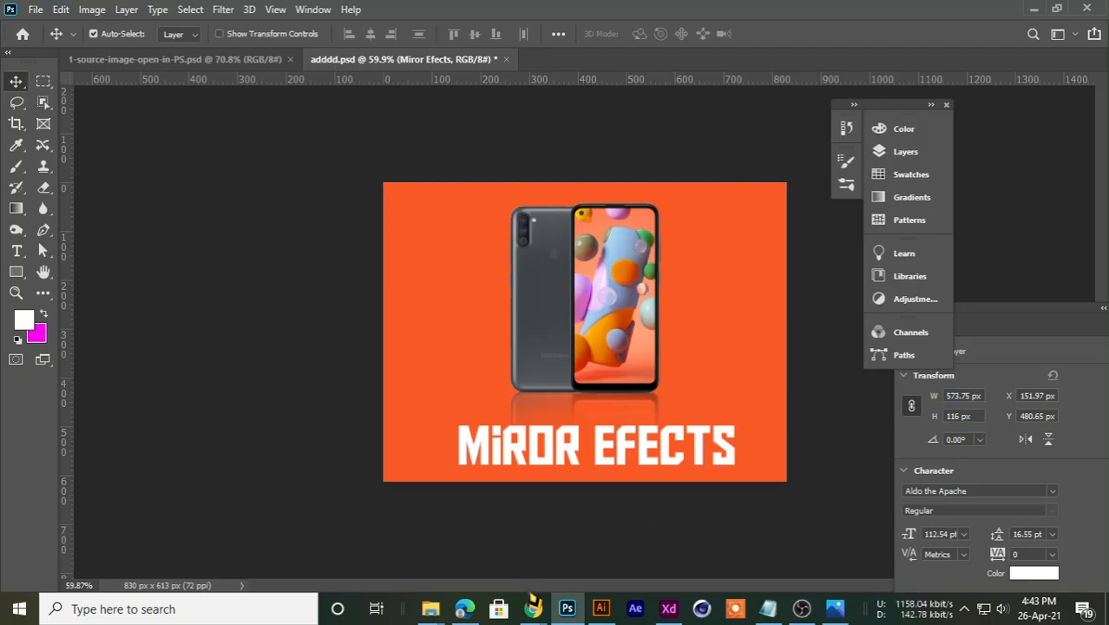
pyautogui.moveTo(532, 599)
pyautogui.click(458, 559)
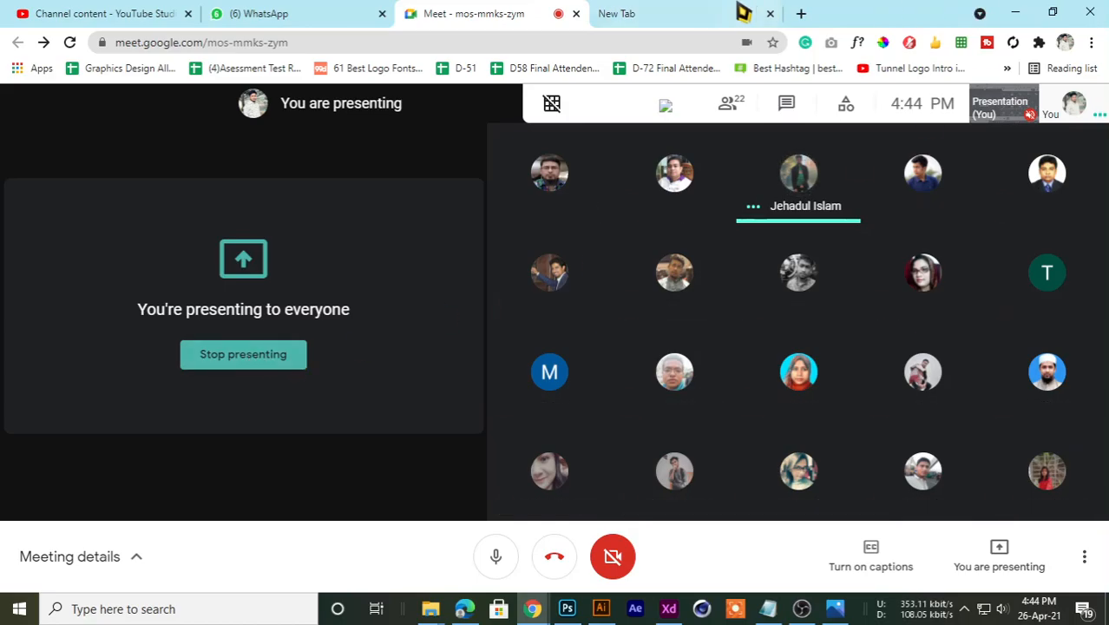
pyautogui.click(677, 13)
pyautogui.click(539, 13)
pyautogui.click(675, 13)
pyautogui.click(556, 13)
pyautogui.click(655, 13)
pyautogui.click(555, 13)
pyautogui.click(677, 13)
pyautogui.click(582, 13)
pyautogui.click(708, 13)
pyautogui.click(1015, 12)
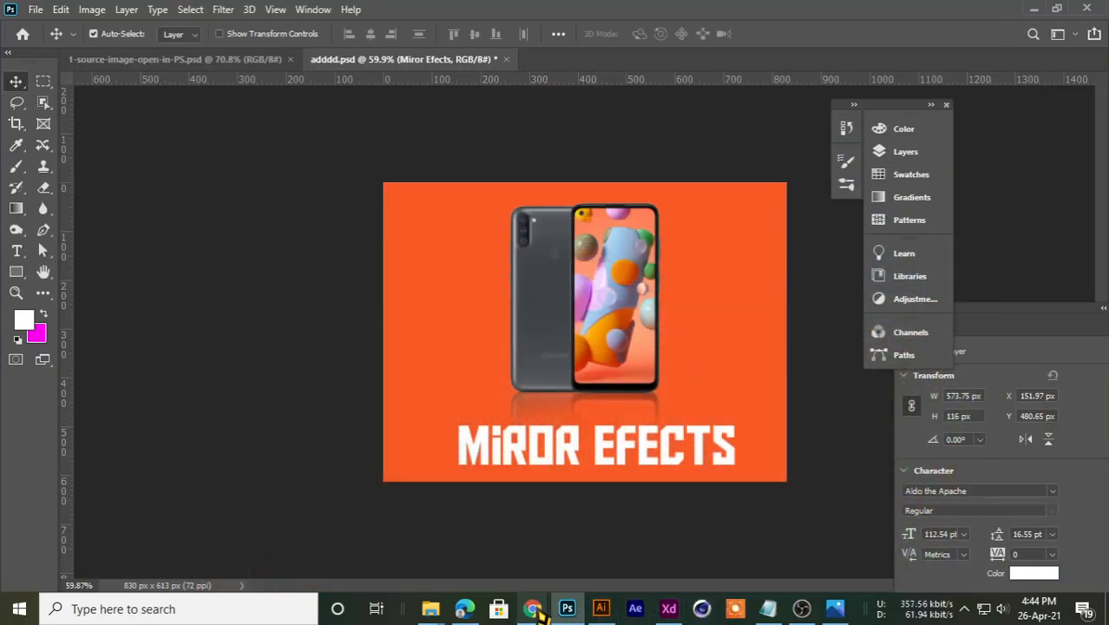
# Step: Switch to the Google Meet call in Chrome and stop presenting the screen
pyautogui.click(533, 607)
pyautogui.click(502, 10)
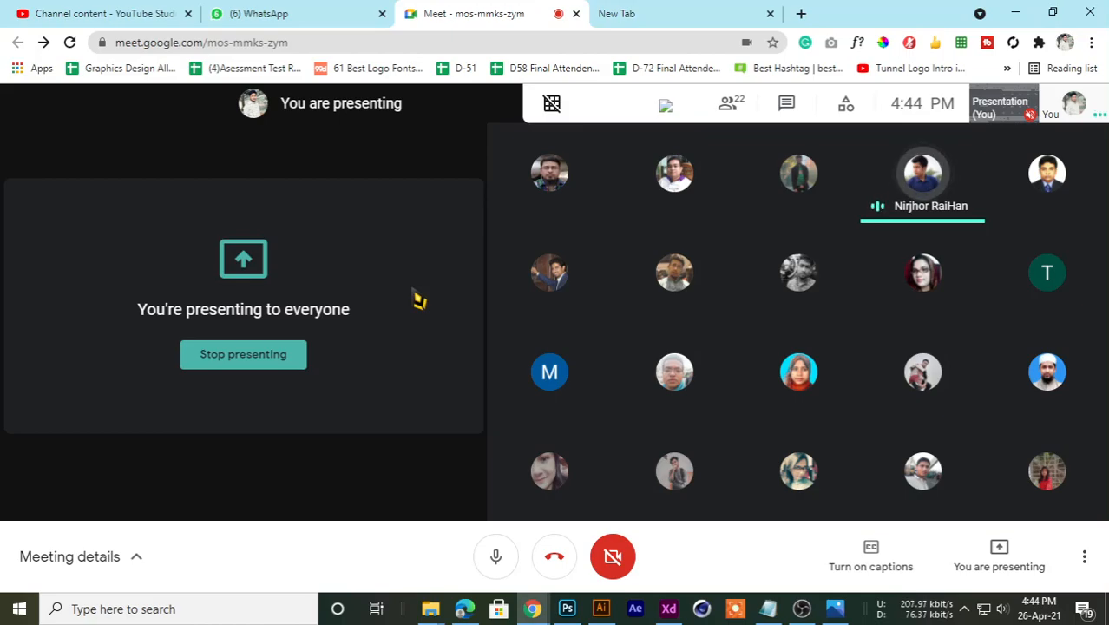
pyautogui.click(625, 13)
pyautogui.click(486, 13)
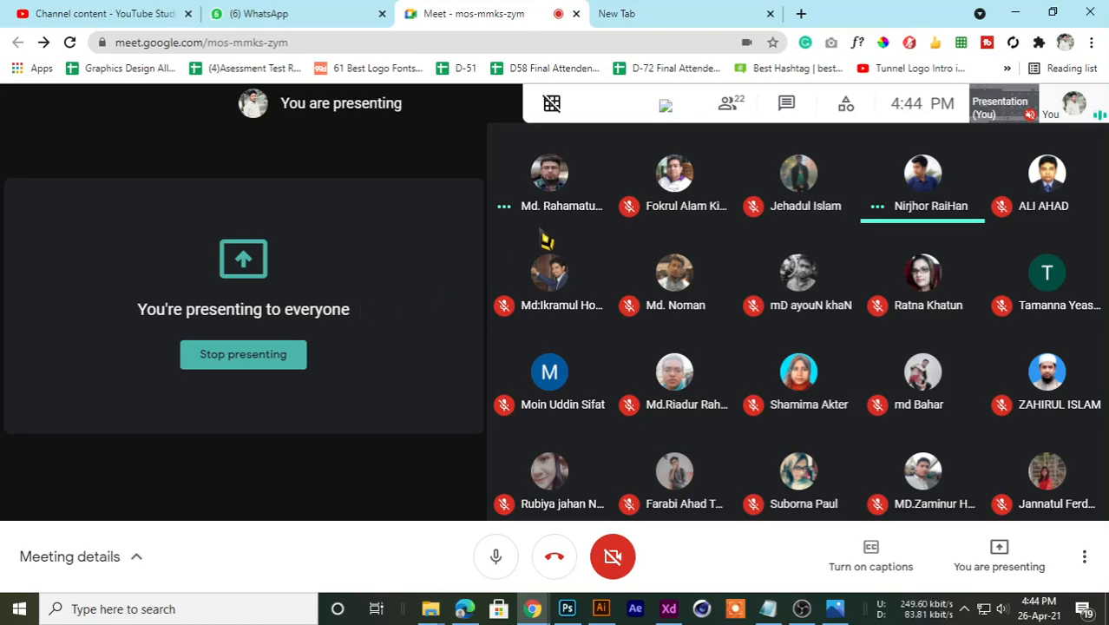
pyautogui.click(627, 10)
pyautogui.click(510, 12)
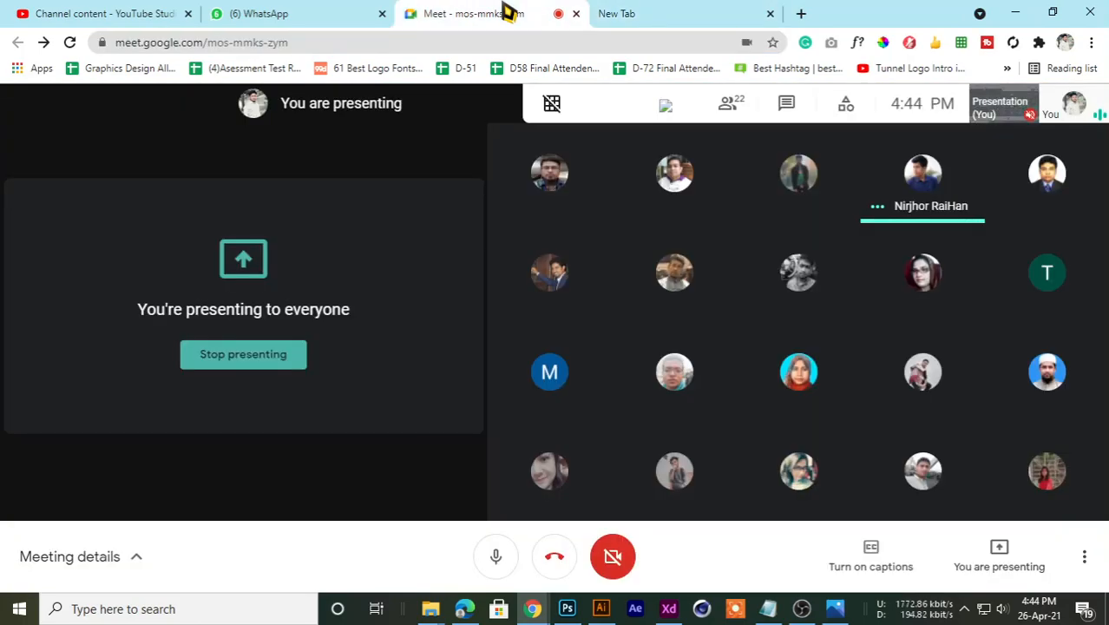
pyautogui.click(699, 12)
pyautogui.click(466, 12)
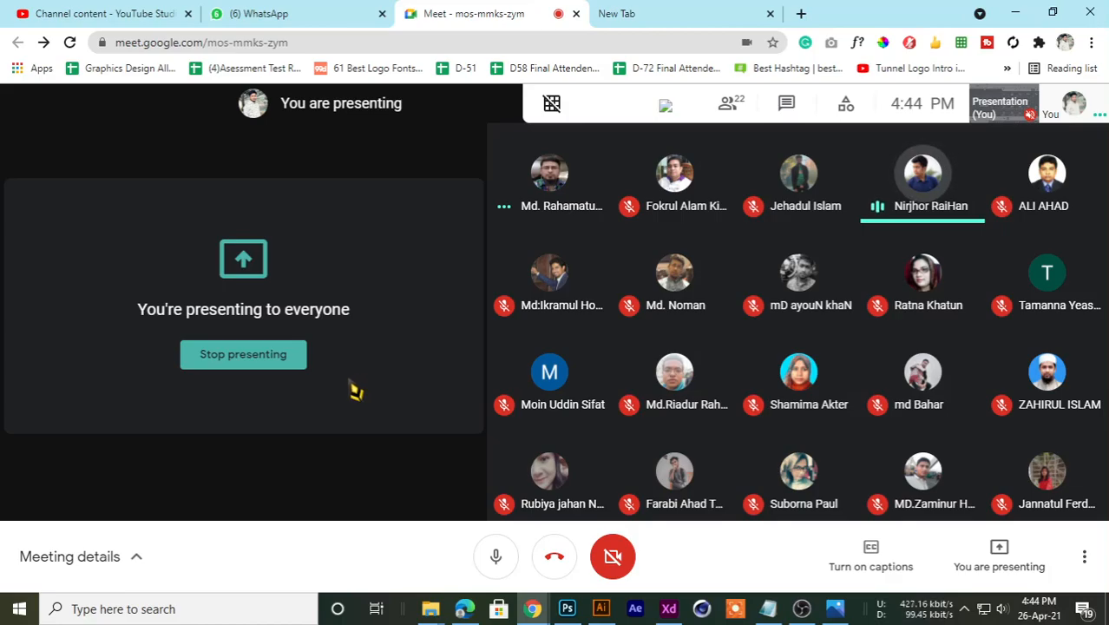
pyautogui.click(688, 13)
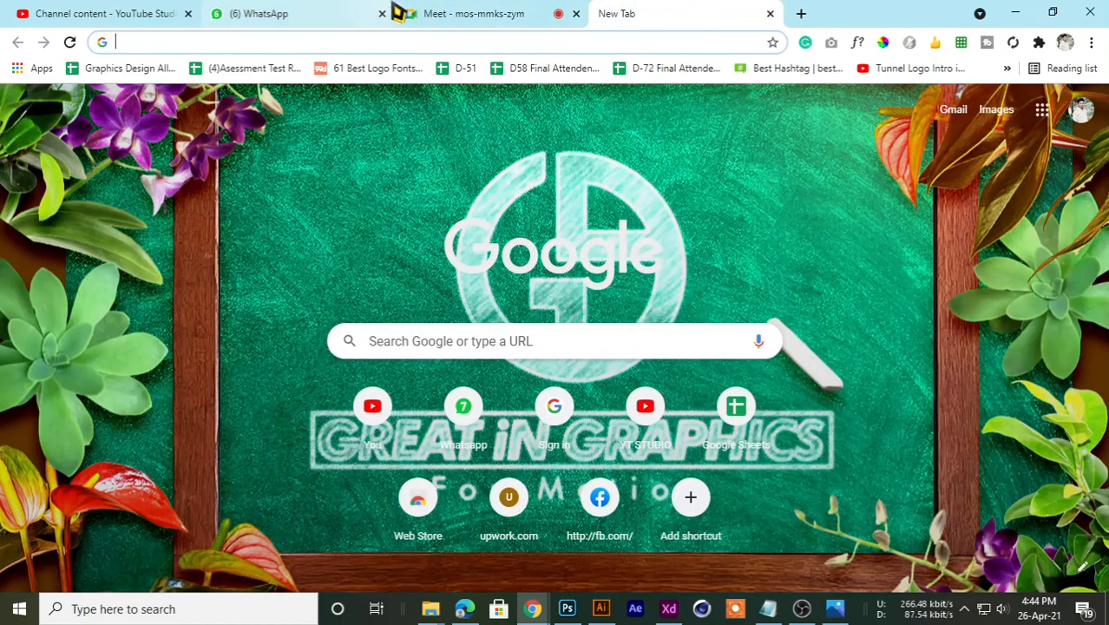
pyautogui.click(503, 13)
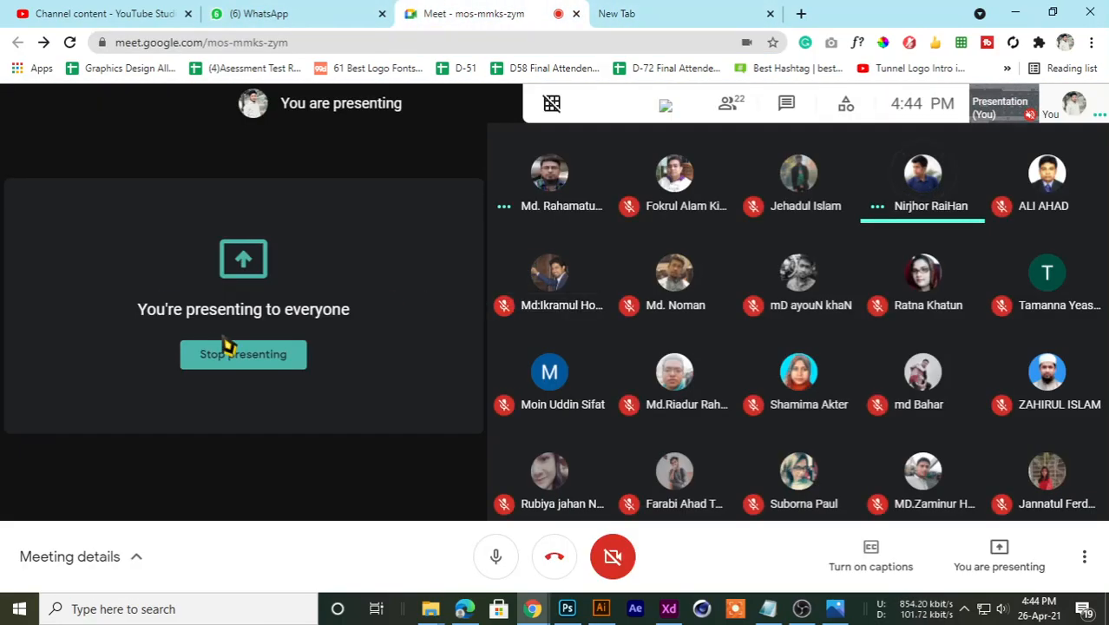
pyautogui.click(232, 361)
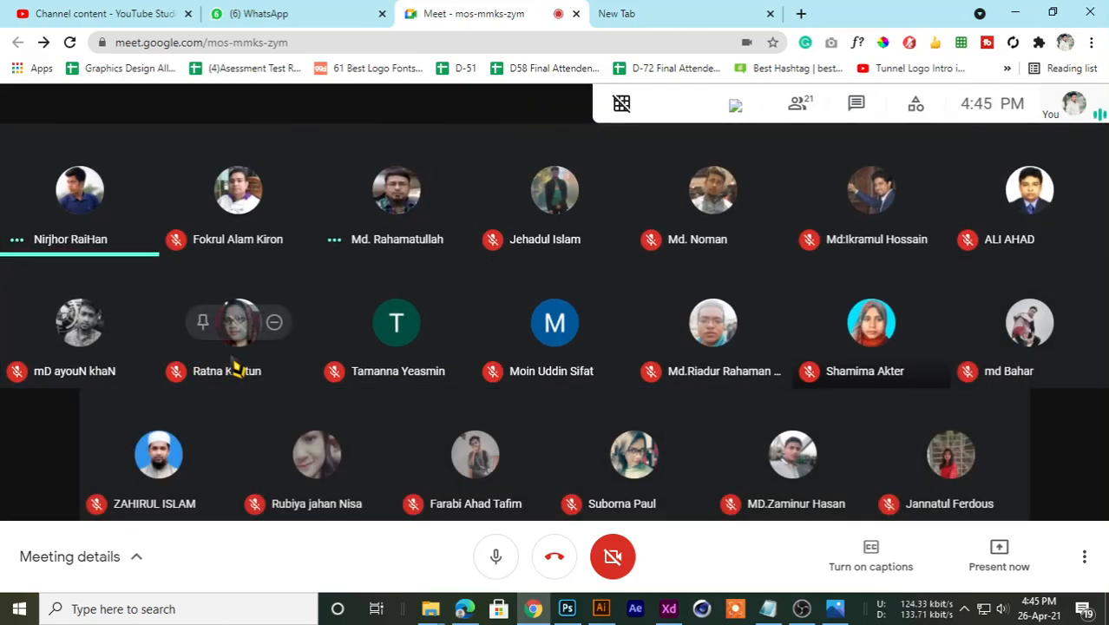
pyautogui.click(624, 12)
pyautogui.click(532, 12)
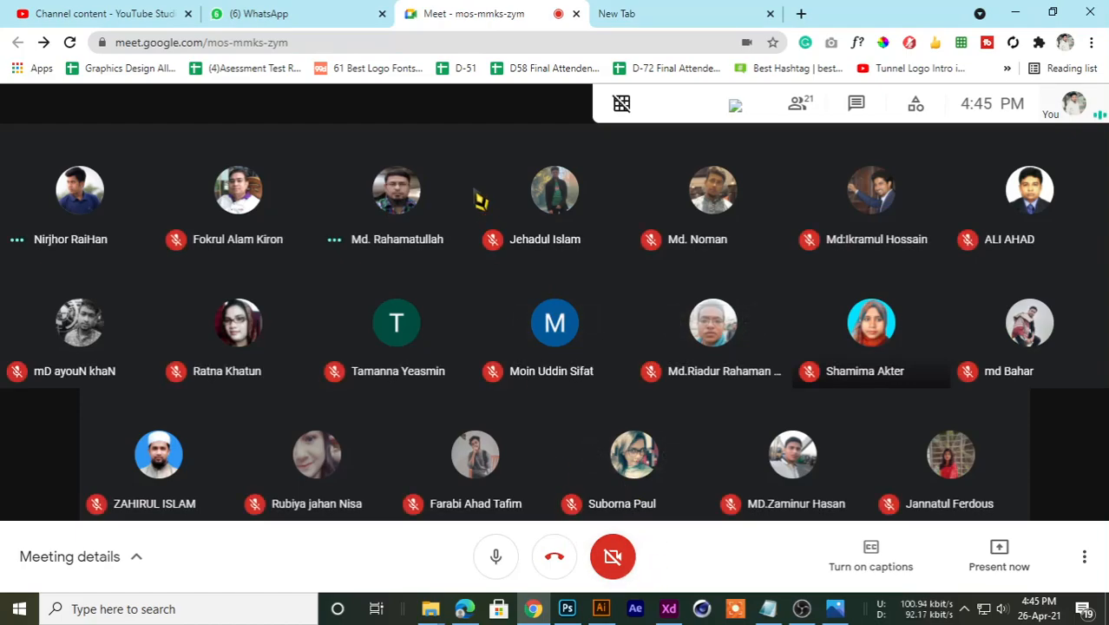
pyautogui.click(657, 12)
pyautogui.click(512, 12)
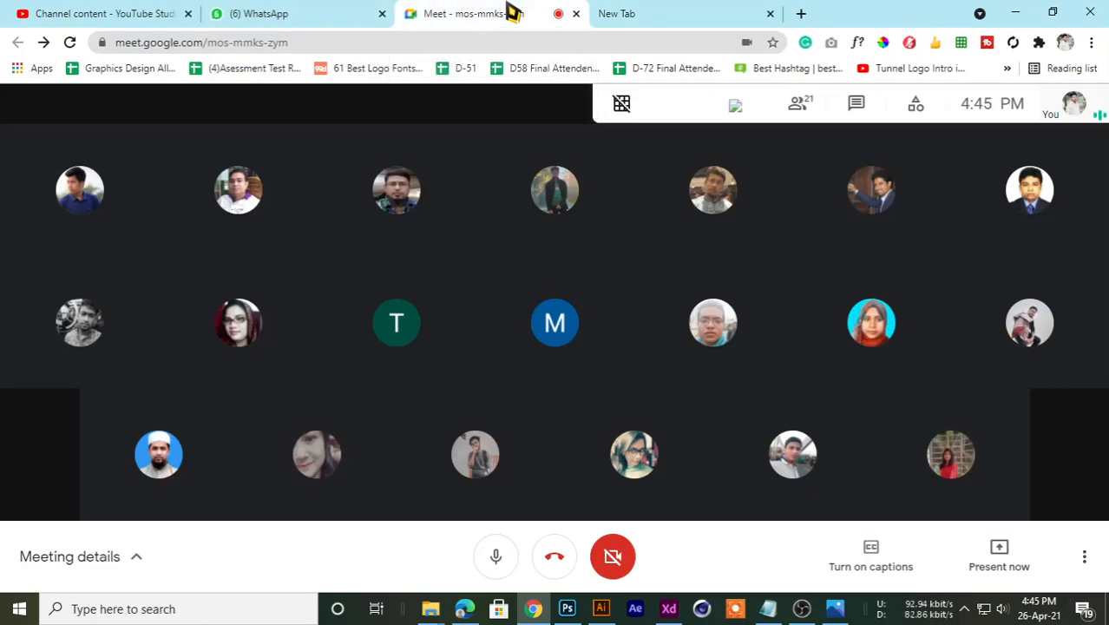
pyautogui.click(643, 12)
pyautogui.click(295, 12)
pyautogui.click(460, 12)
pyautogui.click(667, 13)
pyautogui.click(236, 47)
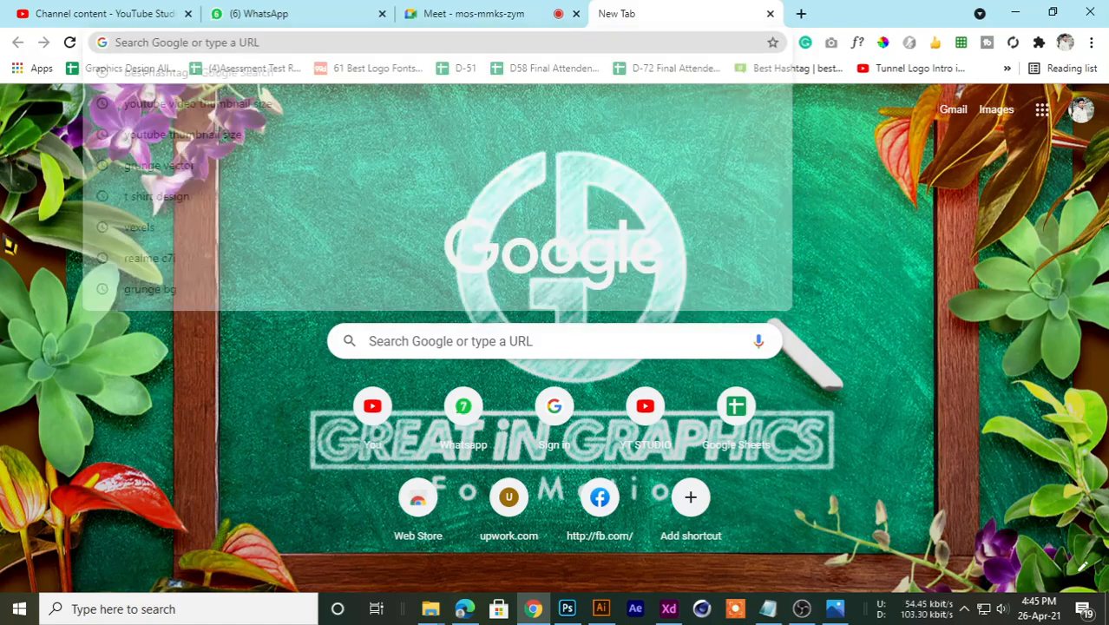
pyautogui.click(453, 13)
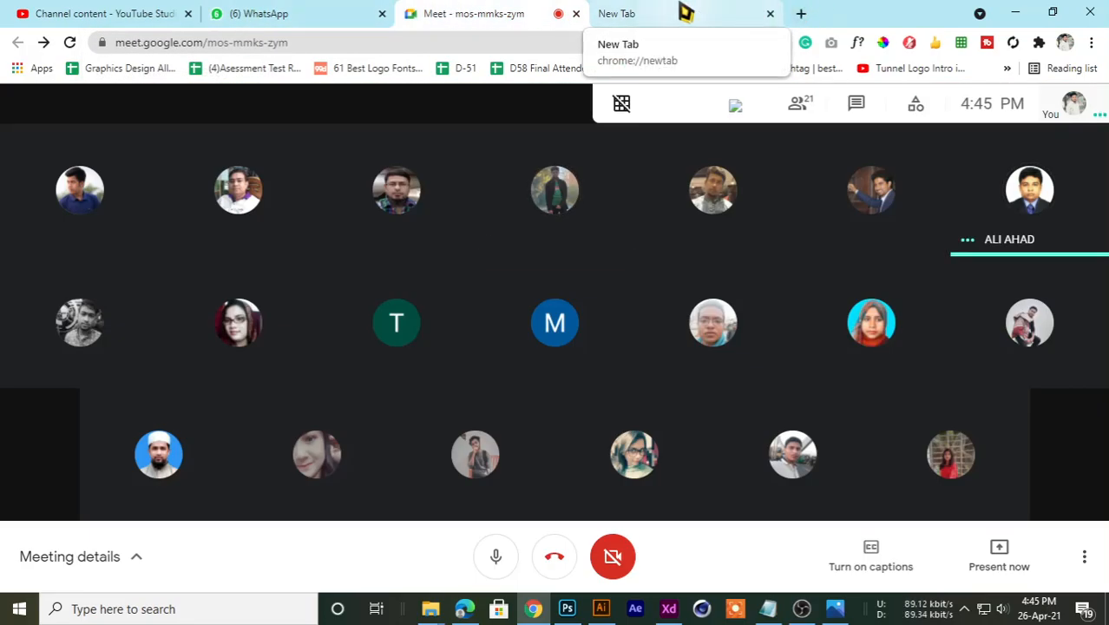
pyautogui.click(662, 16)
pyautogui.click(487, 13)
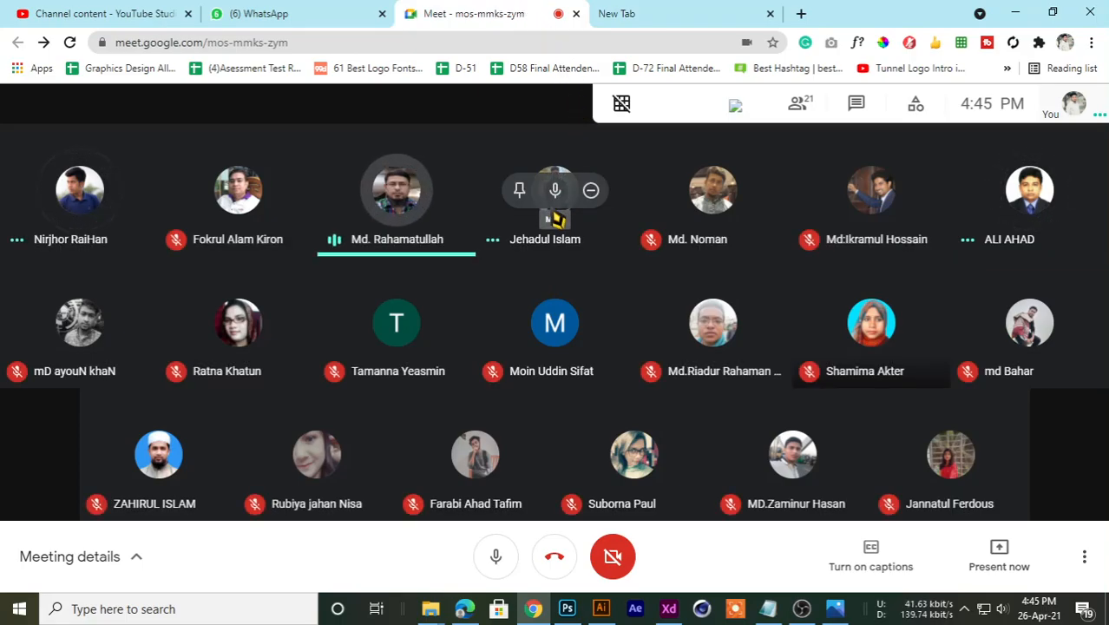
pyautogui.click(647, 13)
pyautogui.click(488, 11)
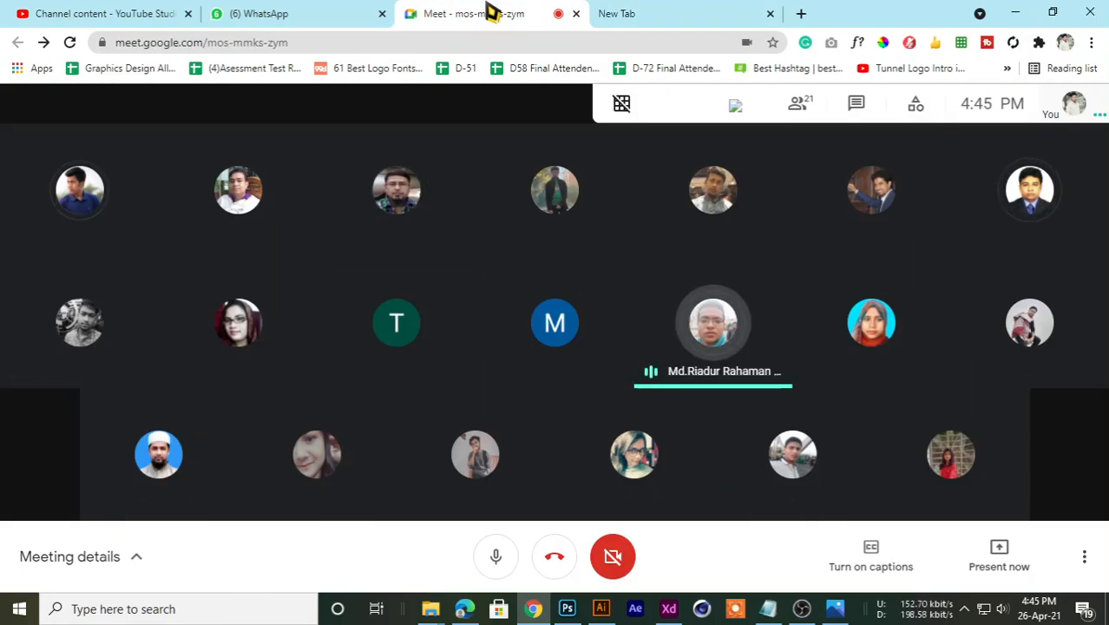
pyautogui.click(687, 11)
pyautogui.click(477, 26)
pyautogui.click(694, 10)
pyautogui.click(468, 10)
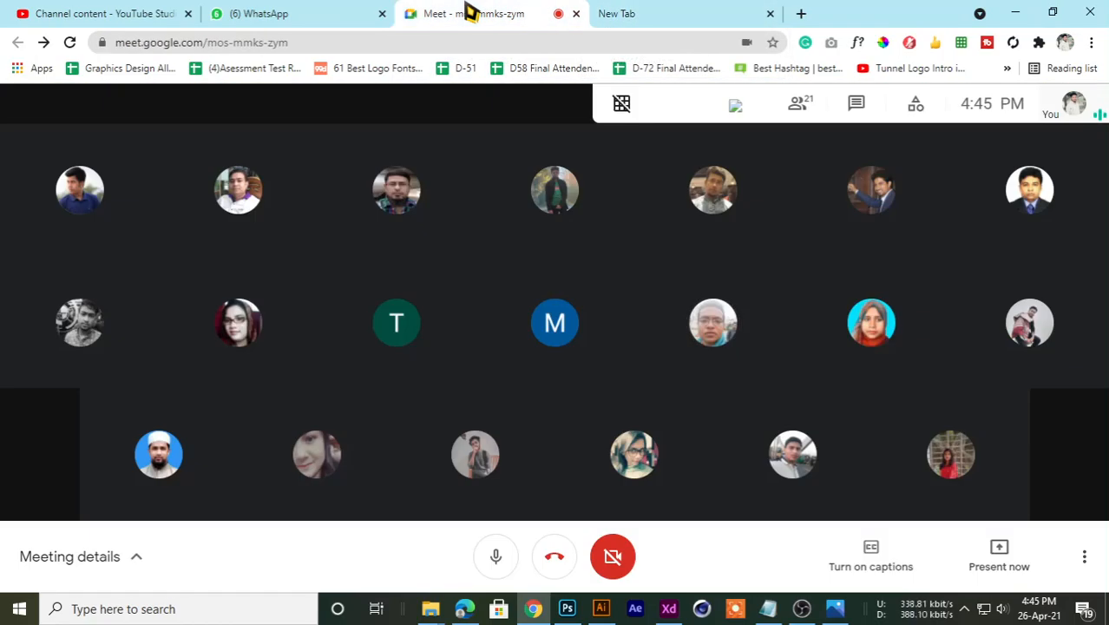
pyautogui.click(732, 12)
pyautogui.click(453, 12)
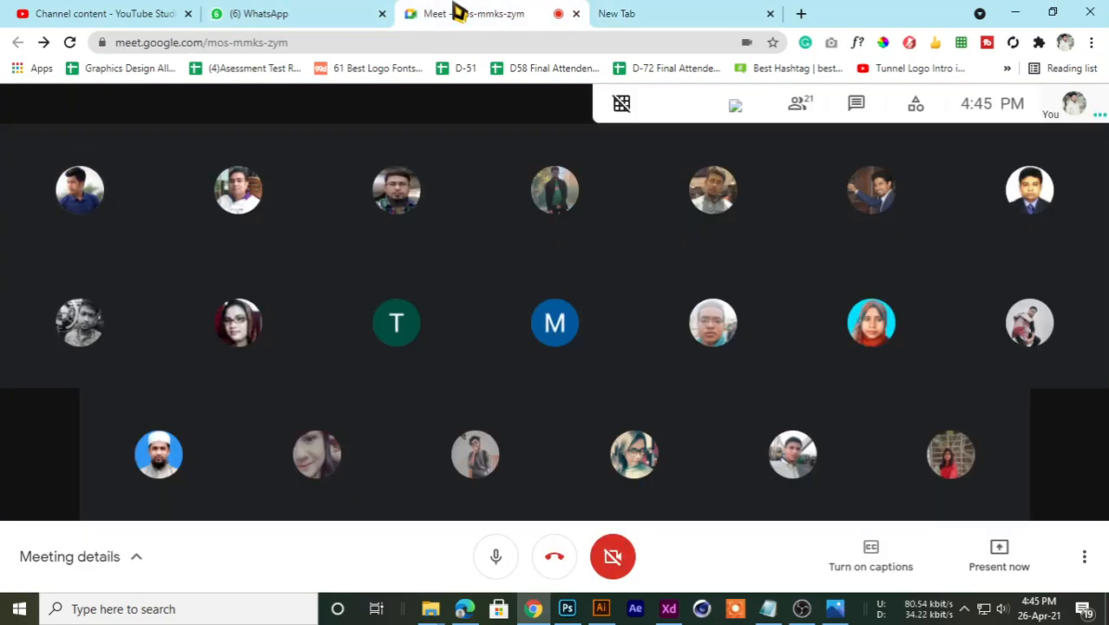
pyautogui.click(624, 10)
pyautogui.click(513, 10)
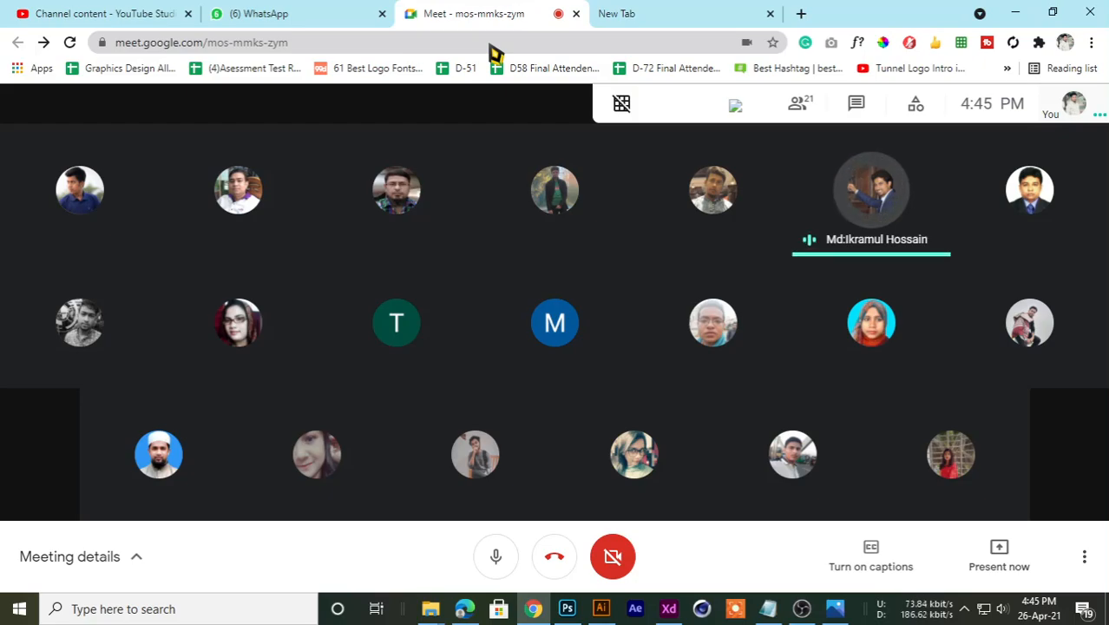
pyautogui.click(670, 12)
pyautogui.click(470, 10)
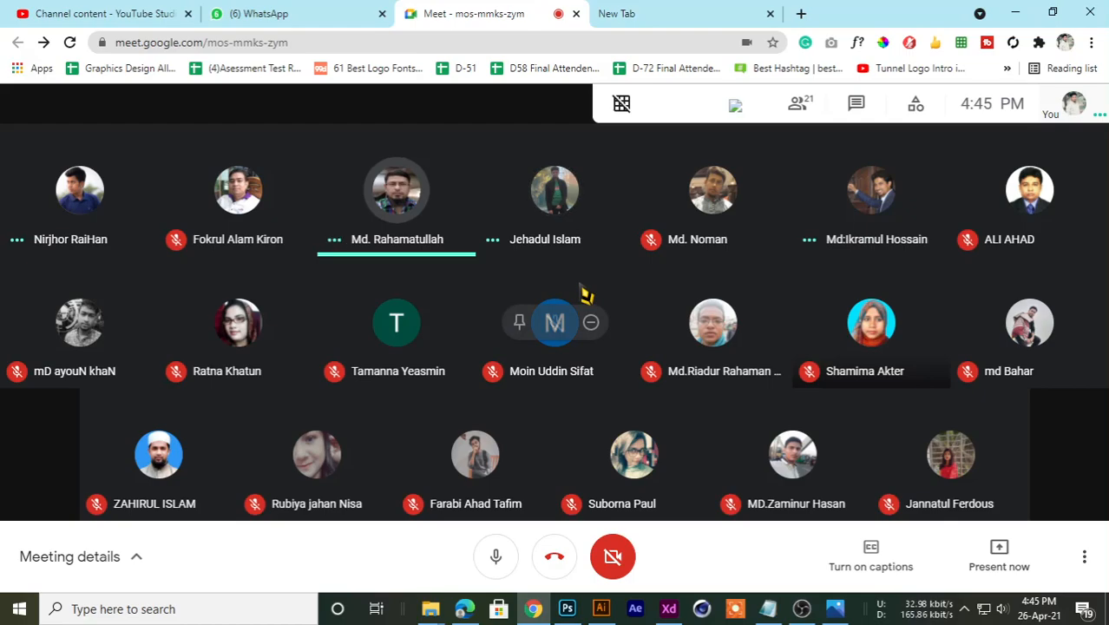
# Step: Search Google for weather in the blank tab, check the forecast, and return to the Meet call
pyautogui.click(673, 13)
pyautogui.click(169, 48)
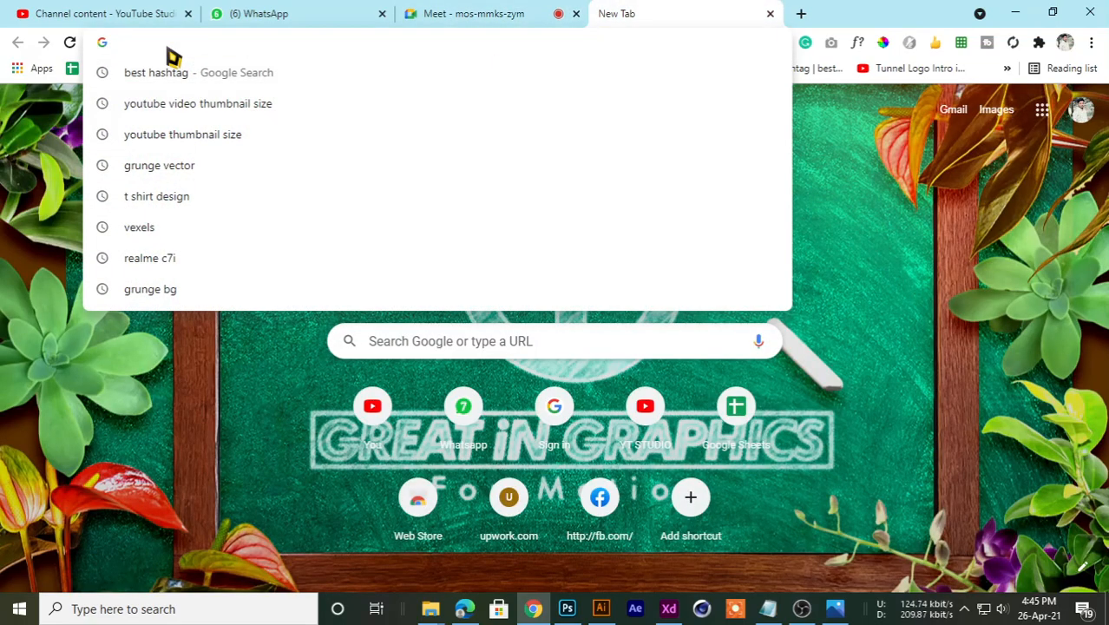
pyautogui.write('we')
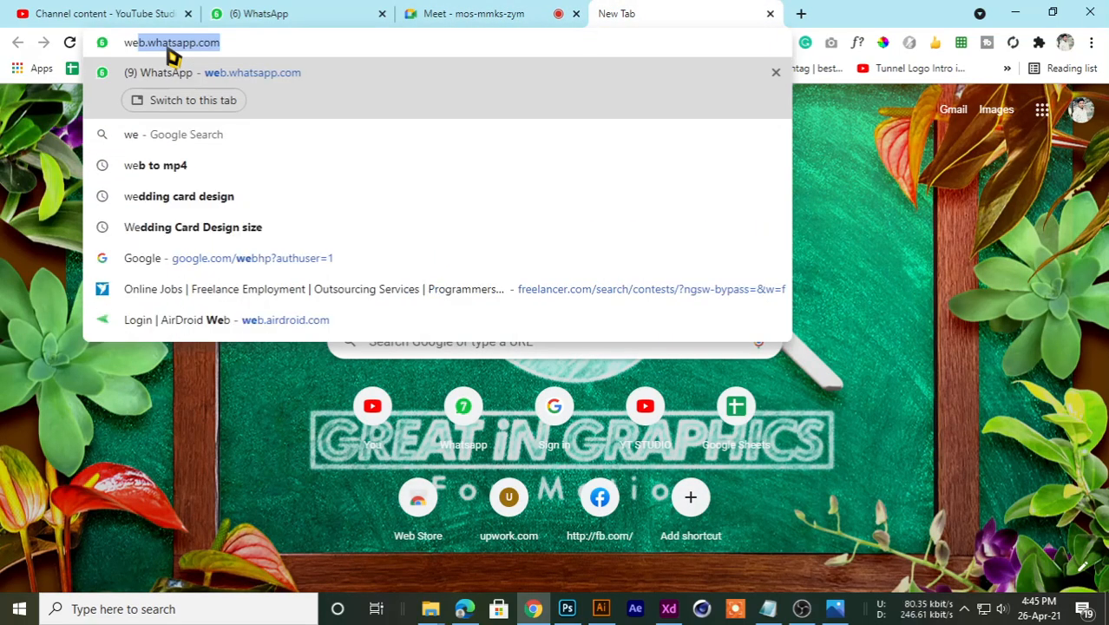
pyautogui.write('ather')
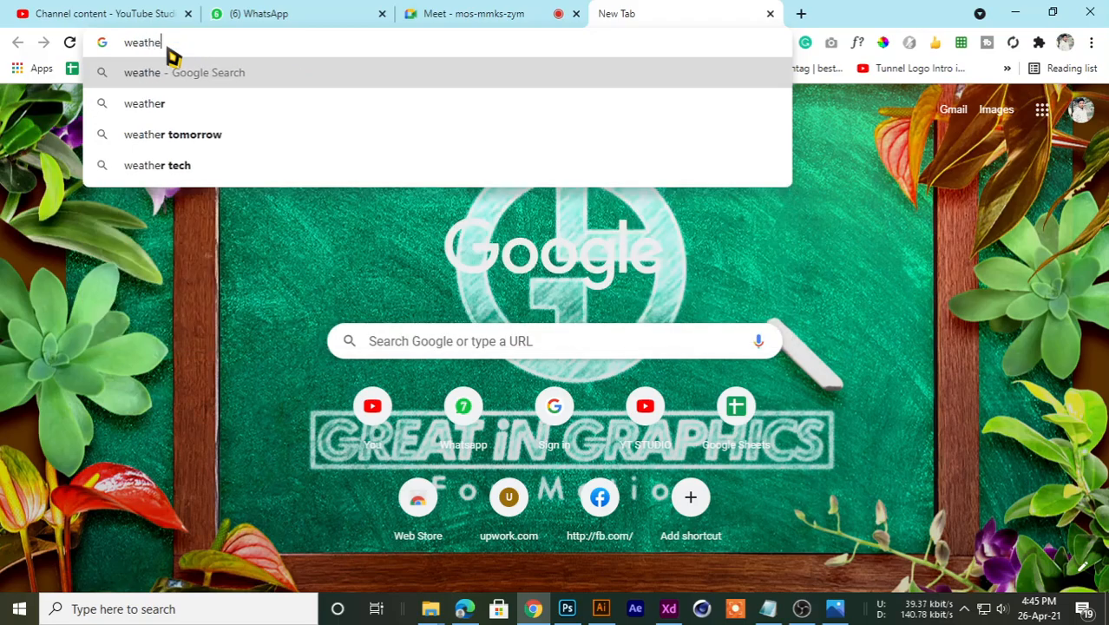
pyautogui.press('Return')
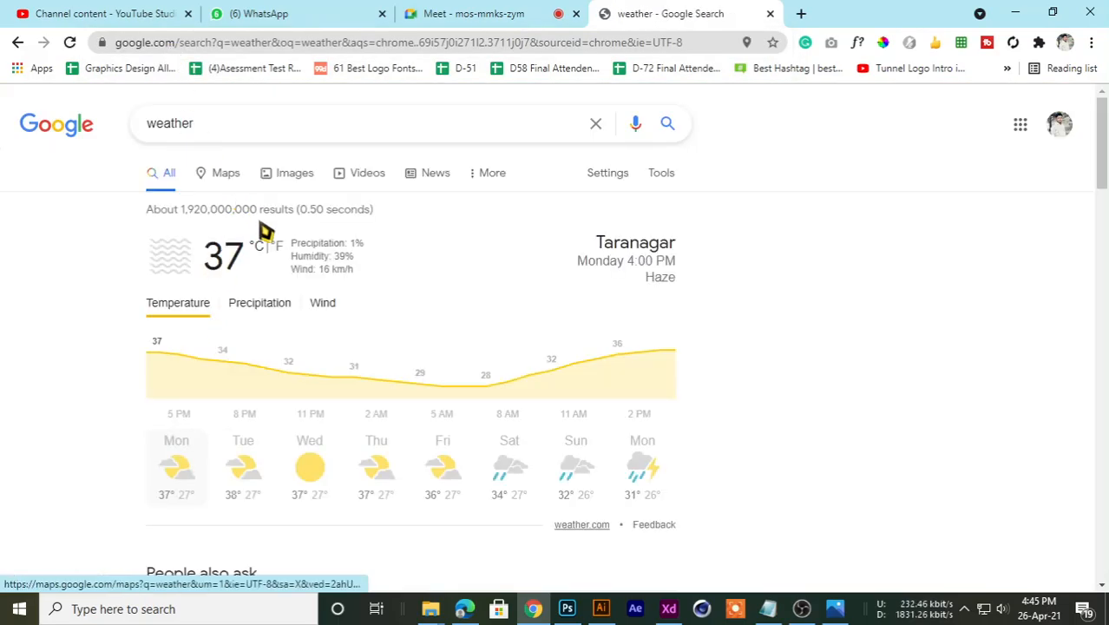
pyautogui.click(521, 13)
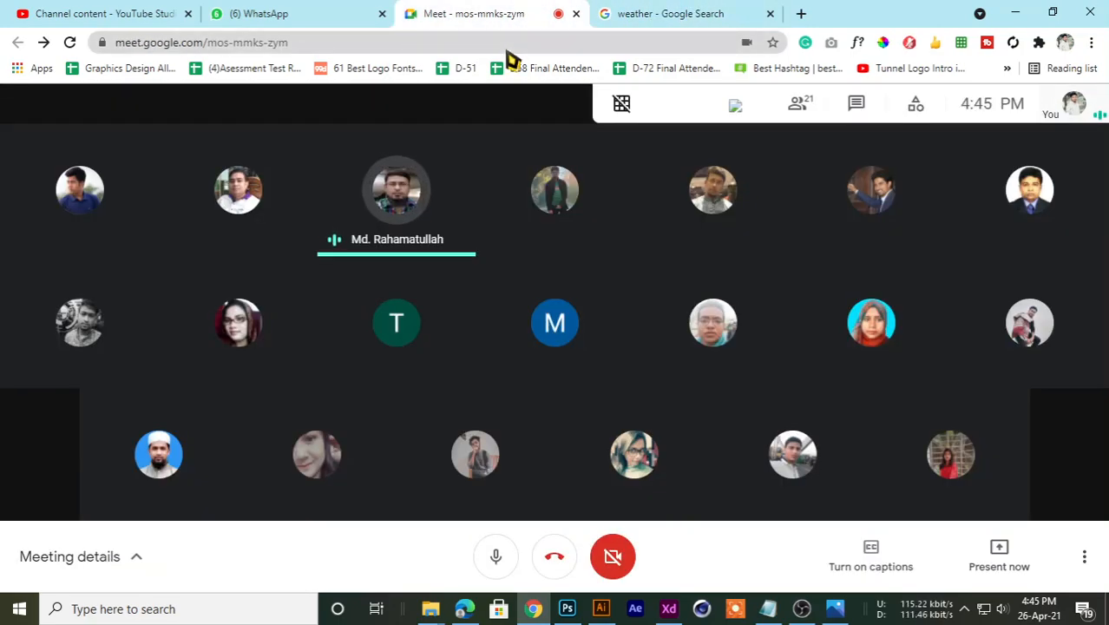
# Step: Close the weather results, leaving a blank new tab beside the call, and return to Meet
pyautogui.click(607, 13)
pyautogui.click(445, 13)
pyautogui.click(760, 13)
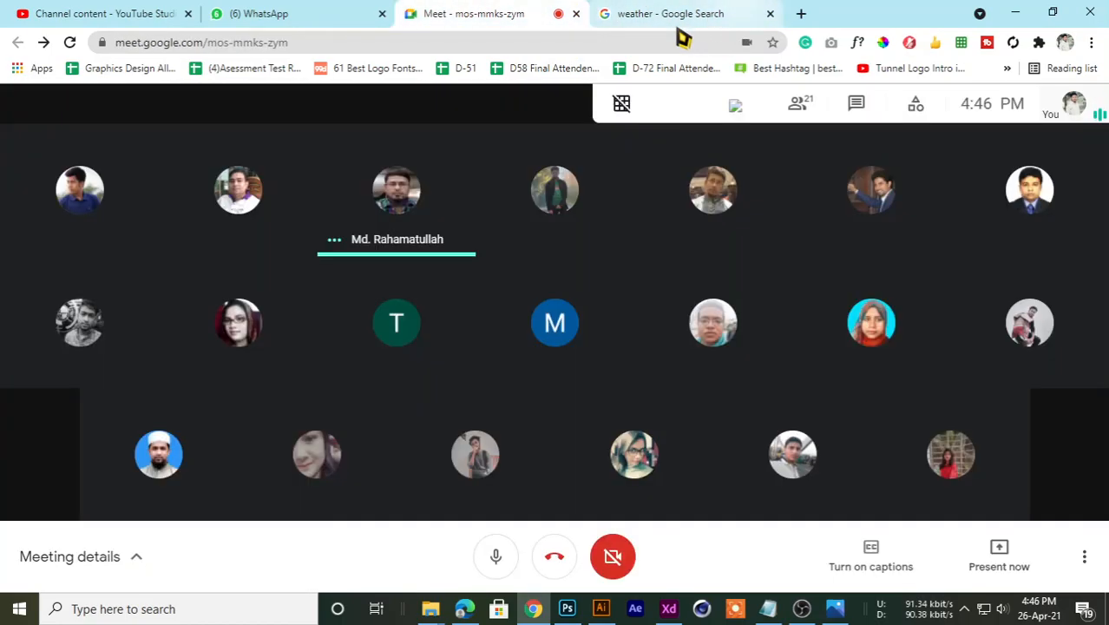
pyautogui.hotkey('ctrl', 'w')
pyautogui.click(608, 13)
pyautogui.click(465, 13)
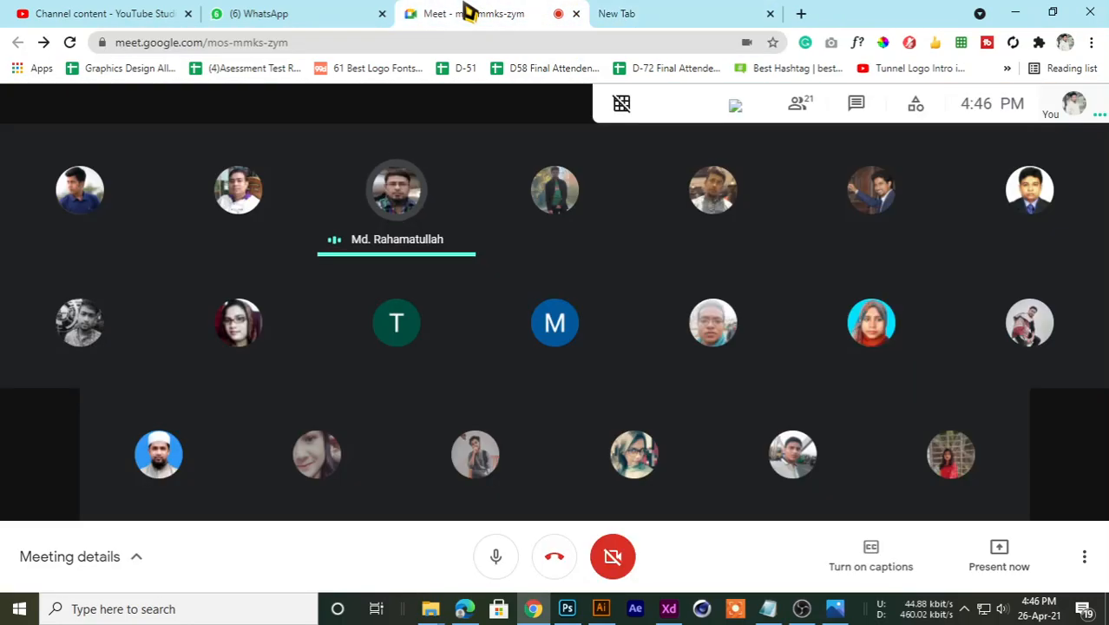
pyautogui.click(346, 12)
pyautogui.click(468, 12)
pyautogui.click(685, 12)
pyautogui.click(525, 12)
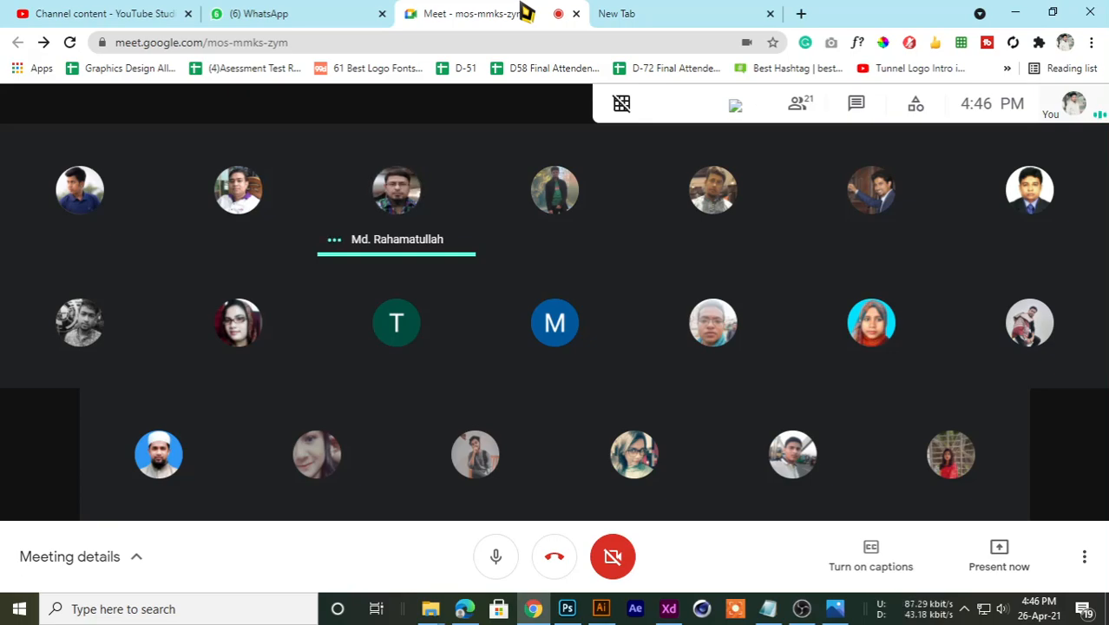
pyautogui.hotkey('ctrl', 'shift', 'Tab')
pyautogui.hotkey('ctrl', 'Tab')
pyautogui.hotkey('ctrl', 'Tab')
pyautogui.hotkey('ctrl', 'shift', 'Tab')
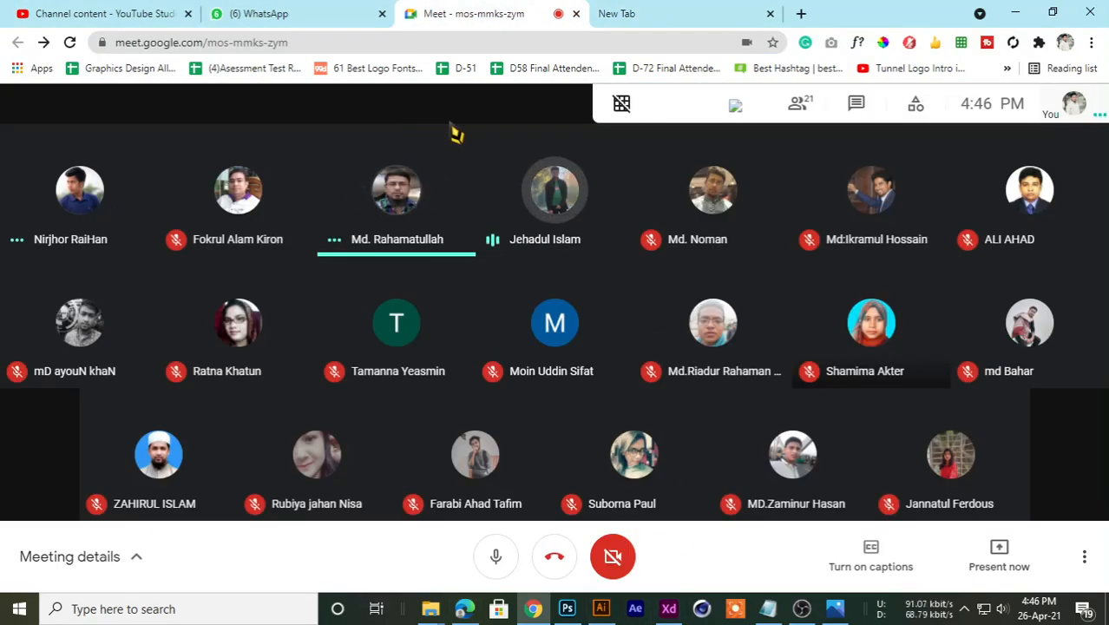
pyautogui.click(723, 12)
pyautogui.click(549, 14)
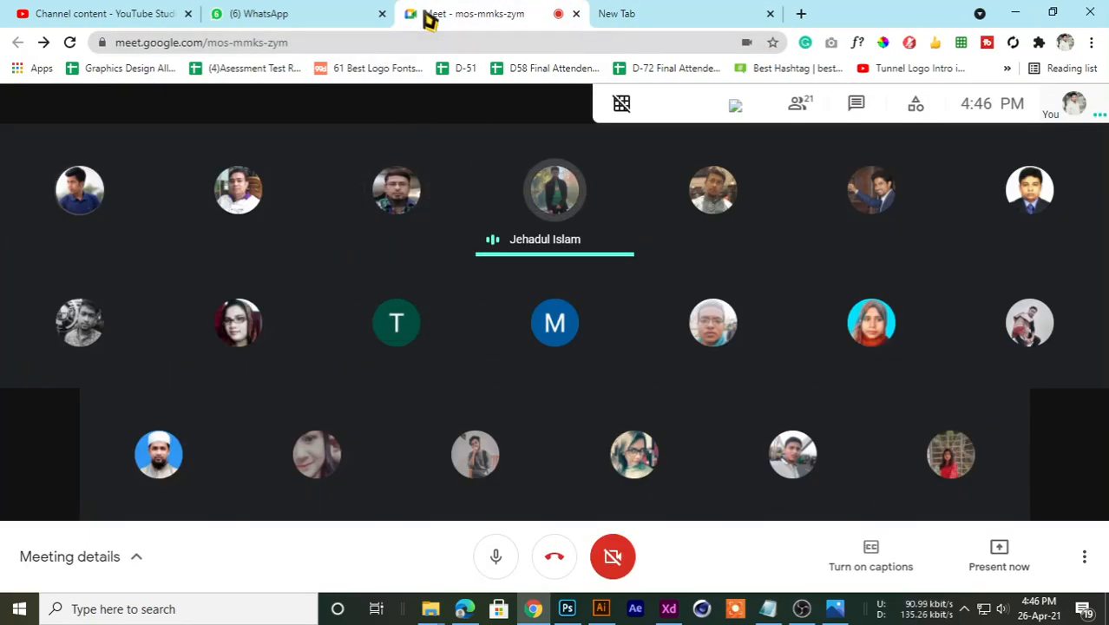